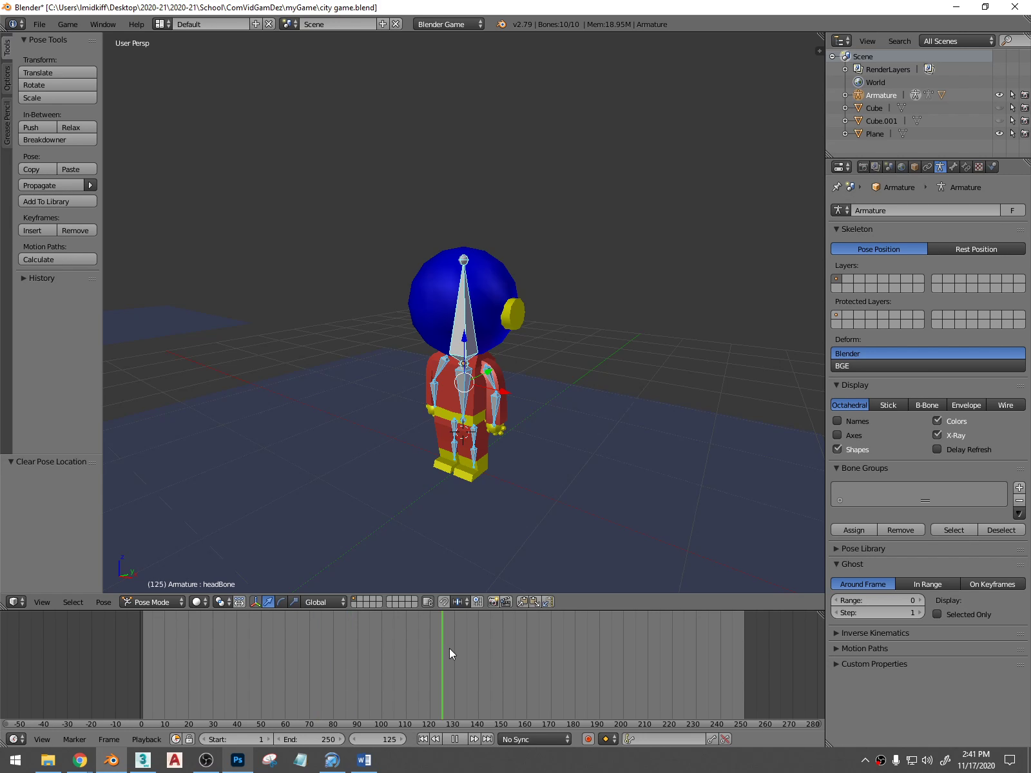
Turn on automatic keyframing and change the timeline area to the Dope Sheet's Action Editor
click(588, 740)
click(15, 739)
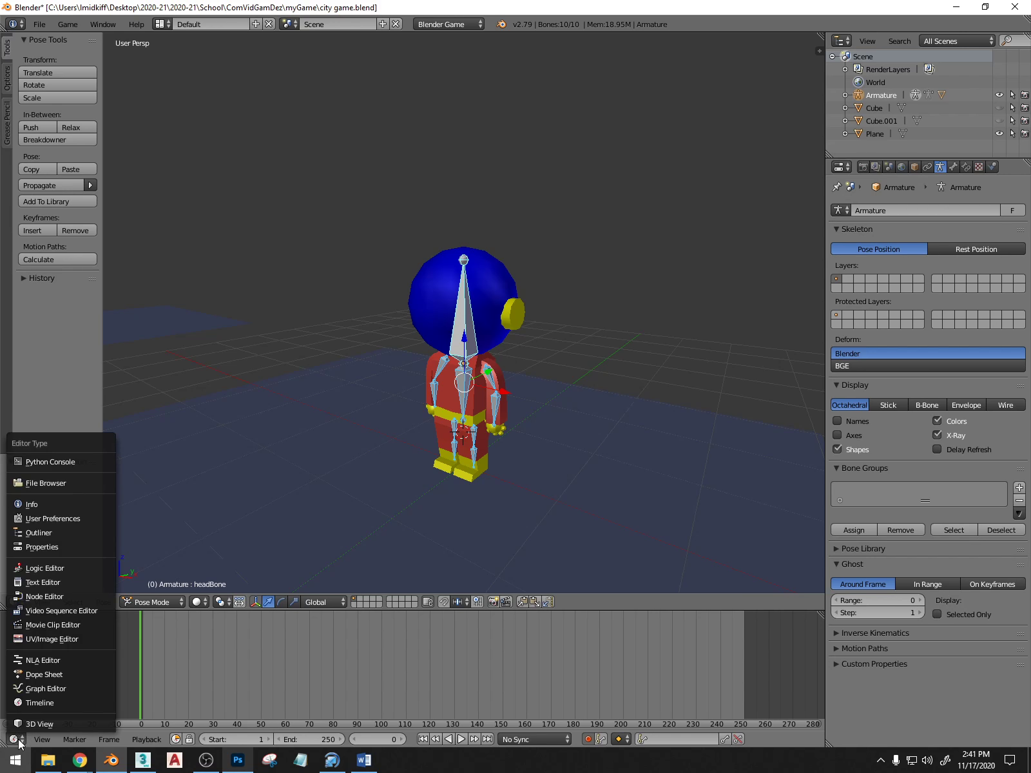
click(54, 675)
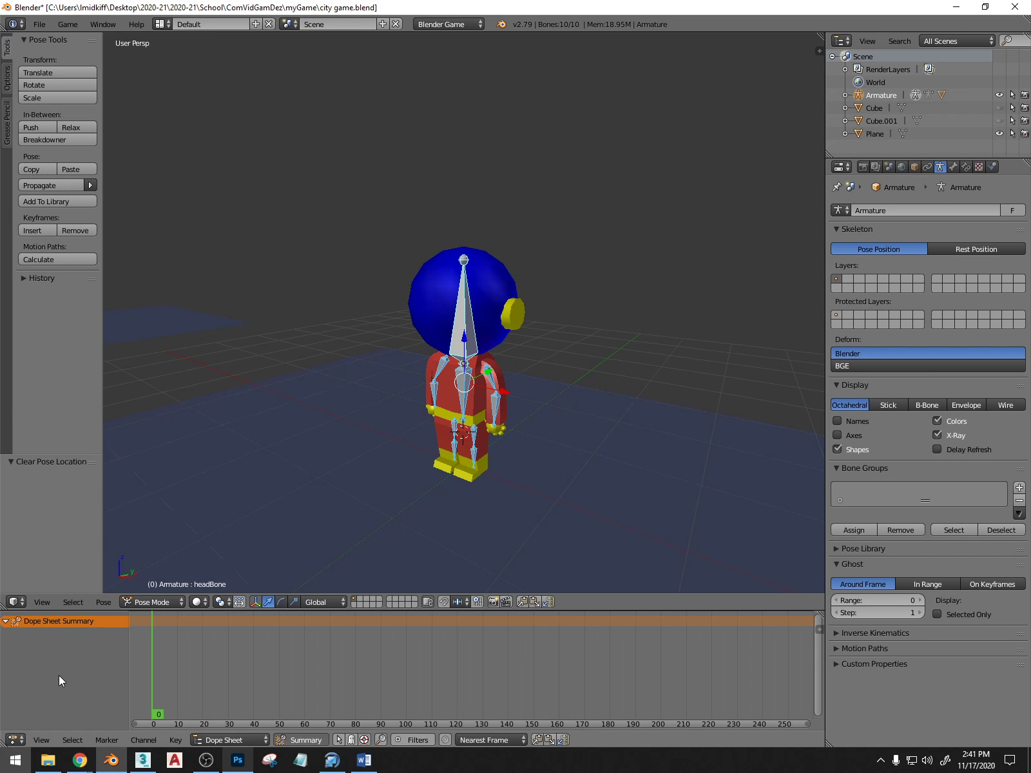
click(222, 740)
click(231, 713)
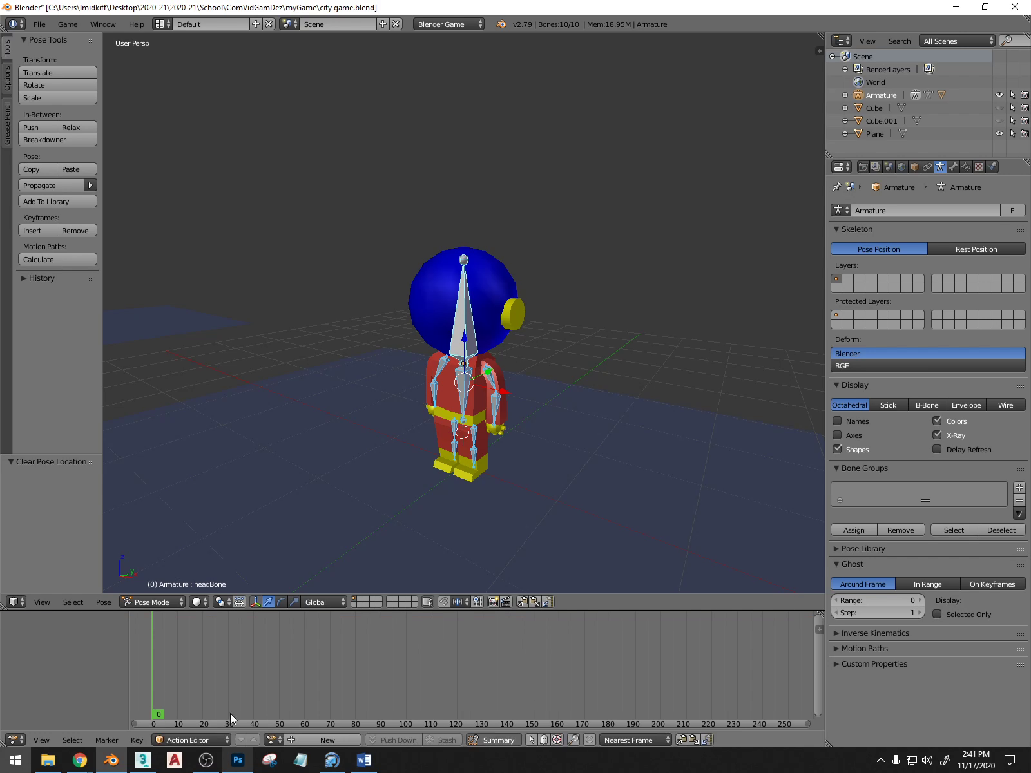
Create a new action for the armature and name it walk
click(329, 741)
click(350, 739)
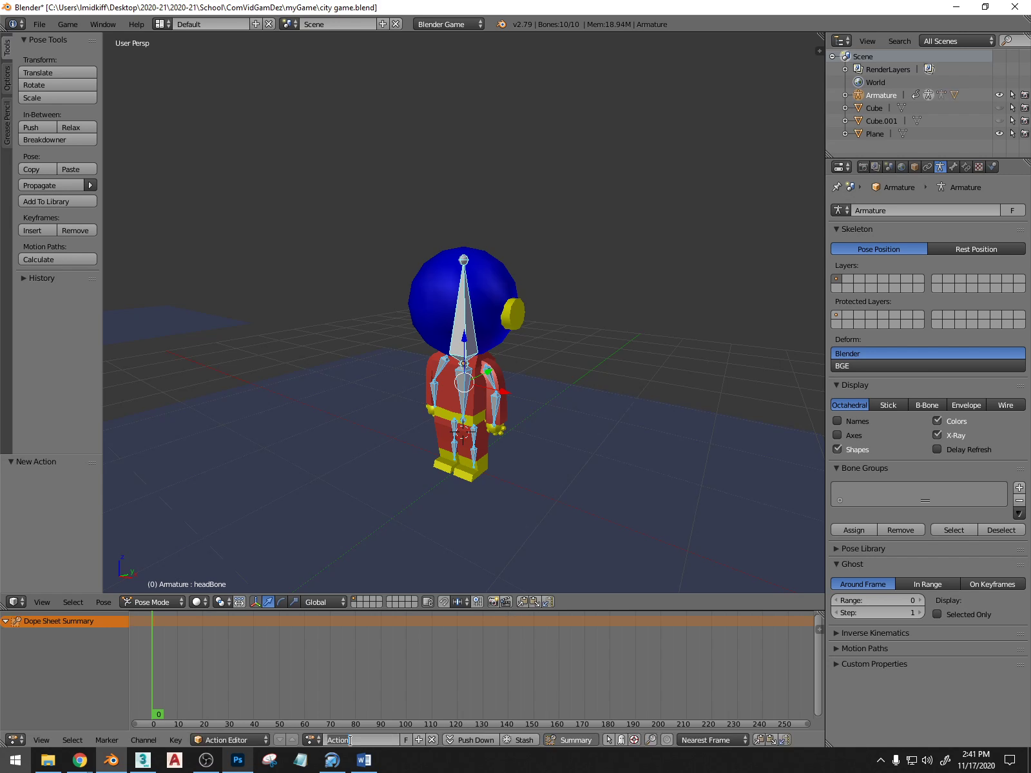
text(walk)
key(Return)
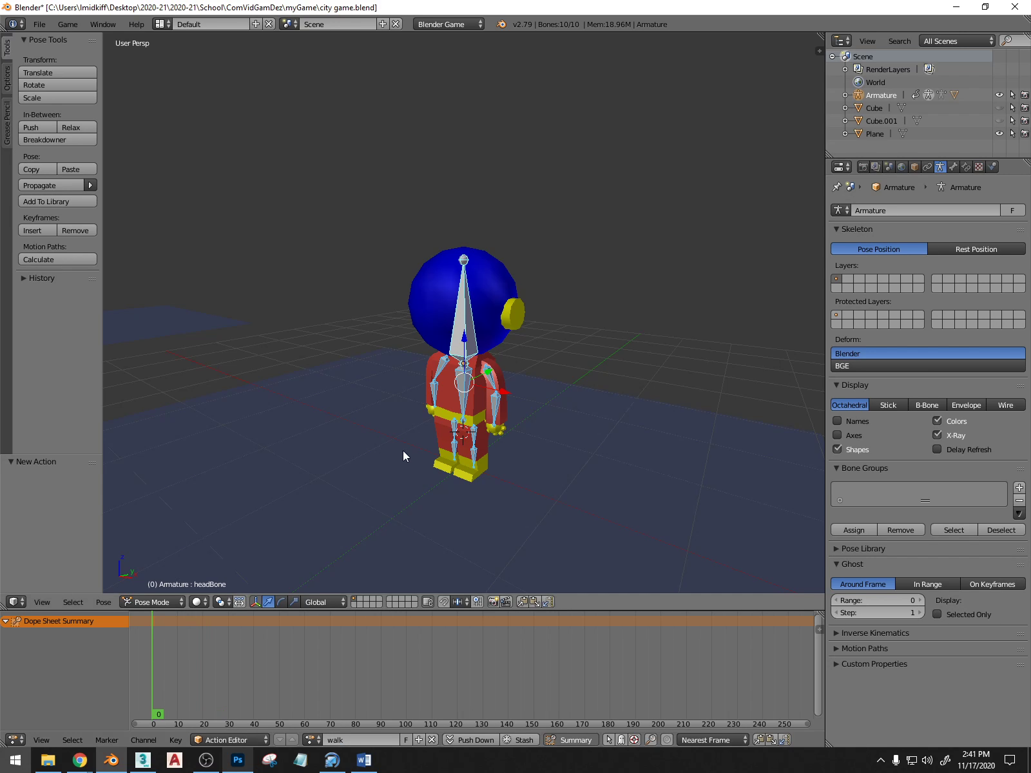
Select all bones and auto-key their unmoved starting pose at frame 0
key(a)
key(a)
key(a)
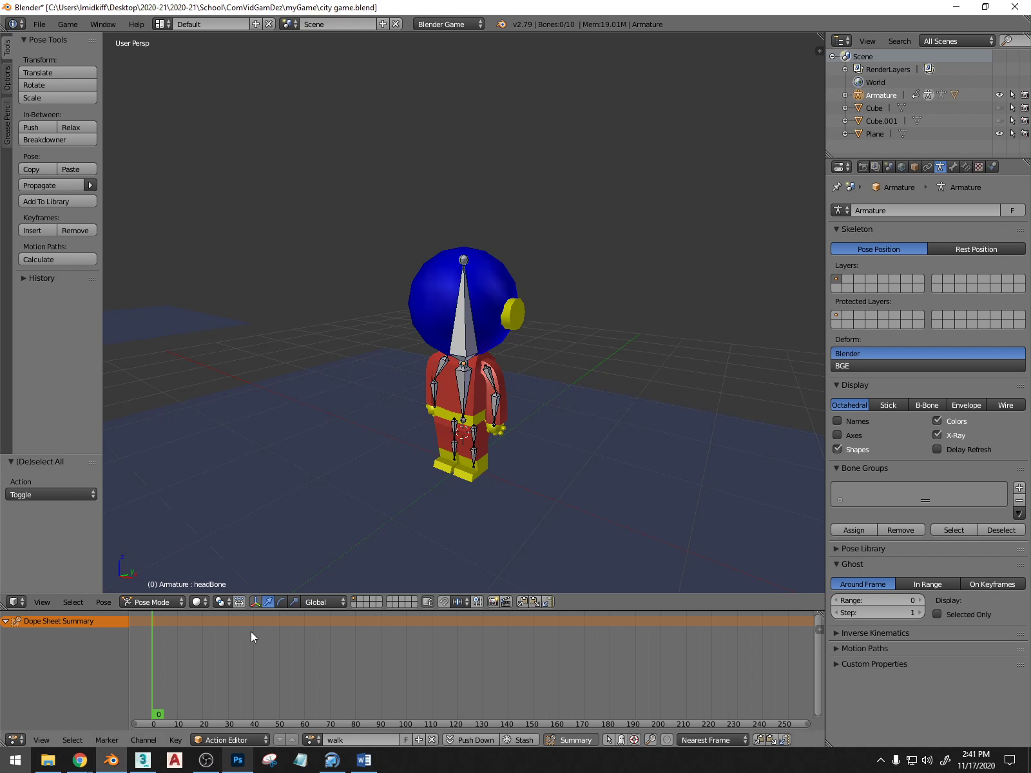
right_click(462, 350)
key(a)
key(a)
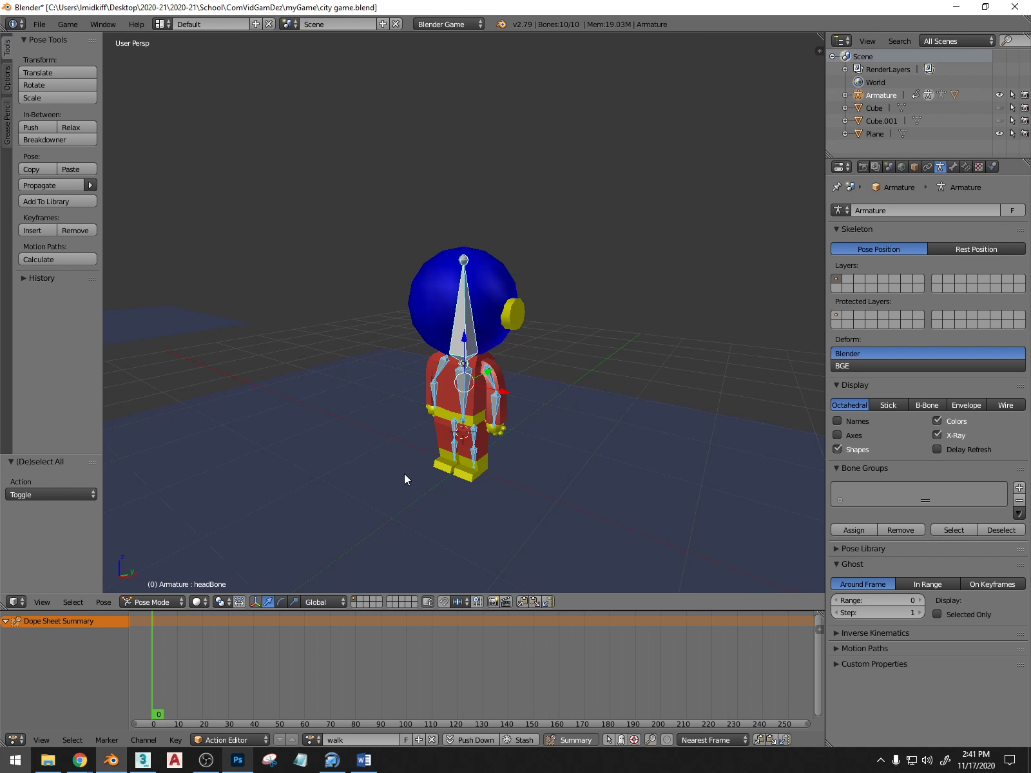
key(g)
click(404, 475)
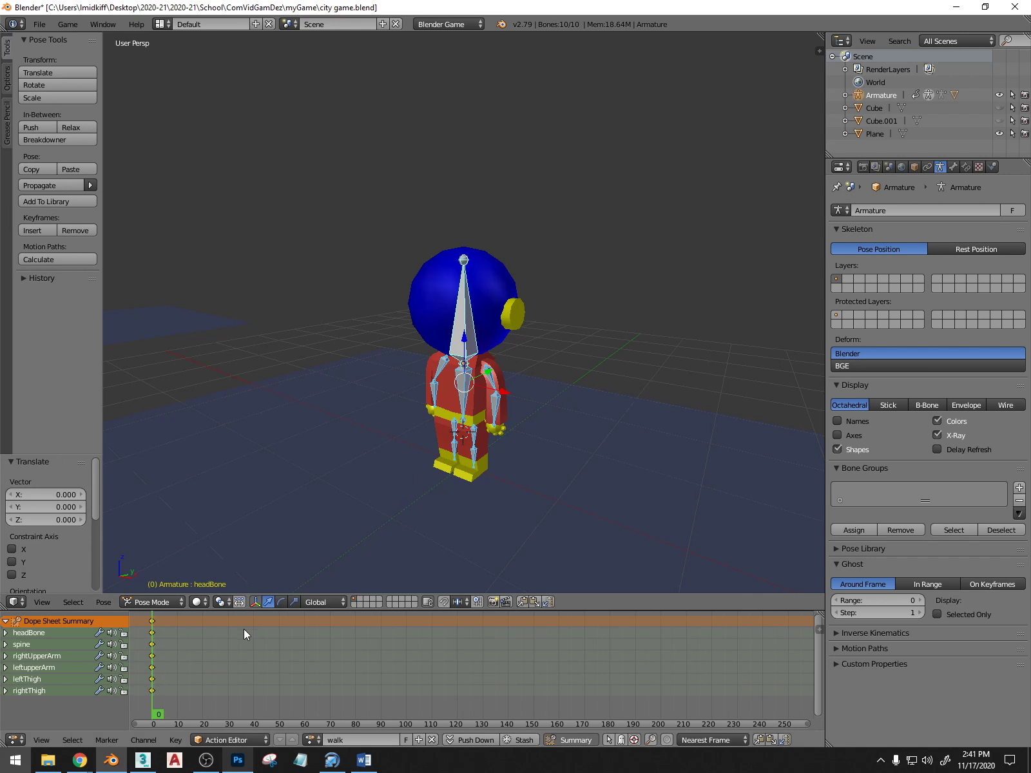
drag(164, 665, 140, 660)
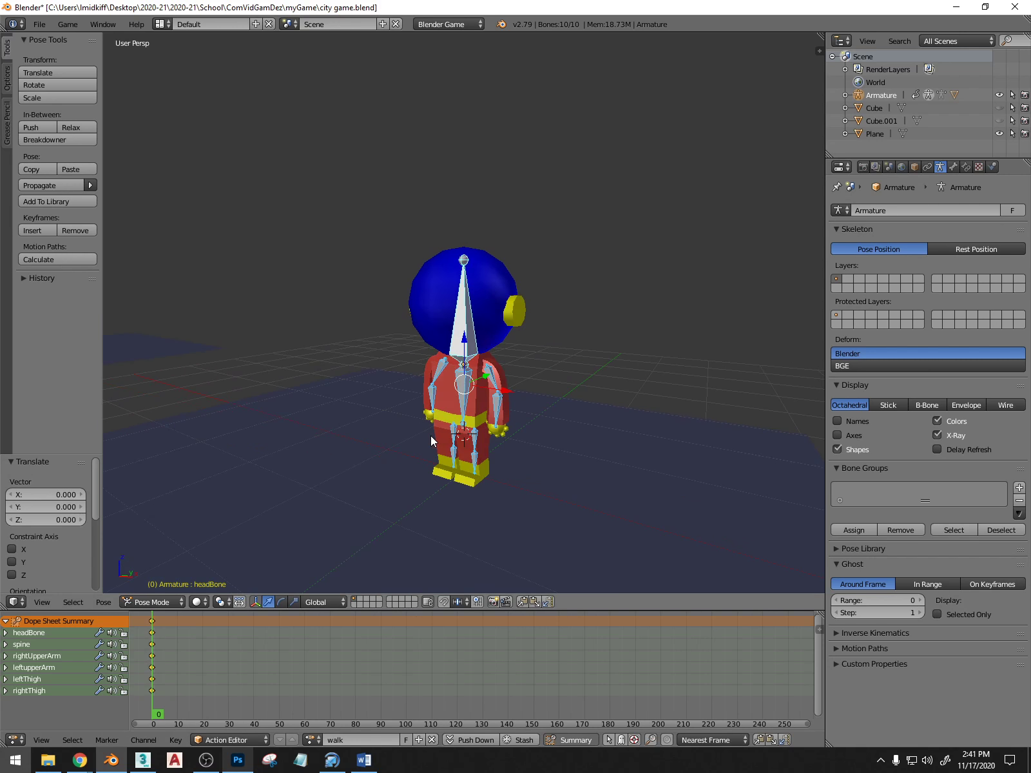
scroll(430, 436, up, 2)
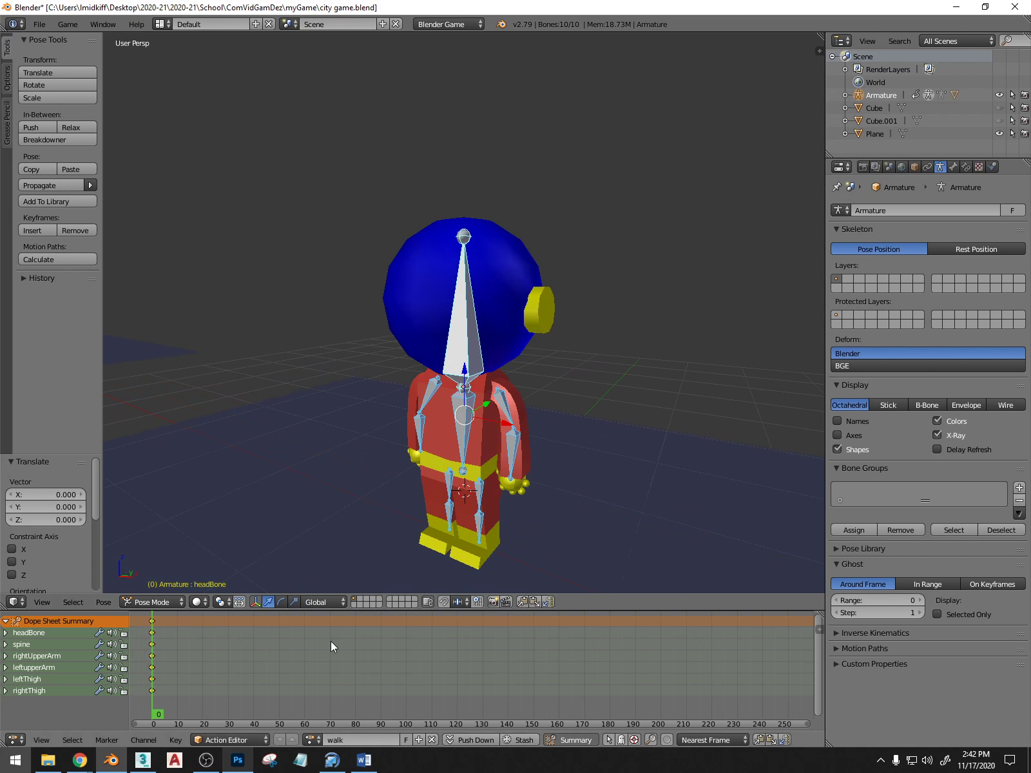
key(a)
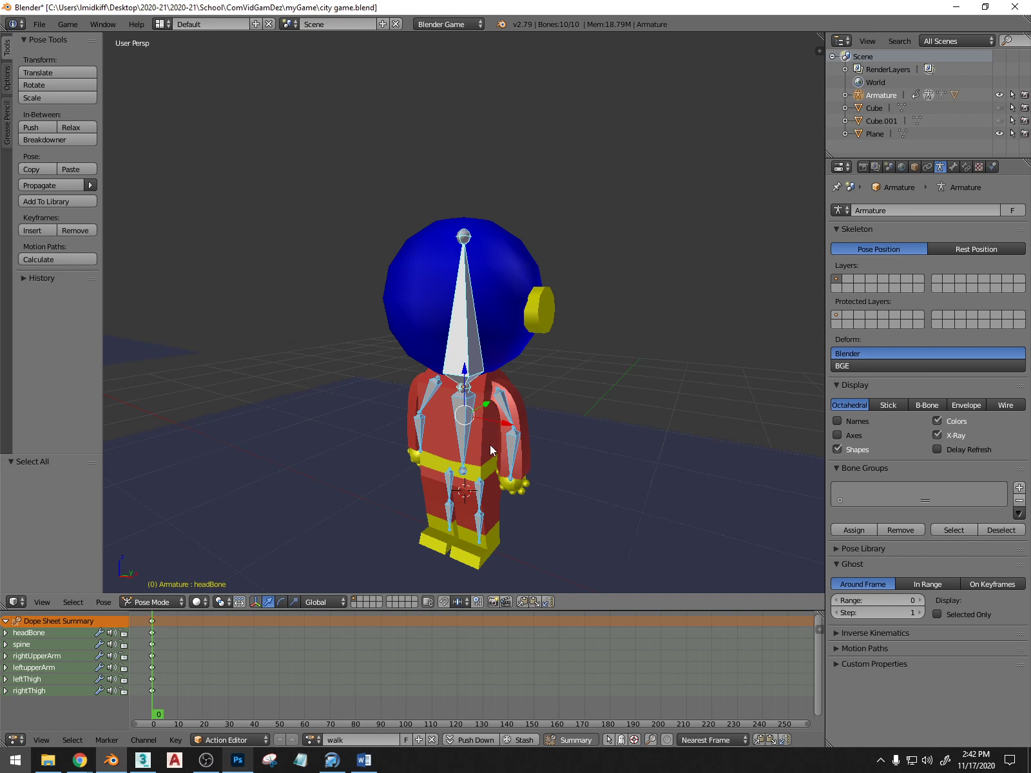
Go to frame 30 and rotate the left thigh bone about -24.2° around the global X axis
middle_drag(489, 445, 398, 474)
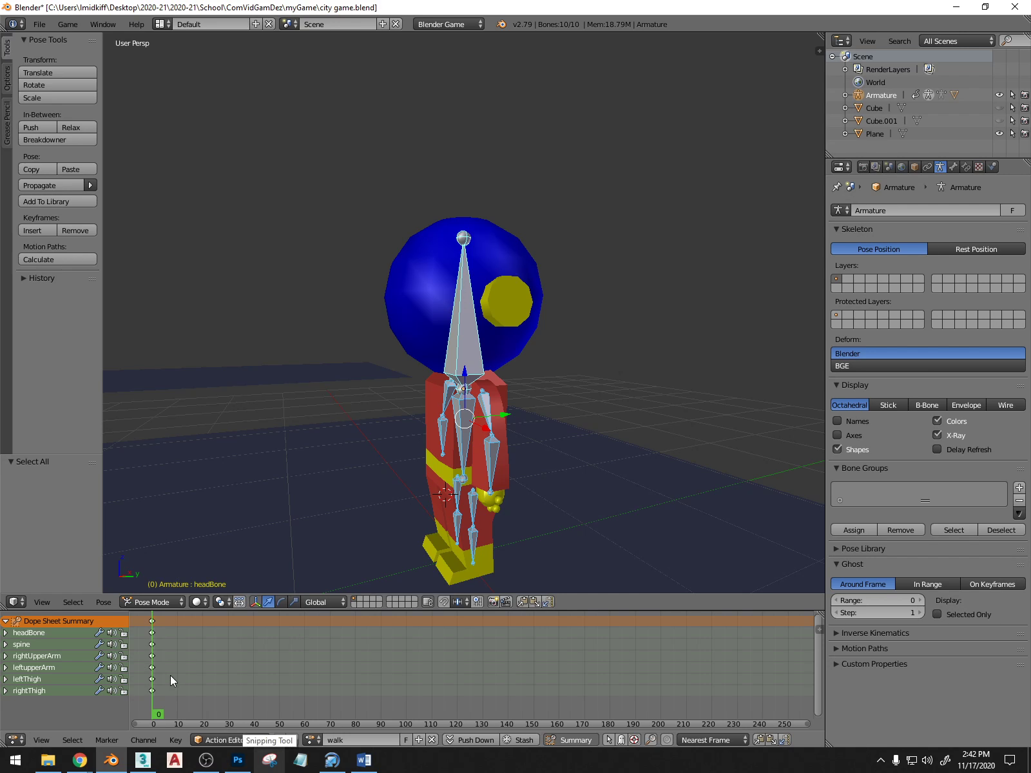
drag(170, 676, 229, 673)
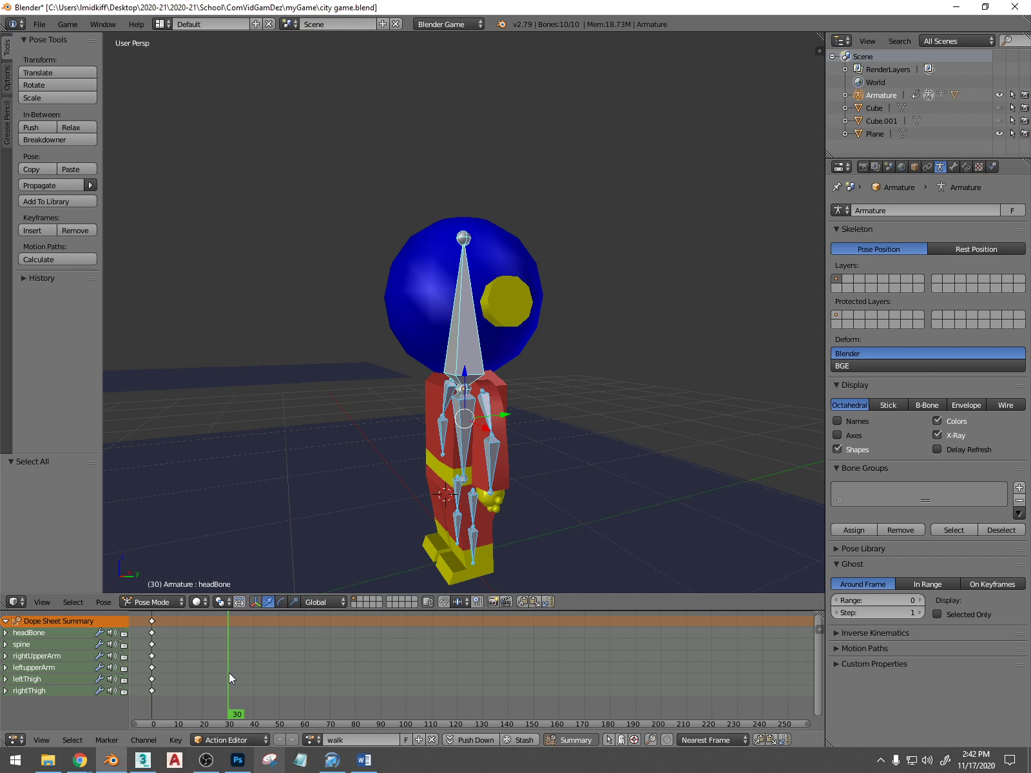
right_click(462, 490)
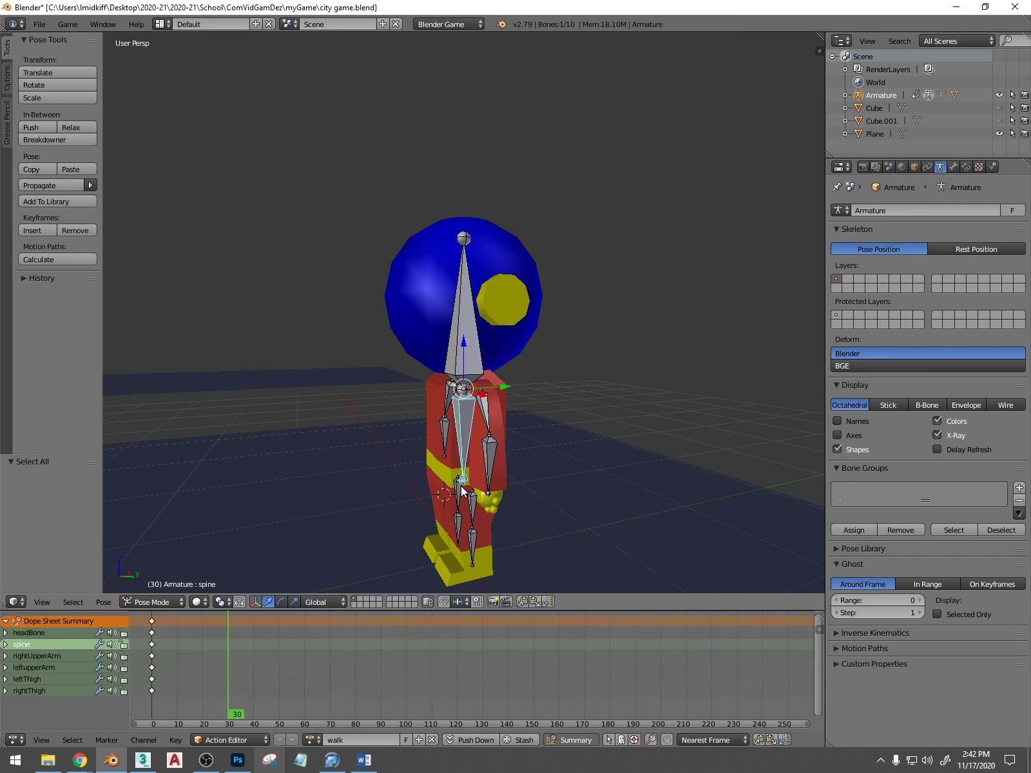
right_click(452, 494)
middle_drag(453, 495, 498, 532)
scroll(595, 497, down, 2)
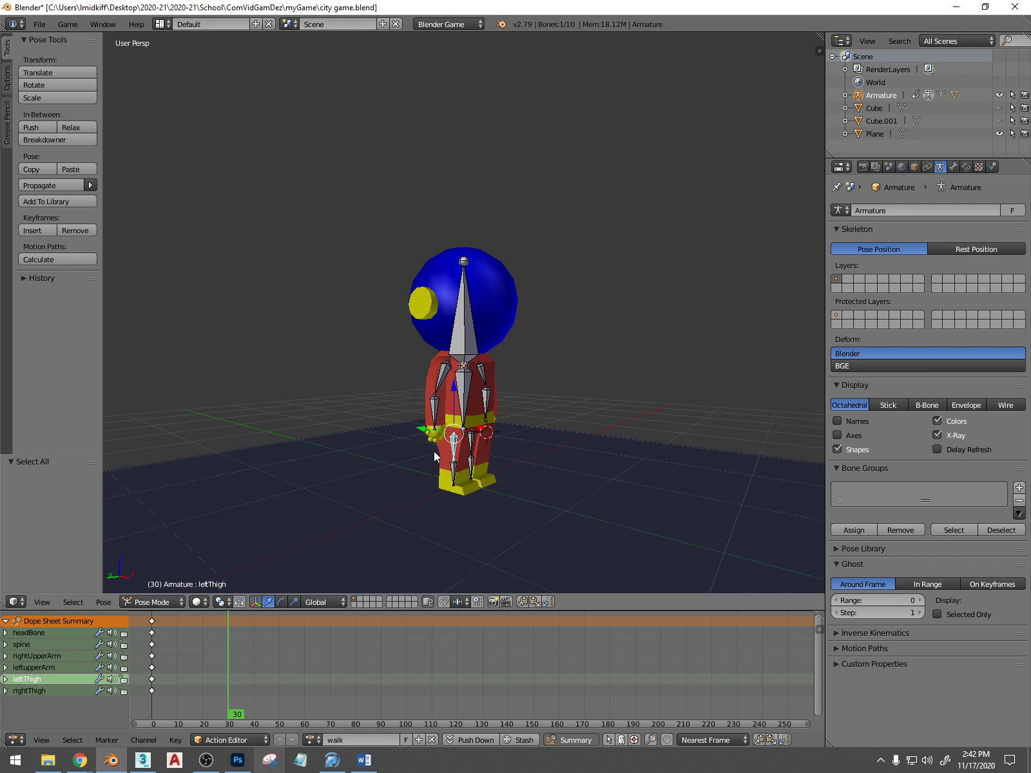
mouse_move(434, 451)
middle_down()
mouse_move(474, 435)
mouse_move(431, 452)
mouse_move(305, 446)
mouse_move(433, 456)
middle_up()
scroll(461, 451, up, 3)
scroll(464, 464, down, 2)
key(r)
right_click(483, 440)
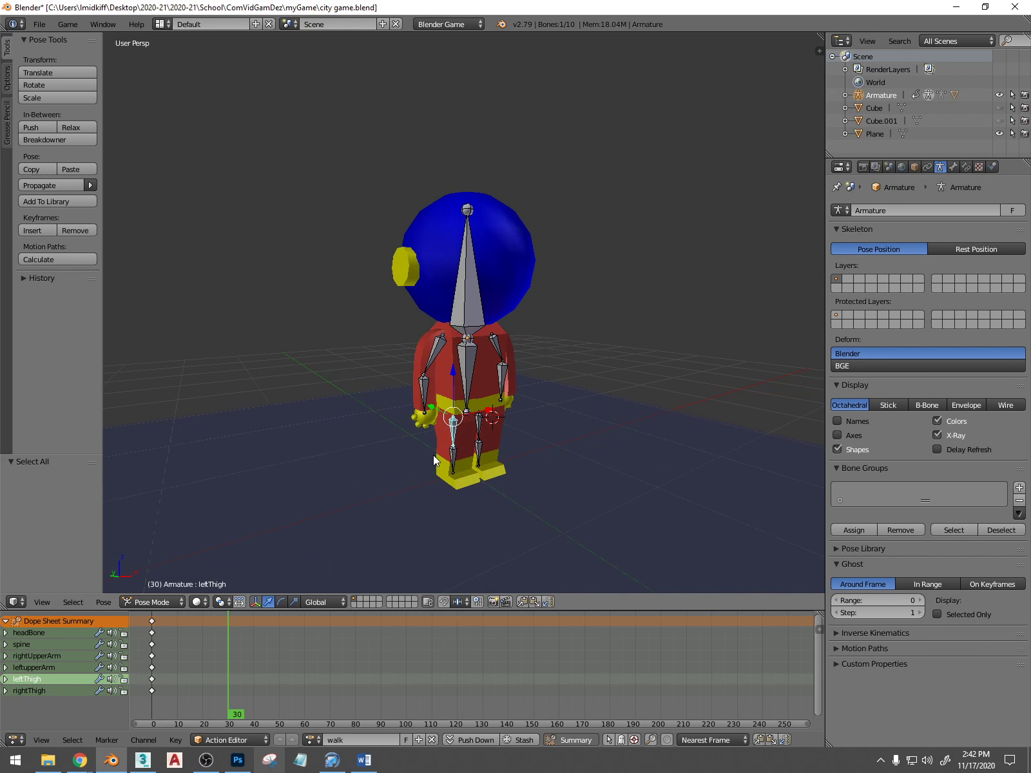
key(r)
key(x)
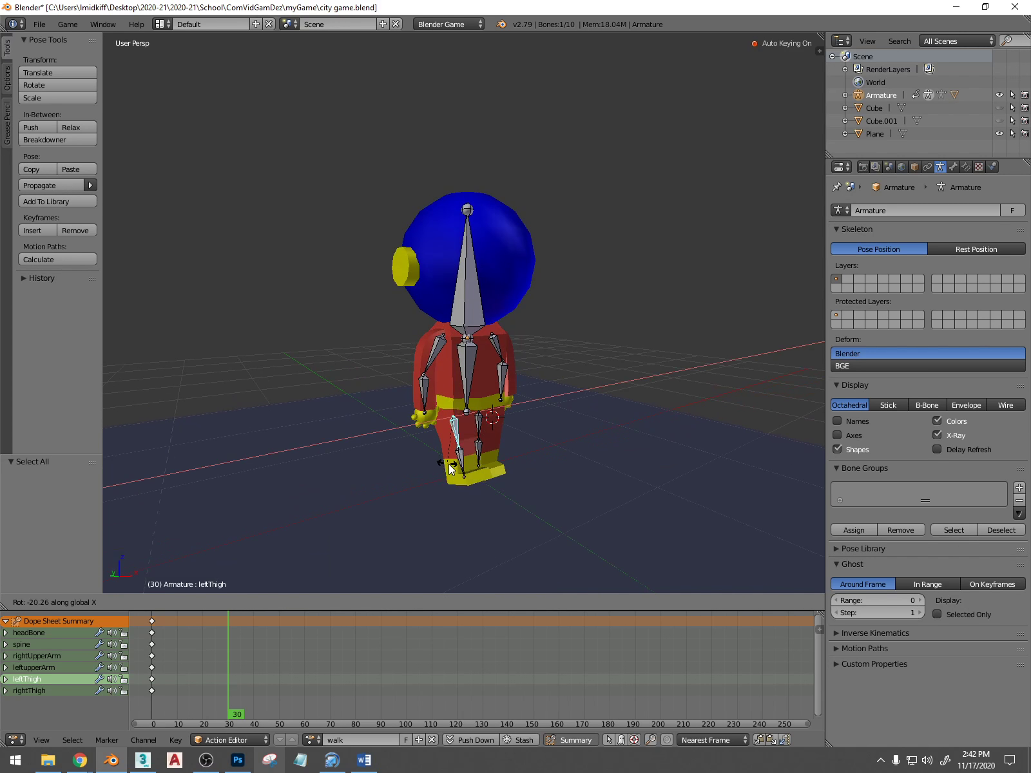
click(452, 469)
Rotate the left calf bone about 24° around the global X axis at frame 30
middle_drag(454, 470, 463, 428)
scroll(485, 474, up, 4)
scroll(485, 473, down, 3)
right_click(467, 428)
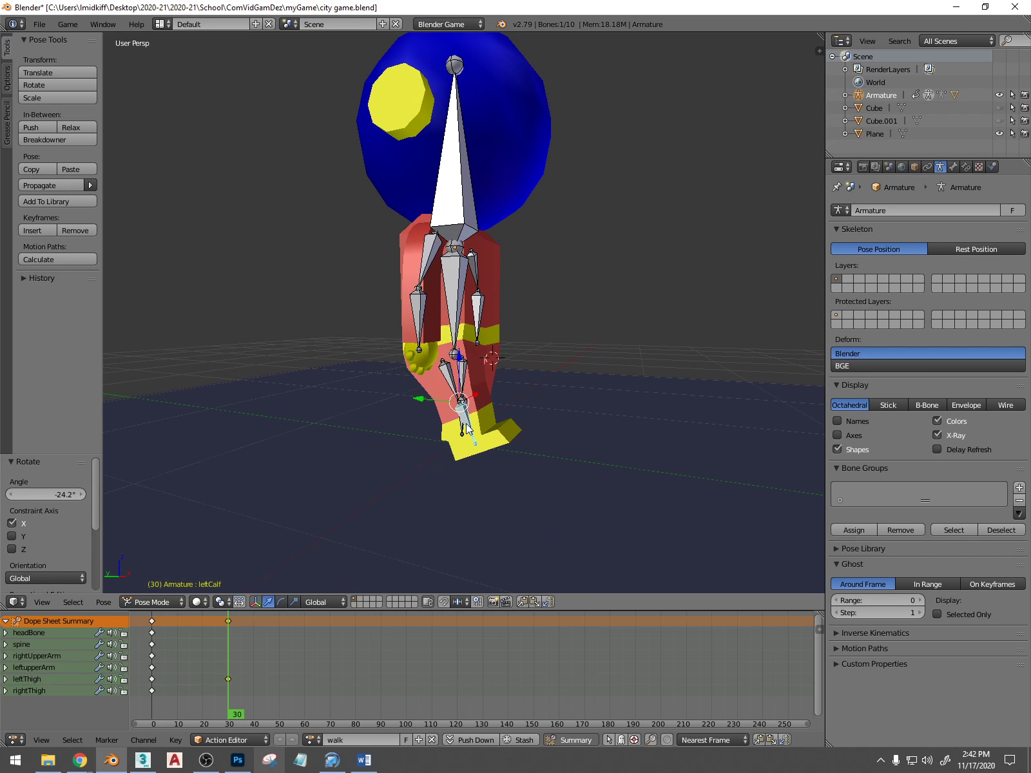
key(r)
key(x)
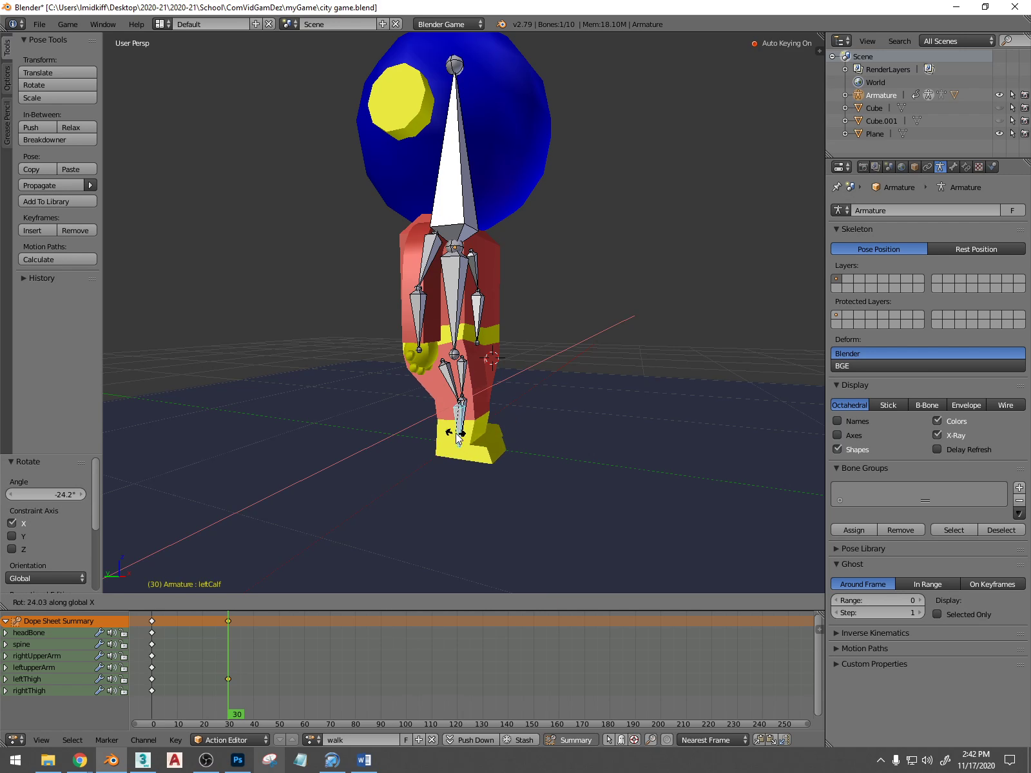
click(456, 434)
Rotate the right thigh bone about 44.4° around the global X axis at frame 30
middle_drag(457, 434, 327, 448)
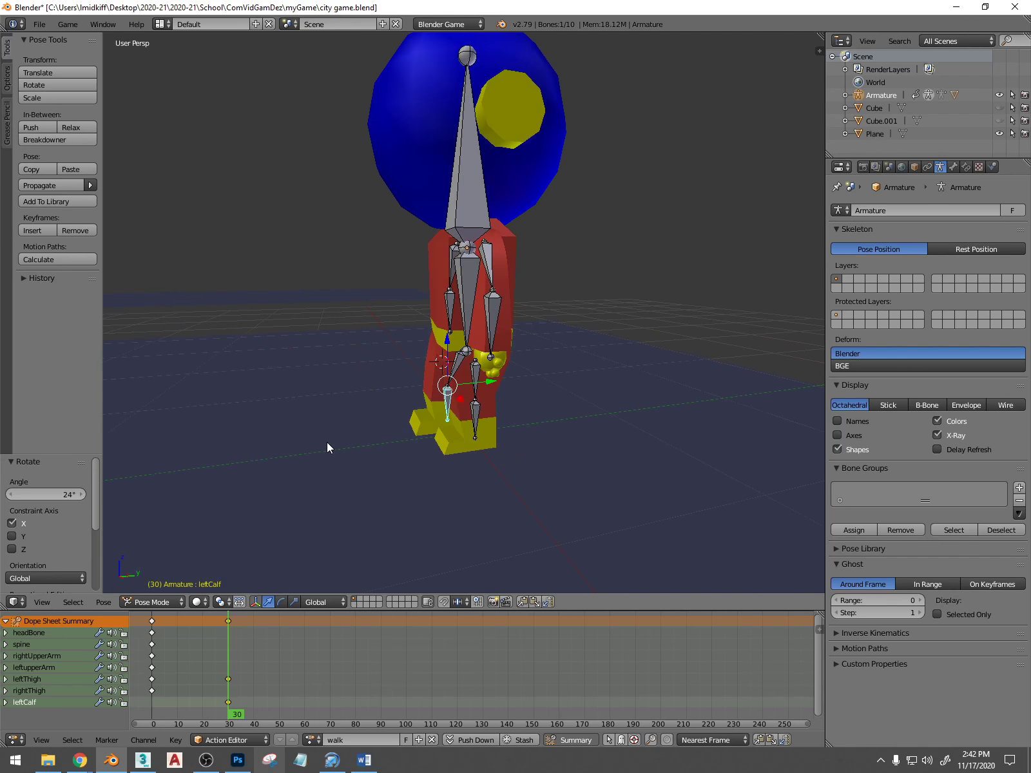
right_click(476, 379)
middle_drag(477, 394, 464, 400)
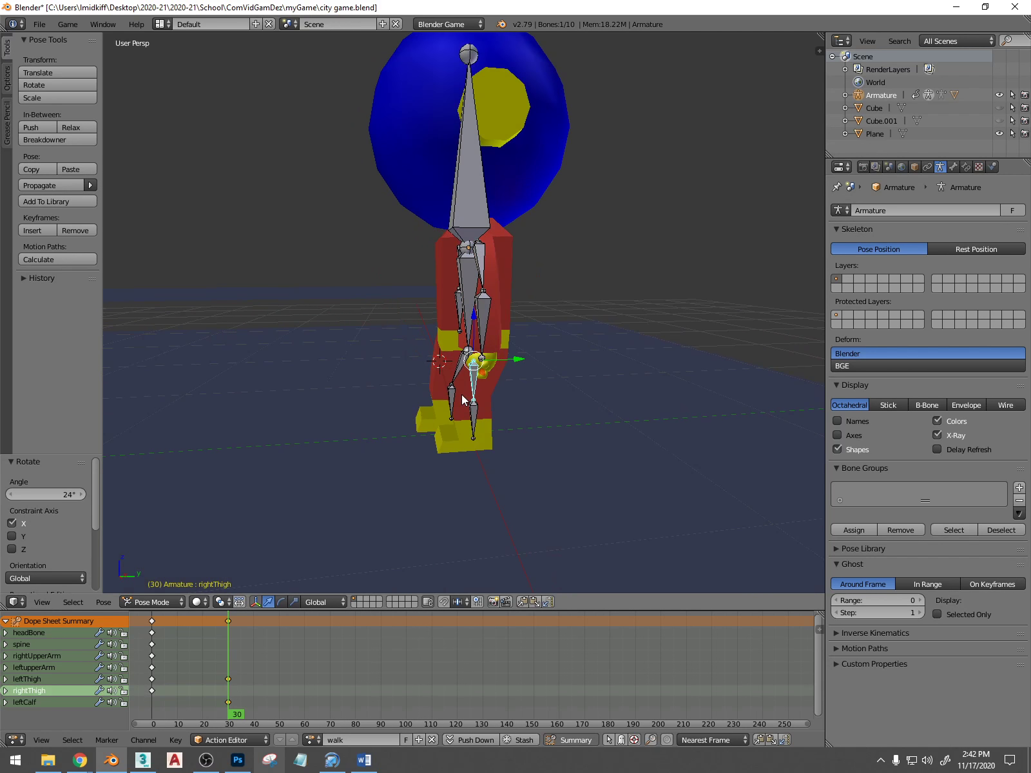
key(r)
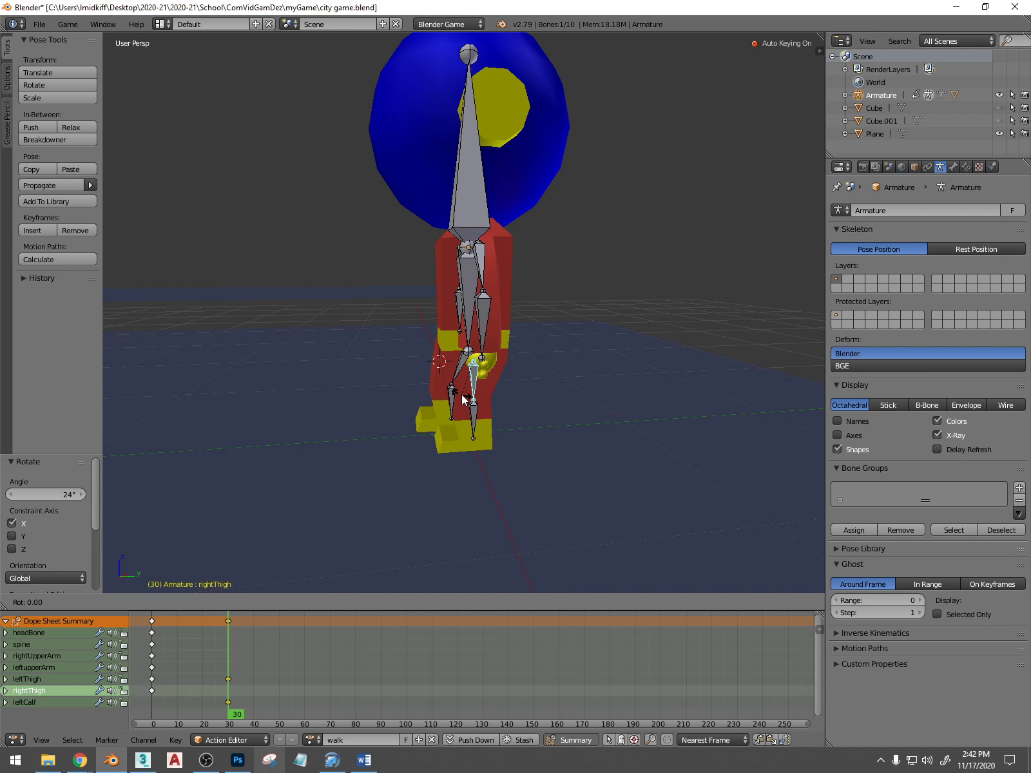
key(x)
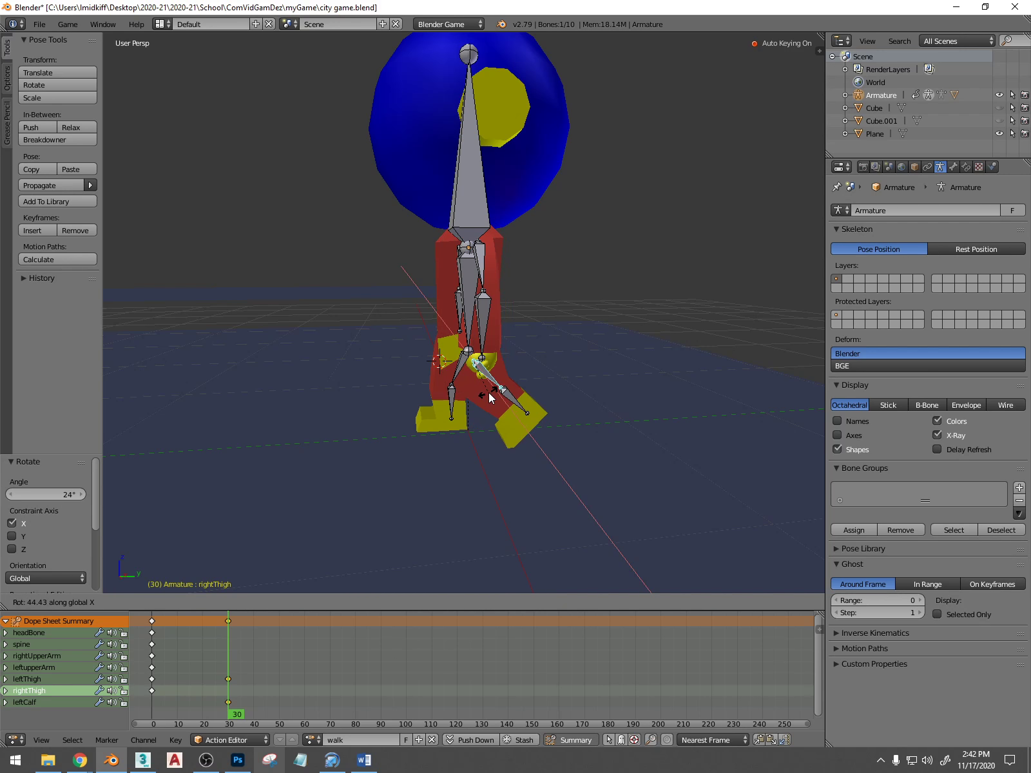
click(488, 392)
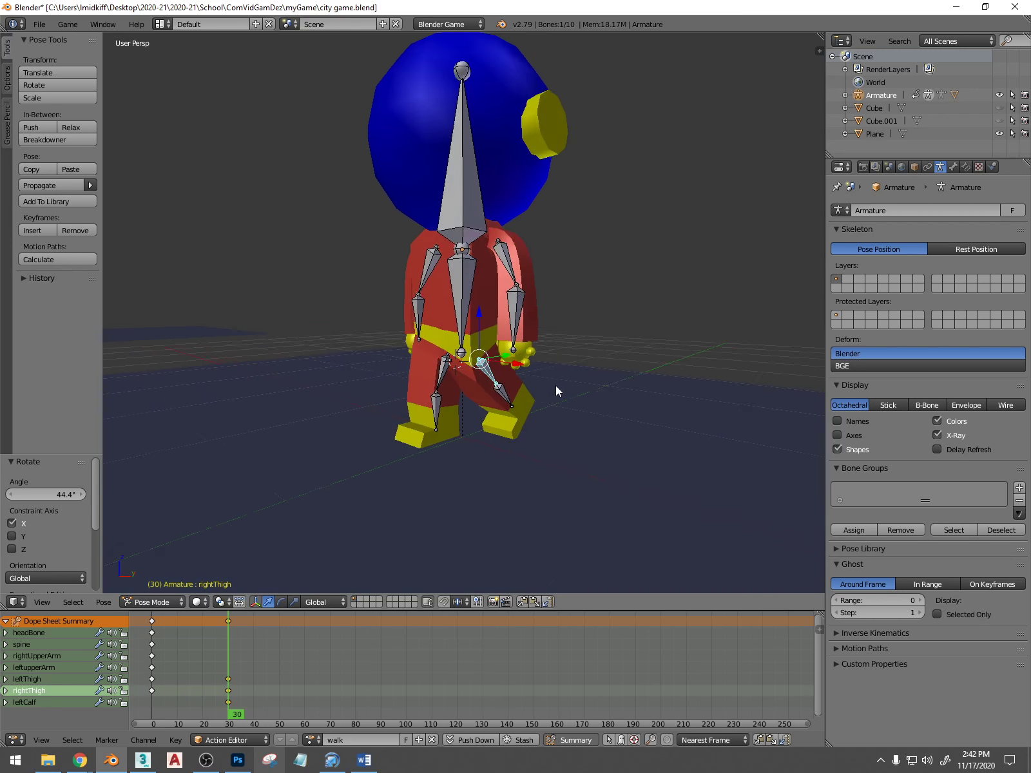
Rotate the right calf bone about 28.2° around the global X axis at frame 30
middle_drag(607, 384, 510, 391)
right_click(504, 408)
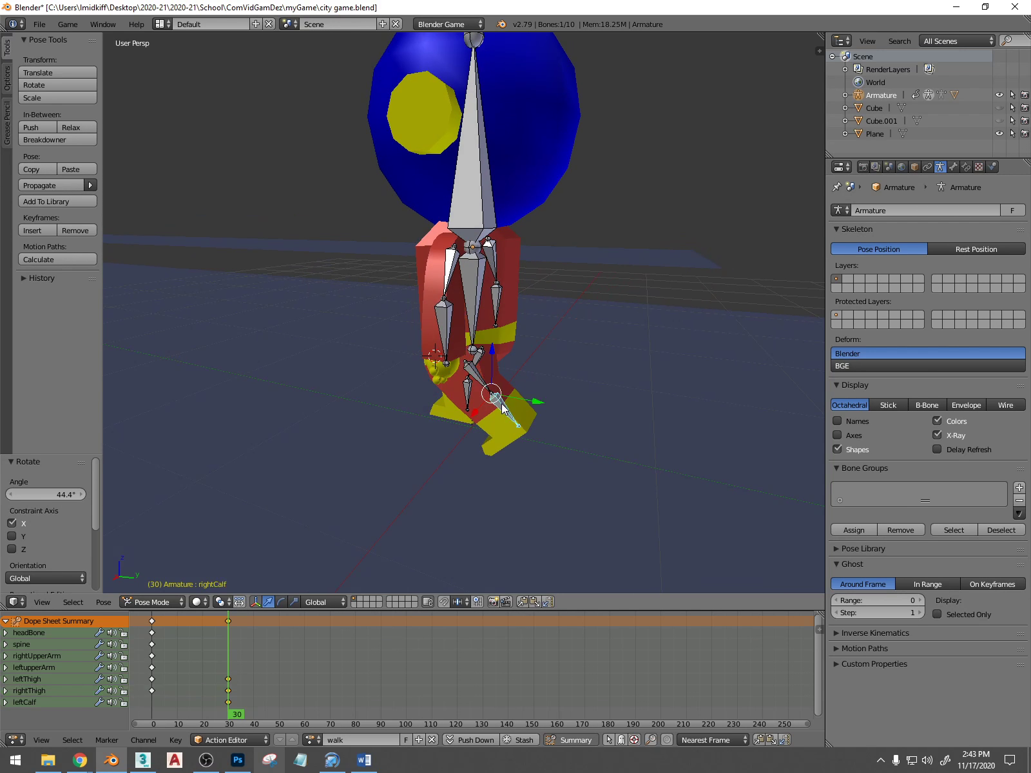
key(r)
key(x)
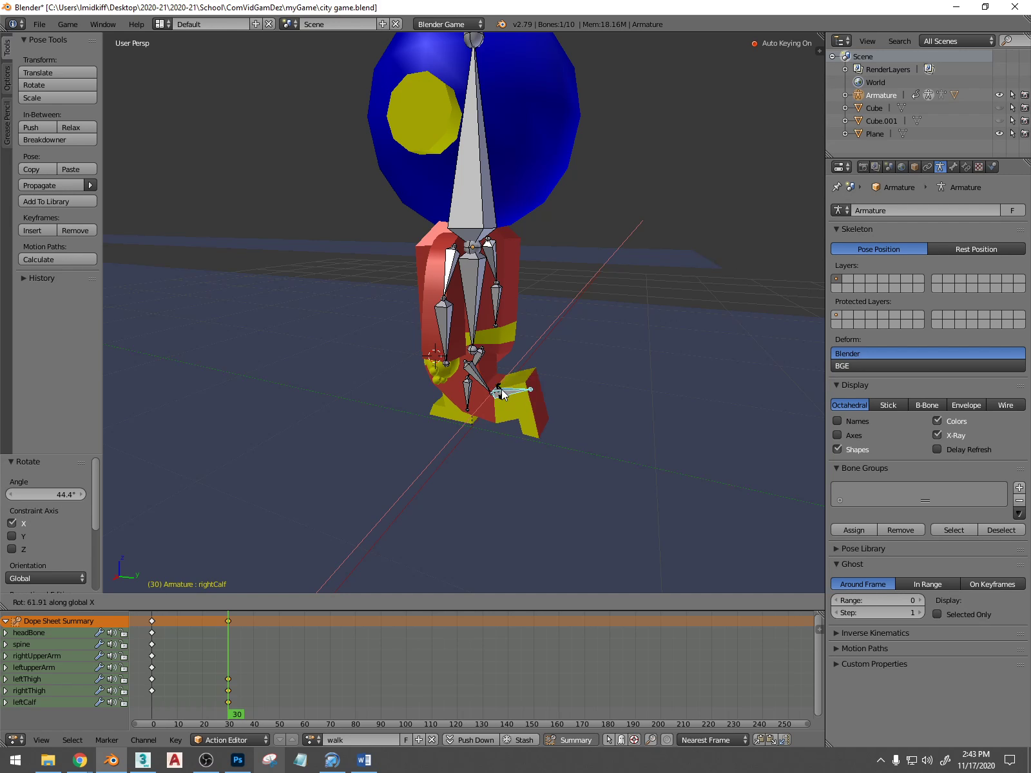
click(499, 396)
Return to frame 0, select both calf bones and clear their rotation so the straight legs are keyed
middle_drag(422, 451, 494, 455)
click(211, 640)
drag(211, 640, 152, 638)
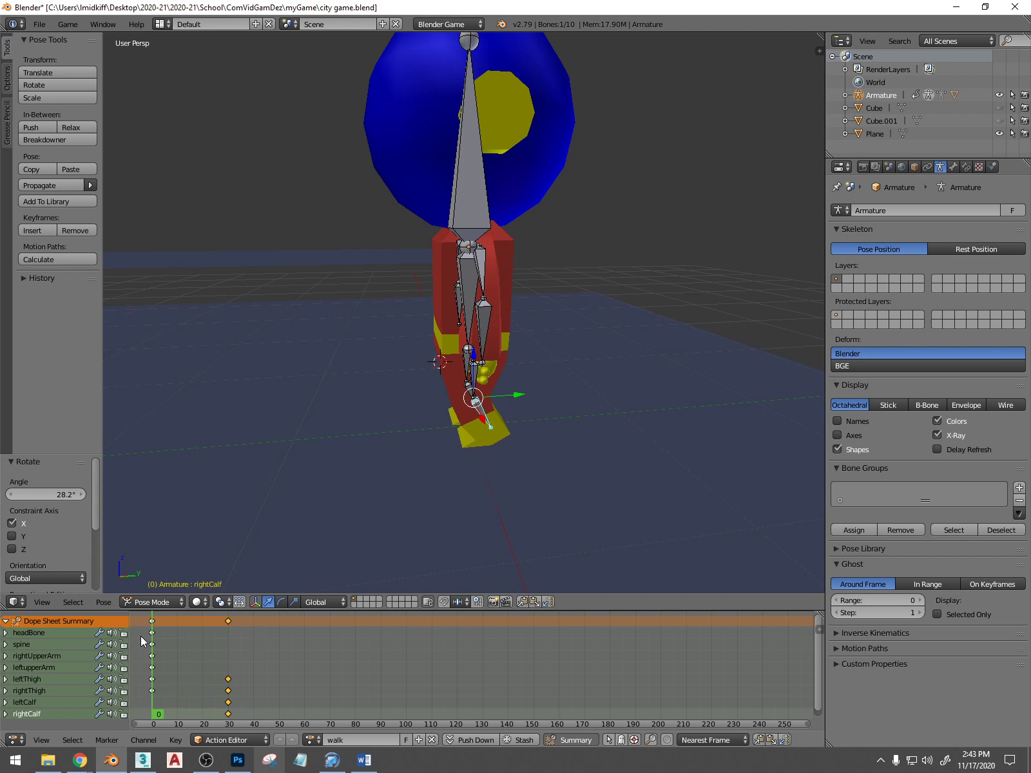
right_click(481, 411)
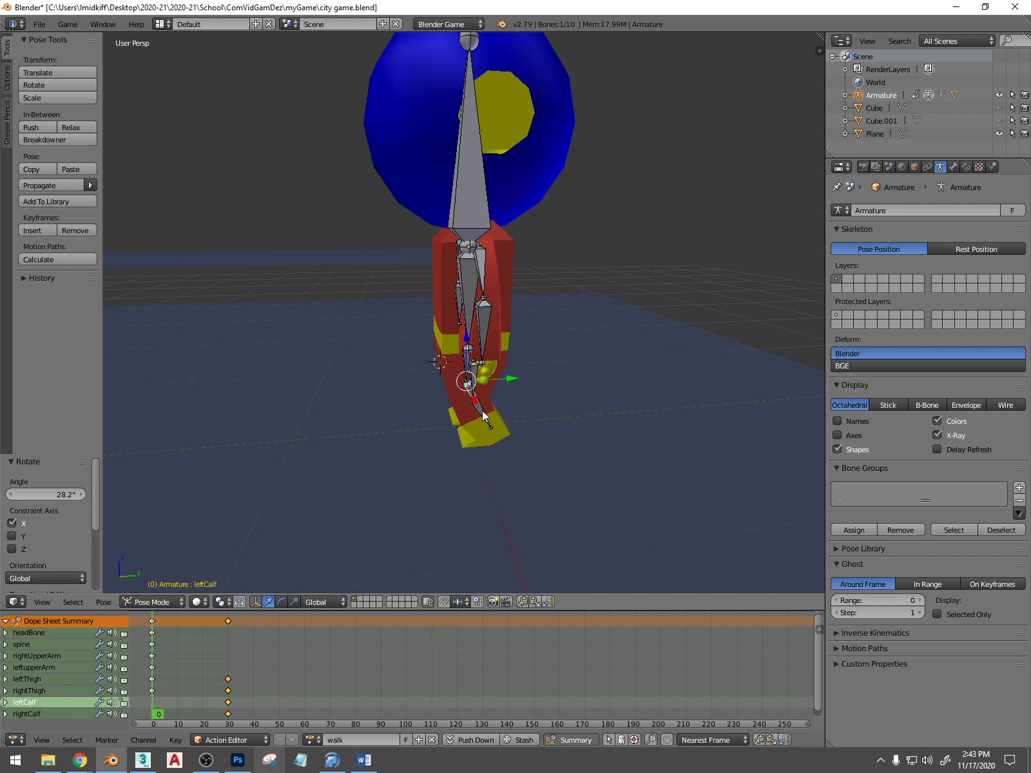
right_click(481, 411)
middle_drag(460, 418, 647, 383)
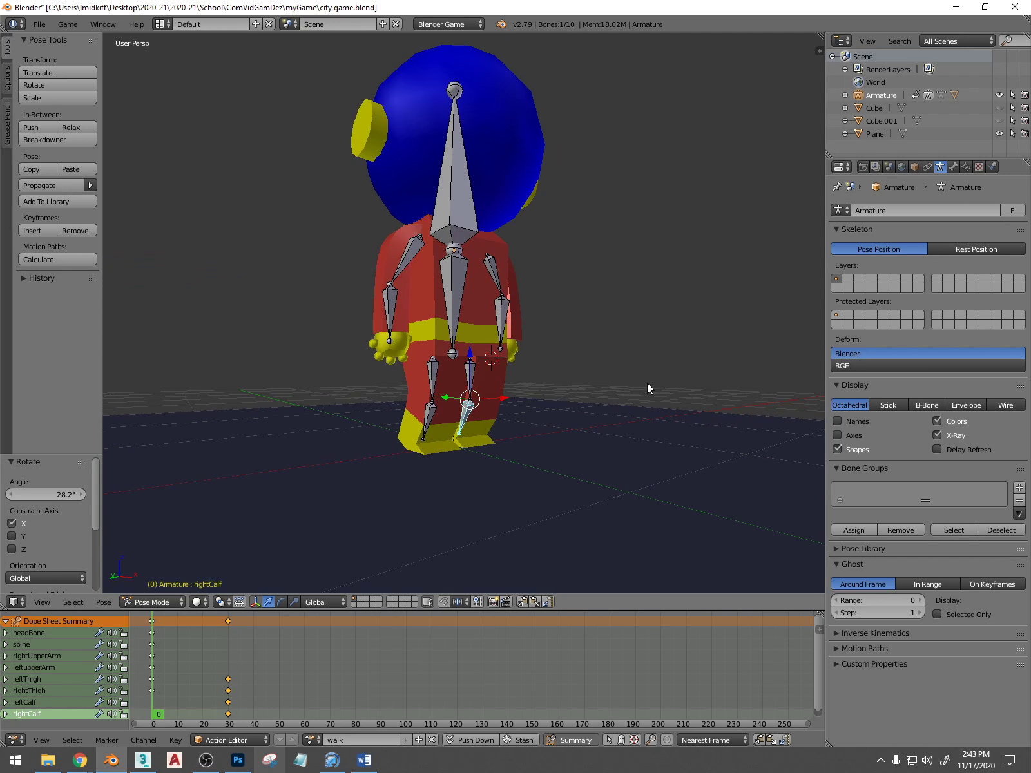
shift+right_click(430, 418)
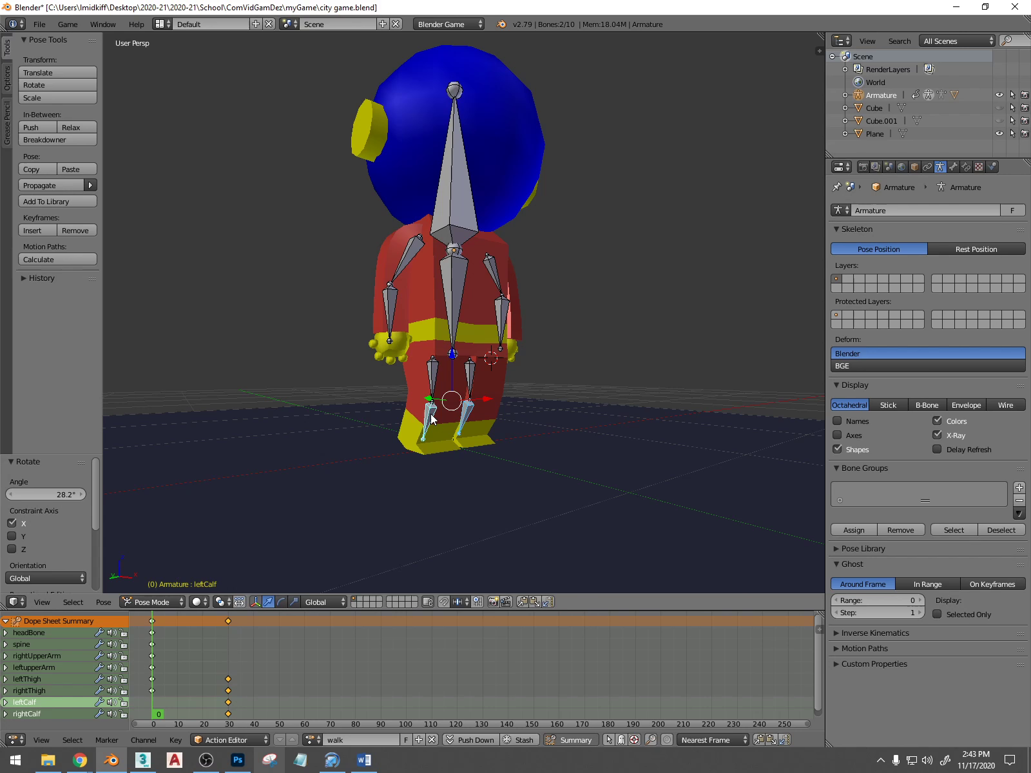
key(alt+r)
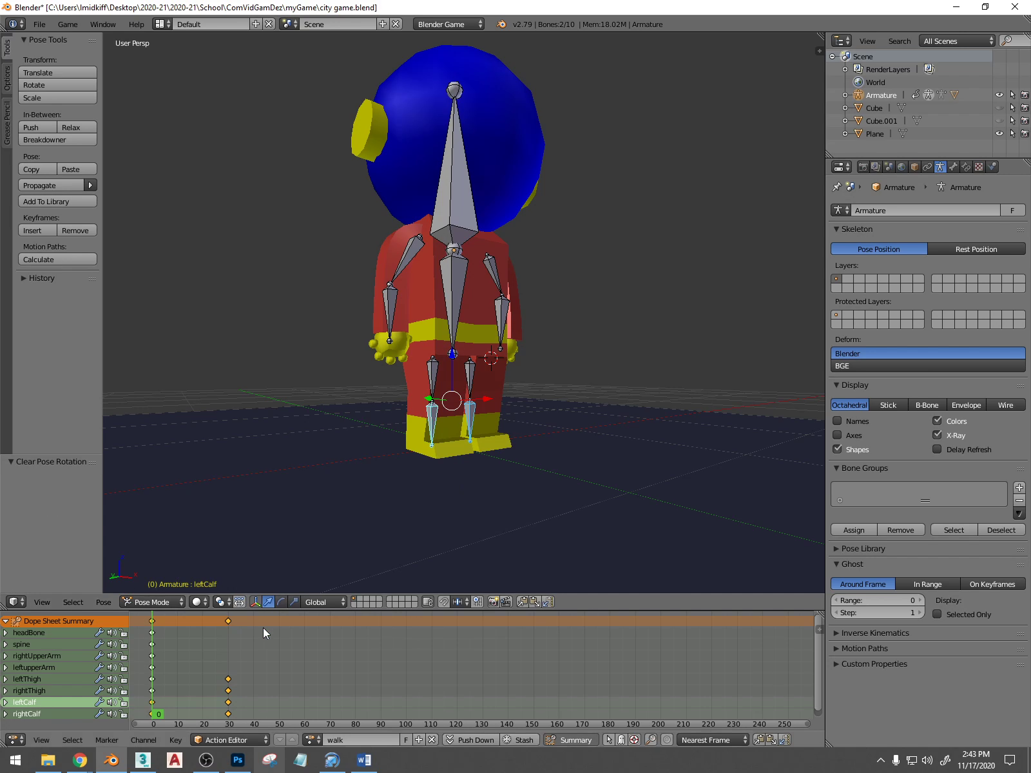
Rotate the left upper arm bone about -43.1° around the global X axis at frame 30
drag(170, 652, 253, 638)
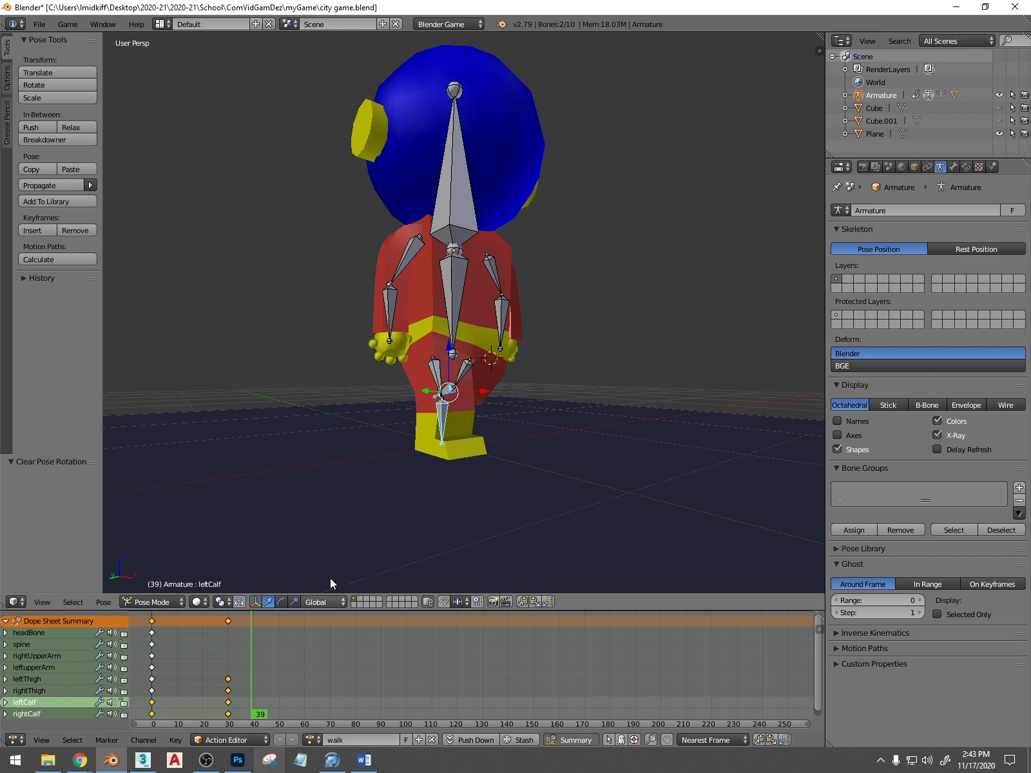
middle_drag(438, 493, 282, 492)
mouse_move(239, 673)
mouse_down()
mouse_move(137, 665)
mouse_move(263, 647)
mouse_move(135, 660)
mouse_move(243, 648)
mouse_move(170, 656)
mouse_move(227, 654)
mouse_up()
scroll(285, 664, down, 1)
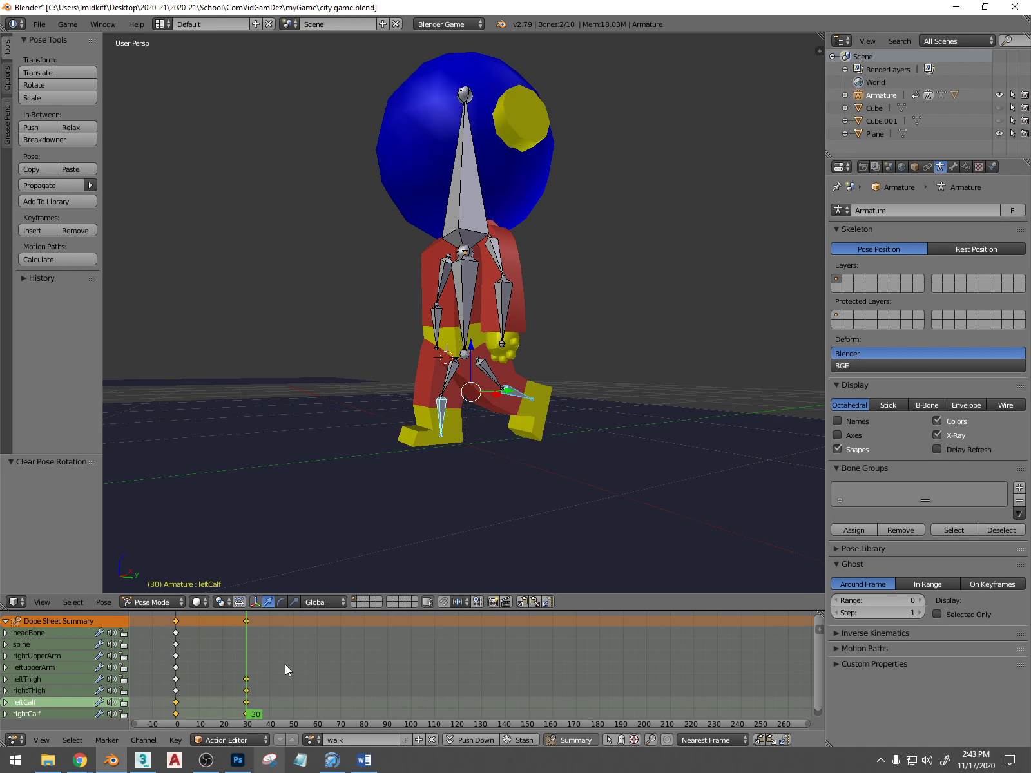
middle_drag(465, 395, 550, 396)
right_click(408, 270)
middle_drag(408, 271, 376, 353)
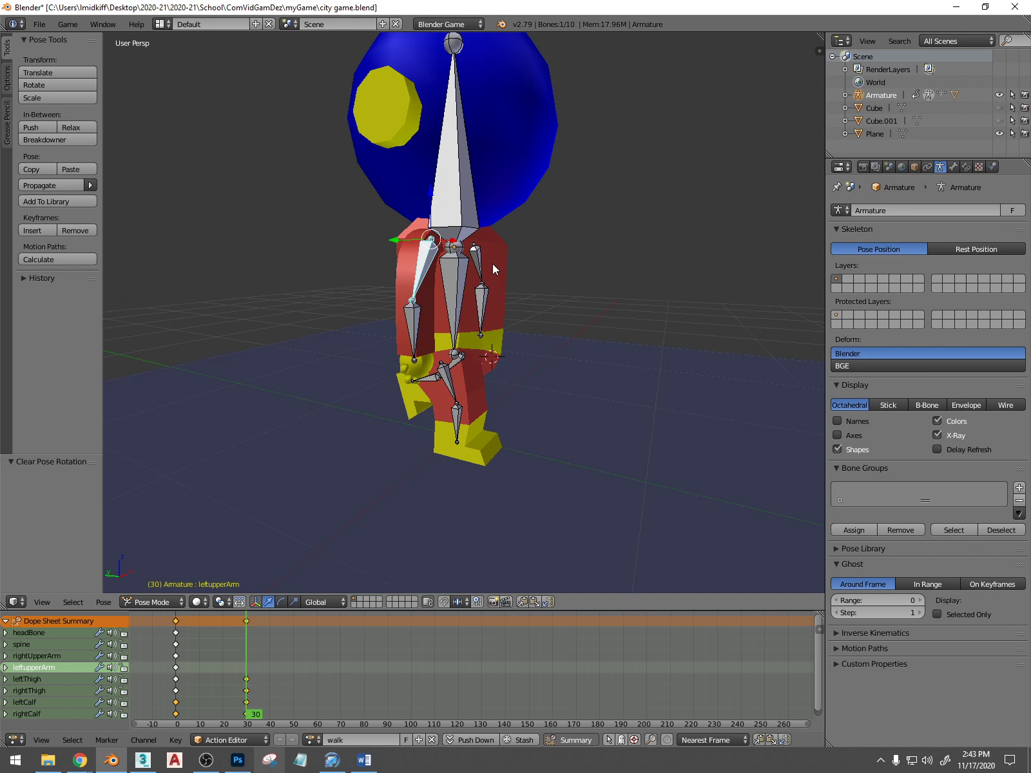
middle_drag(493, 264, 459, 269)
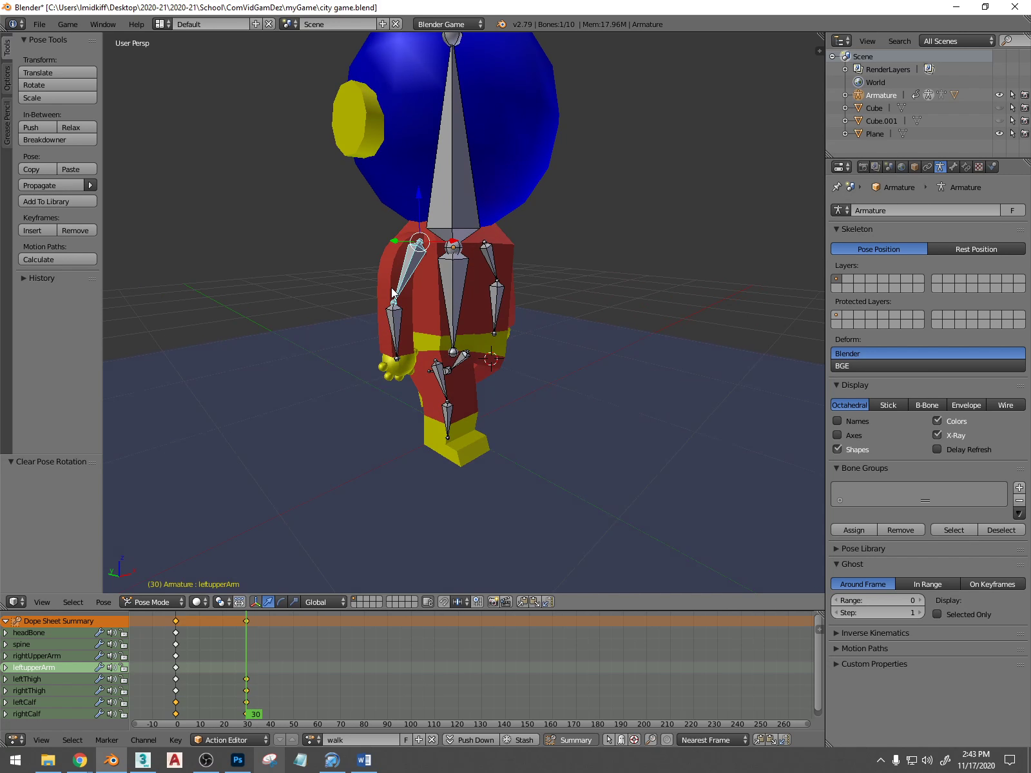
key(r)
key(x)
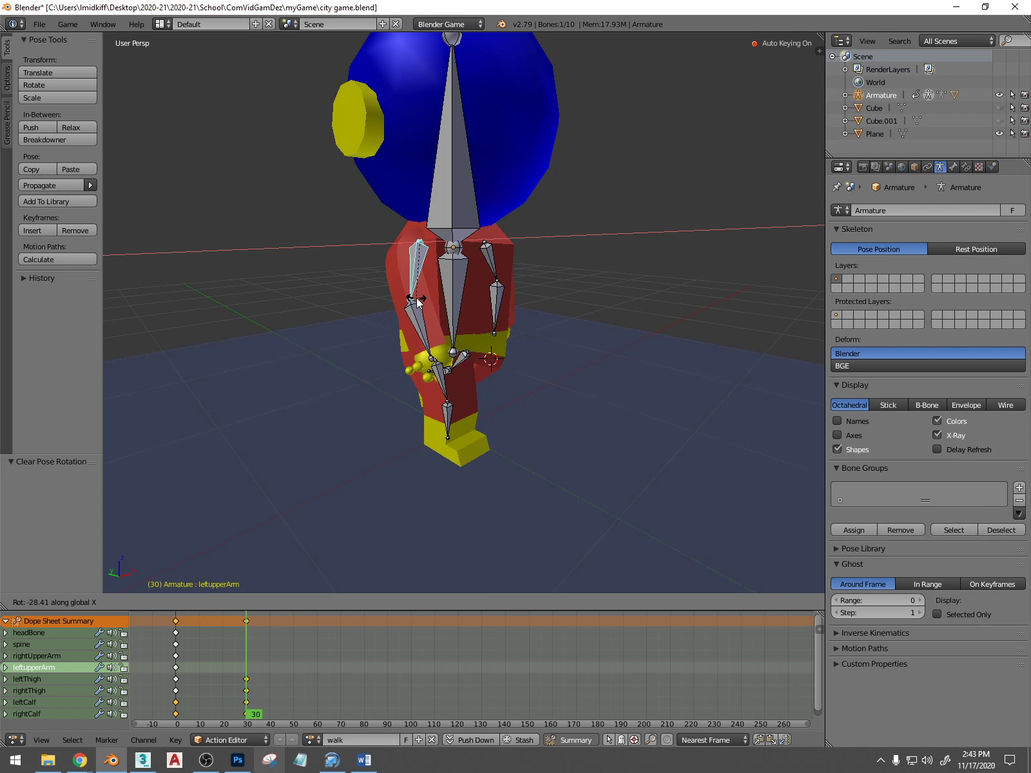
click(431, 287)
Rotate the right upper arm bone about 40.7° around the global X axis at frame 30
middle_drag(430, 287, 387, 300)
right_click(486, 264)
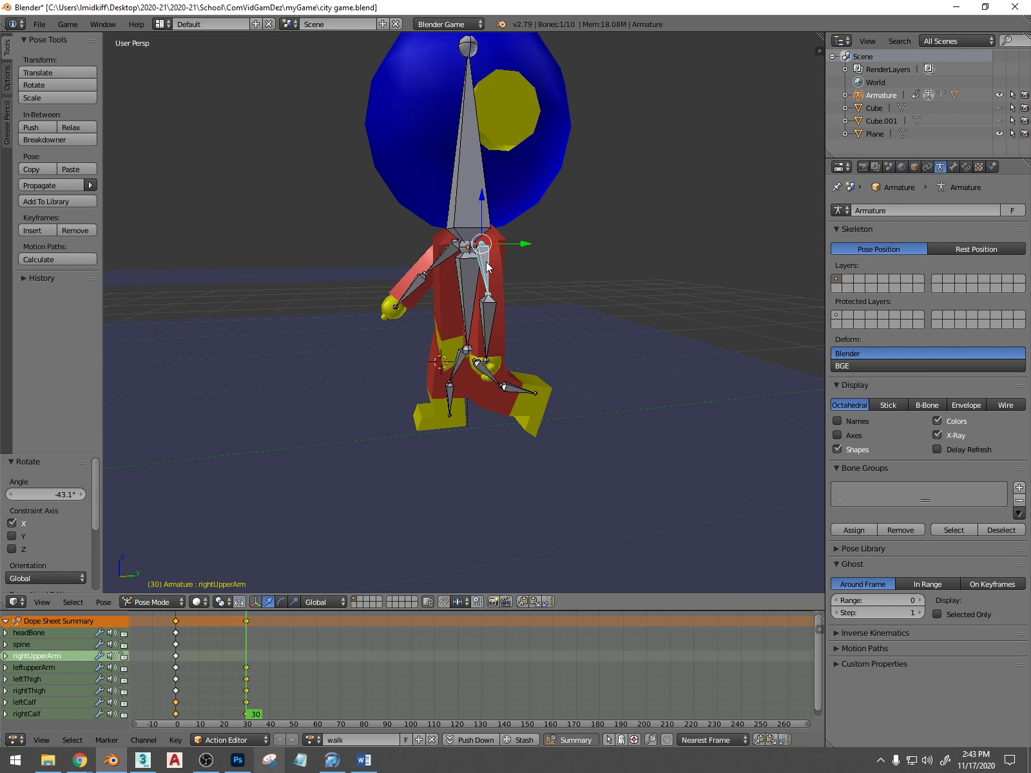
key(r)
key(x)
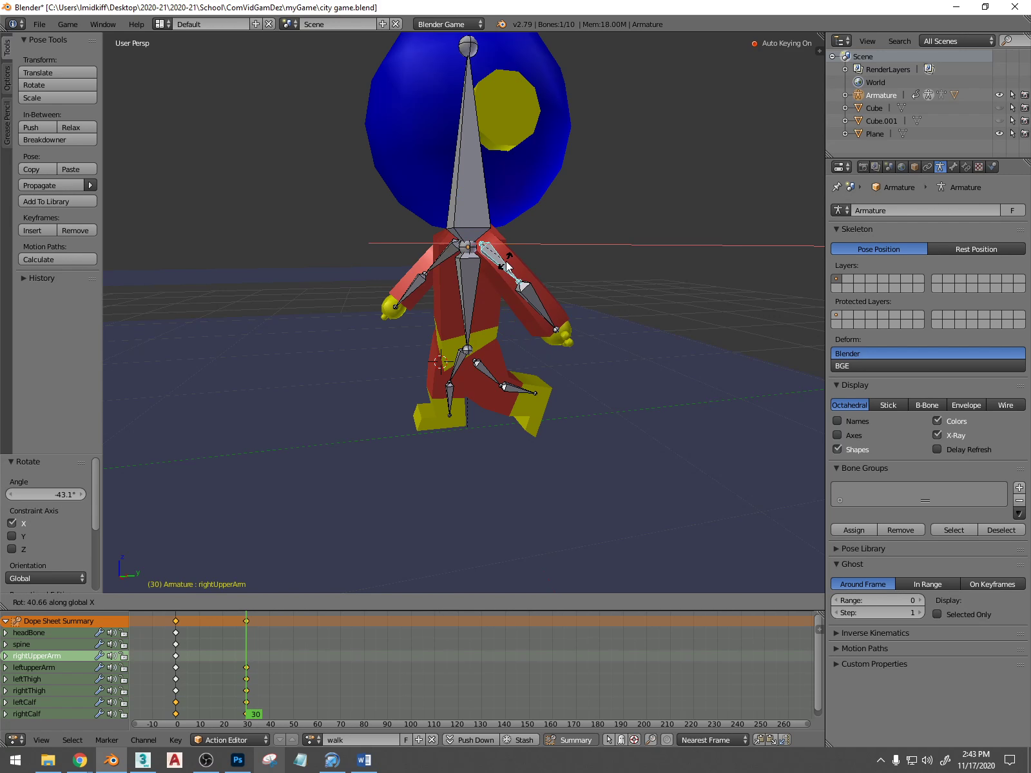
click(458, 305)
middle_drag(458, 303, 385, 512)
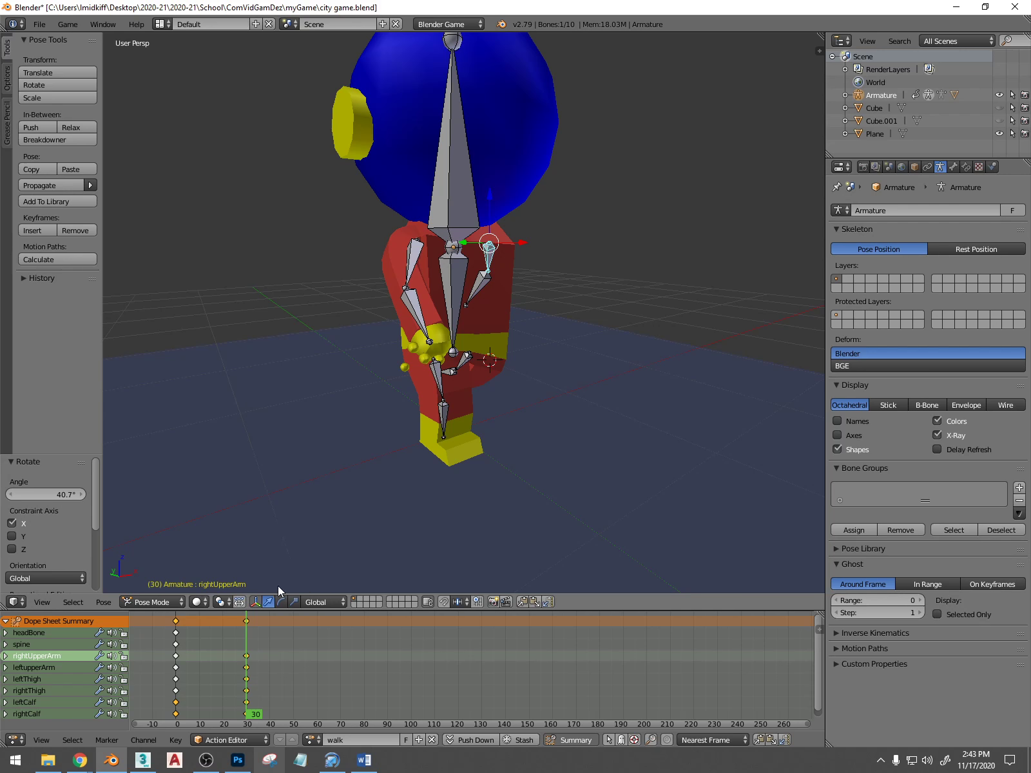
mouse_move(239, 646)
mouse_down()
mouse_move(135, 647)
mouse_move(250, 642)
mouse_up()
Try to move the spine bone along the global Z axis at frame 30
right_click(452, 283)
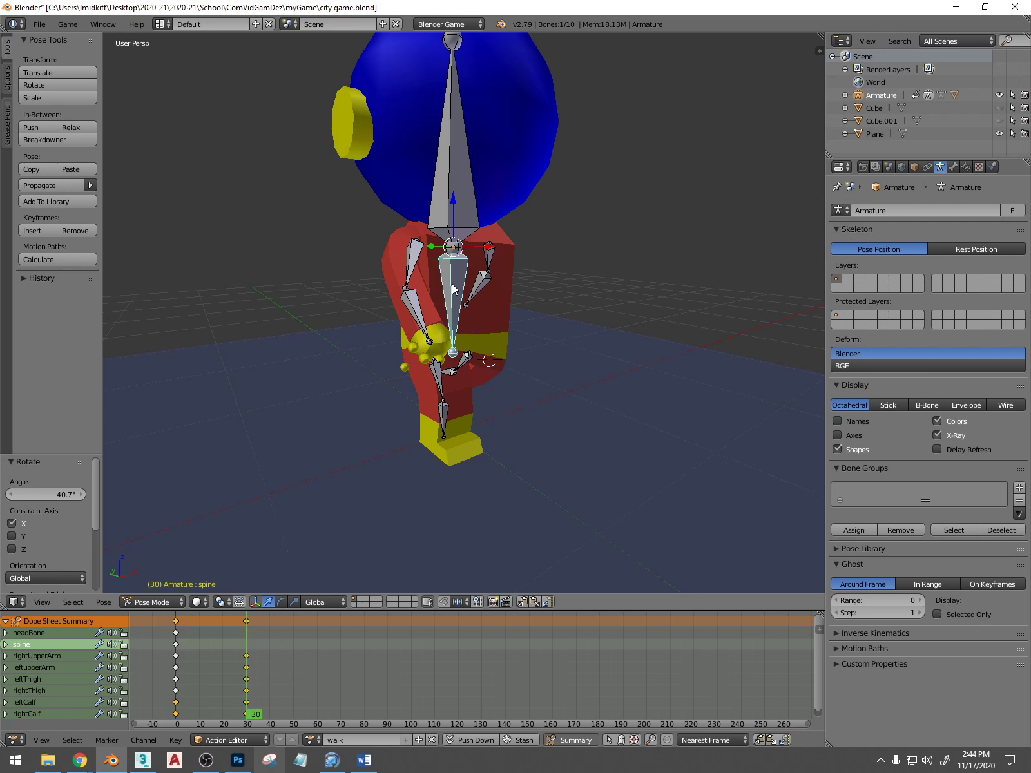
key(g)
key(z)
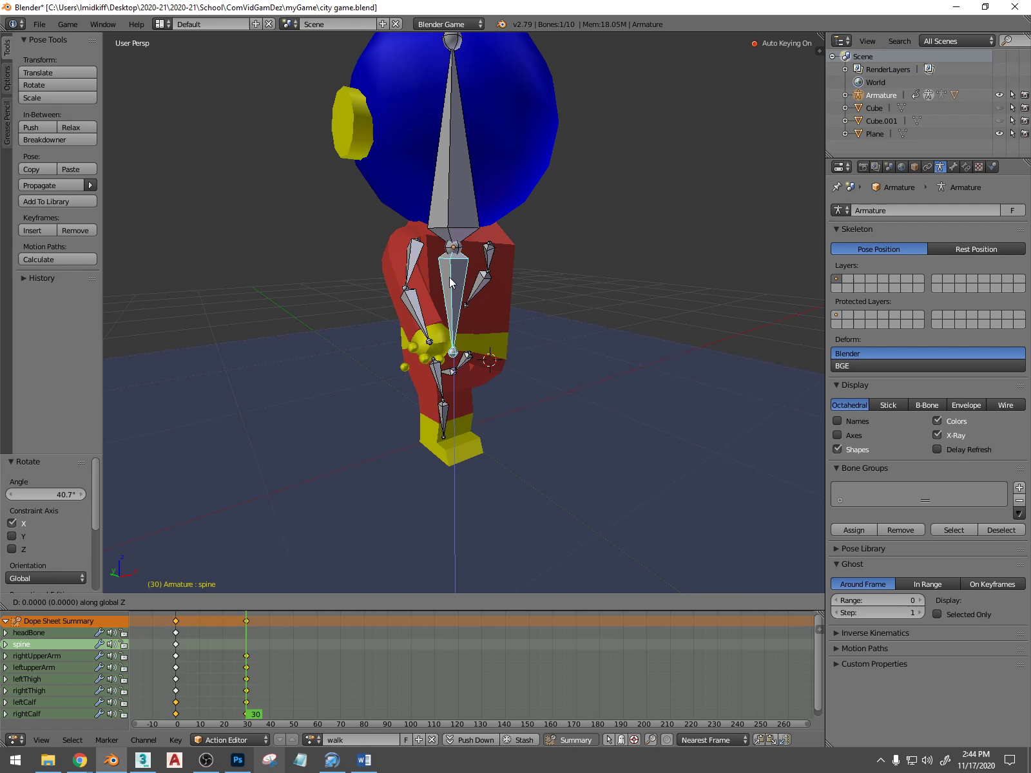
click(460, 321)
middle_drag(461, 320, 424, 366)
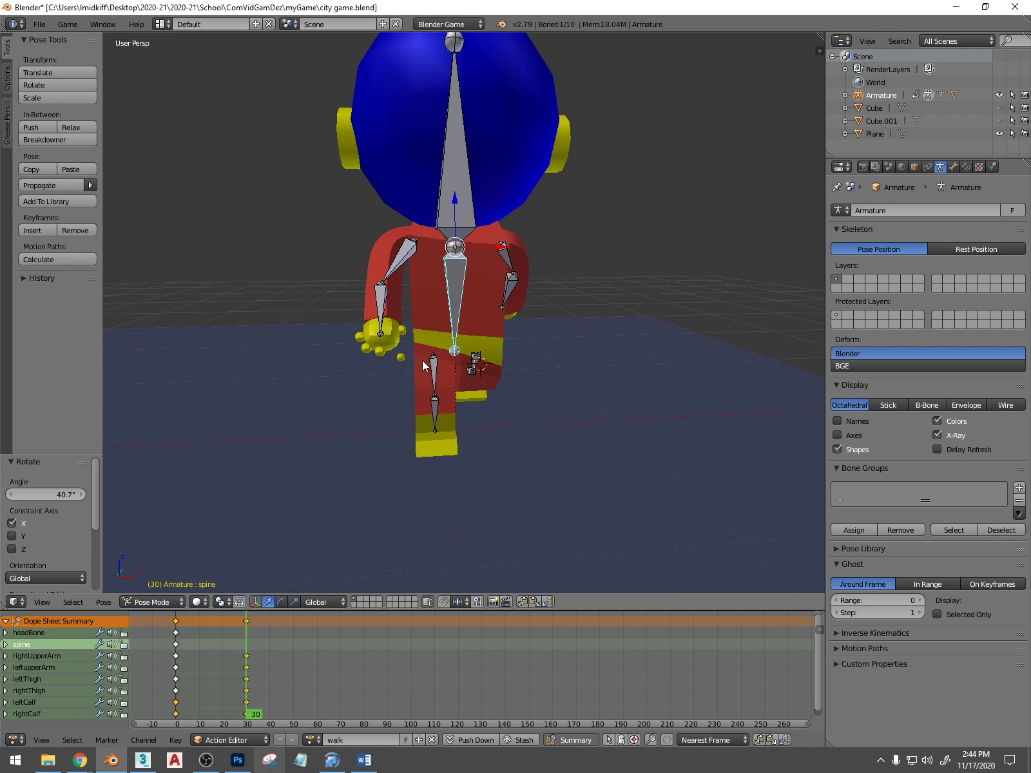
Add both thigh bones to the spine selection and raise them about 0.033 along the global Z axis at frame 30
shift+right_click(434, 370)
shift+right_click(478, 359)
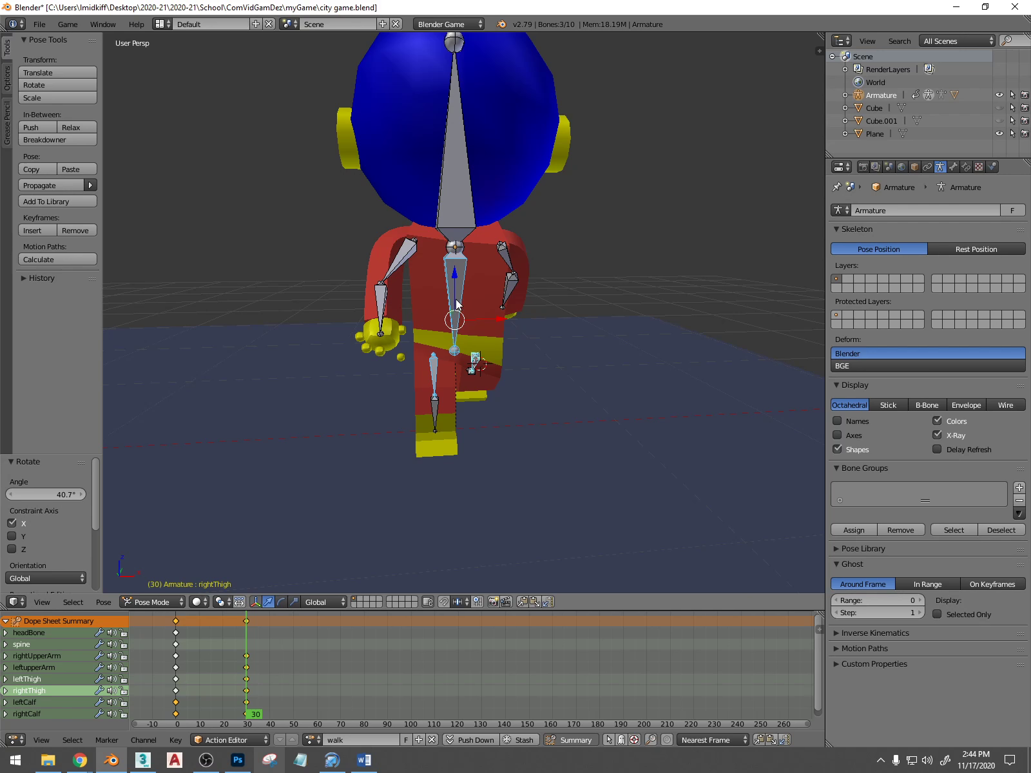
key(g)
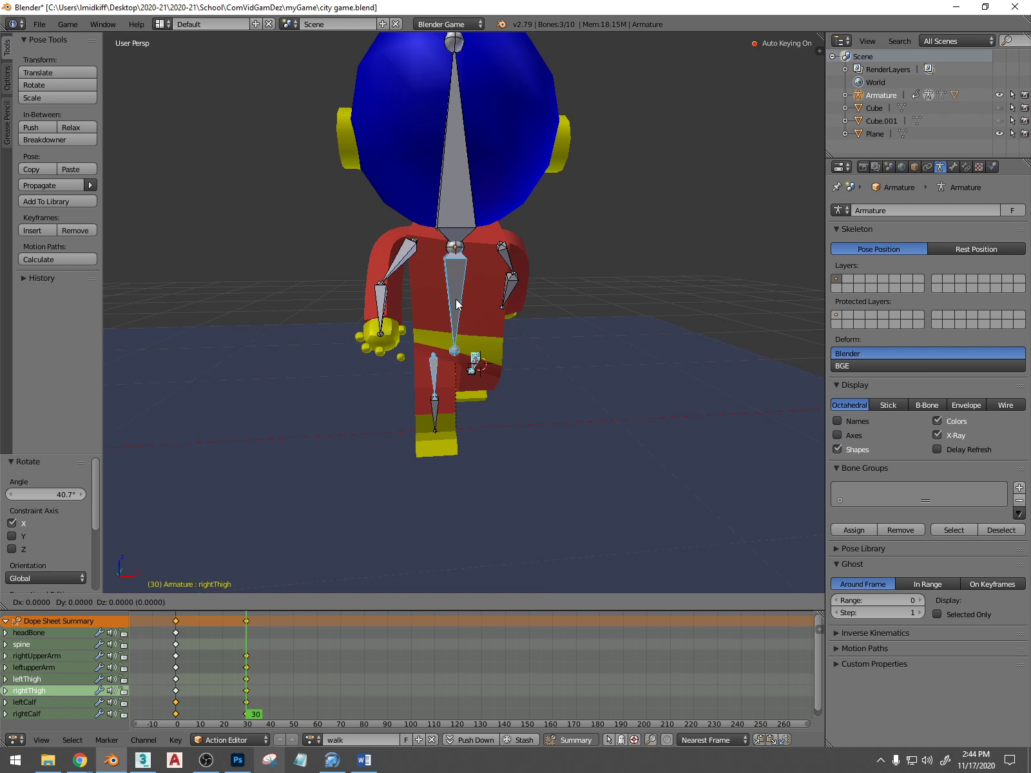
key(z)
click(454, 293)
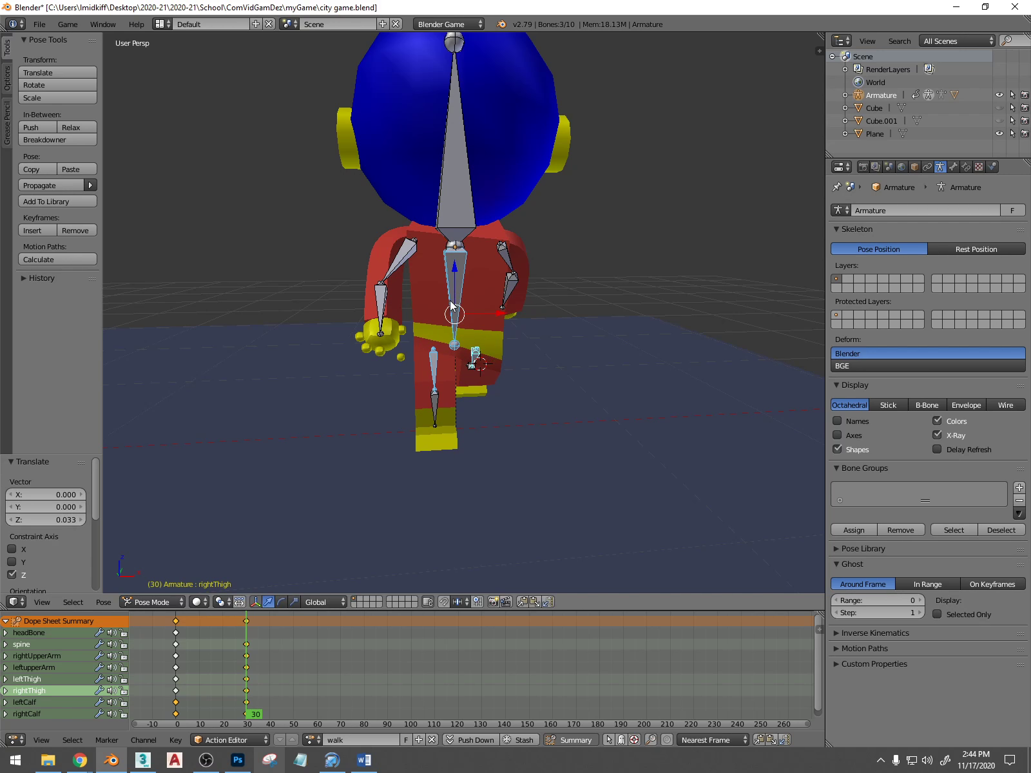
Review the walk motion between frames 0 and 30 from the character's side
drag(259, 651, 156, 656)
middle_drag(509, 445, 389, 430)
drag(191, 655, 247, 659)
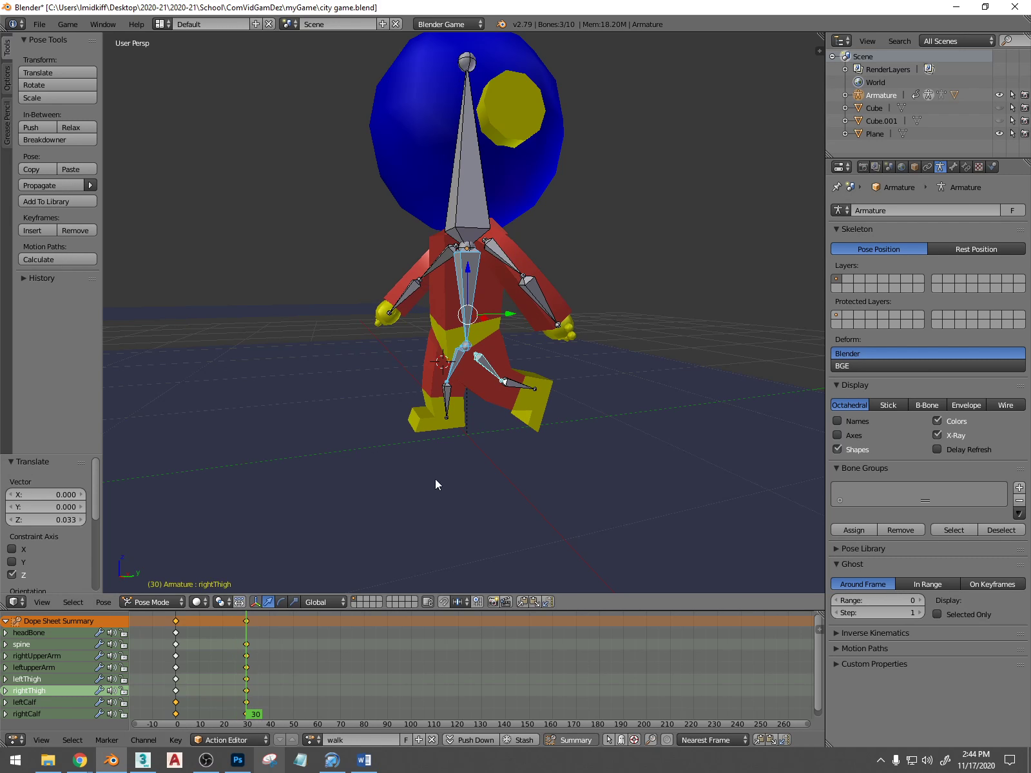
middle_drag(435, 480, 328, 530)
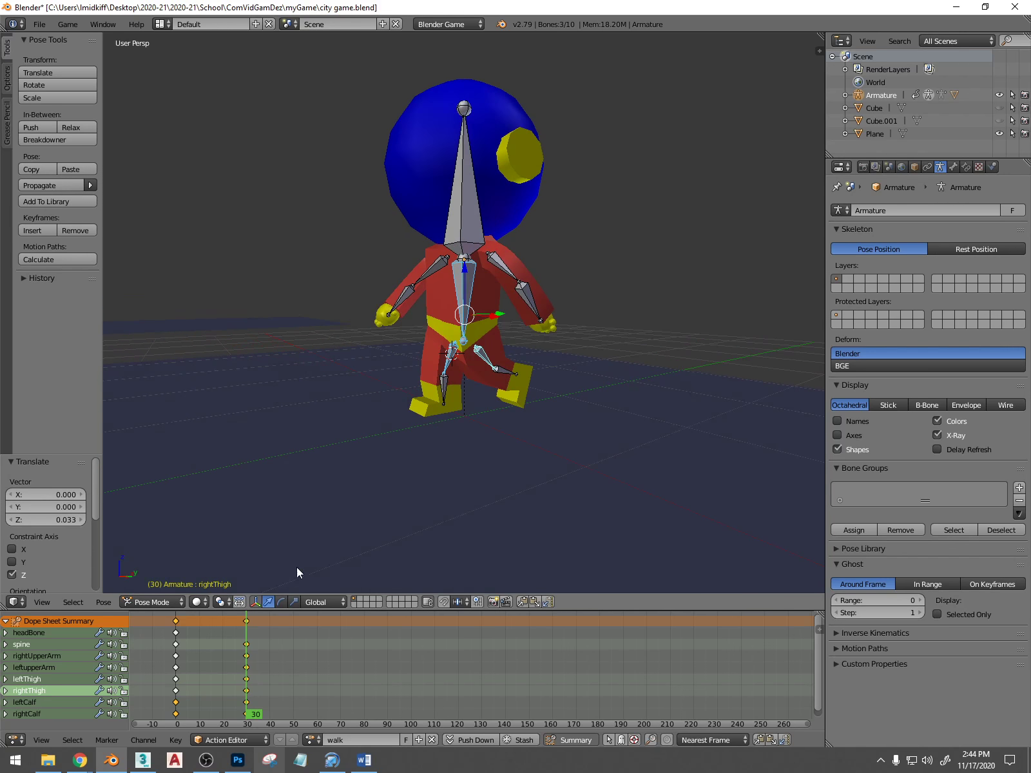
click(176, 668)
drag(164, 669, 246, 672)
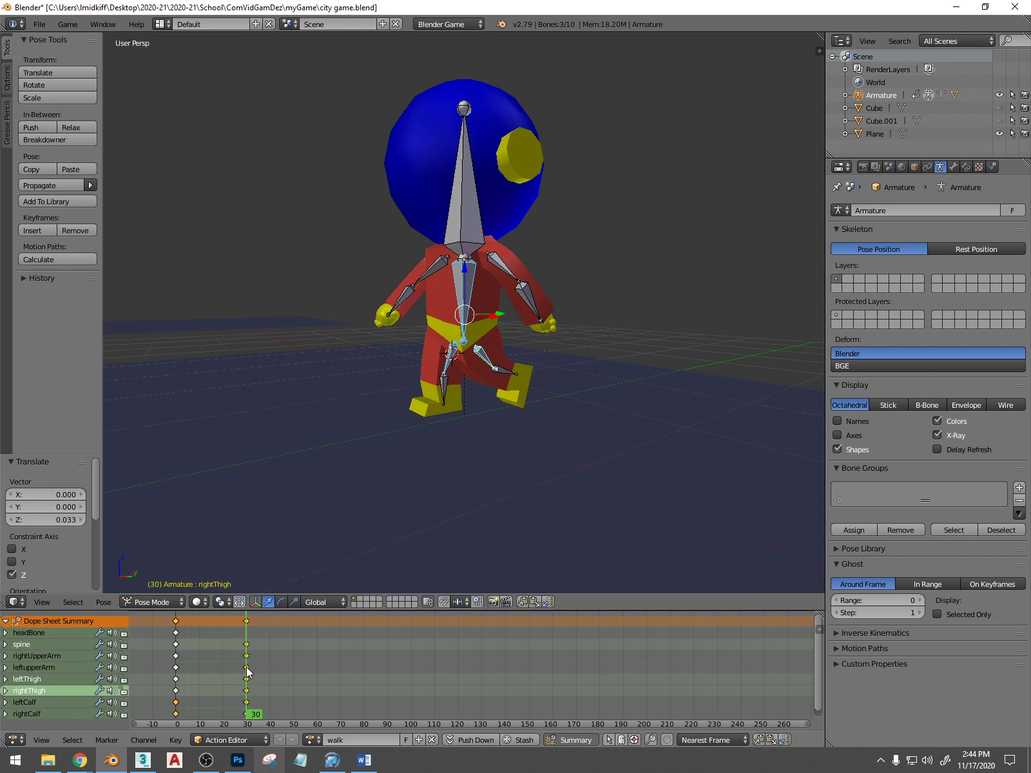
Go to frame 60 and rotate the right thigh bone about -90.8° around the global X axis
drag(247, 672, 317, 662)
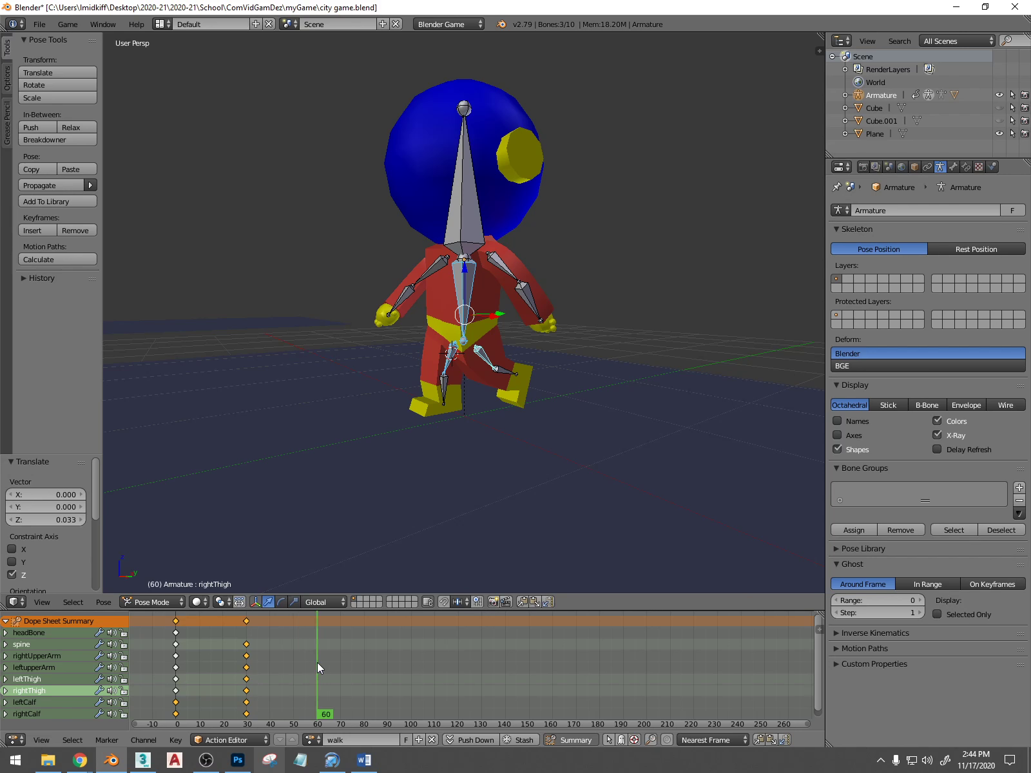
middle_drag(534, 358, 511, 372)
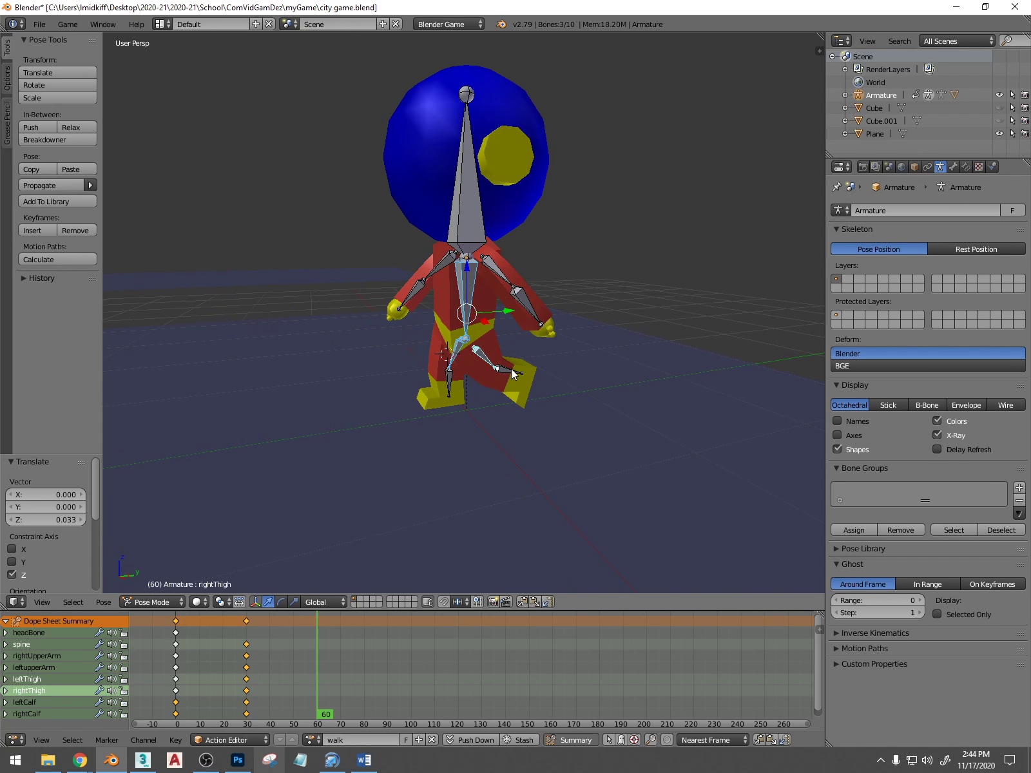
scroll(434, 333, up, 3)
right_click(488, 385)
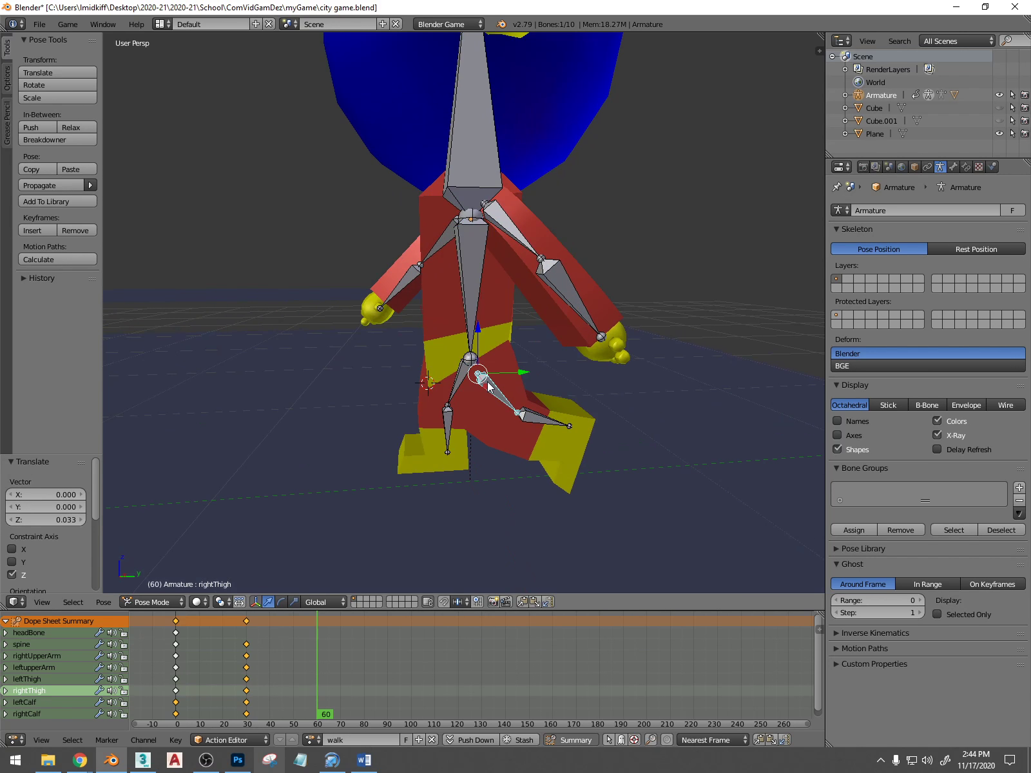
scroll(498, 410, down, 2)
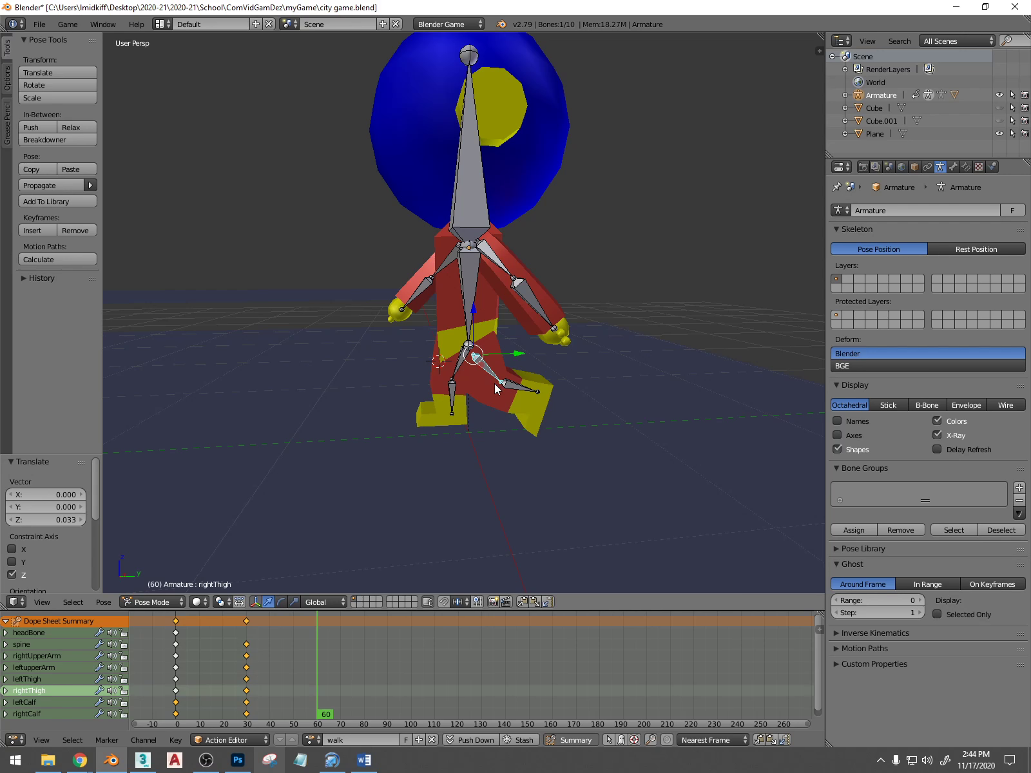
key(r)
key(x)
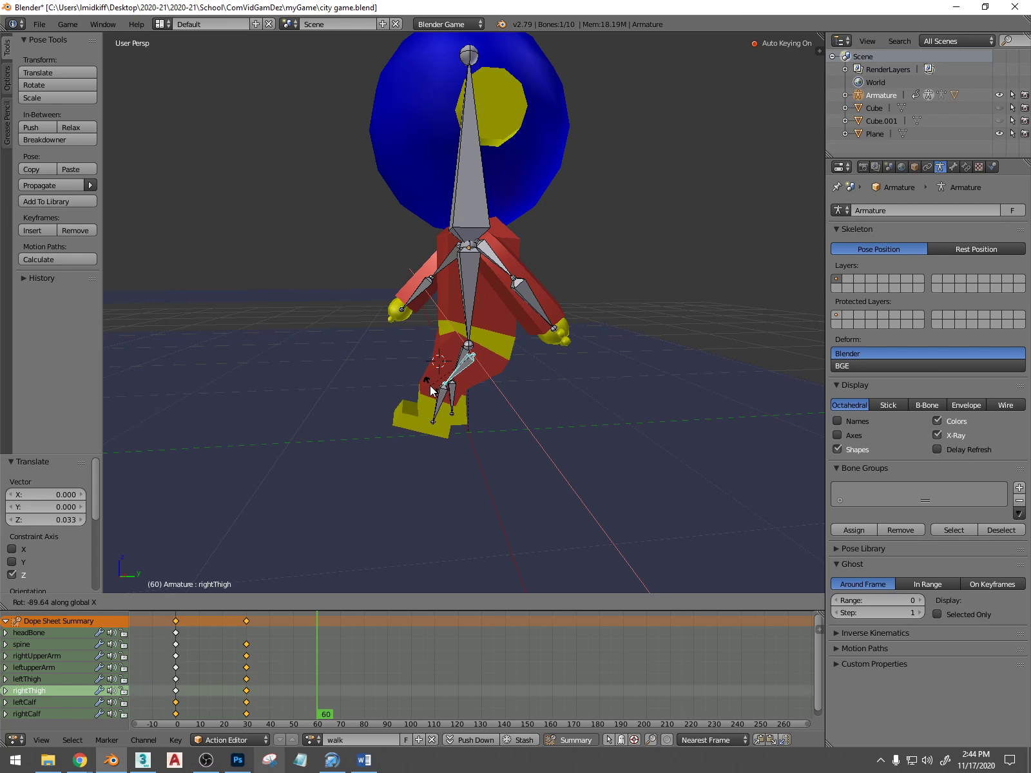
click(430, 390)
Rotate the right calf bone about 19° around the global X axis at frame 60
right_click(439, 400)
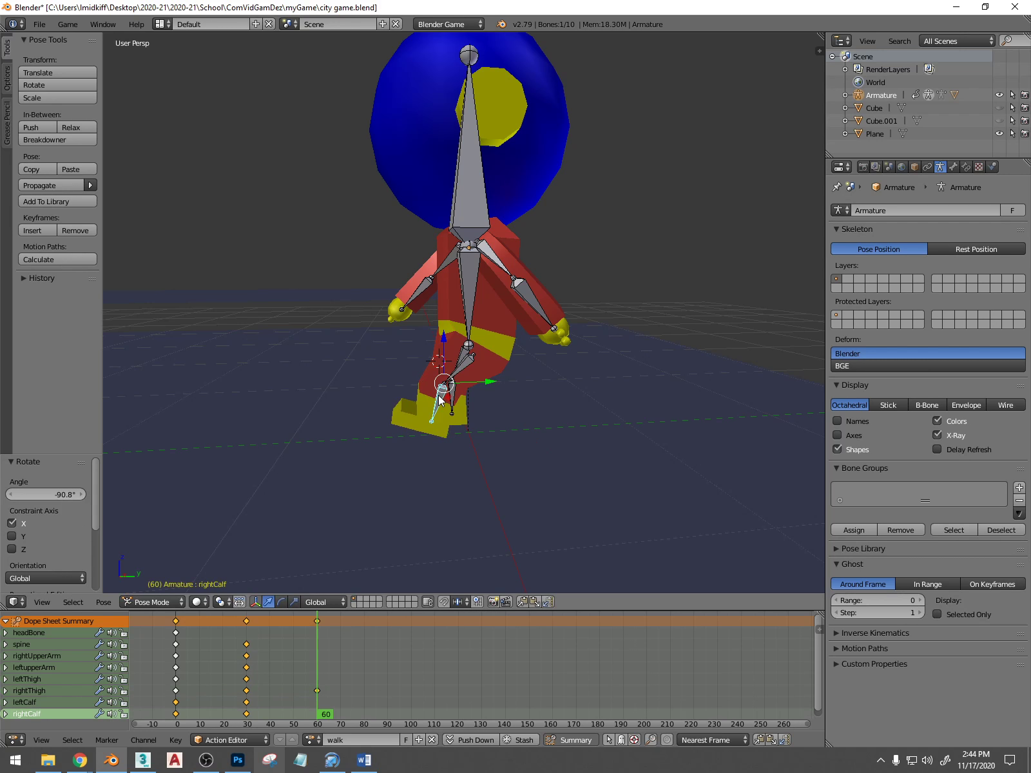
key(r)
key(x)
click(446, 406)
Rotate the left thigh bone about 68.3° around the global X axis at frame 60
middle_drag(447, 408, 678, 420)
right_click(455, 370)
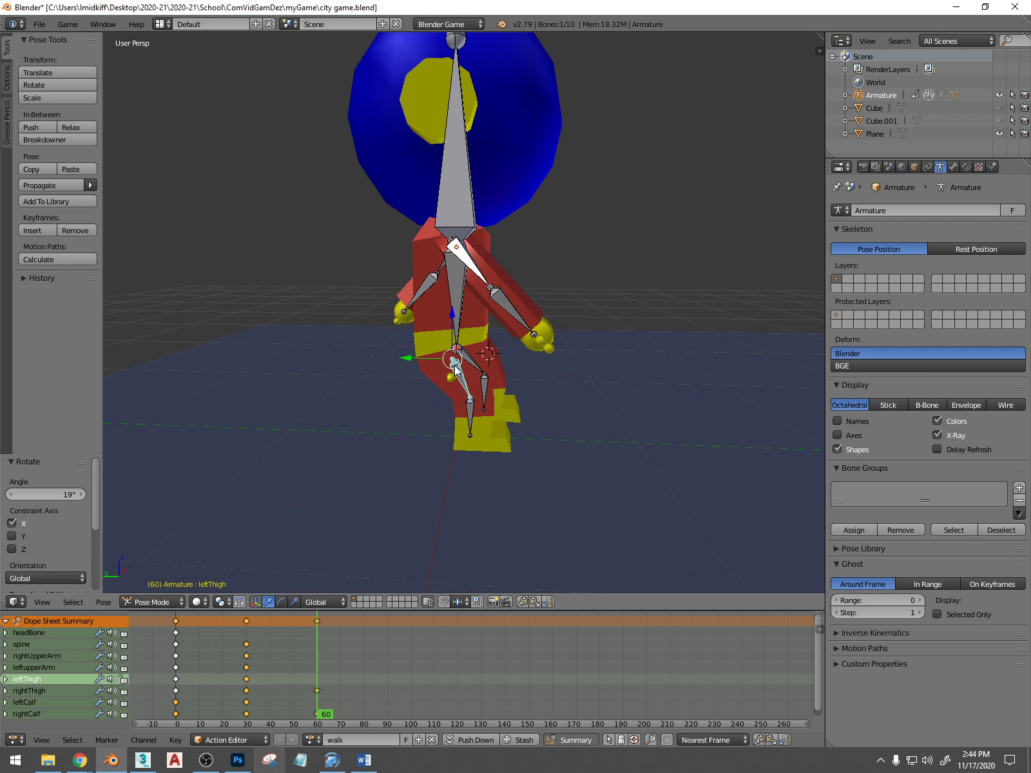
key(r)
key(x)
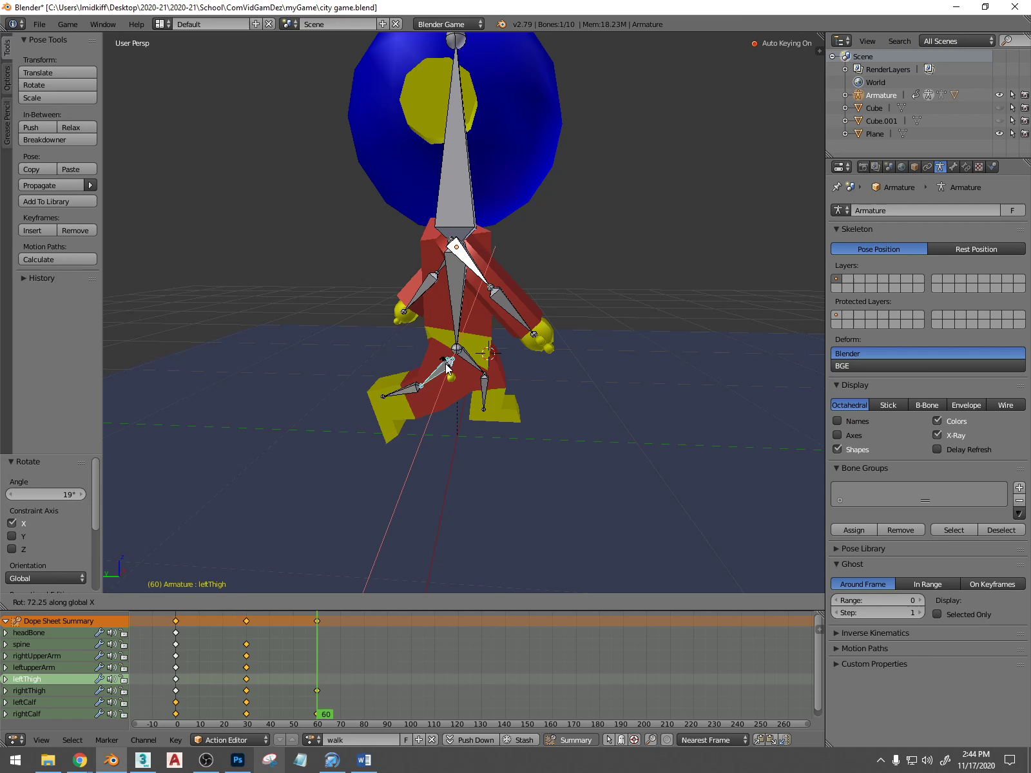
click(448, 369)
Rotate the left calf bone about 27.9° around the global X axis at frame 60
right_click(412, 397)
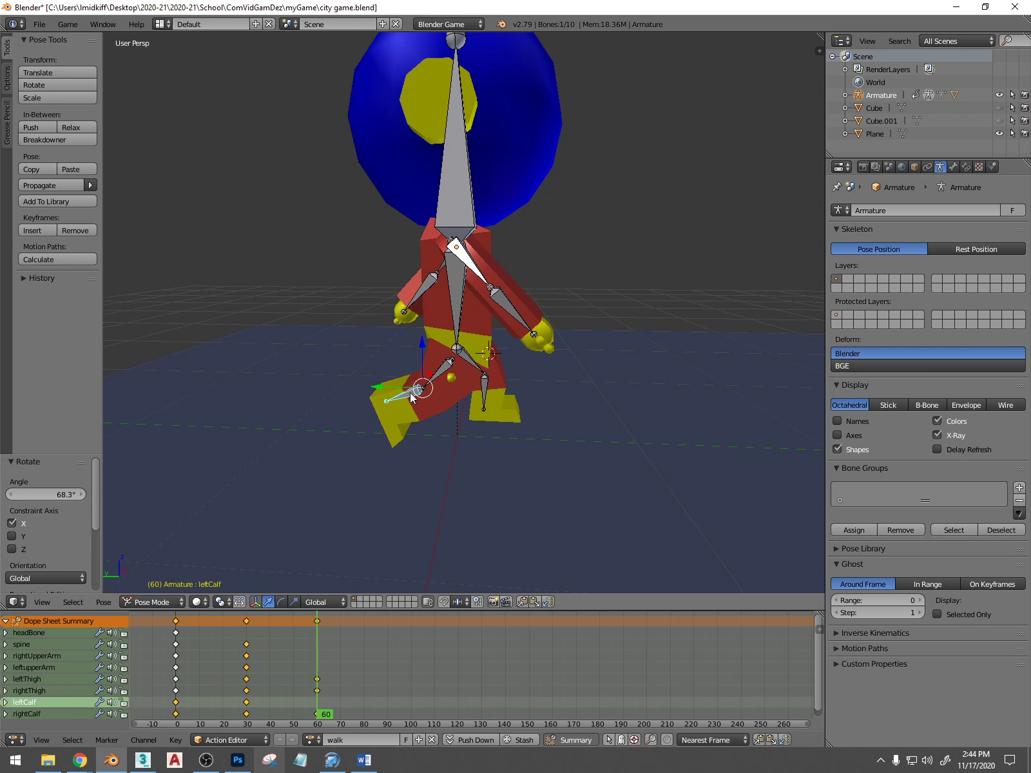
key(r)
key(x)
click(410, 389)
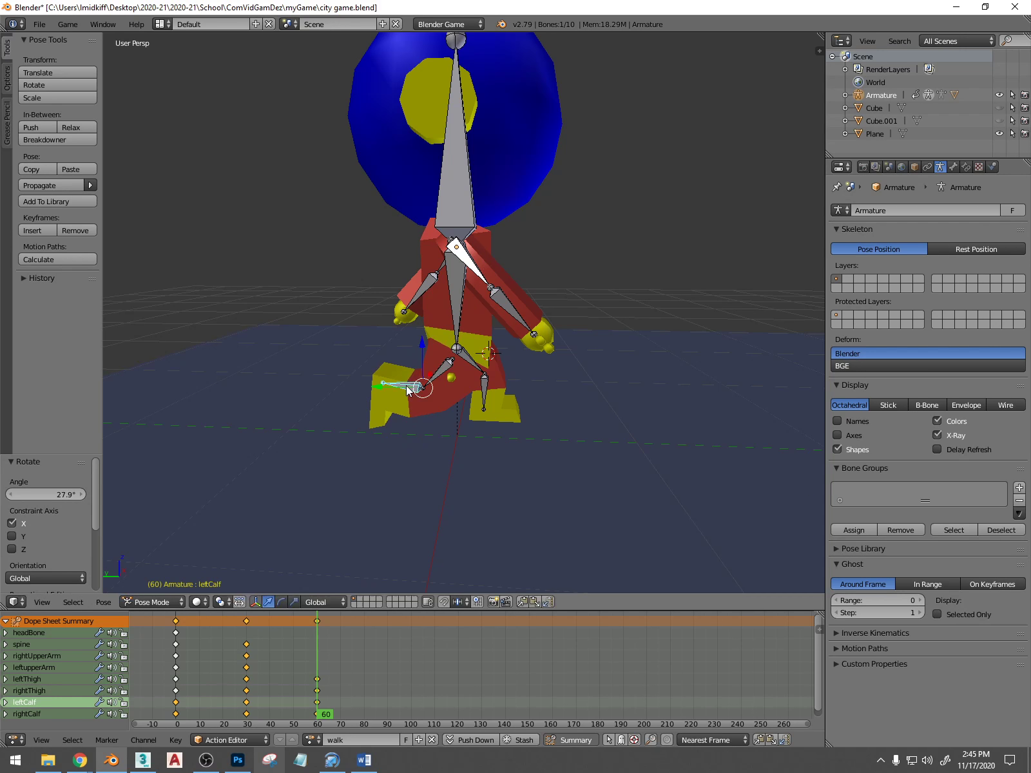
Rotate the left upper arm bone about 73.7° around the global X axis at frame 60
middle_drag(408, 387, 313, 585)
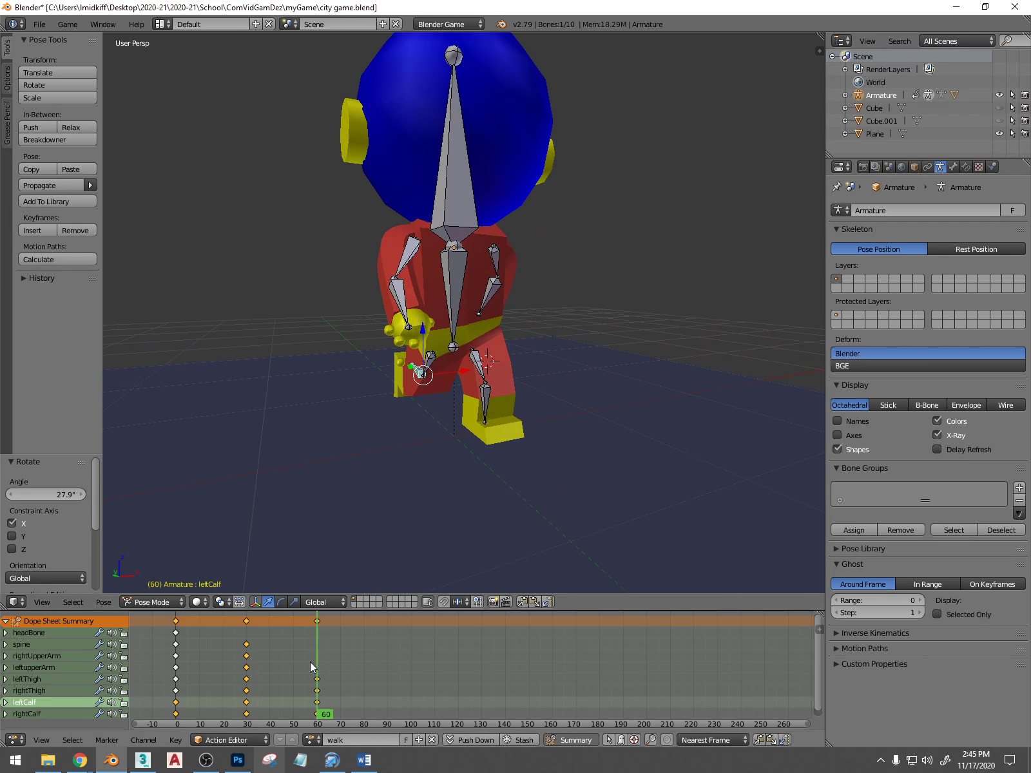
mouse_move(310, 663)
mouse_down()
mouse_move(176, 646)
mouse_move(318, 651)
mouse_up()
middle_drag(456, 274, 474, 268)
right_click(418, 255)
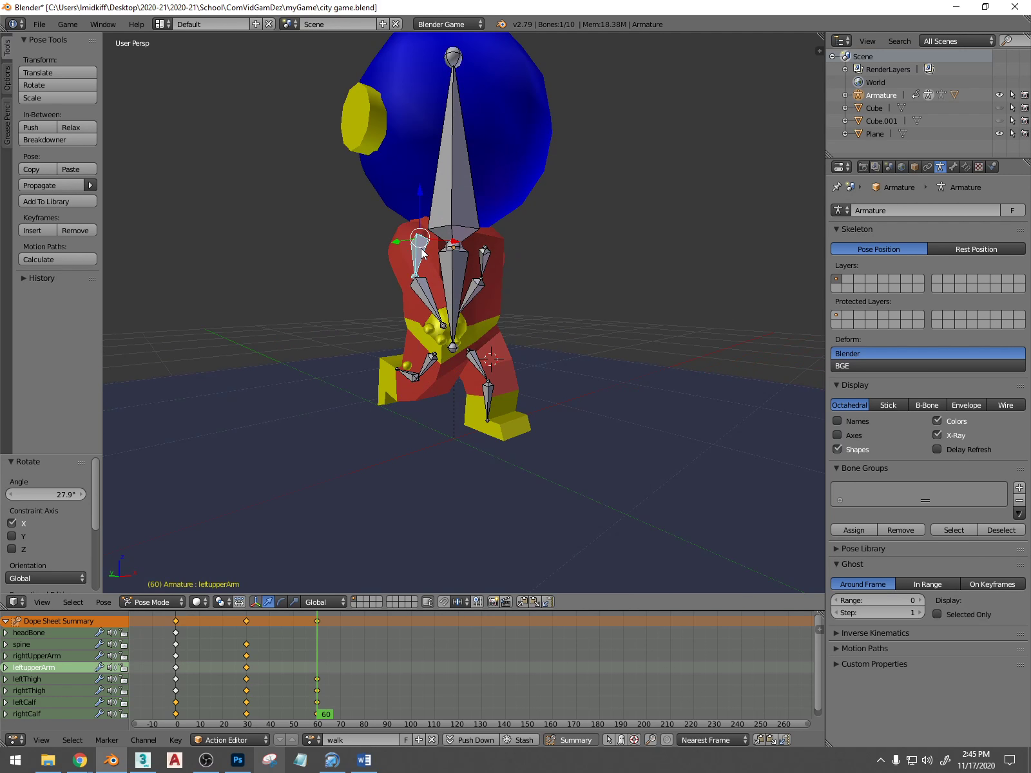
key(r)
key(x)
click(389, 254)
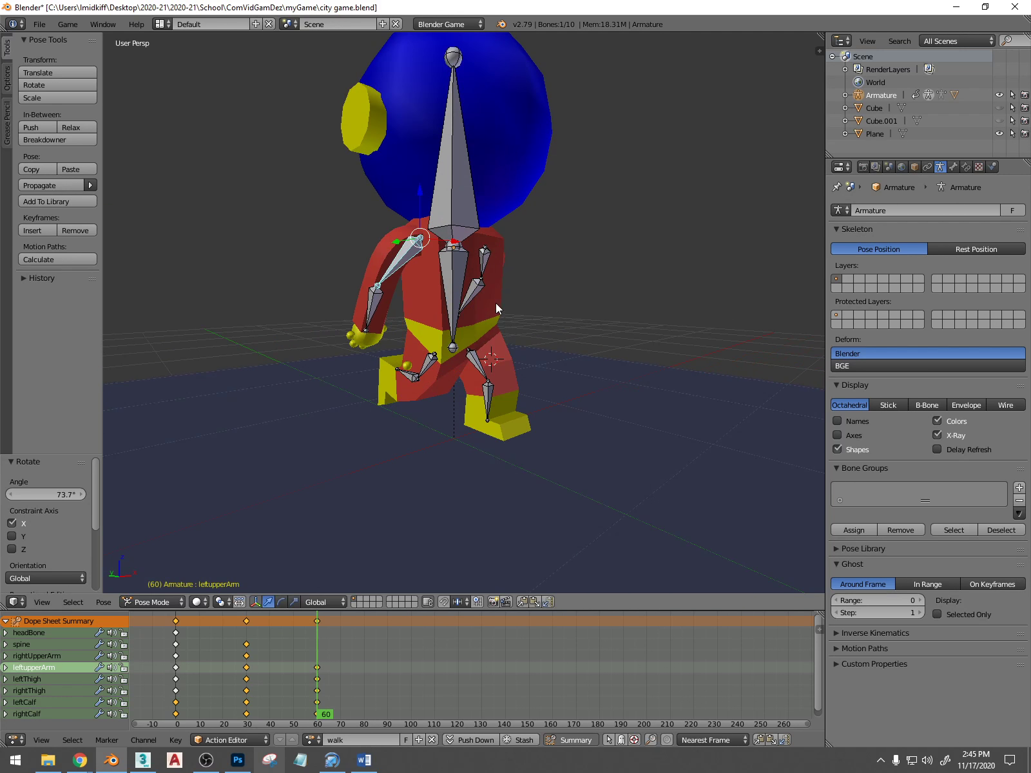
Rotate the right upper arm bone about -95.4° around the global X axis at frame 60
middle_drag(495, 303, 502, 266)
right_click(501, 266)
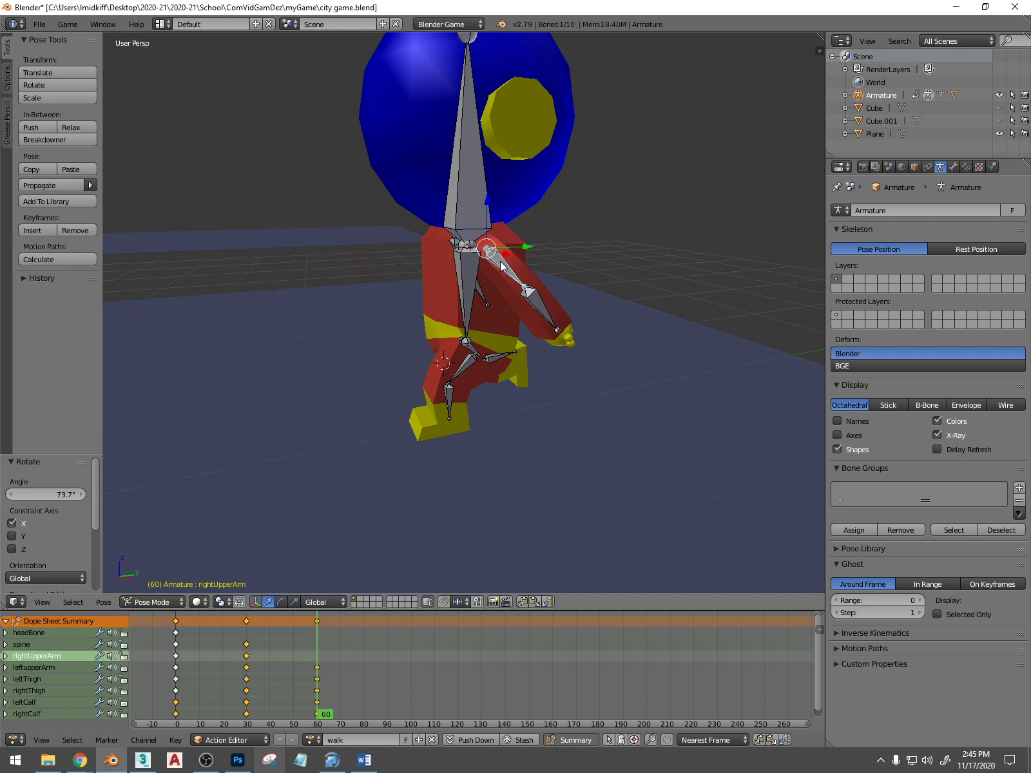
key(r)
key(x)
click(455, 274)
At frame 14, select both thigh bones and the spine and raise them about 0.058 along the global Z axis
middle_drag(456, 274, 542, 334)
drag(316, 657, 282, 652)
middle_drag(502, 495, 539, 461)
drag(276, 672, 208, 679)
middle_drag(436, 492, 296, 514)
right_click(436, 369)
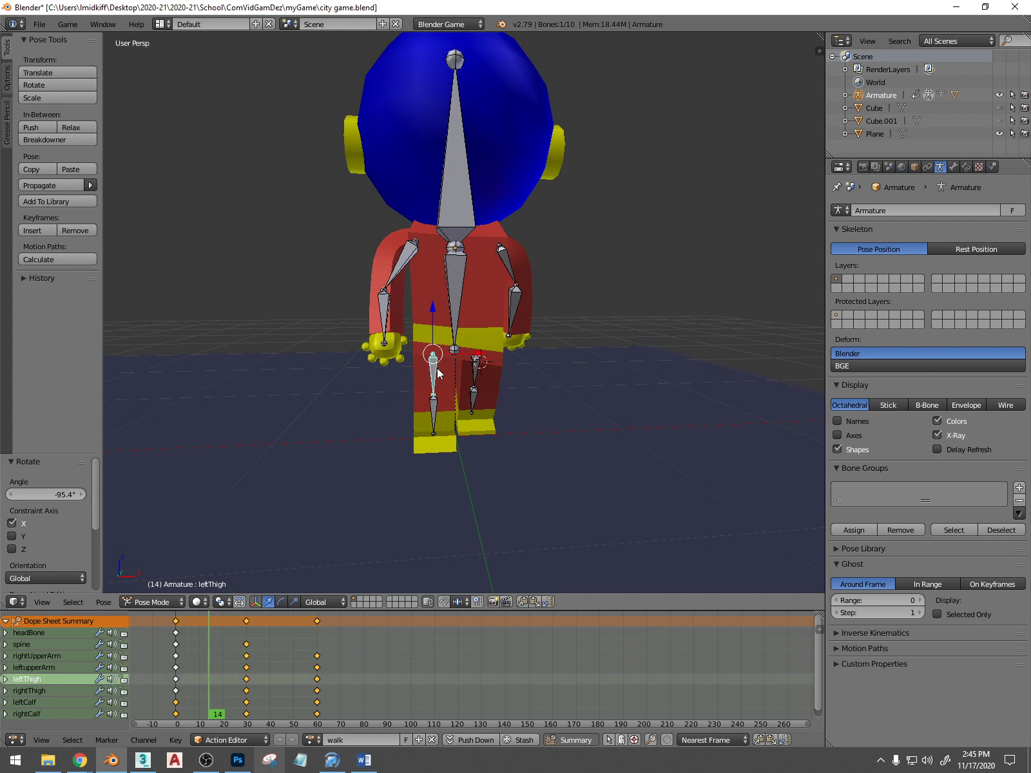
shift+right_click(474, 370)
shift+right_click(457, 307)
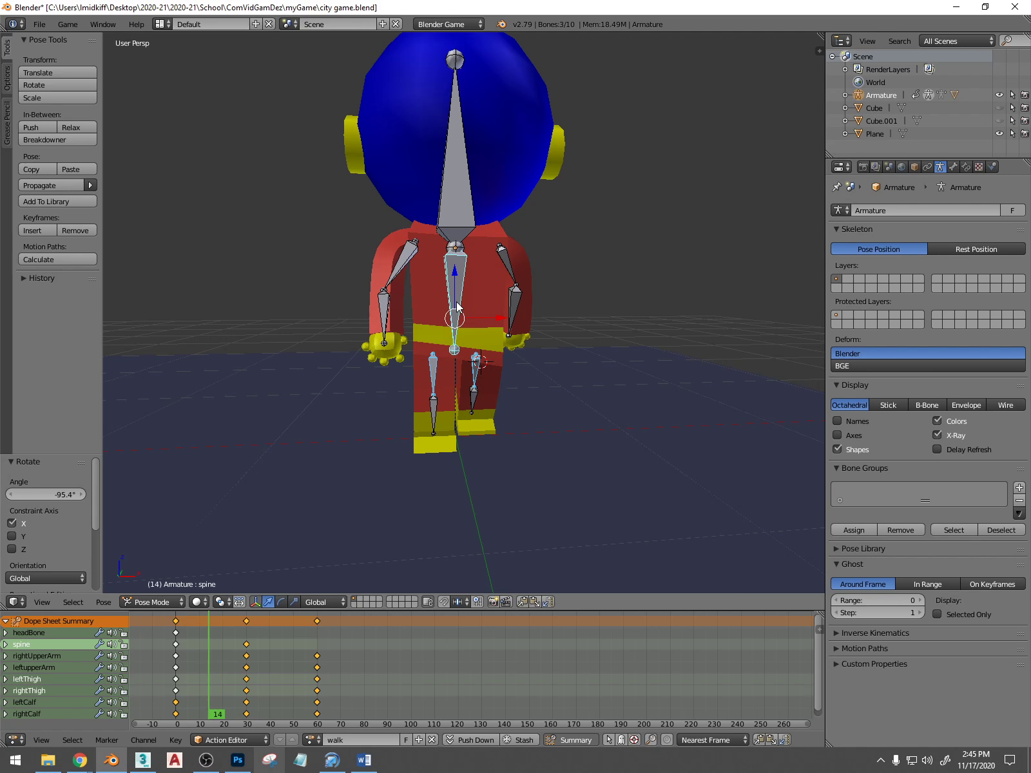
key(g)
key(z)
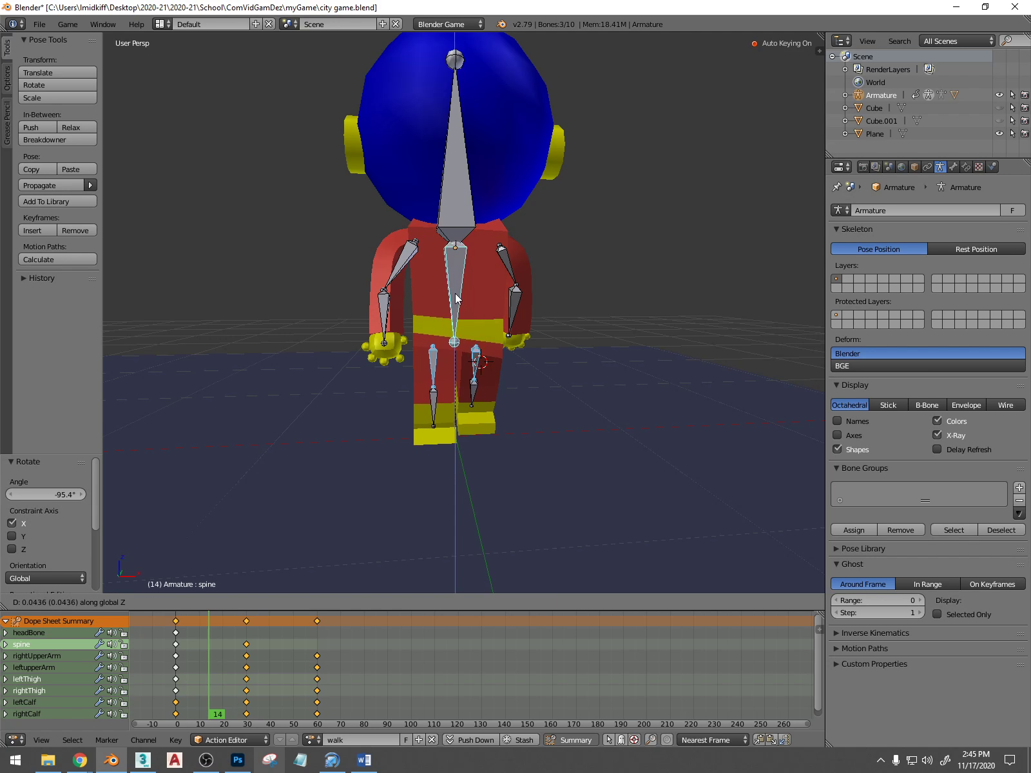
click(457, 298)
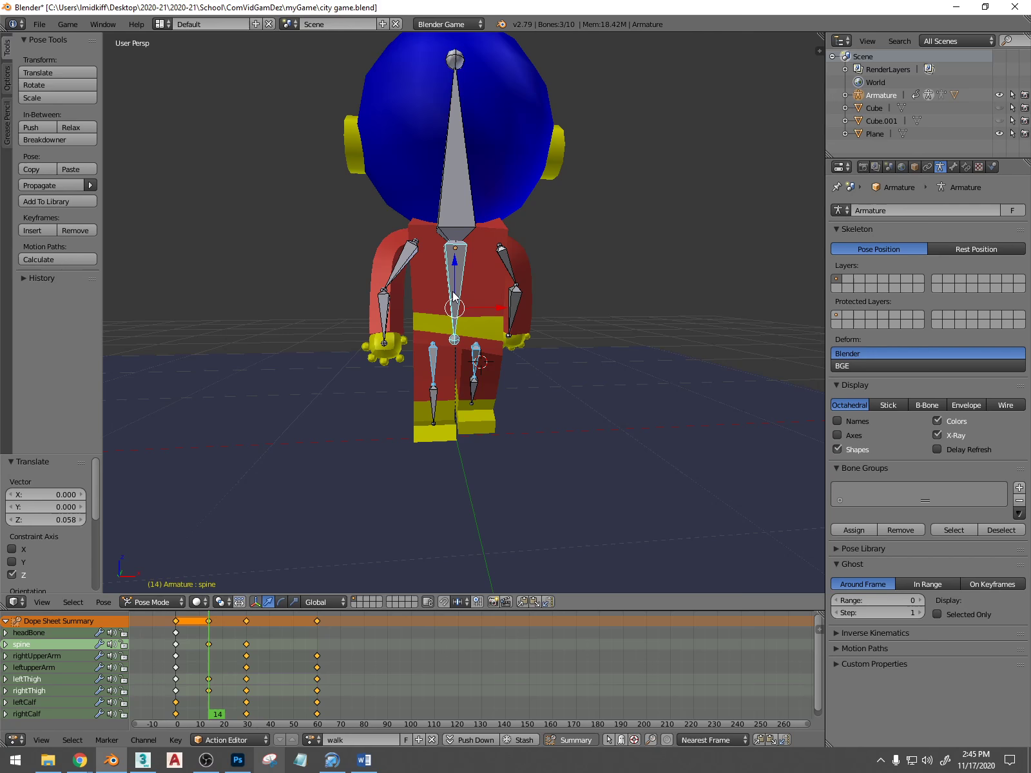
At frame 14, lower the left thigh bone about 0.055 along the global Z axis
middle_drag(456, 298, 546, 321)
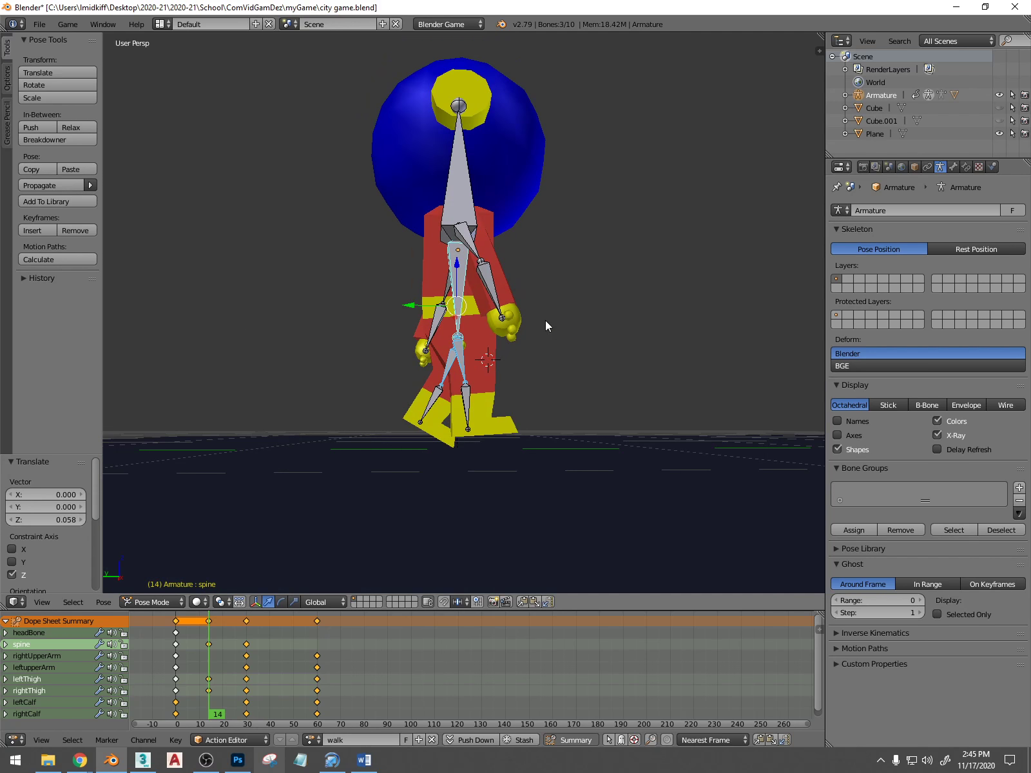
right_click(459, 356)
key(g)
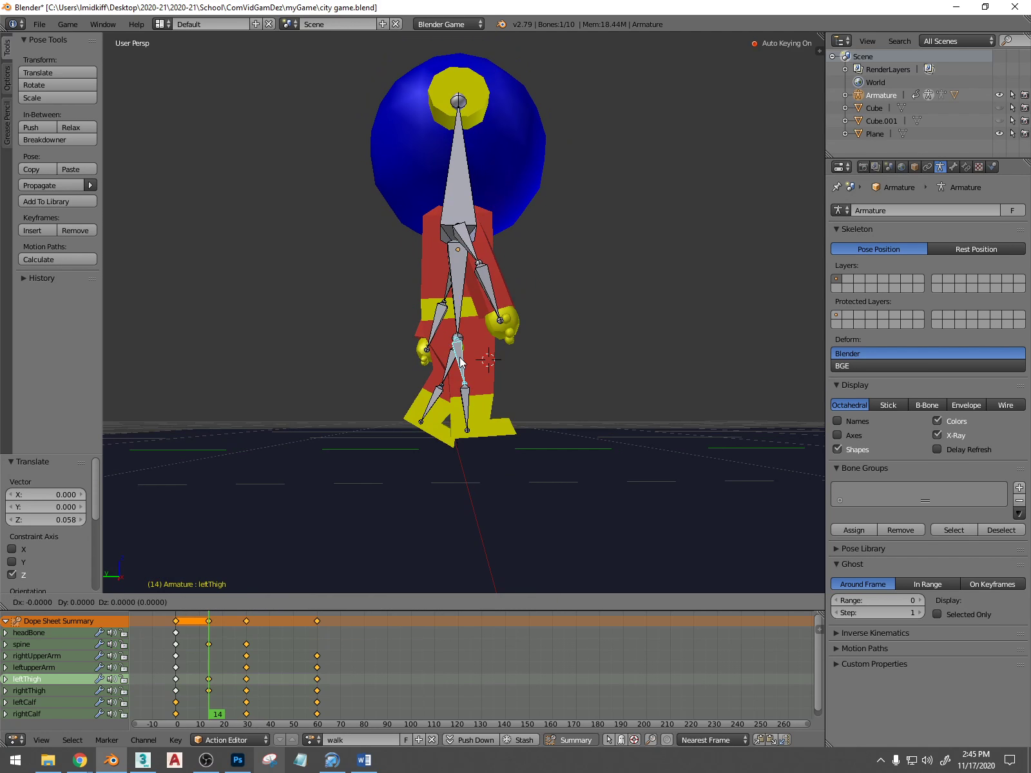
key(z)
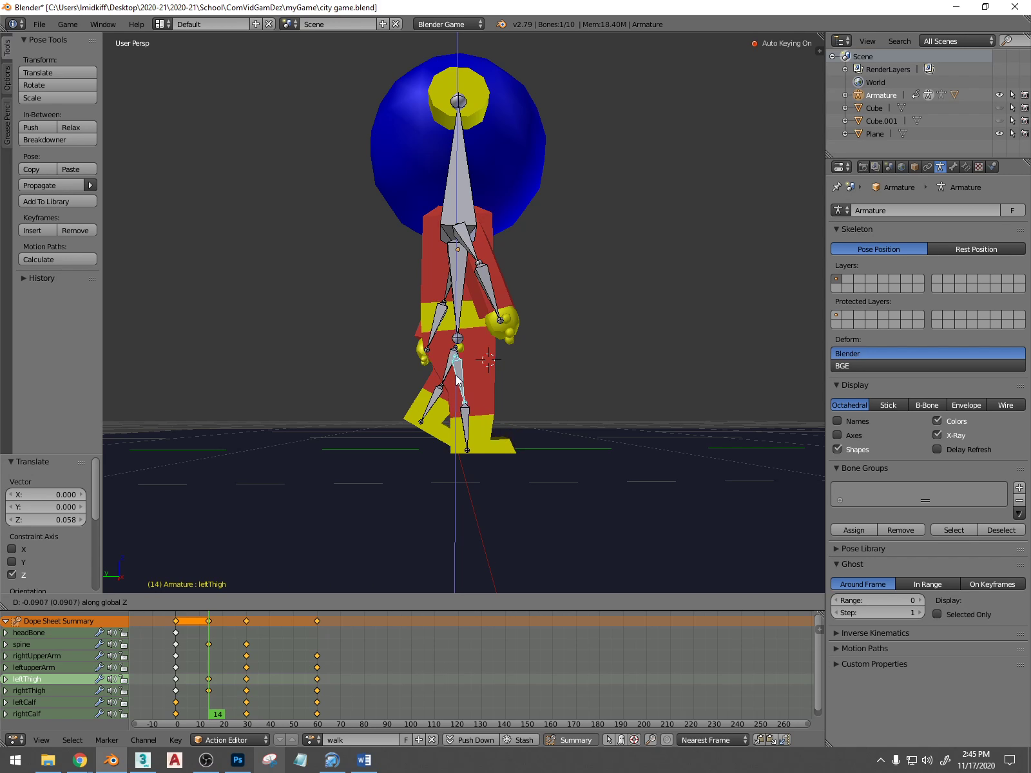
click(491, 382)
Scrub through the walk action past frame 14 to examine the leg motion, stopping at frame 45
middle_drag(490, 381, 335, 423)
click(189, 670)
drag(188, 669, 249, 661)
middle_drag(490, 490, 441, 455)
drag(256, 653, 285, 654)
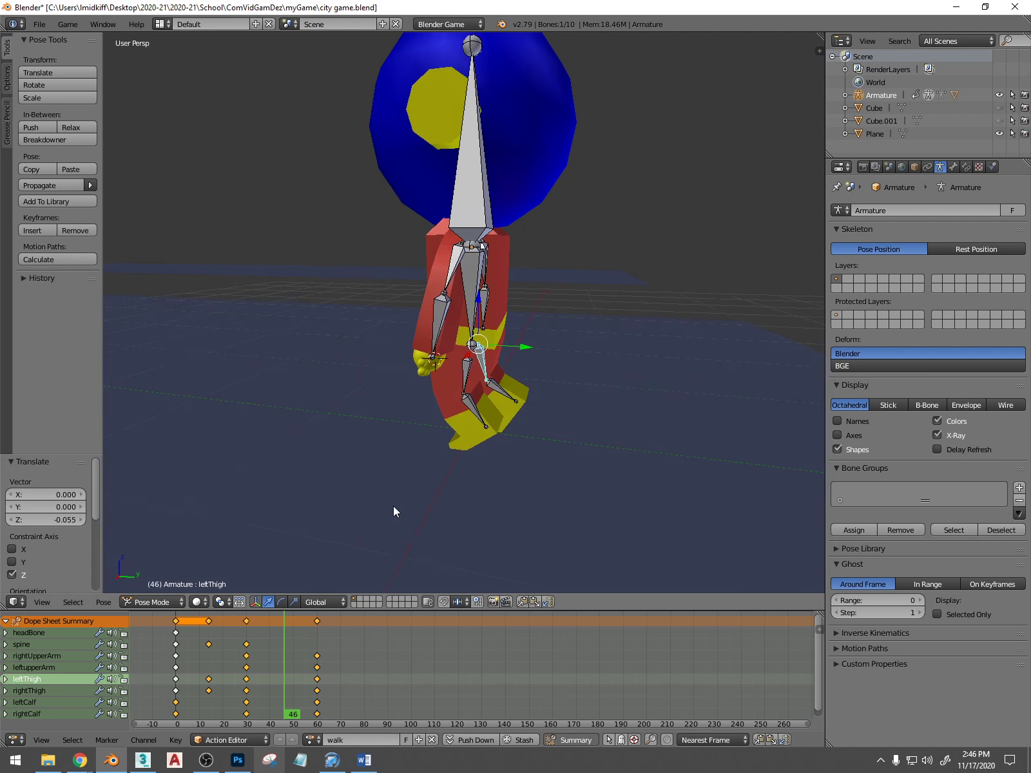
middle_drag(393, 506, 339, 612)
click(290, 665)
mouse_move(290, 665)
mouse_down()
mouse_move(248, 669)
mouse_move(305, 667)
mouse_move(282, 666)
mouse_up()
scroll(299, 655, down, 1)
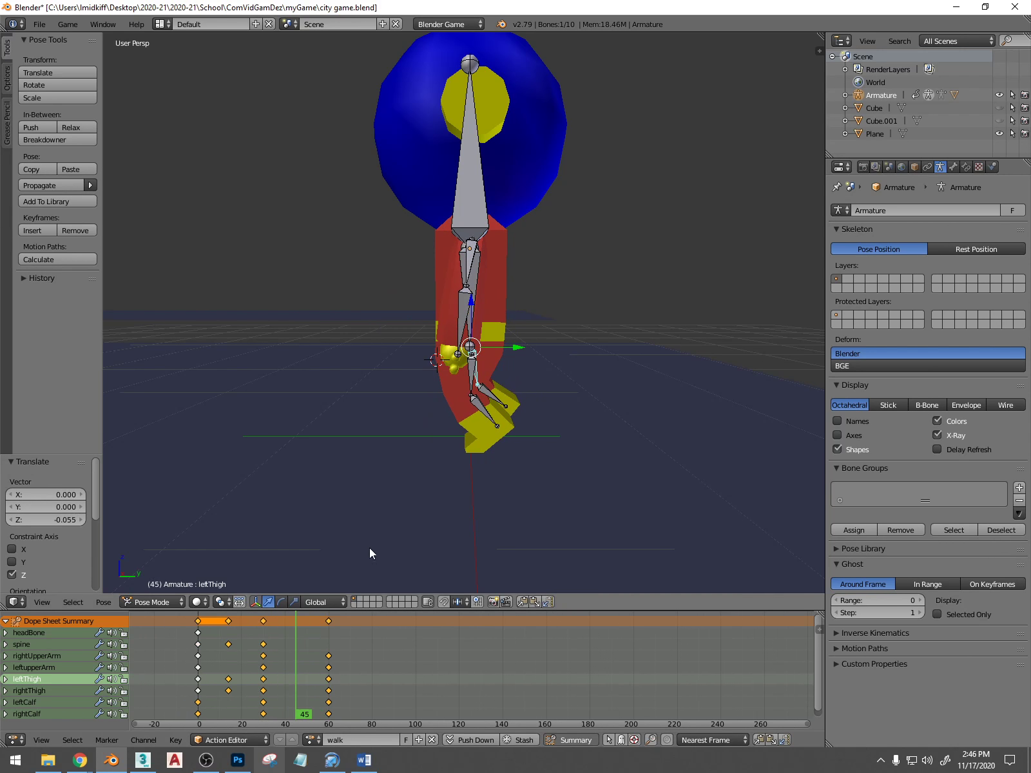
Duplicate all bones' frame 0 keyframes to frame 45
right_click(201, 624)
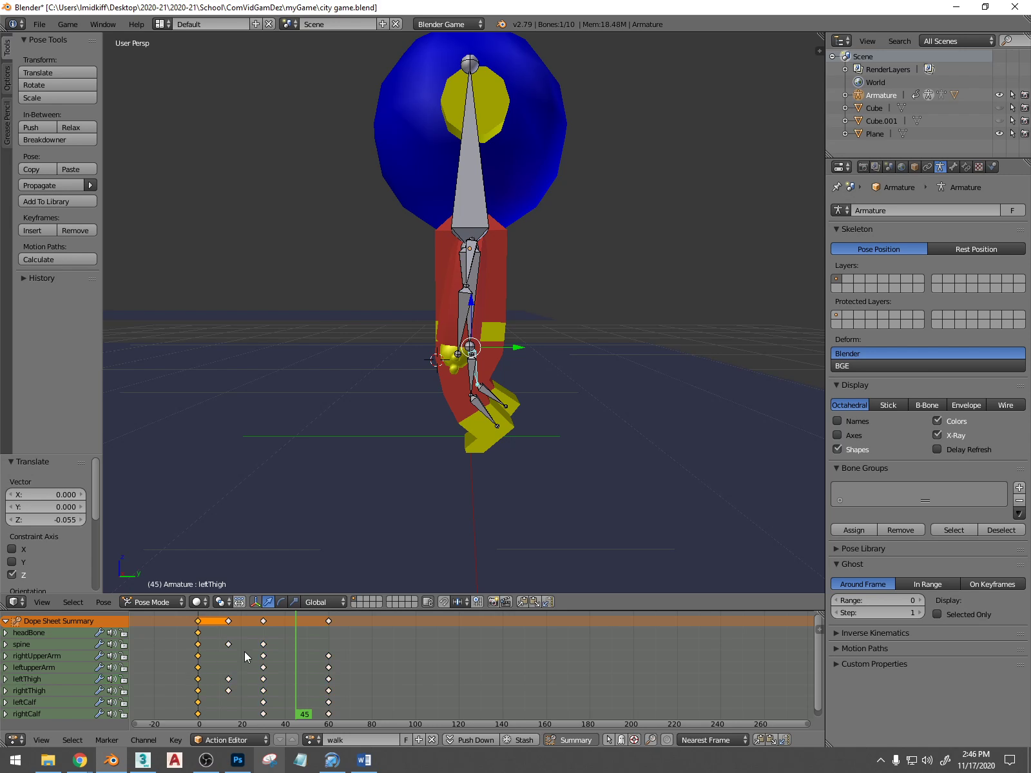
drag(285, 649, 297, 654)
key(shift+d)
click(392, 657)
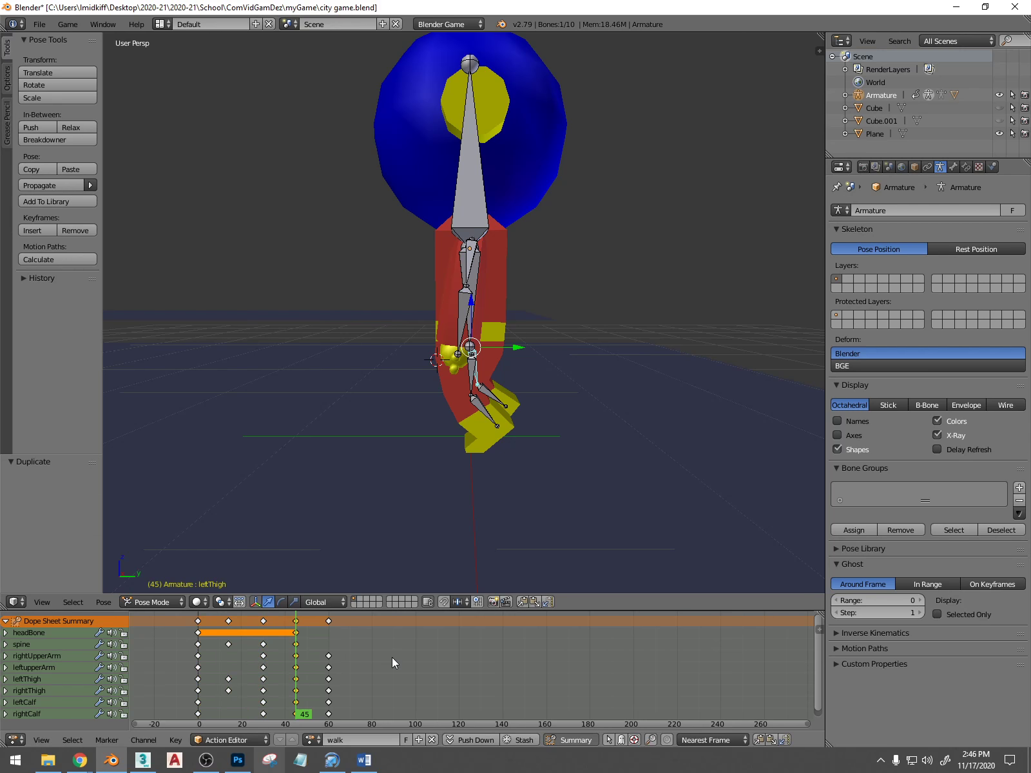
Enlarge the dope sheet area to fit all bone channels and scrub through the walk action to check the motion
middle_drag(334, 540, 474, 477)
drag(293, 692, 258, 690)
click(292, 688)
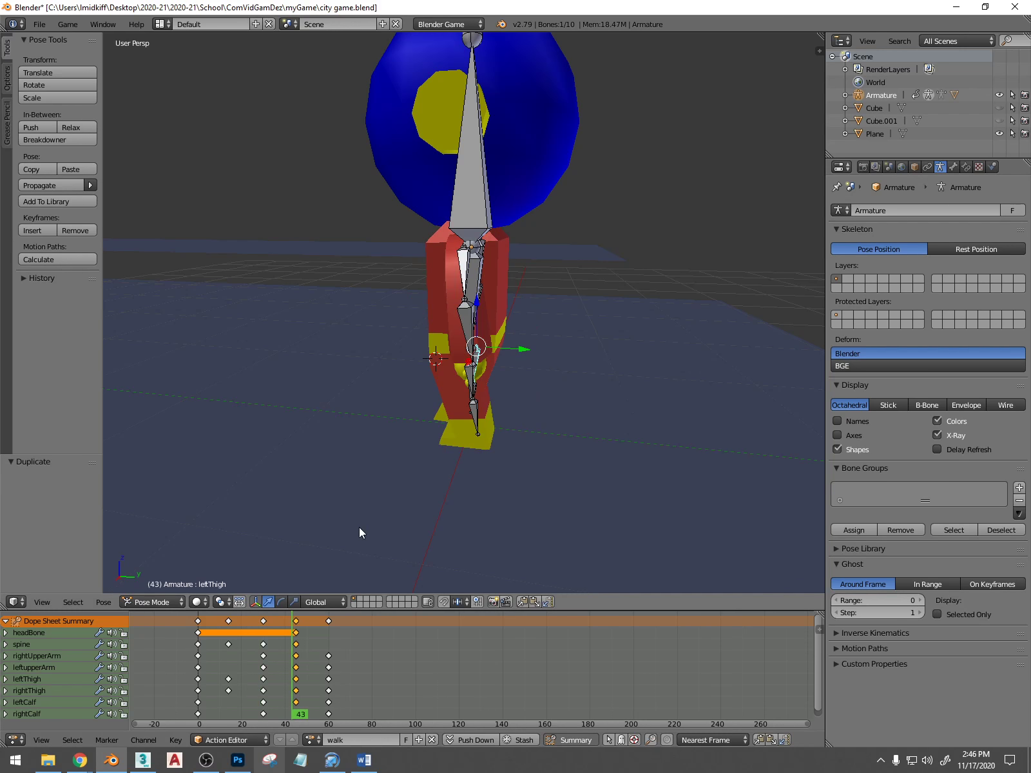
drag(400, 612, 400, 560)
drag(233, 649, 295, 659)
middle_drag(565, 358, 284, 361)
At frame 14, raise the head bone about 0.077 along the global Z axis, and go to frame 60
drag(322, 668, 229, 660)
middle_drag(547, 243, 425, 259)
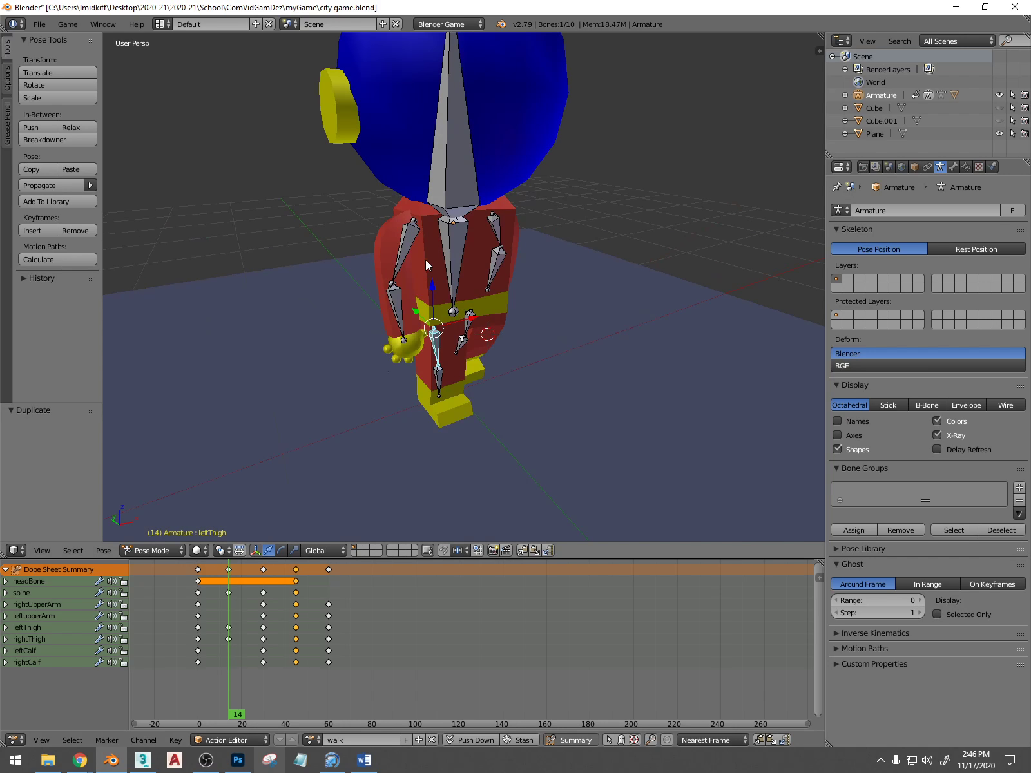
right_click(453, 201)
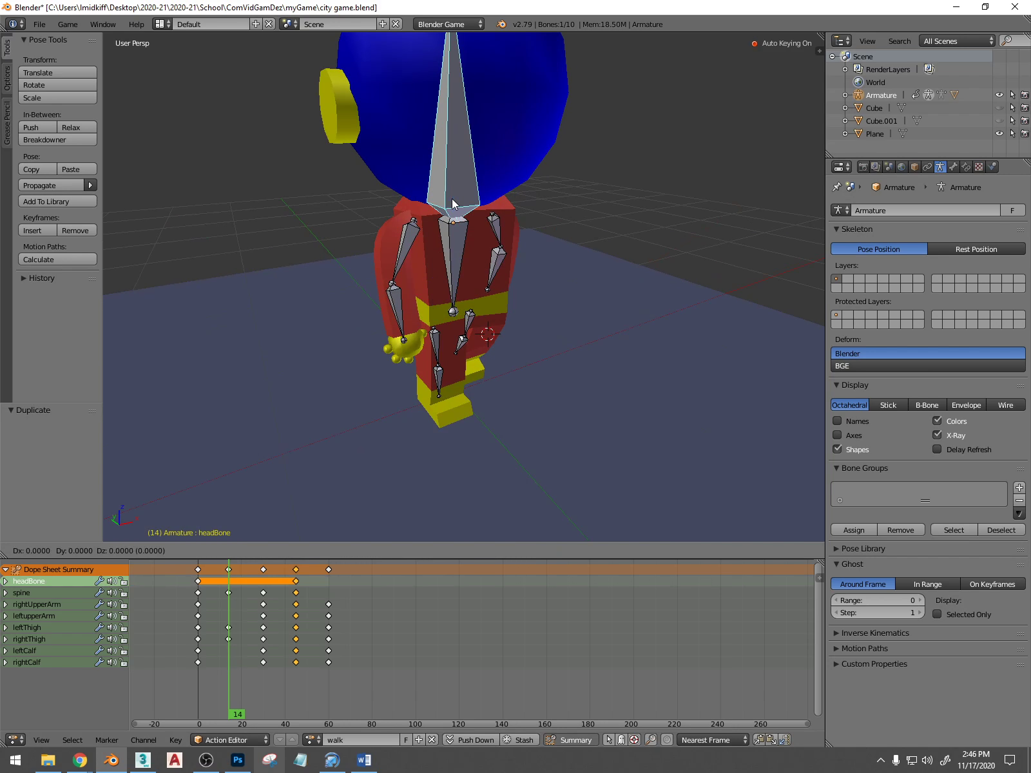
drag(452, 204, 451, 189)
drag(230, 621, 330, 635)
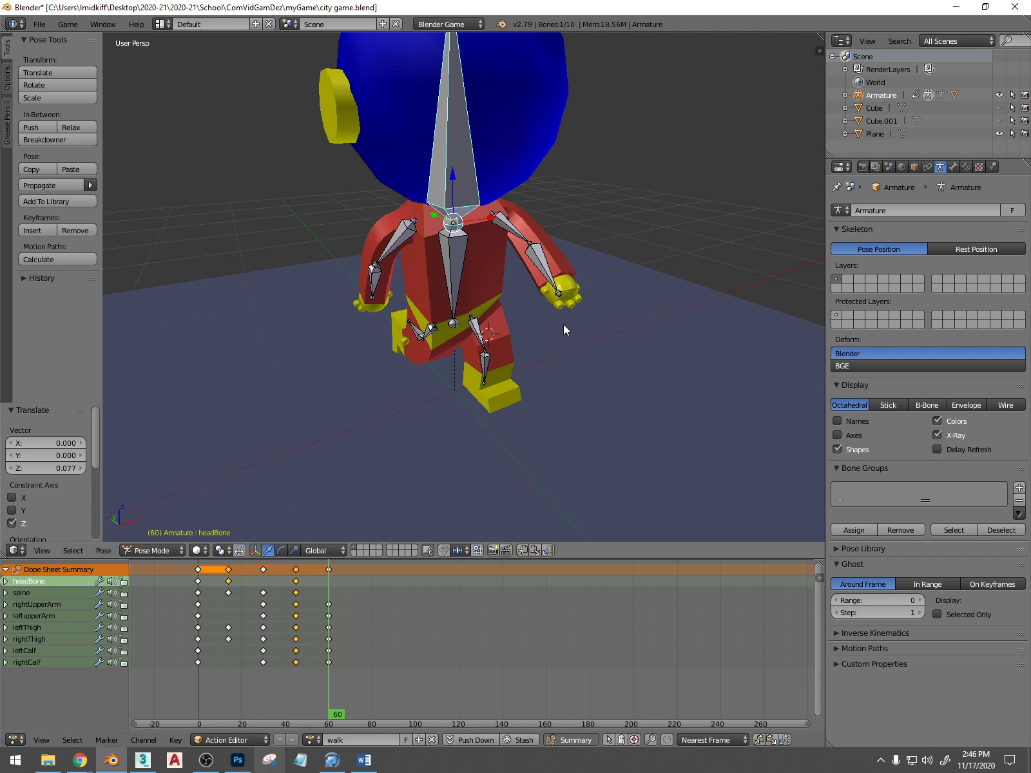
Try to keyframe all bones at frame 60 with a zero-distance move along the global Z axis
key(a)
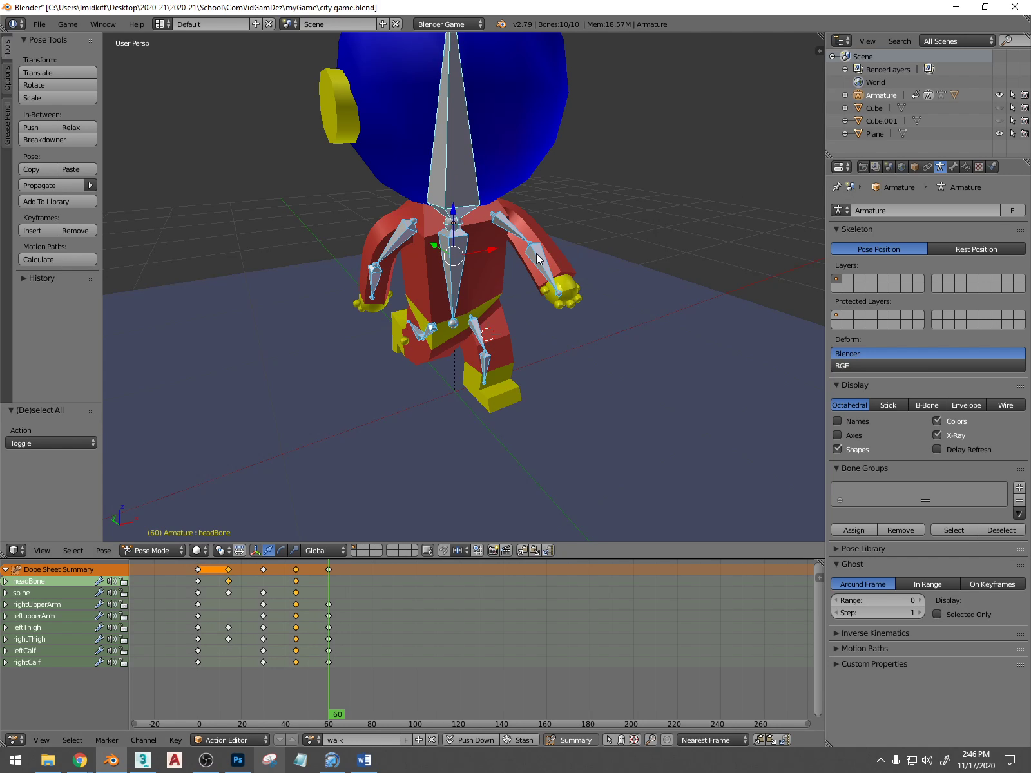
key(g)
key(z)
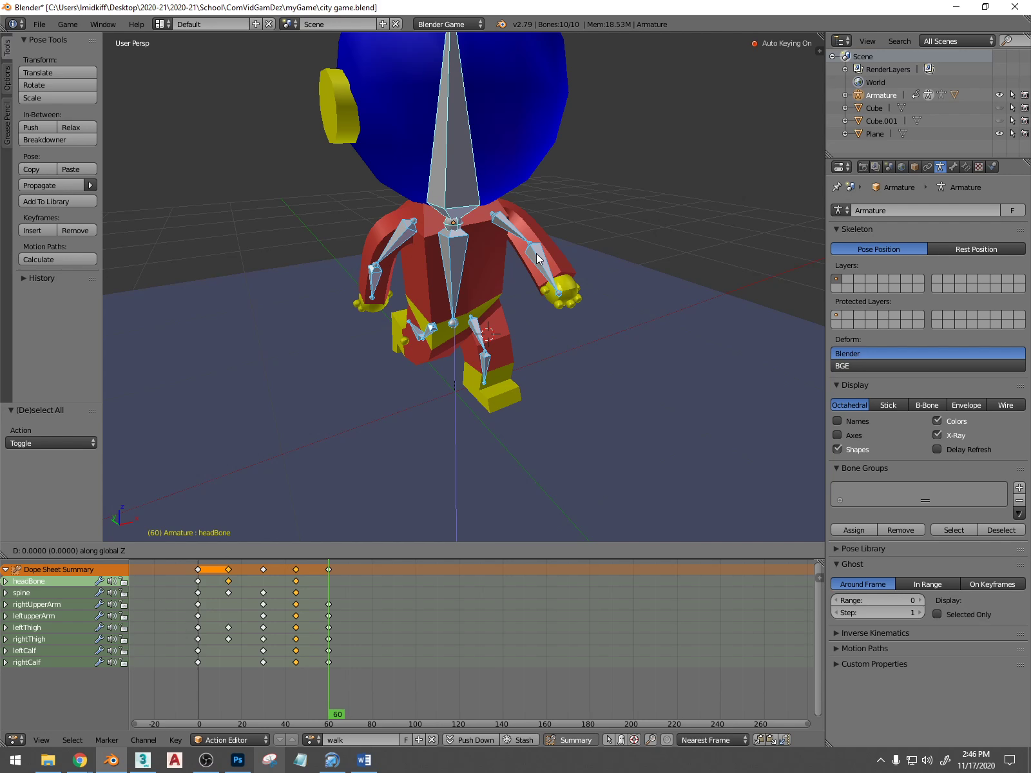
click(537, 253)
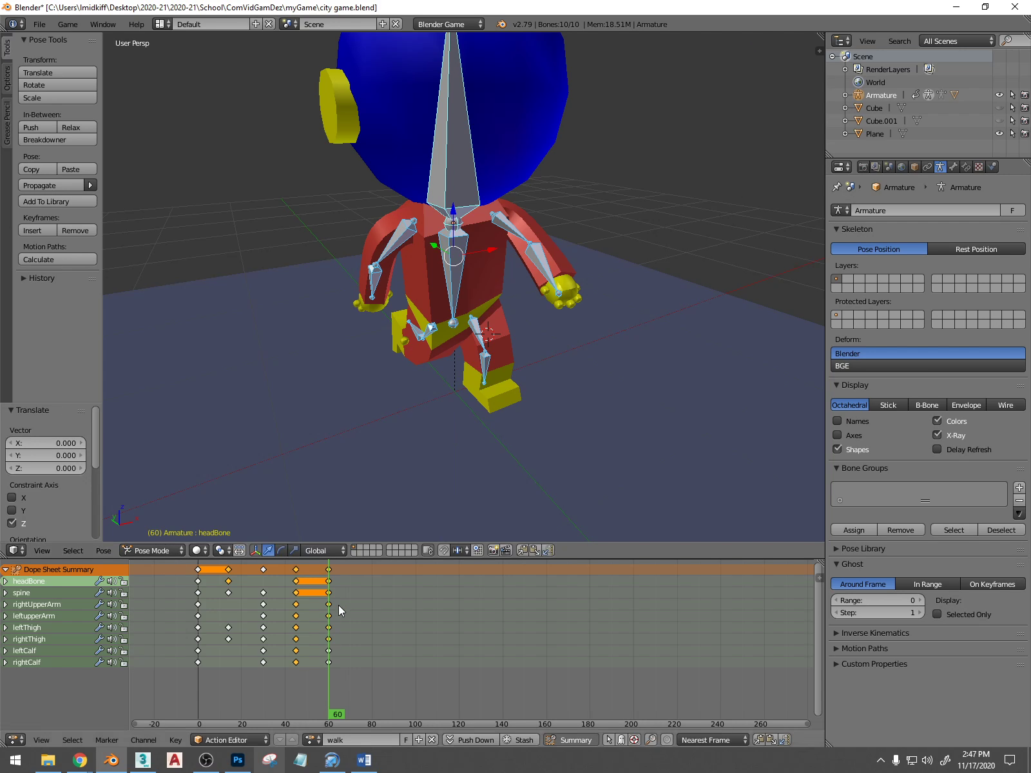
key(ctrl+z)
Select all bones and keyframe them in place at frame 60 with a zero-distance move
right_click(328, 571)
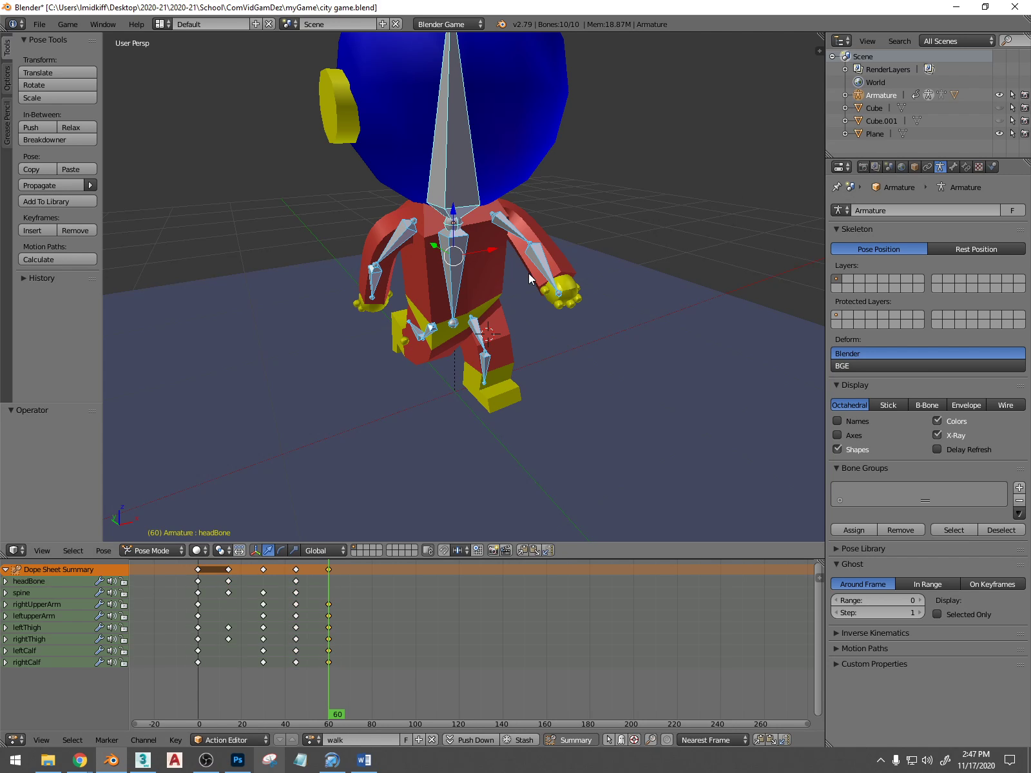
right_click(464, 180)
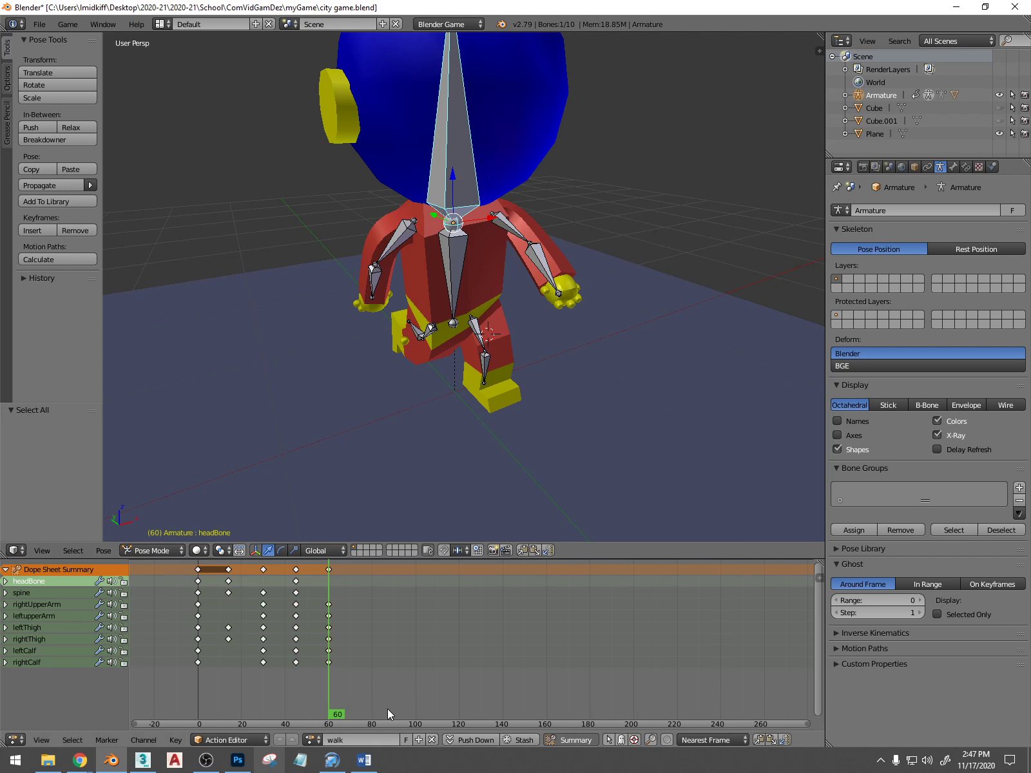
key(a)
key(a)
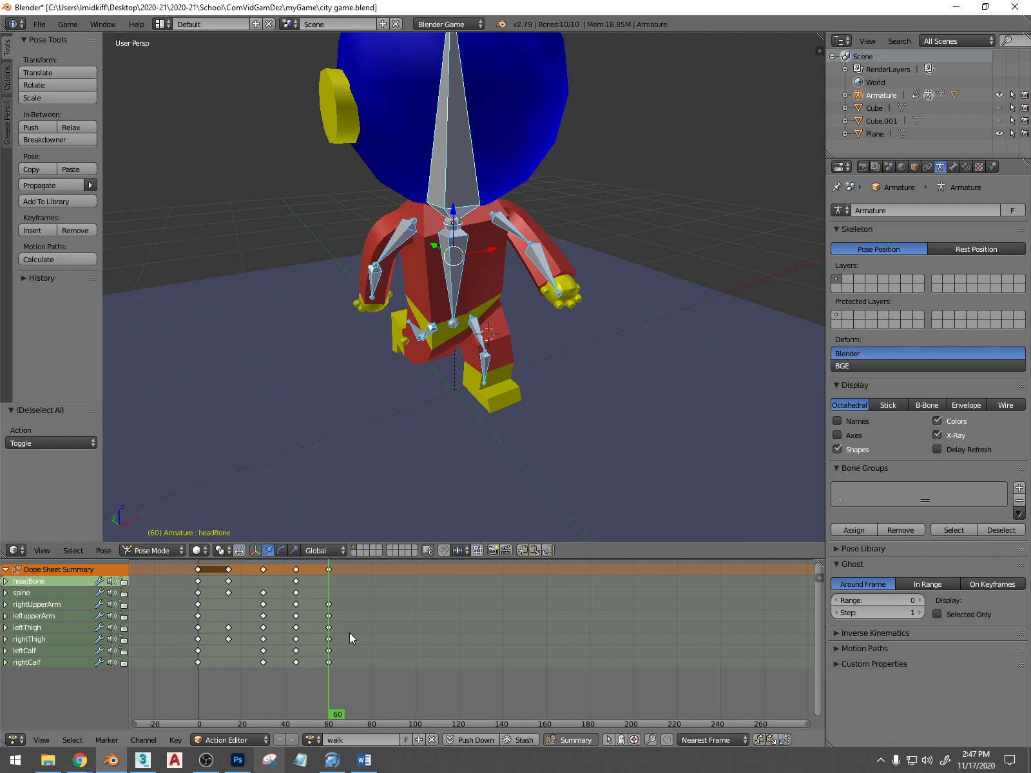
key(g)
click(427, 398)
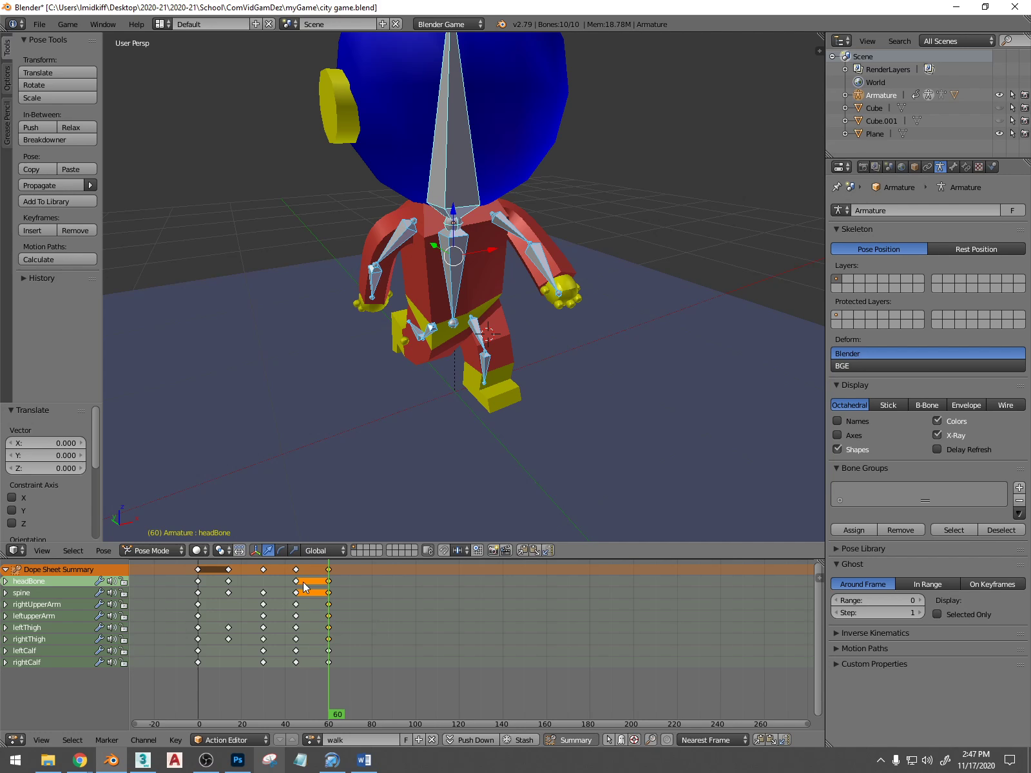
At frame 30, lower only the head bone about 0.102 along the global Z axis
drag(314, 644, 264, 653)
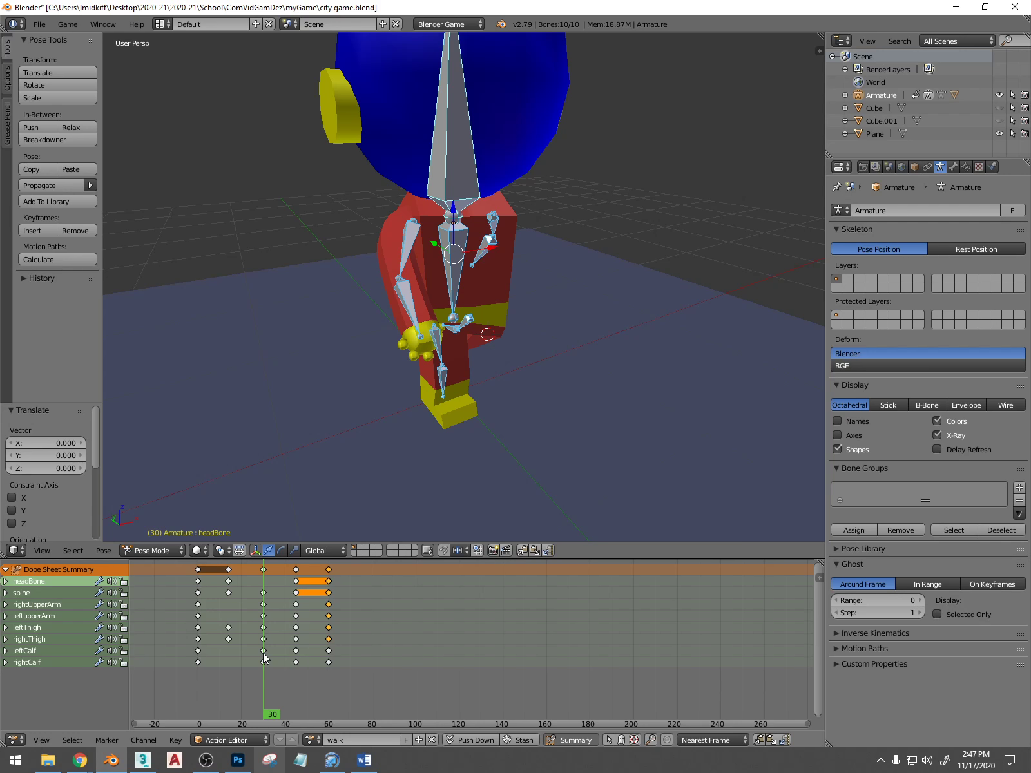
right_click(462, 195)
middle_drag(479, 229, 476, 219)
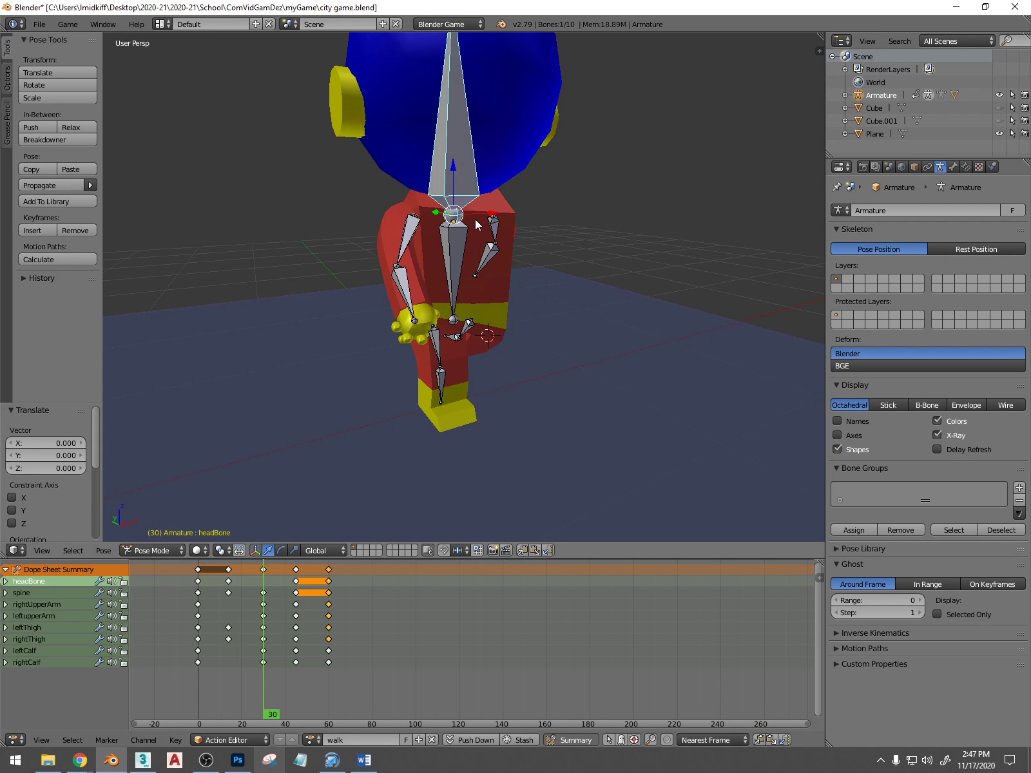
key(g)
key(z)
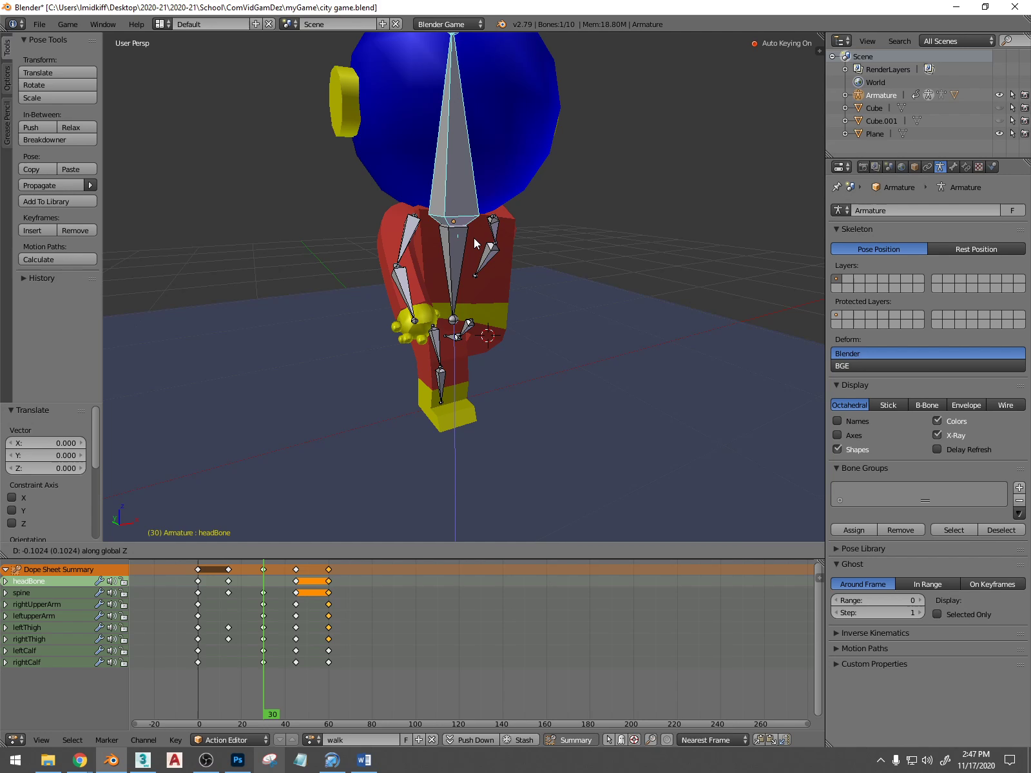
click(473, 238)
At frame 45, try raising the head bone about 0.044 along the global Z axis and clear its location again
drag(298, 624, 296, 625)
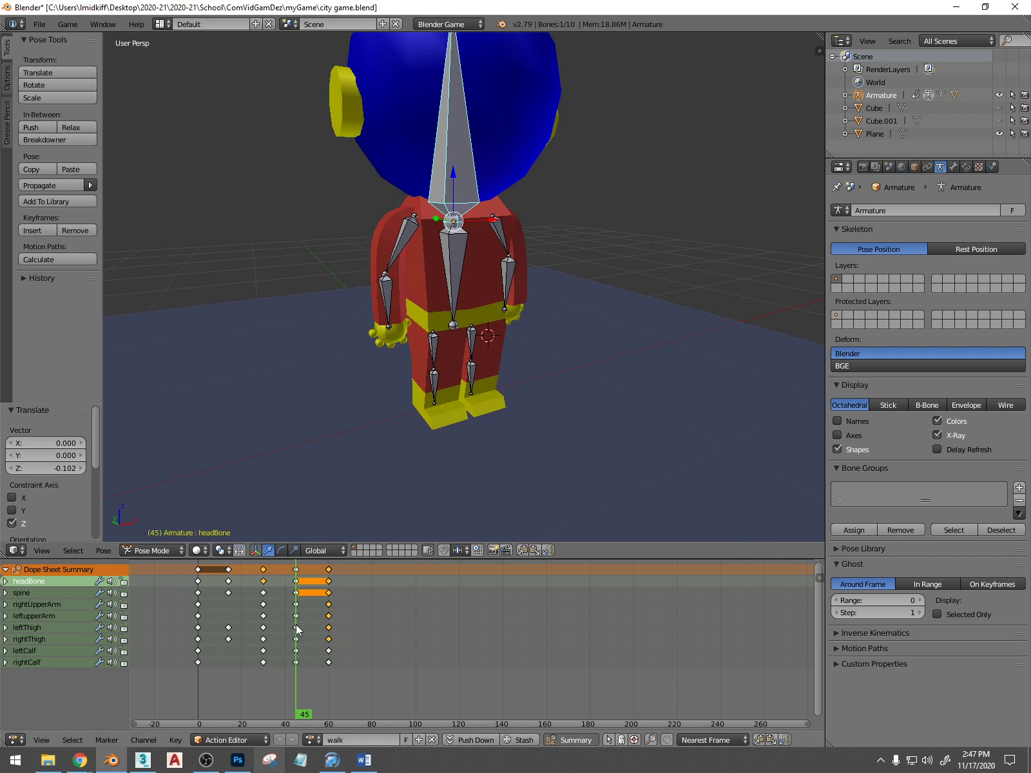
middle_drag(467, 201, 441, 202)
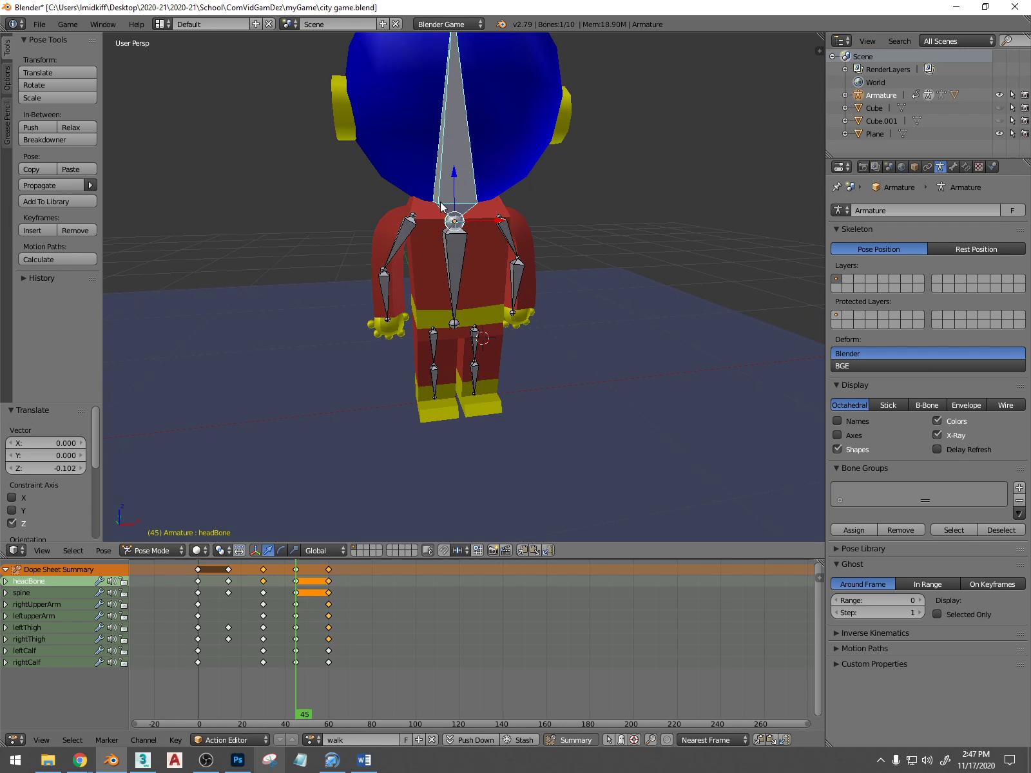
key(g)
key(z)
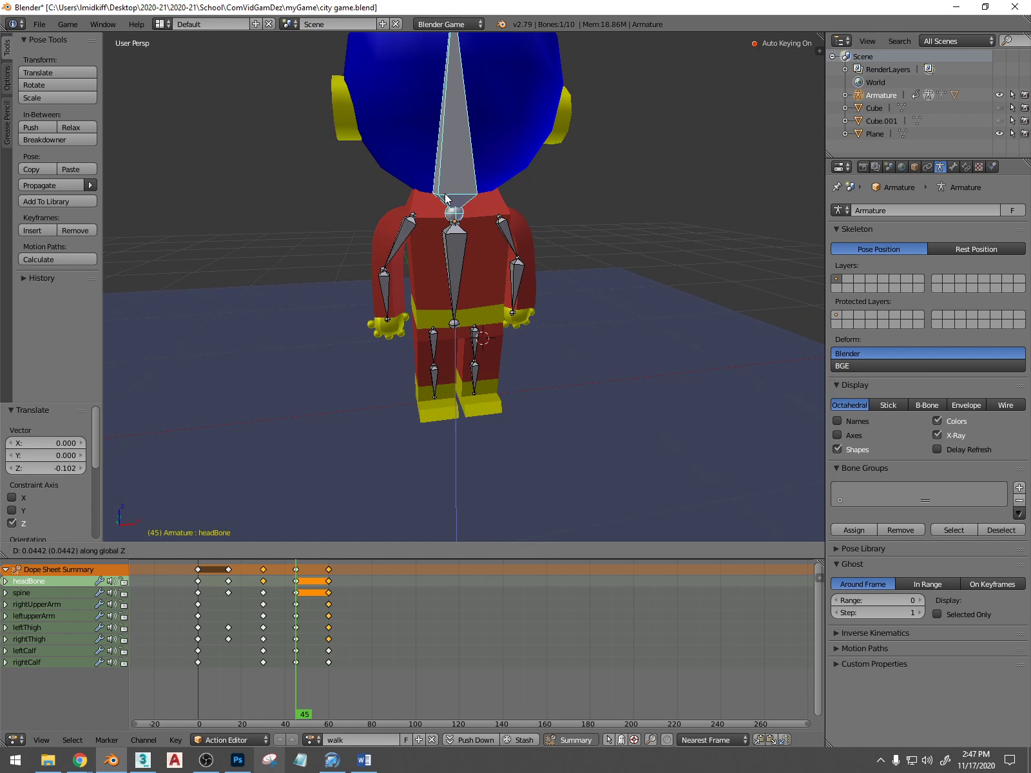
click(446, 197)
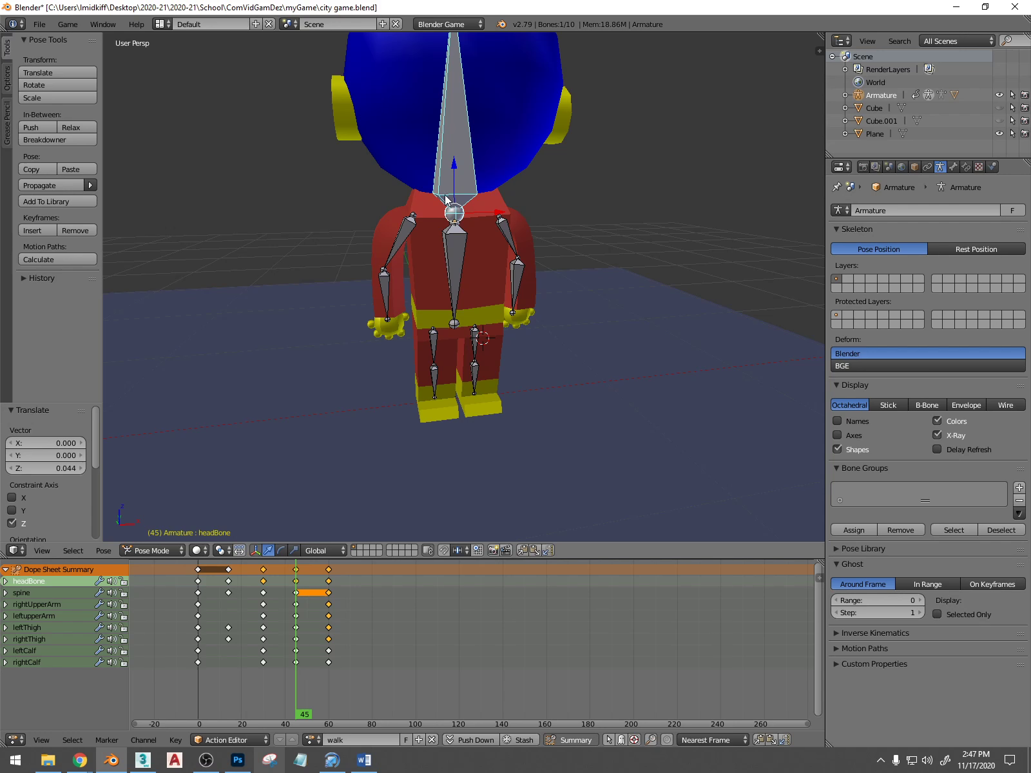
key(alt+g)
At frame 60, raise the head bone about 0.095 along the global Z axis
click(328, 616)
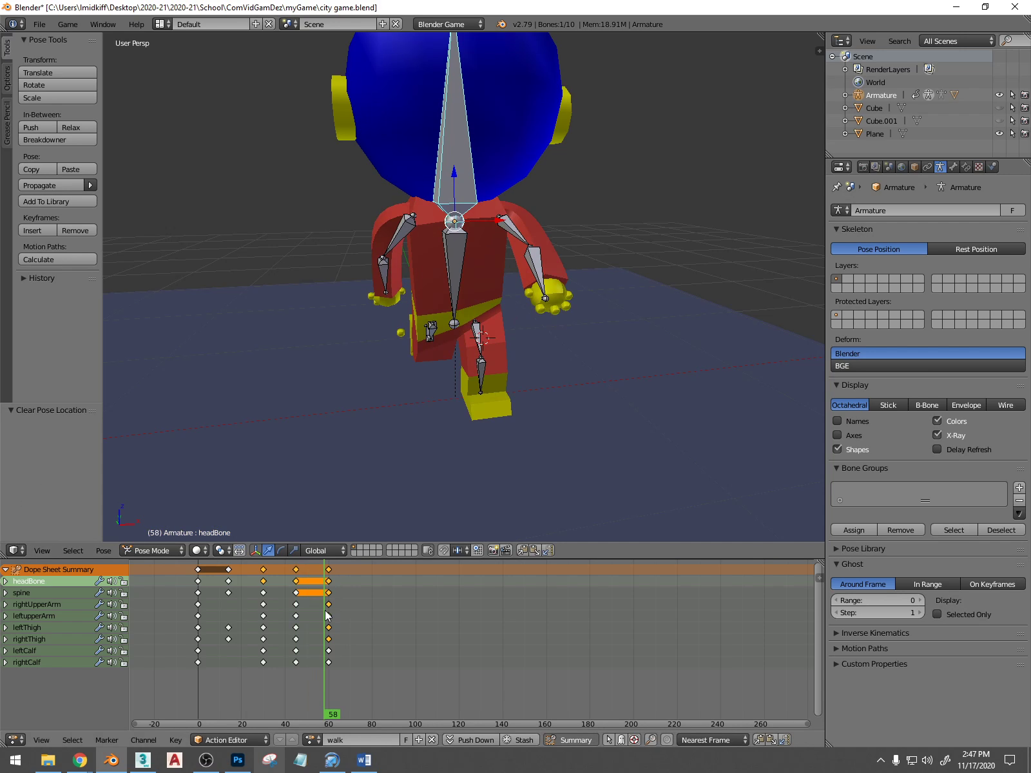
middle_drag(453, 405, 474, 395)
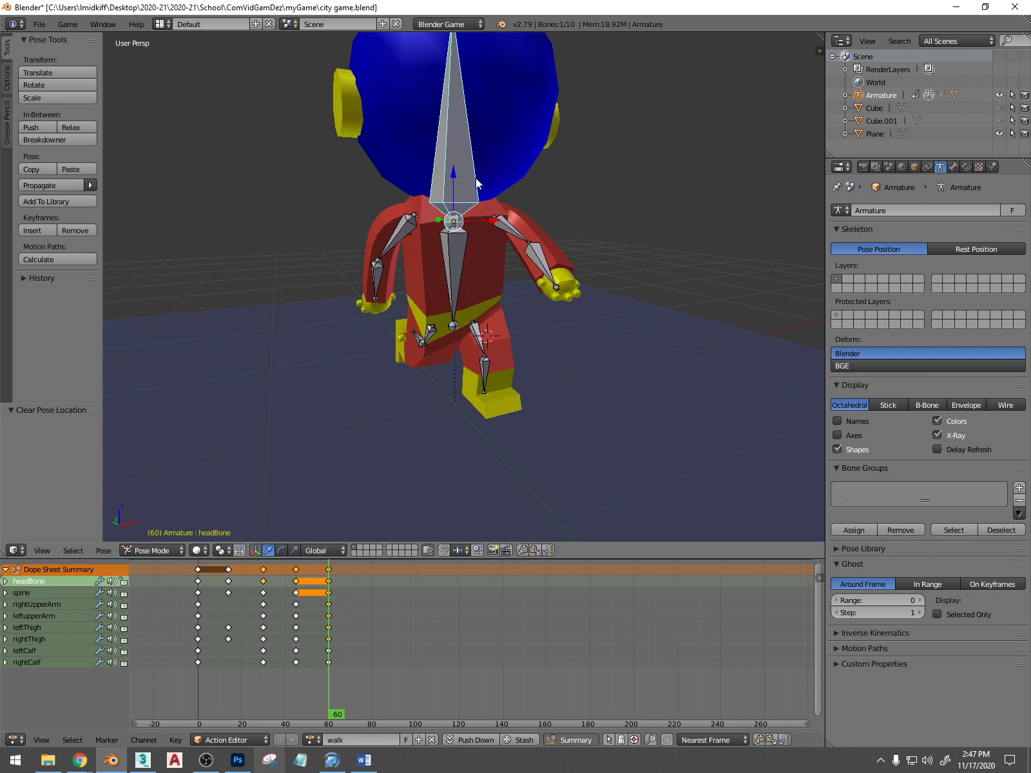
key(g)
key(z)
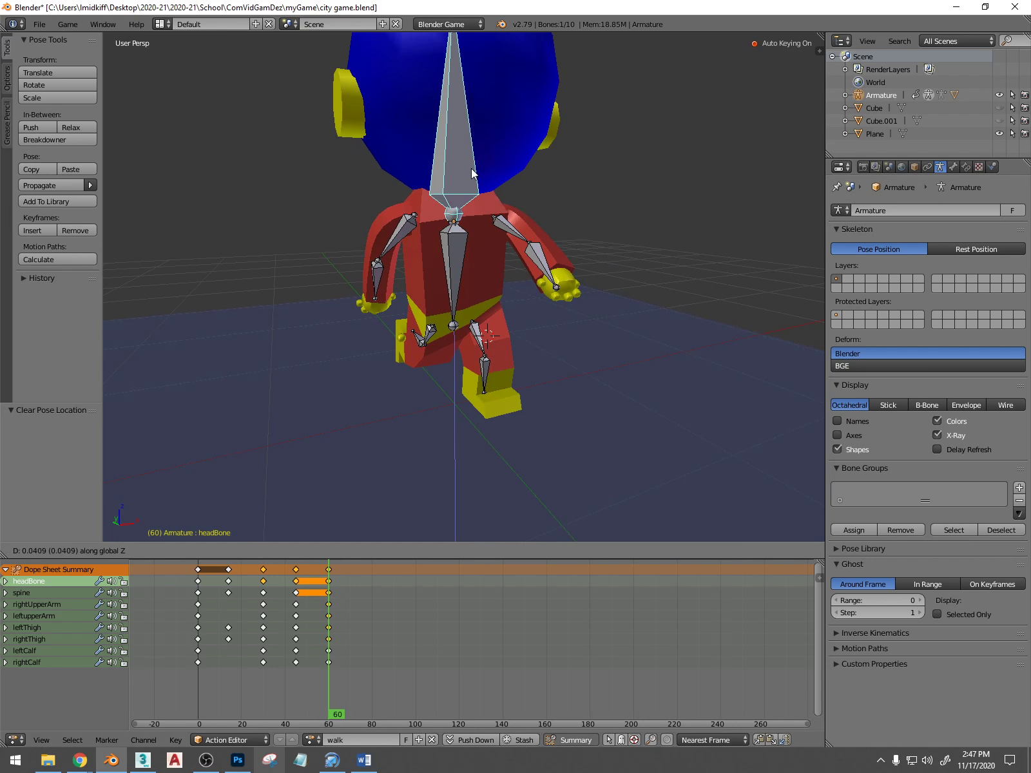
click(476, 158)
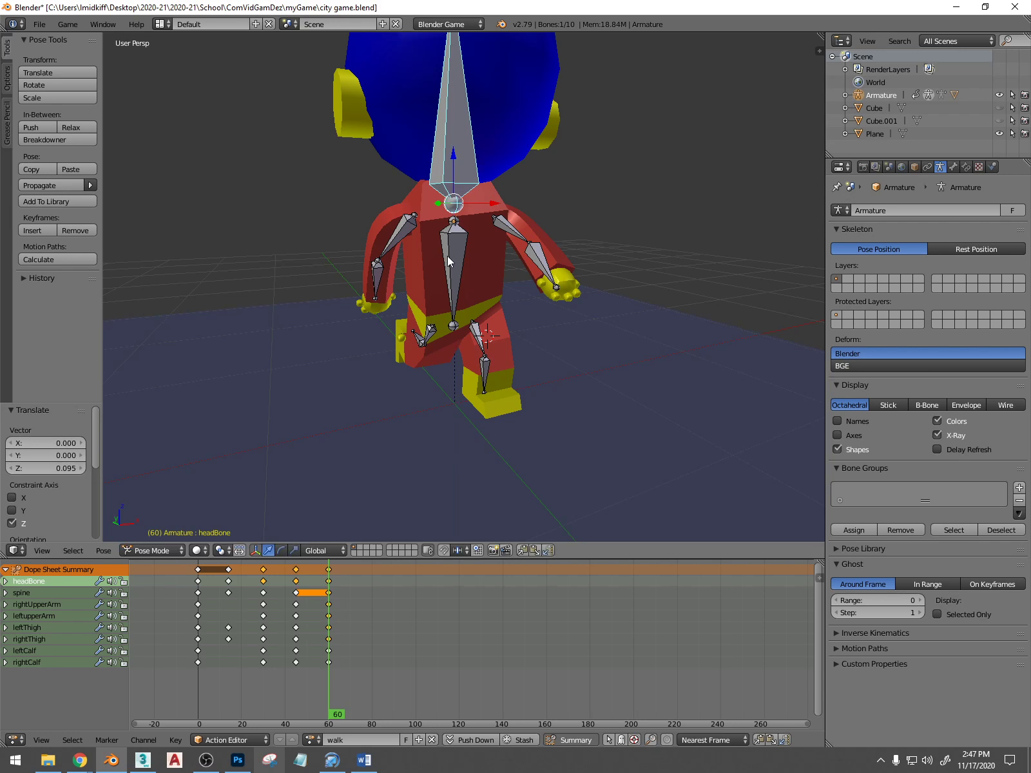
Go to frame 75 and duplicate all bones' frame 45 keyframes there
middle_drag(447, 256, 593, 235)
drag(329, 638, 357, 638)
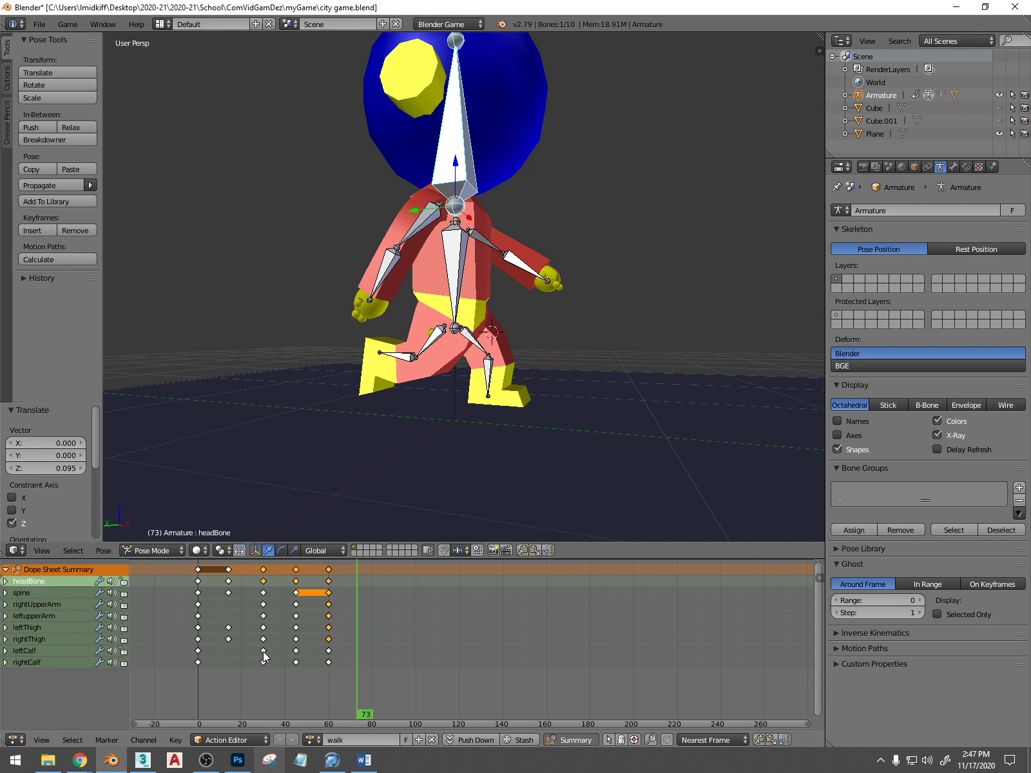
drag(355, 593, 331, 617)
drag(331, 617, 360, 620)
click(295, 568)
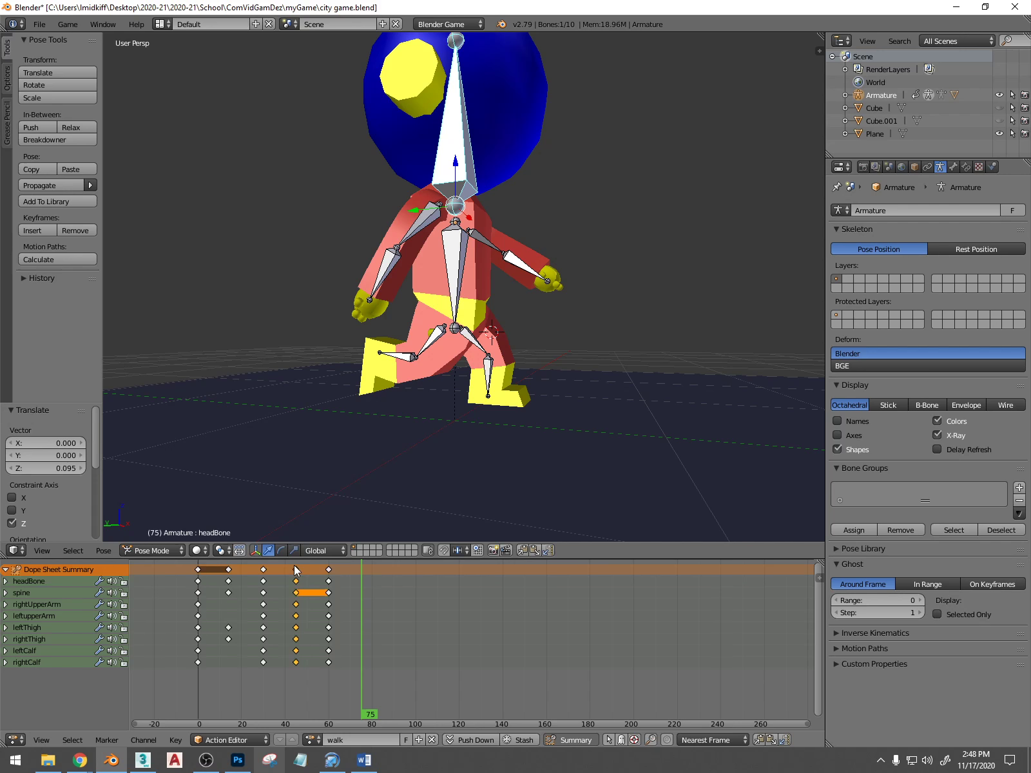
key(shift+d)
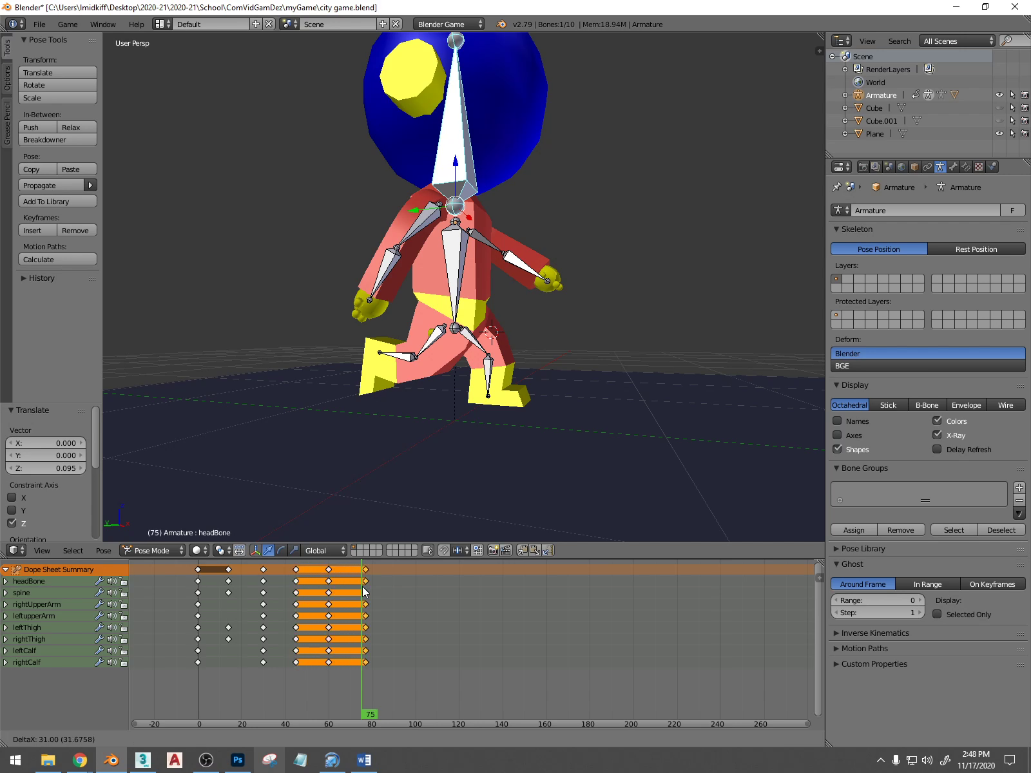
click(361, 593)
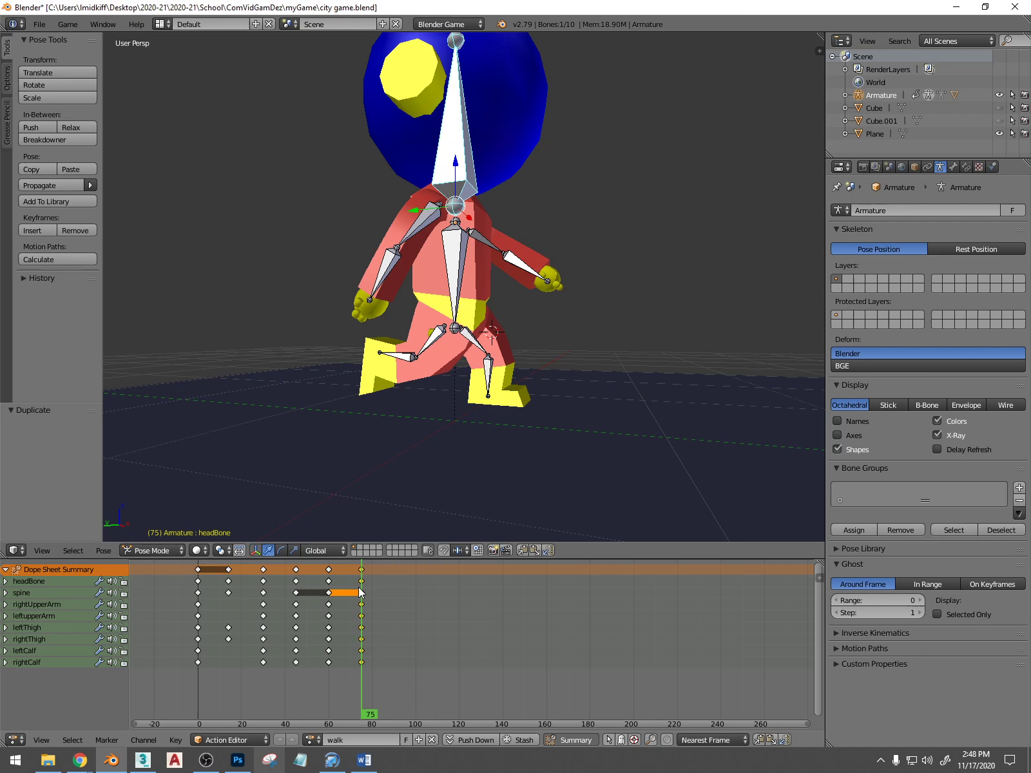
At frame 75, select all bones and clear their pose location and rotation
mouse_move(359, 592)
mouse_down()
mouse_move(348, 593)
mouse_move(363, 595)
mouse_up()
middle_drag(519, 309, 477, 298)
key(a)
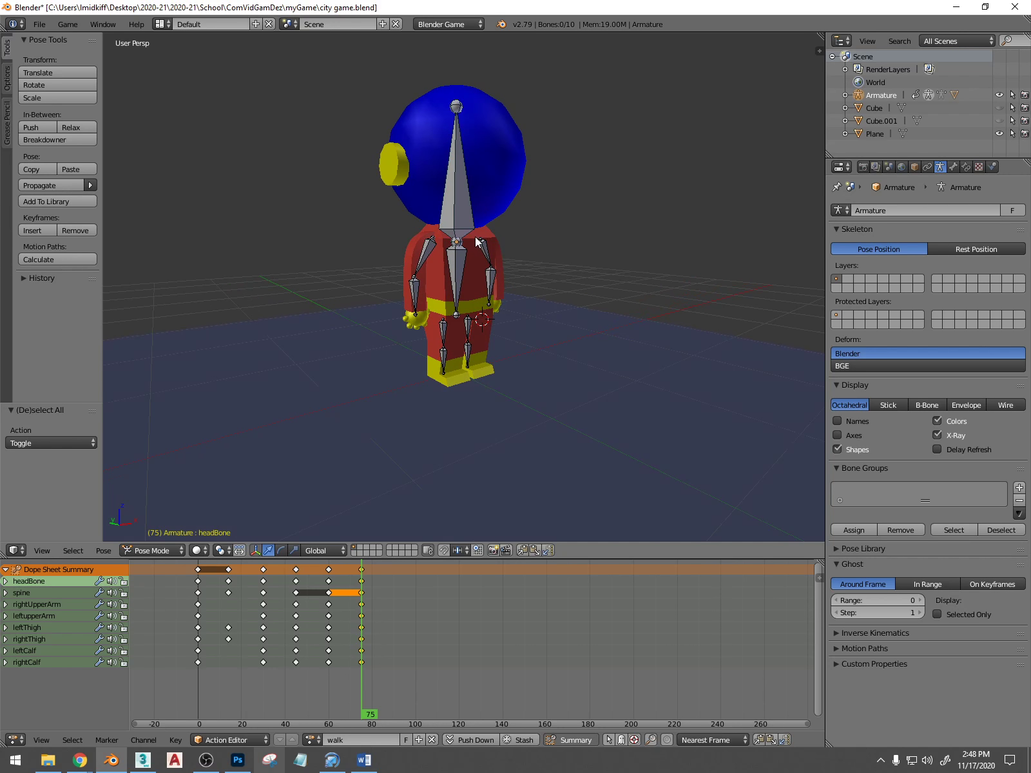
key(a)
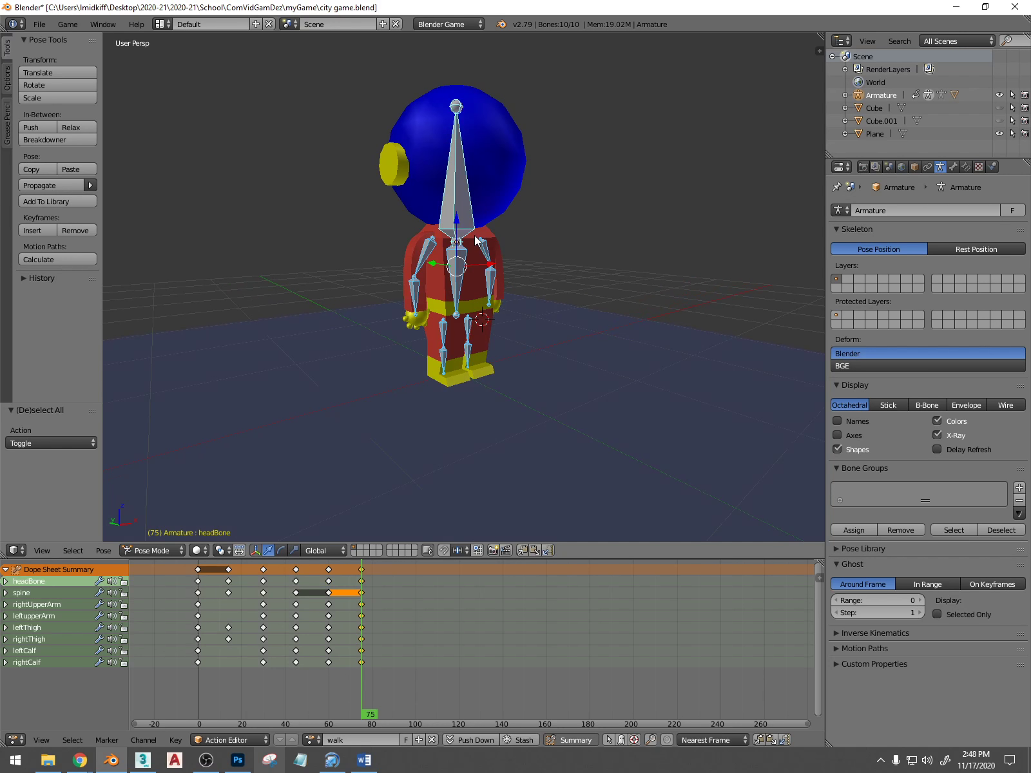
key(alt+g)
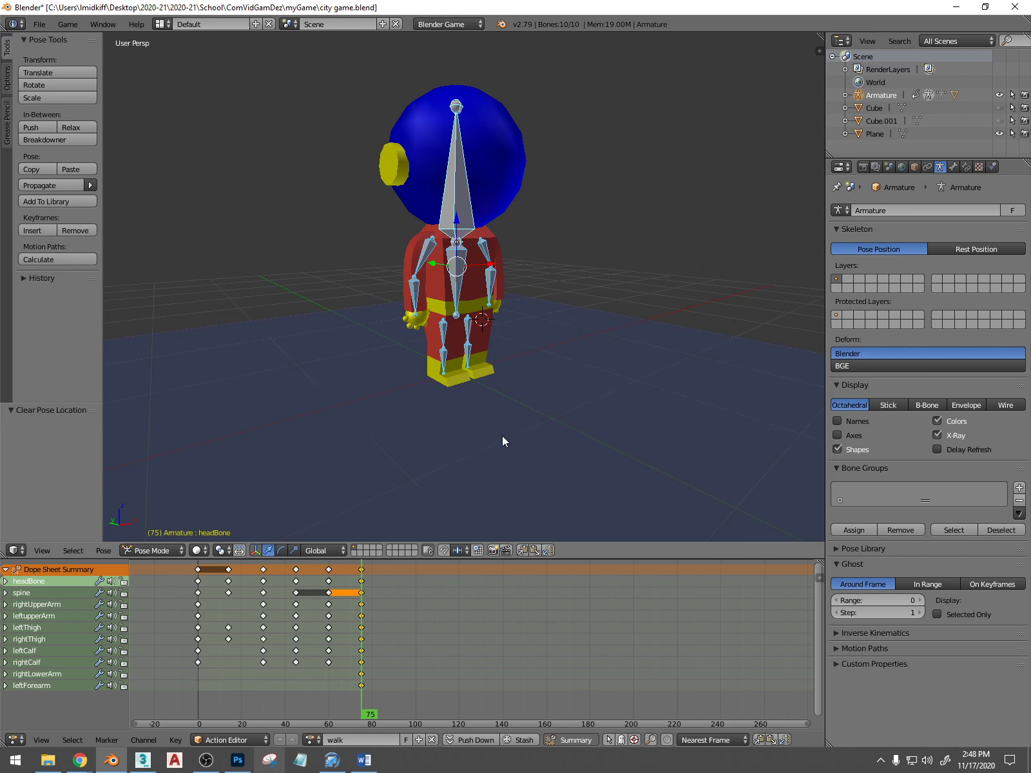
middle_drag(422, 365, 379, 482)
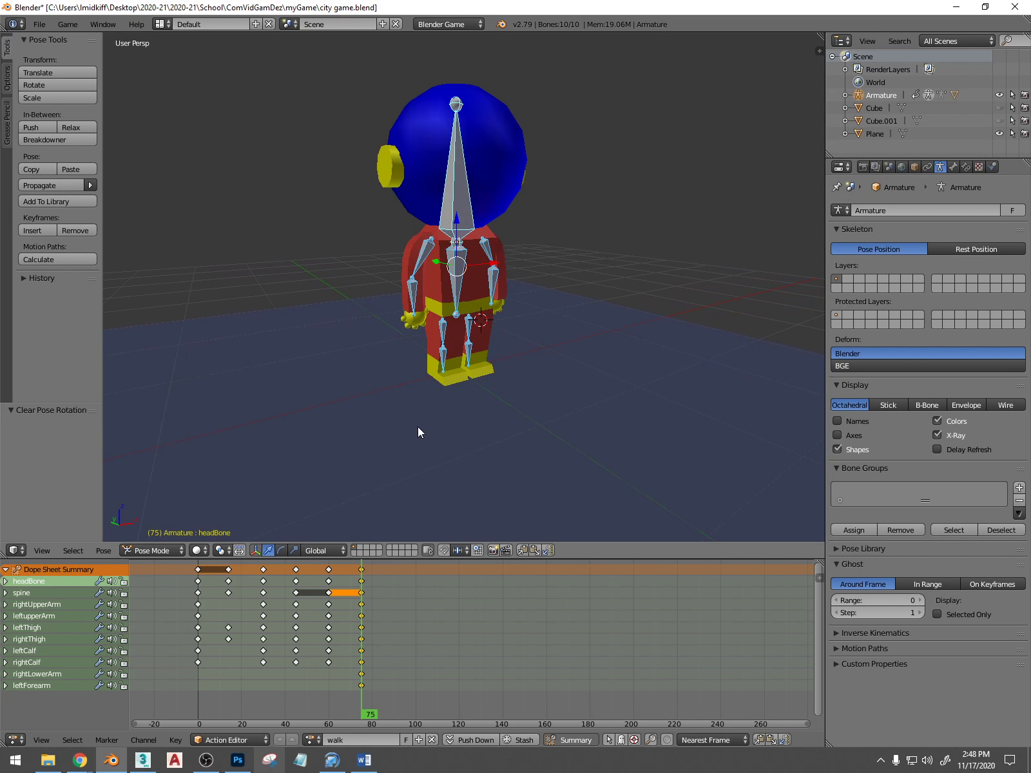
Play the walk animation from frame 0, restarting it from the beginning to review the motion
click(279, 696)
drag(271, 689, 198, 653)
key(space)
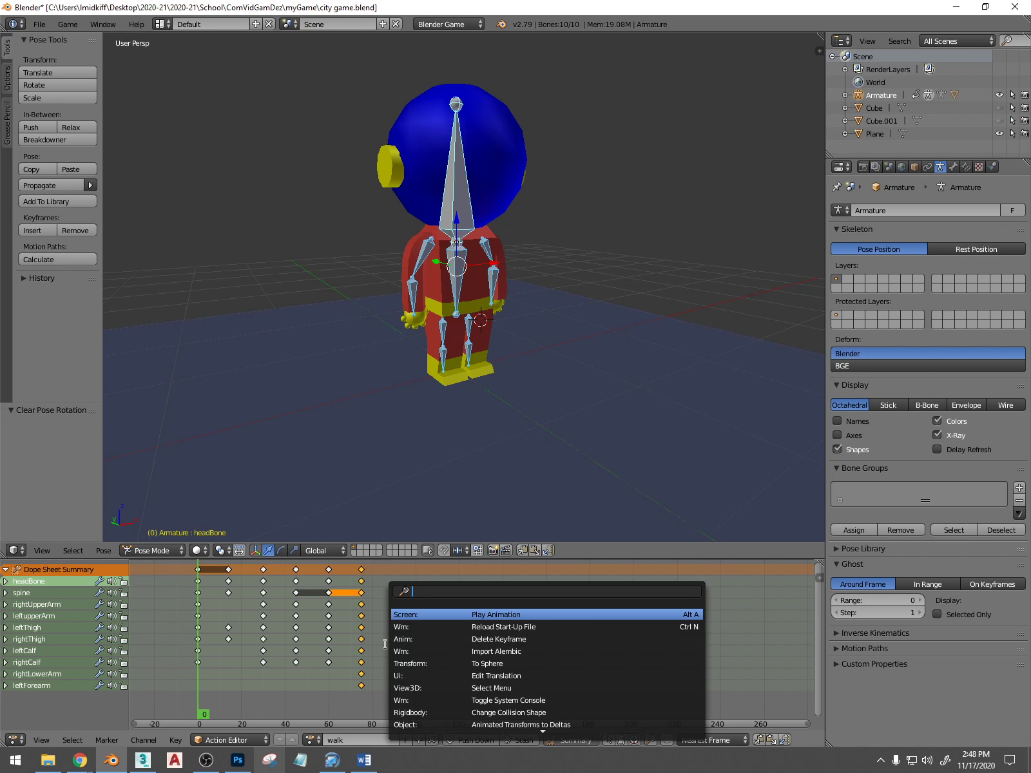
key(space)
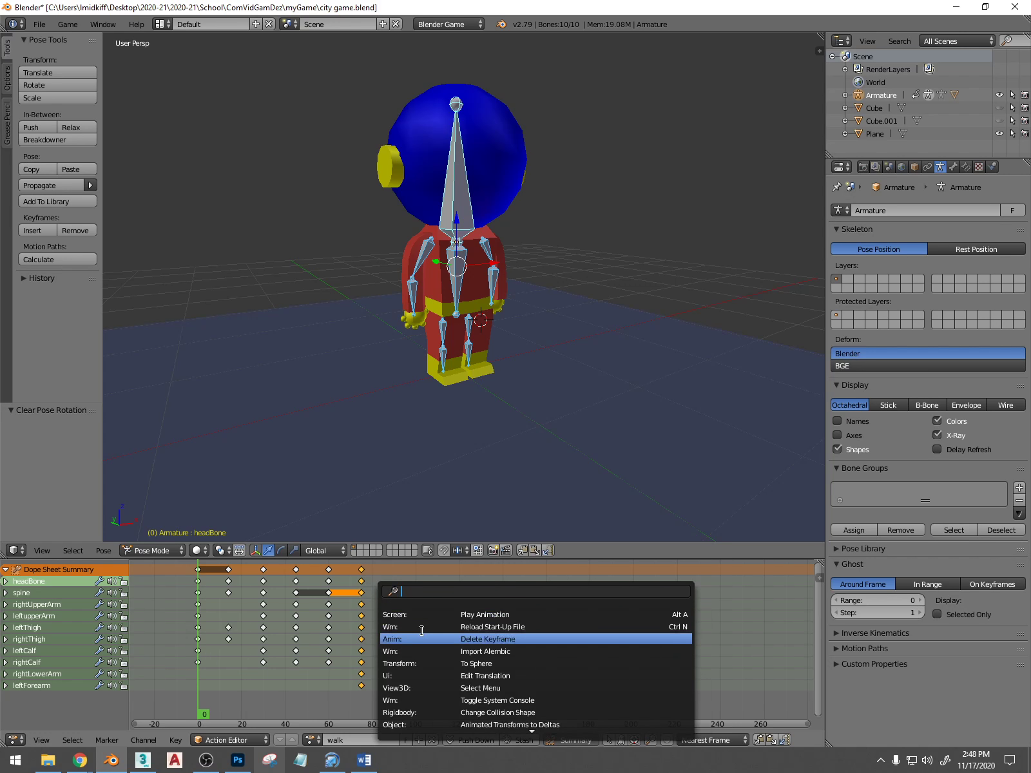
click(449, 614)
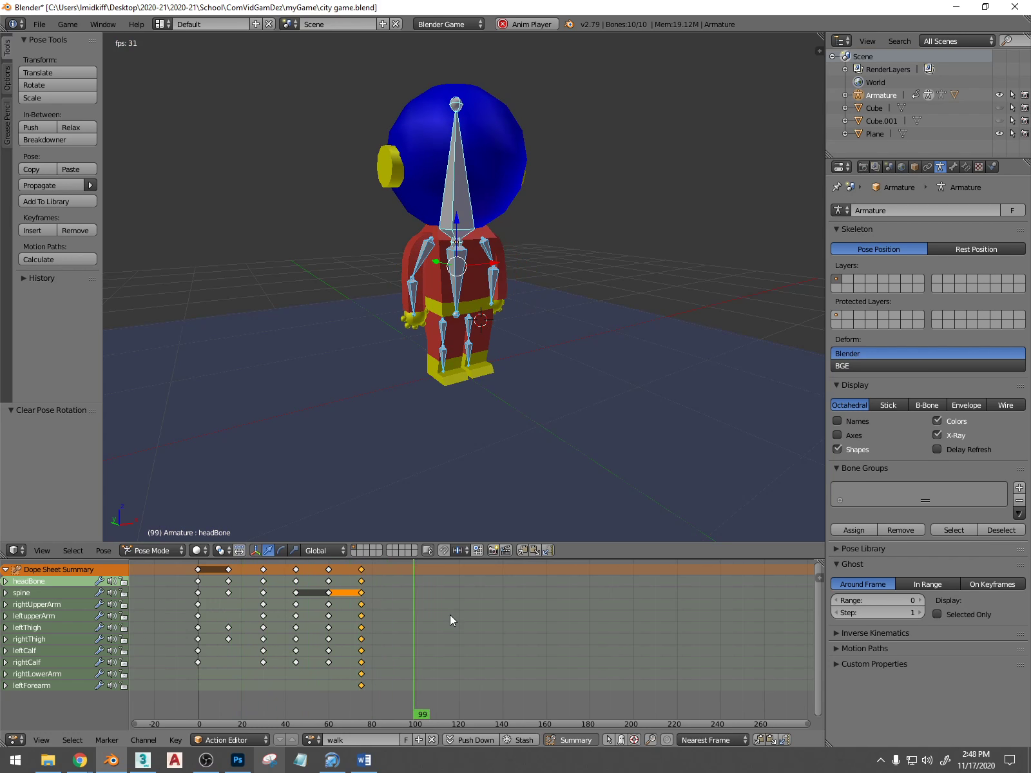
key(space)
drag(438, 706, 179, 698)
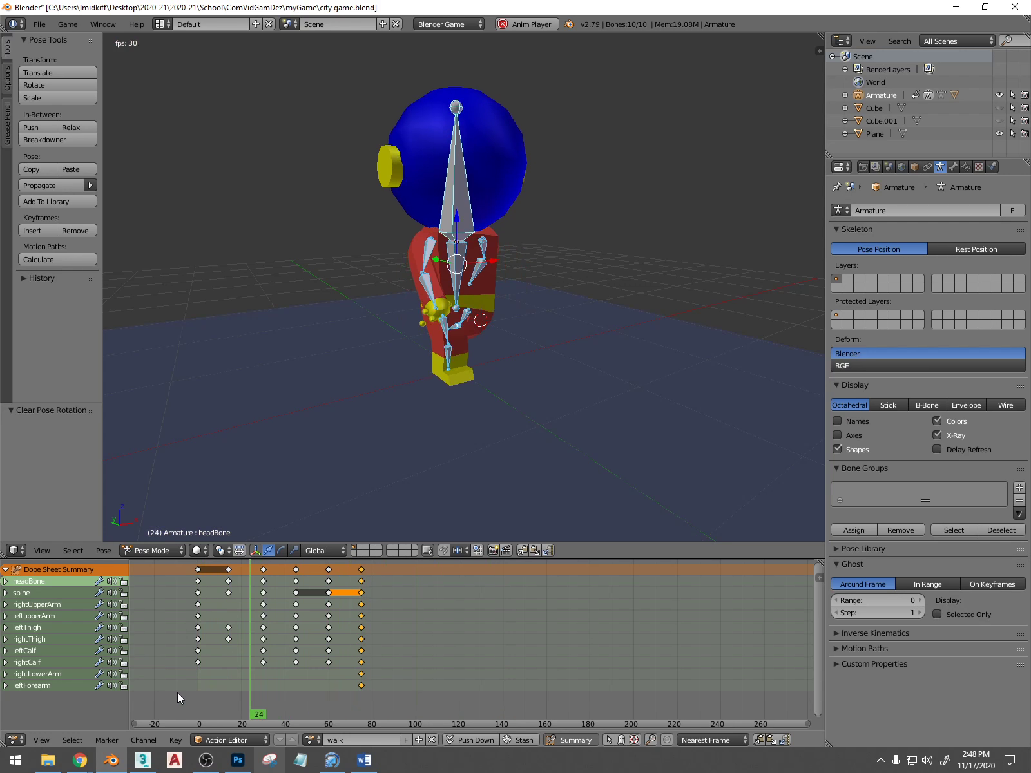
drag(318, 704, 160, 691)
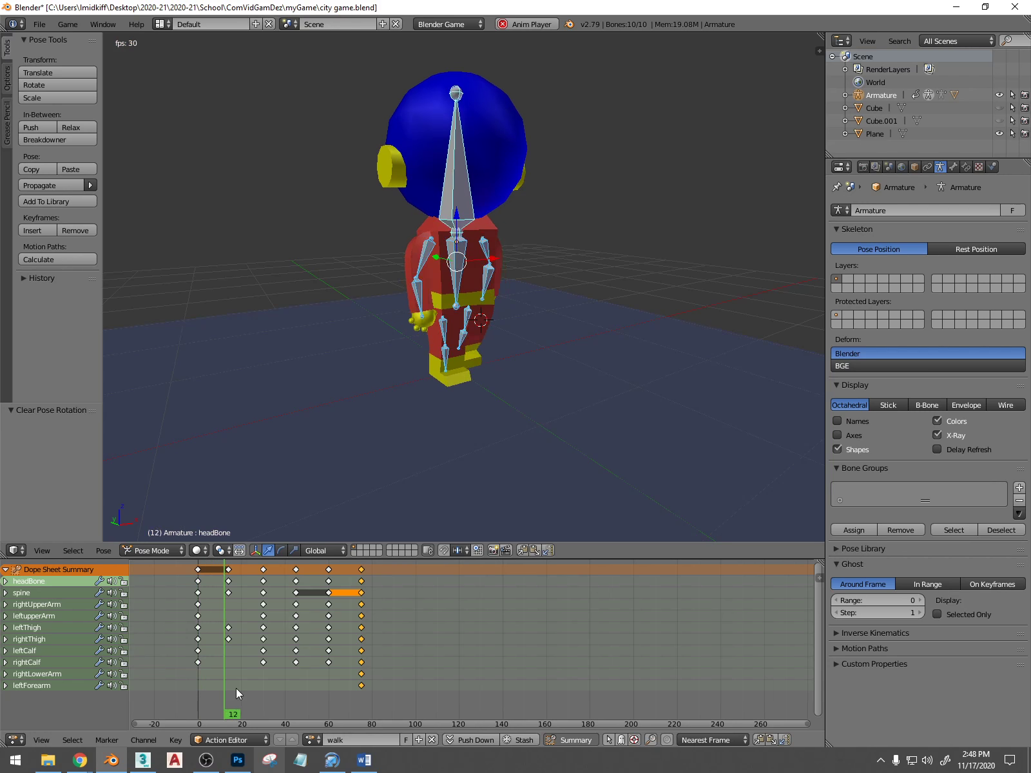
Stop the playback, return to frame 0 and replay the walk animation once more
key(space)
text(Play Animatio)
key(Return)
drag(323, 678, 192, 701)
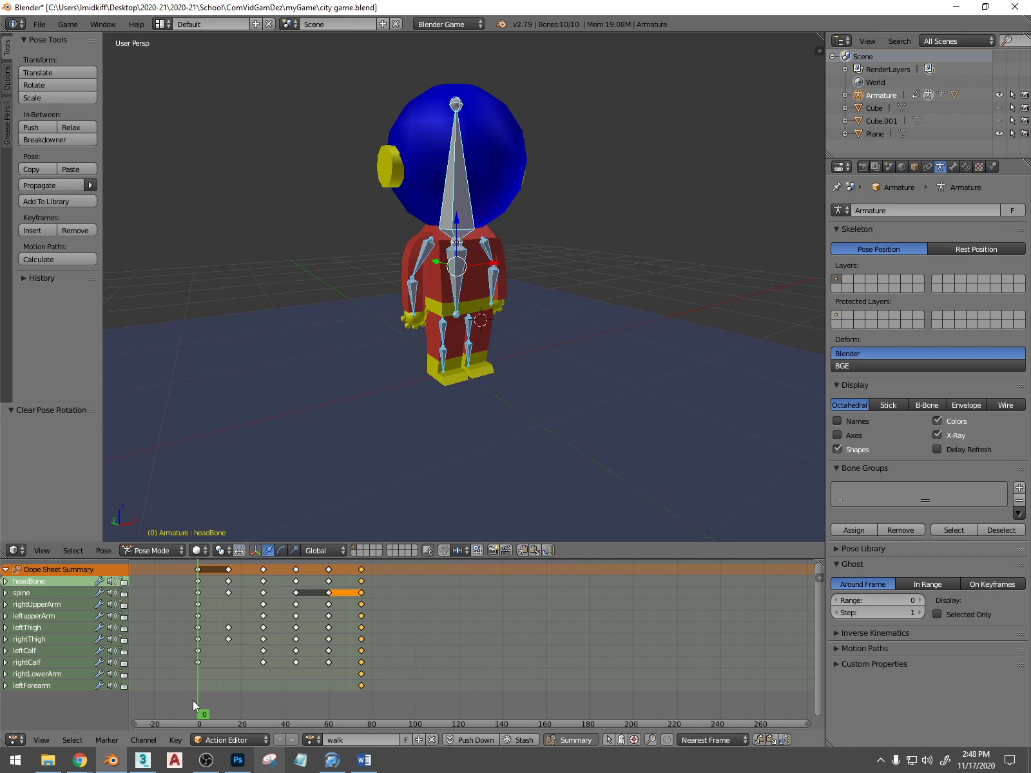
key(alt+a)
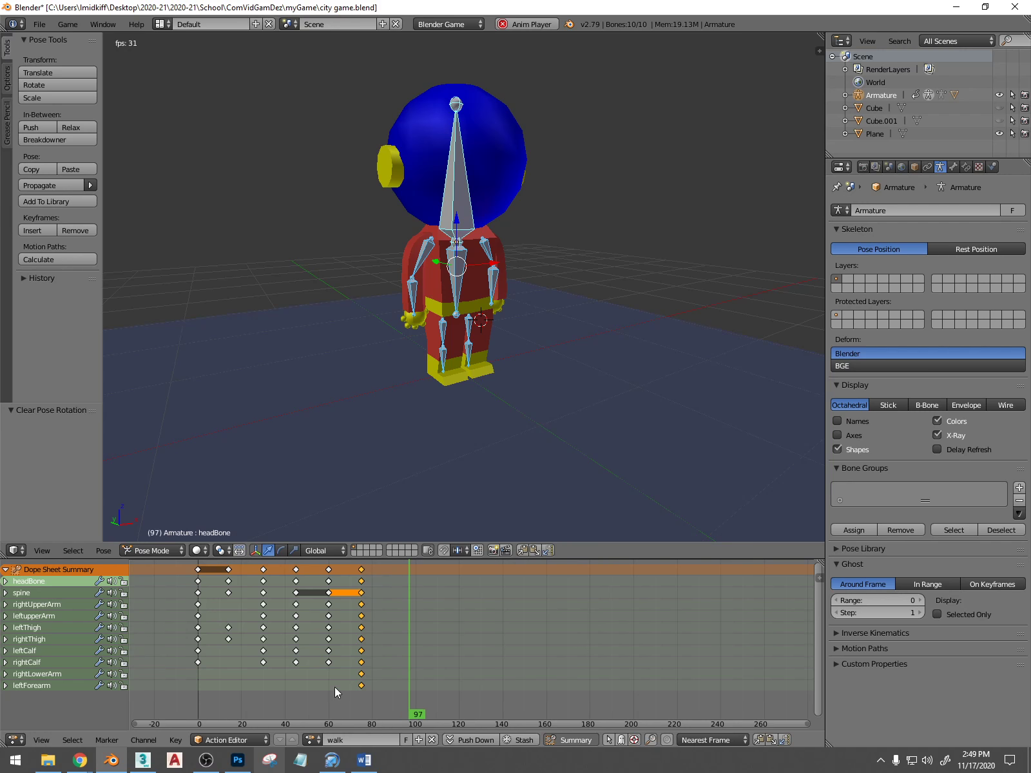
key(Escape)
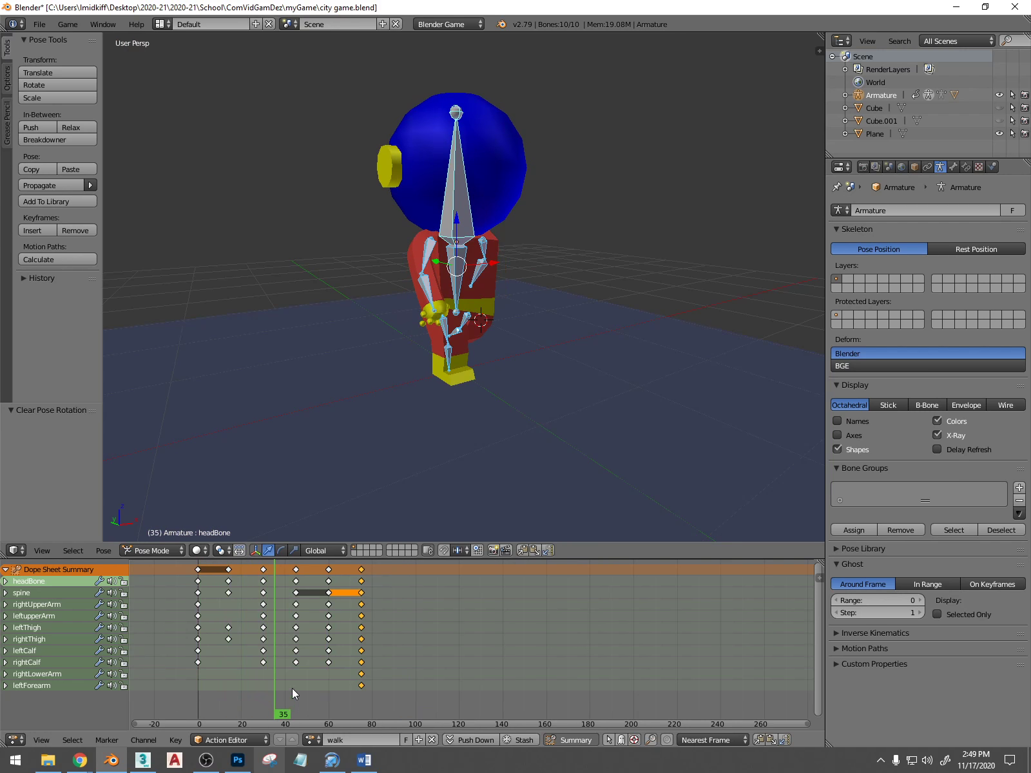
At frame 13, rotate the left thigh bone forward by about -30° in side view
middle_drag(359, 466, 443, 455)
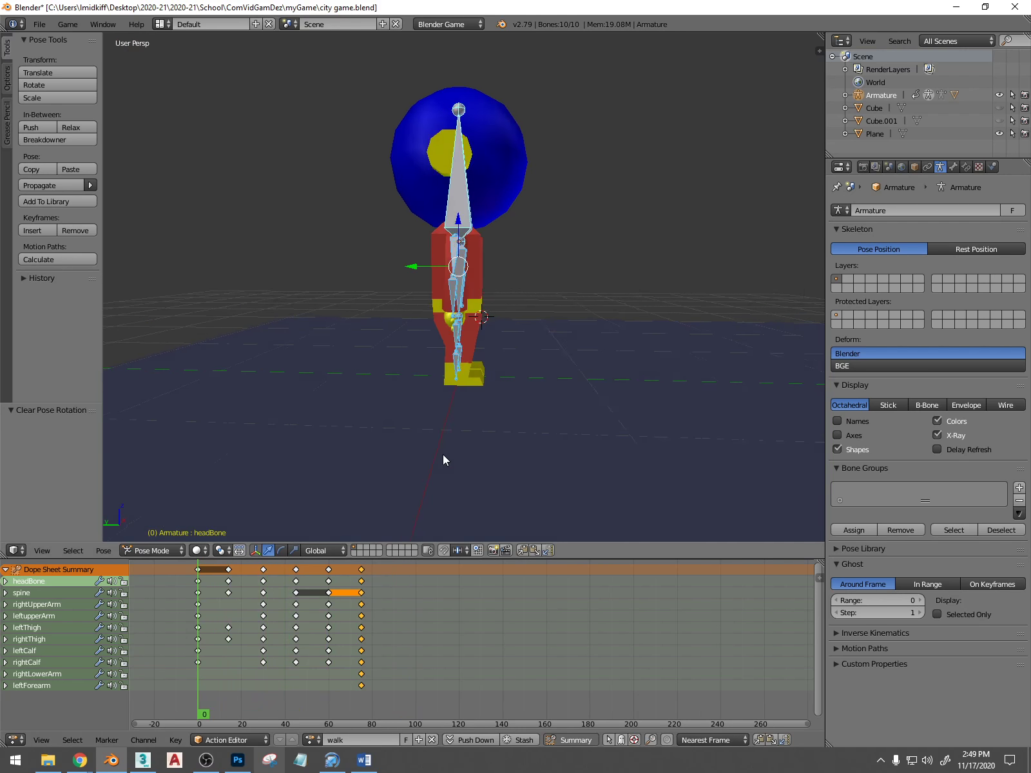
click(225, 669)
mouse_move(227, 678)
mouse_down()
mouse_move(264, 677)
mouse_move(176, 677)
mouse_move(266, 687)
mouse_move(189, 681)
mouse_move(262, 678)
mouse_move(228, 689)
mouse_up()
scroll(470, 381, up, 3)
right_click(460, 364)
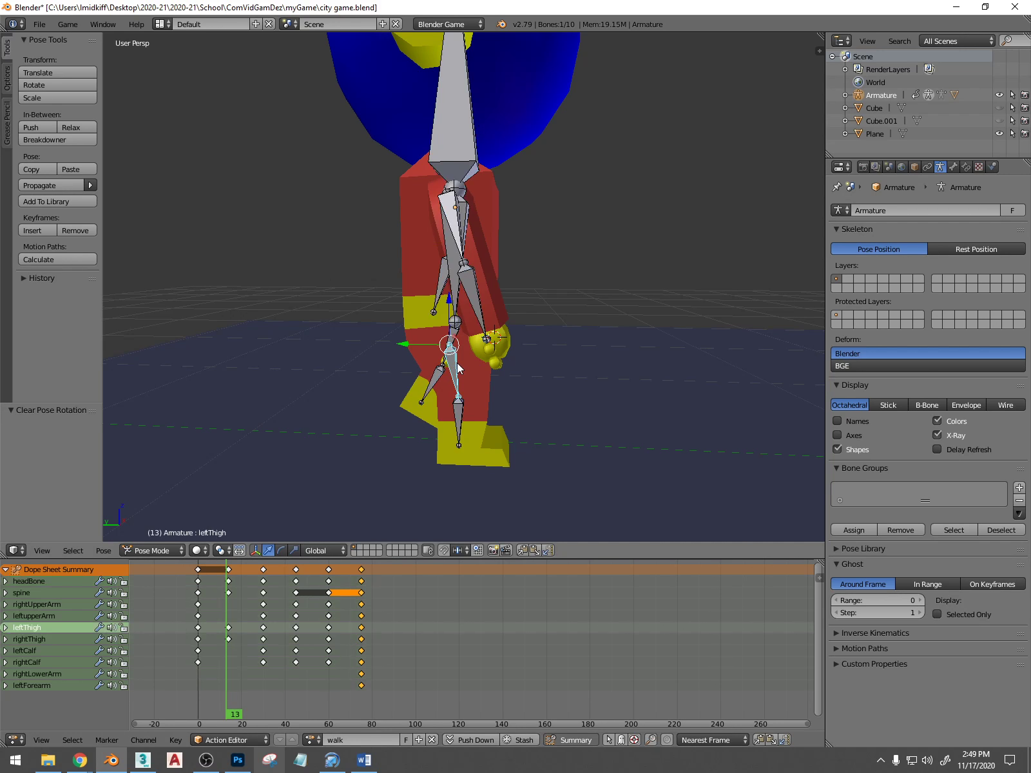
key(r)
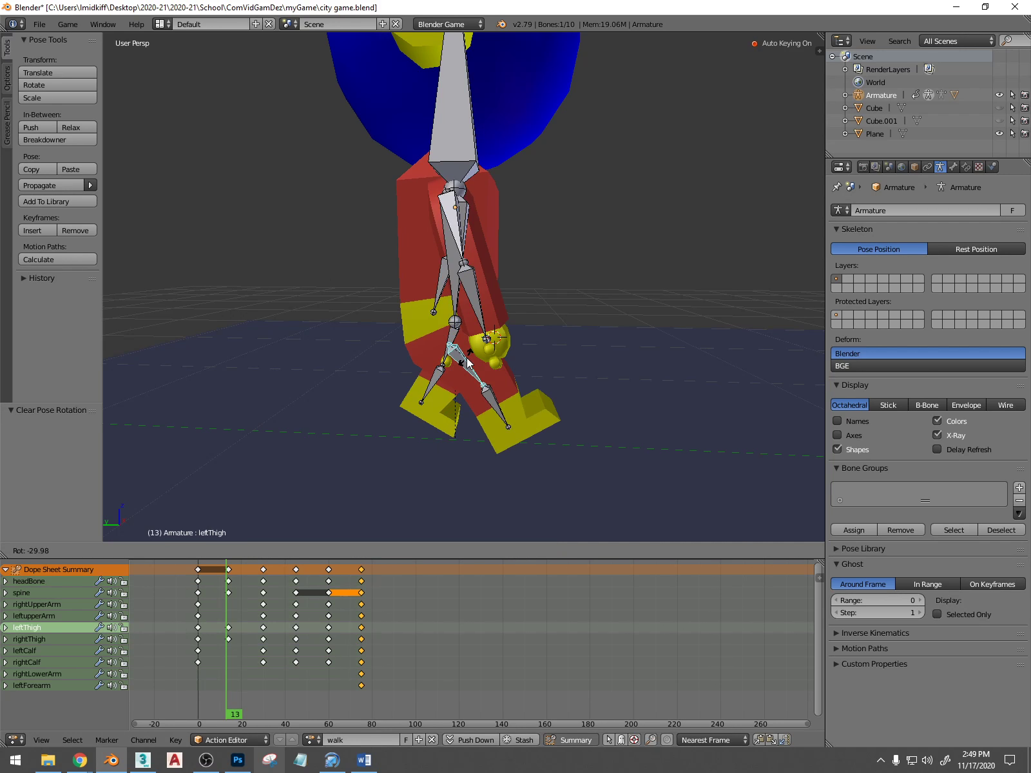
click(467, 361)
Delete the left thigh's frame 14 keyframe and move its frame 13 keyframe one frame later
click(214, 686)
drag(214, 685, 247, 690)
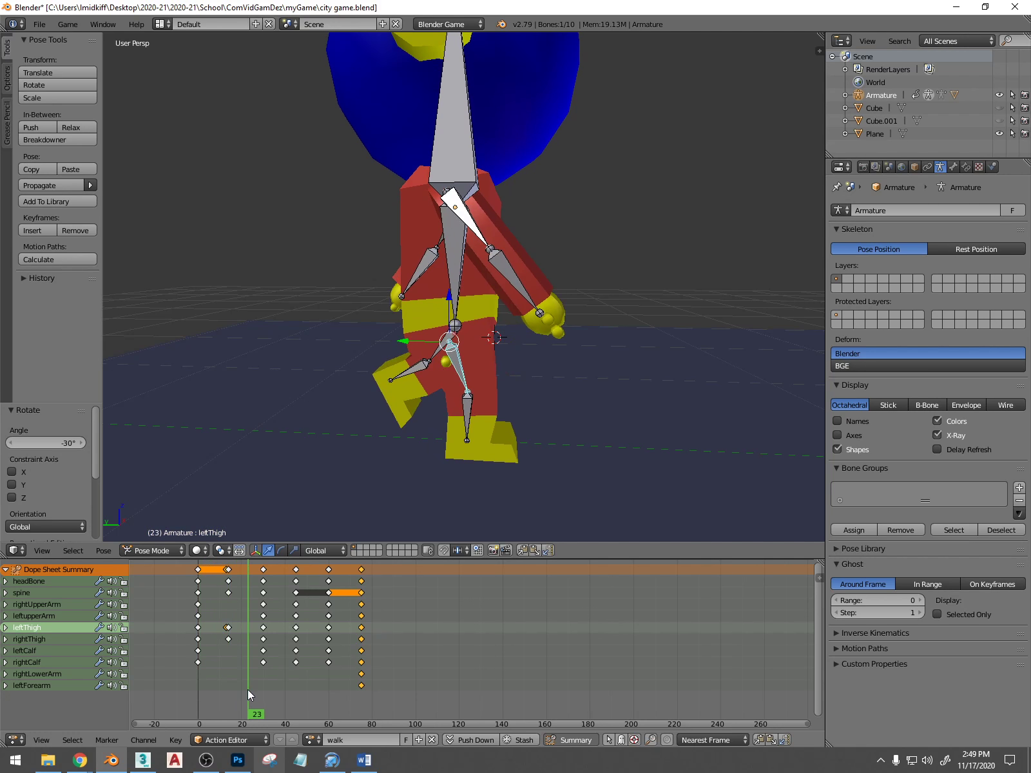
click(229, 629)
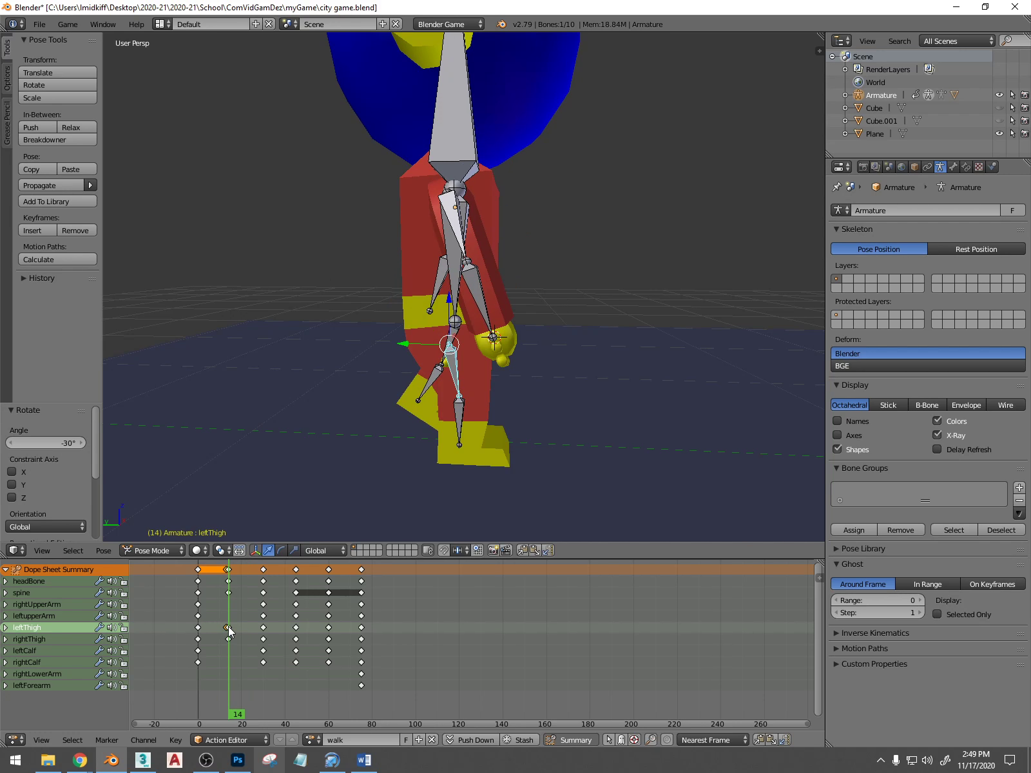
key(a)
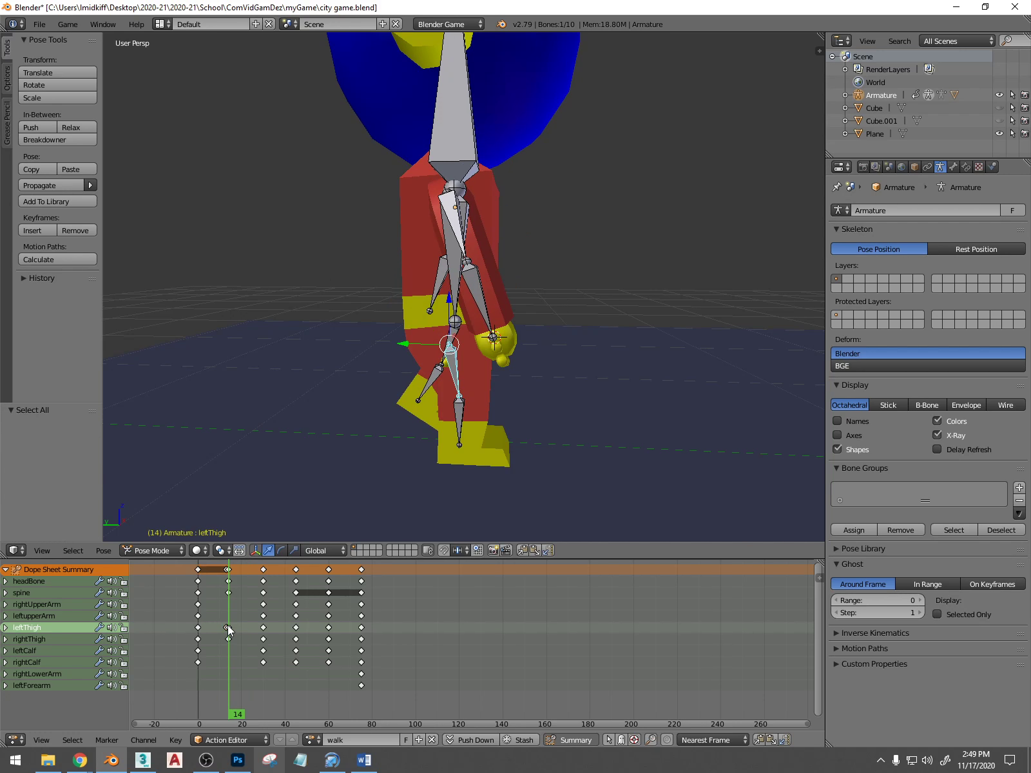
key(x)
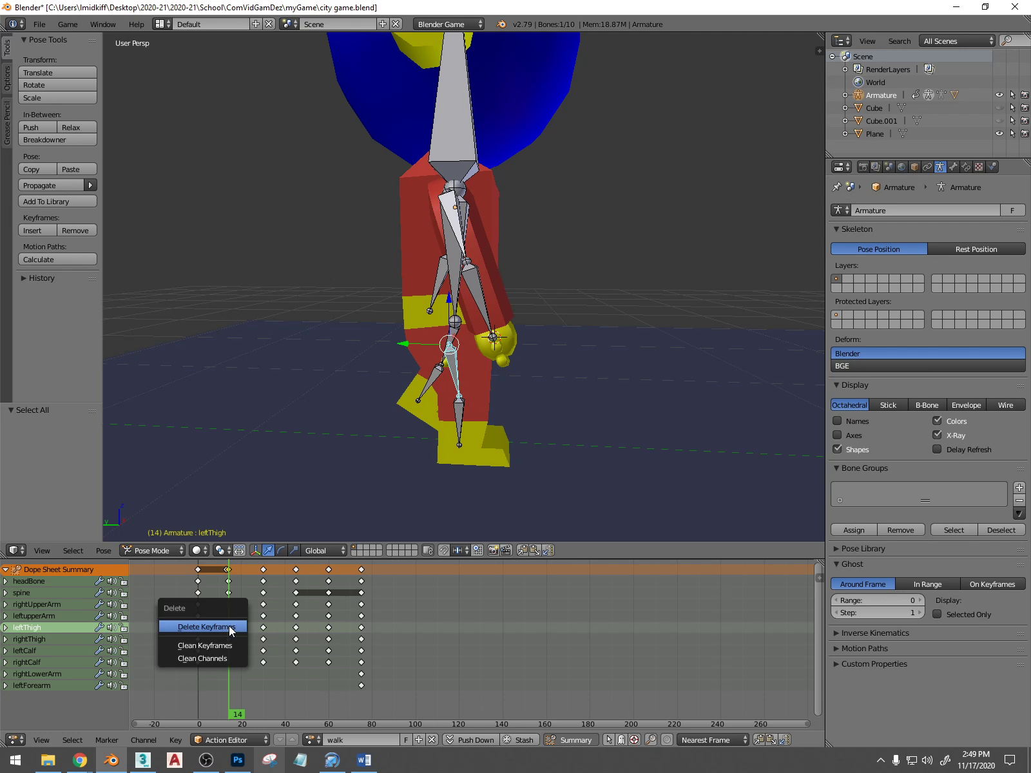
click(230, 627)
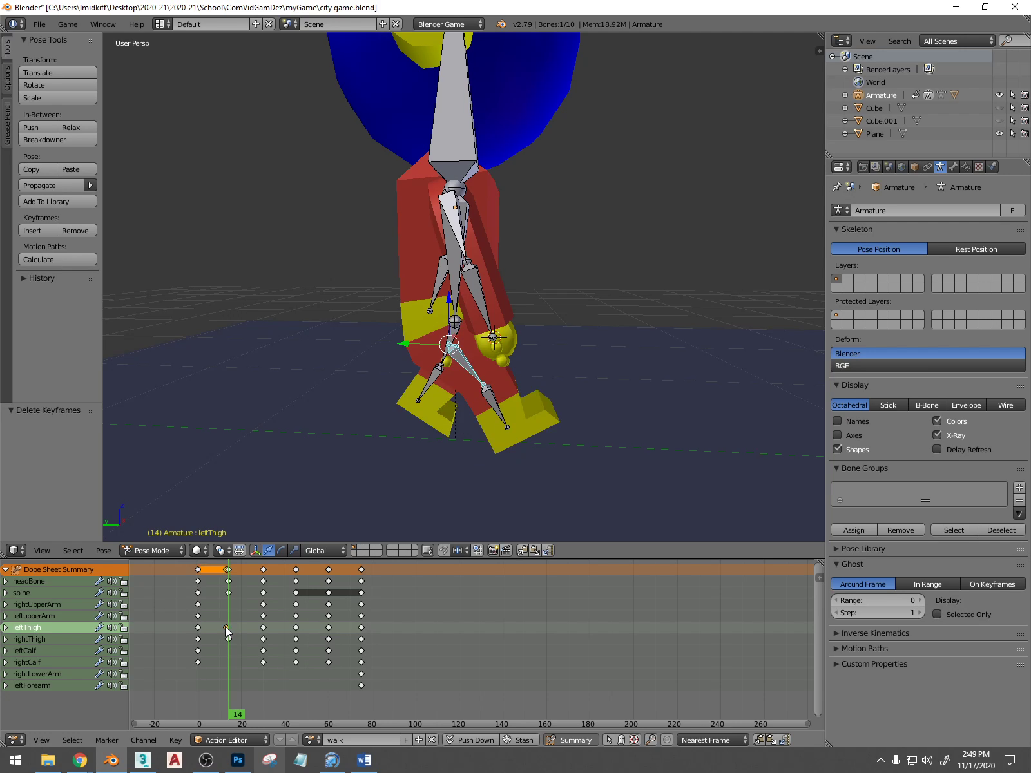
key(ctrl+z)
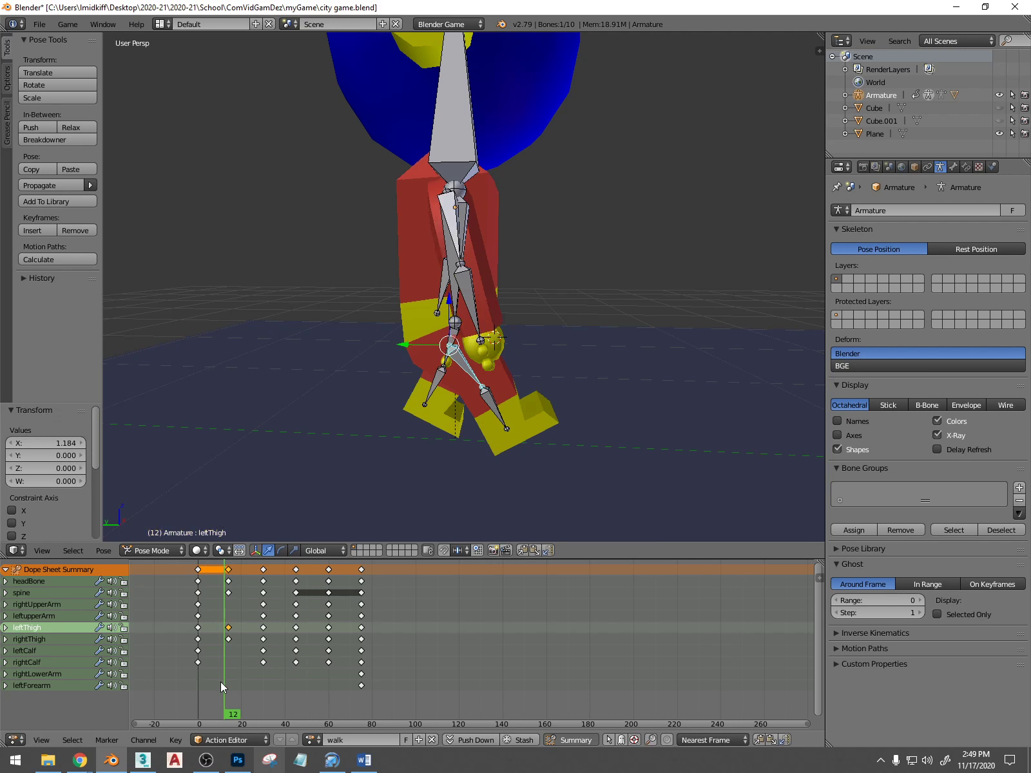
Delete all bones' keyframes at frame 14
drag(221, 682, 198, 709)
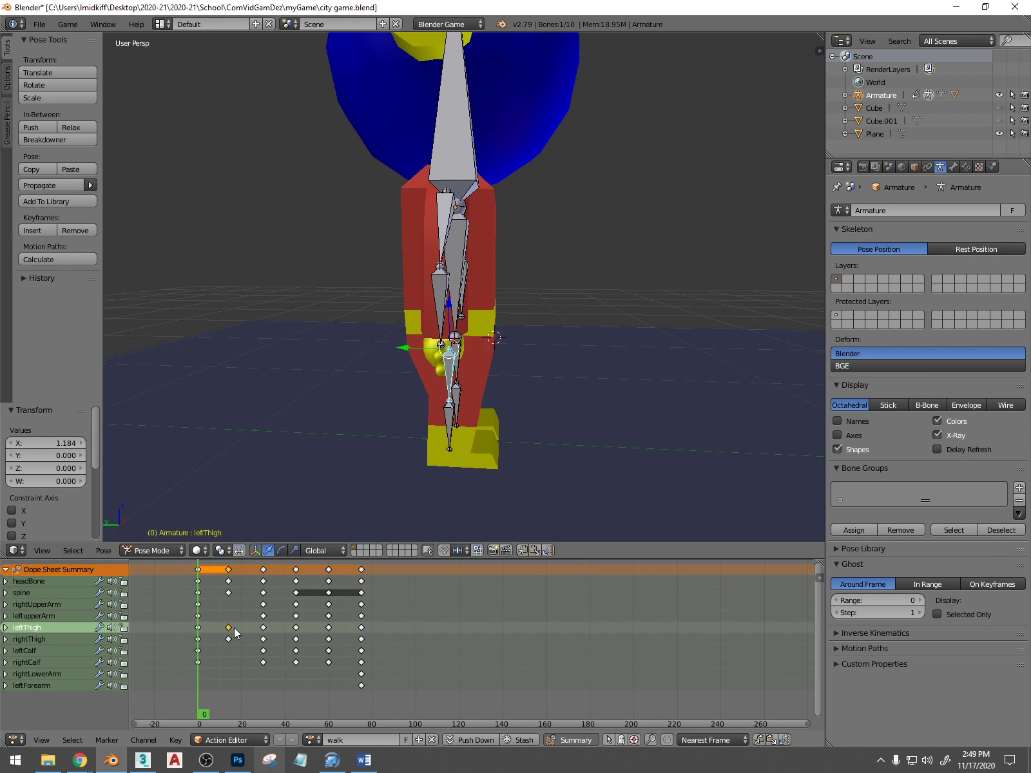
click(230, 572)
right_click(229, 570)
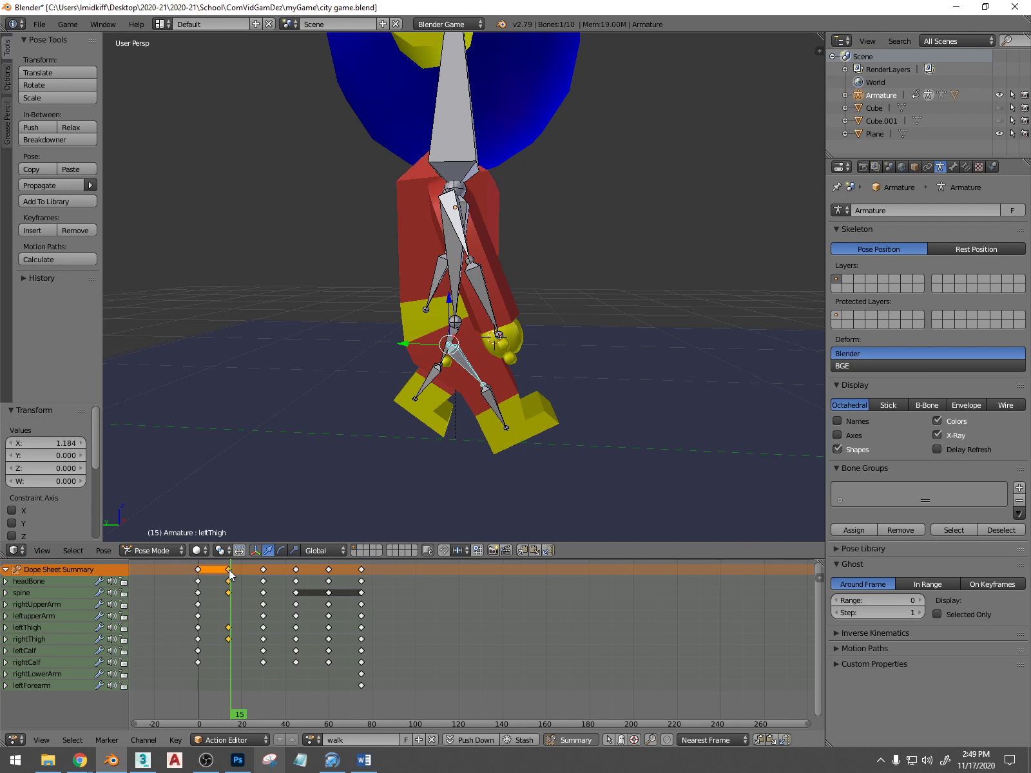
key(x)
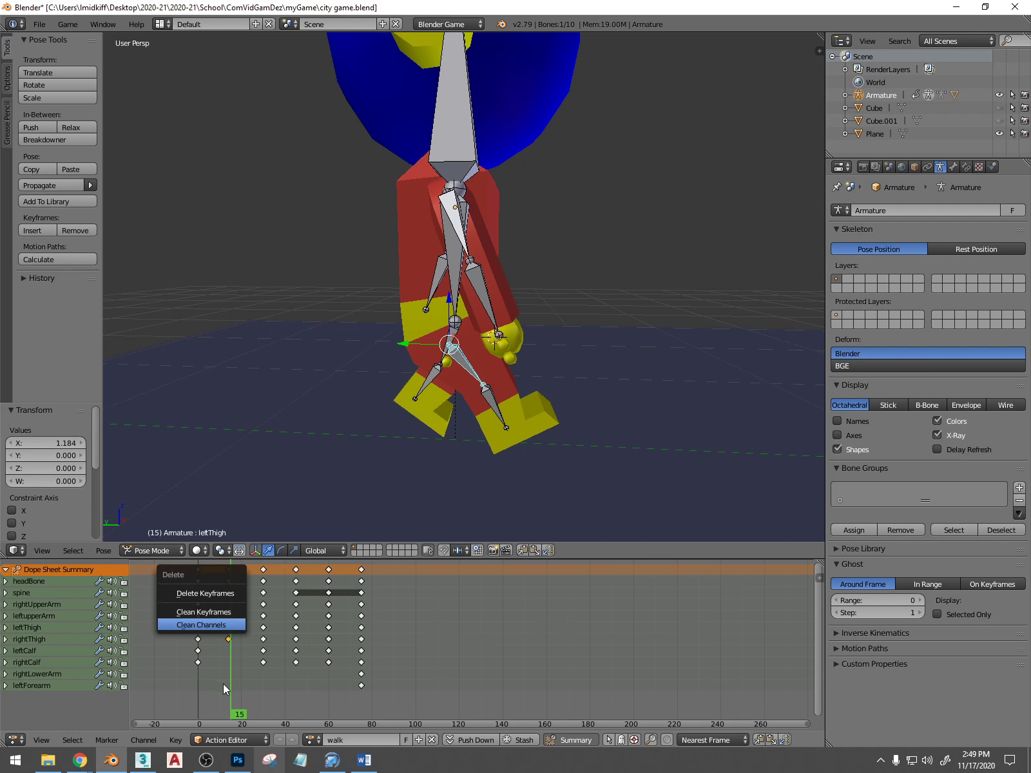
click(213, 594)
drag(241, 701, 210, 691)
Move all bones' keyframes at frames 30, 45, 60 and 75 earlier by 17 frames
click(260, 569)
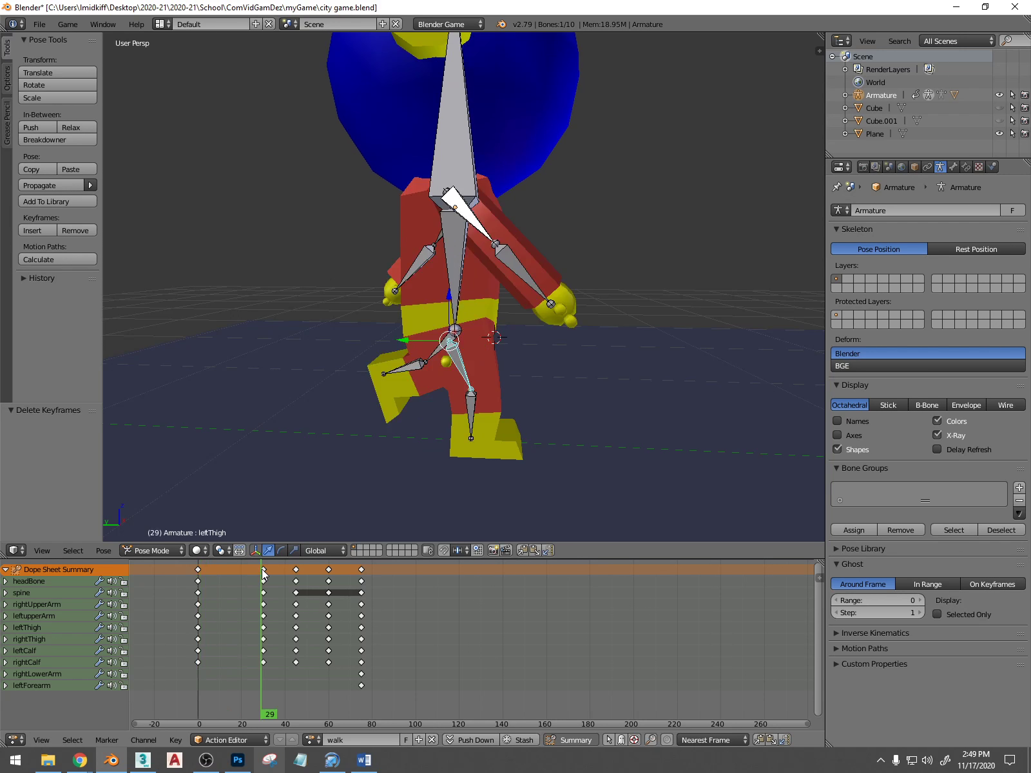
shift+click(295, 571)
shift+right_click(362, 572)
key(g)
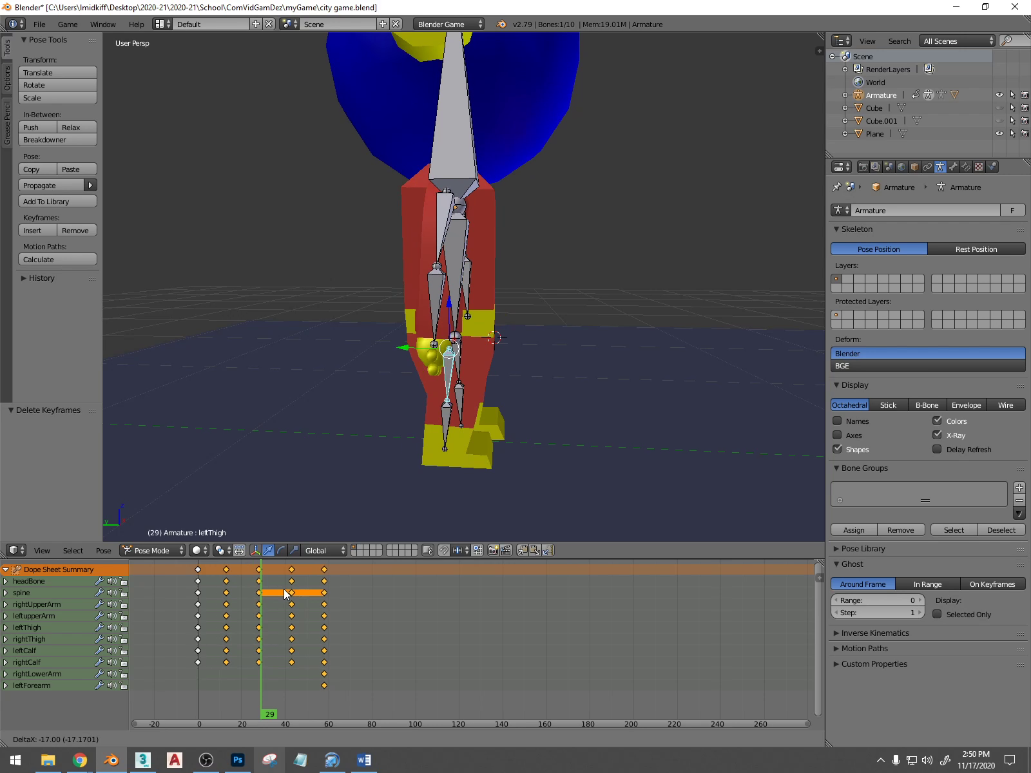
click(286, 593)
Shift the selected keyframes 2 frames later so they sit at frames 15, 30, 45 and 60
mouse_move(280, 696)
mouse_down()
mouse_move(177, 701)
mouse_move(321, 707)
mouse_move(291, 704)
mouse_up()
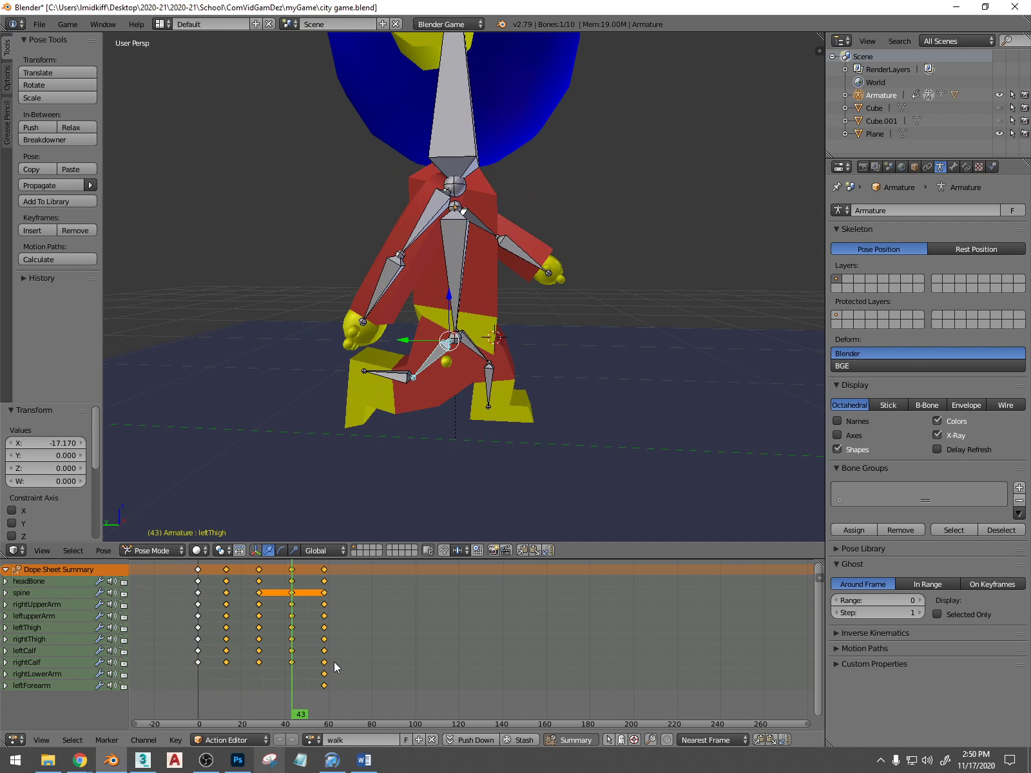
key(g)
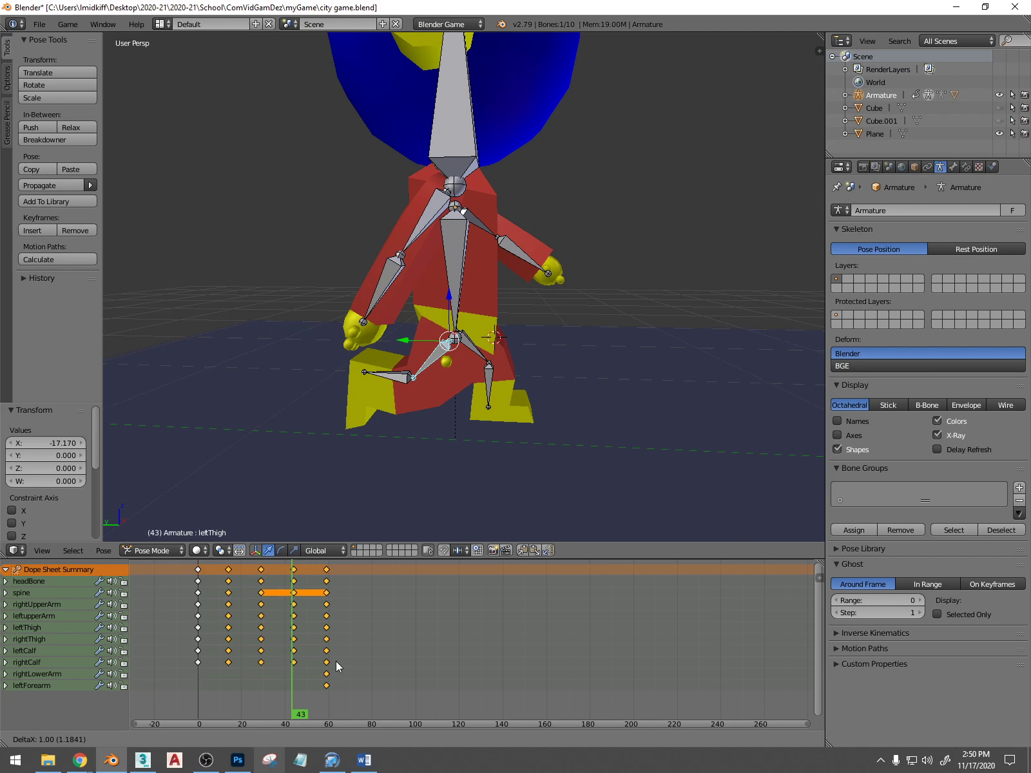
click(337, 662)
Scrub through the retimed walk from frame 0 and examine the character's poses from other angles
scroll(524, 367, down, 3)
middle_drag(524, 367, 394, 381)
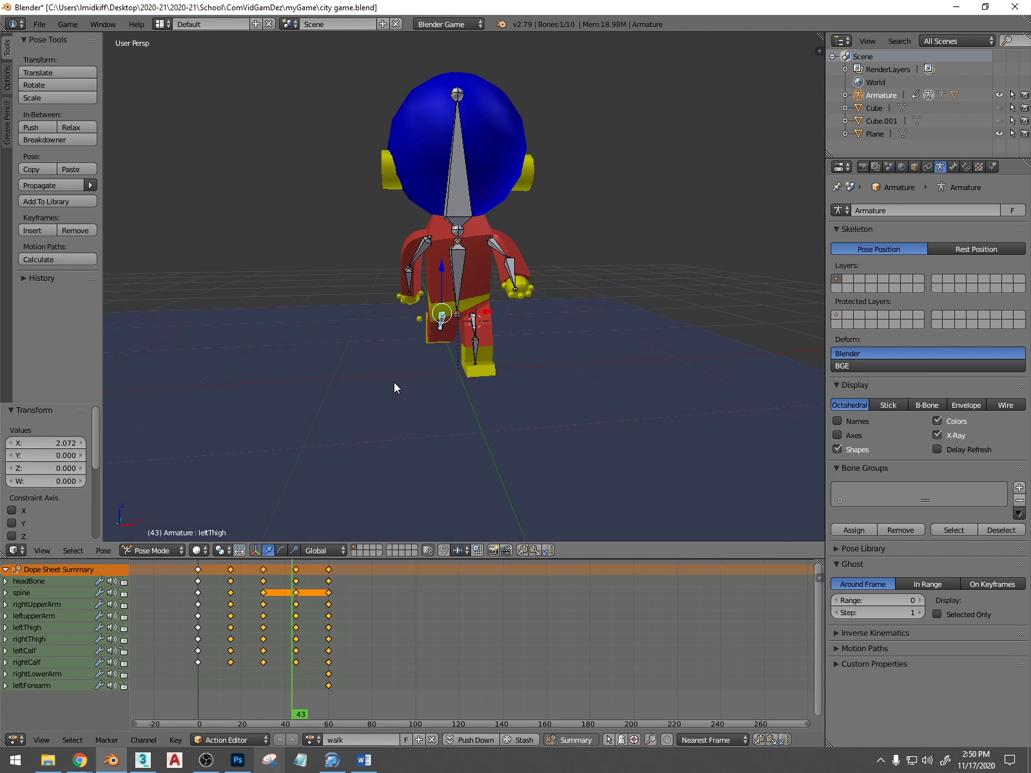
mouse_move(285, 697)
mouse_down()
mouse_move(176, 702)
mouse_move(322, 694)
mouse_move(220, 688)
mouse_move(326, 685)
mouse_move(199, 669)
mouse_move(221, 684)
mouse_move(335, 661)
mouse_move(218, 671)
mouse_move(187, 653)
mouse_move(327, 653)
mouse_move(167, 640)
mouse_up()
mouse_move(458, 319)
middle_down()
mouse_move(564, 329)
mouse_move(350, 324)
middle_up()
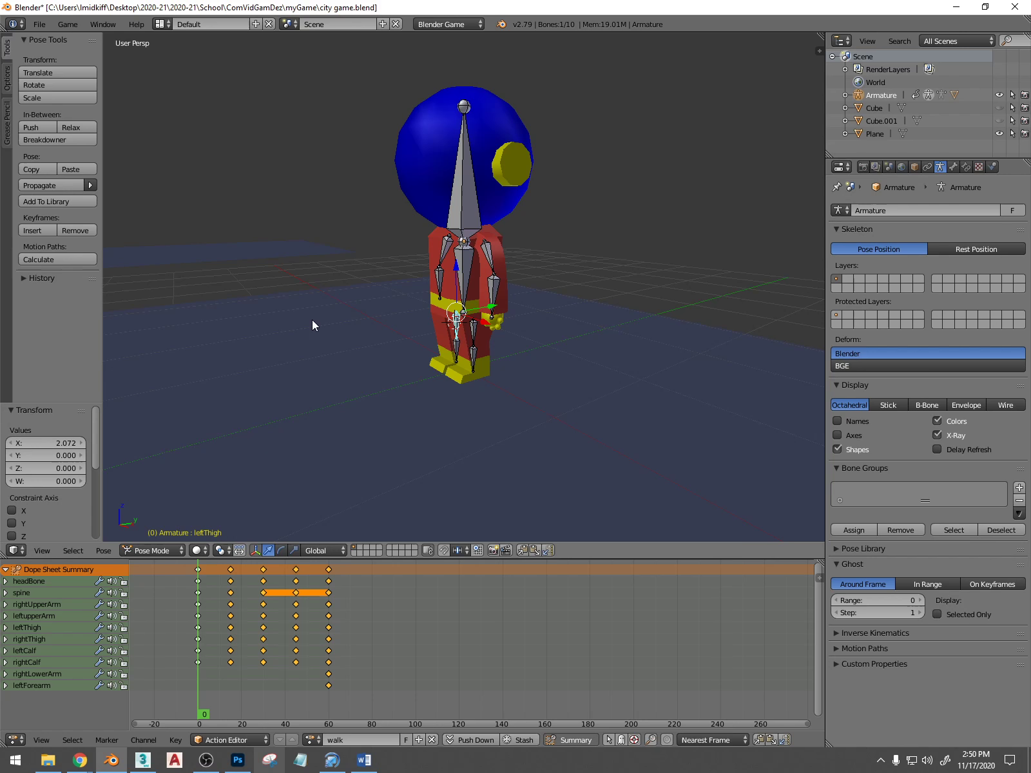
mouse_move(253, 669)
mouse_down()
mouse_move(231, 684)
mouse_move(341, 670)
mouse_move(248, 662)
mouse_up()
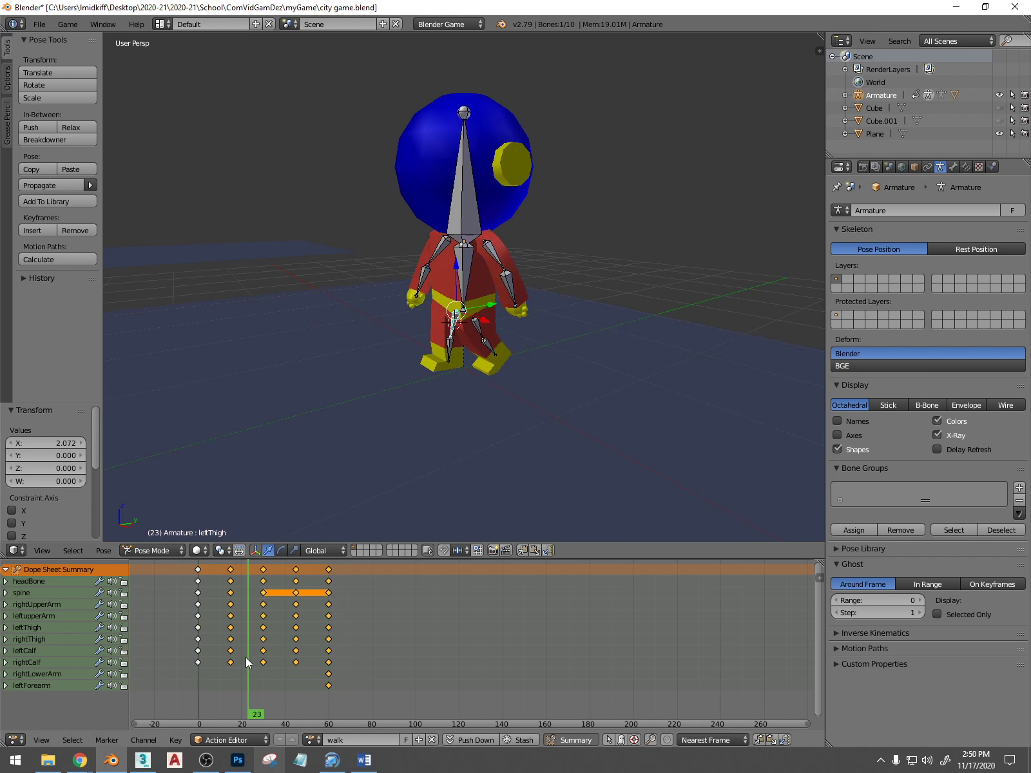
Switch to Chrome, search Google Images in a new tab for "walk cycle drawing" and view the angryanimator.com and Animation 102 drawings
mouse_move(80, 760)
click(445, 679)
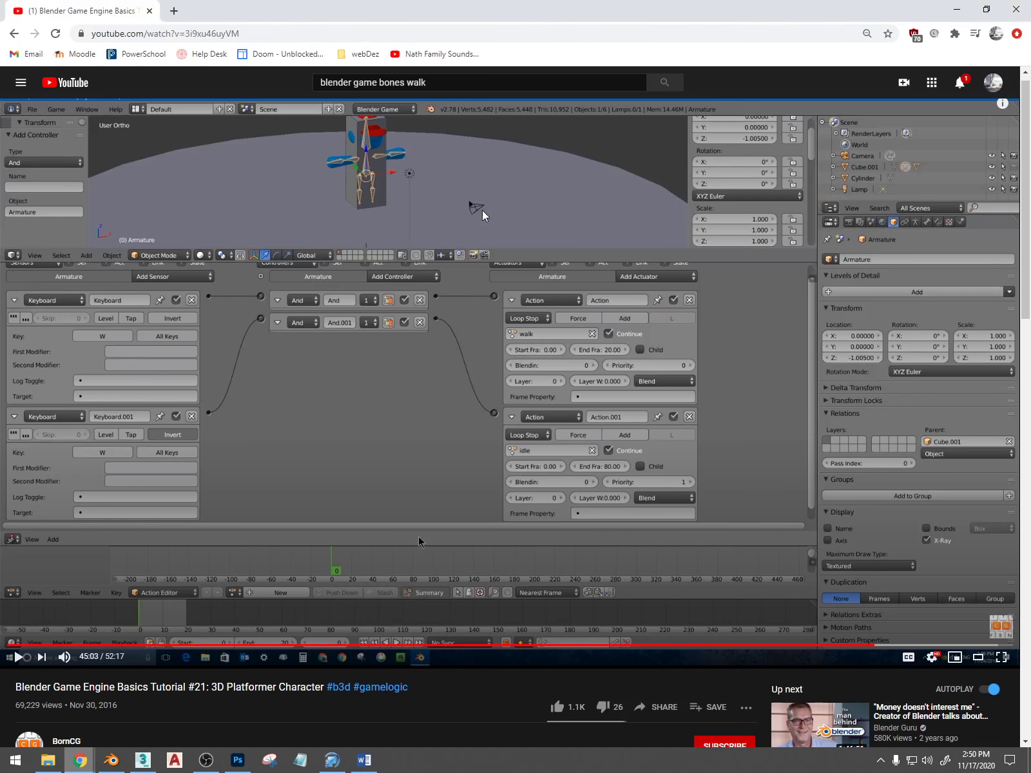
click(174, 12)
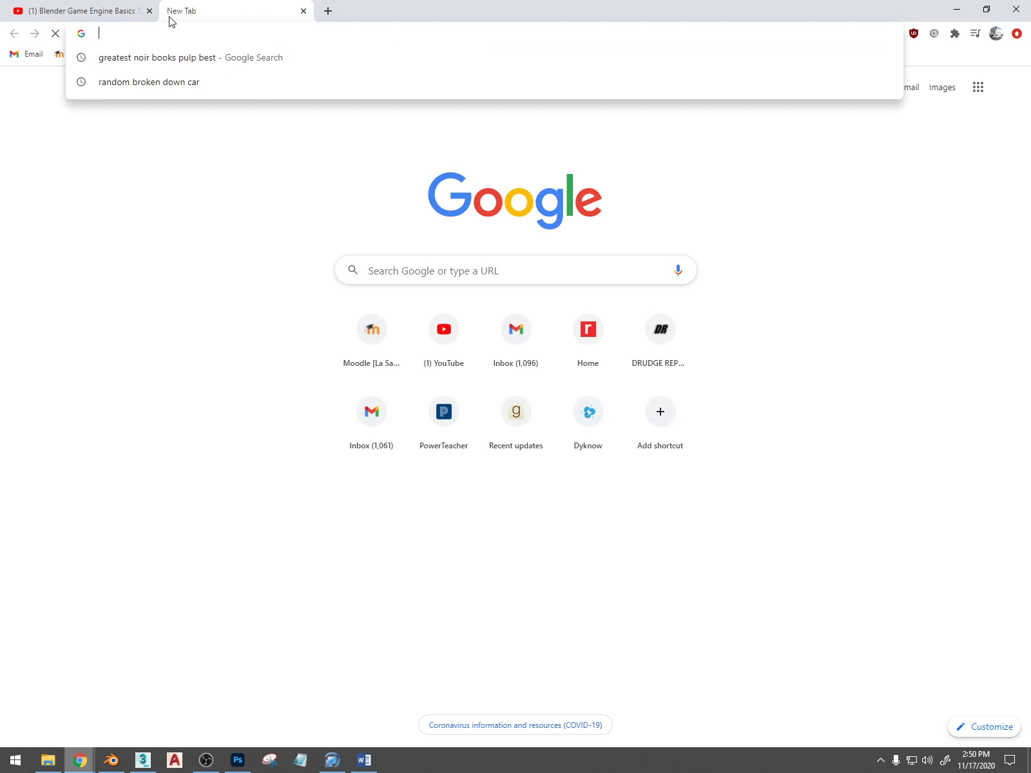
text(walk cycle d)
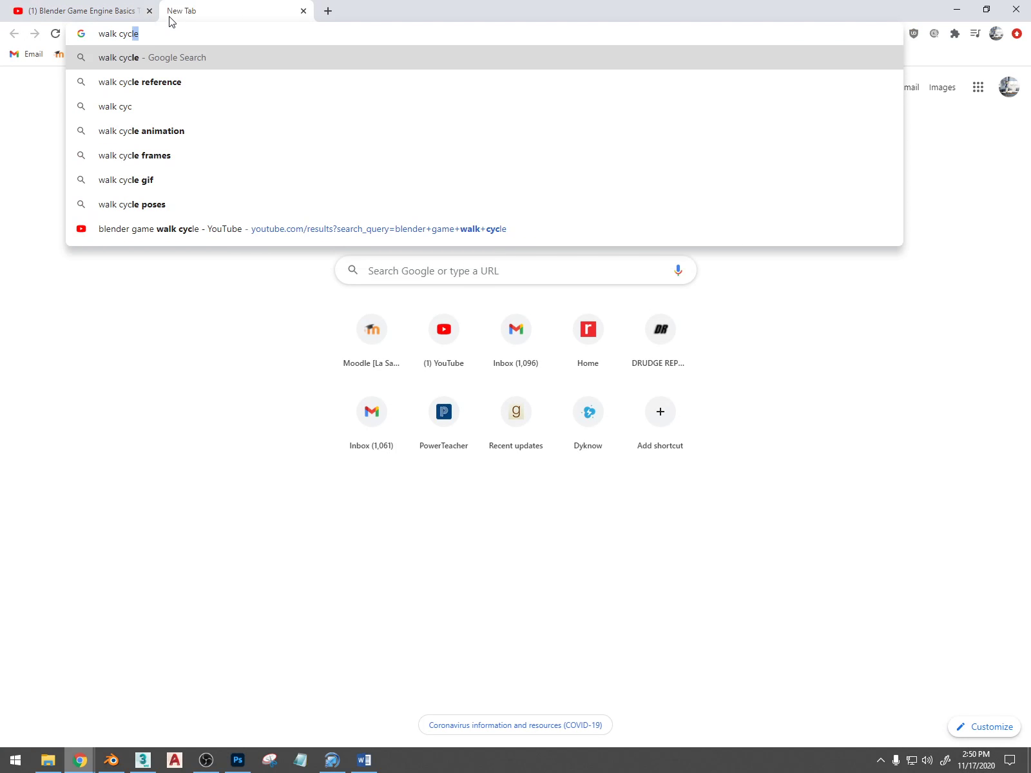
text(rawing)
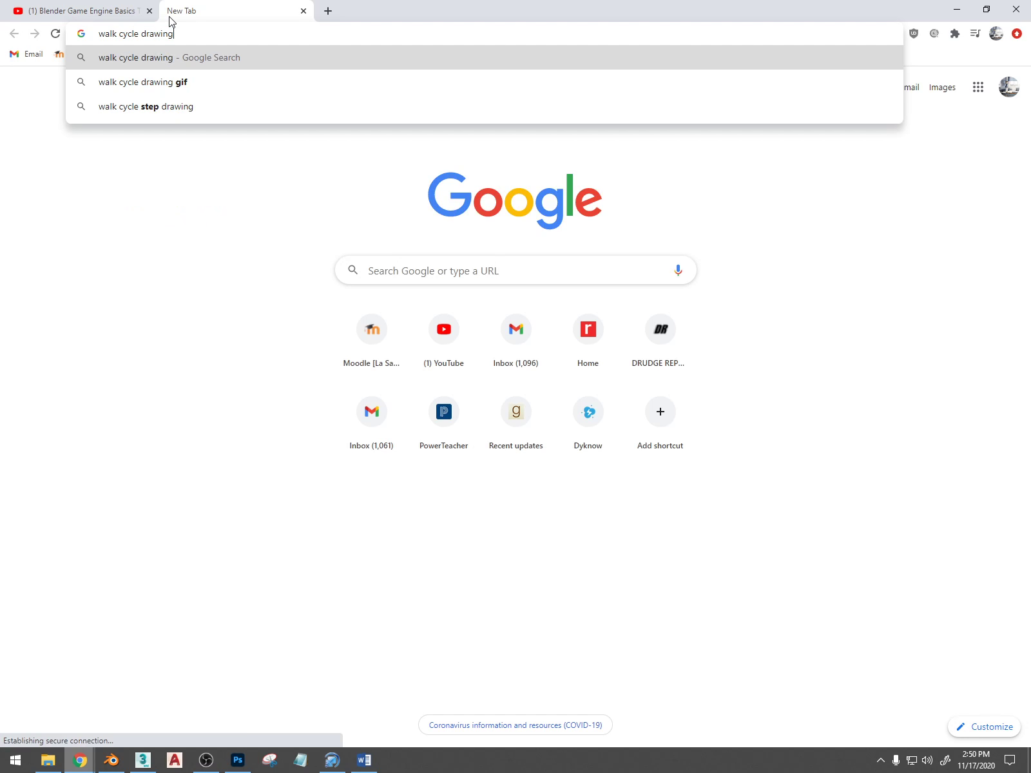
key(Return)
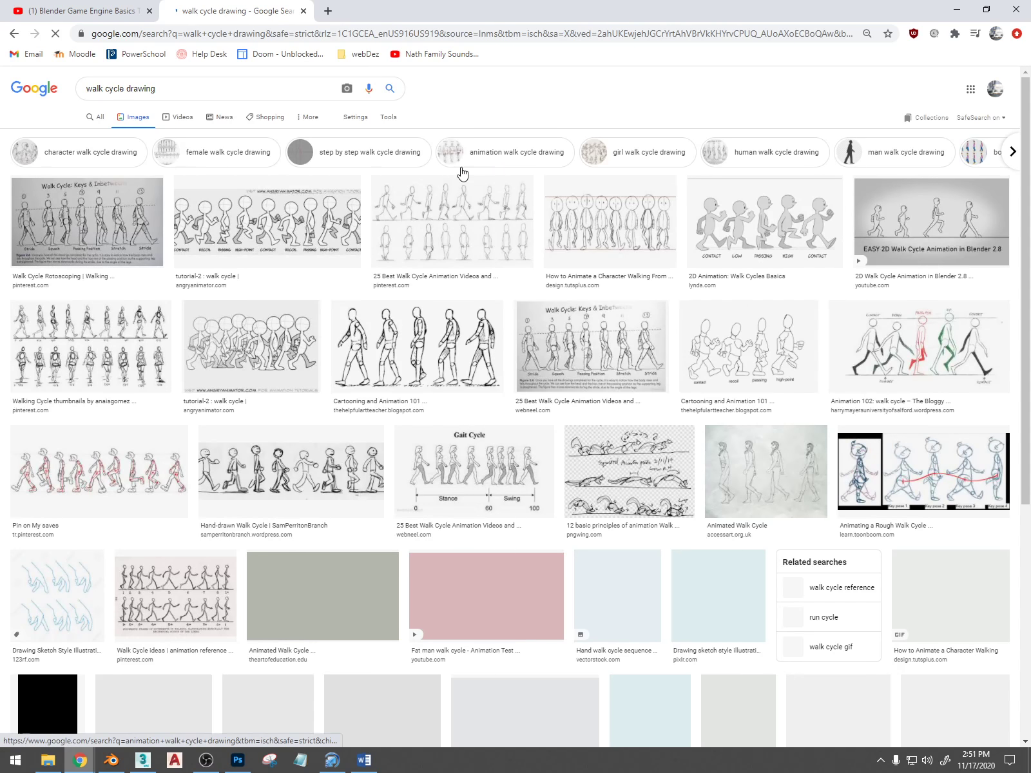
click(264, 223)
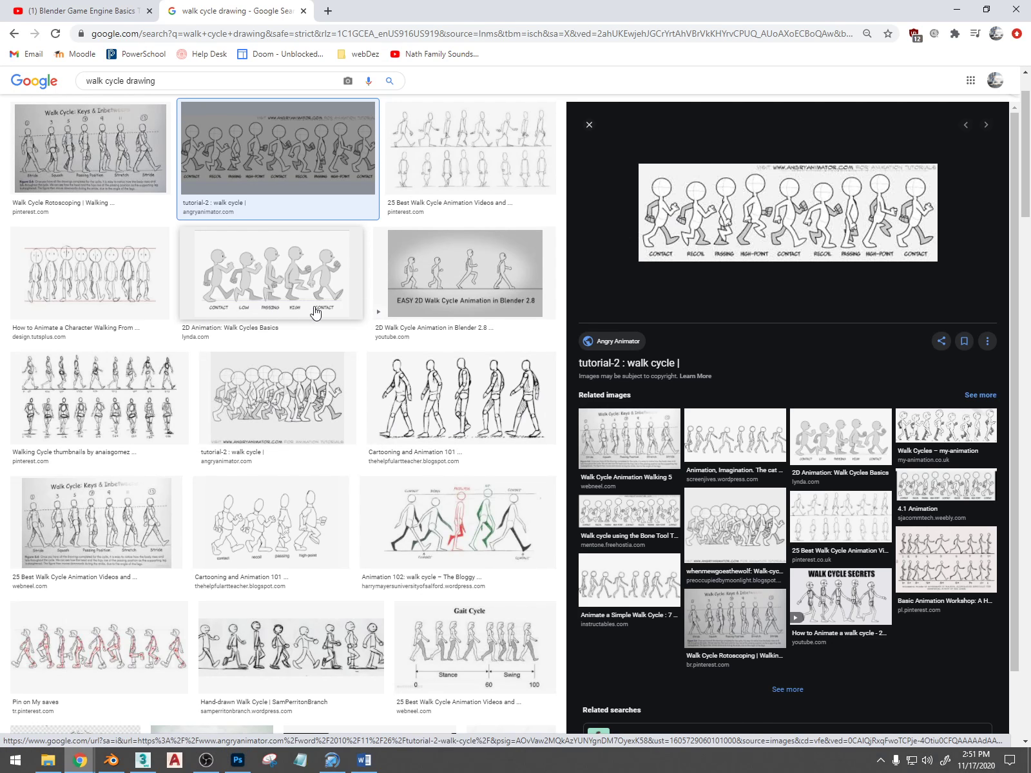
click(495, 524)
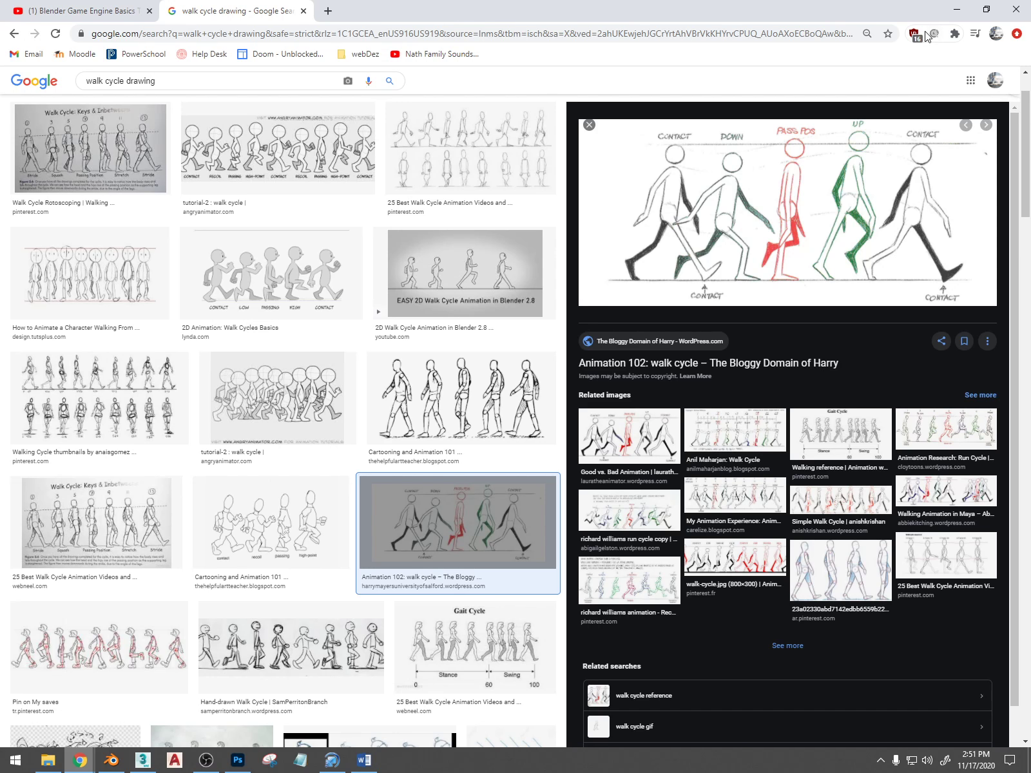
Examine the walk poses around 20:04 and 23:30 of the muted Blender Game Engine tutorial video, pause it and return to Blender
click(71, 11)
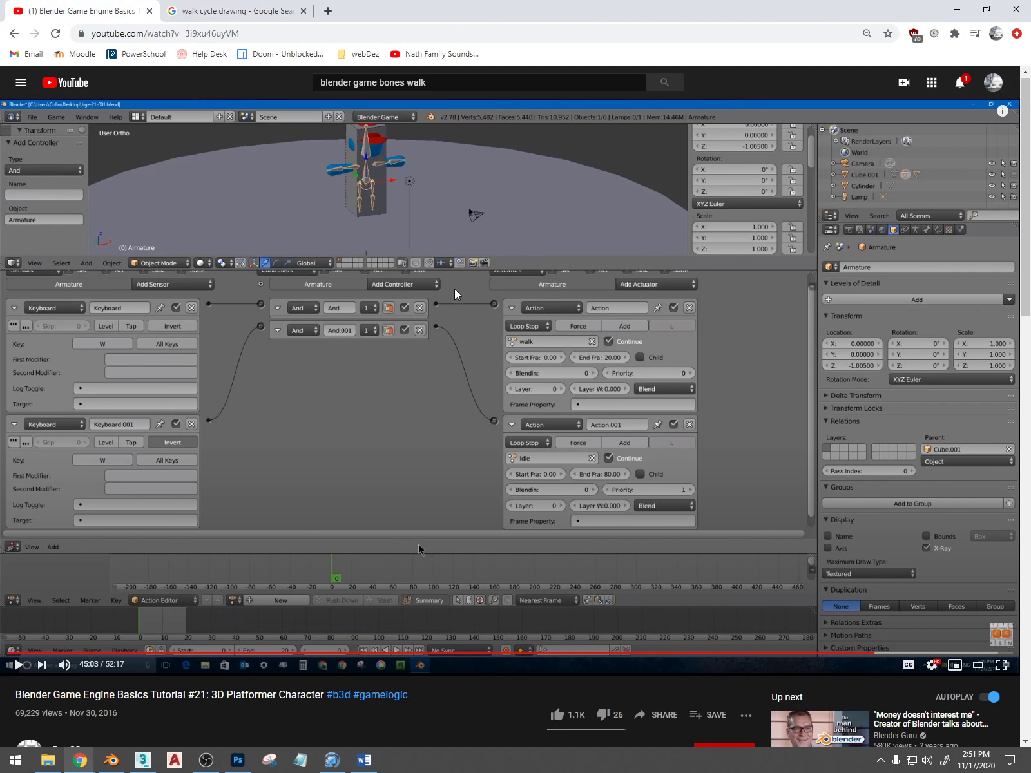
click(395, 656)
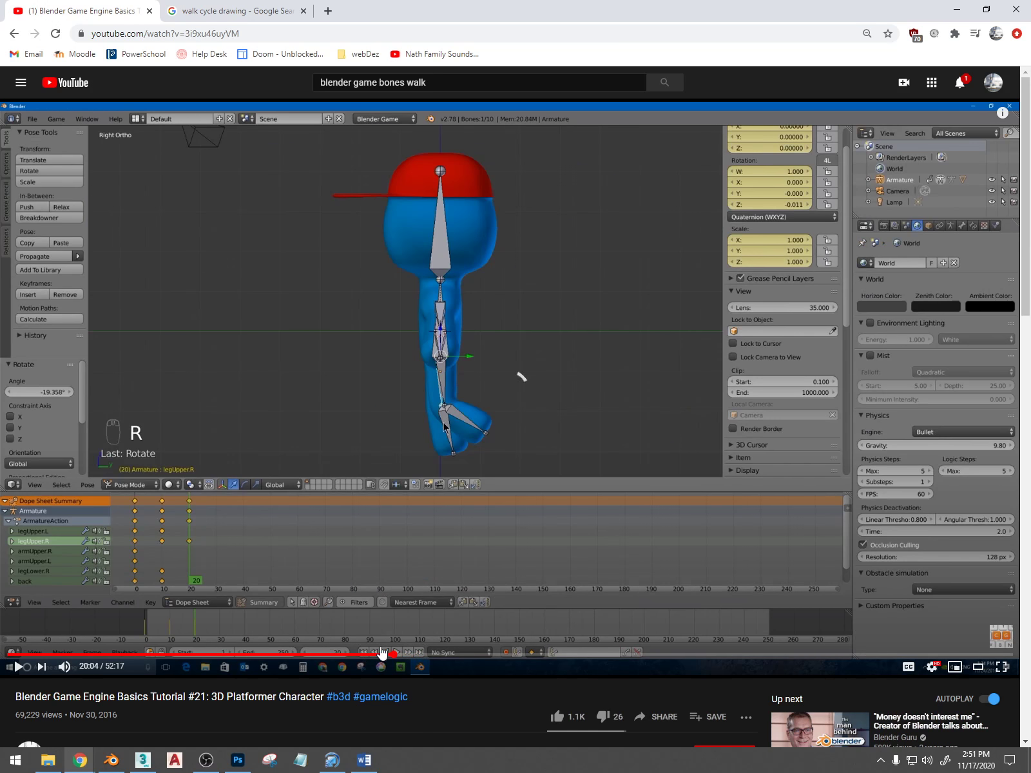
click(64, 667)
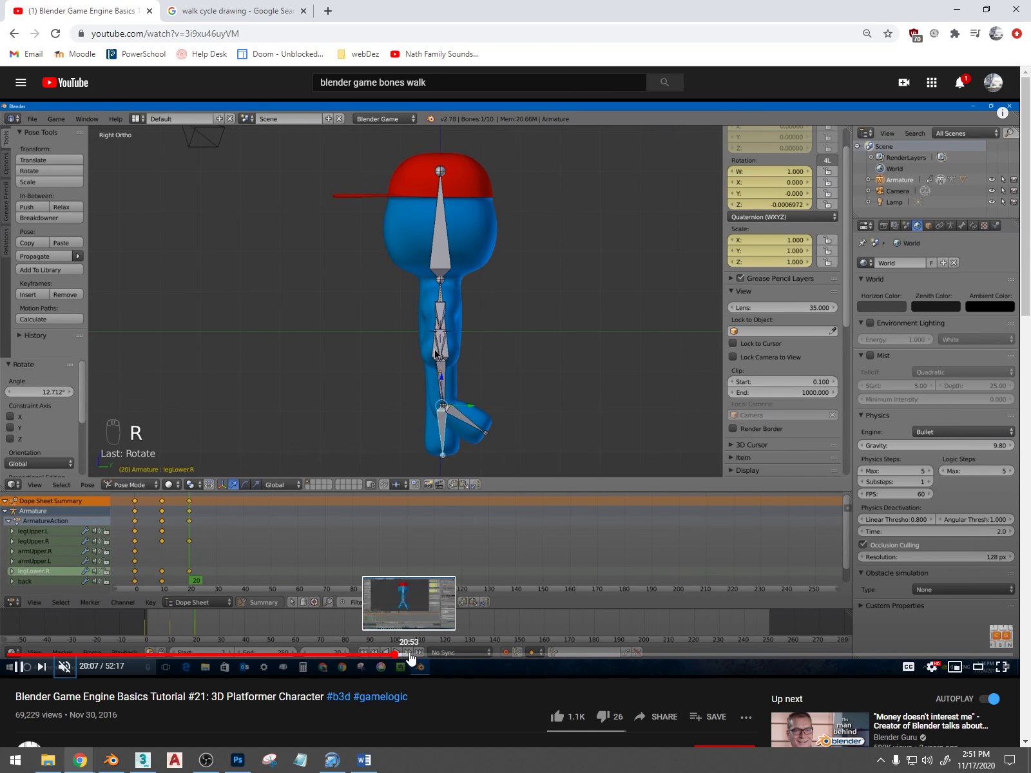
click(456, 657)
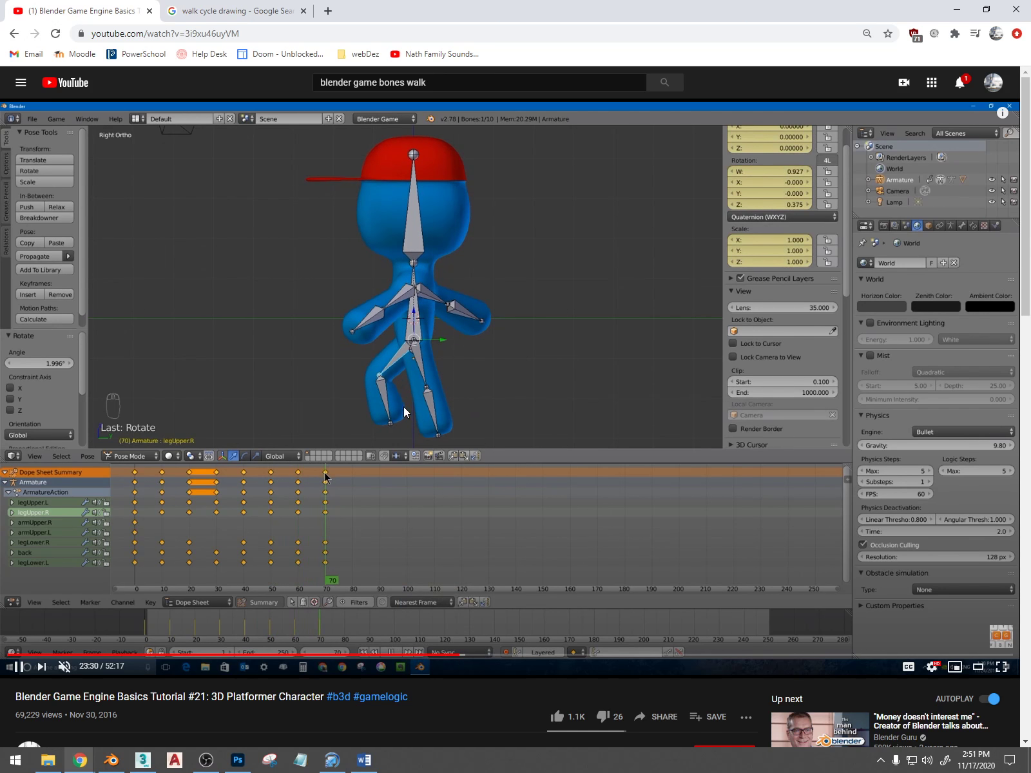
key(space)
click(958, 9)
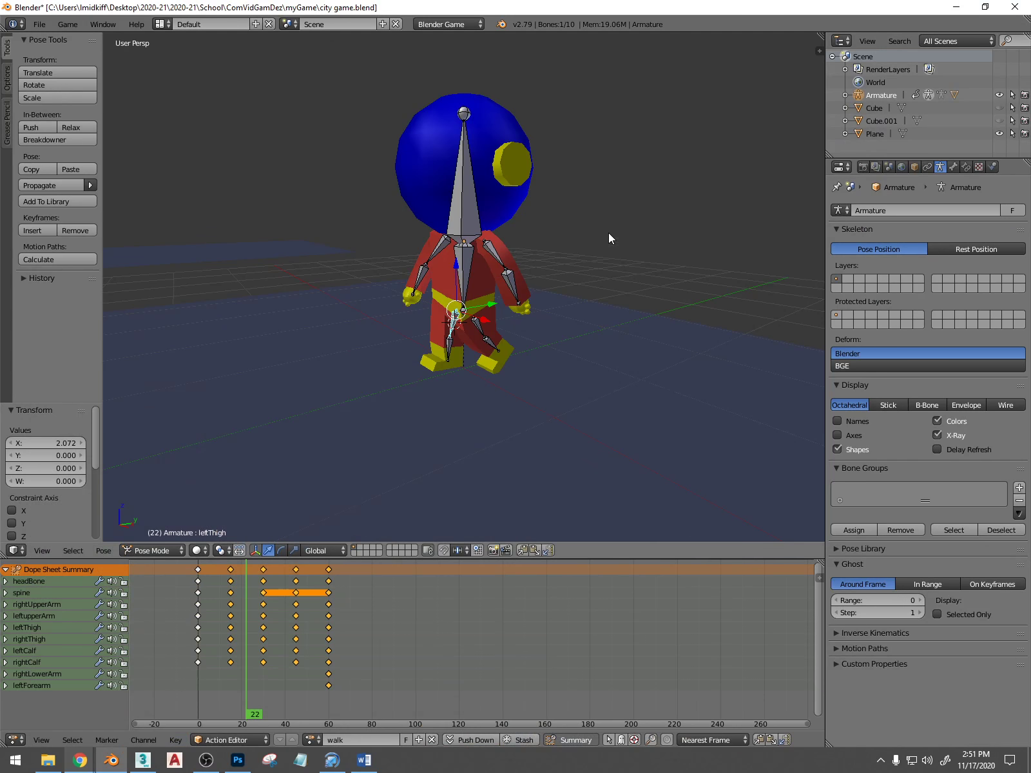
Return to frame 0, protect the walk action with a fake user and unlink it from the armature
middle_drag(446, 385, 529, 378)
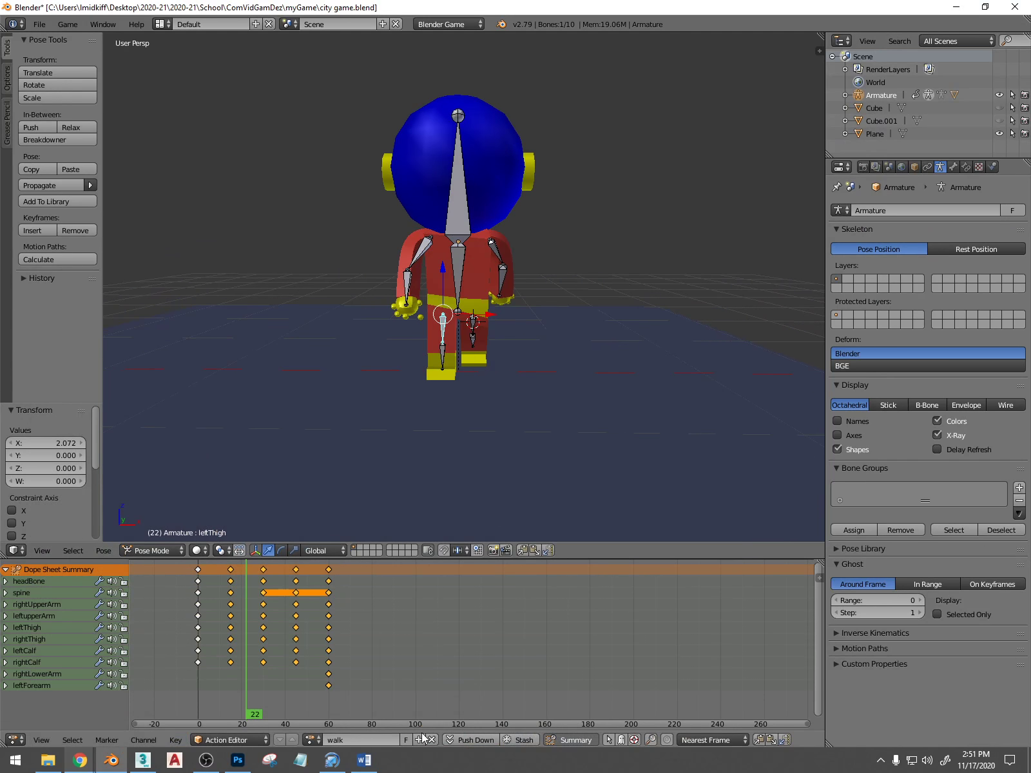
mouse_move(364, 761)
key(alt+a)
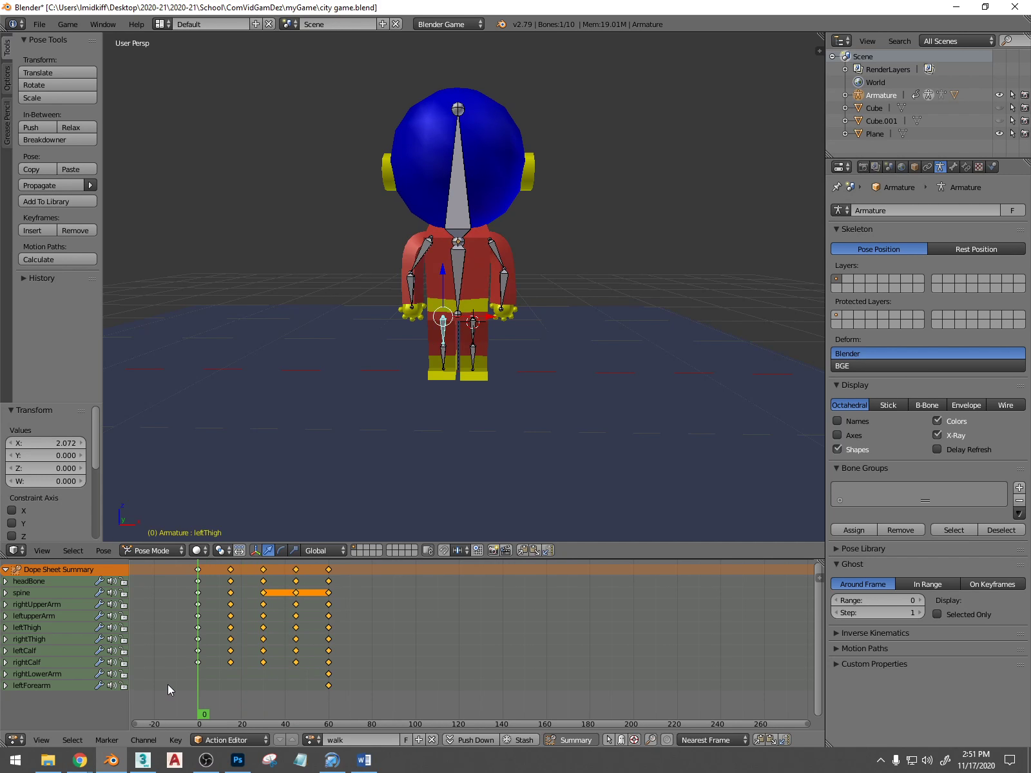
click(406, 739)
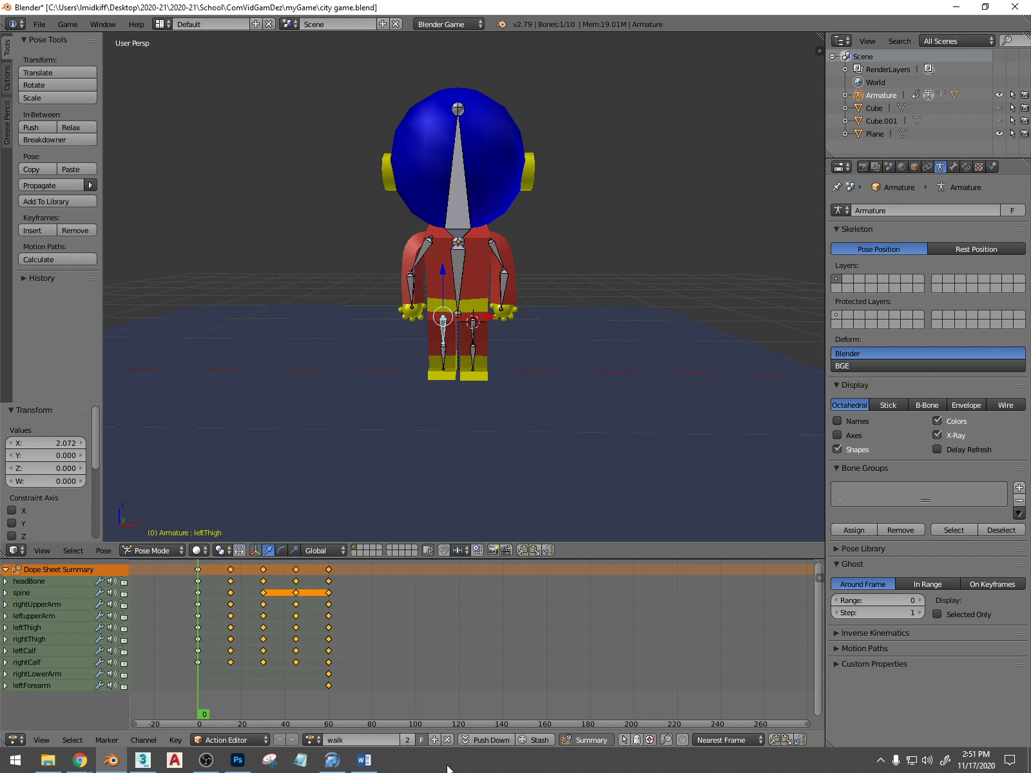
click(447, 743)
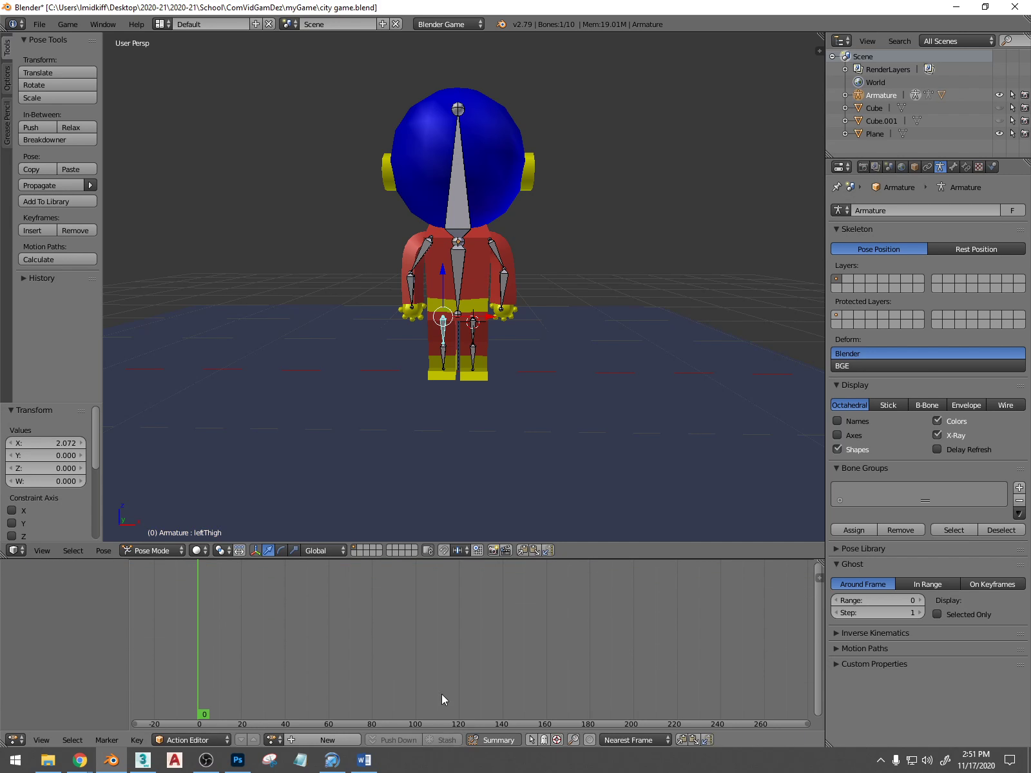
Create a new action for the armature and name it idle
middle_drag(542, 326, 462, 339)
click(321, 741)
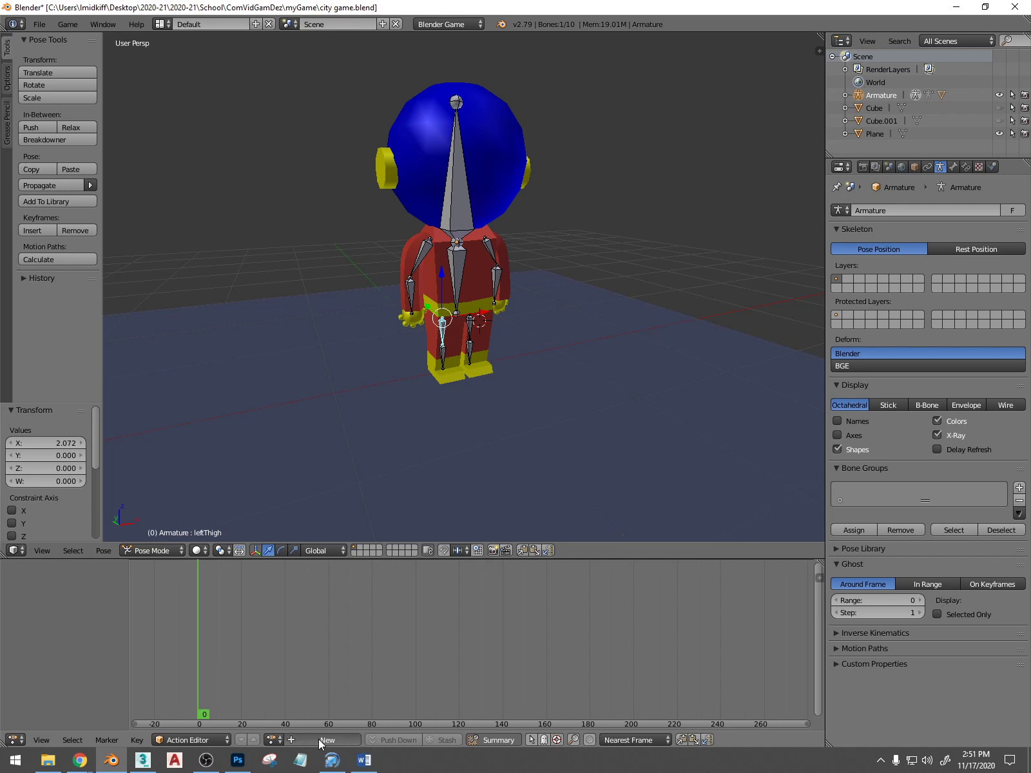
double_click(335, 740)
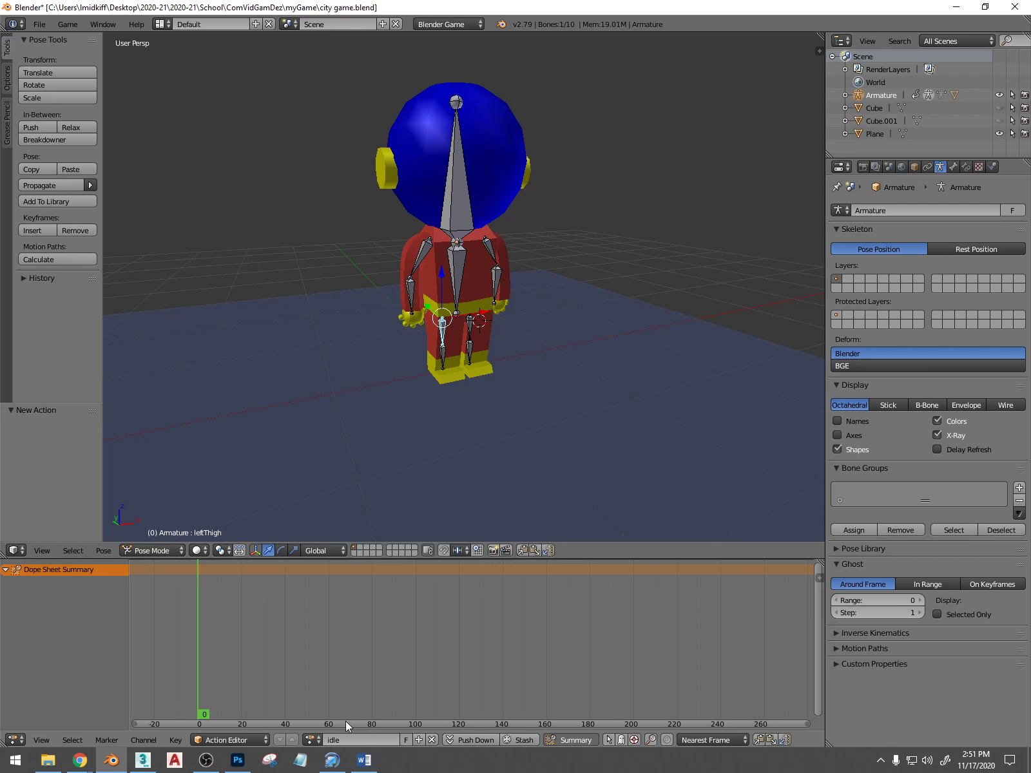
Select all bones and auto-key their unchanged standing pose at frame 0 of the idle action
middle_drag(429, 380, 427, 341)
scroll(465, 274, up, 3)
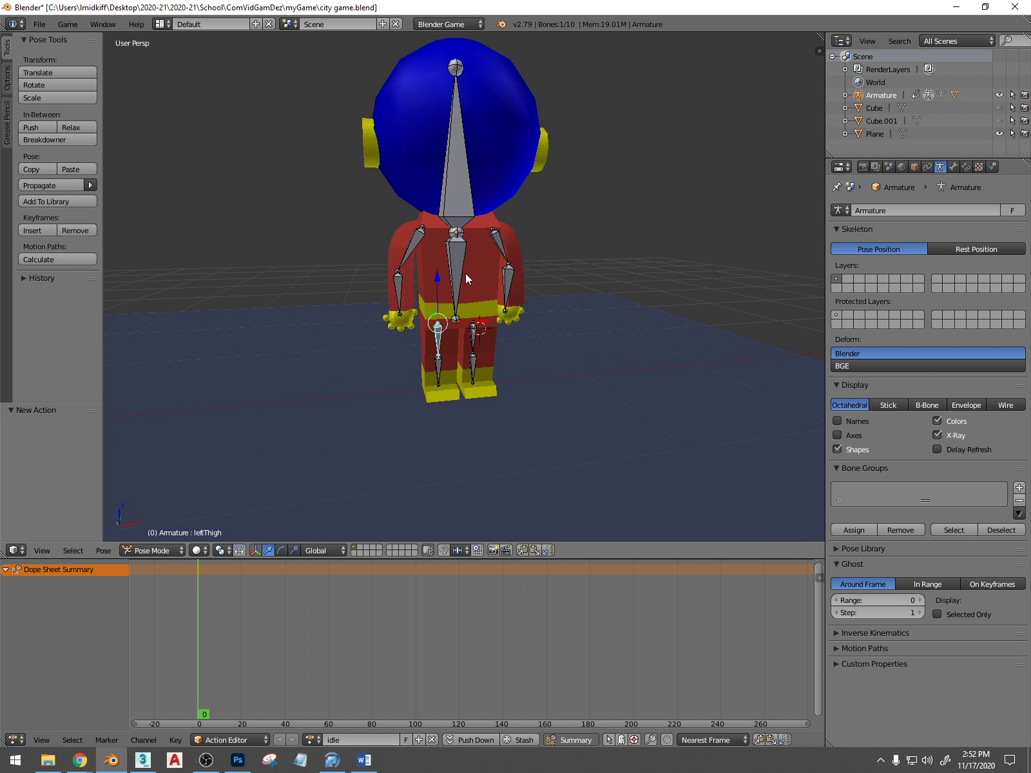
middle_drag(465, 272, 442, 272)
scroll(449, 286, down, 2)
scroll(442, 271, up, 1)
right_click(463, 261)
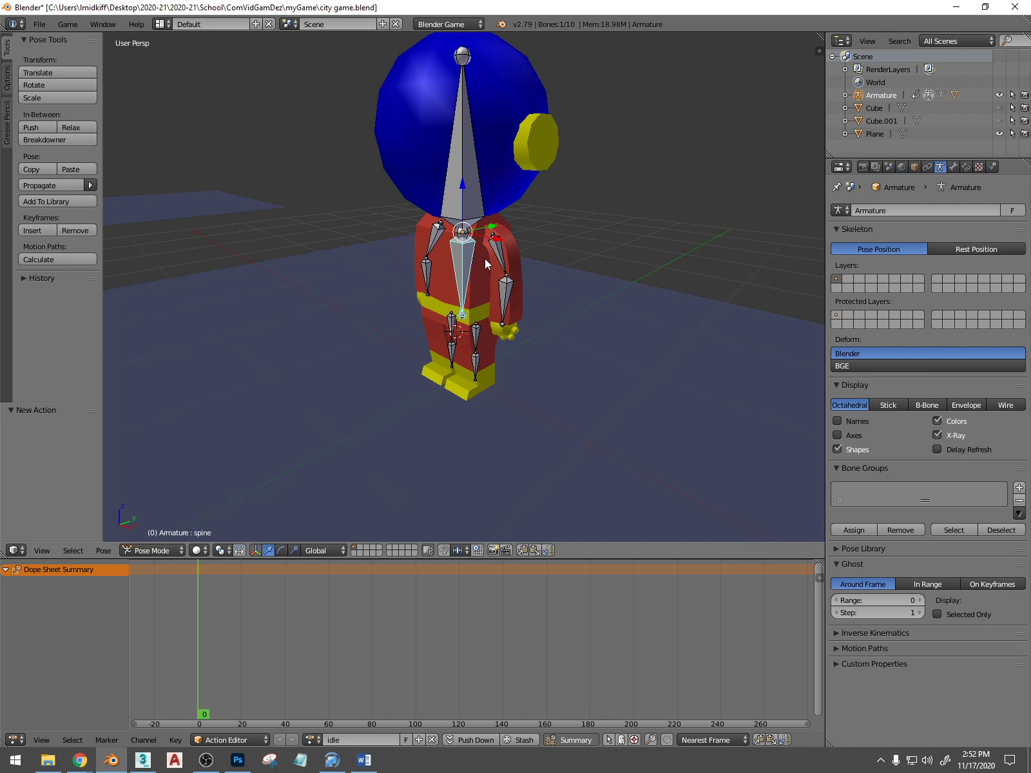
key(a)
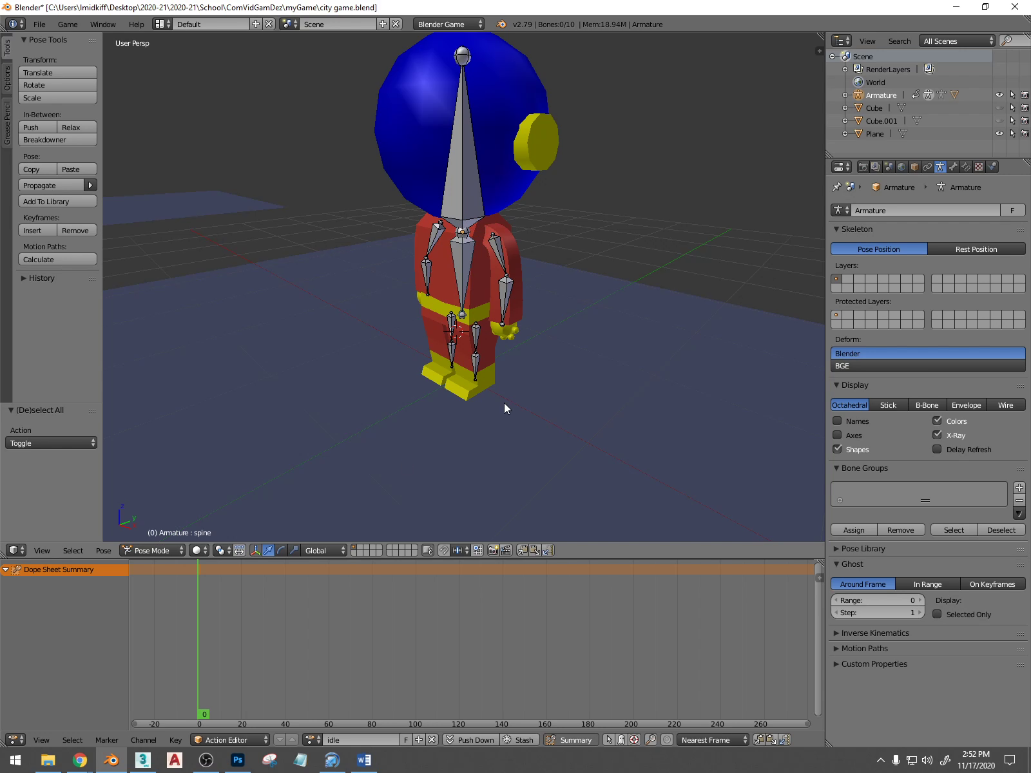
key(g)
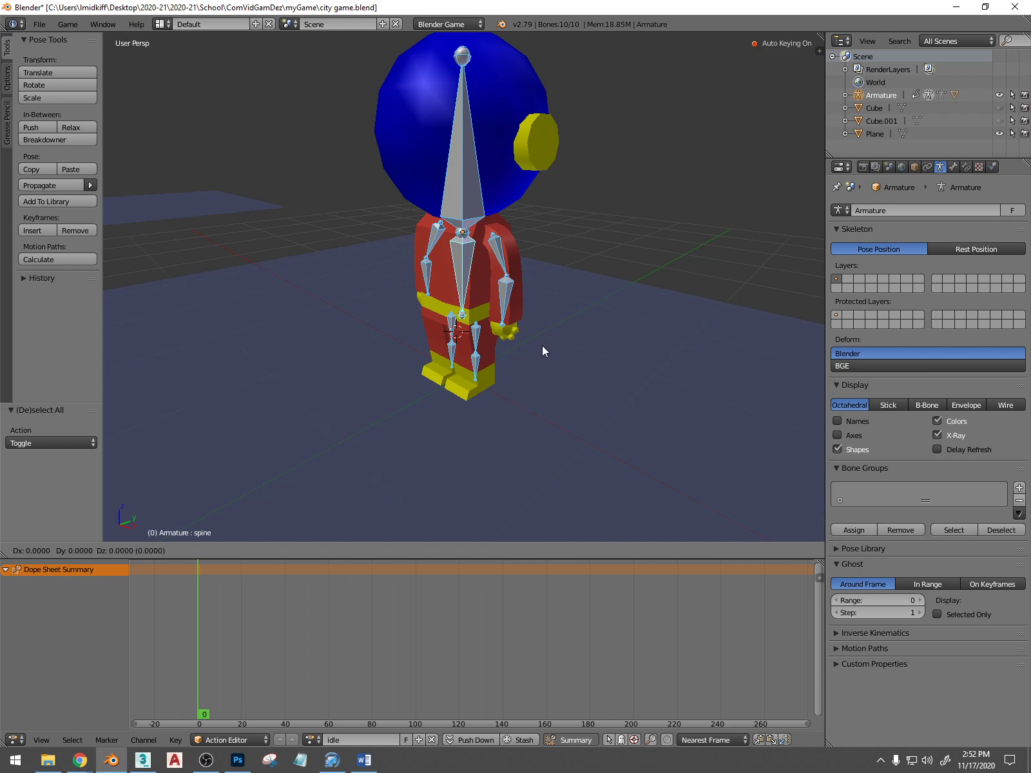
click(542, 345)
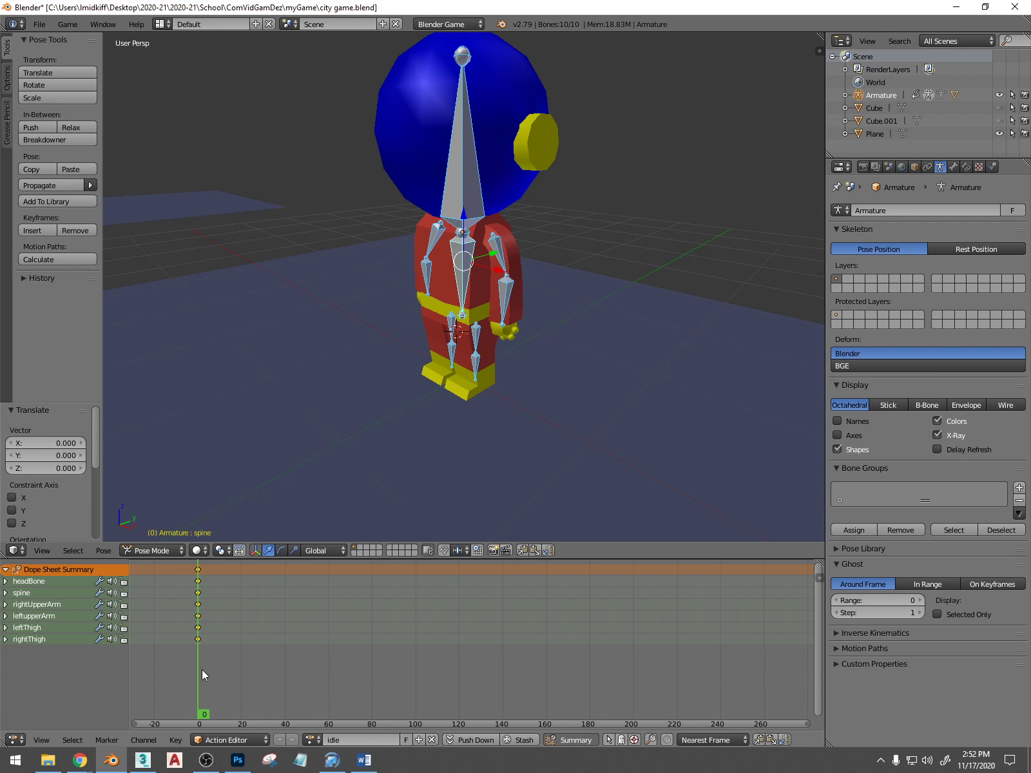
Duplicate the idle action's frame 0 keyframes to frame 60
mouse_move(201, 669)
mouse_down()
mouse_move(240, 667)
mouse_move(216, 667)
mouse_up()
key(shift+d)
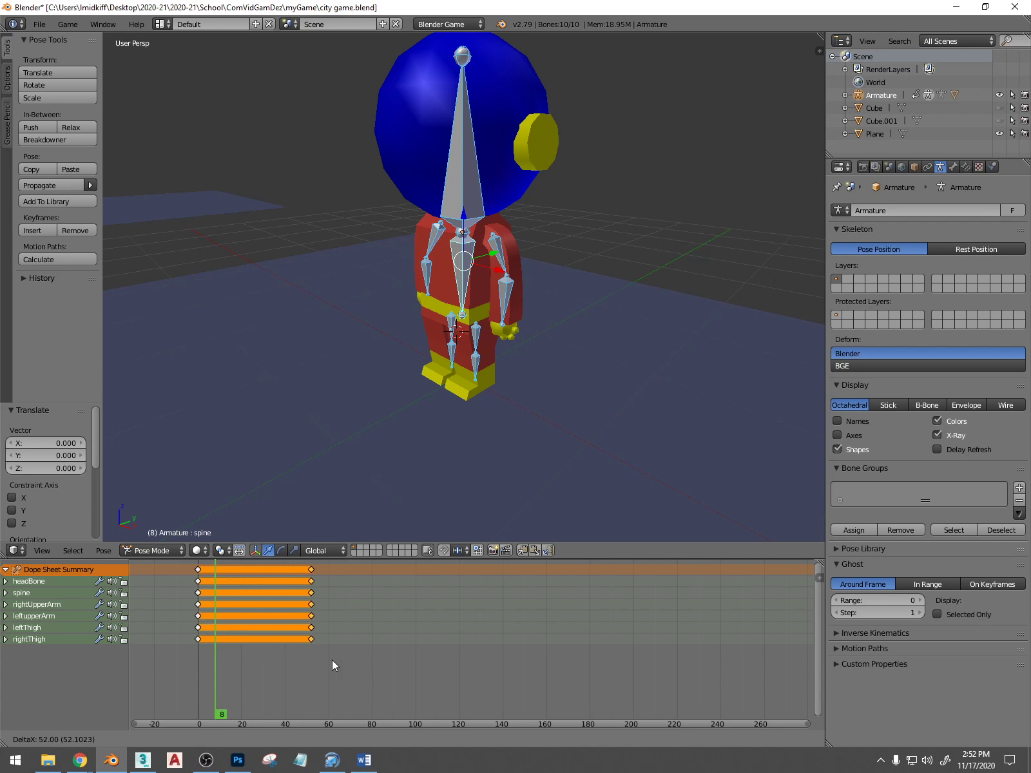
click(348, 659)
At frame 19, rotate only the head bone about 4.4° around the global Y axis to key a head tilt
drag(272, 651, 241, 671)
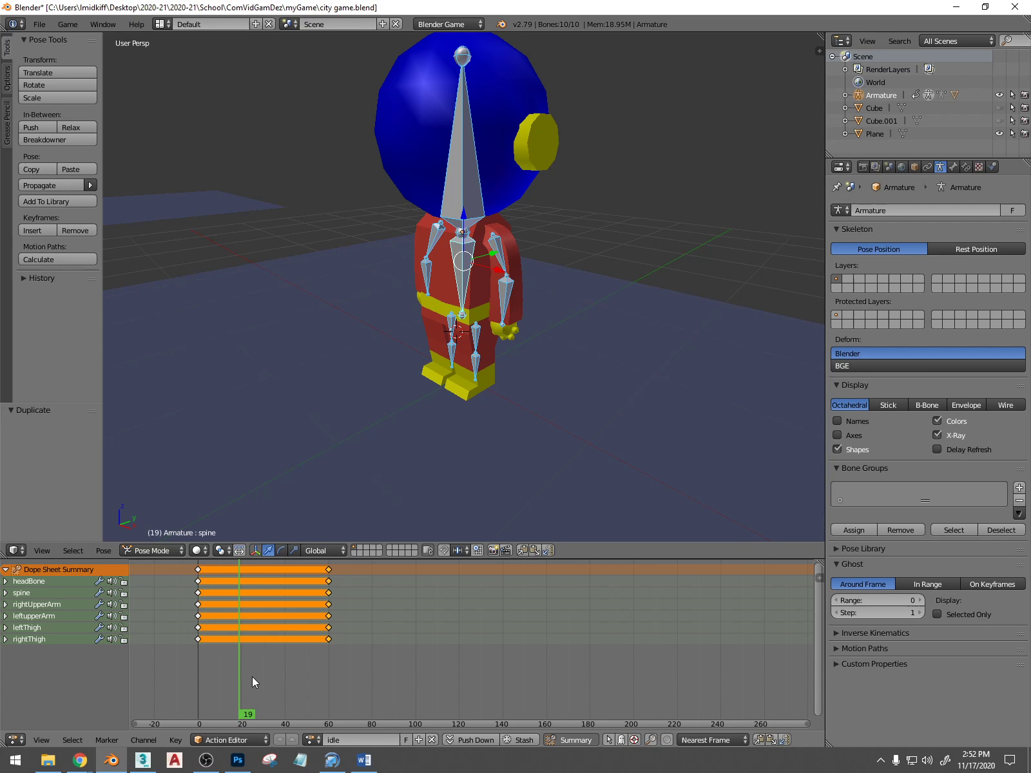
key(a)
key(a)
key(a)
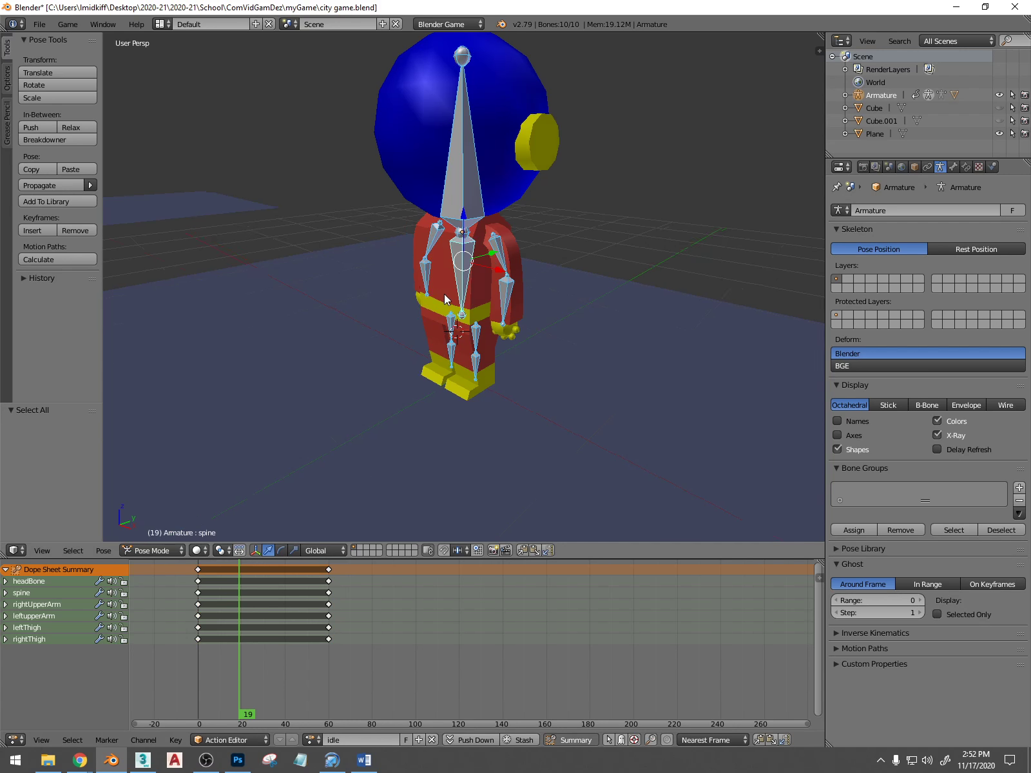
middle_drag(444, 295, 490, 259)
right_click(460, 206)
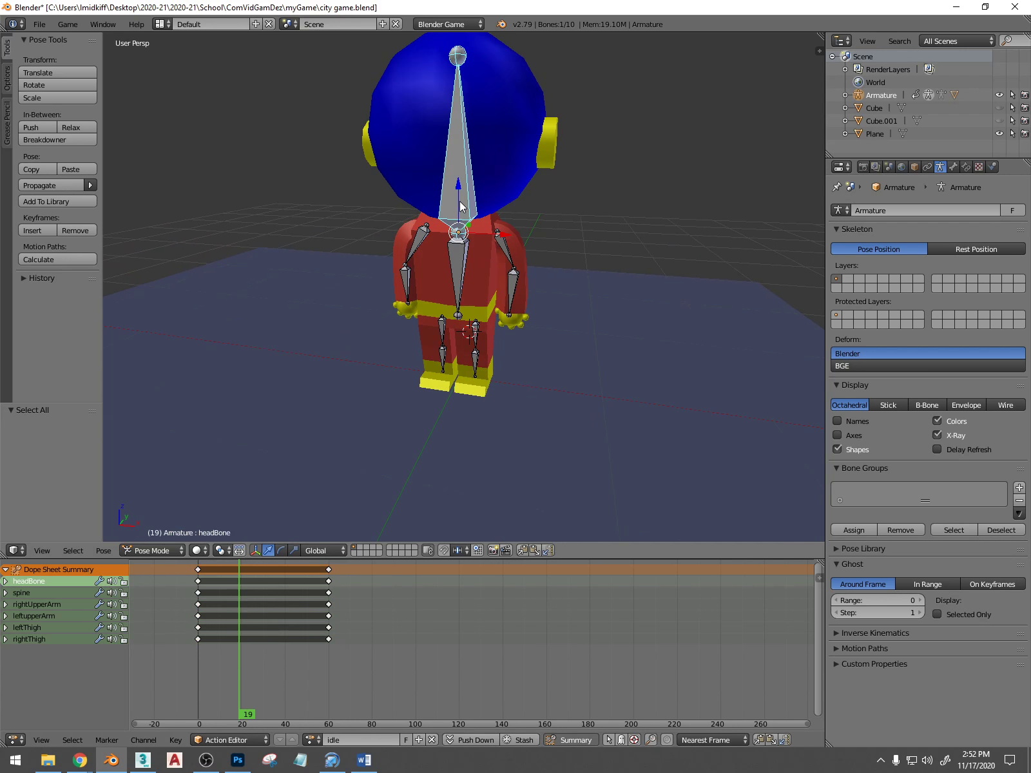
middle_drag(461, 206, 414, 204)
key(r)
key(y)
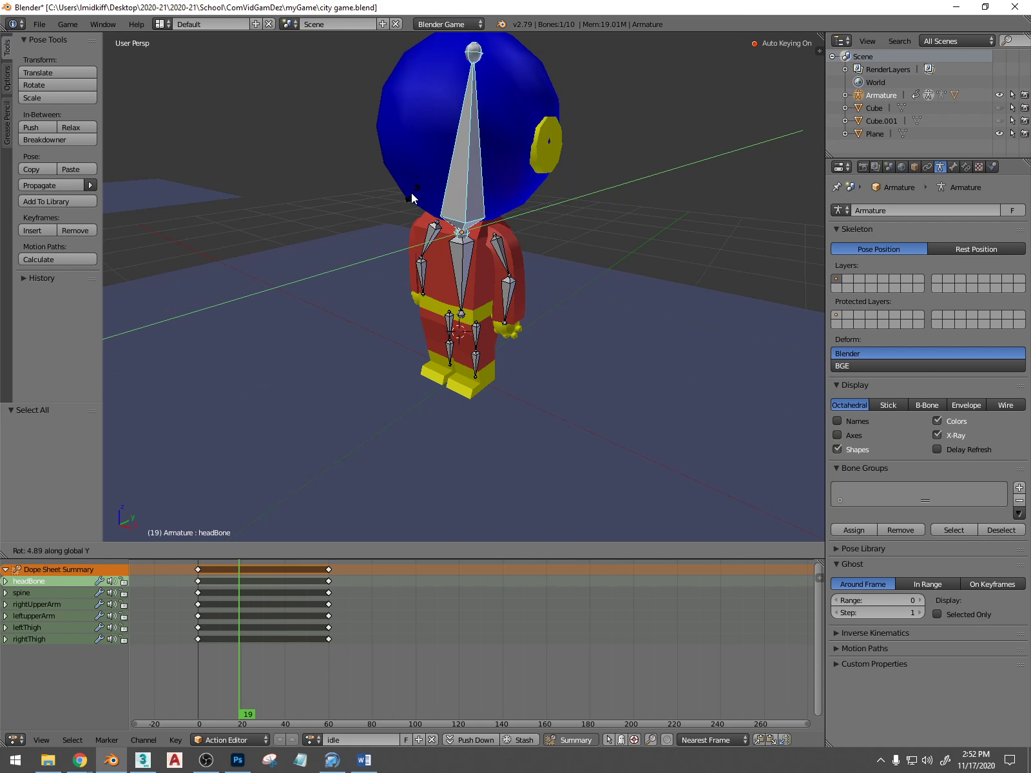
click(413, 193)
middle_drag(405, 274, 375, 325)
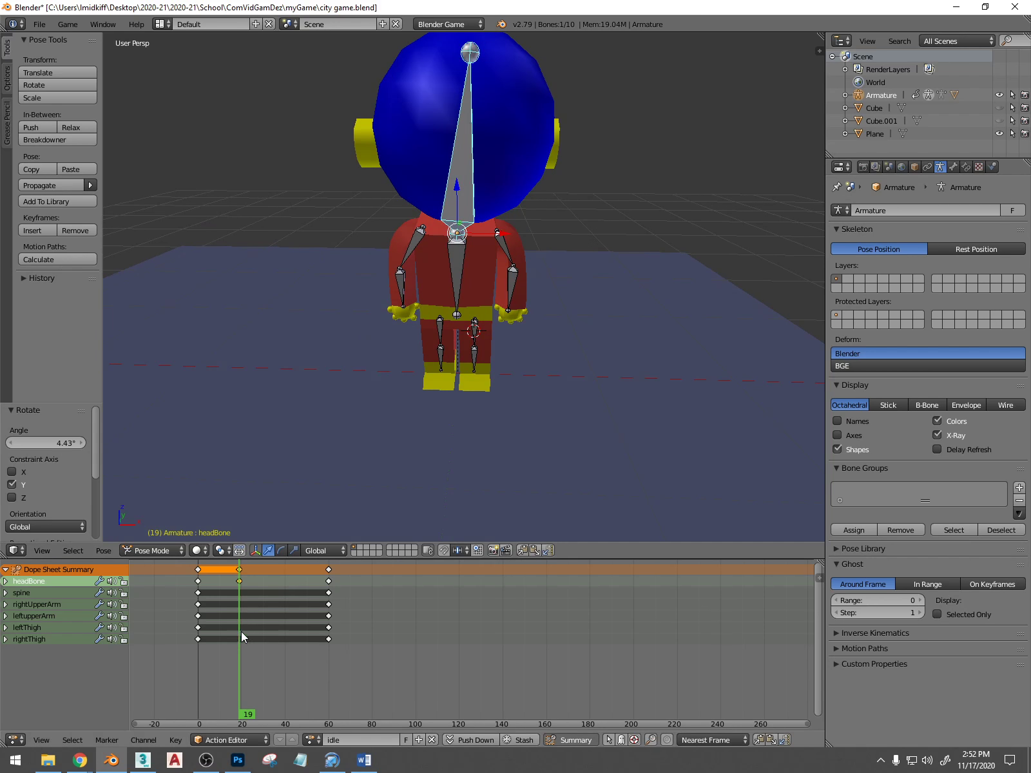
Move the head bone's tilt keyframe from frame 19 to frame 20
drag(243, 631, 286, 634)
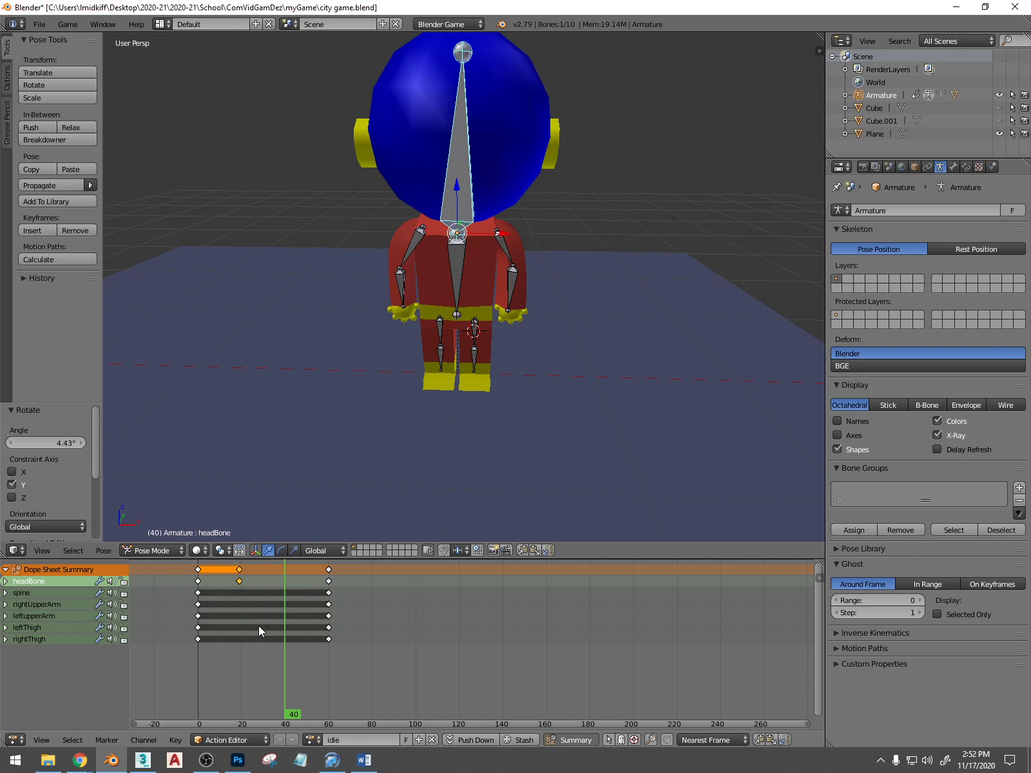
key(g)
click(239, 582)
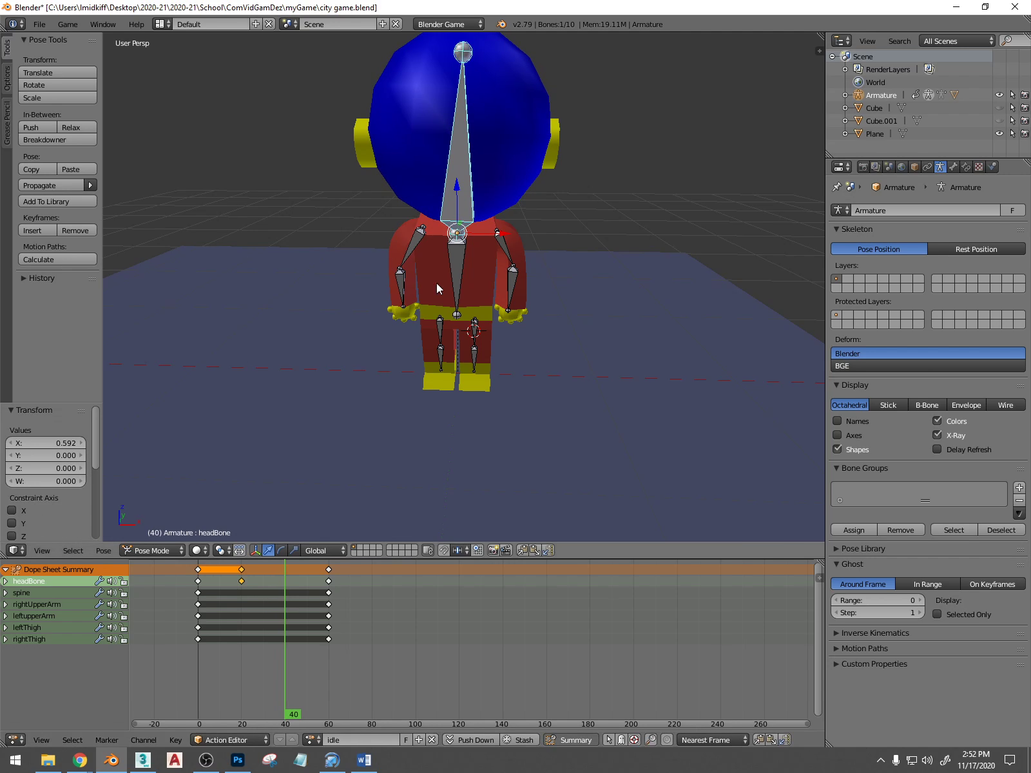
At frame 40, rotate the head bone -6.9° around the global Y axis to key the opposite tilt
key(alt+a)
key(r)
key(y)
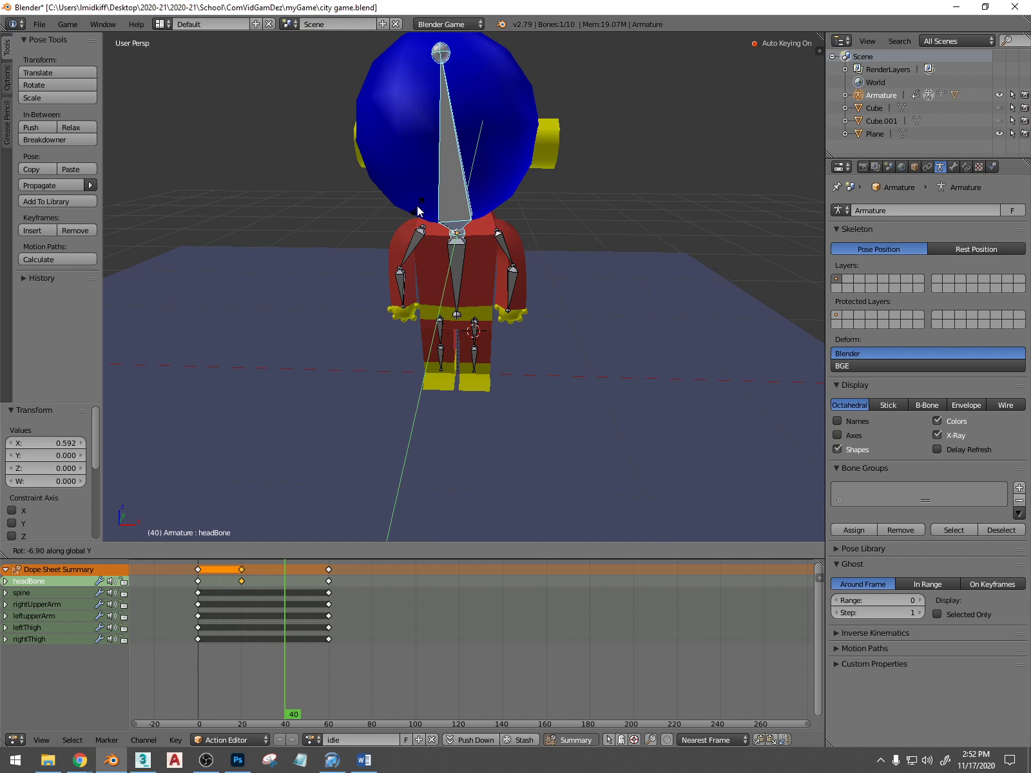
click(419, 211)
Rotate the spine bone about 65° at frame 30 to key a bend in the idle action
drag(278, 598, 257, 603)
middle_drag(331, 384, 420, 379)
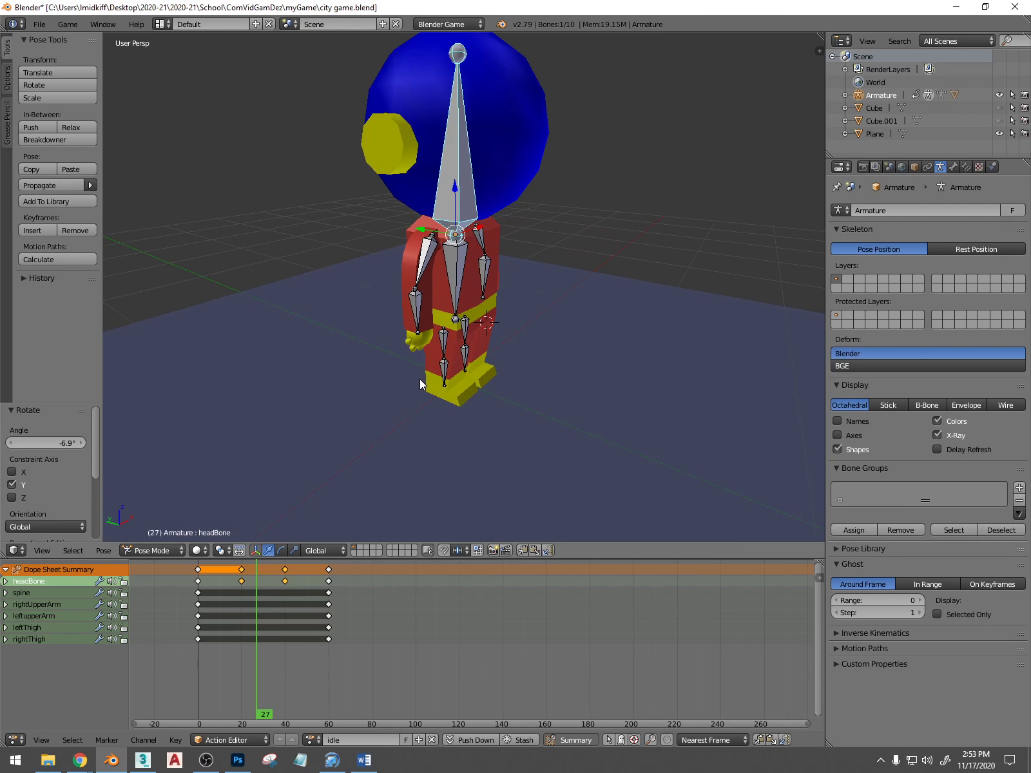
drag(268, 594, 263, 597)
right_click(463, 265)
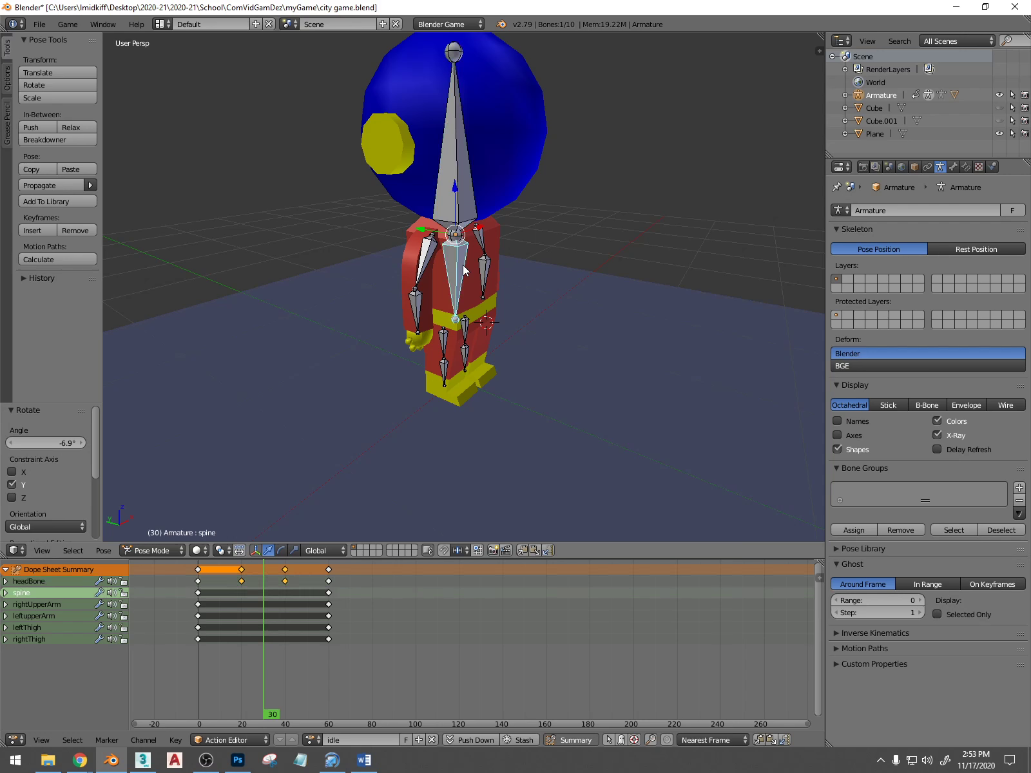
key(r)
right_click(444, 267)
key(r)
click(417, 255)
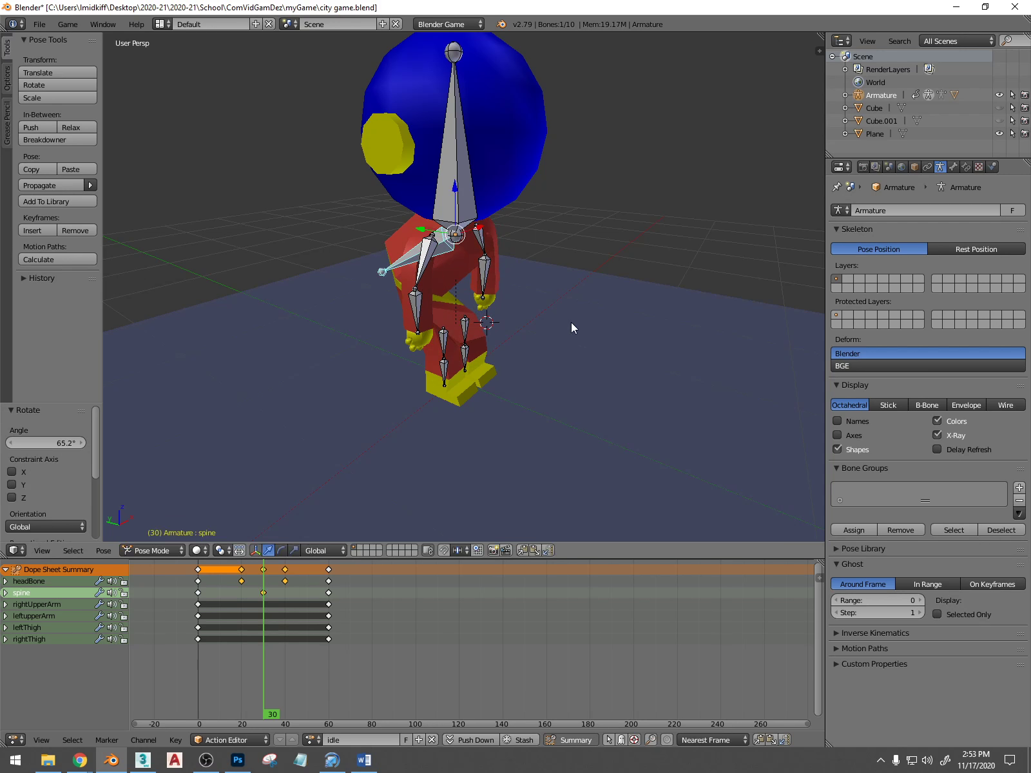
Keep the idle action with a fake user and unlink it from the armature at frame 0
middle_drag(572, 322, 440, 401)
mouse_move(271, 671)
mouse_down()
mouse_move(286, 672)
mouse_move(199, 662)
mouse_move(303, 653)
mouse_move(277, 653)
mouse_up()
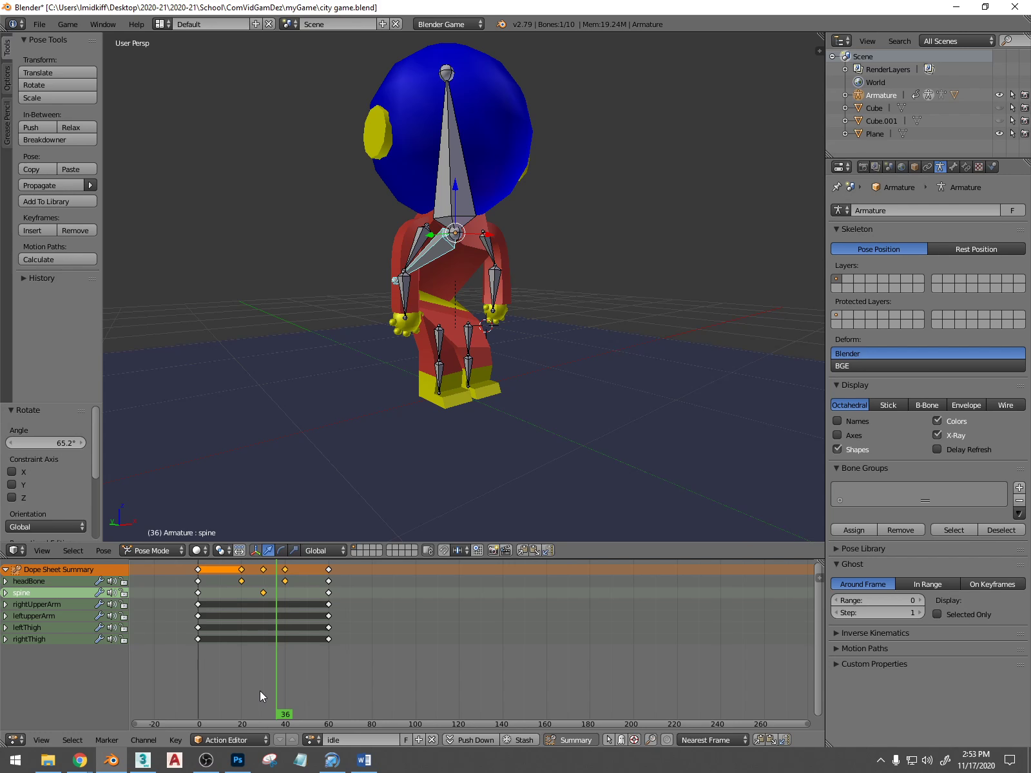
click(257, 740)
key(shift+Left)
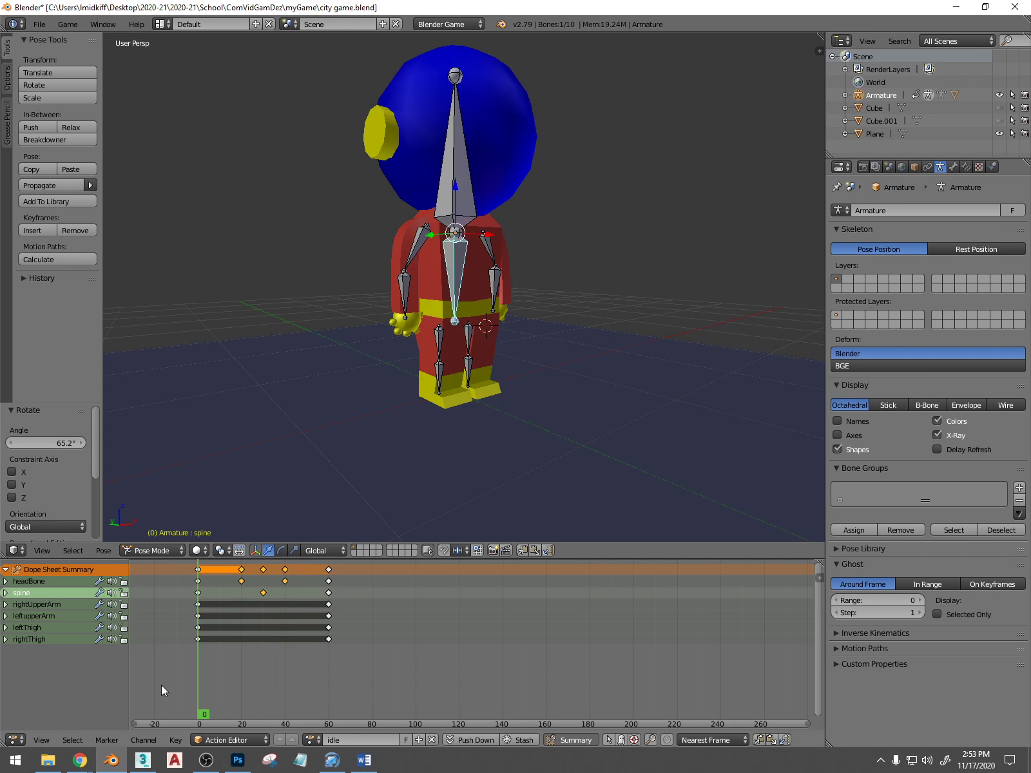
click(404, 740)
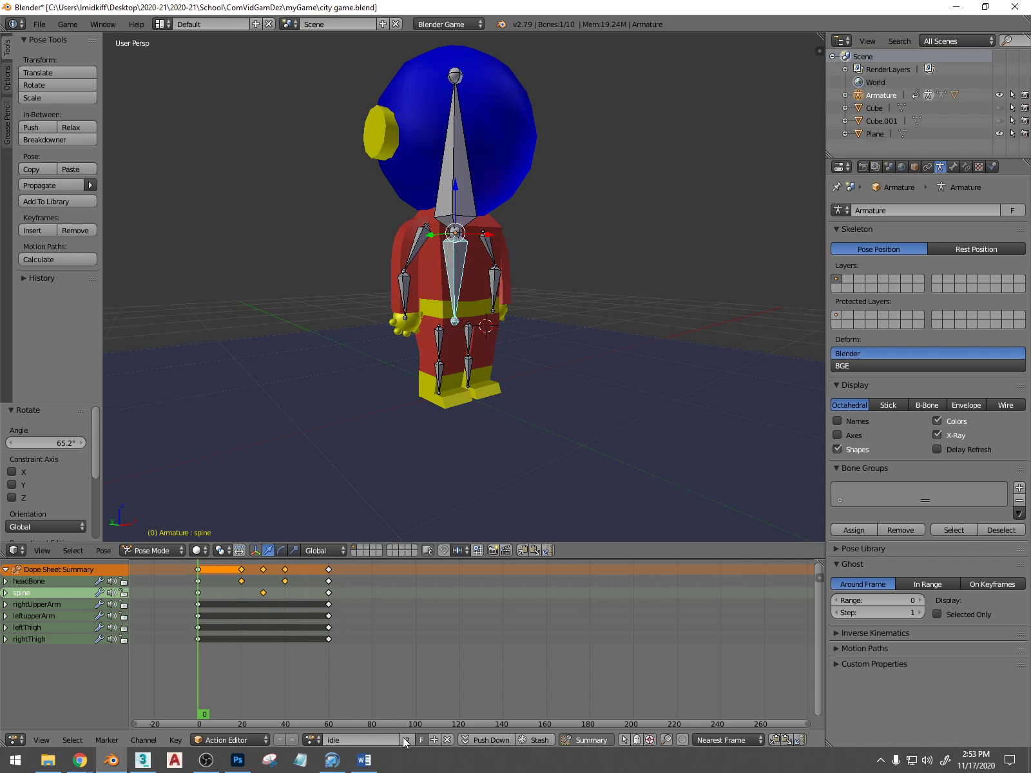
click(448, 740)
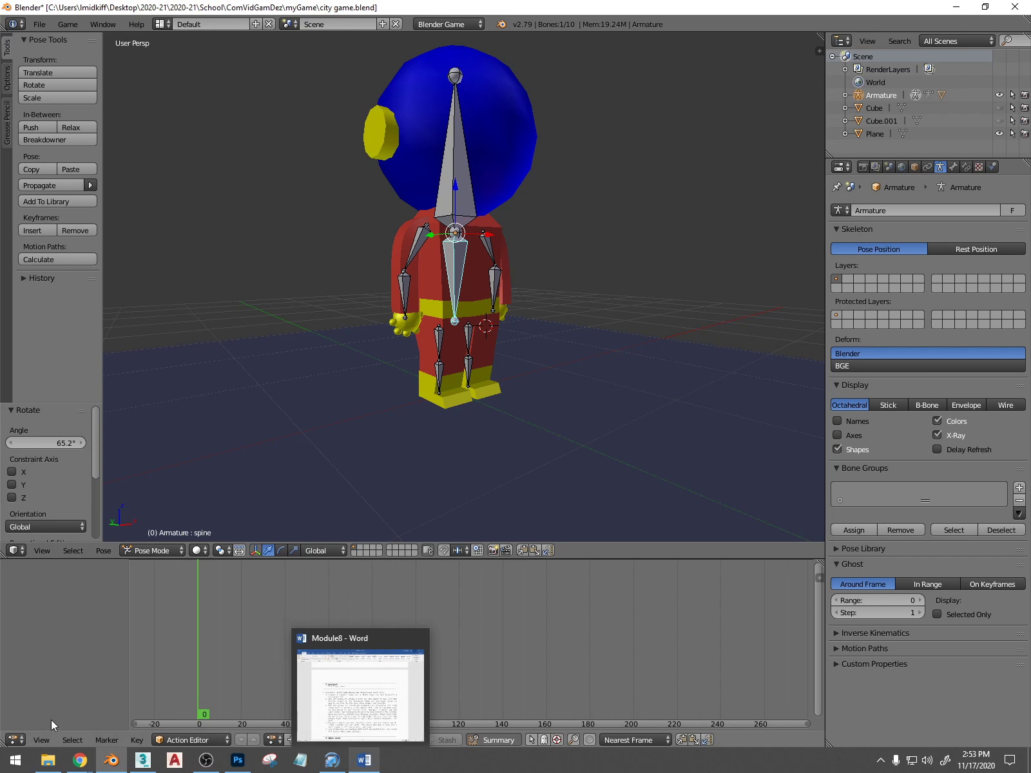
Switch the animation editor to the Timeline and turn off automatic keyframe recording
click(28, 741)
click(44, 708)
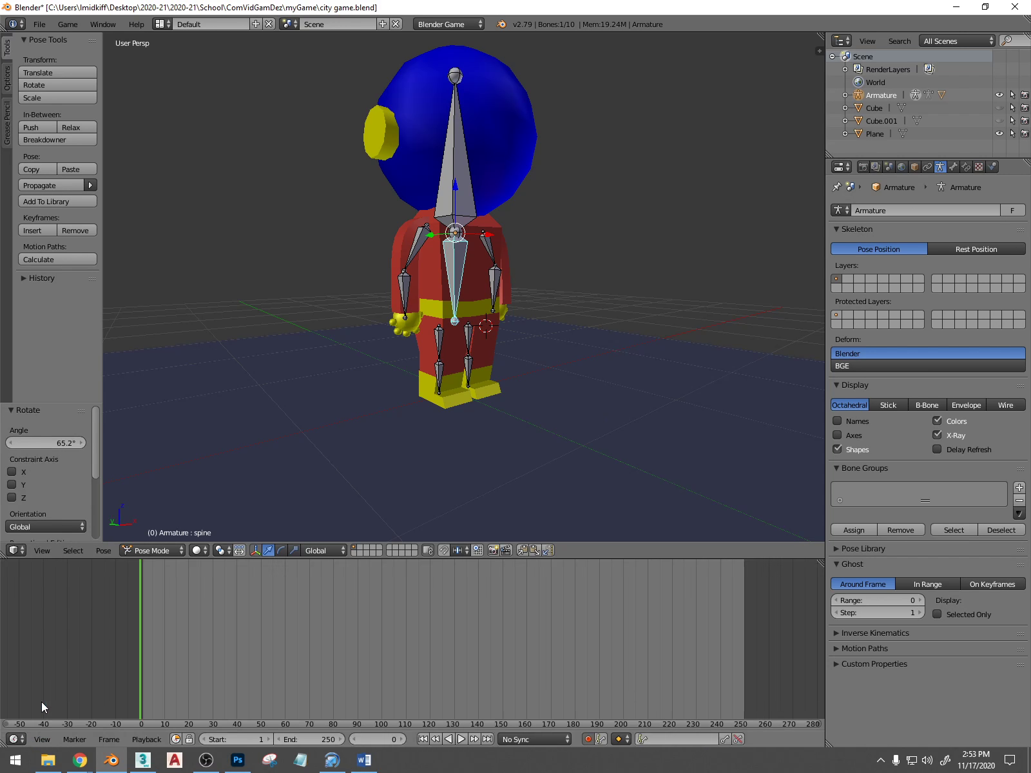
click(585, 740)
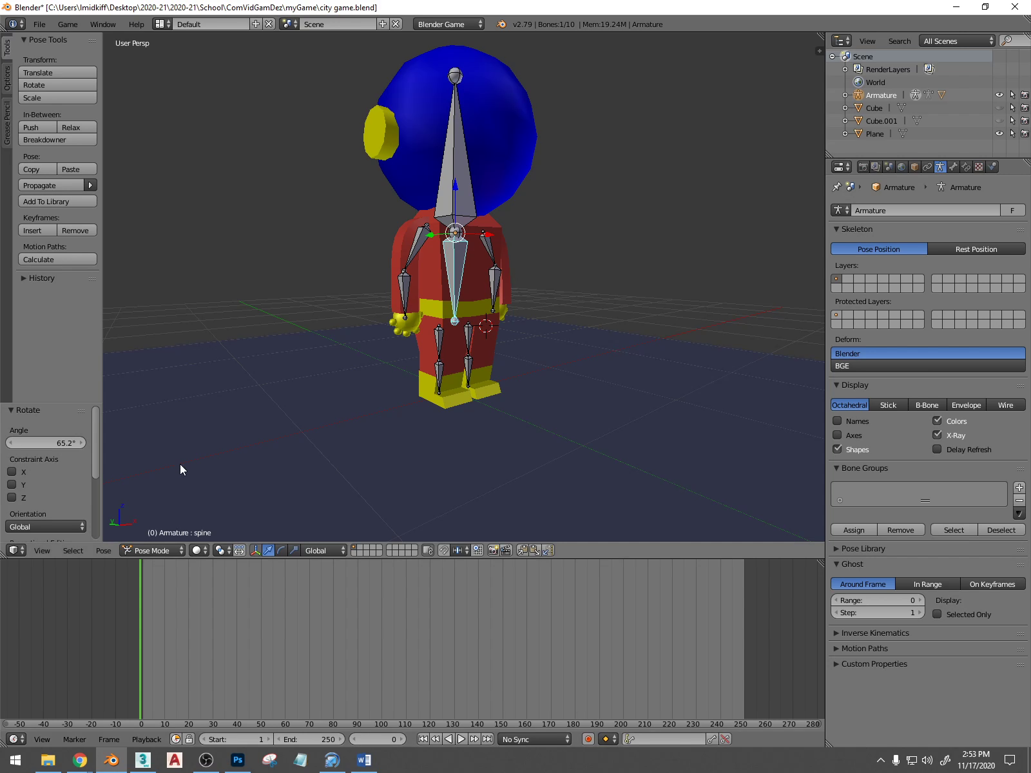
mouse_move(152, 618)
mouse_down()
mouse_move(257, 621)
mouse_move(148, 614)
mouse_up()
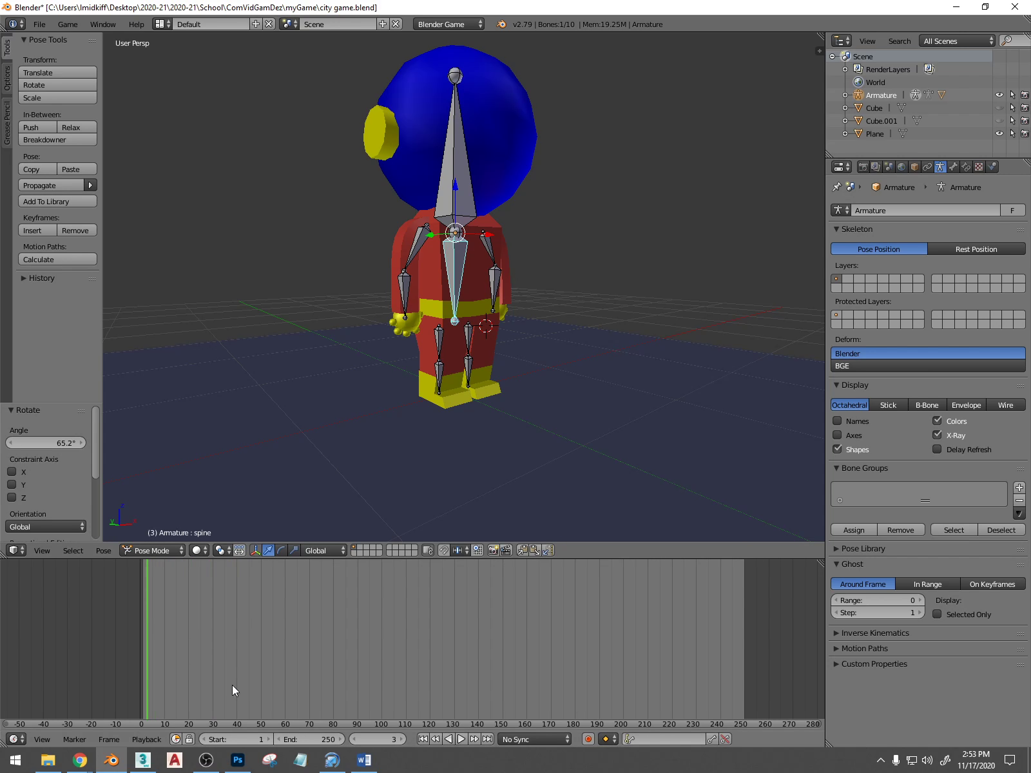
click(207, 760)
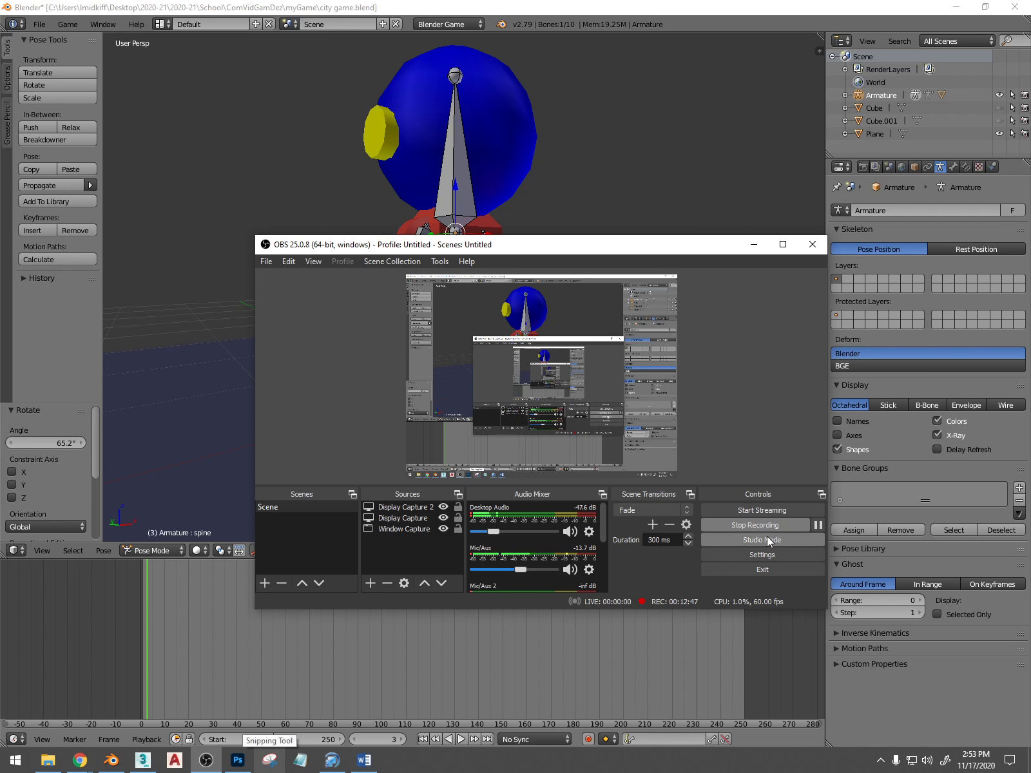
click(818, 526)
click(817, 527)
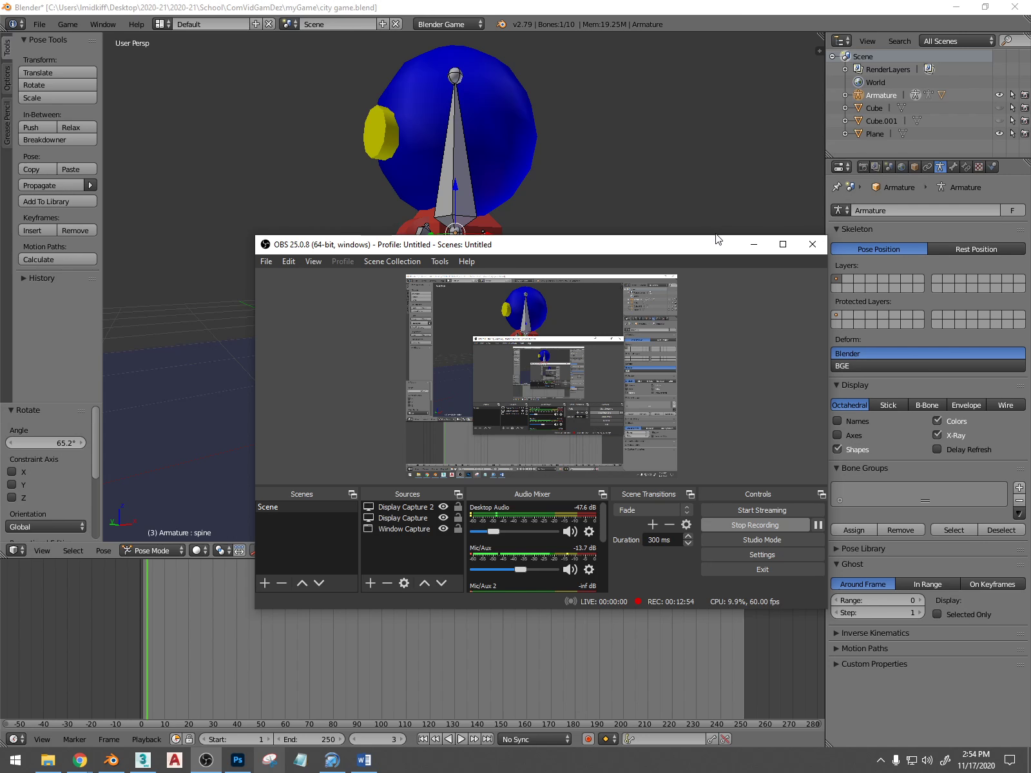
click(714, 5)
Switch the armature from Pose Mode to Object Mode and deselect everything
scroll(342, 401, down, 3)
middle_drag(445, 385, 486, 390)
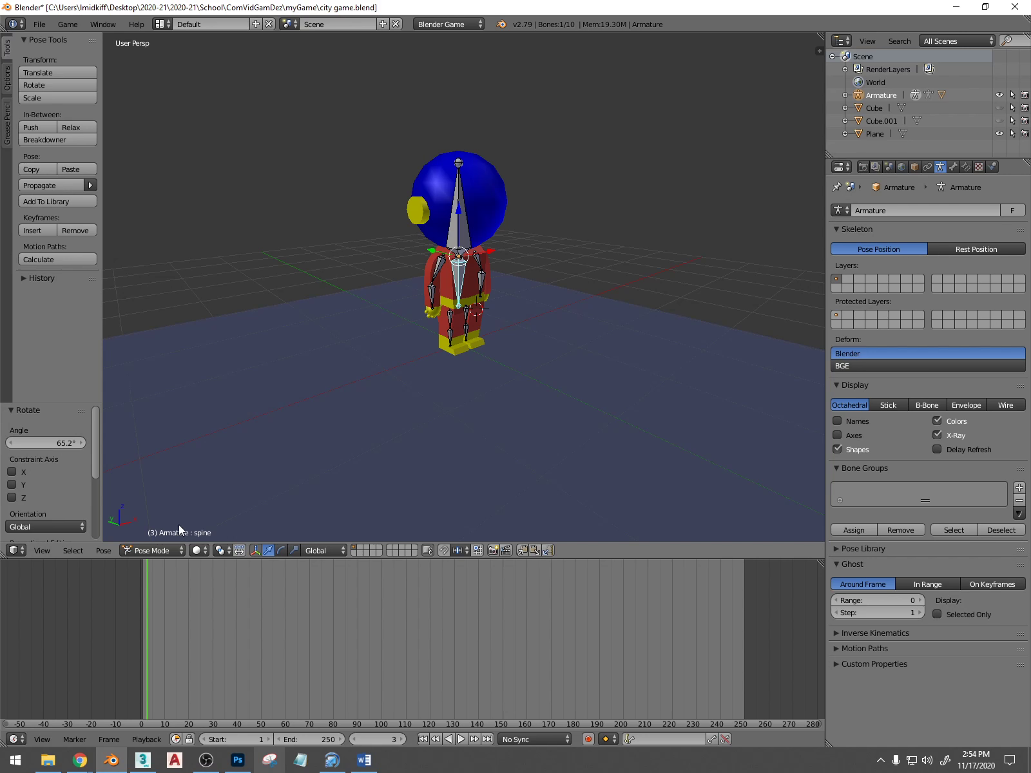
click(155, 550)
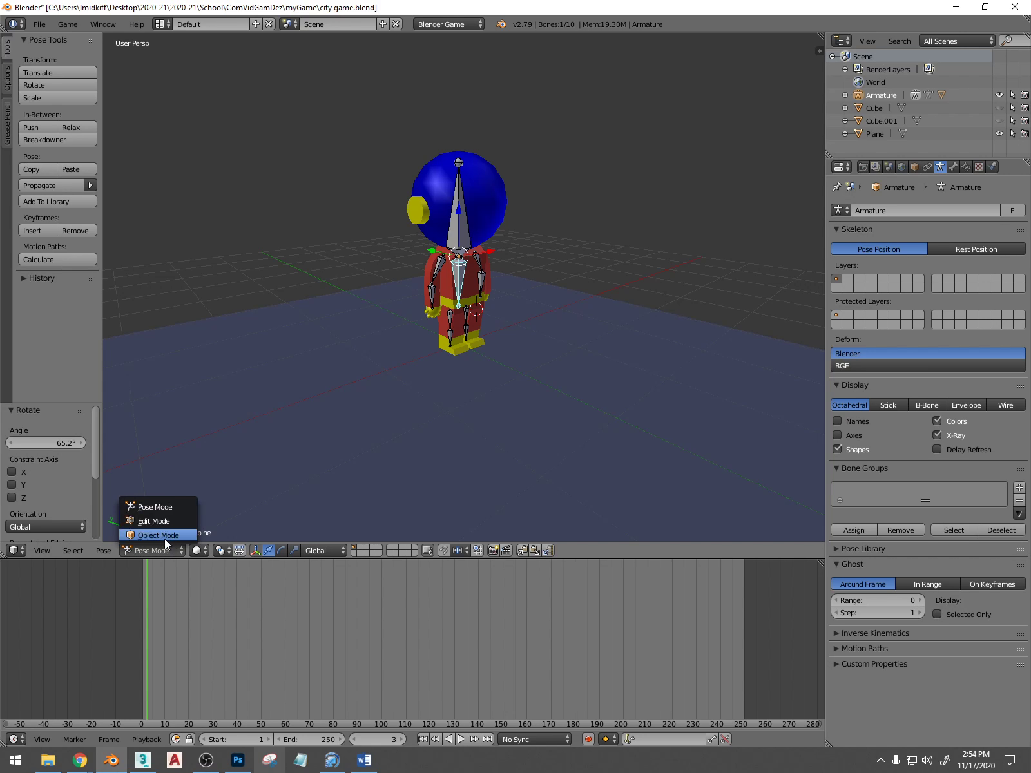
click(164, 537)
middle_drag(377, 348, 416, 343)
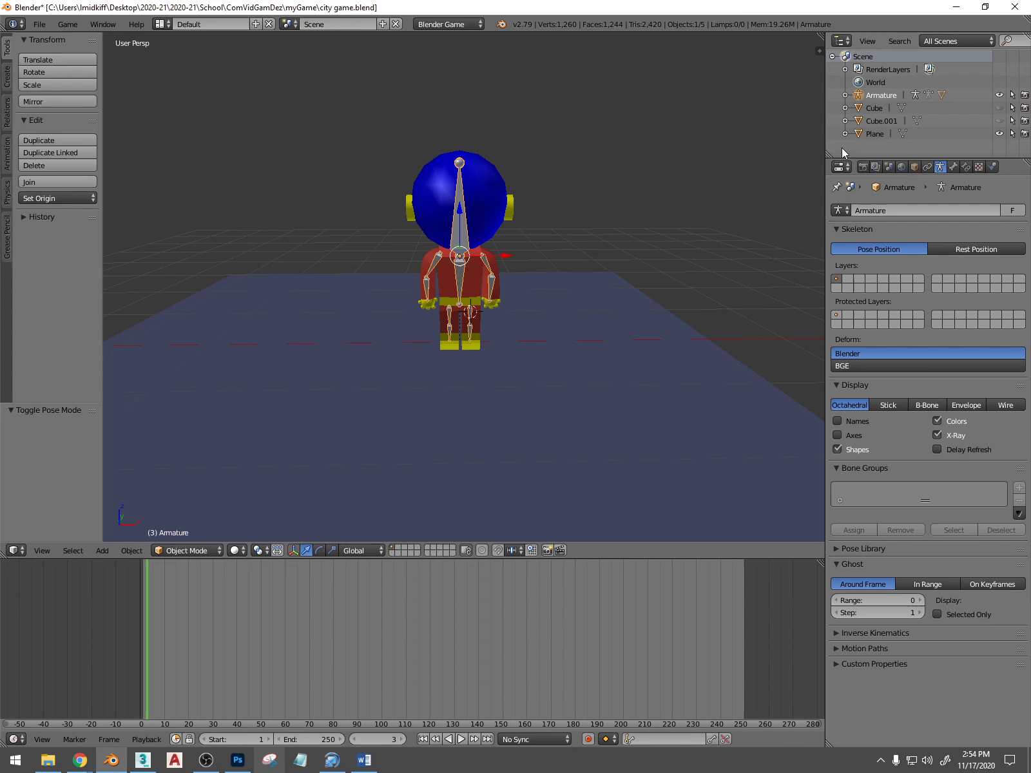
key(a)
middle_drag(543, 245, 561, 288)
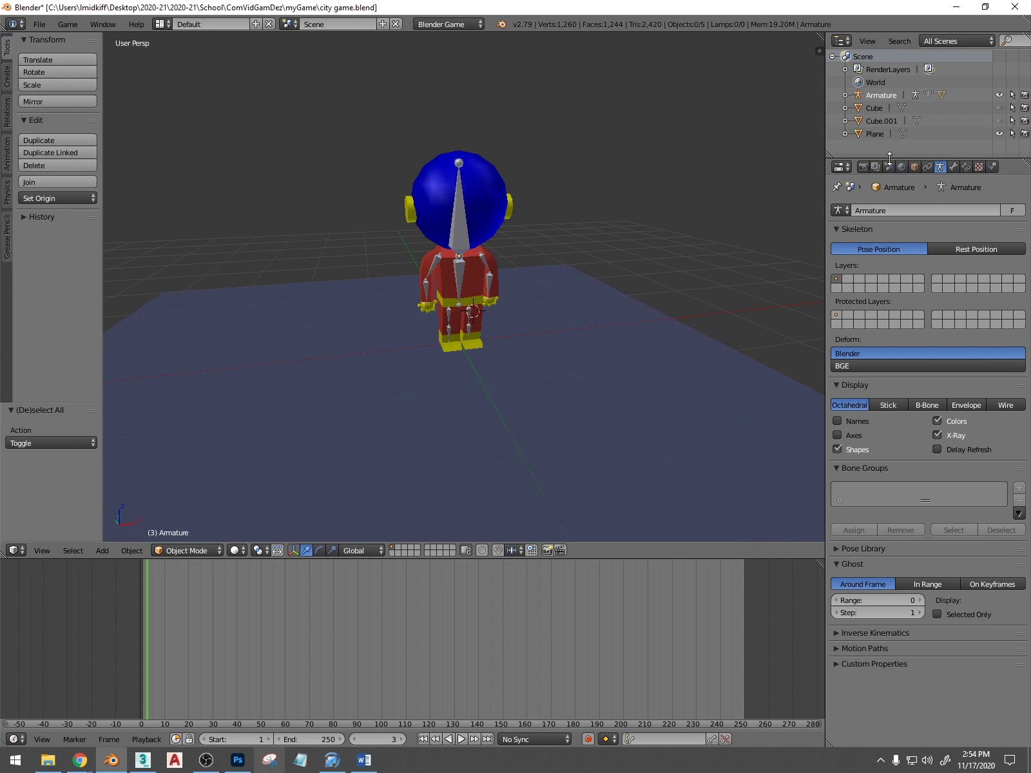
Select the character's body mesh and snap the 3D cursor to it
right_click(485, 242)
middle_drag(469, 288, 510, 283)
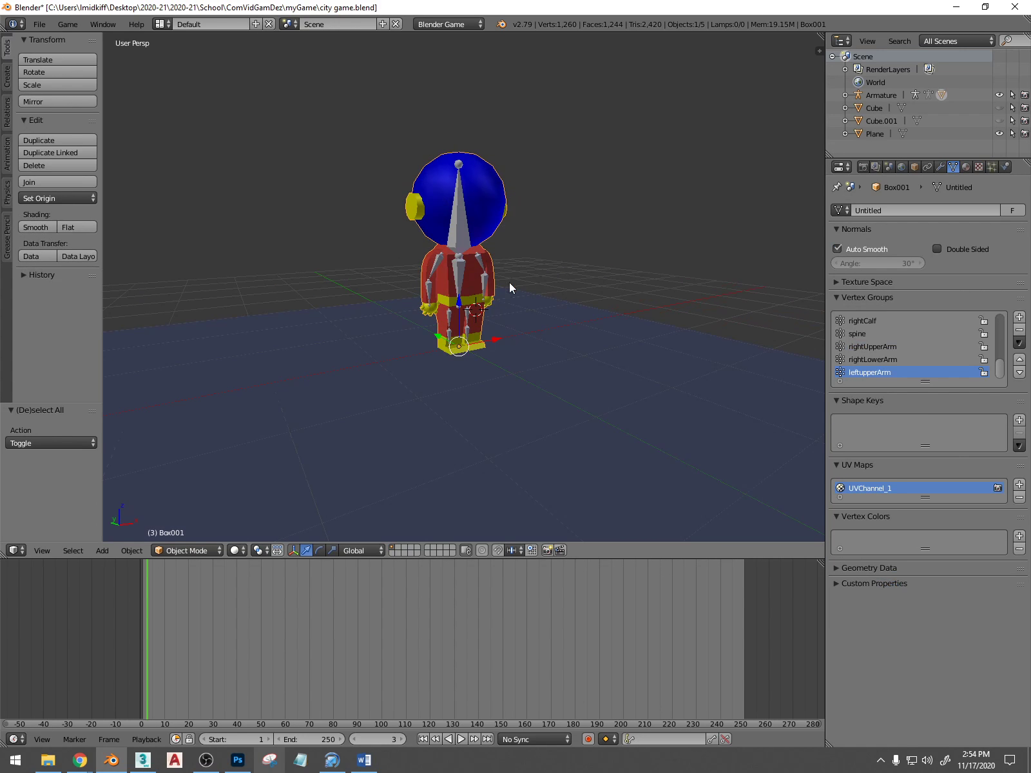
key(shift+s)
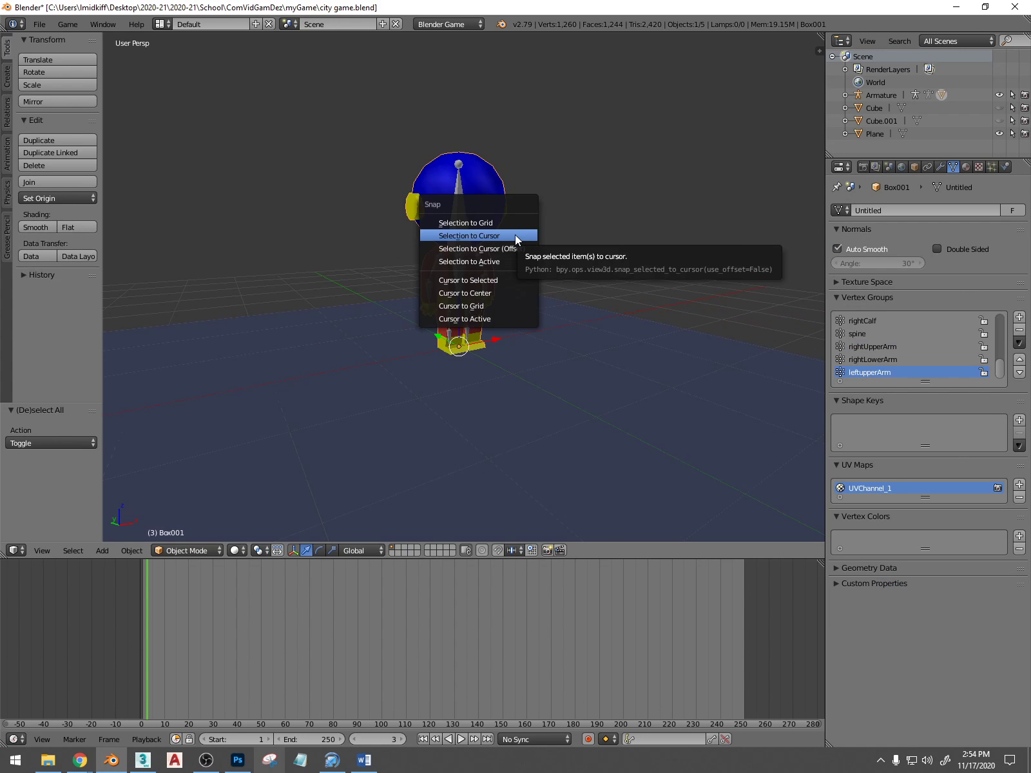
click(510, 281)
middle_drag(636, 336, 521, 349)
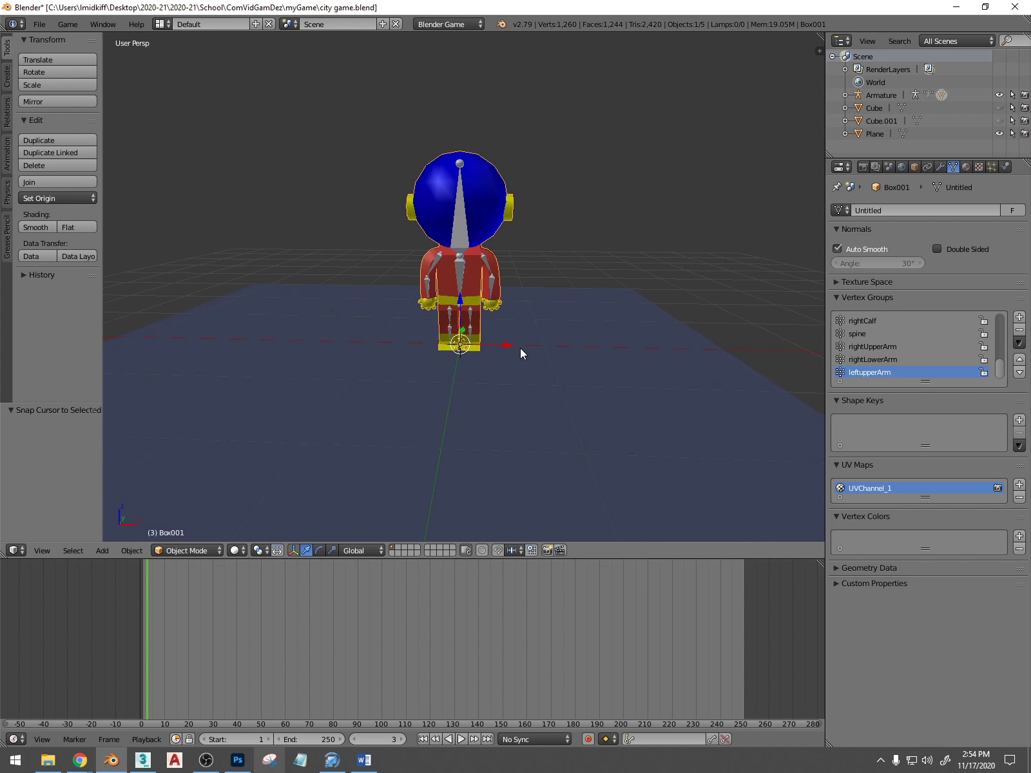
Deselect the character mesh and add a cube at the 3D cursor by the character's feet
key(a)
key(shift+a)
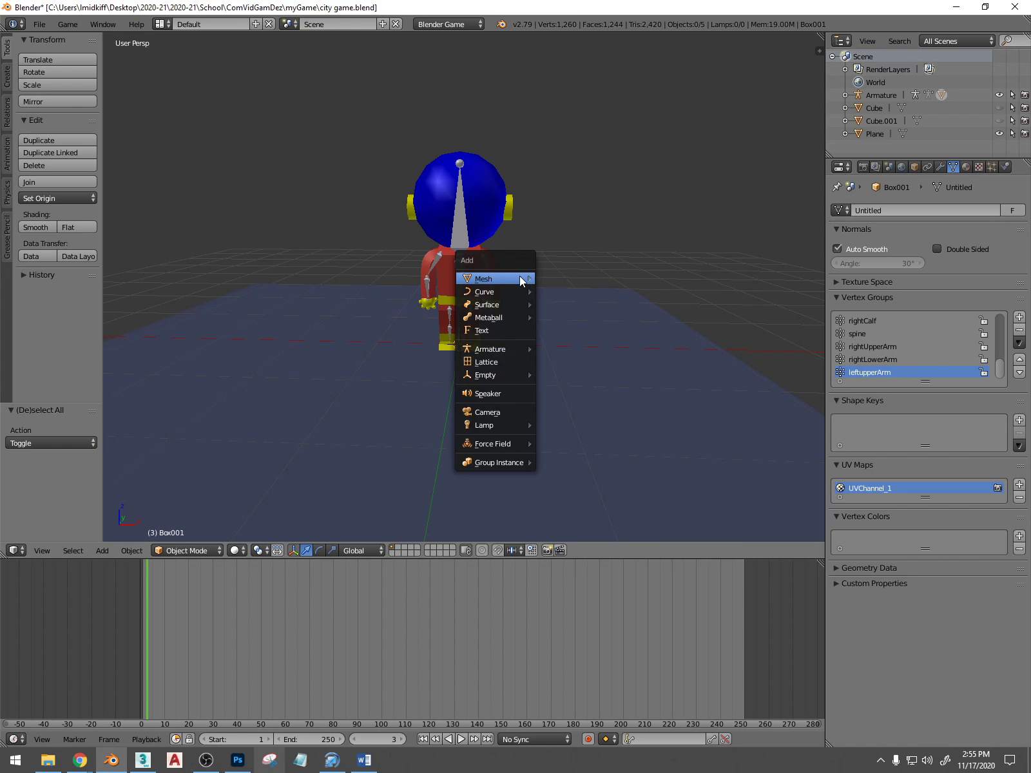
mouse_move(510, 275)
click(580, 294)
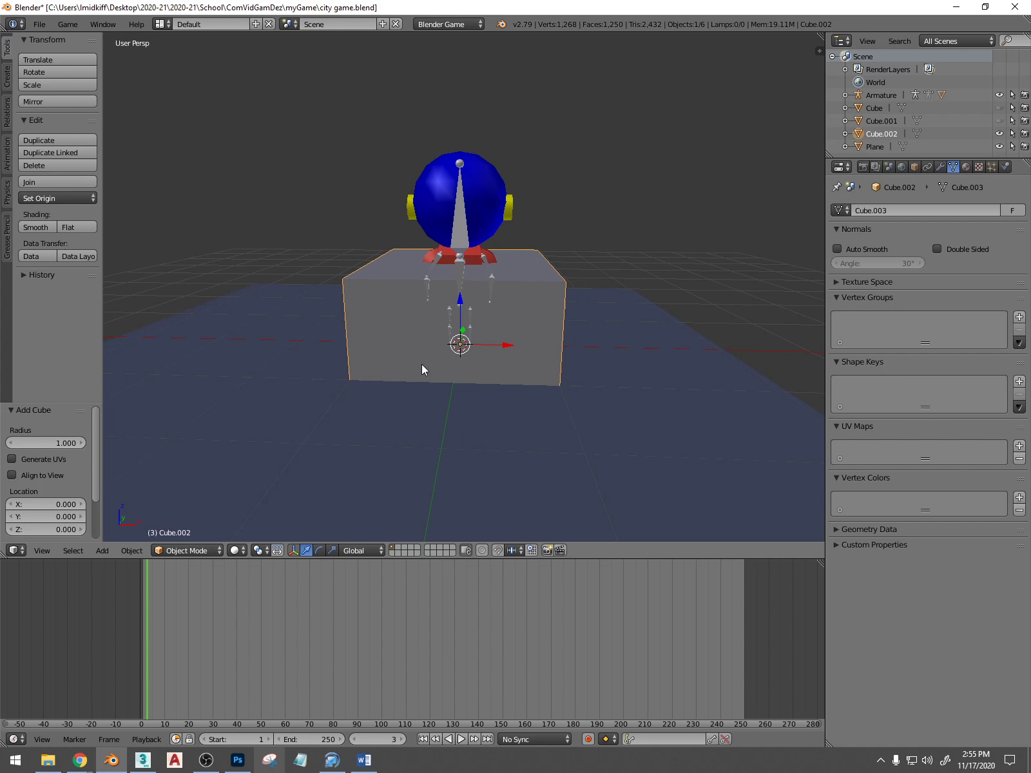
Narrow the new cube by scaling it about 0.256 along the X axis and 0.212 along the Y axis
middle_drag(432, 250, 490, 354)
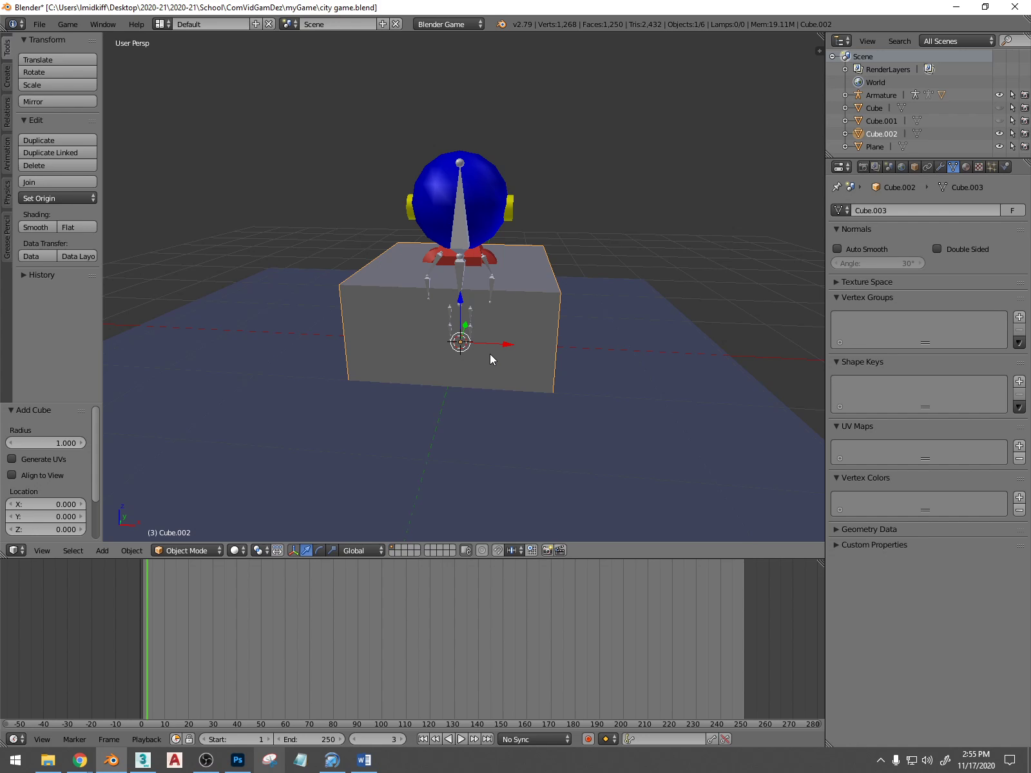
key(s)
key(x)
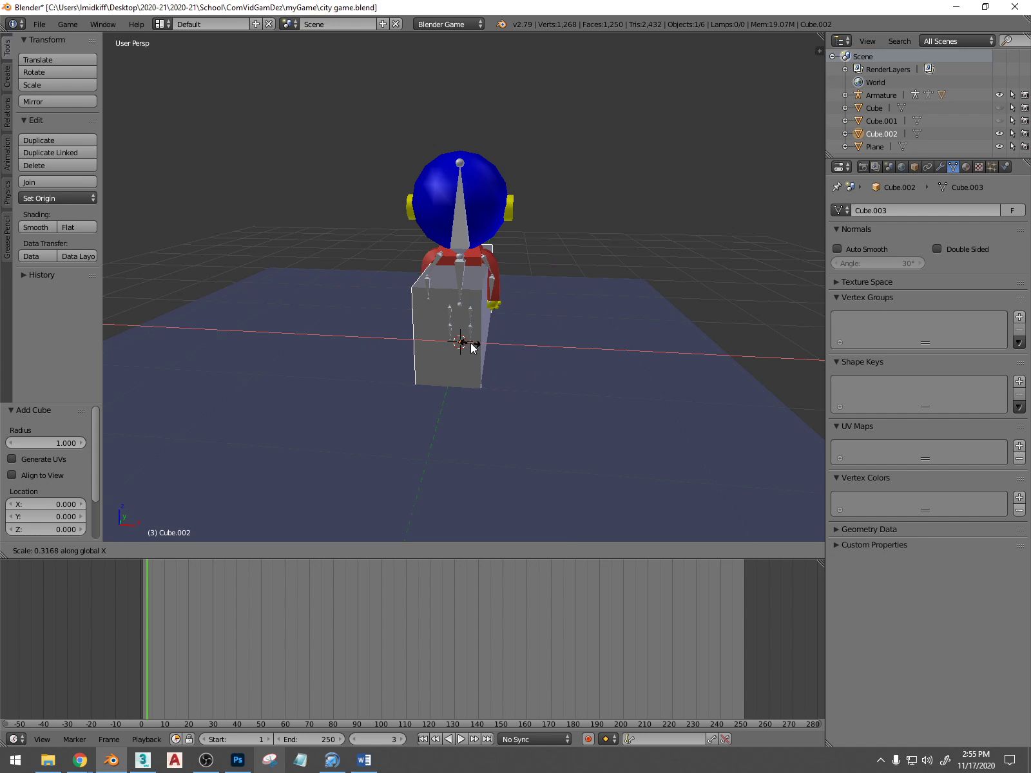
click(469, 341)
middle_drag(461, 341, 414, 340)
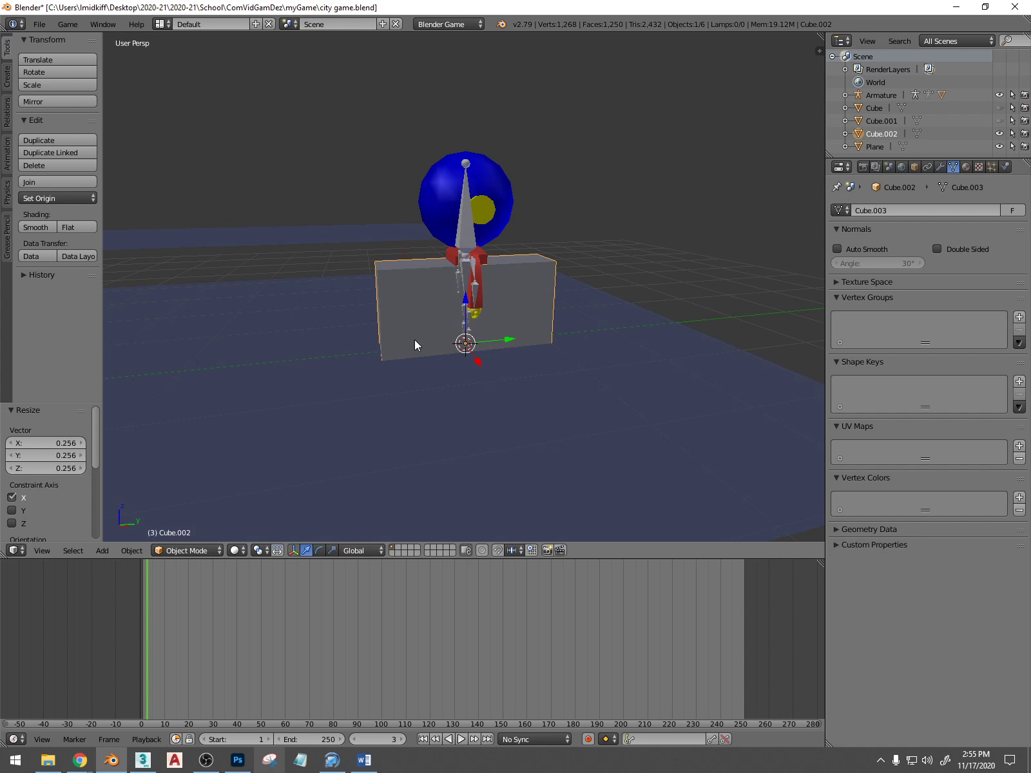
key(s)
key(y)
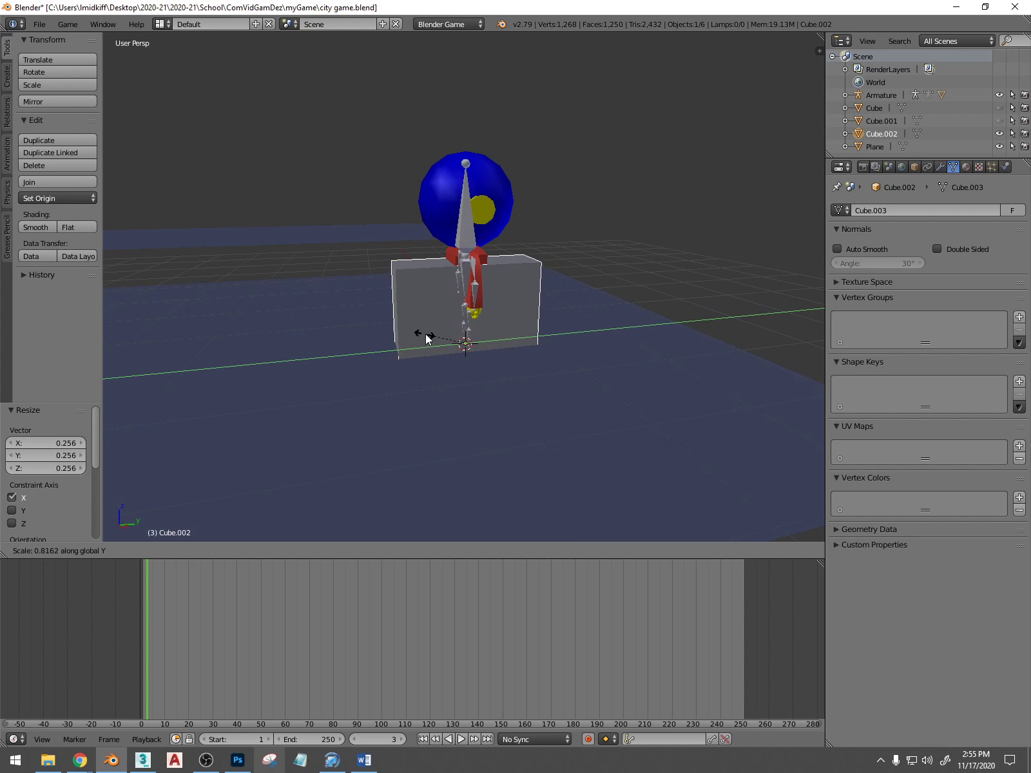
click(462, 338)
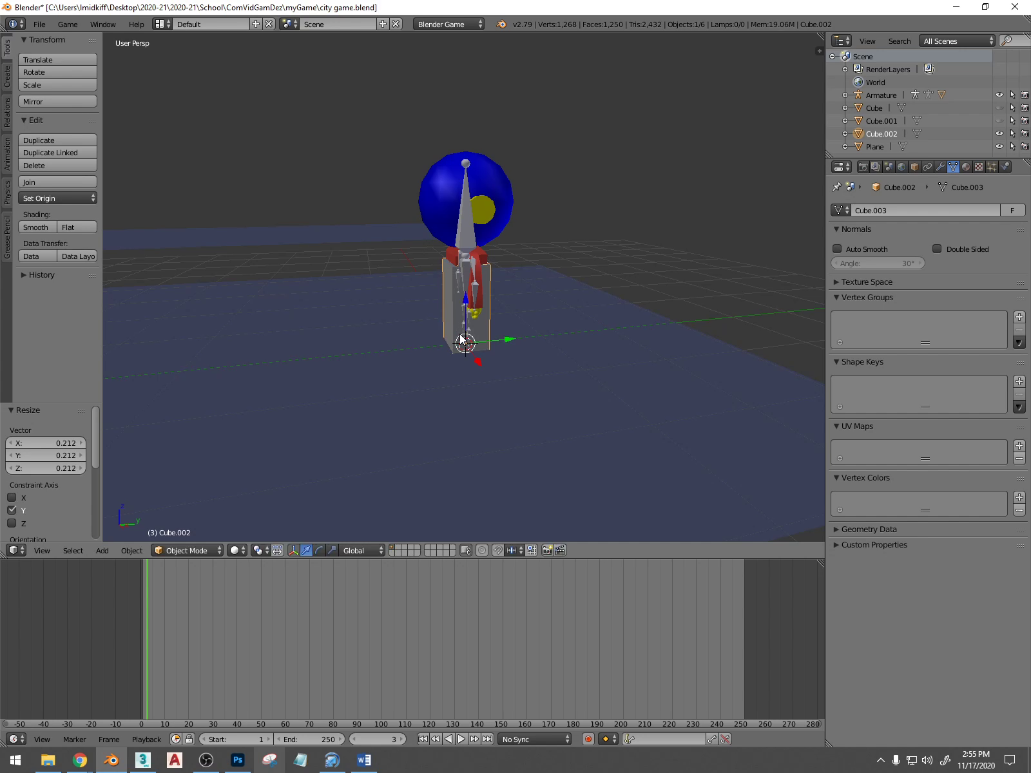
Raise the cube about 1.11 along the Z axis and scale it about 1.095 along Z to span the character's height
key(g)
key(z)
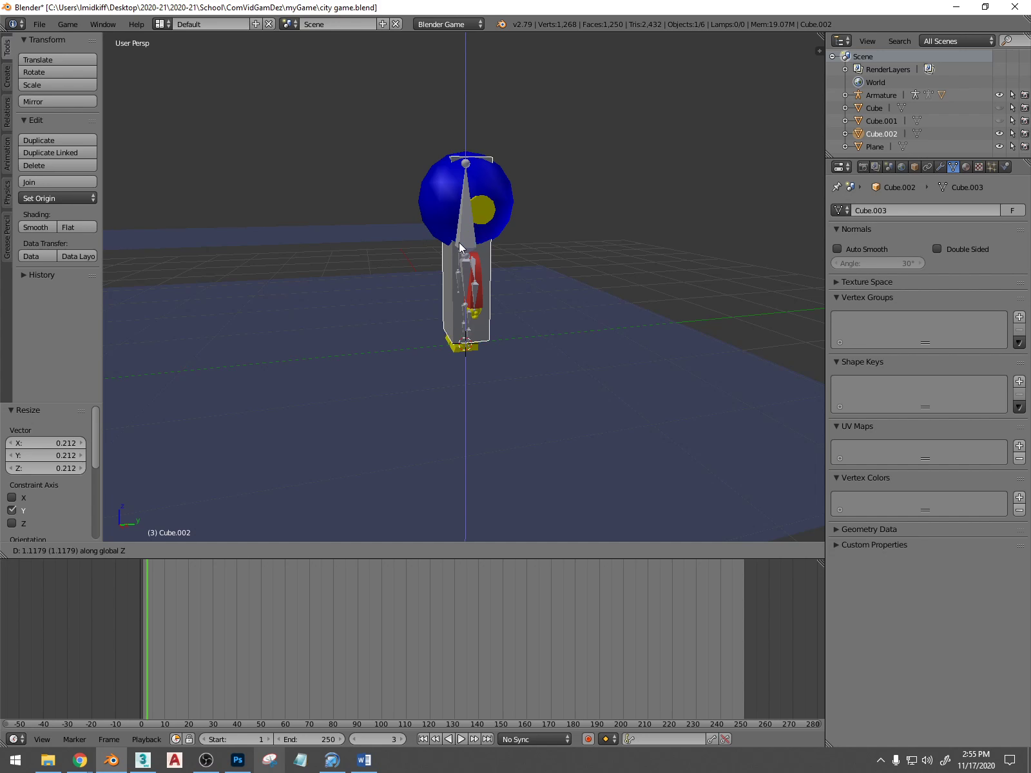
key(s)
key(z)
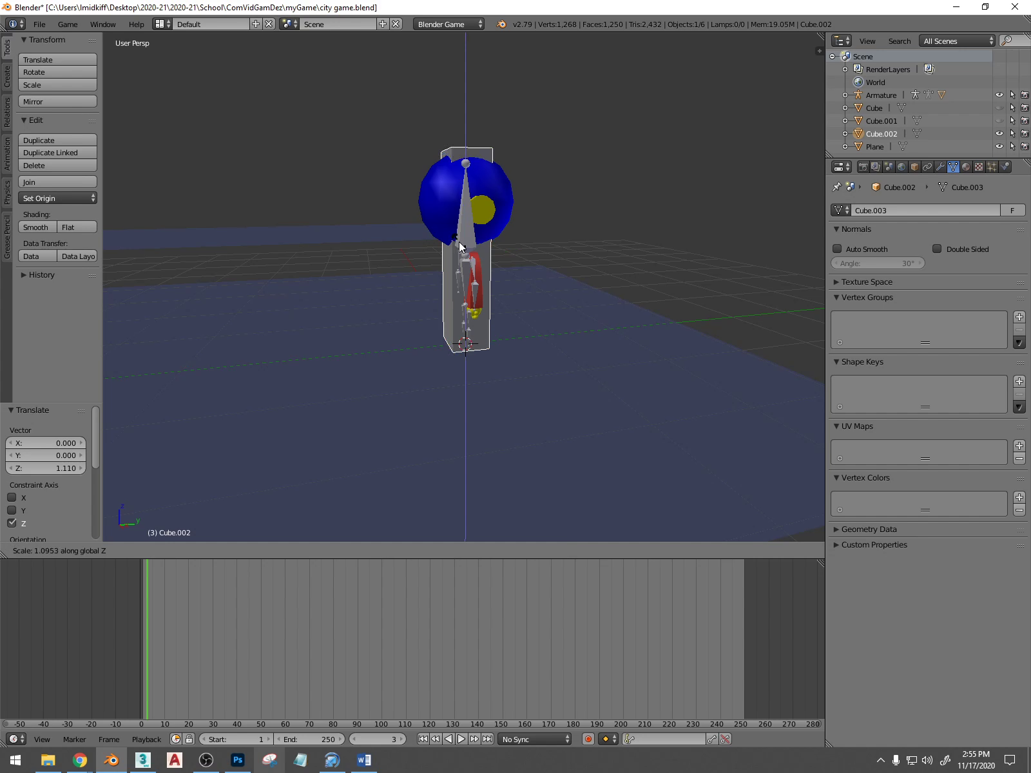
click(459, 247)
Widen the cube around the character by scaling it about 1.853 along the X axis and 1.536 along the Y axis
middle_drag(310, 339, 437, 332)
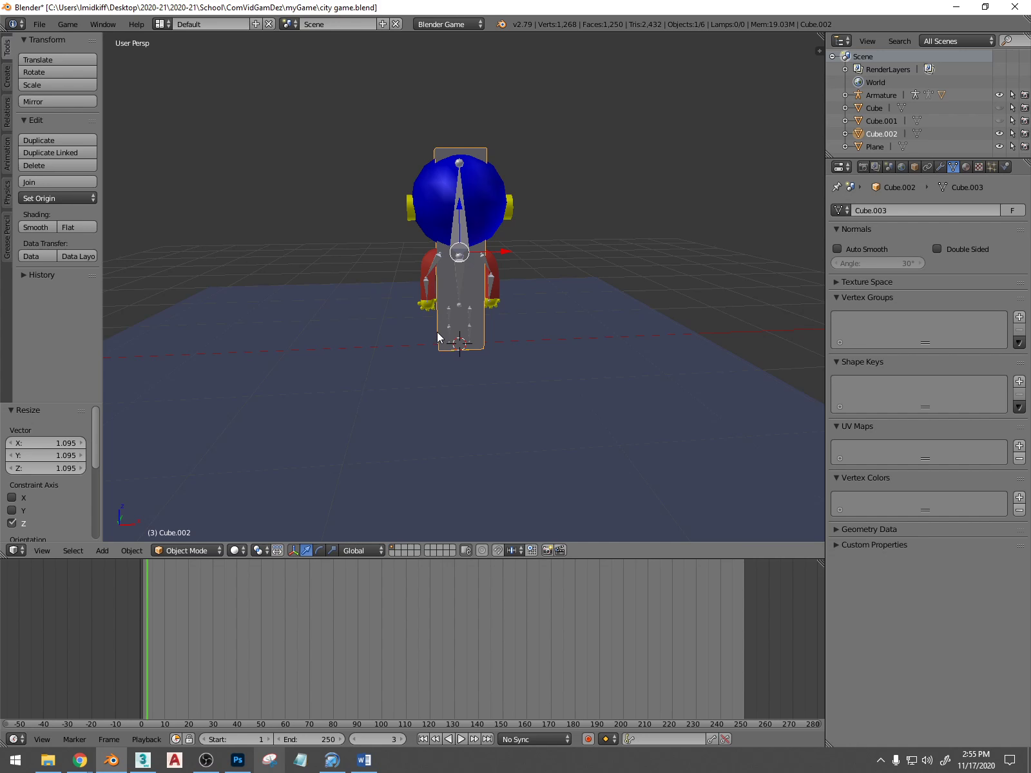
scroll(500, 258, up, 2)
middle_drag(489, 251, 473, 251)
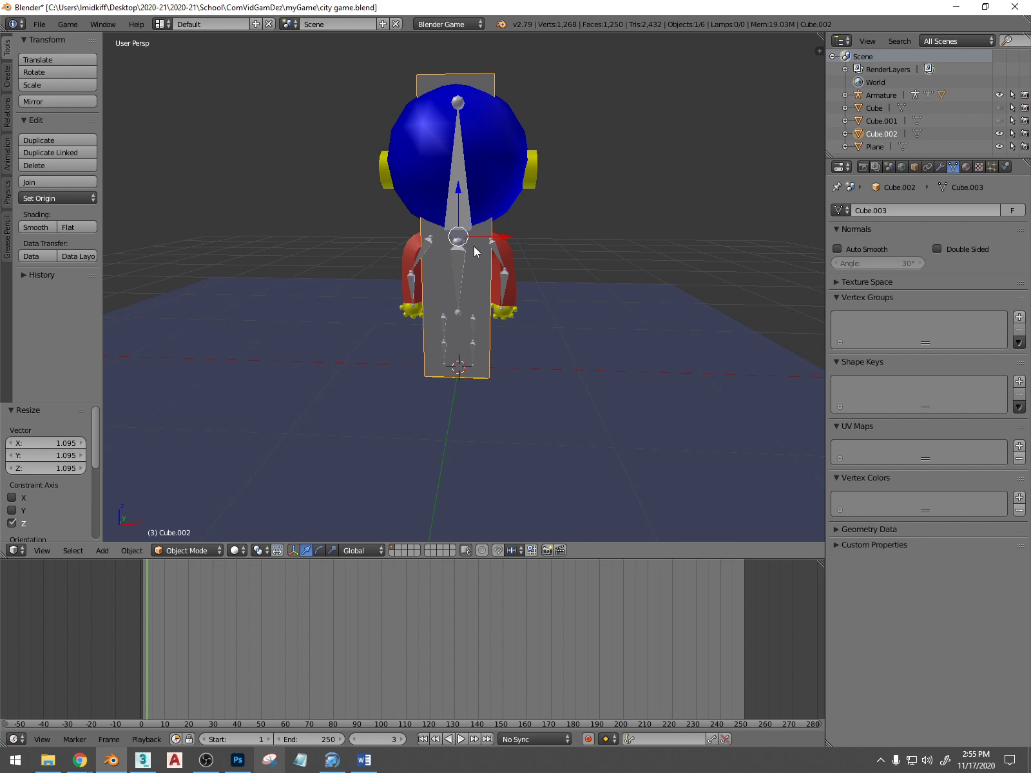
key(s)
key(x)
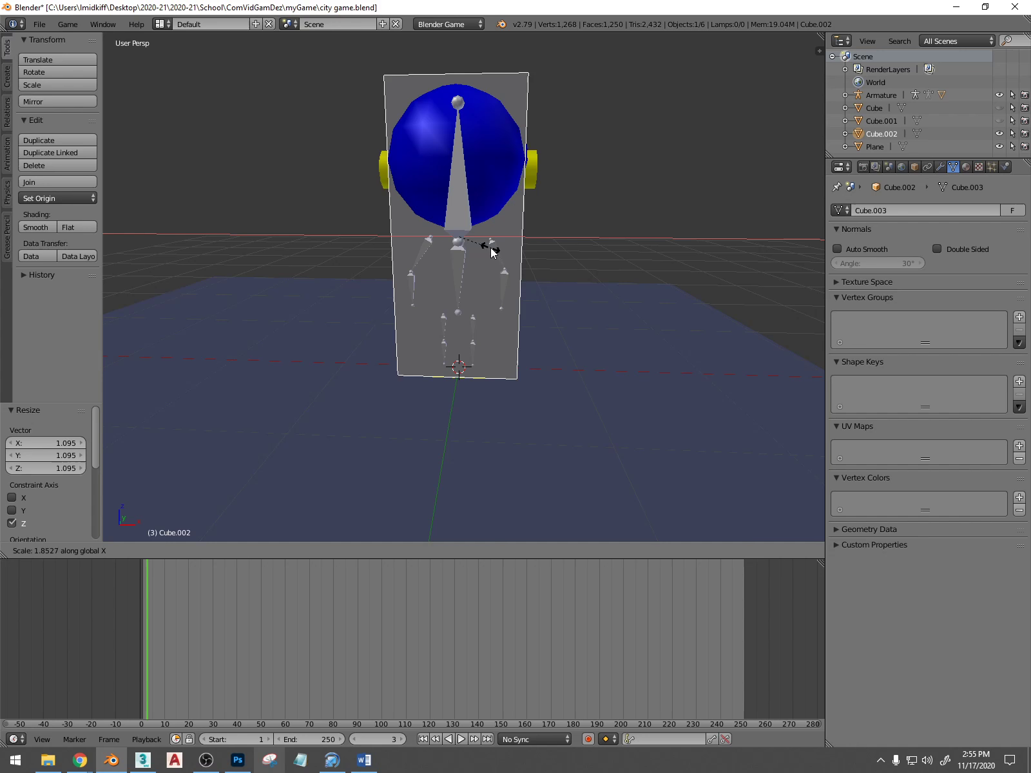
click(491, 252)
middle_drag(548, 279, 408, 277)
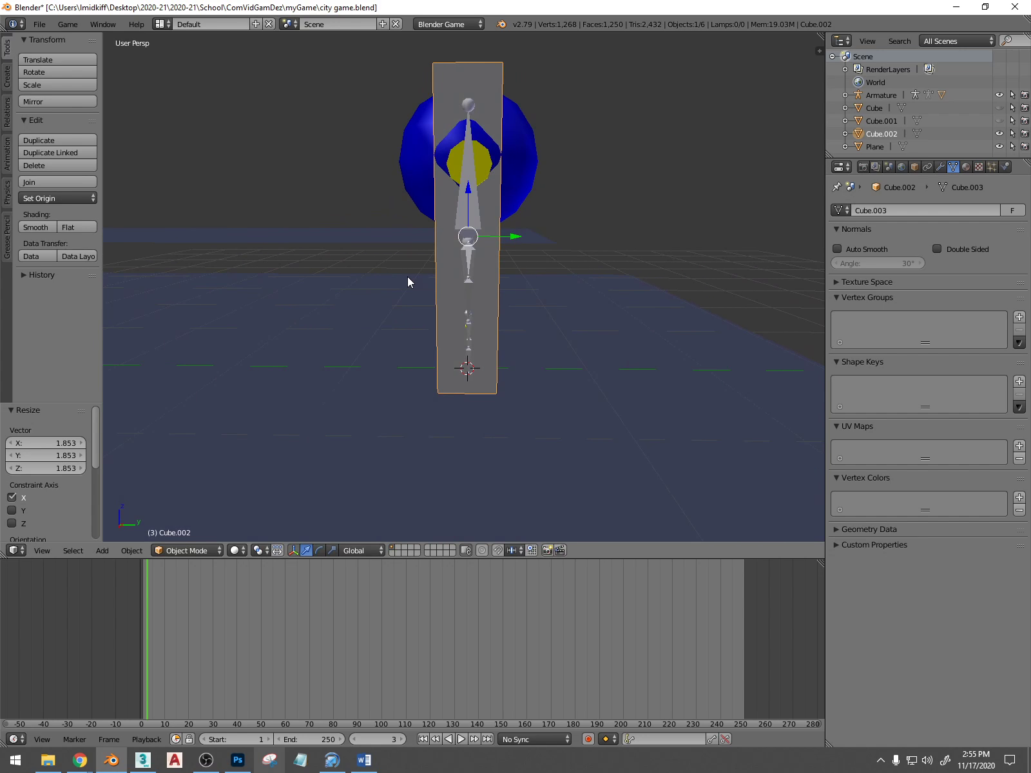
key(s)
key(y)
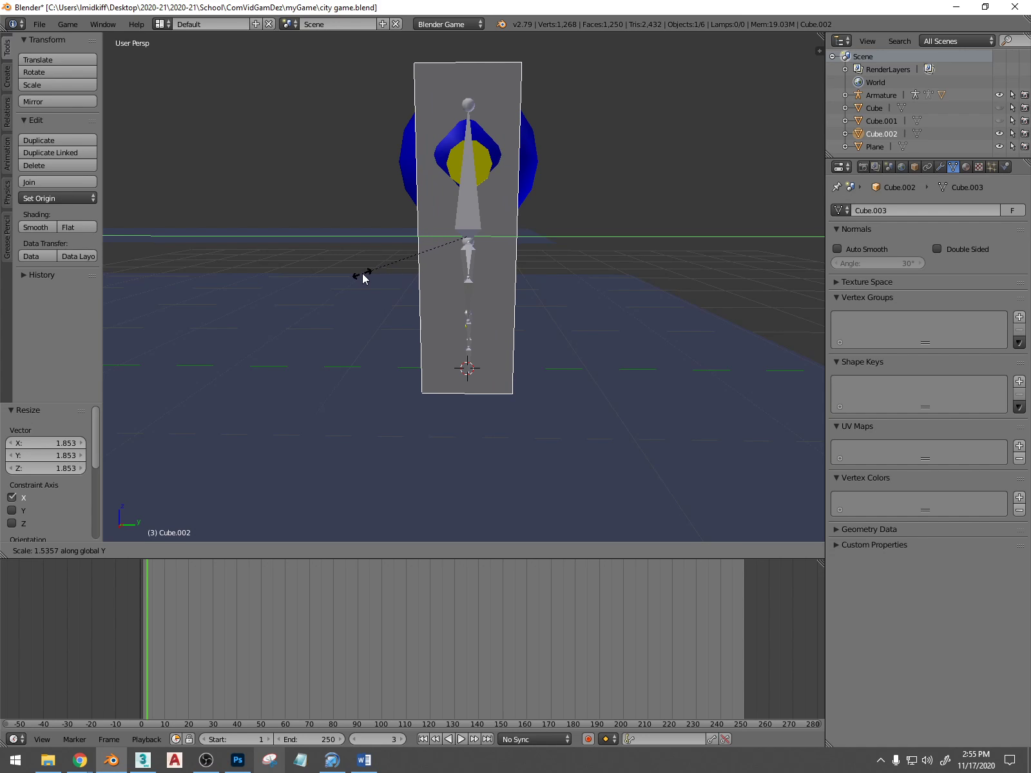
click(363, 277)
Replace the Timeline with the Logic Editor for the cube enclosing the character
middle_drag(426, 288, 536, 288)
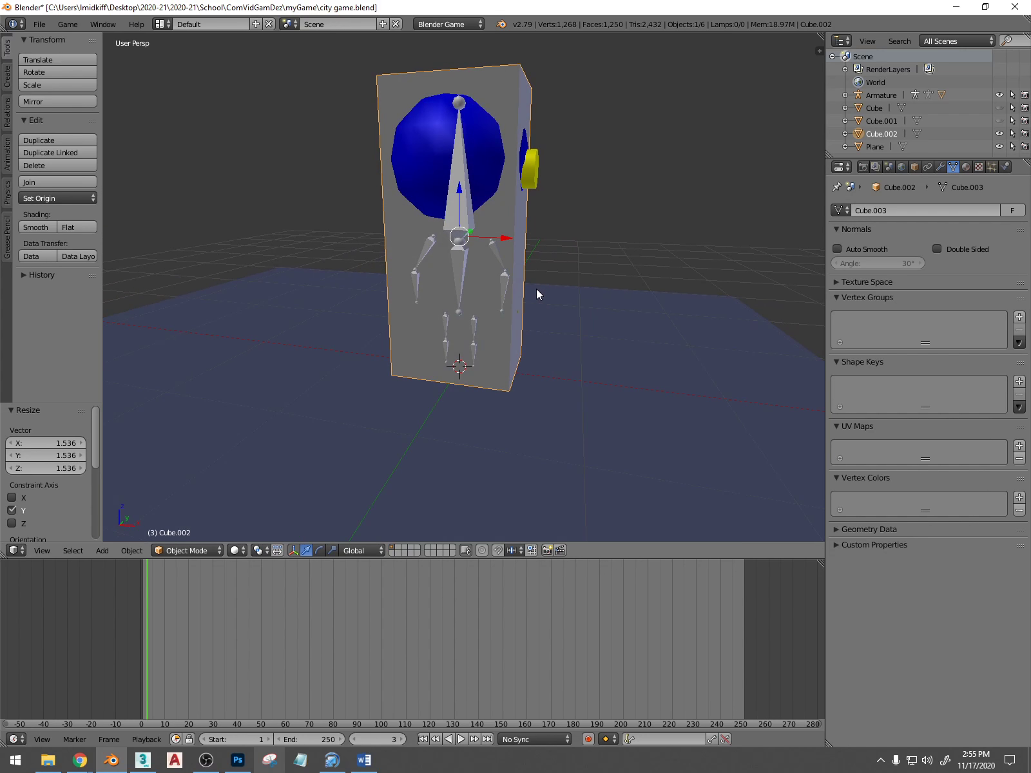
click(17, 740)
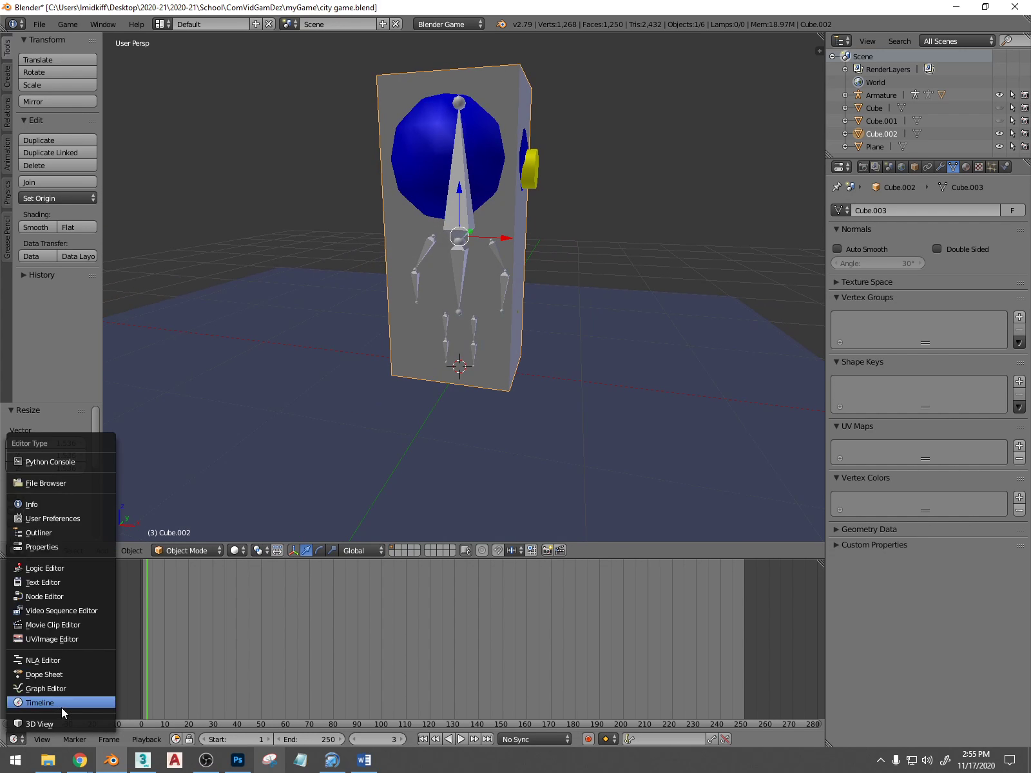
click(78, 567)
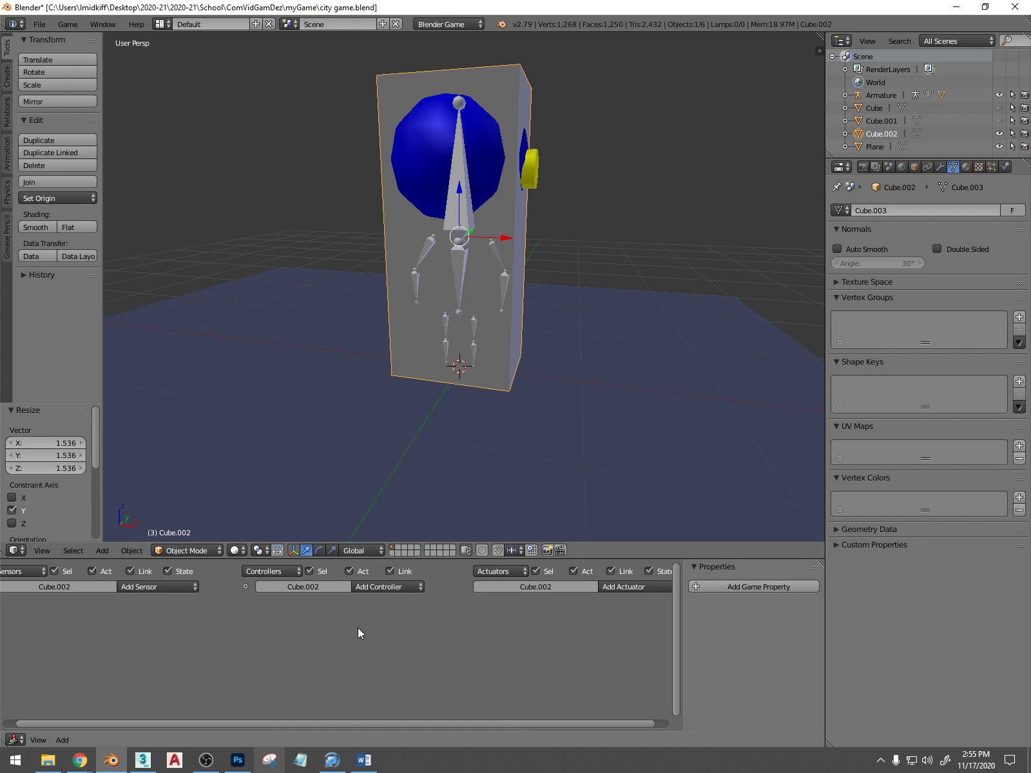
Set the enclosing cube's physics type to Character, mark it as an actor and enable its Box collision bounds
middle_drag(523, 272, 489, 184)
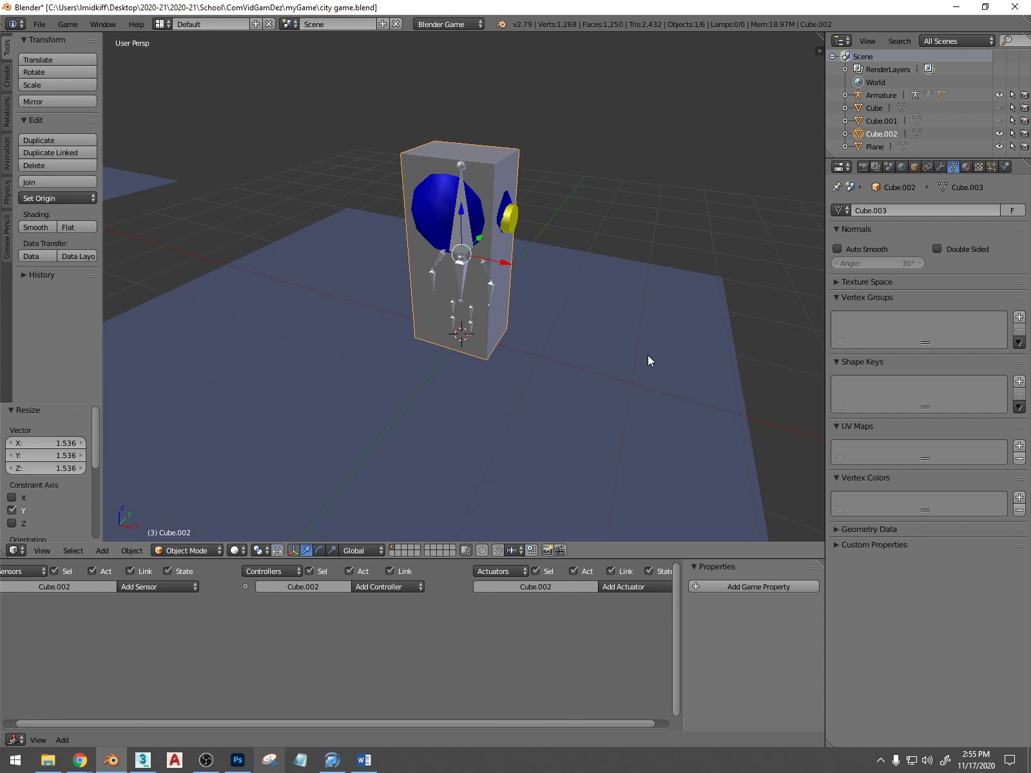
click(1005, 167)
click(908, 225)
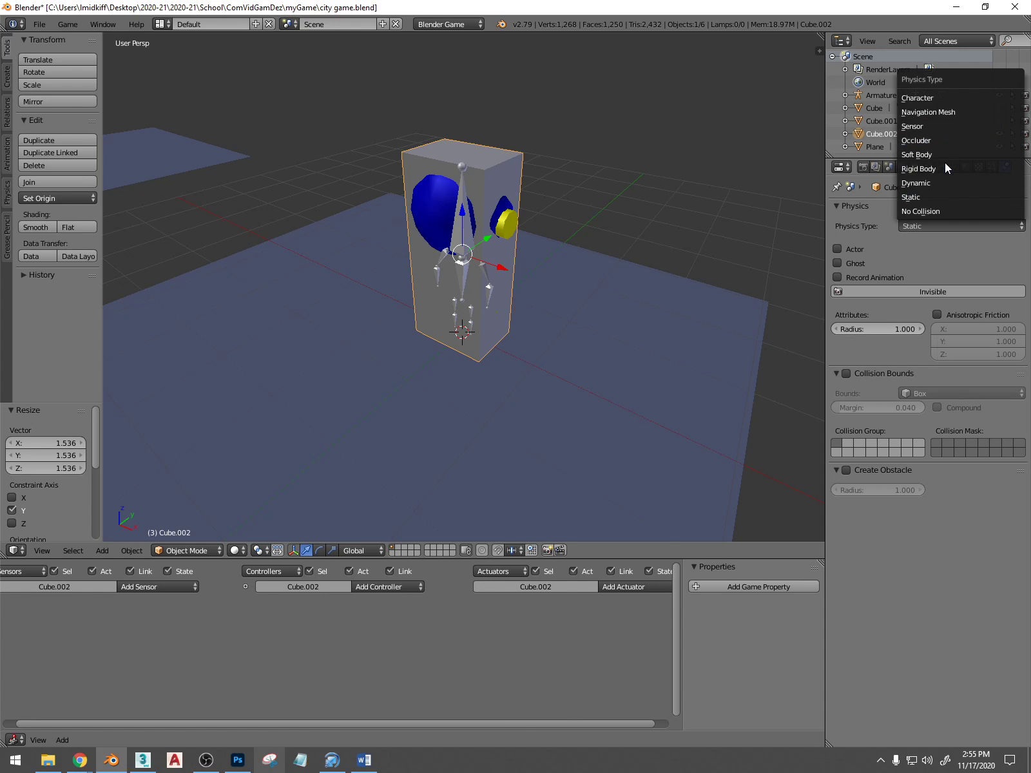
click(930, 101)
click(837, 250)
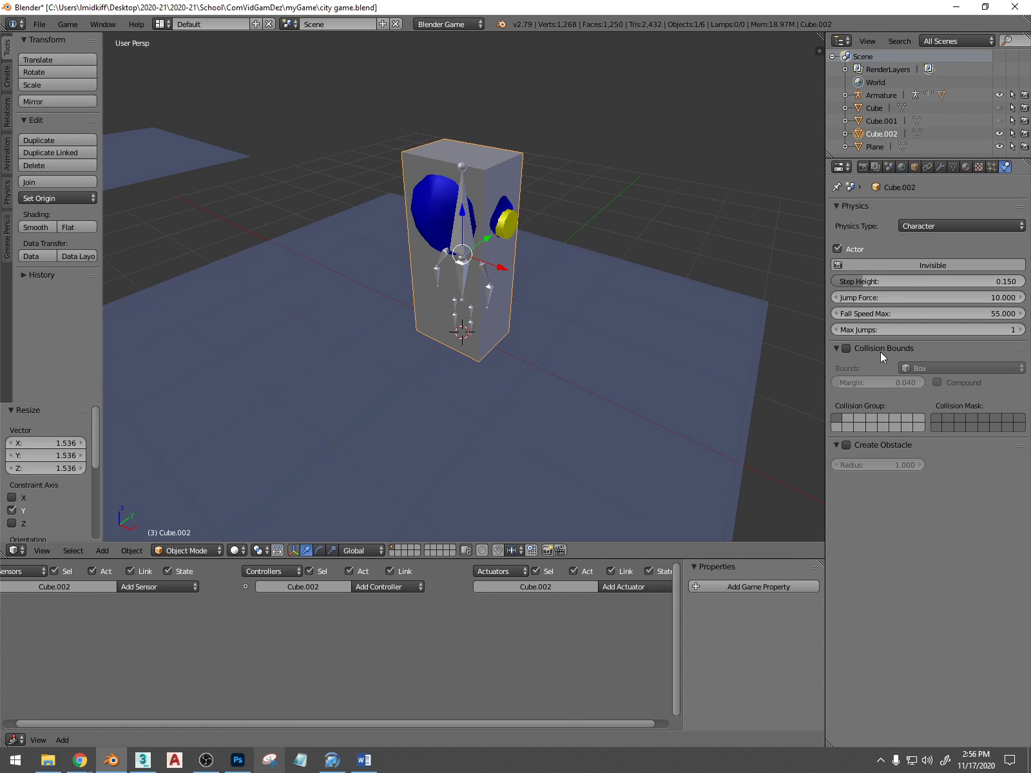
click(847, 349)
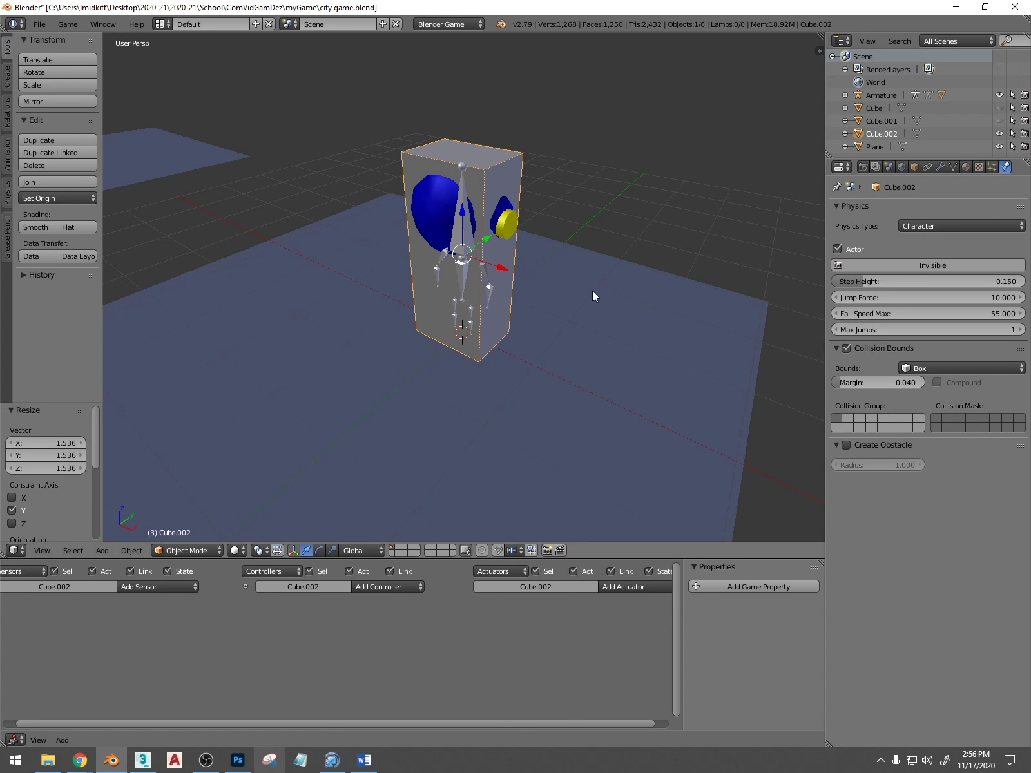
Set the physics type of the character's body mesh to No Collision
right_click(443, 220)
middle_drag(427, 197, 453, 201)
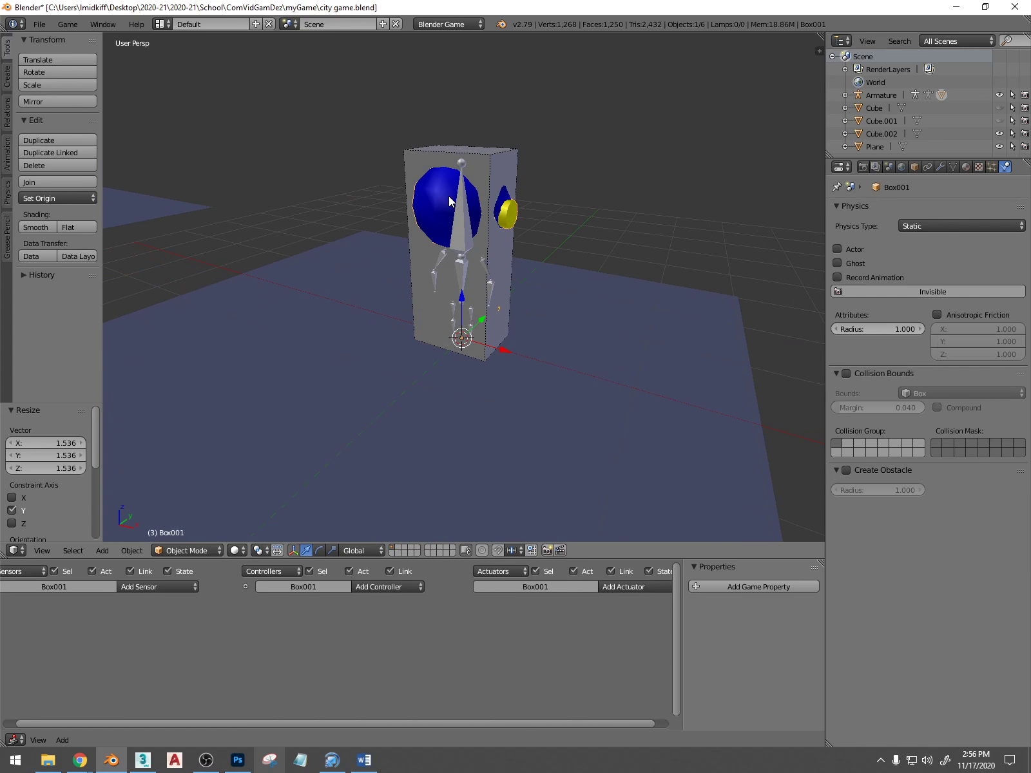
click(910, 227)
click(928, 212)
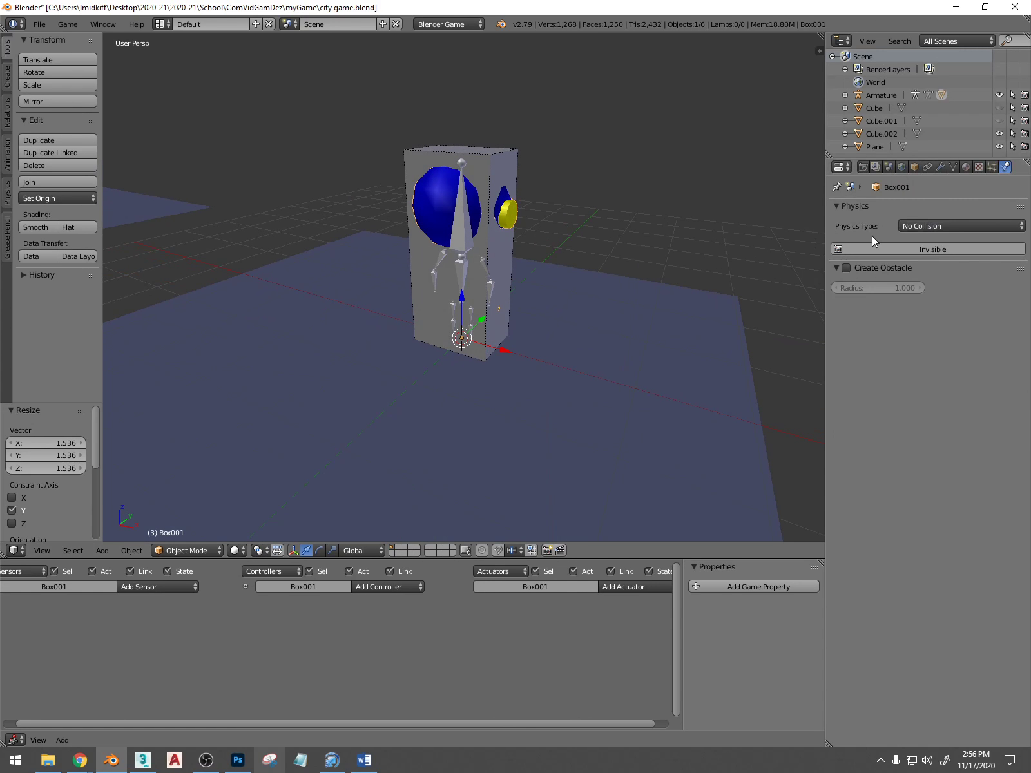
Select the character's armature and switch it from Pose Mode to Object Mode
right_click(461, 247)
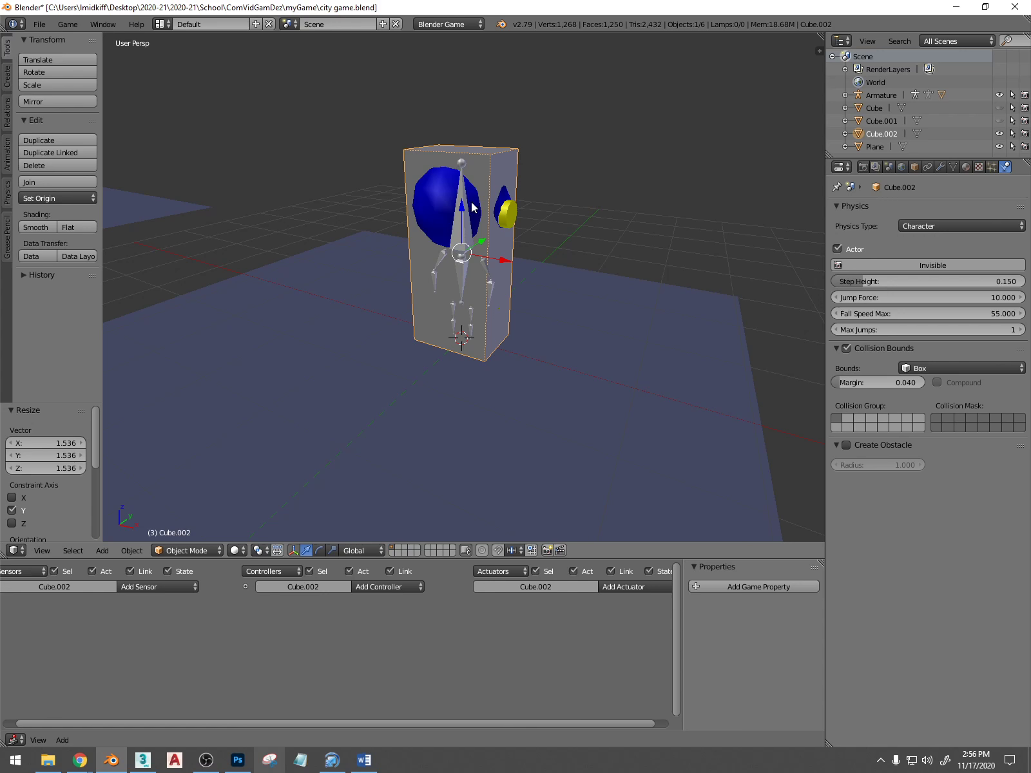
right_click(466, 244)
right_click(466, 243)
middle_drag(465, 243, 504, 252)
right_click(459, 169)
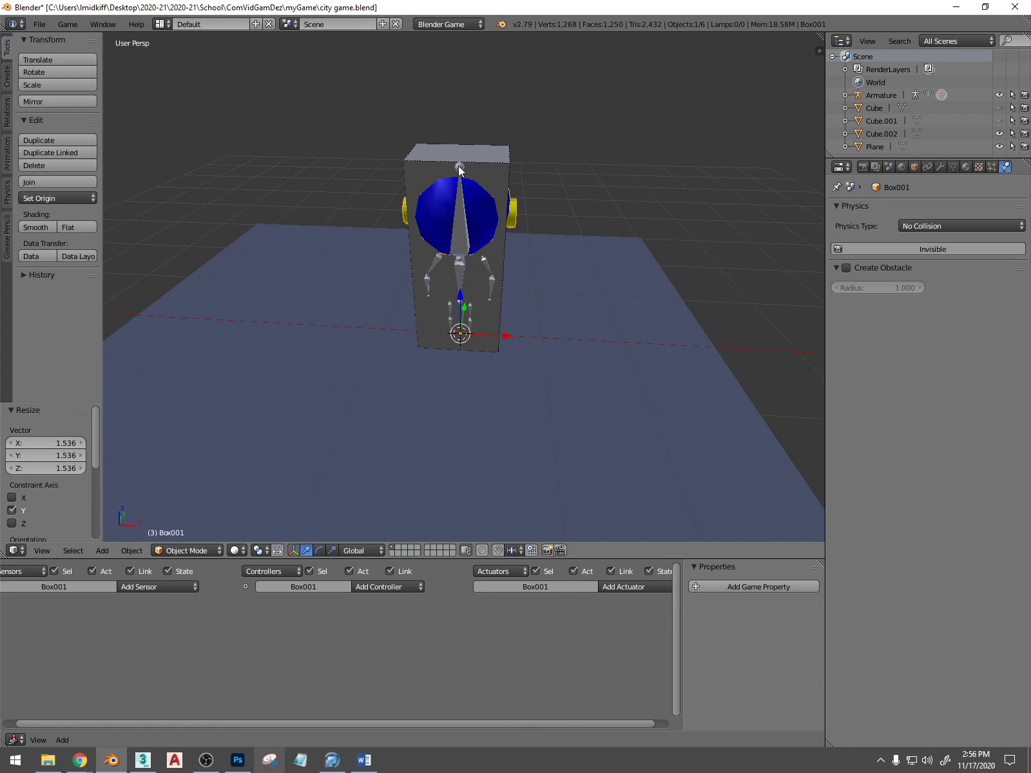
right_click(458, 167)
middle_drag(486, 252, 465, 256)
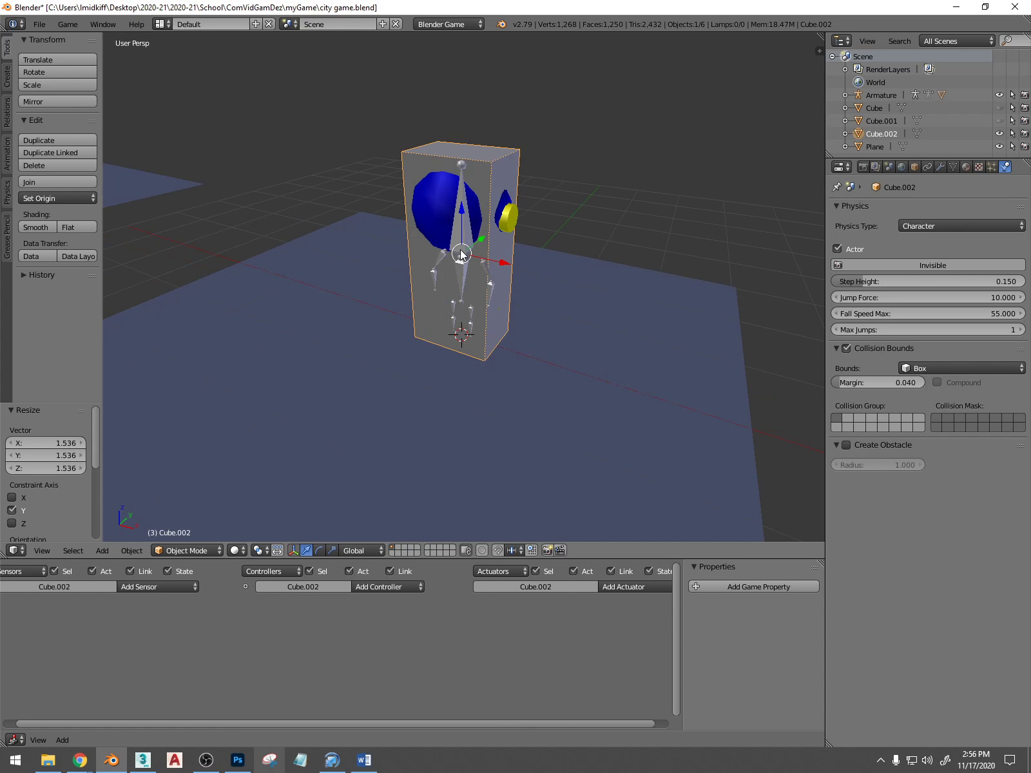
click(917, 94)
middle_drag(528, 278, 508, 282)
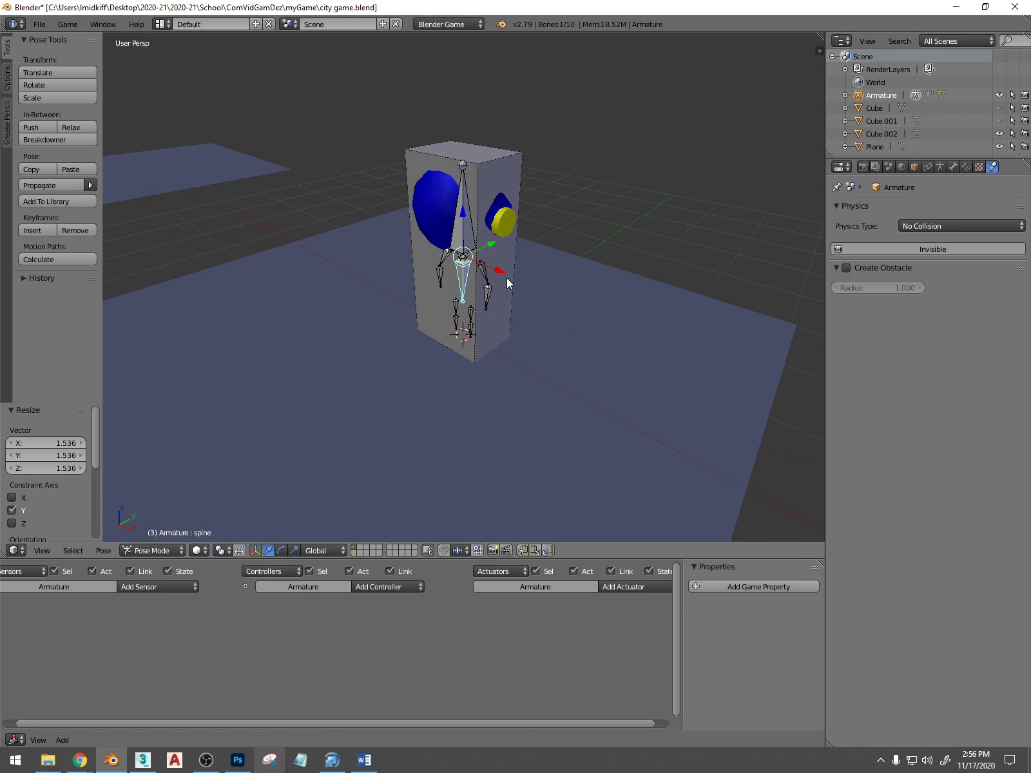
click(167, 549)
click(174, 518)
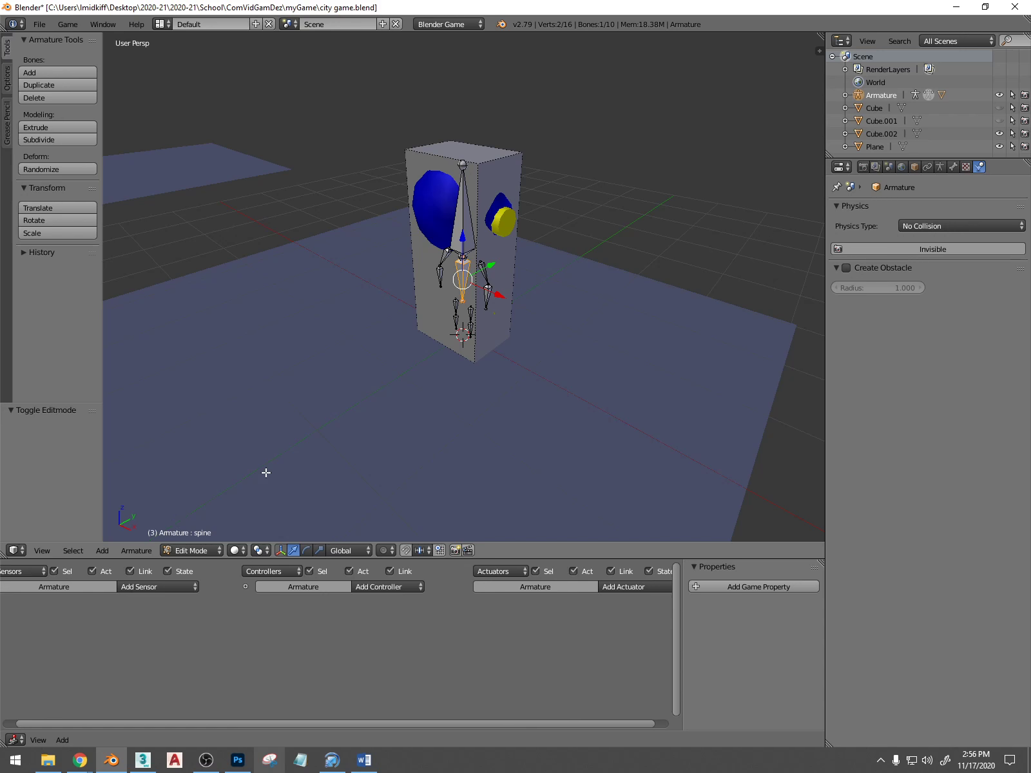
click(201, 553)
click(202, 536)
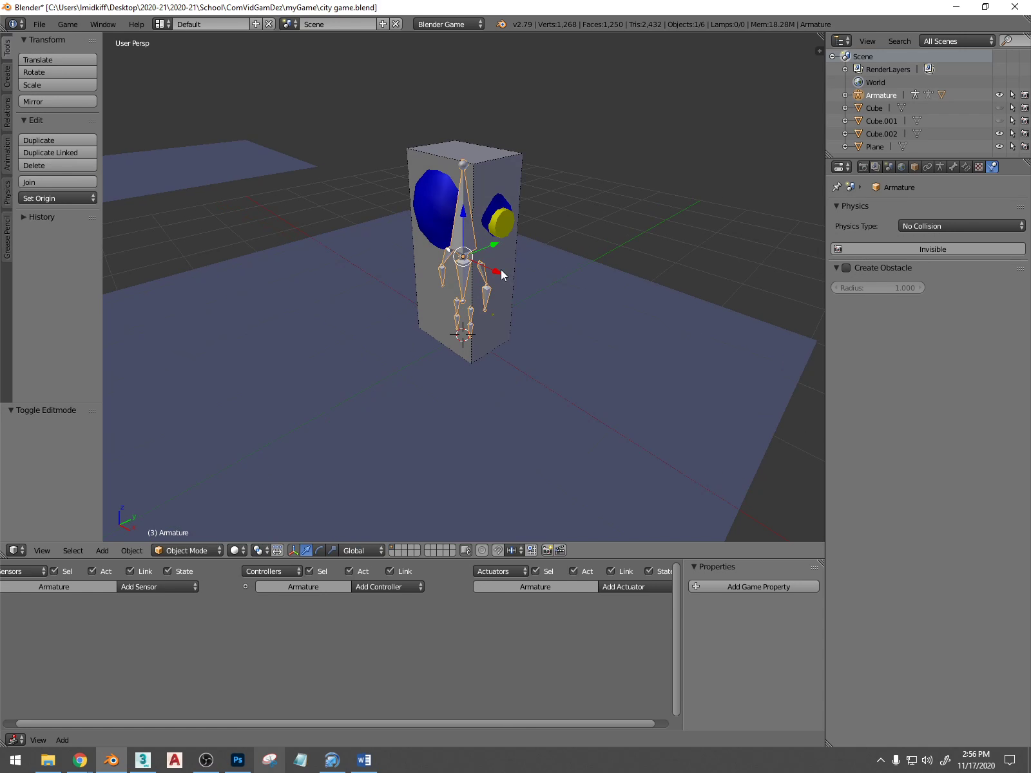
Parent the armature to the enclosing cube using the Object parent type
scroll(507, 222, up, 2)
shift+right_click(530, 92)
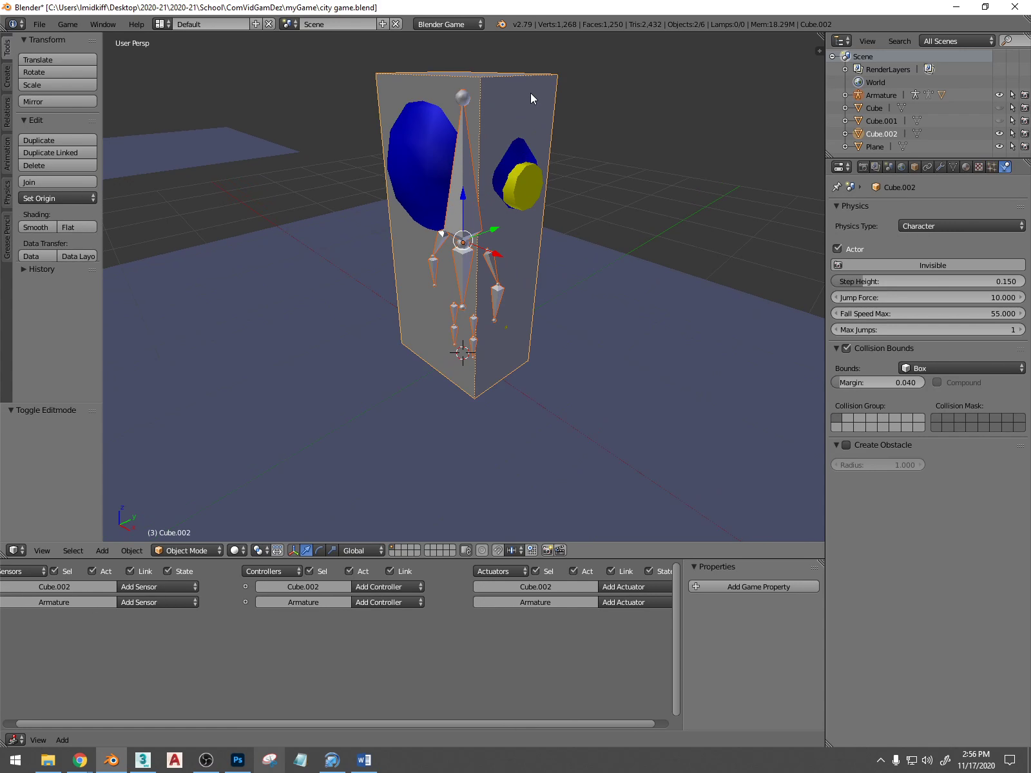
key(ctrl+p)
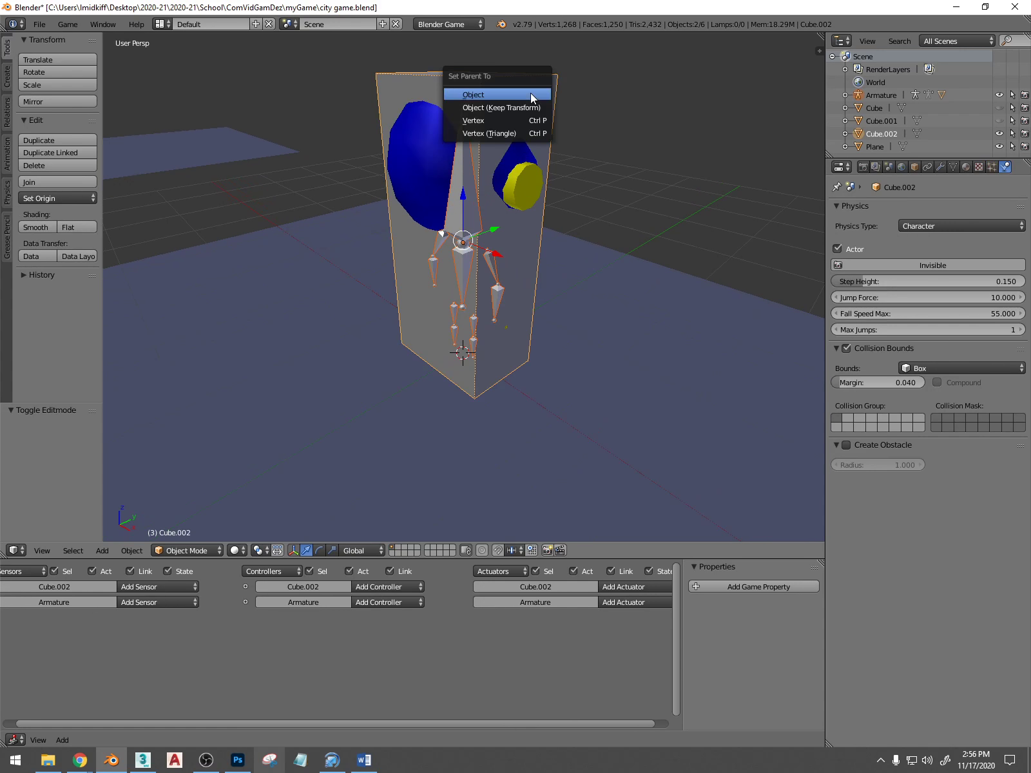
click(530, 93)
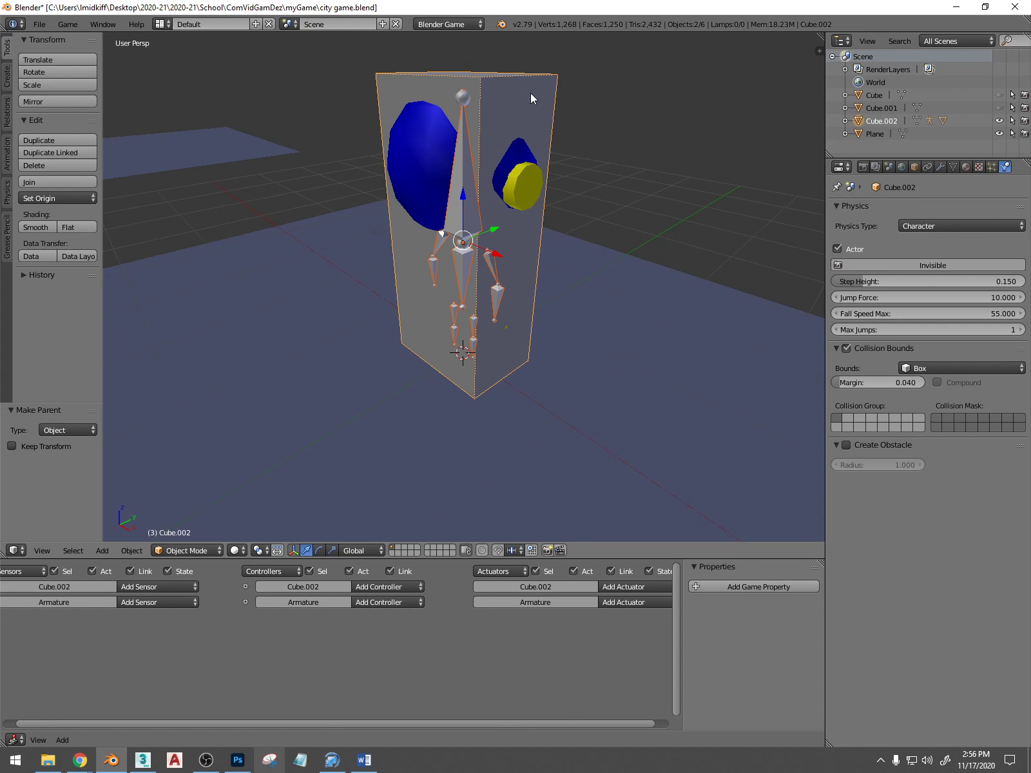
Try moving only the enclosing cube along the Y axis to test the parenting, and leave it at its original position
key(a)
right_click(492, 122)
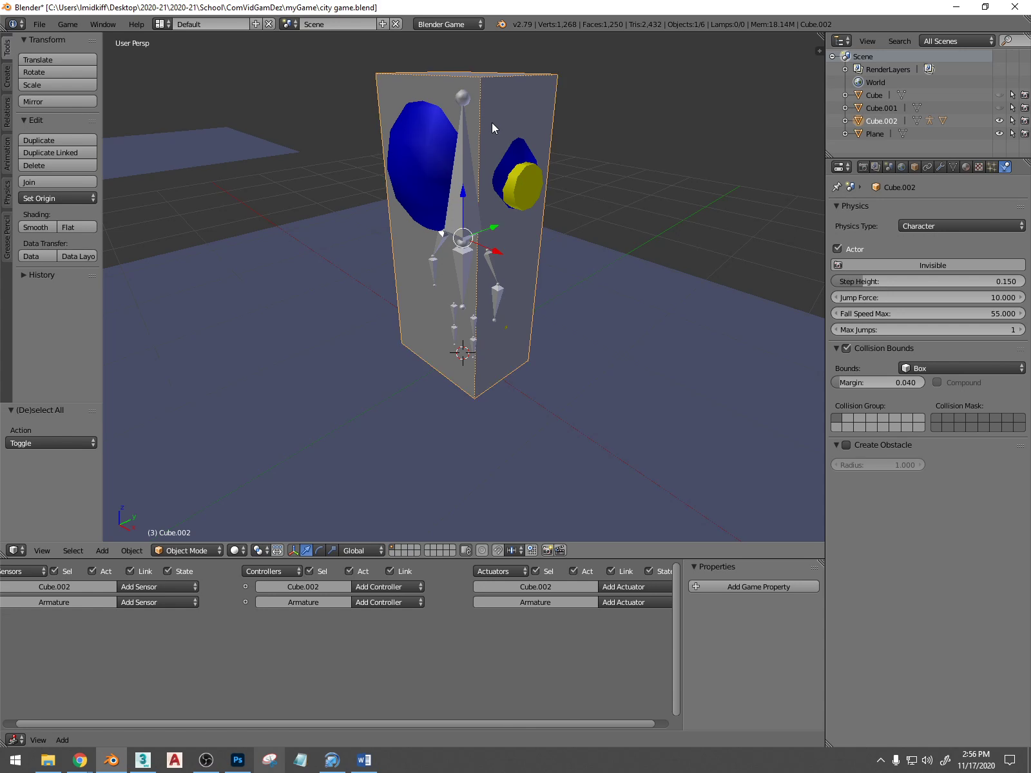
key(g)
key(y)
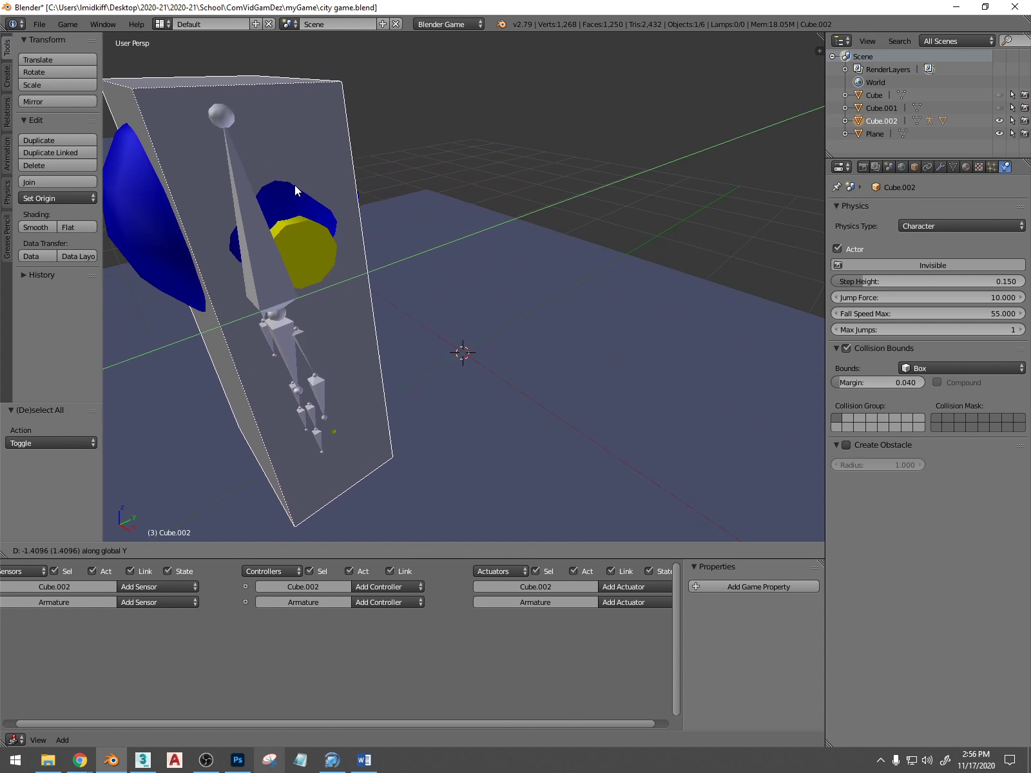
click(503, 153)
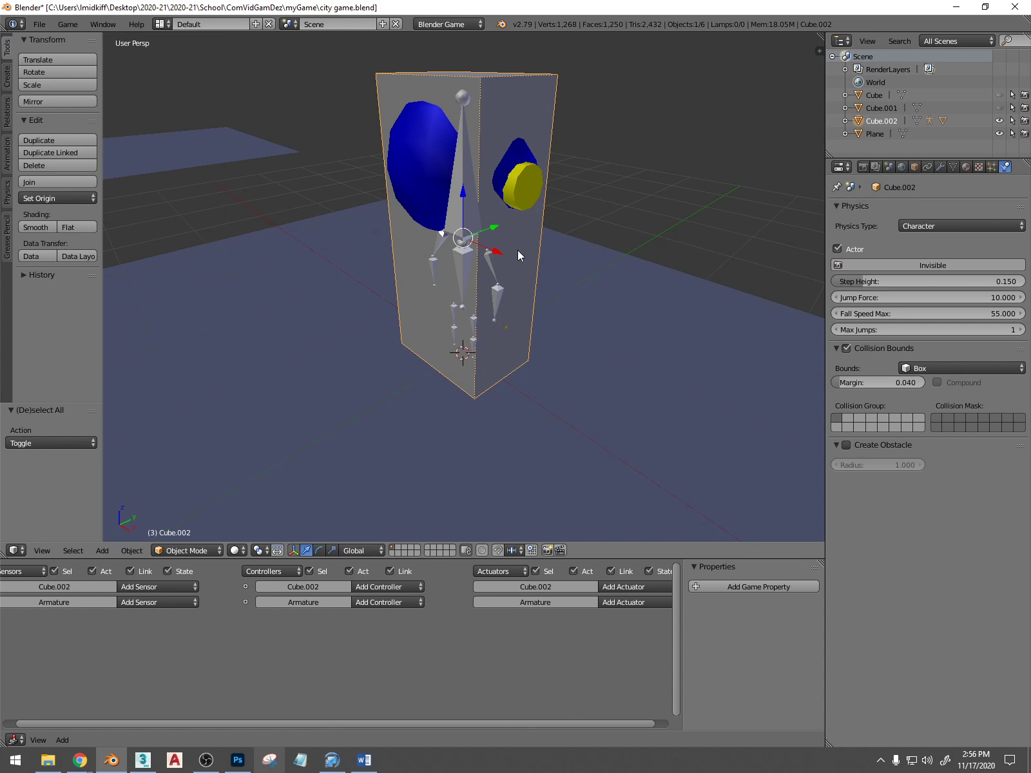
Link a new Keyboard sensor on the enclosing cube to a new Motion actuator set to Character Motion
right_click(521, 233)
right_click(521, 226)
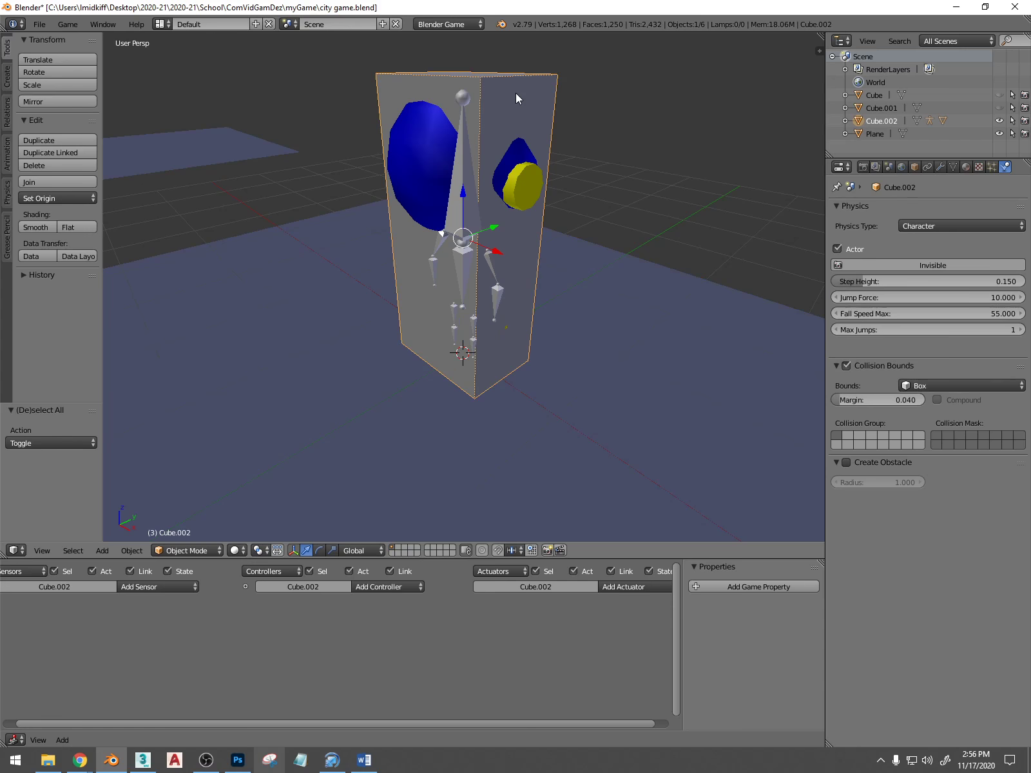
click(172, 585)
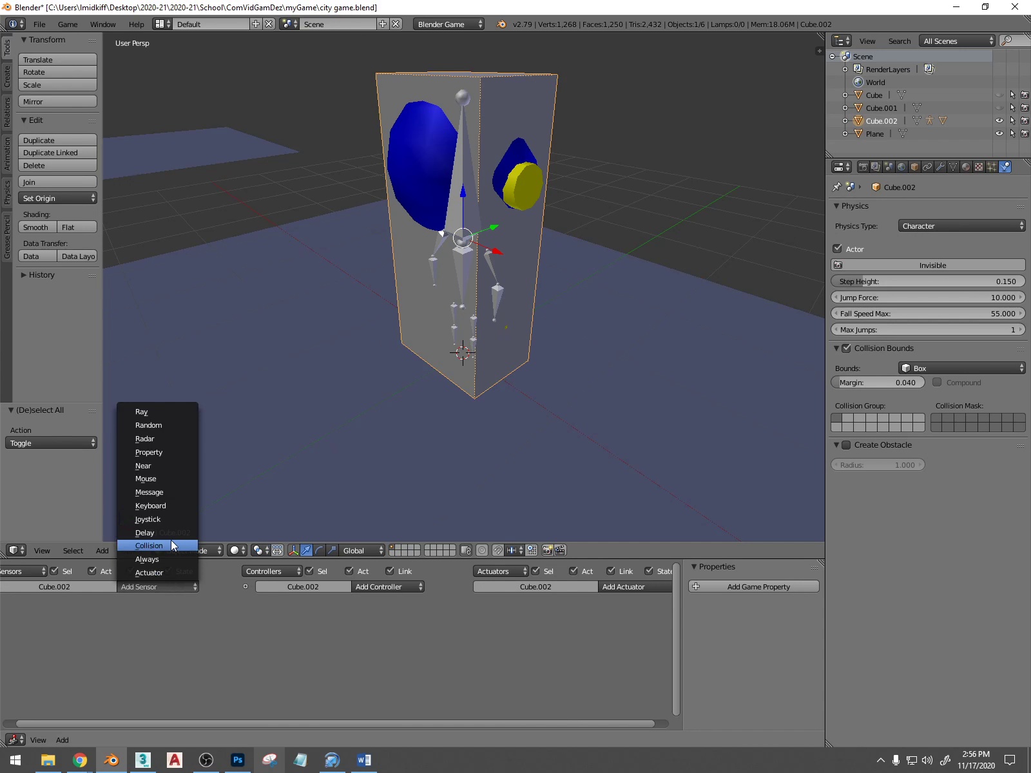
click(166, 507)
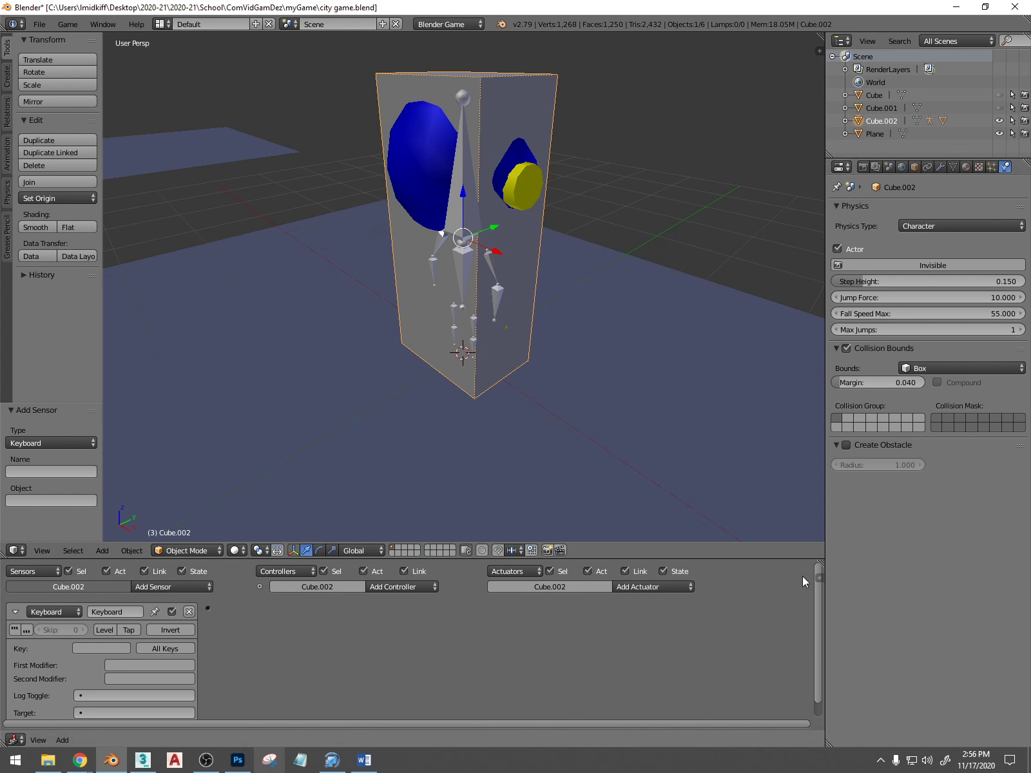
click(660, 586)
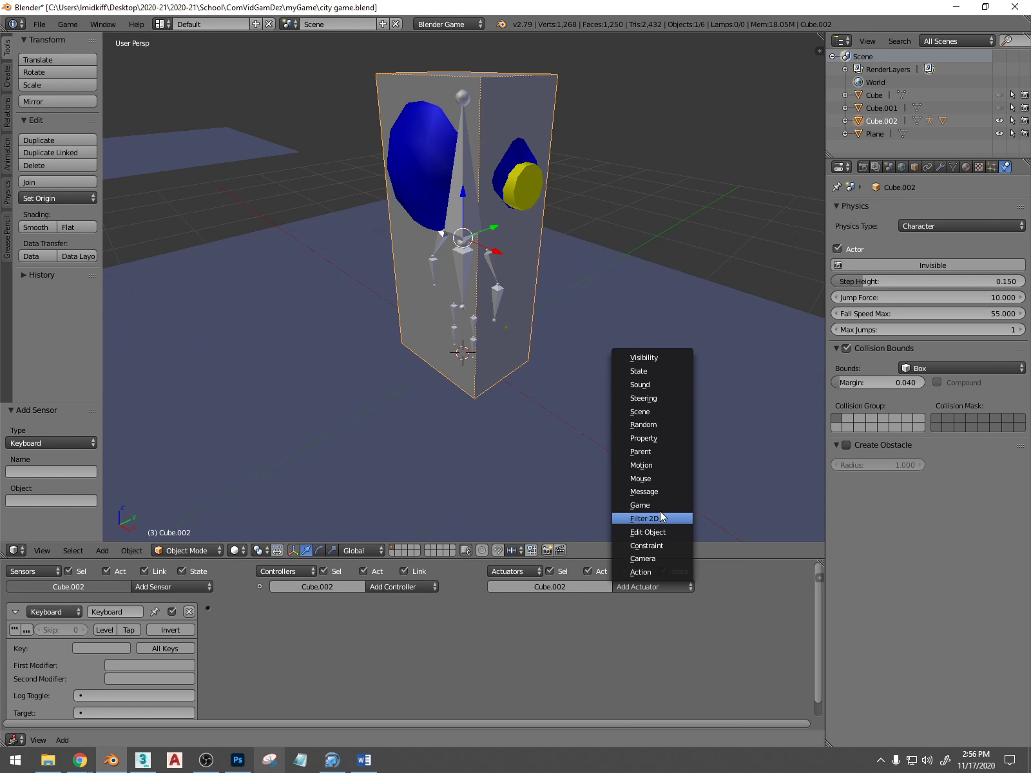
click(642, 465)
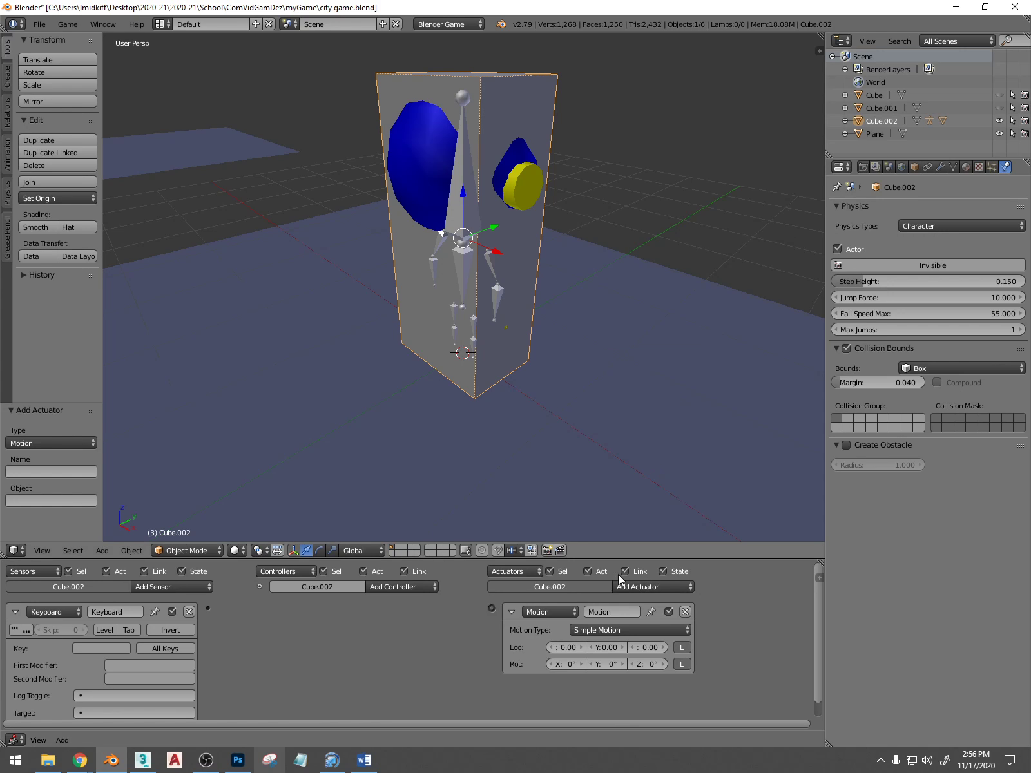
drag(208, 609, 491, 607)
click(622, 627)
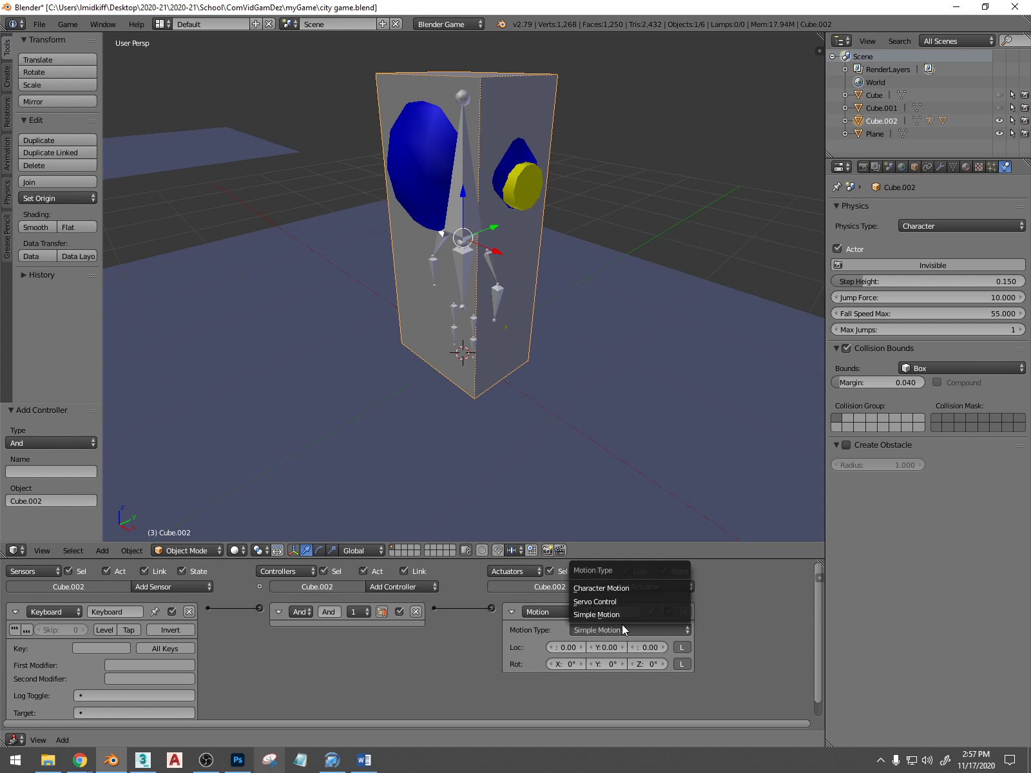
click(624, 592)
Assign the W key to the cube's Keyboard sensor and name the sensor "forward"
click(114, 649)
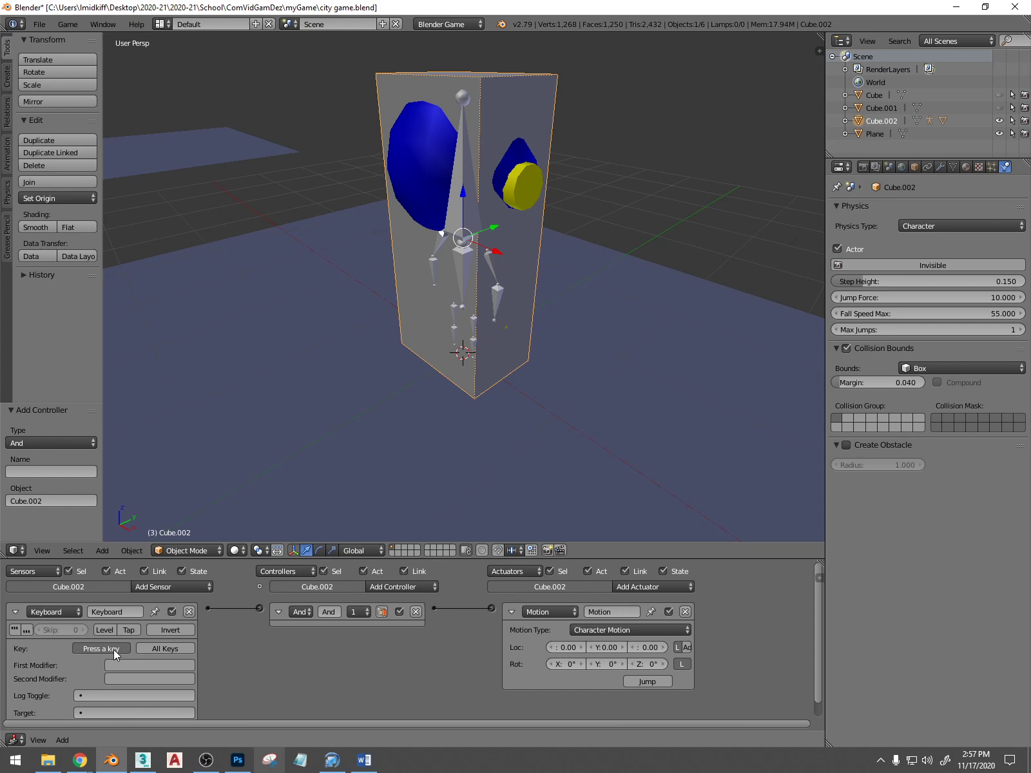
key(w)
click(15, 613)
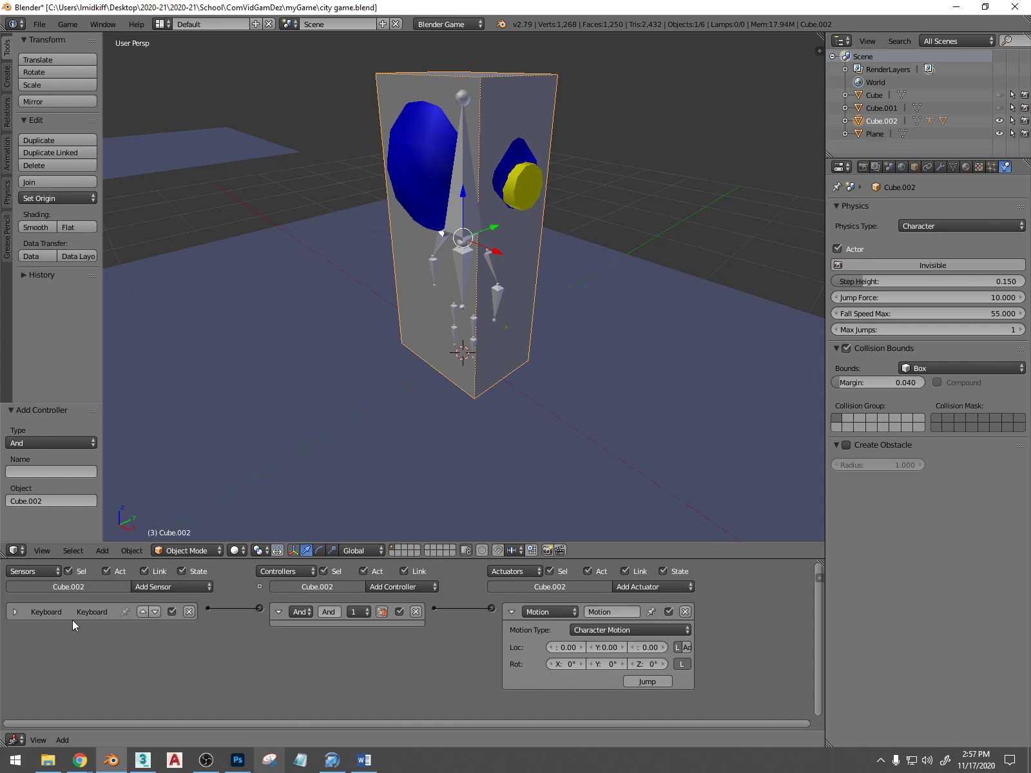
click(17, 612)
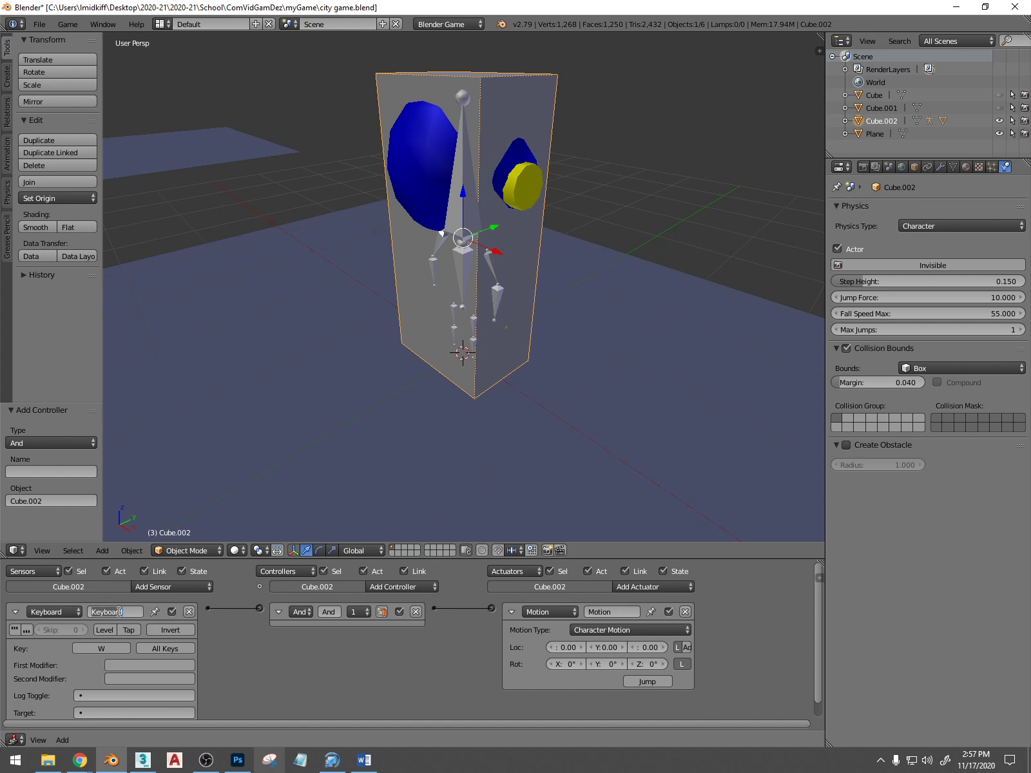
click(119, 612)
text(forwar)
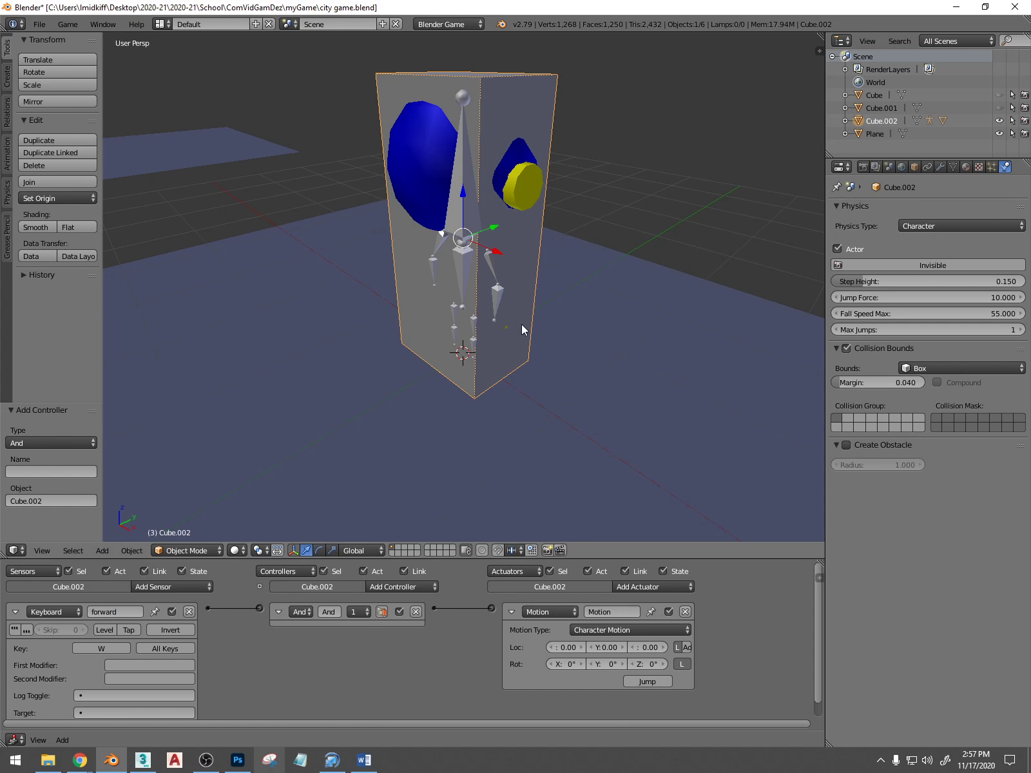
Set the Motion actuator's Y location to -0.25 and save over city game.blend
middle_drag(526, 330, 482, 307)
middle_drag(509, 242, 295, 307)
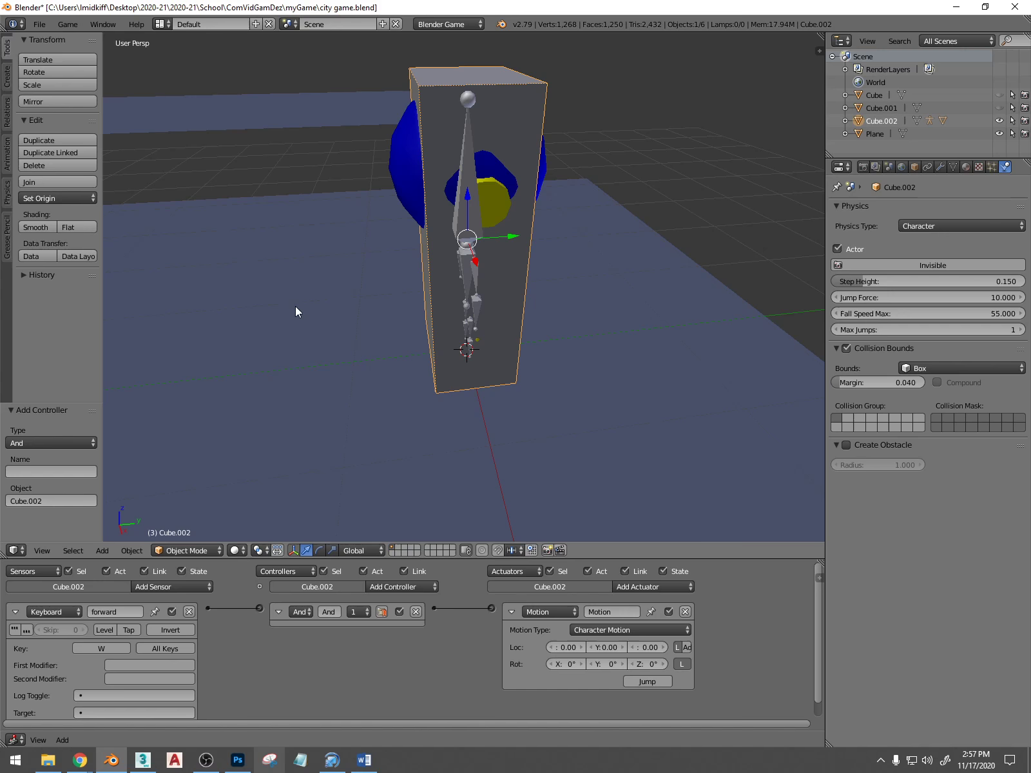
scroll(369, 323, down, 3)
scroll(370, 324, down, 2)
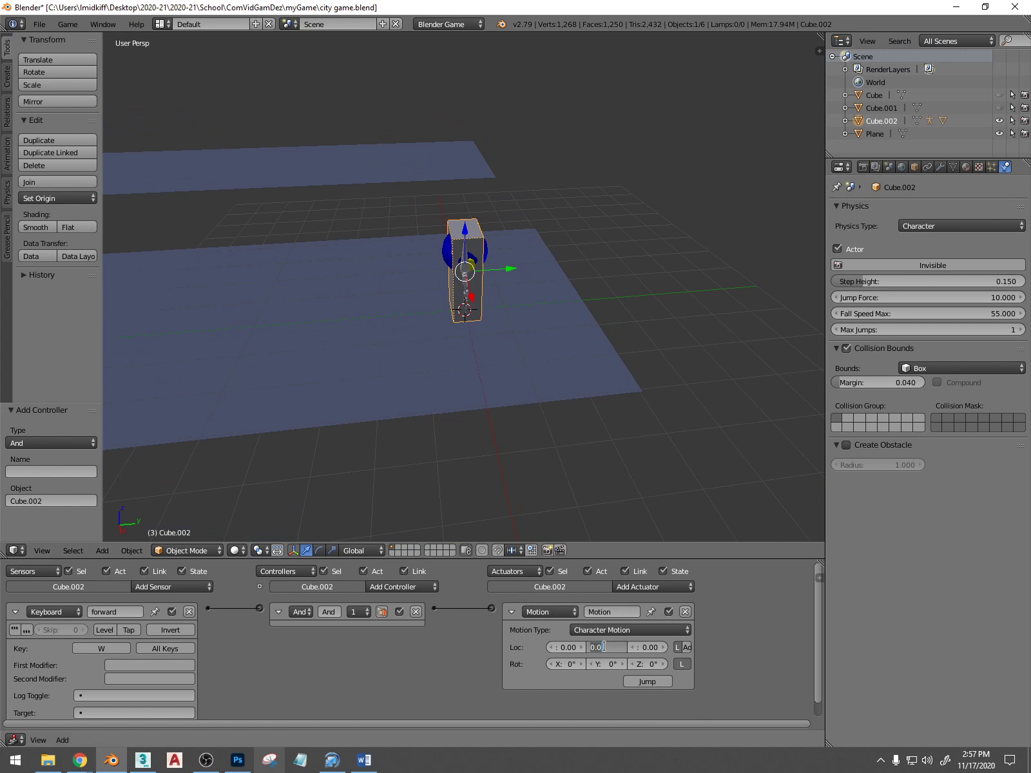
text(-)
key(ctrl+s)
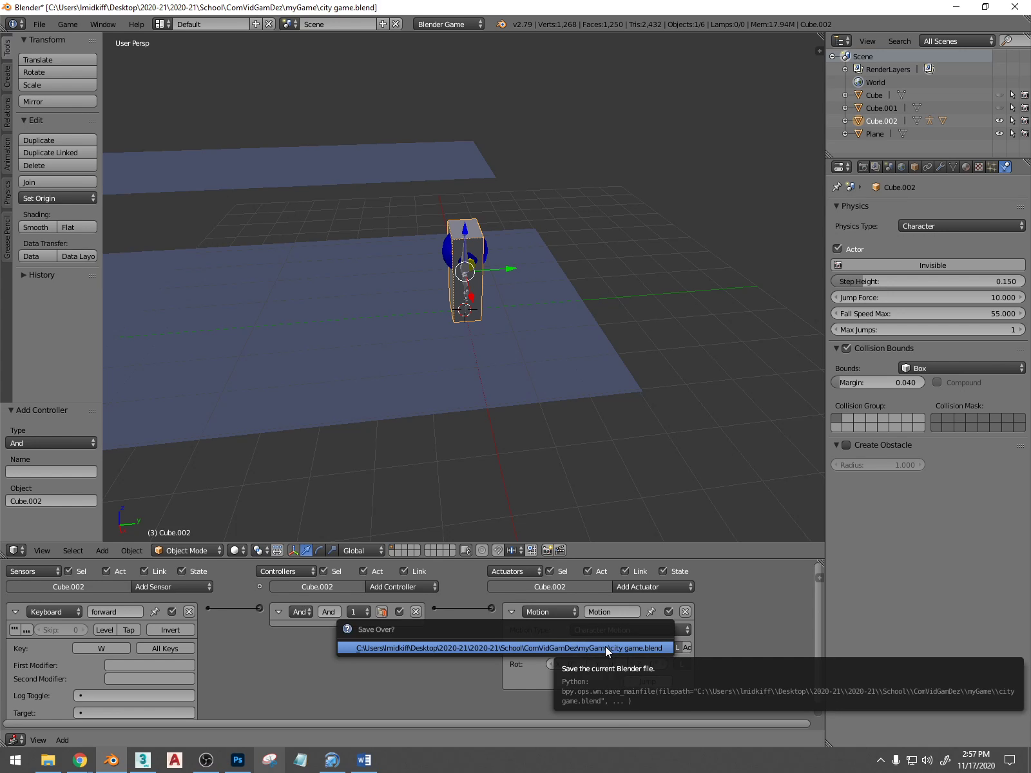
click(605, 646)
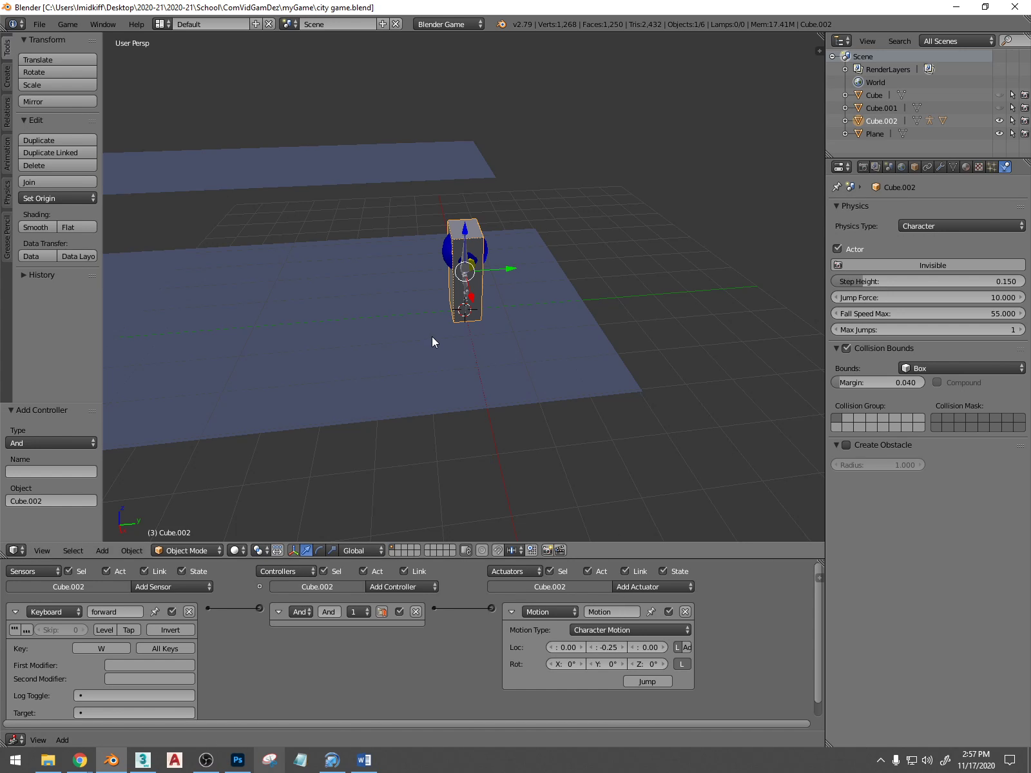
Run the game several times from different viewpoints to test the collision cube's forward movement with W
key(p)
key(w)
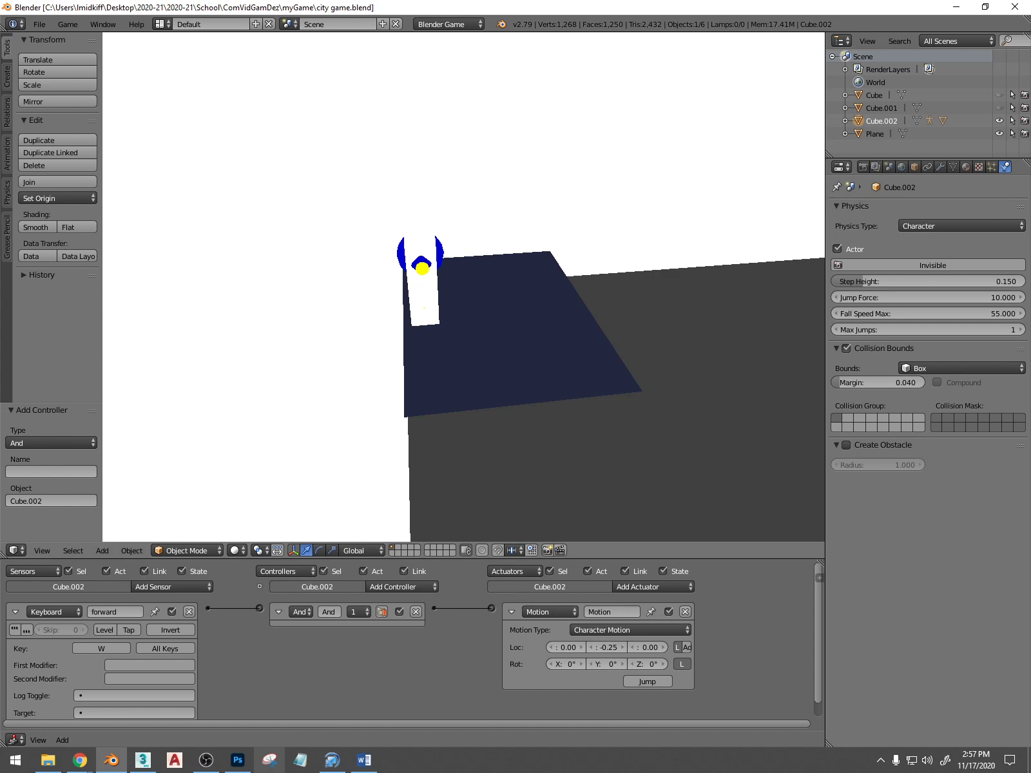
key(Escape)
scroll(534, 341, down, 2)
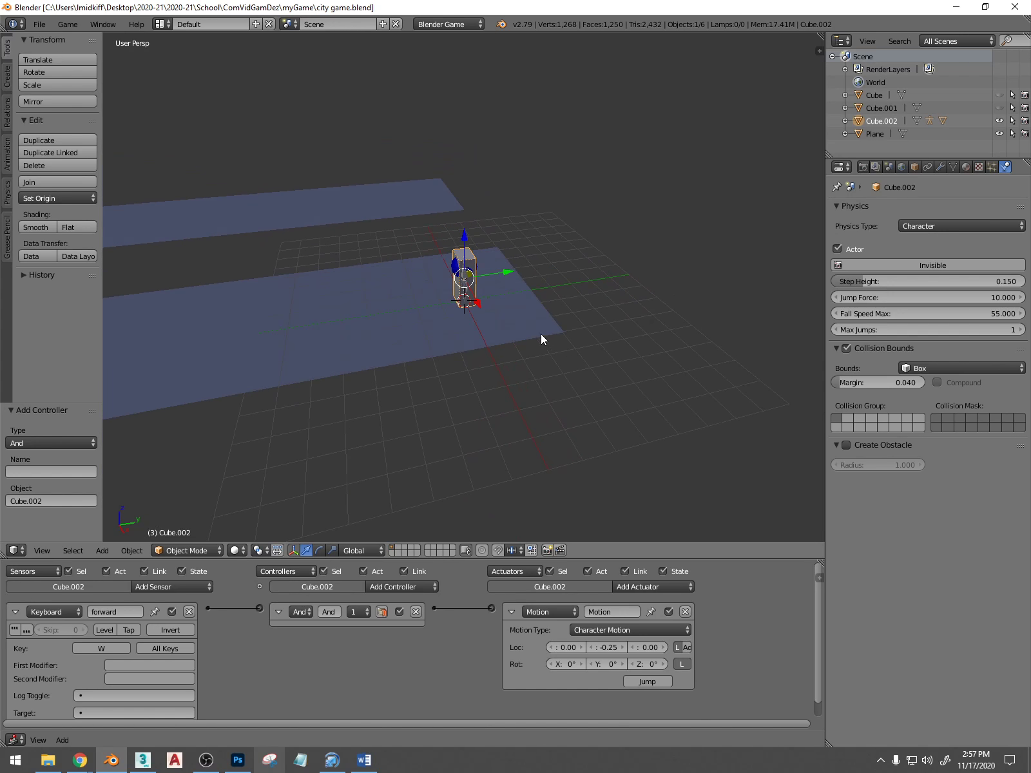
key(p)
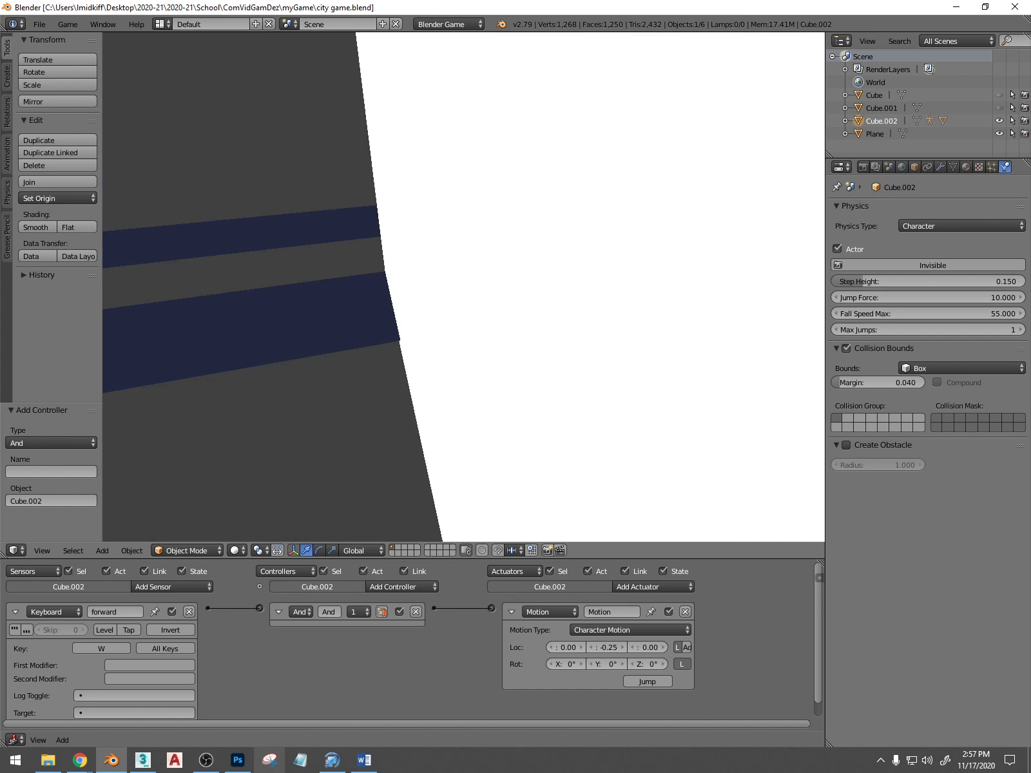
key(Escape)
scroll(551, 314, down, 3)
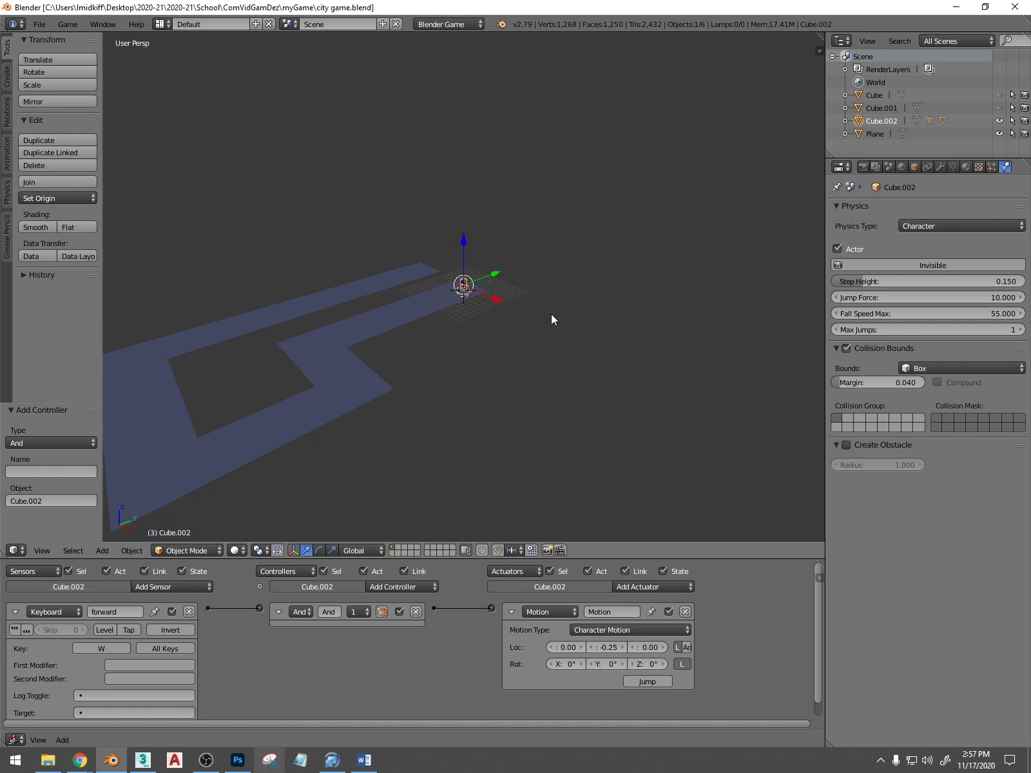
key(p)
key(Escape)
scroll(477, 284, up, 5)
scroll(477, 289, down, 2)
middle_drag(477, 290, 453, 252)
scroll(453, 253, up, 4)
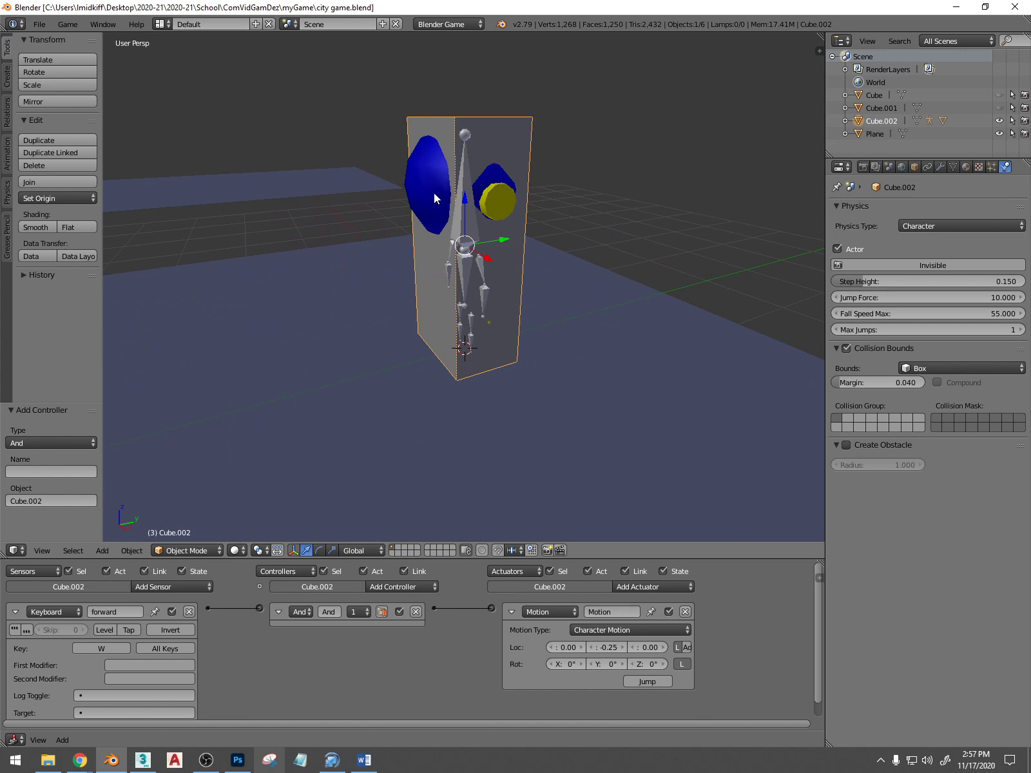
Select all visible objects, apply their rotation and scale, and deselect everything
right_click(433, 193)
scroll(434, 194, down, 4)
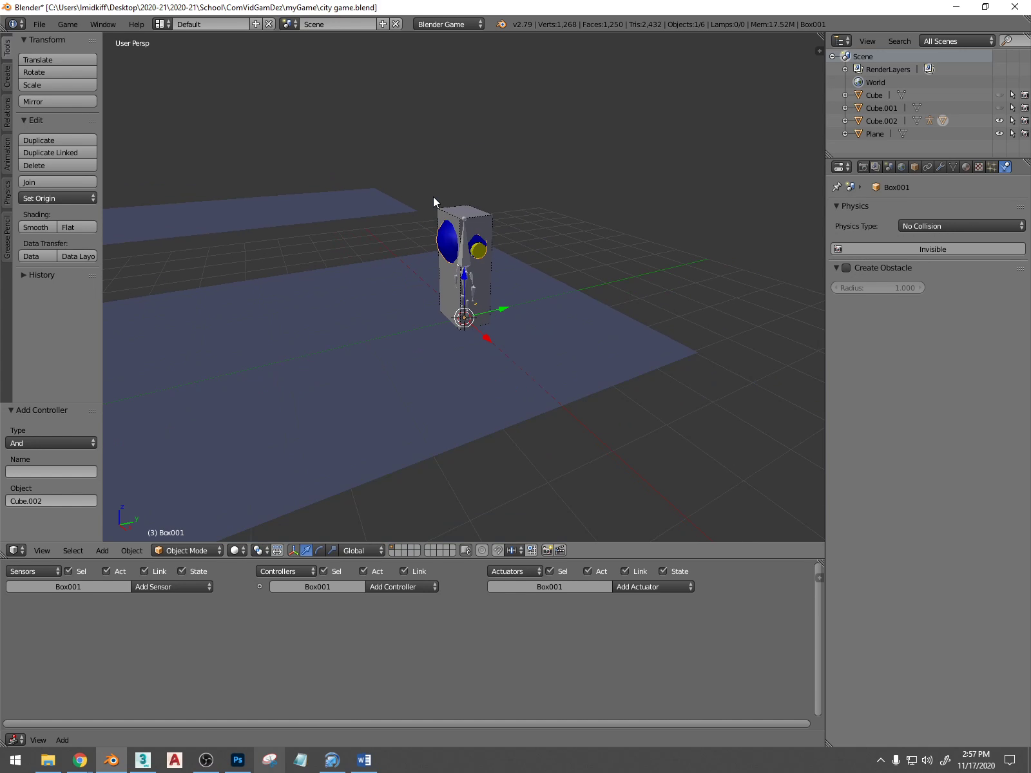
key(a)
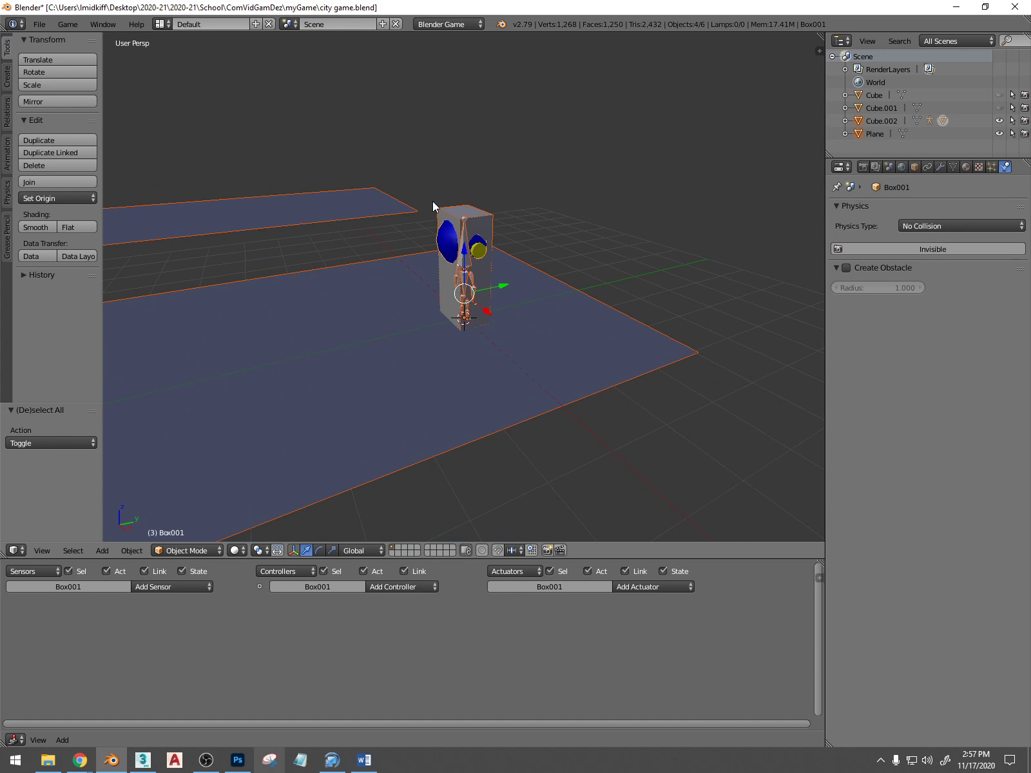
scroll(471, 309, down, 3)
scroll(471, 308, down, 6)
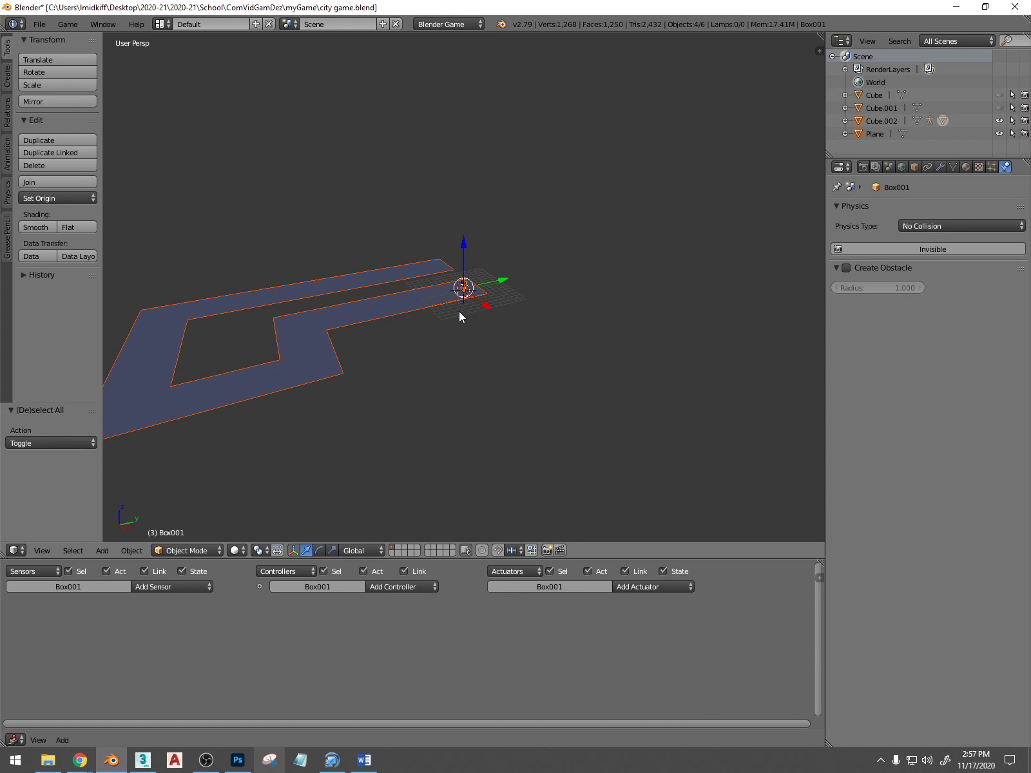
scroll(459, 312, up, 10)
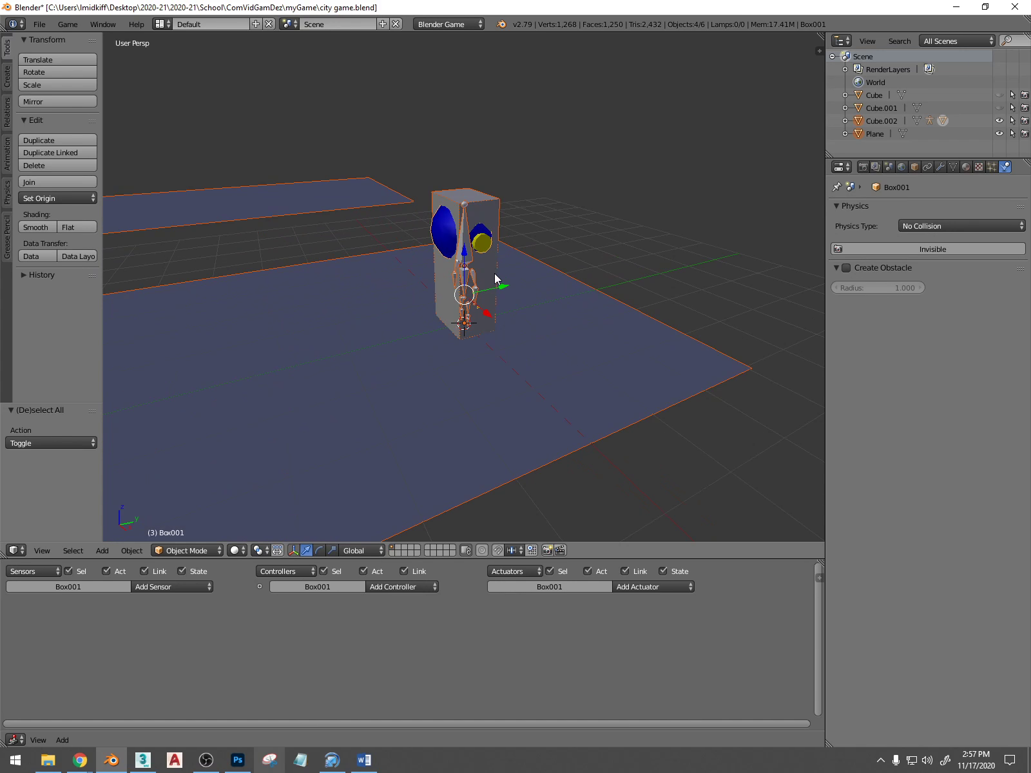
key(ctrl+shift+alt+c)
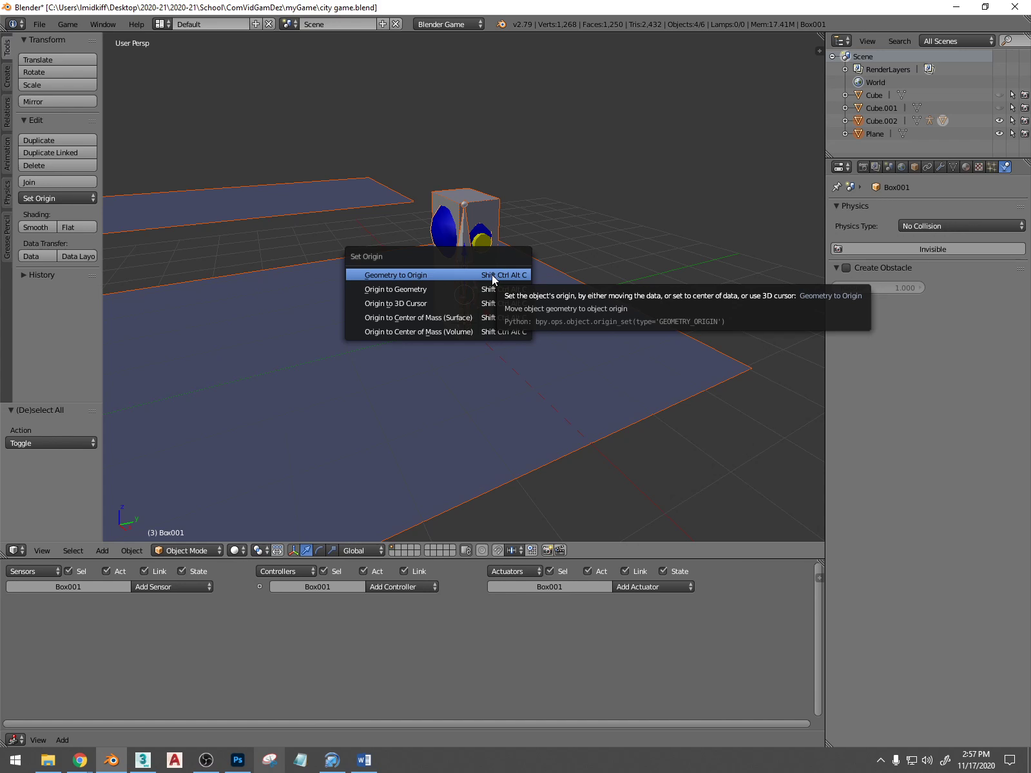
click(458, 302)
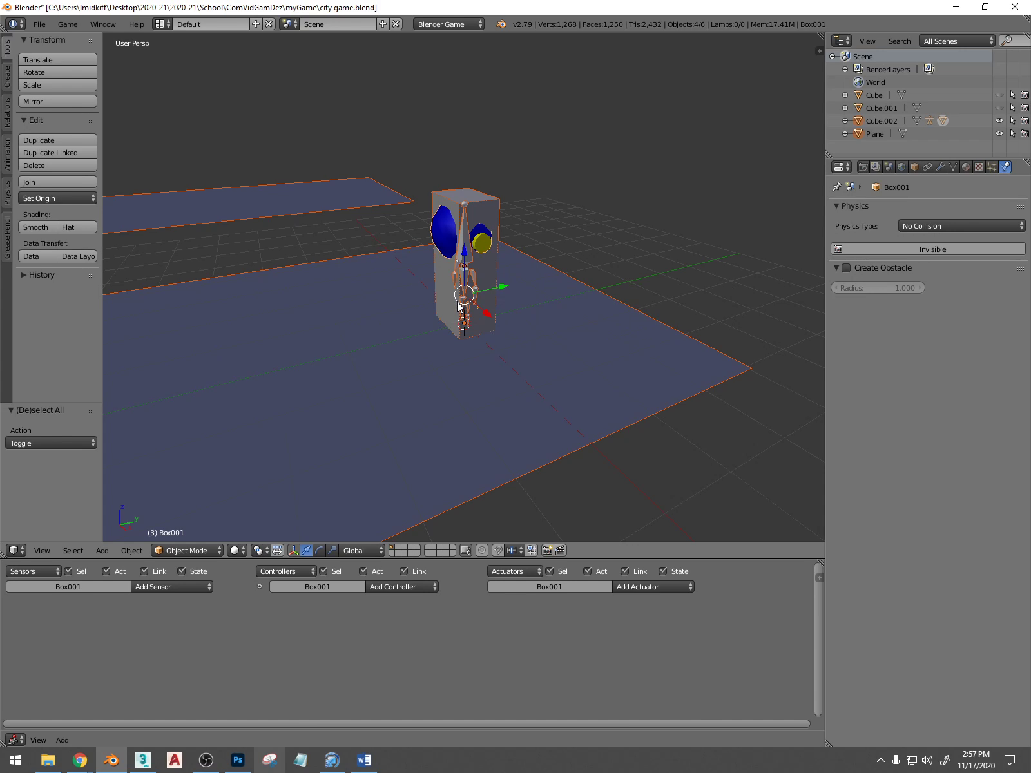
key(ctrl+a)
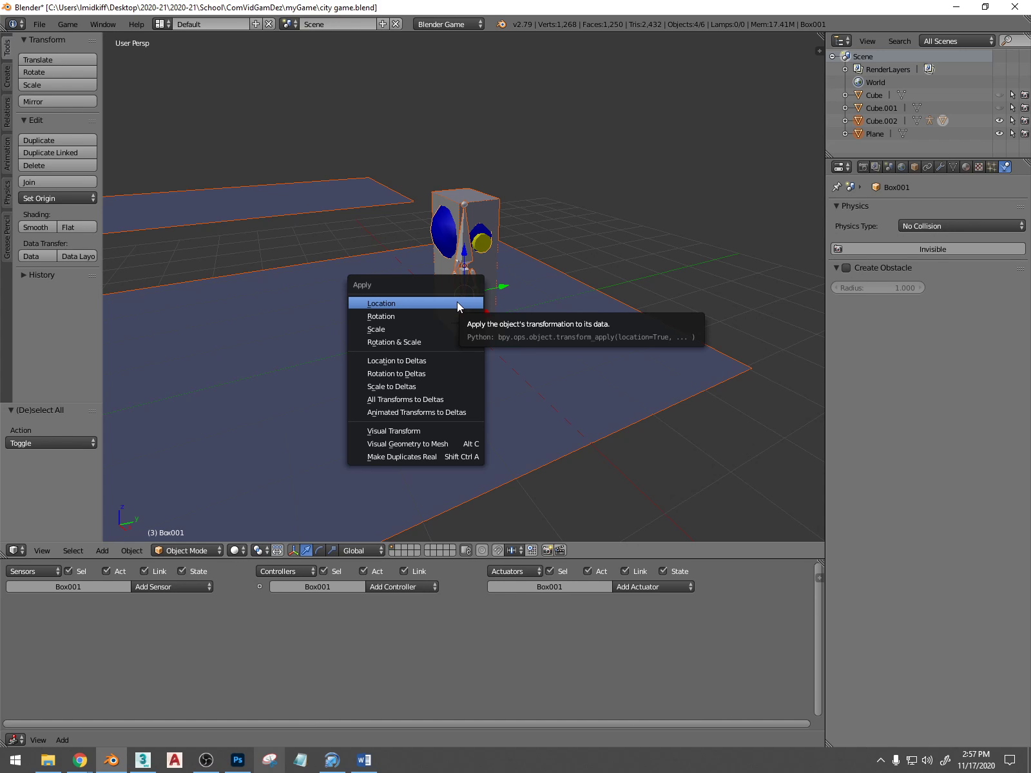
click(430, 343)
key(a)
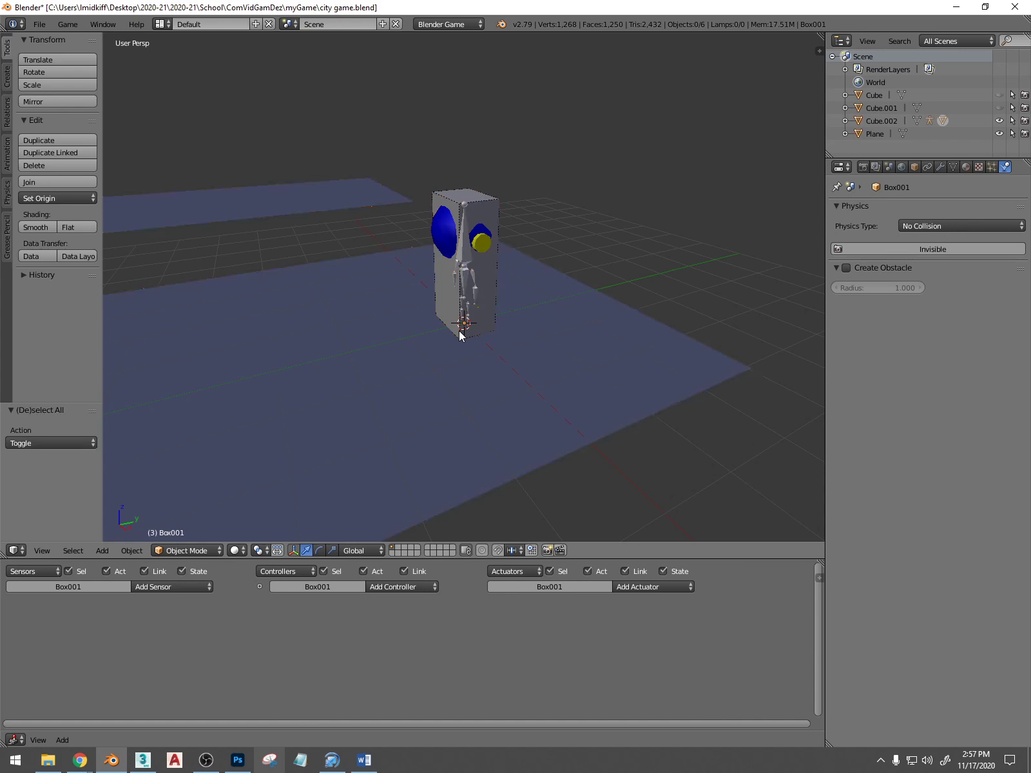
Select the character's mesh and run the game to check the display after applying the transforms
right_click(450, 253)
key(p)
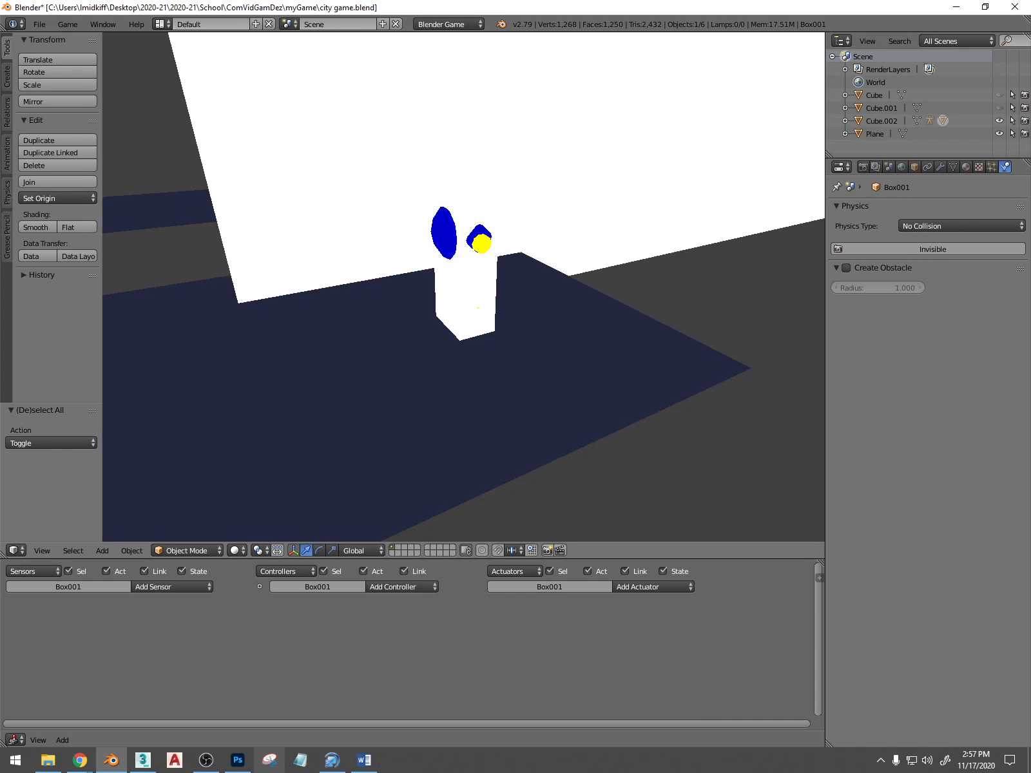
key(Escape)
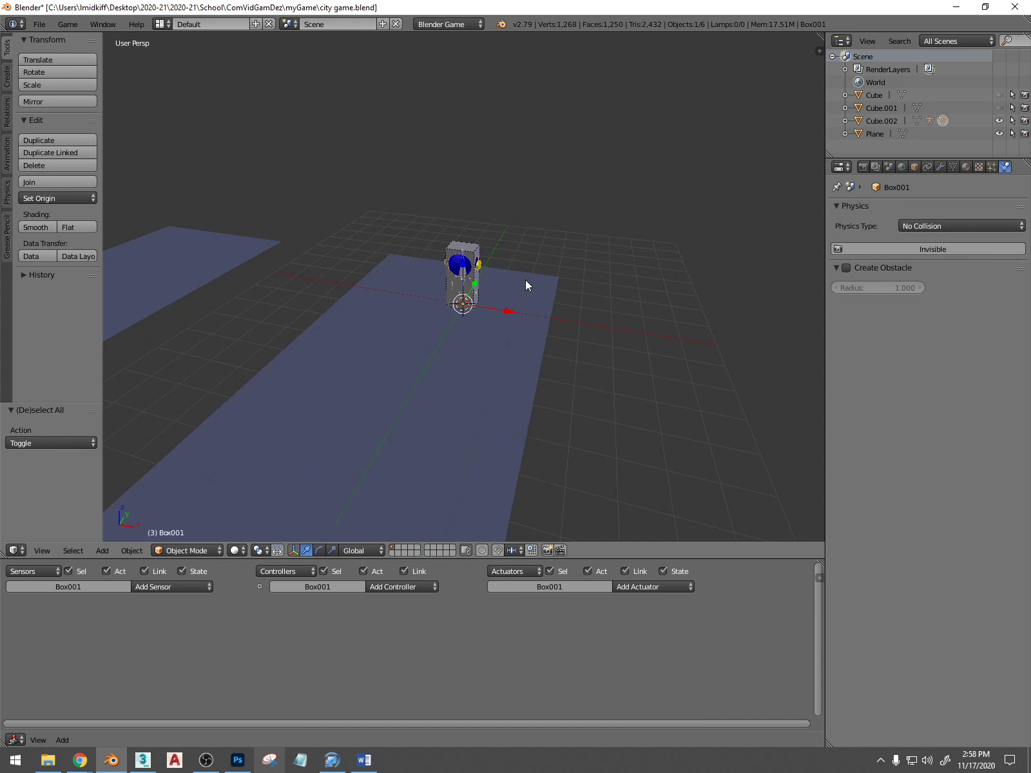
Select the ground plane, examine its physics settings, and run the game from several viewpoints
right_click(457, 365)
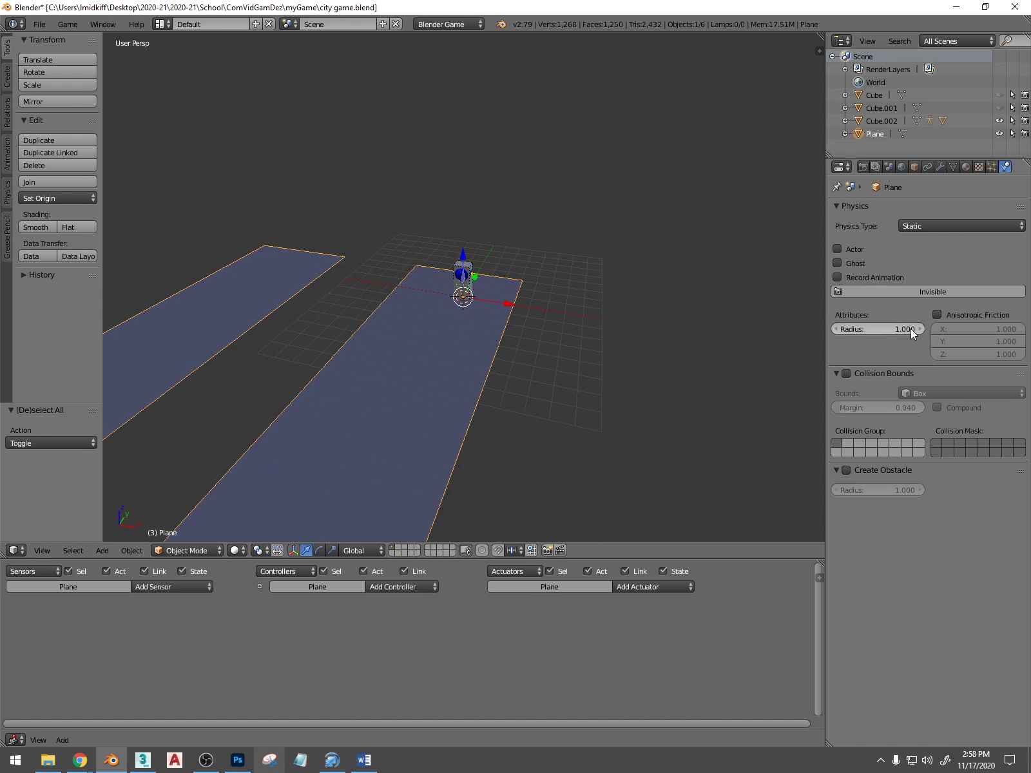
key(p)
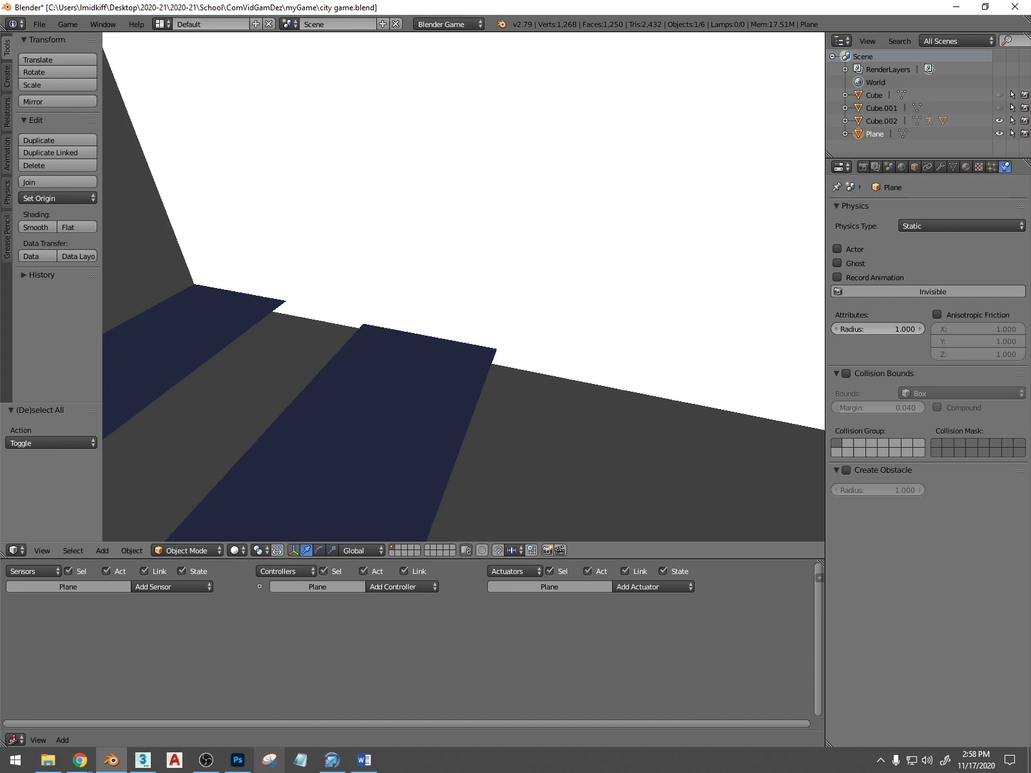
key(Escape)
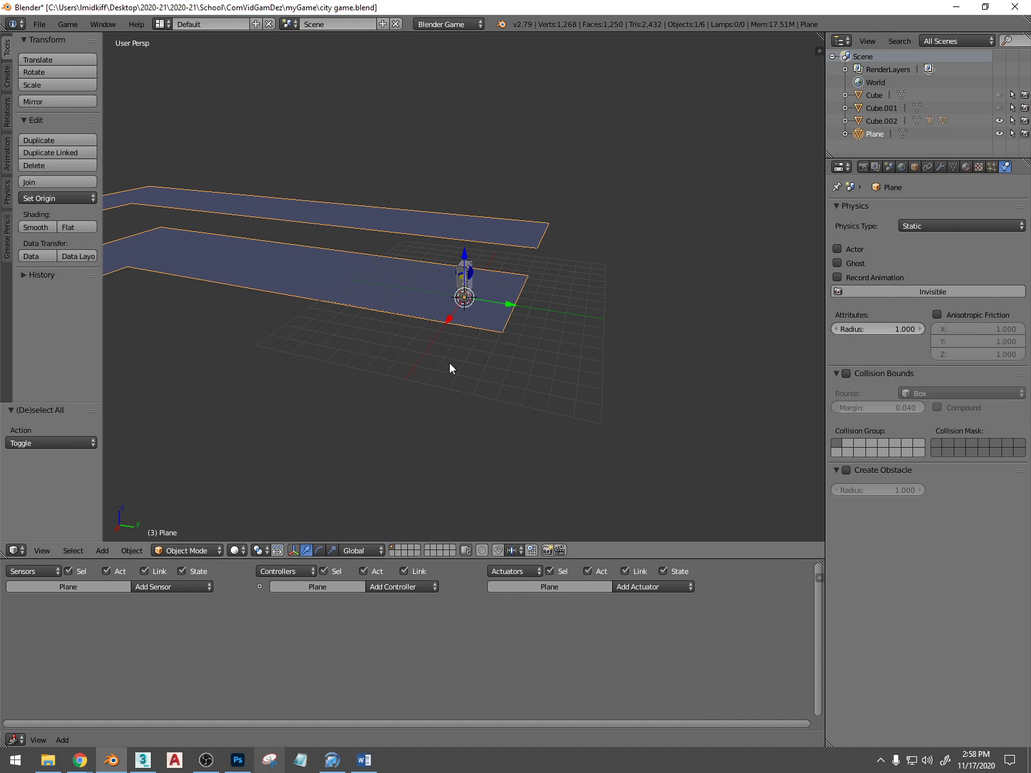
key(p)
key(Escape)
scroll(454, 353, down, 5)
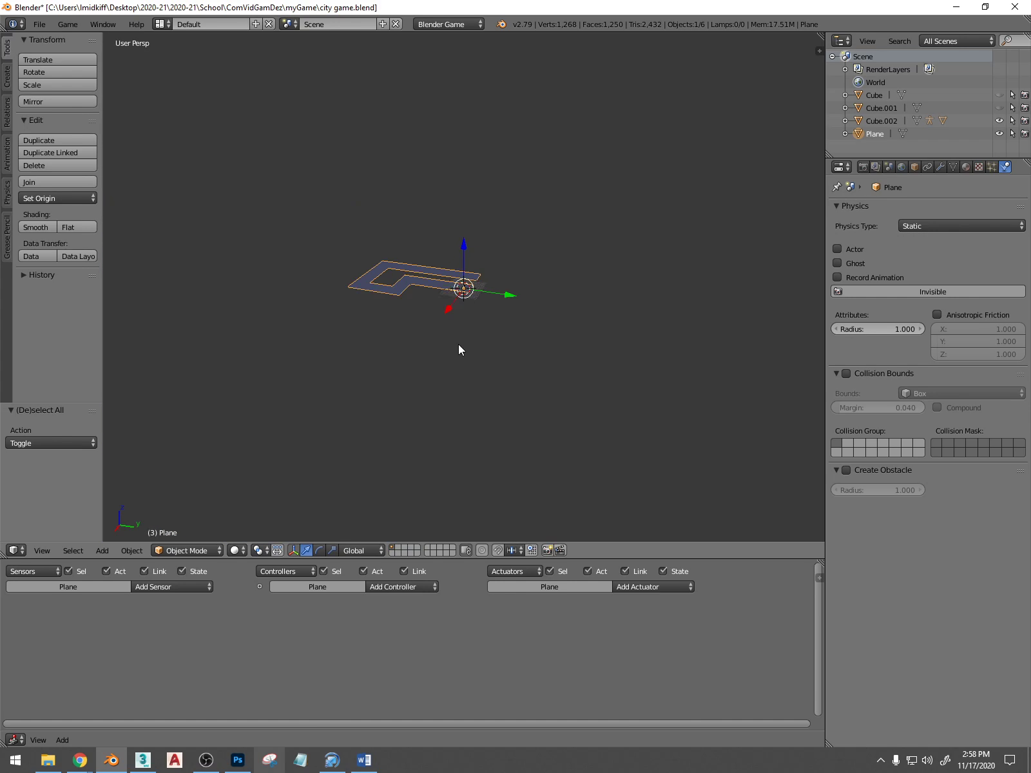
key(p)
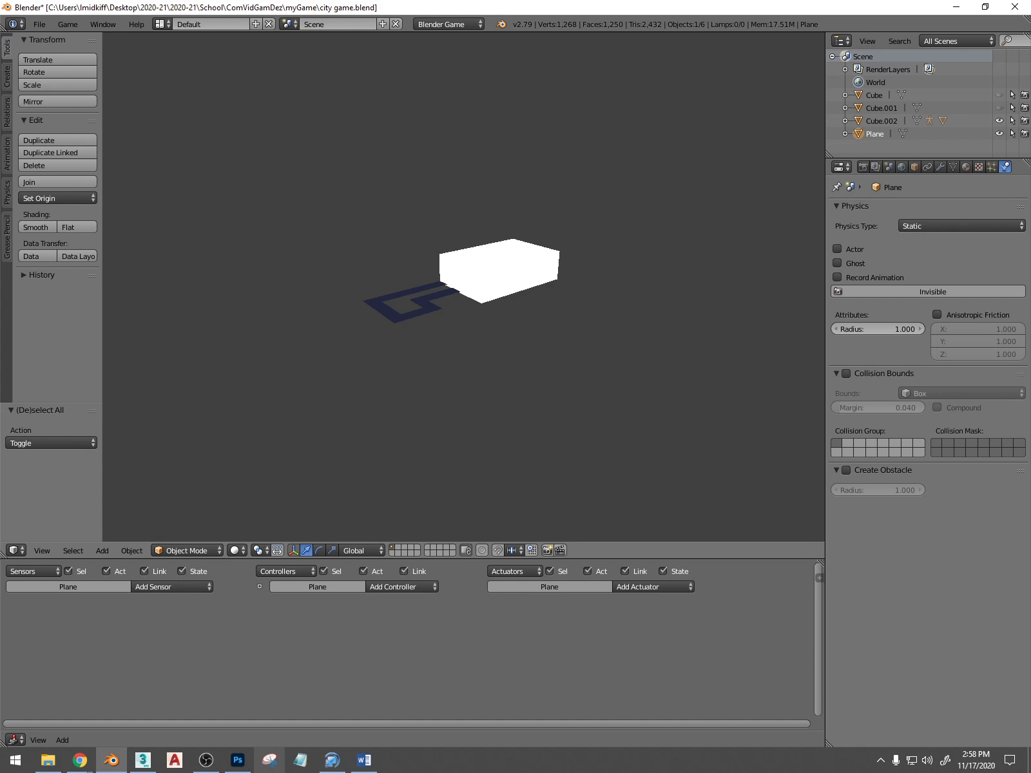
key(Escape)
scroll(525, 282, up, 7)
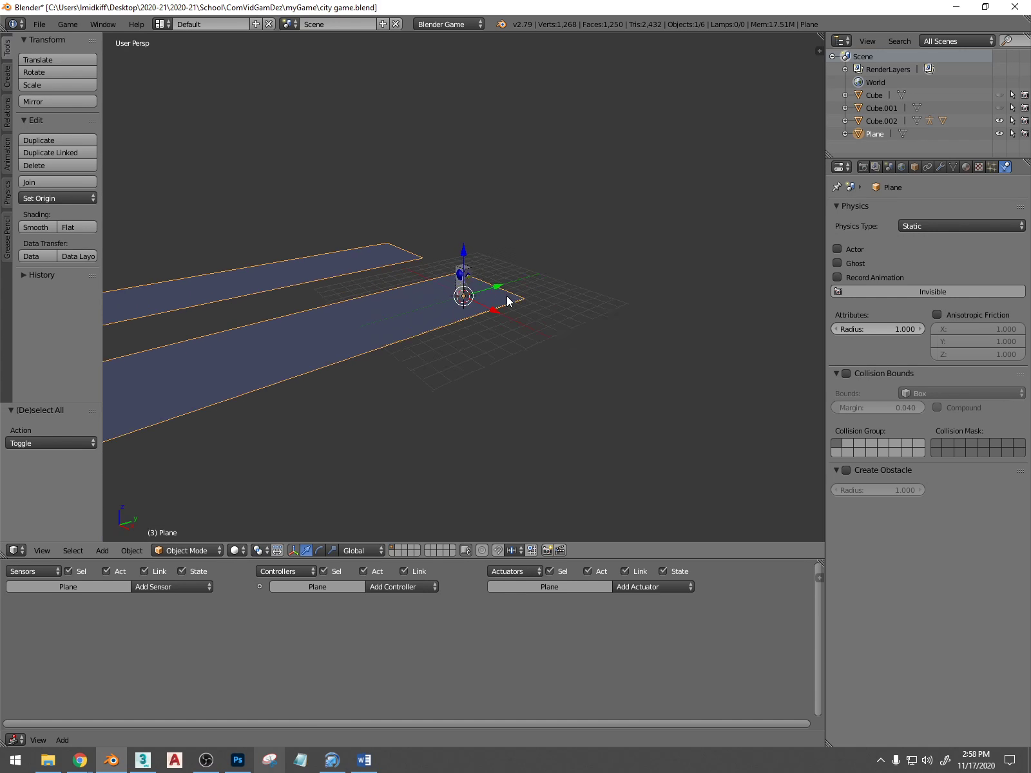
Select the enclosing collision cube and apply its rotation and scale
right_click(455, 284)
scroll(454, 284, up, 2)
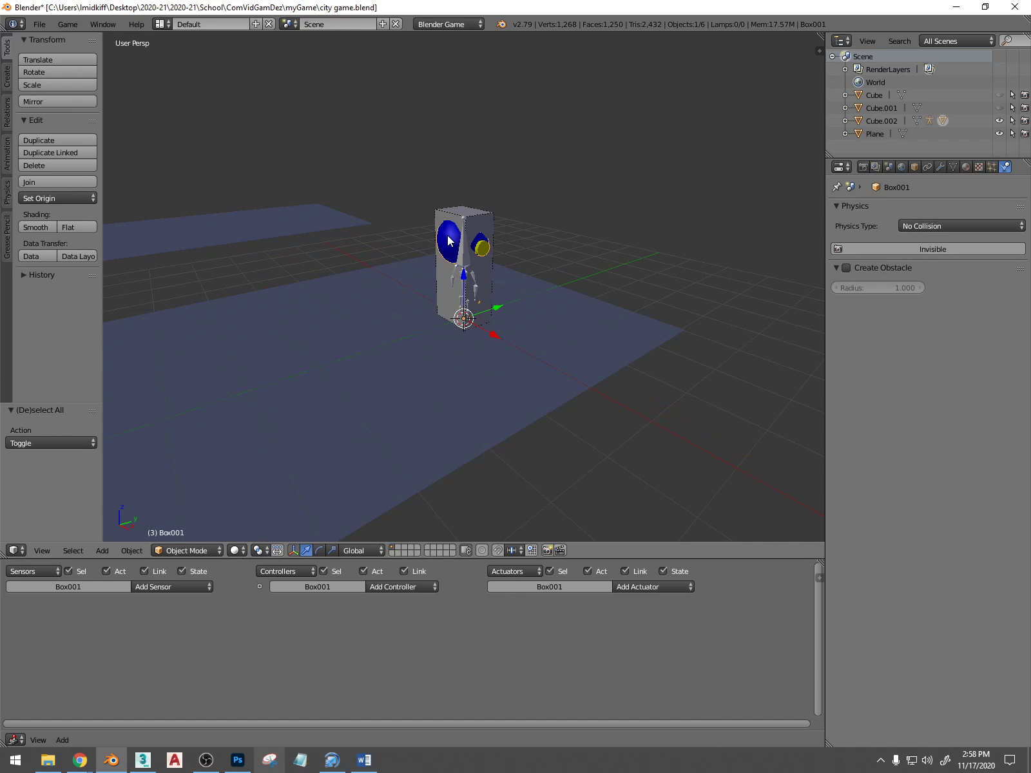
right_click(466, 260)
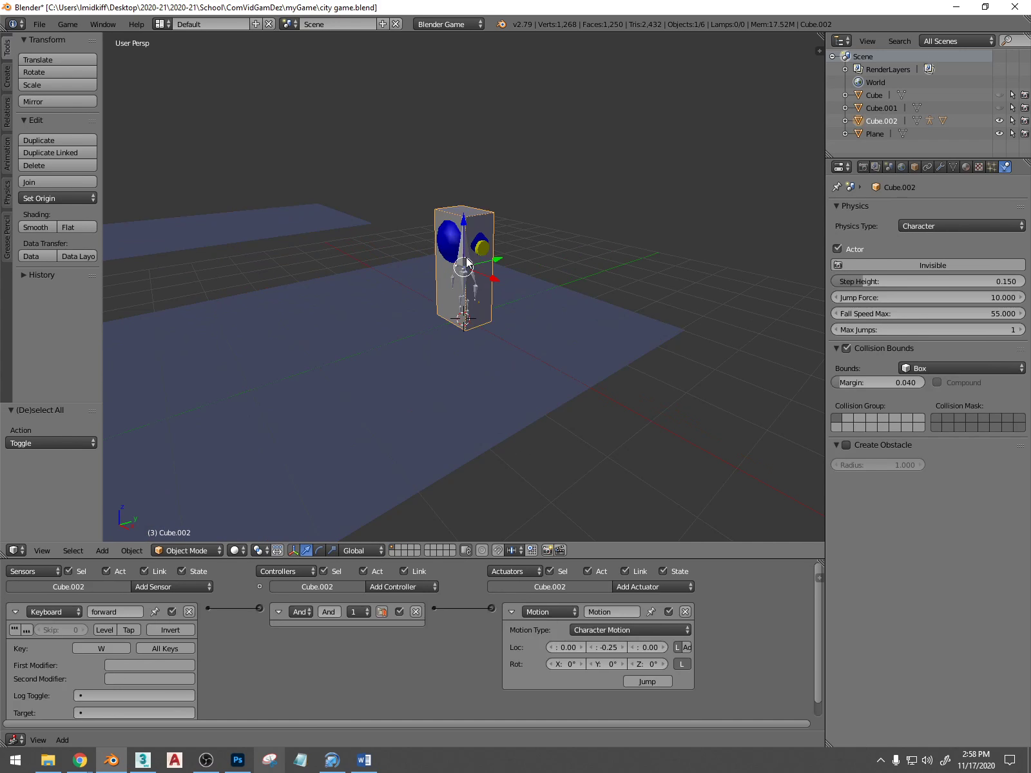
right_click(467, 261)
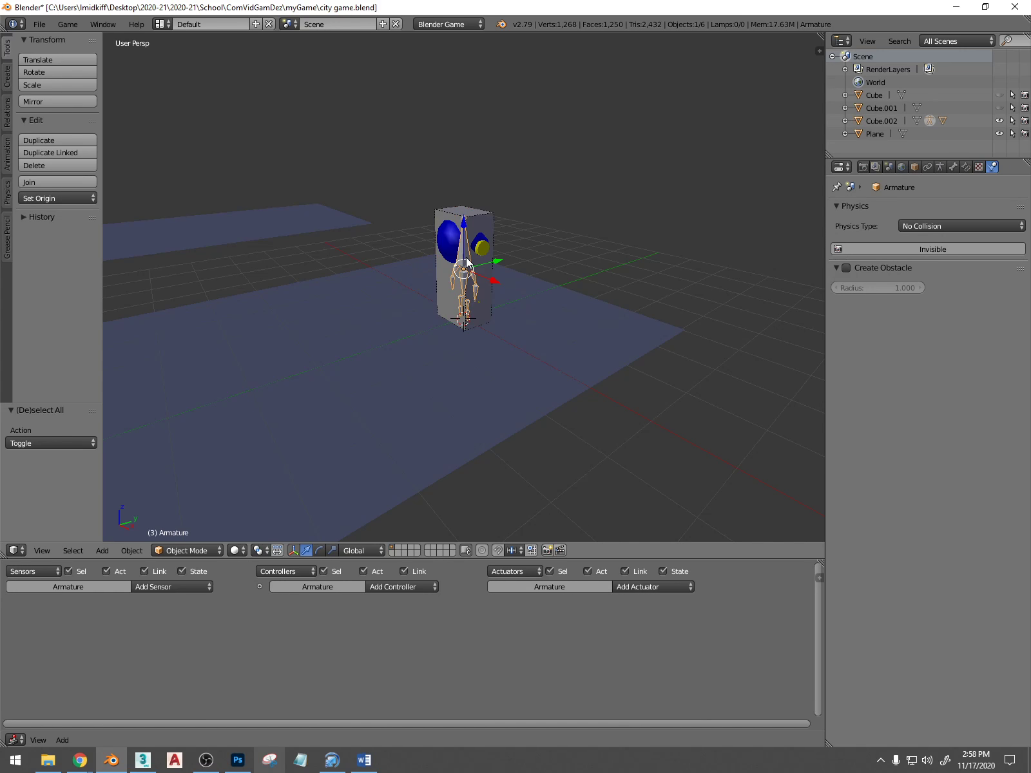
right_click(467, 264)
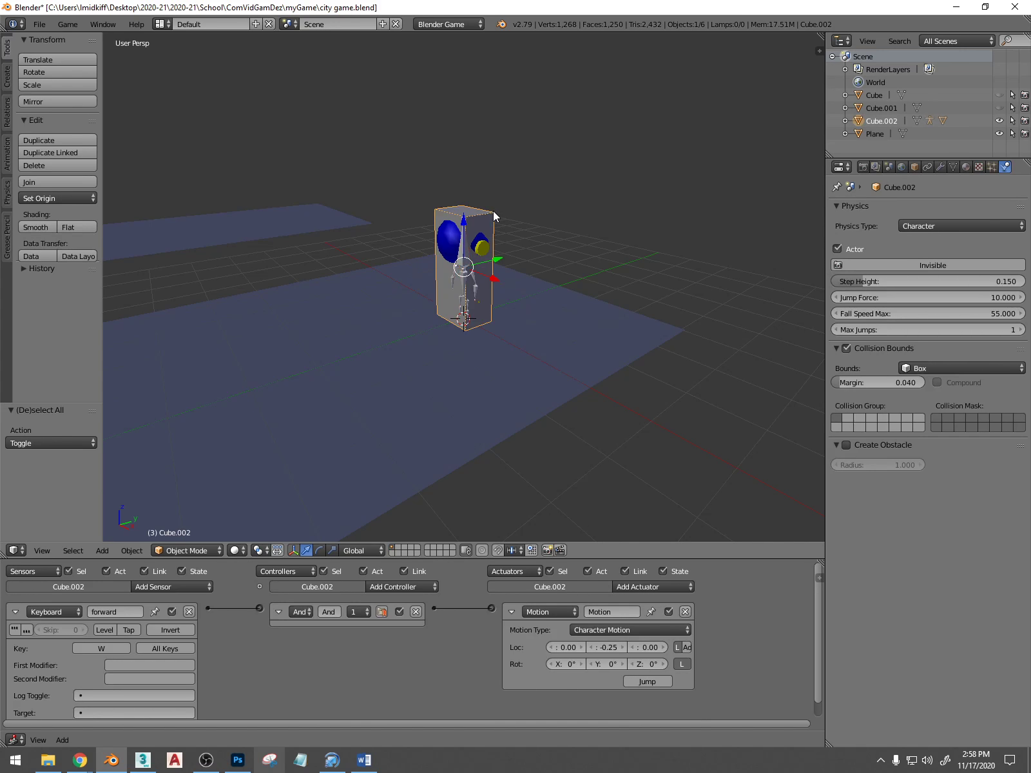
click(920, 369)
key(ctrl+a)
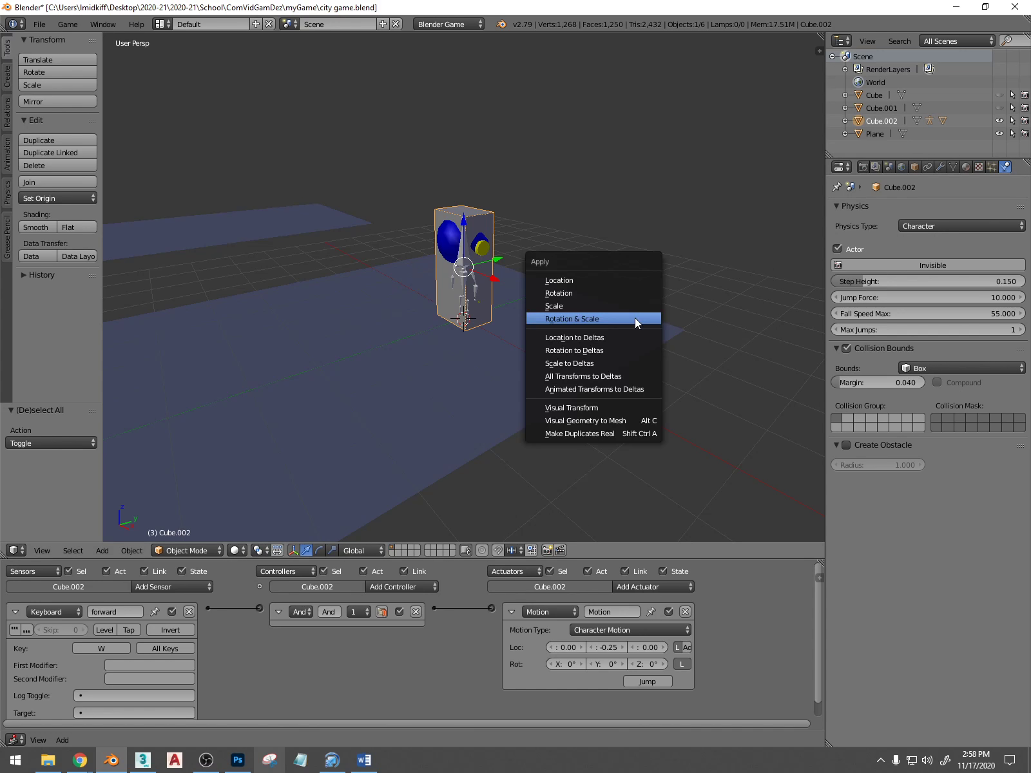
click(635, 318)
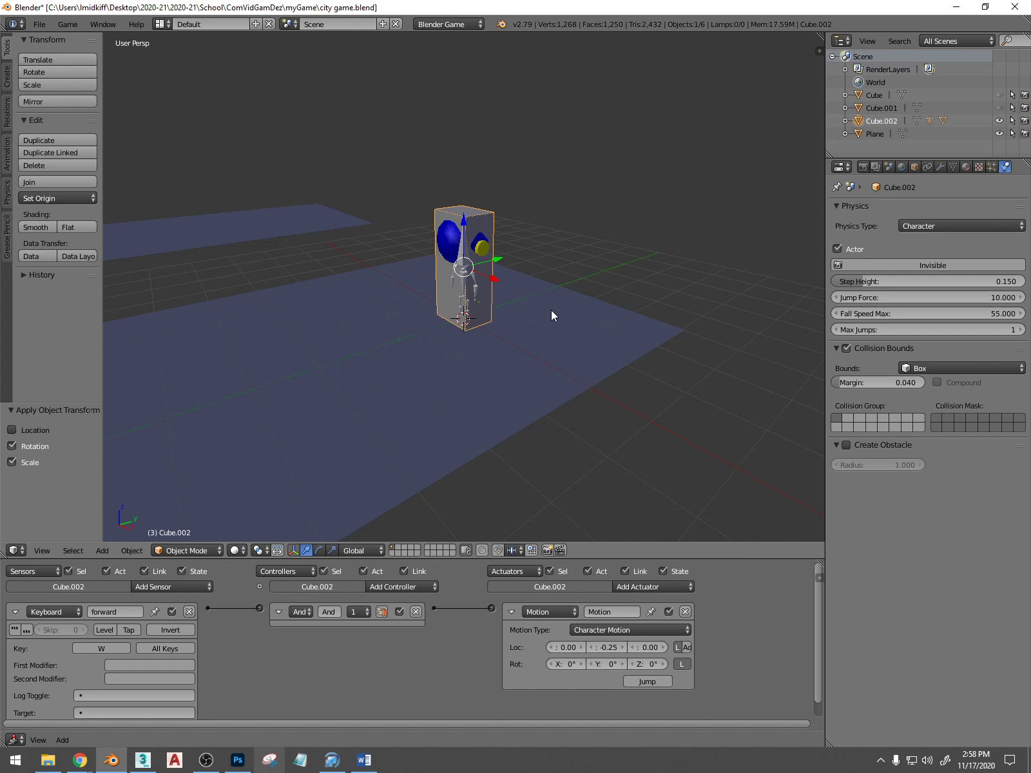
Run the game to check the collision cube with its transforms applied
key(p)
key(Escape)
scroll(518, 315, down, 6)
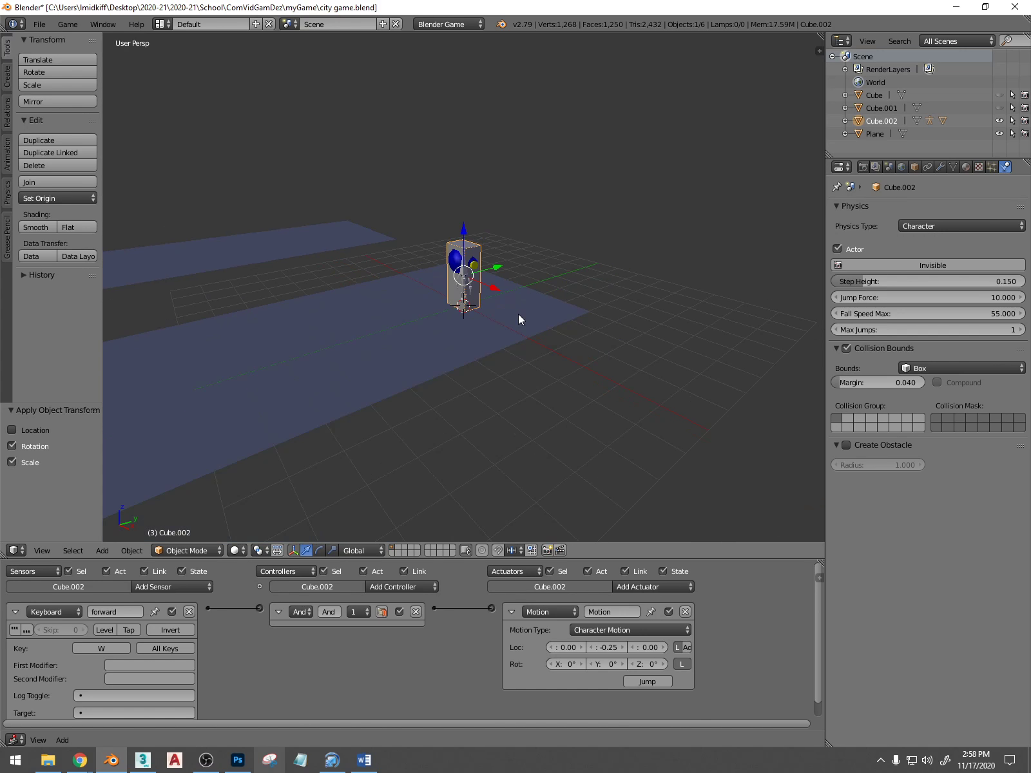
scroll(518, 314, up, 6)
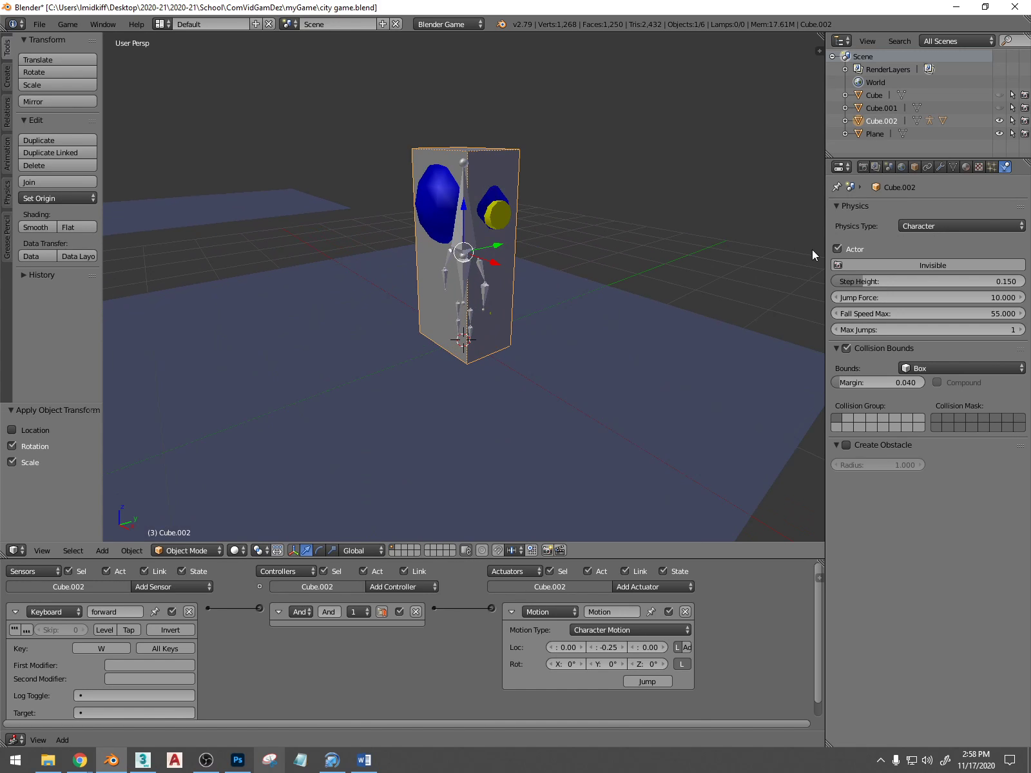
Turn off Actor and turn on Invisible for the enclosing cube, and test the game with W
click(838, 250)
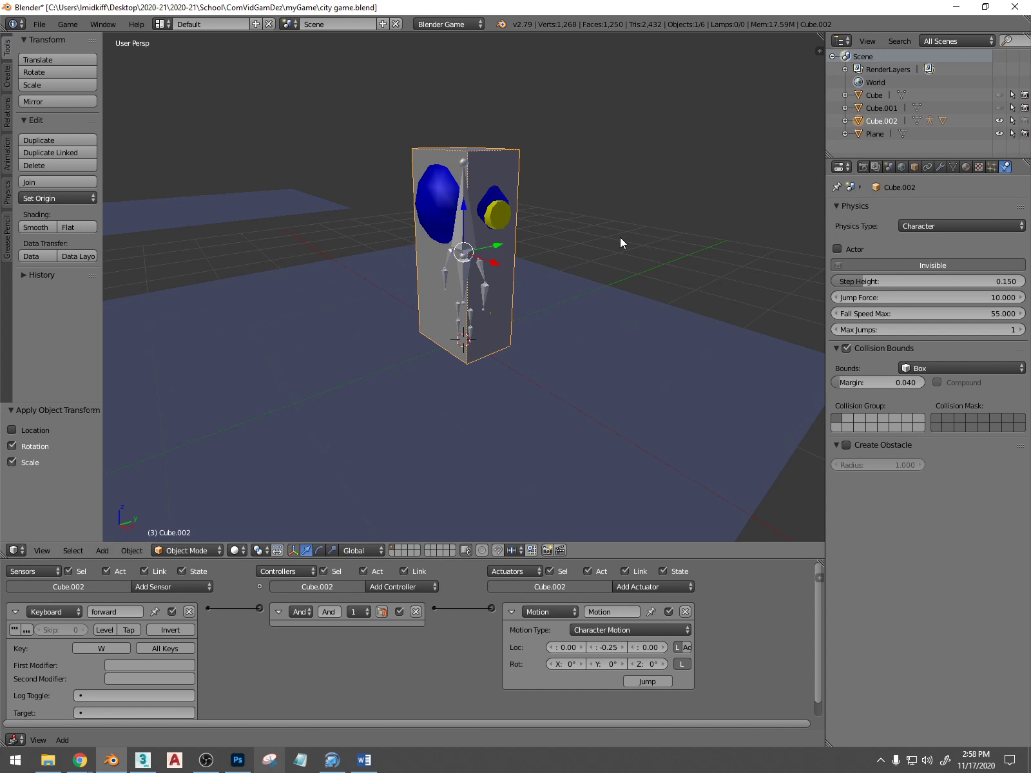
key(p)
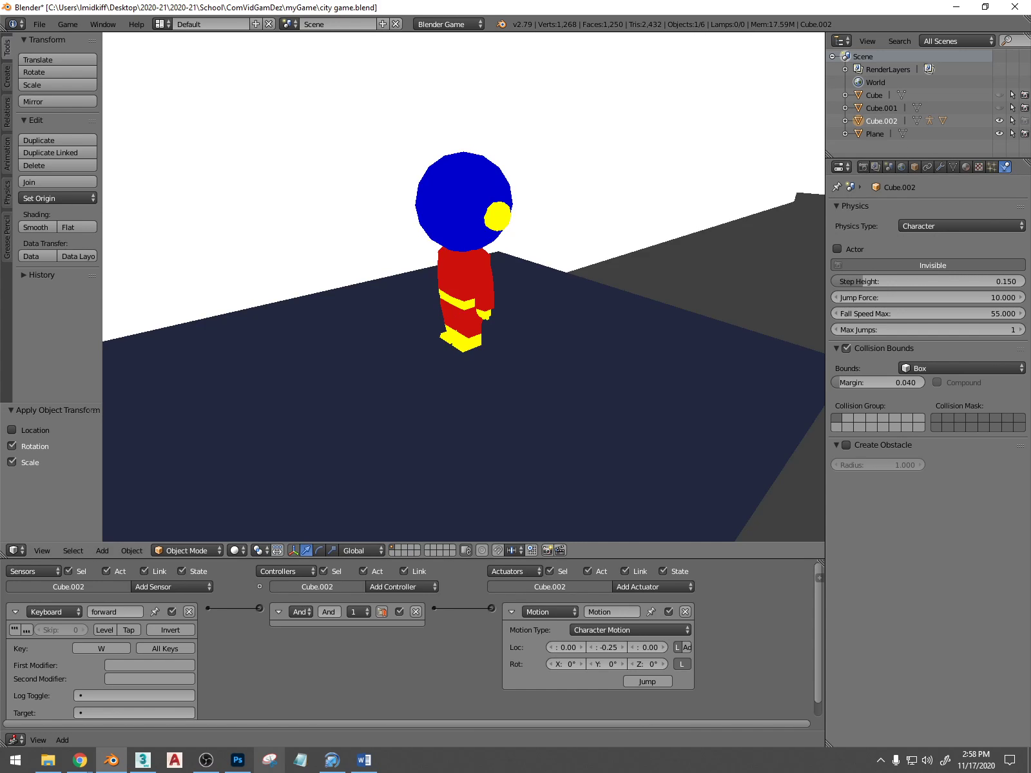
key(w)
key(Escape)
Try deleting the ground plane, run the game without it, and undo the deletion
scroll(404, 347, down, 7)
middle_drag(474, 324, 370, 319)
right_click(381, 275)
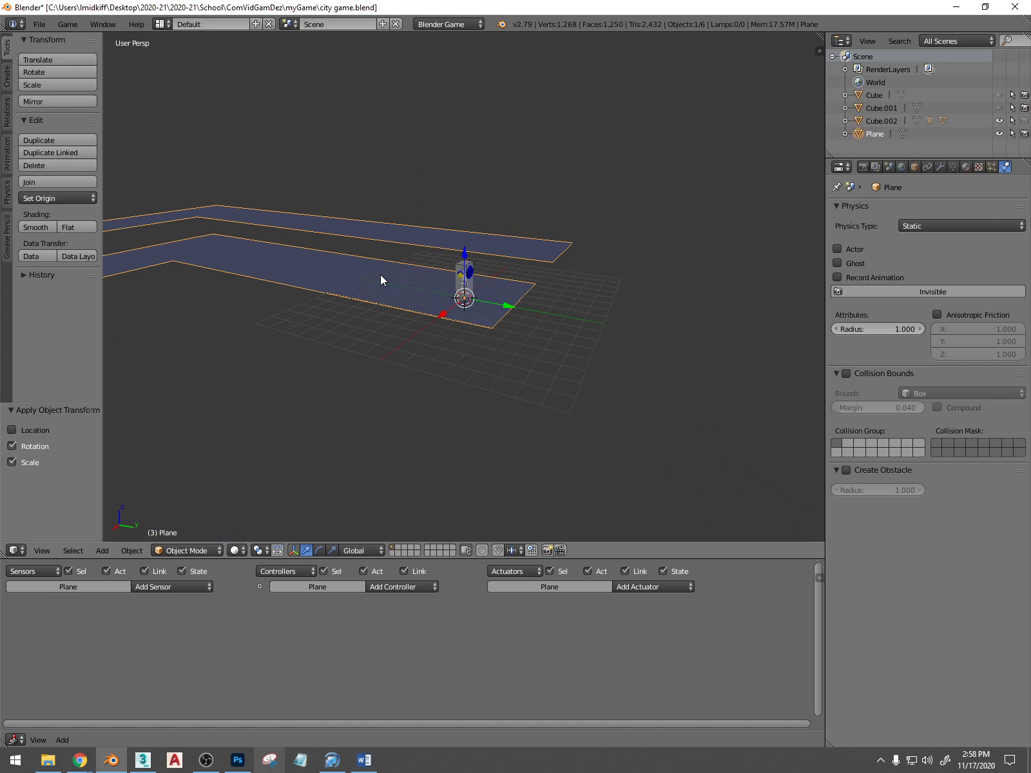
key(Delete)
key(p)
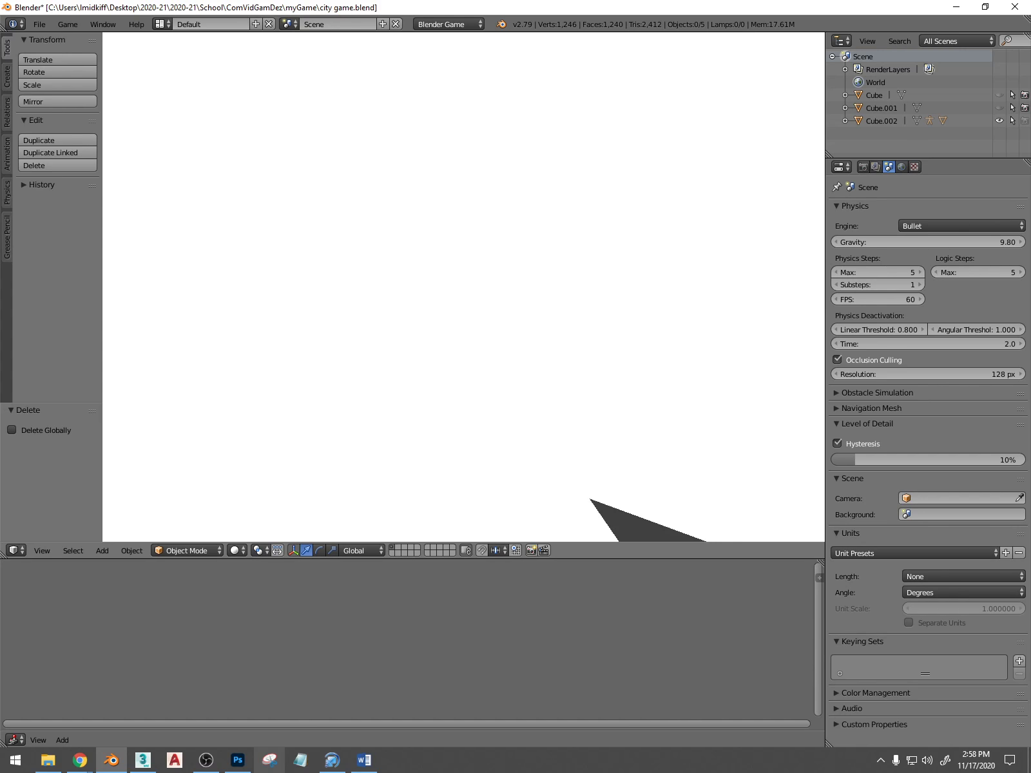
key(Escape)
scroll(381, 276, down, 4)
middle_drag(380, 276, 443, 206)
key(ctrl+z)
scroll(451, 291, up, 8)
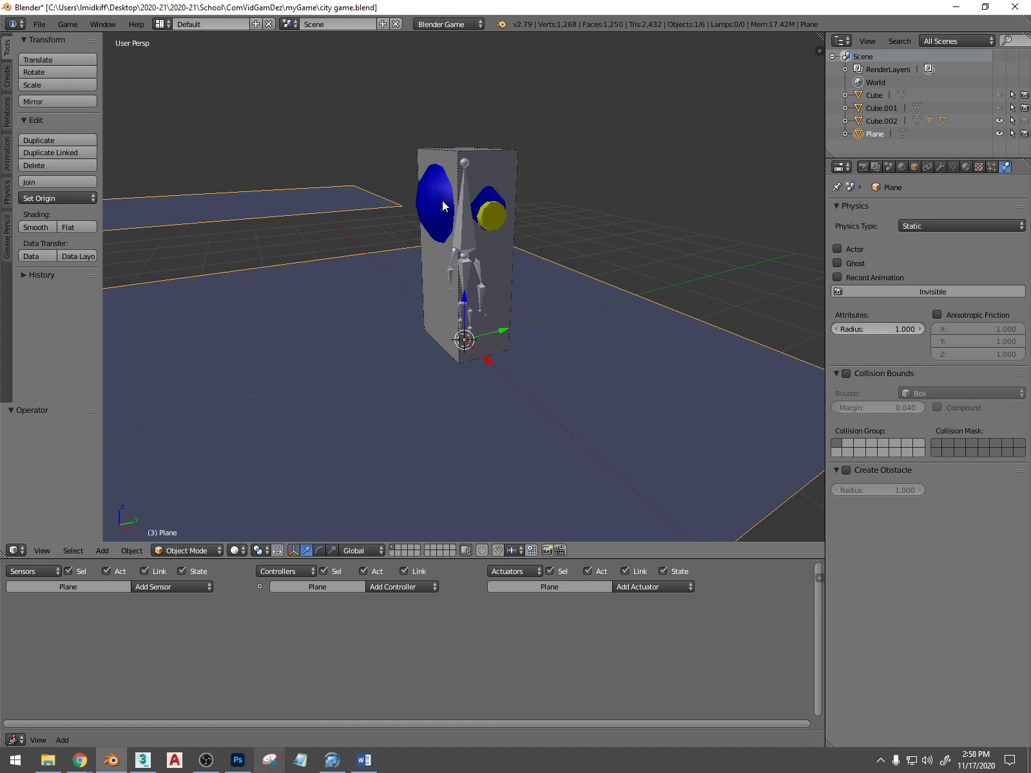
Try running the game with the character's collision box deleted, and undo the deletion
right_click(513, 159)
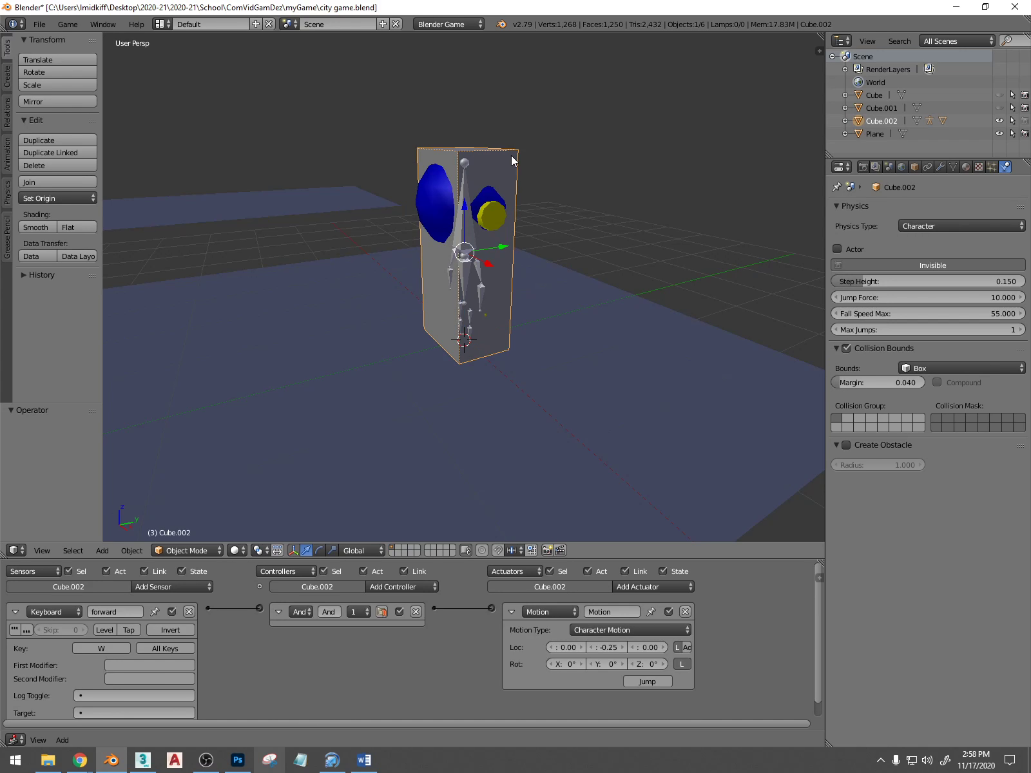
key(x)
click(510, 156)
key(p)
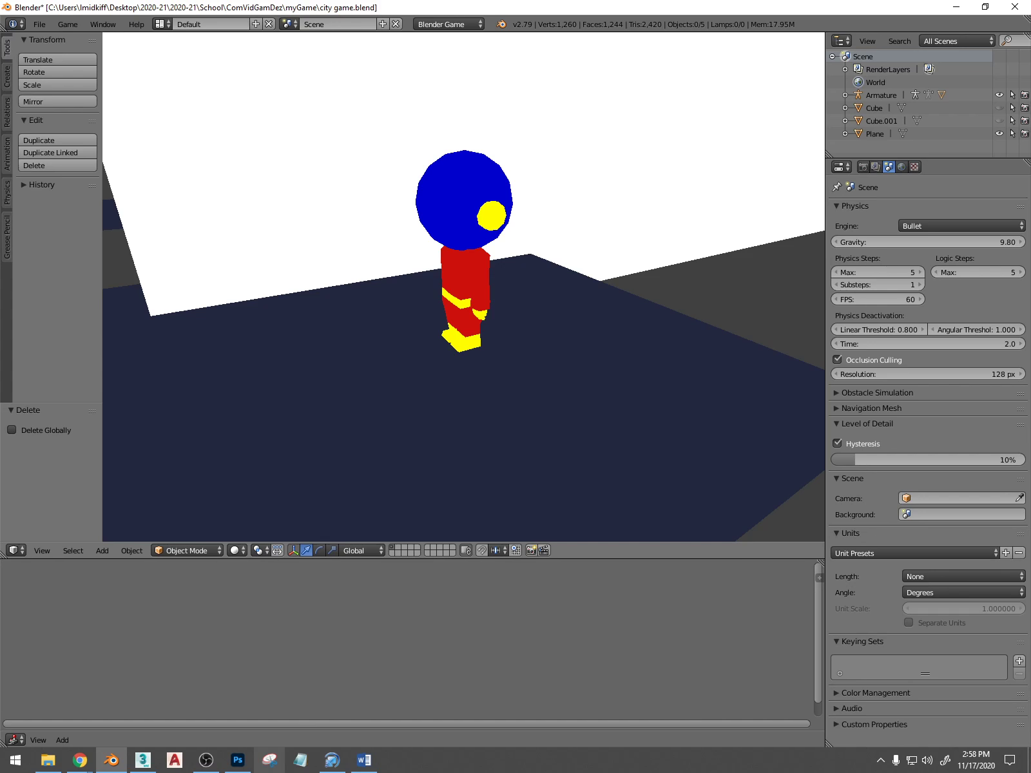
key(Escape)
key(ctrl+z)
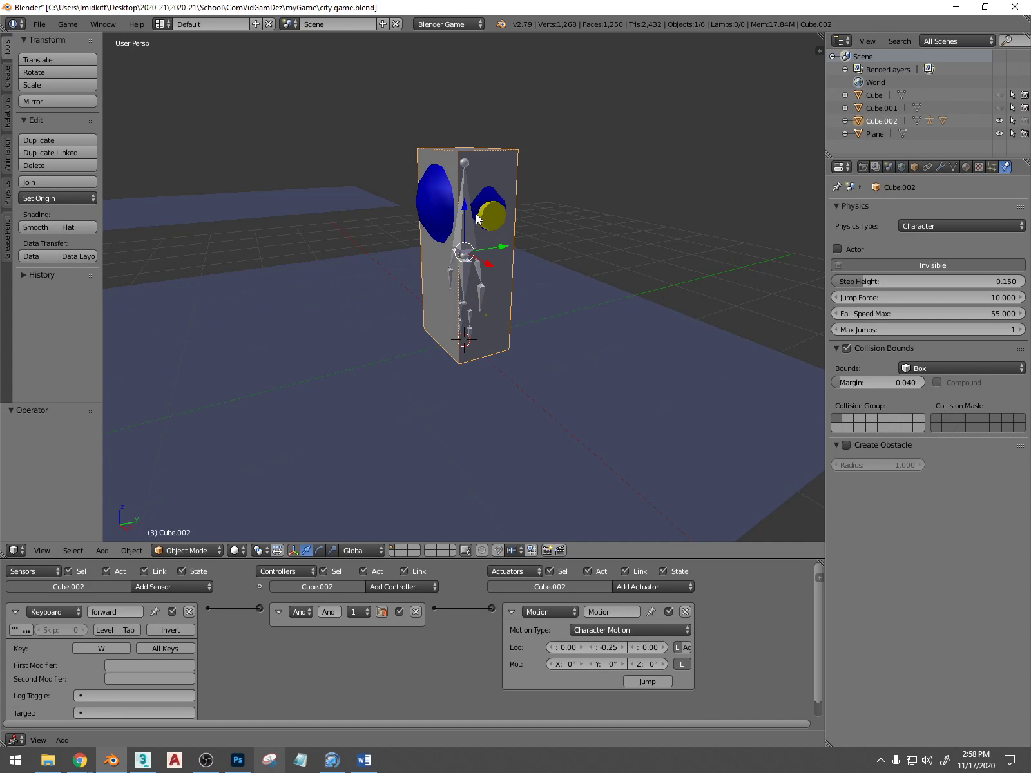
Unhide all hidden building objects in the scene
mouse_move(439, 201)
middle_down()
mouse_move(522, 205)
mouse_move(434, 207)
middle_up()
scroll(434, 206, down, 6)
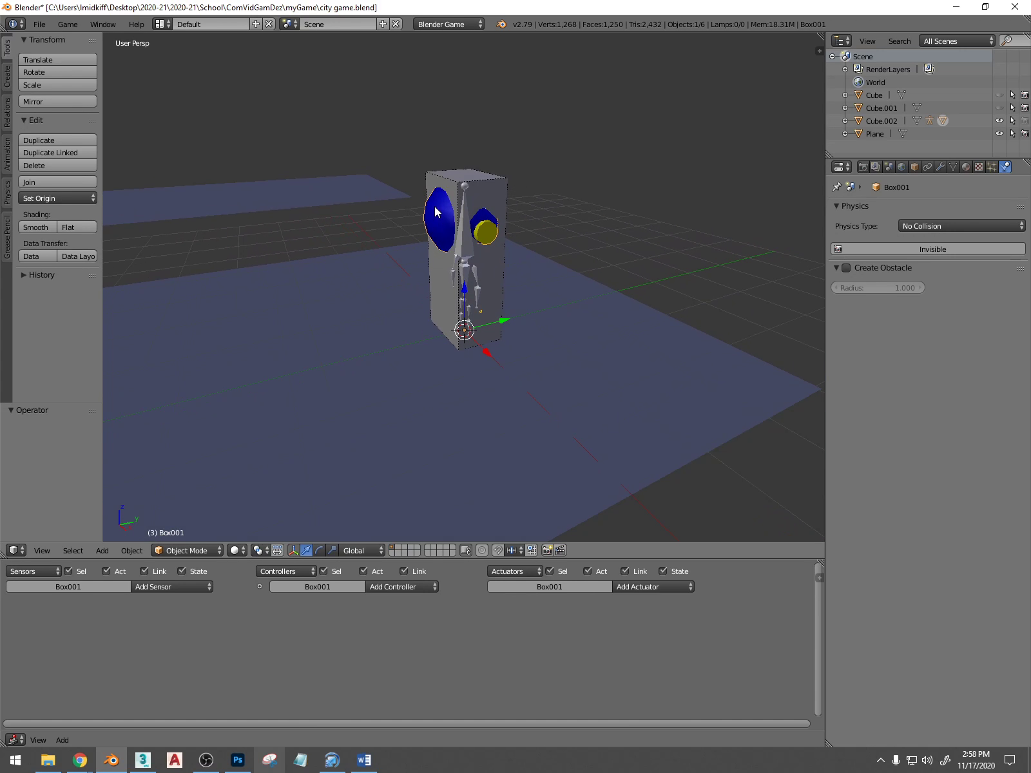
scroll(436, 207, down, 3)
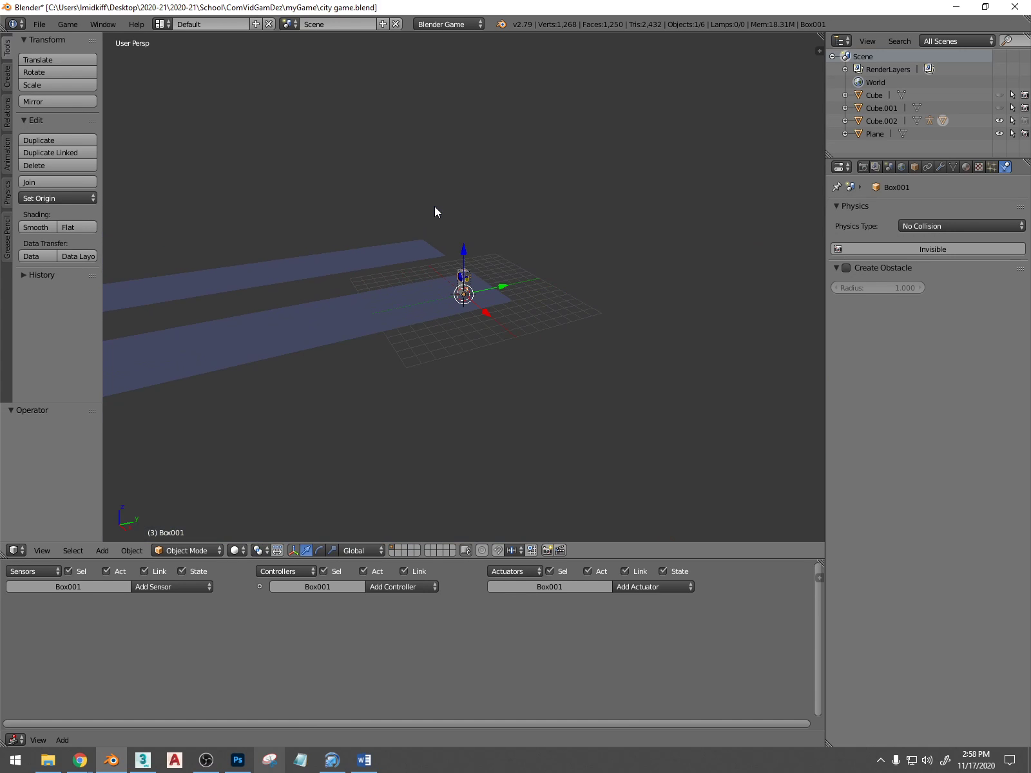
key(alt+h)
Try to move the outer building block away from the road along Y by about 69.5 units, and undo the move
right_click(554, 162)
scroll(574, 187, down, 4)
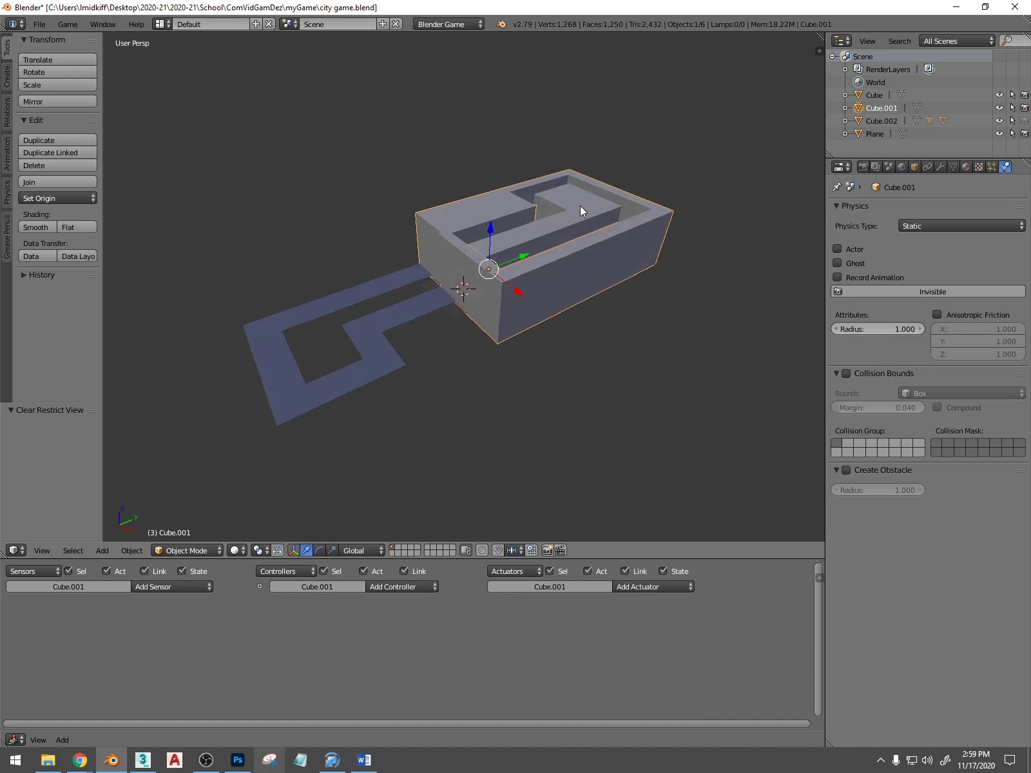
middle_drag(580, 205, 733, 242)
scroll(465, 283, up, 6)
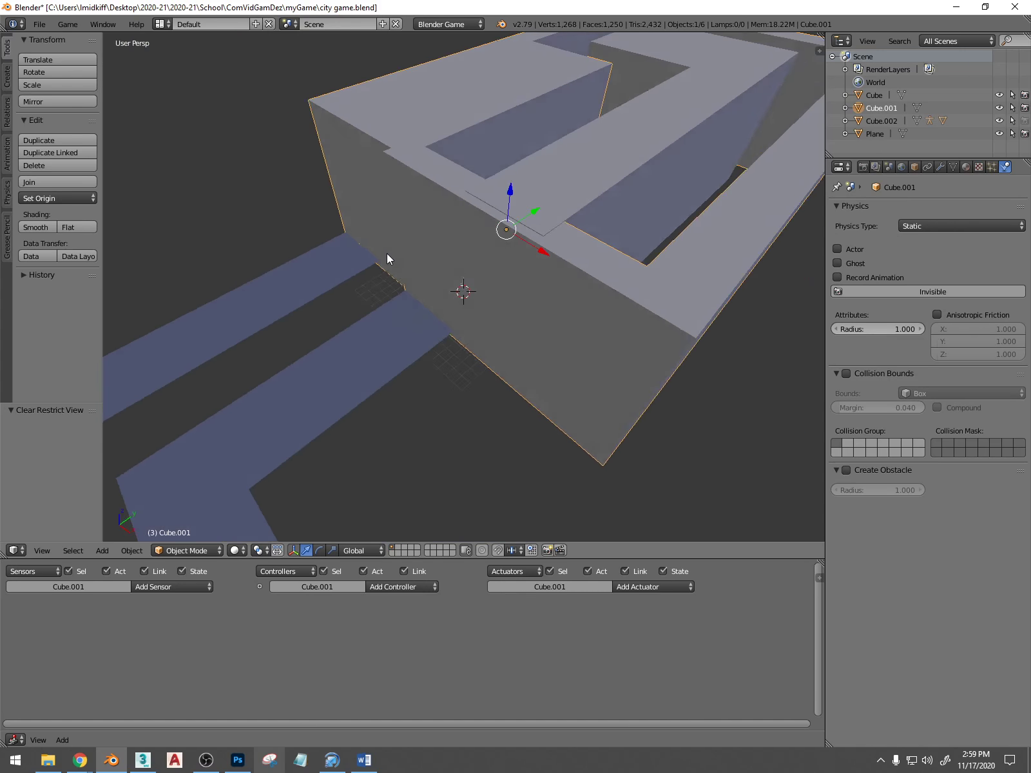
middle_drag(387, 254, 366, 243)
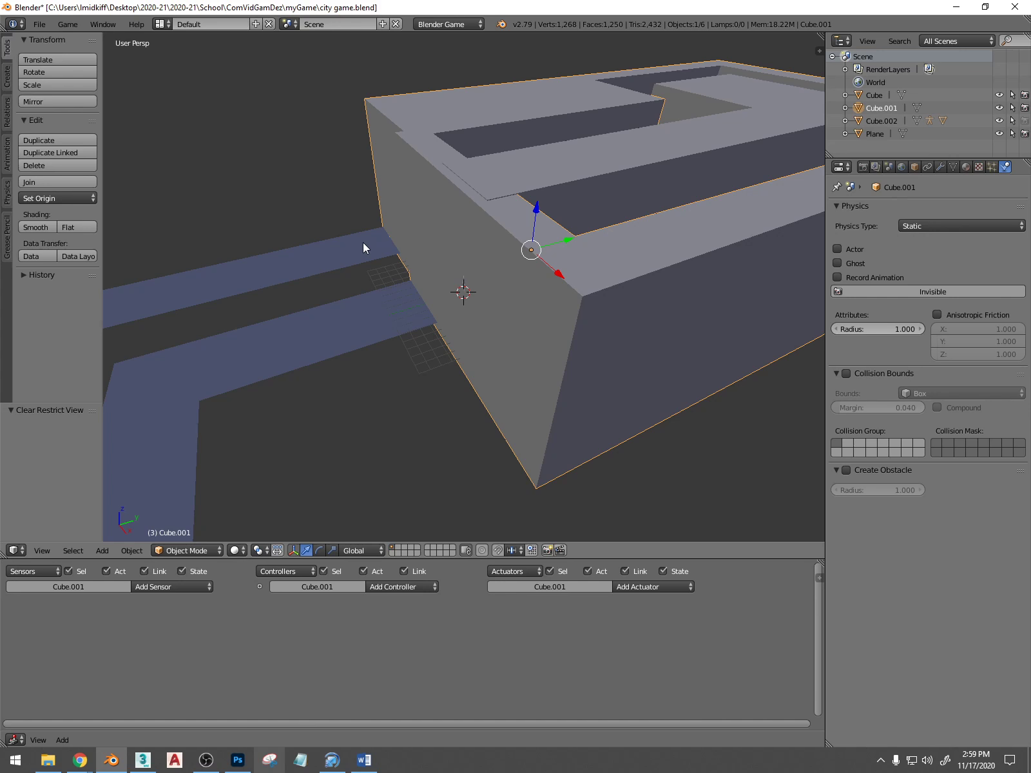
middle_drag(584, 212, 531, 282)
scroll(574, 252, down, 2)
key(g)
key(y)
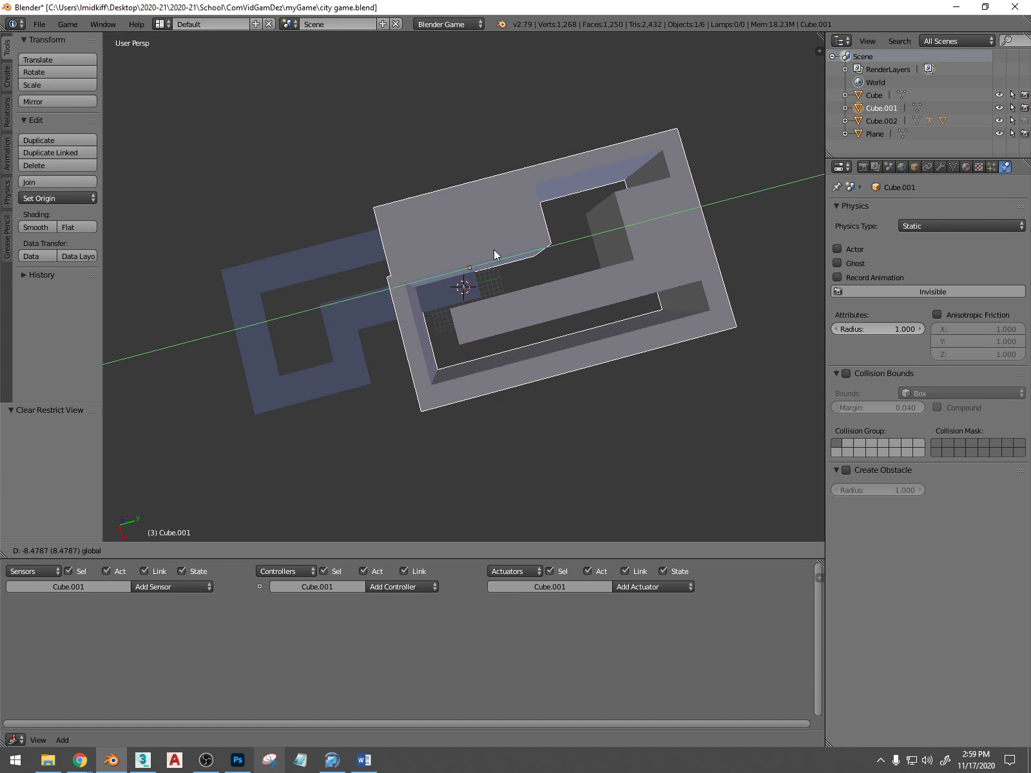
click(116, 254)
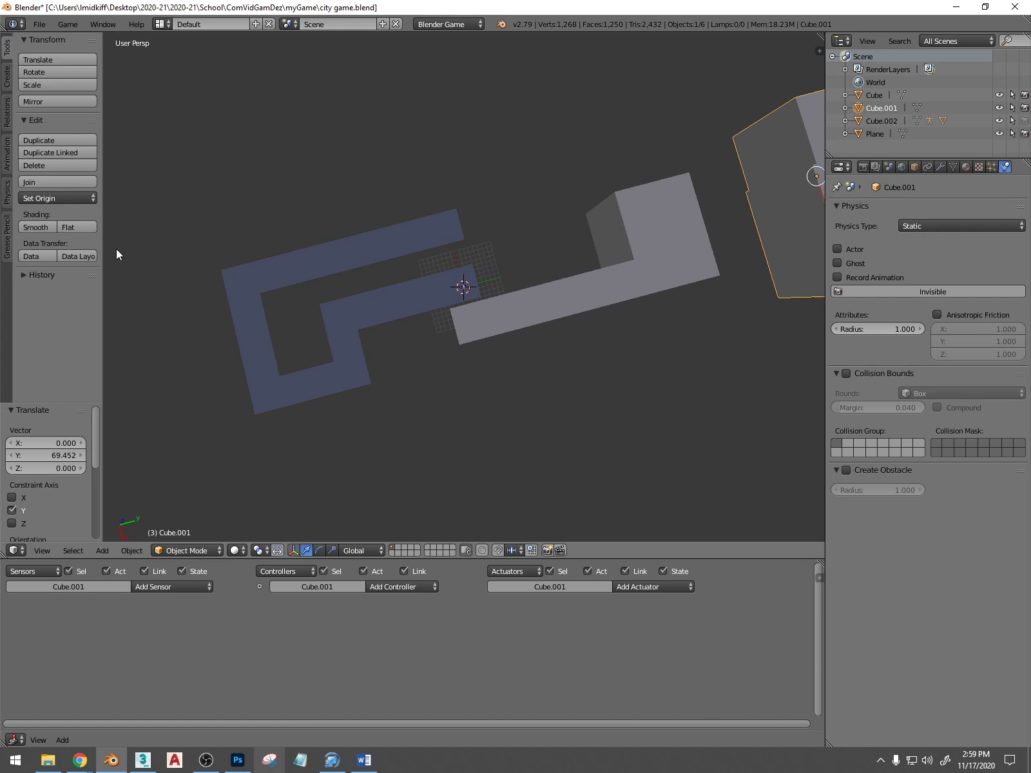
right_click(654, 259)
drag(611, 280, 383, 321)
key(ctrl+z)
key(ctrl+z)
key(ctrl+z)
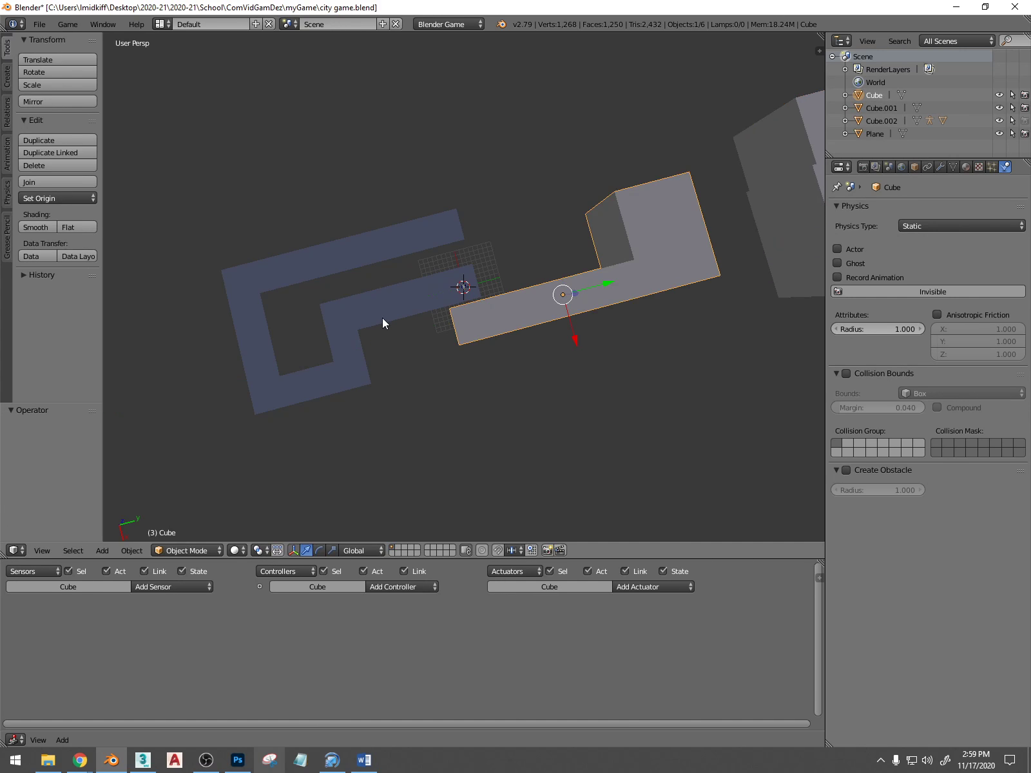
Move both building blocks together about 119.2 units along the Y axis, clear of the road plane
shift+right_click(652, 262)
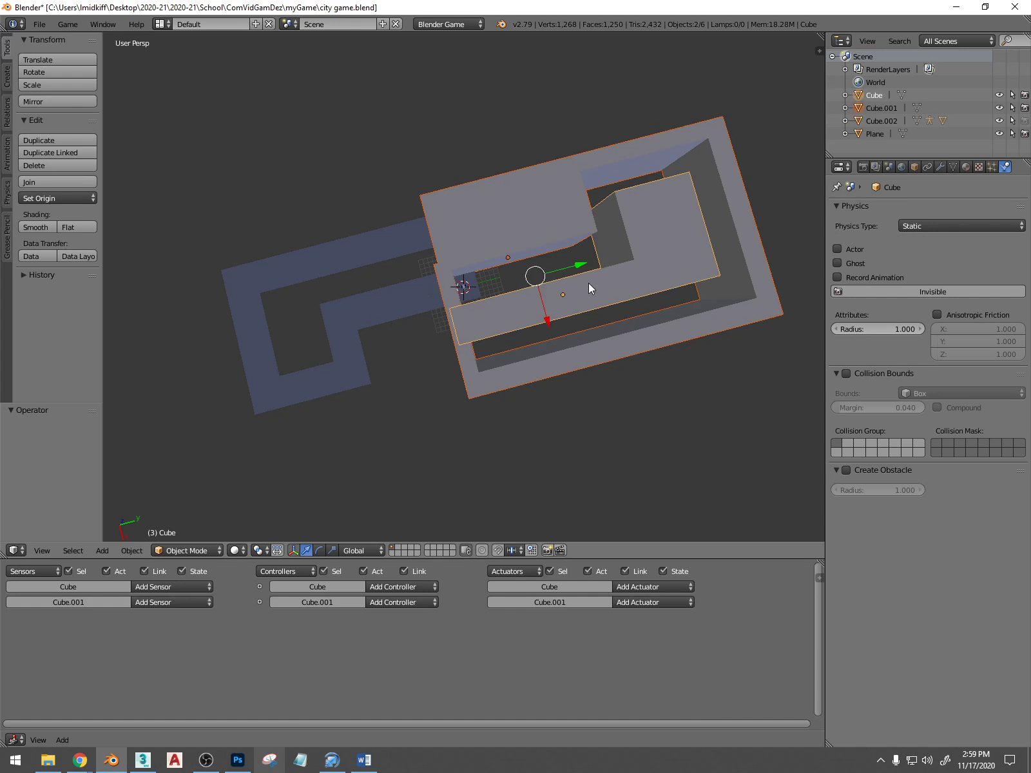
scroll(579, 288, down, 4)
drag(546, 273, 776, 245)
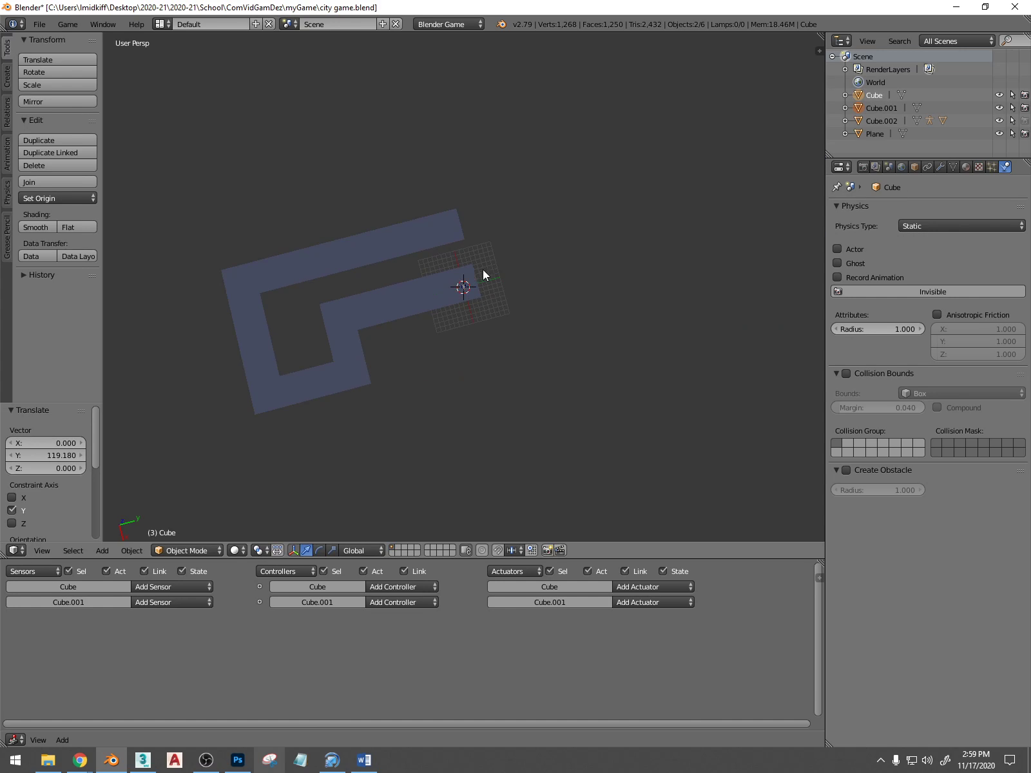
Select the character's collision box and run the game to test walking forward with W
scroll(482, 270, up, 7)
middle_drag(417, 310, 450, 219)
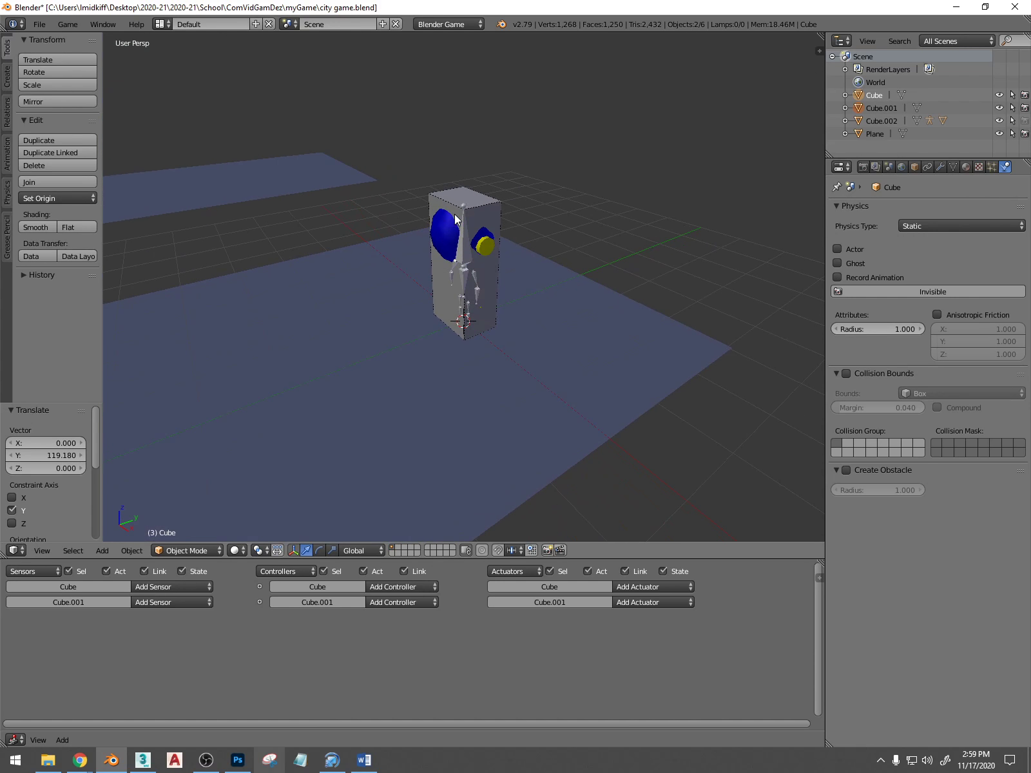
right_click(488, 211)
key(p)
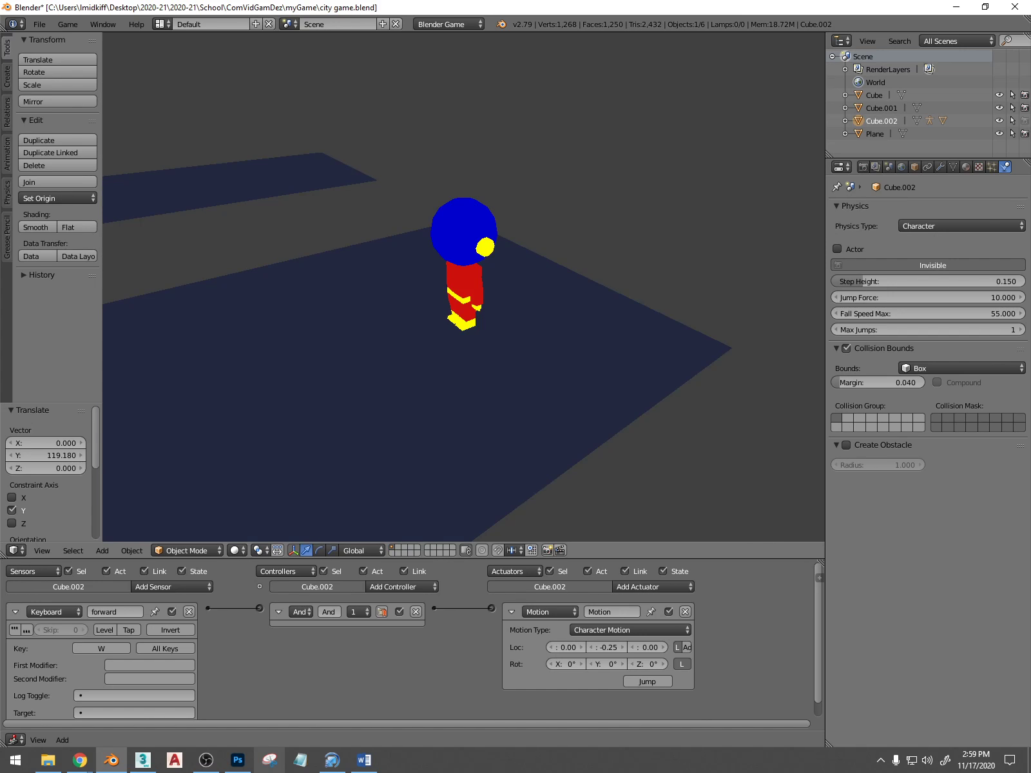
key(w)
key(Escape)
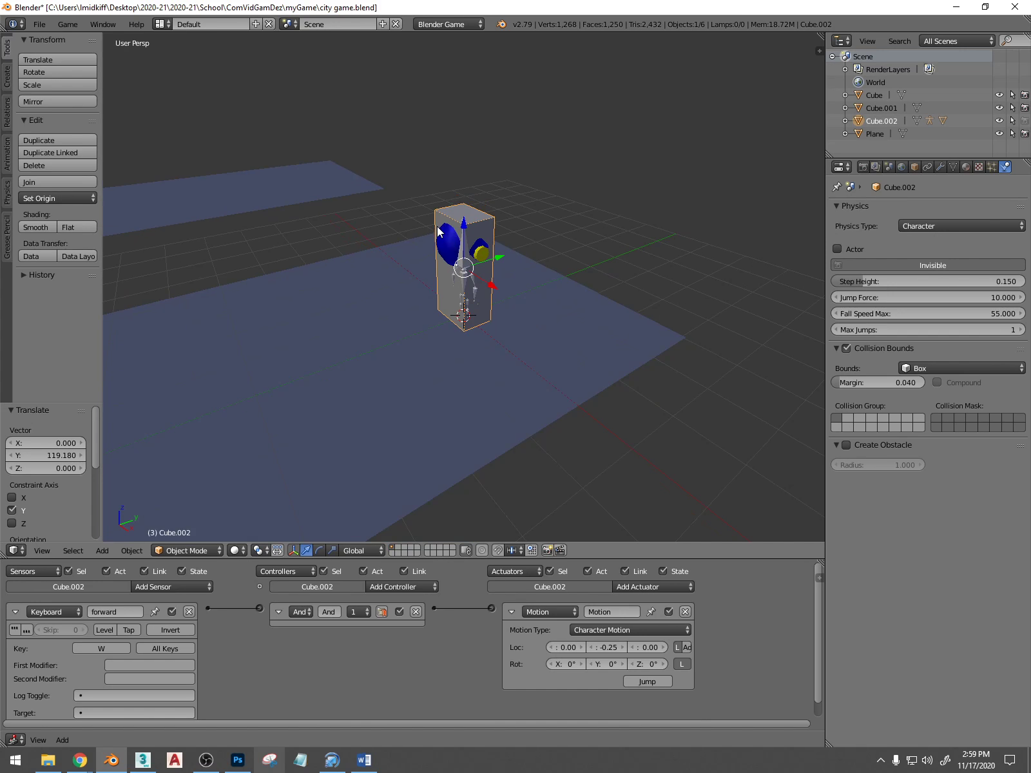
Set the forward Character Motion actuator's Y location to -0.15 and save the file
double_click(614, 648)
text(-0.15)
key(Return)
key(ctrl+s)
click(615, 650)
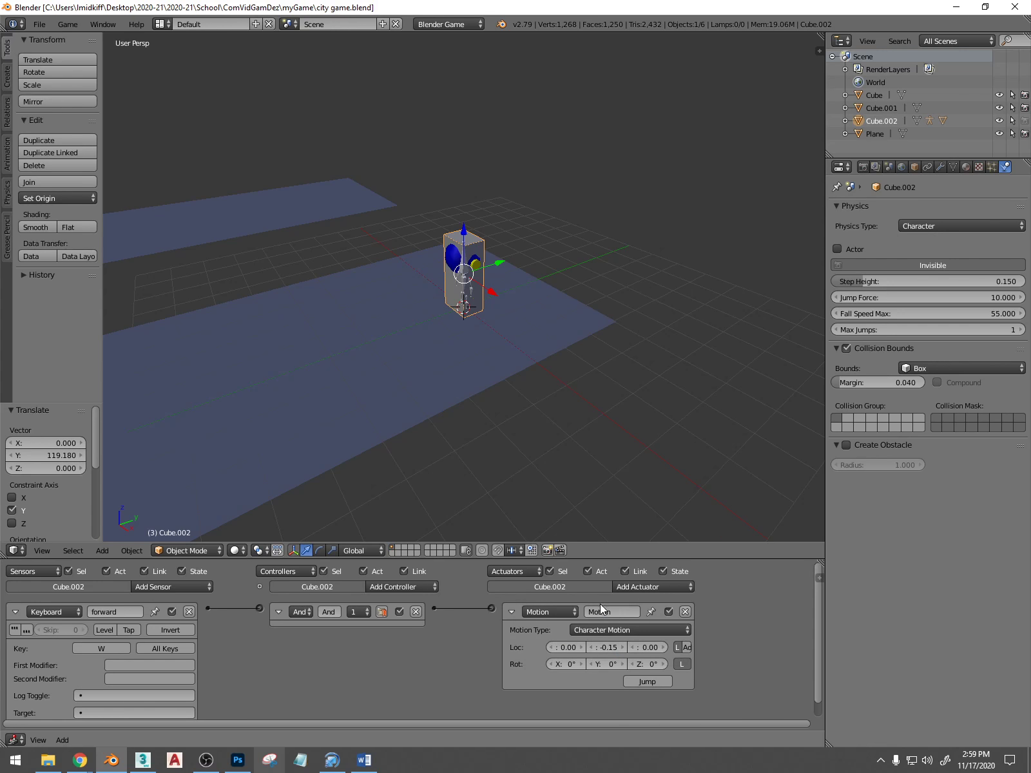
Run the game again to test the character's new forward walking speed, and end the test
key(p)
key(w)
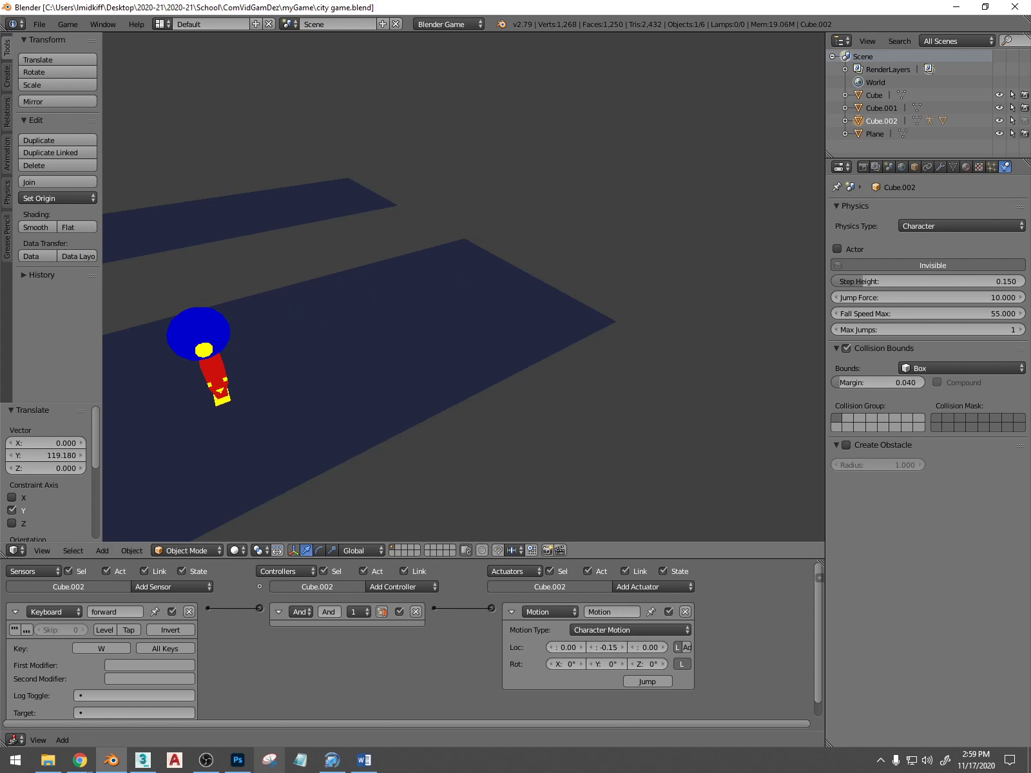
key(Escape)
scroll(488, 311, down, 2)
scroll(463, 252, up, 5)
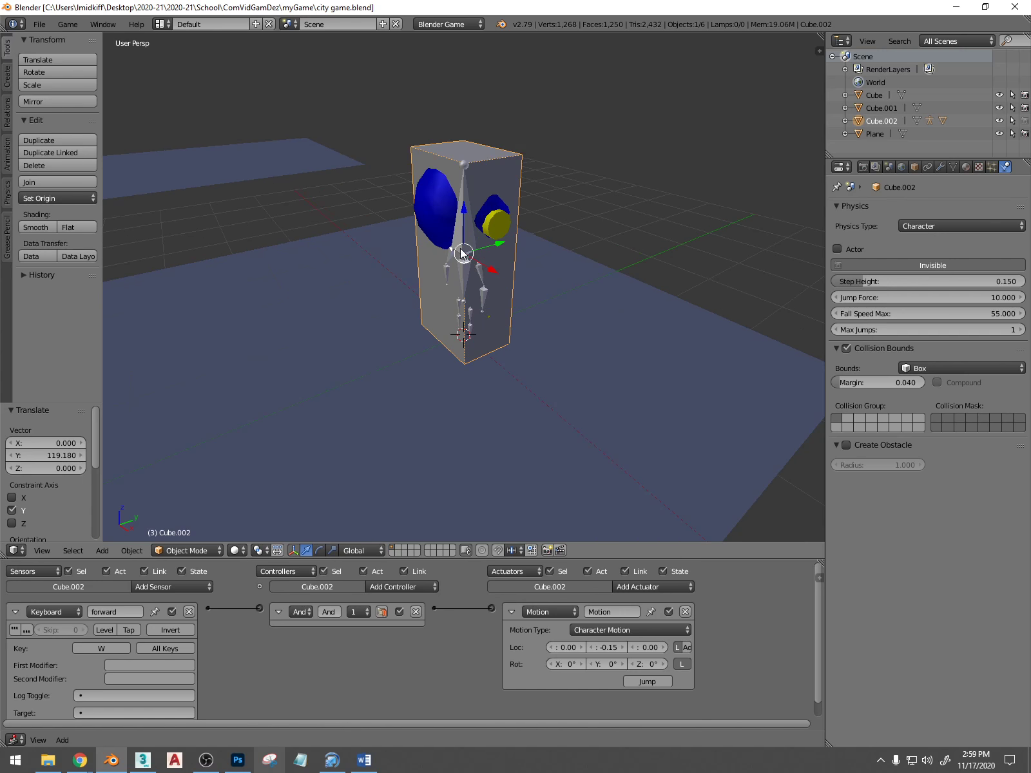
Select the armature inside the character's collision box
right_click(464, 237)
right_click(464, 236)
right_click(464, 237)
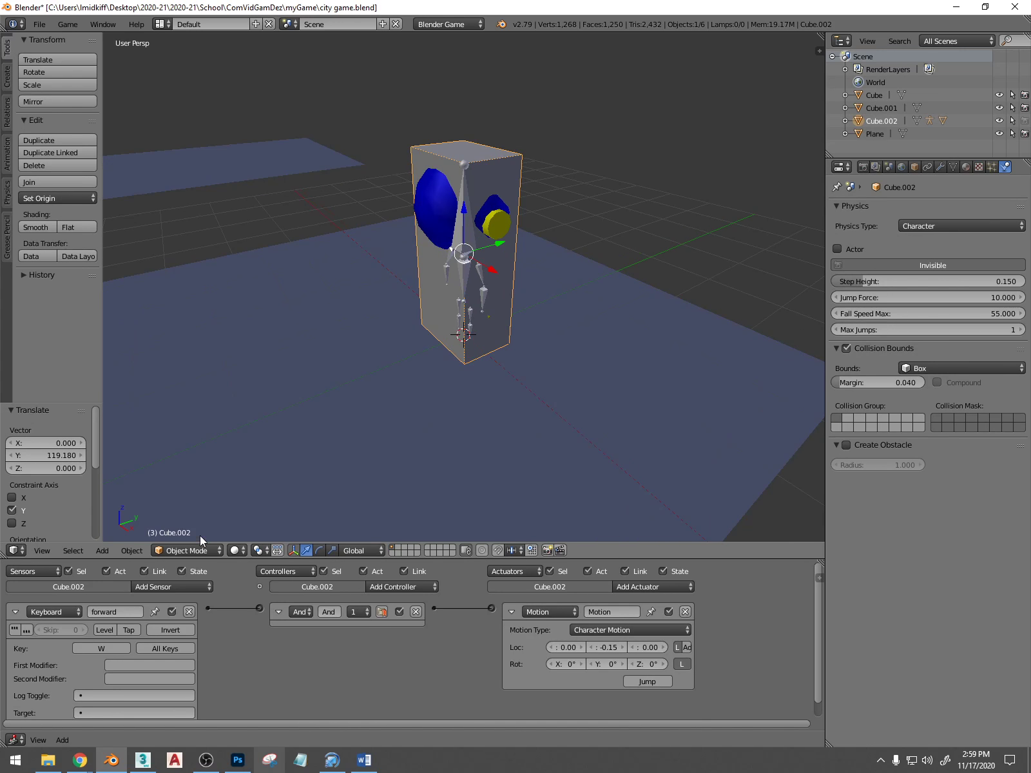
middle_drag(511, 287, 520, 245)
right_click(463, 277)
Switch the armature to Pose Mode and back to Object Mode
click(187, 552)
click(187, 508)
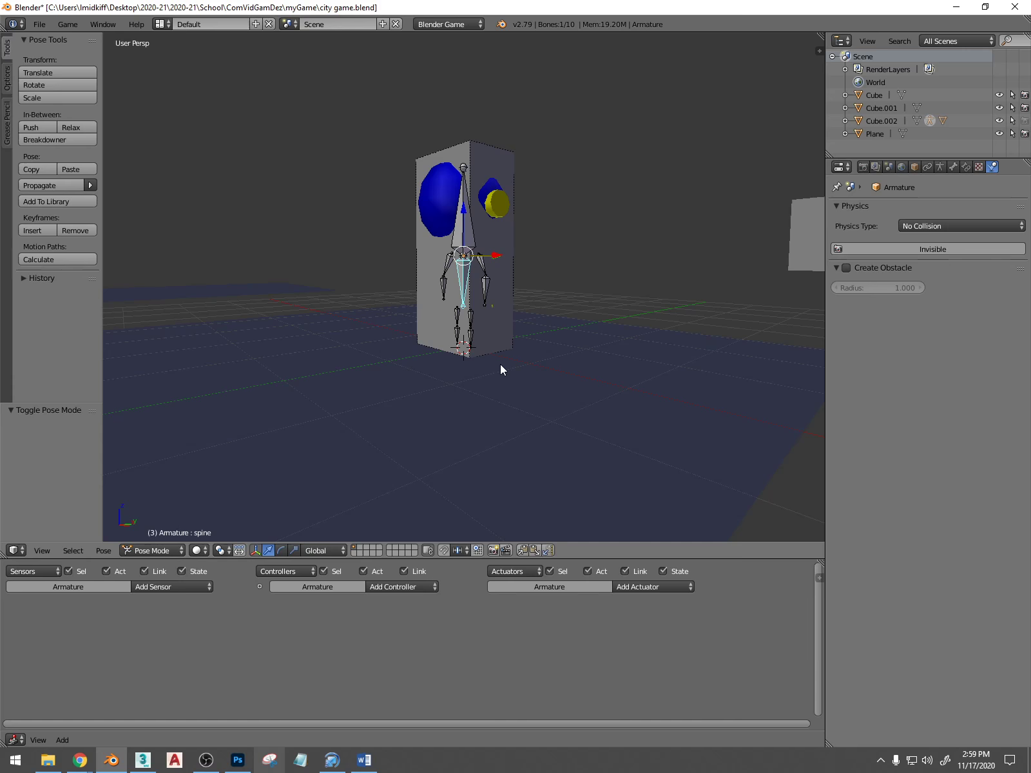
scroll(500, 364, down, 2)
middle_drag(500, 365, 485, 395)
click(175, 550)
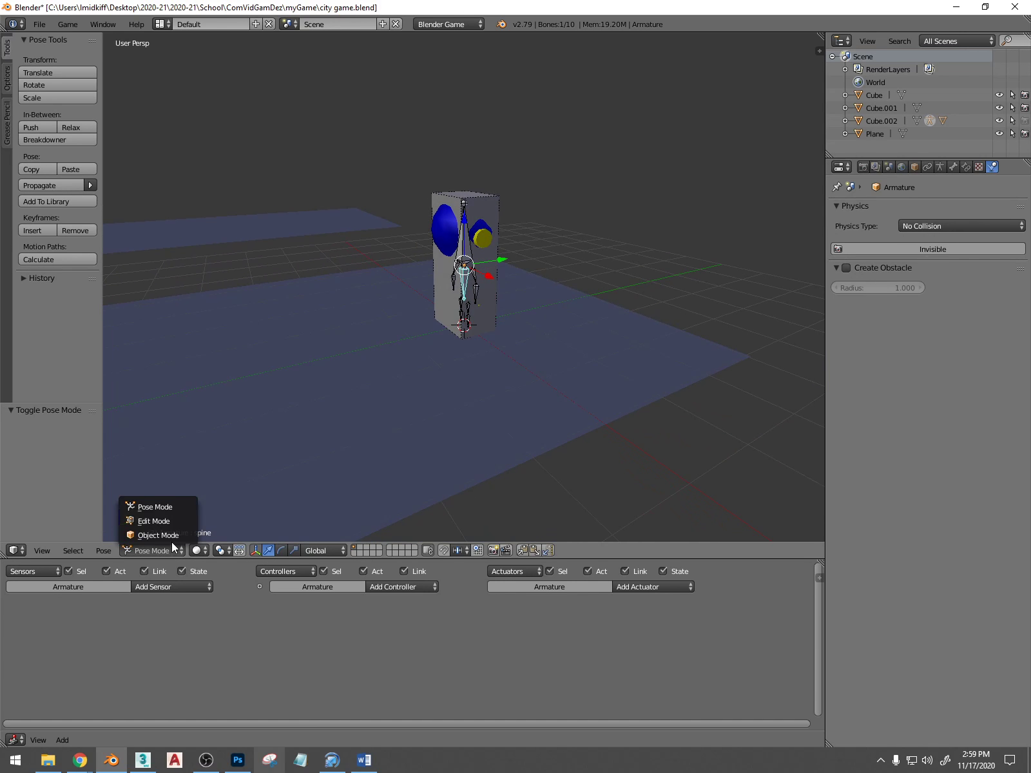
click(167, 536)
Add a Keyboard sensor to the armature and assign the W key to it
scroll(477, 249, up, 4)
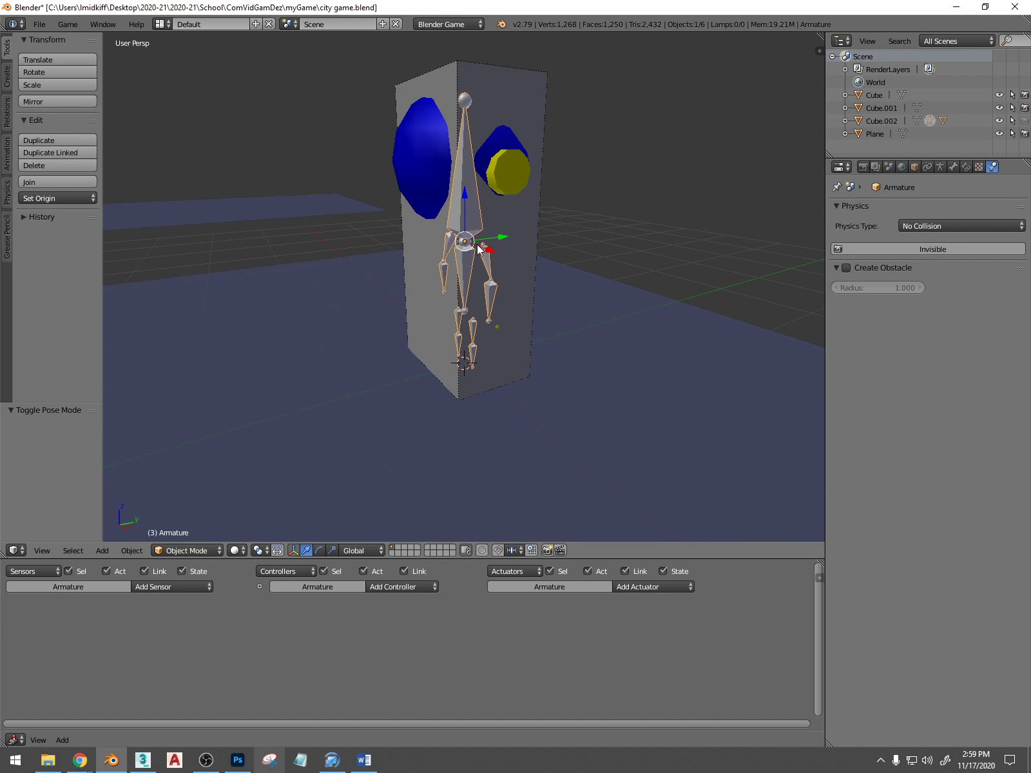
middle_drag(479, 249, 434, 309)
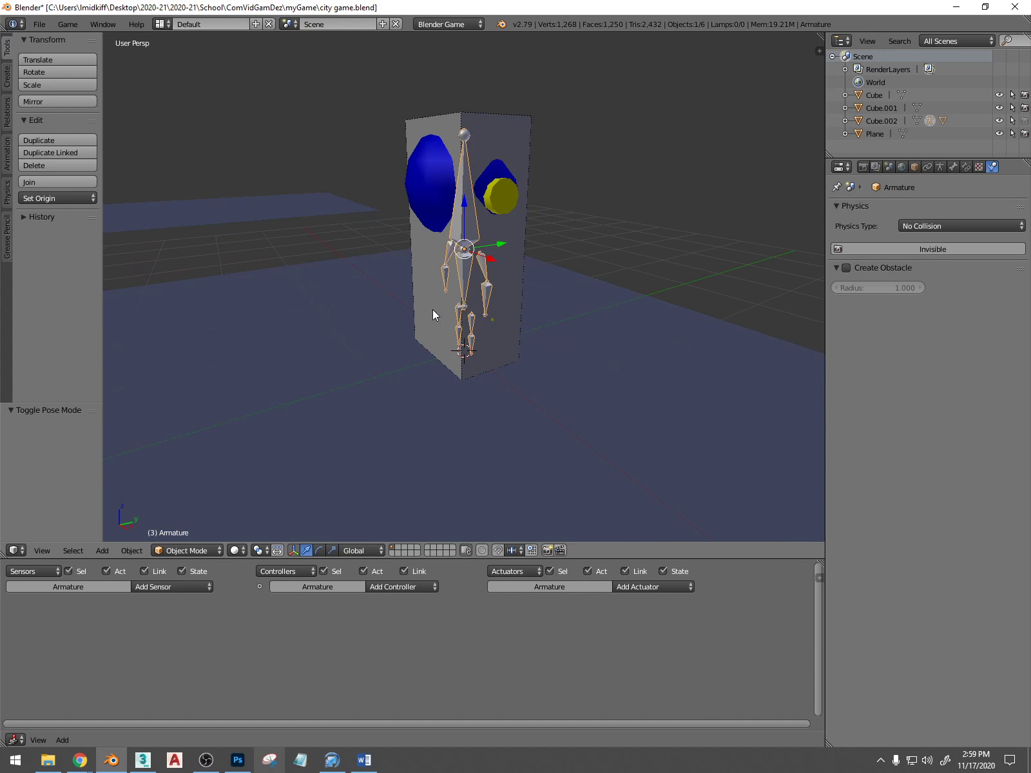
click(192, 588)
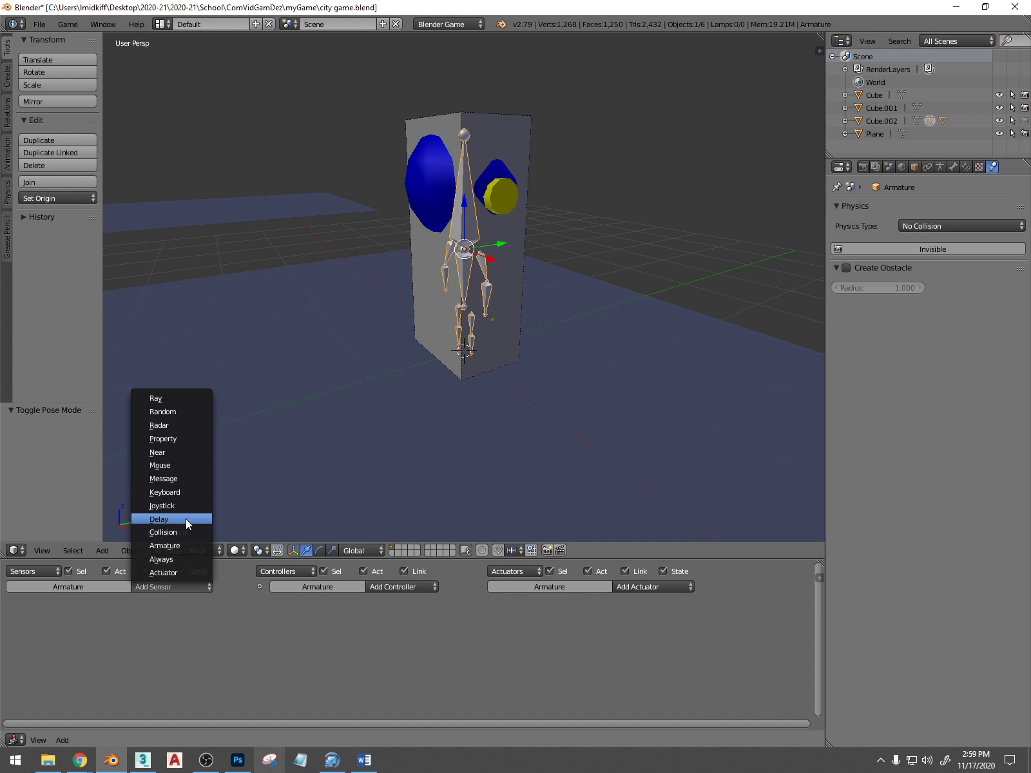
click(169, 493)
click(116, 649)
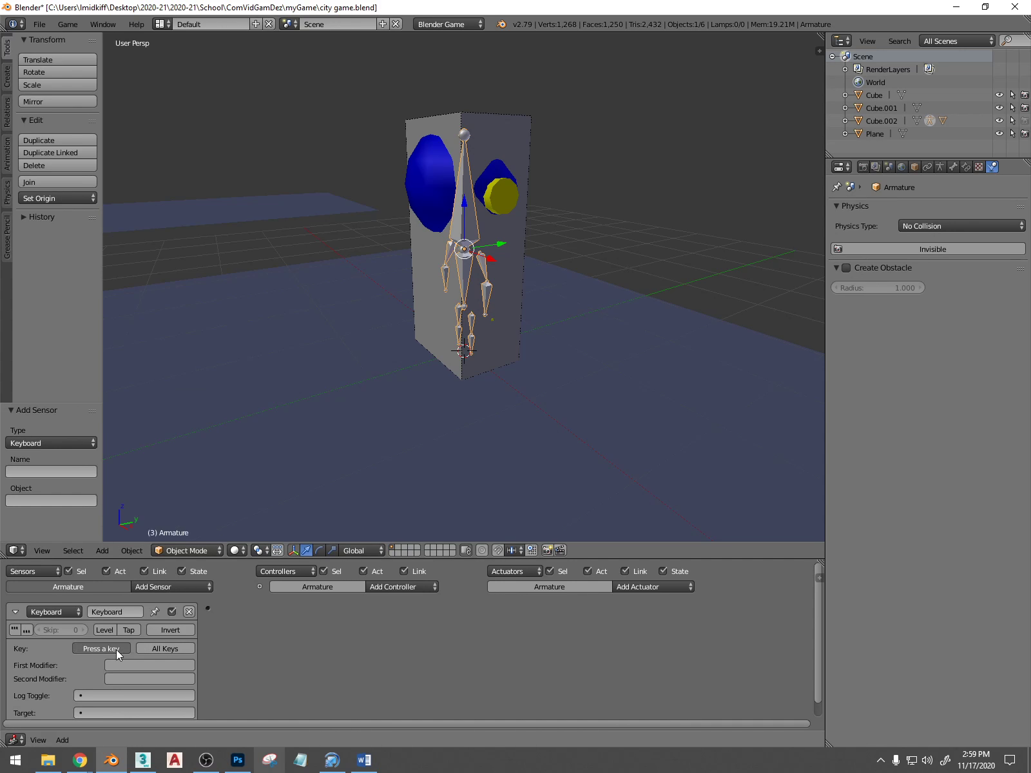
key(w)
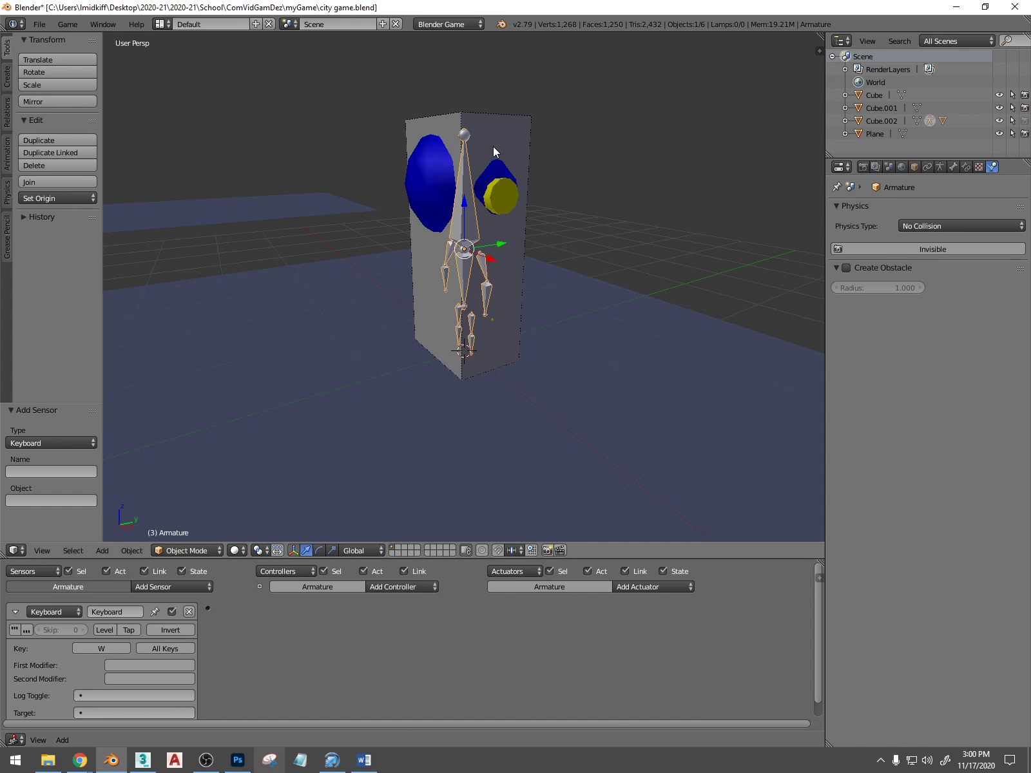
Add an Action actuator to the armature, link the Keyboard sensor to it, and set its action to walk
click(646, 586)
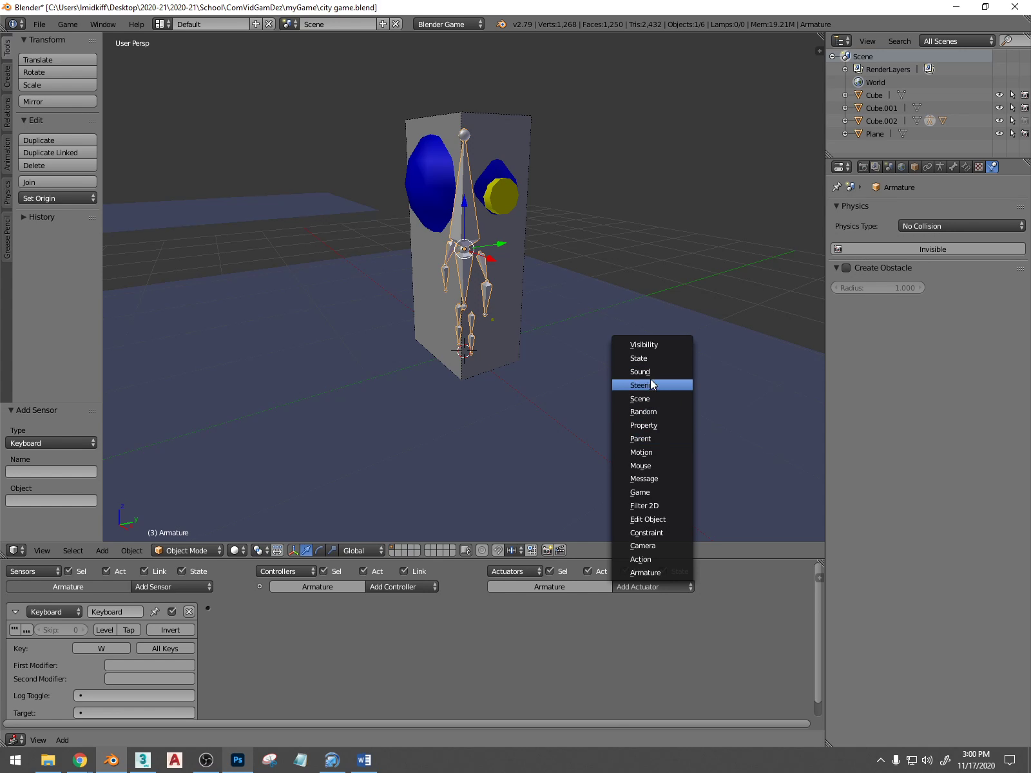
click(648, 560)
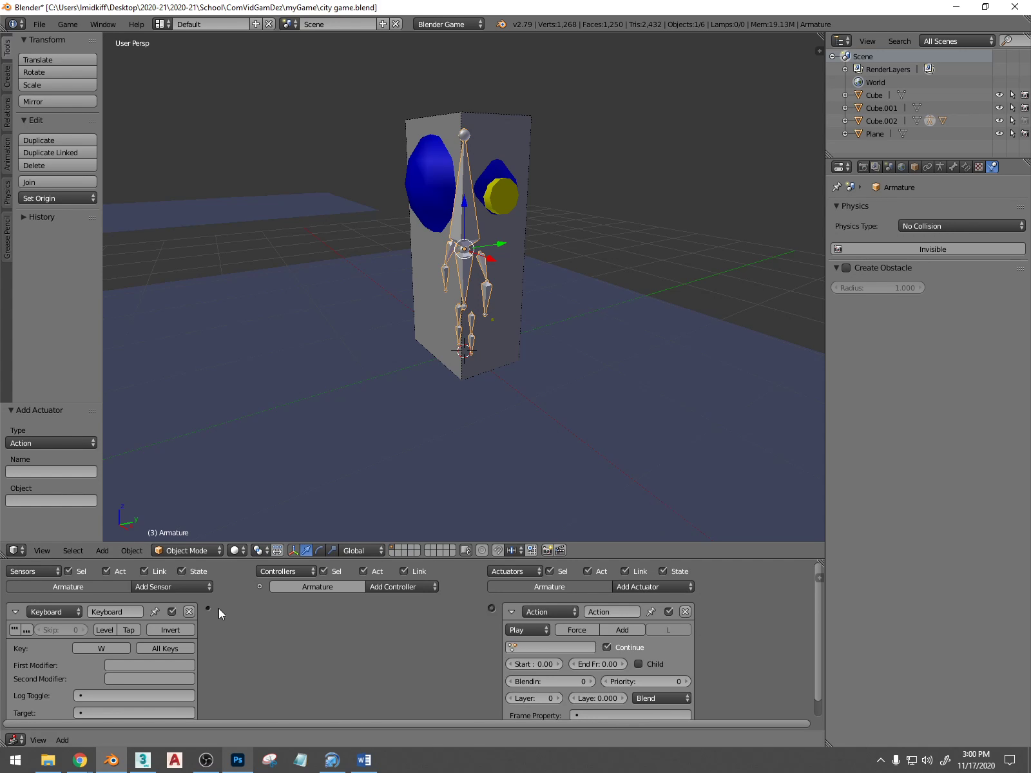
drag(209, 608, 491, 609)
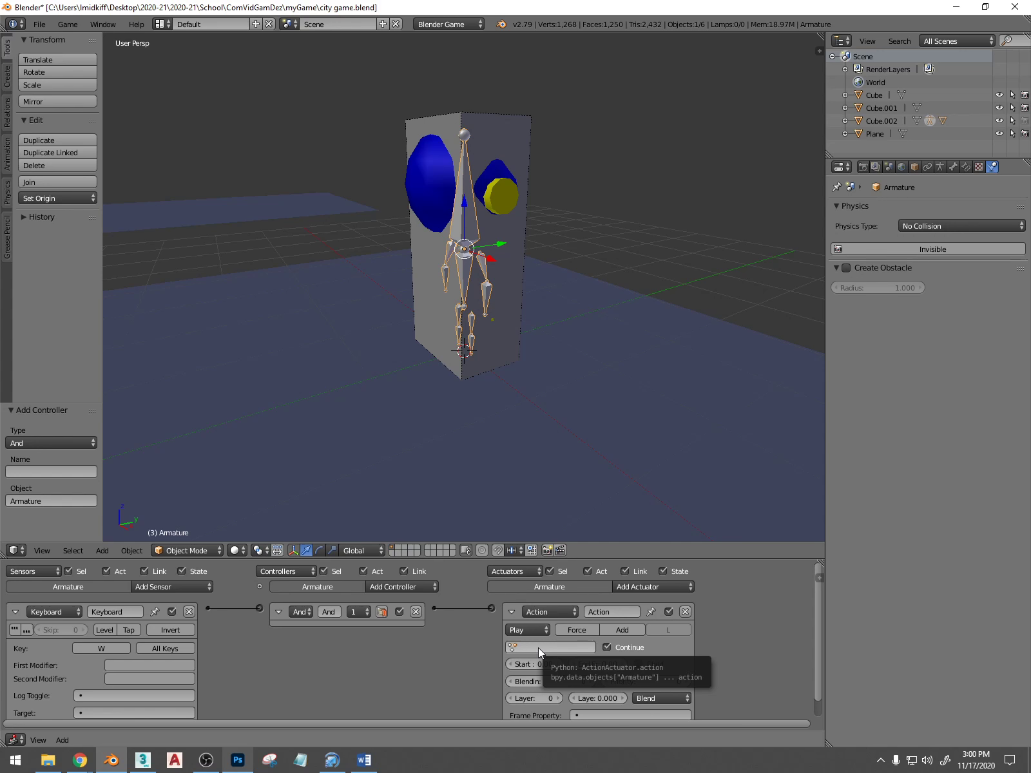
click(538, 648)
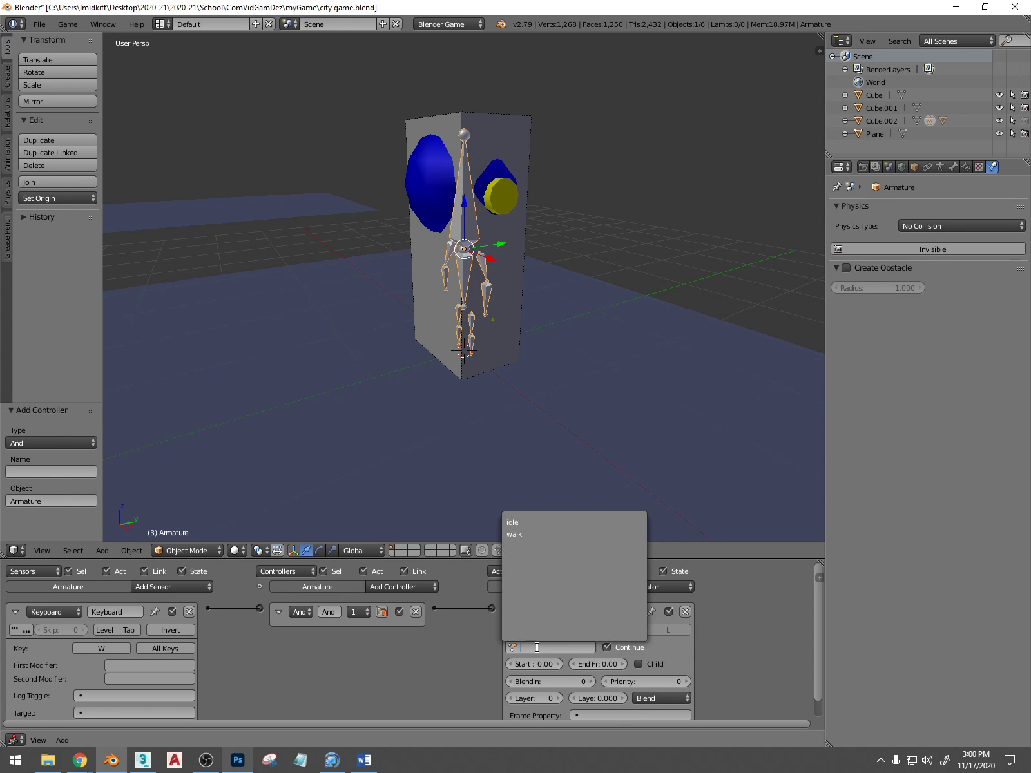
click(545, 534)
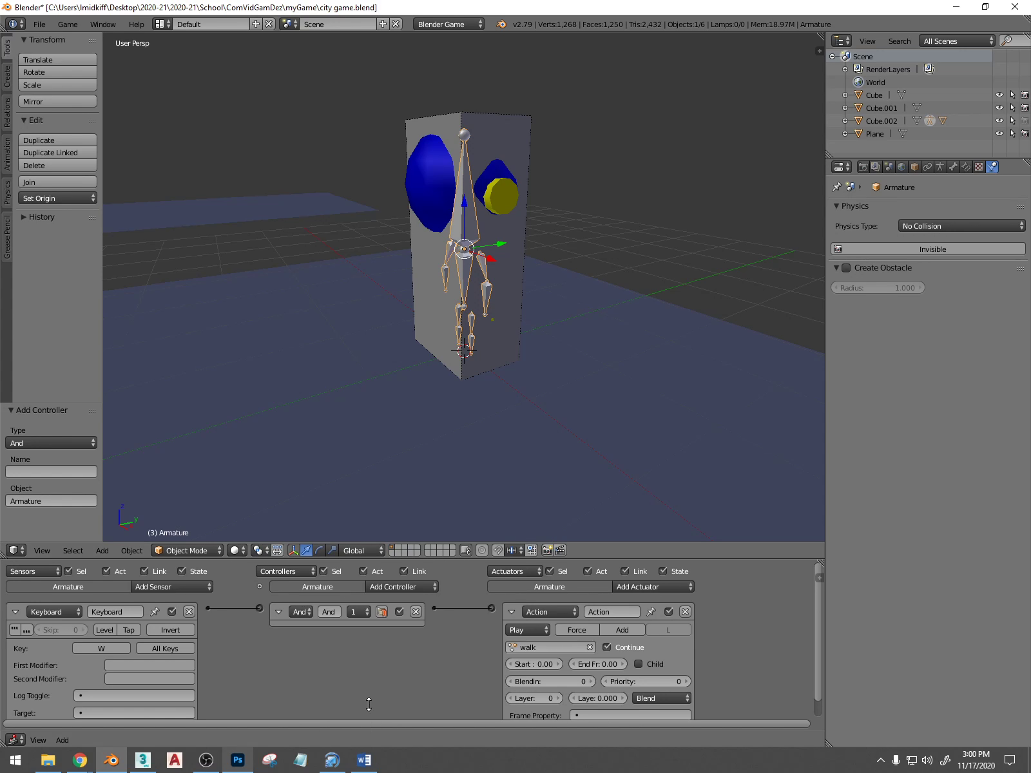
Enlarge the lower editor and inspect the armature's keyframes in the Dope Sheet, switching through Pose and Edit Mode back to Object Mode
click(199, 551)
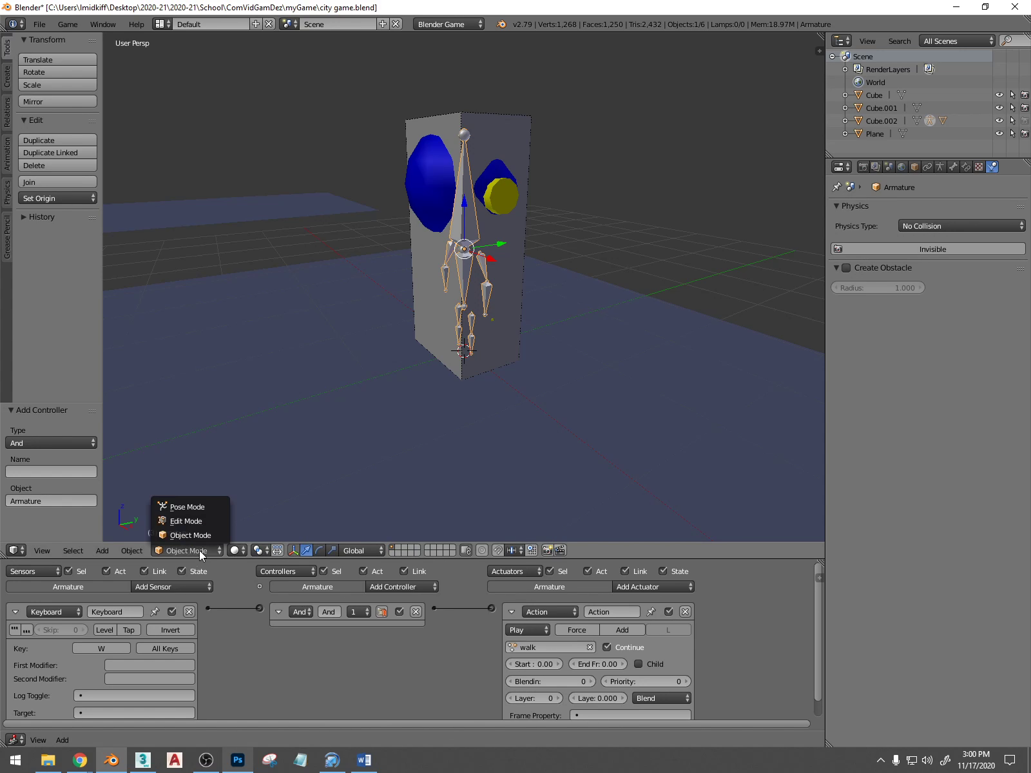
click(197, 506)
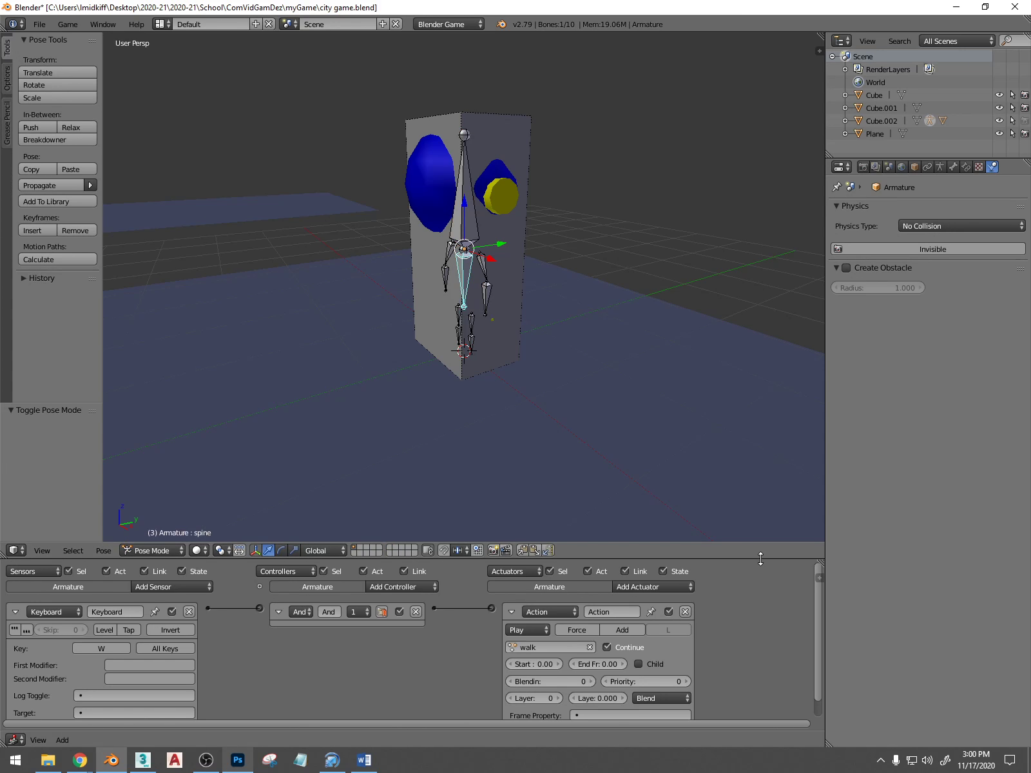
drag(762, 560, 762, 445)
click(24, 740)
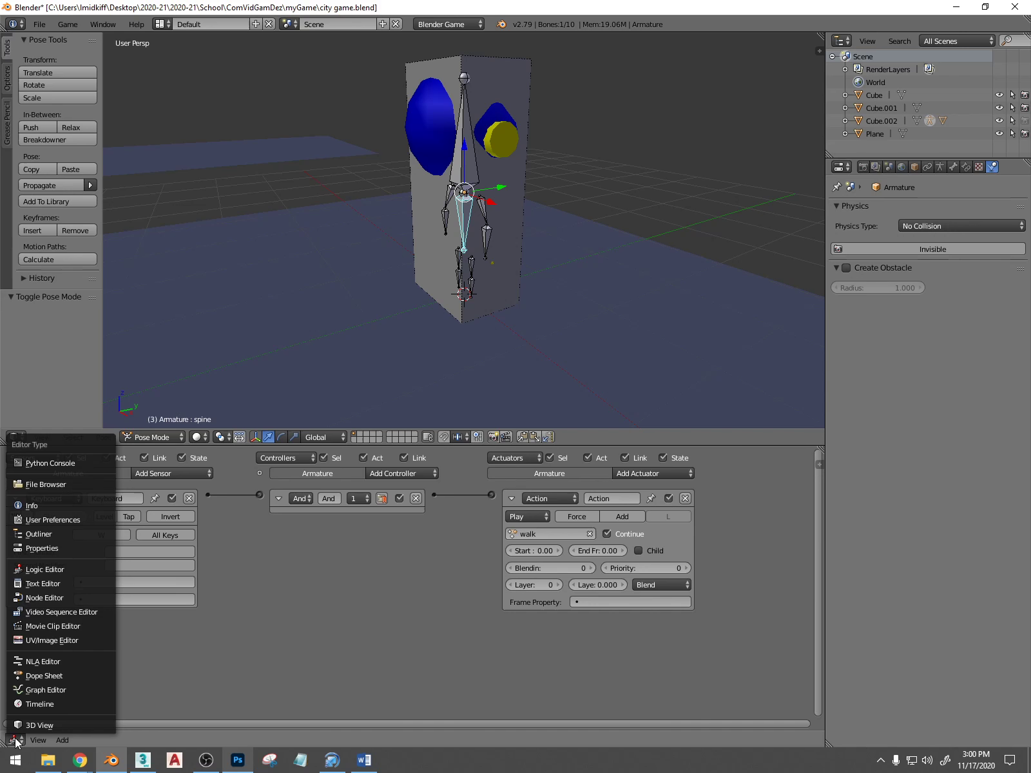
click(55, 676)
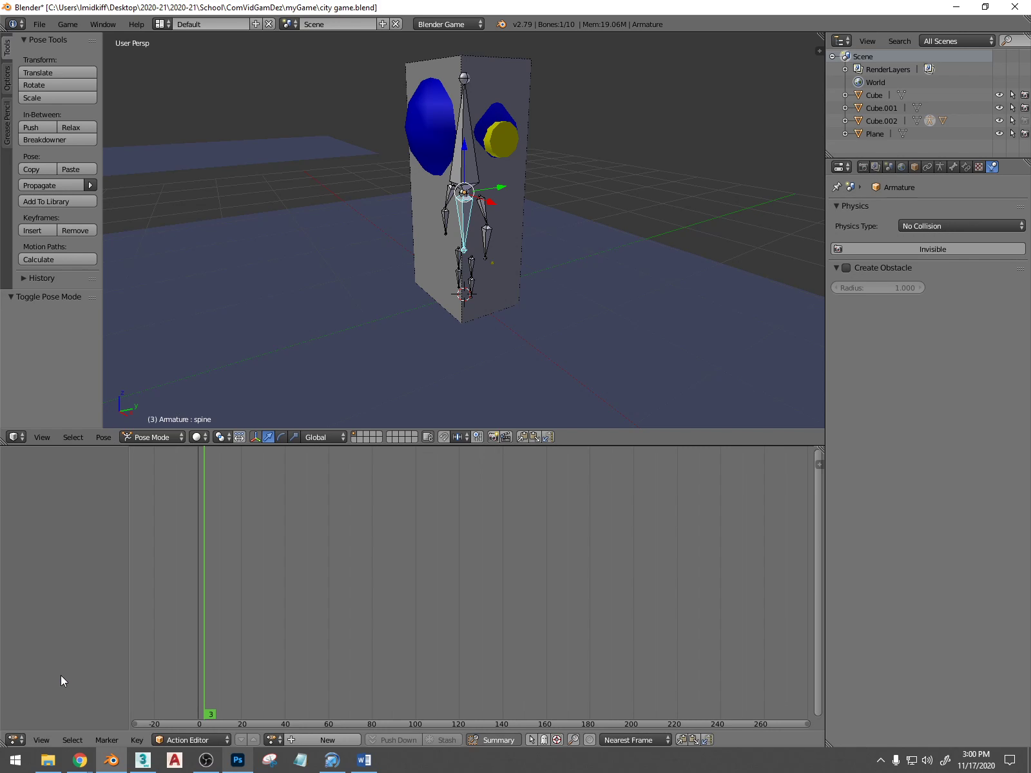
click(153, 437)
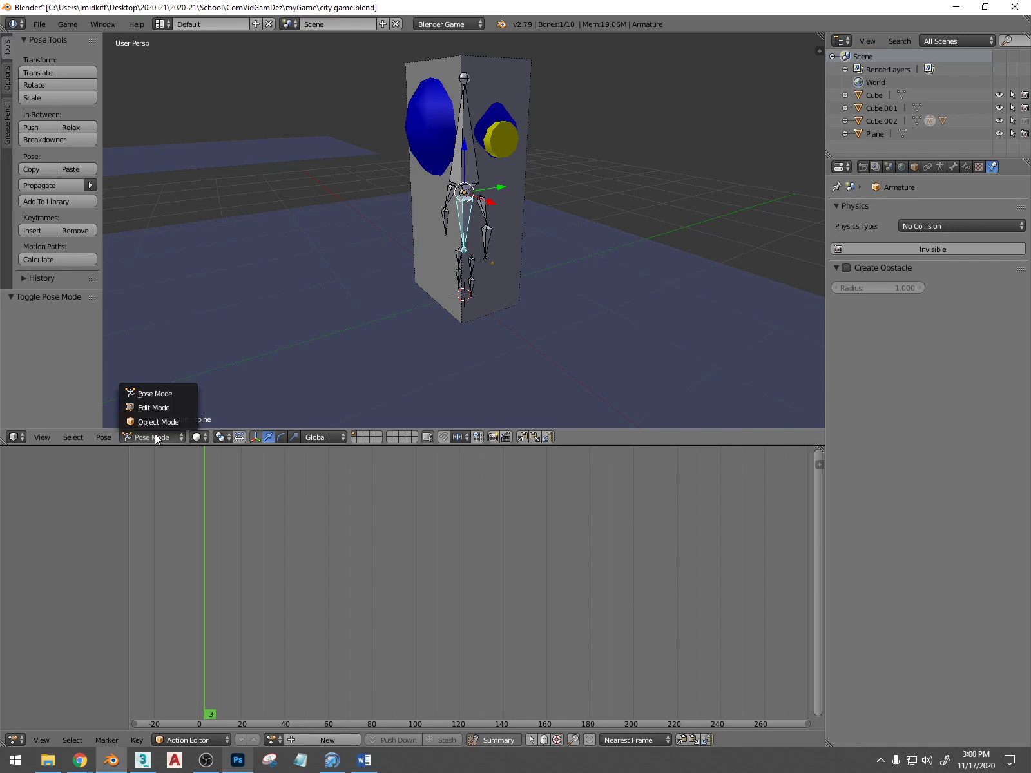
click(160, 410)
click(186, 437)
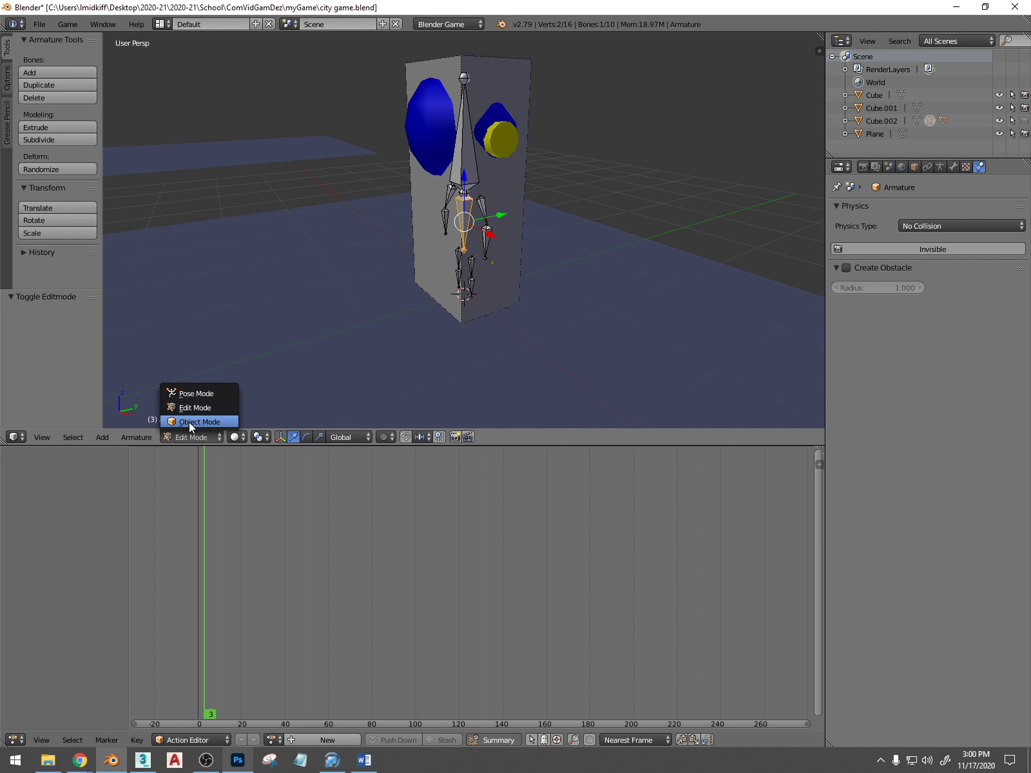
click(189, 422)
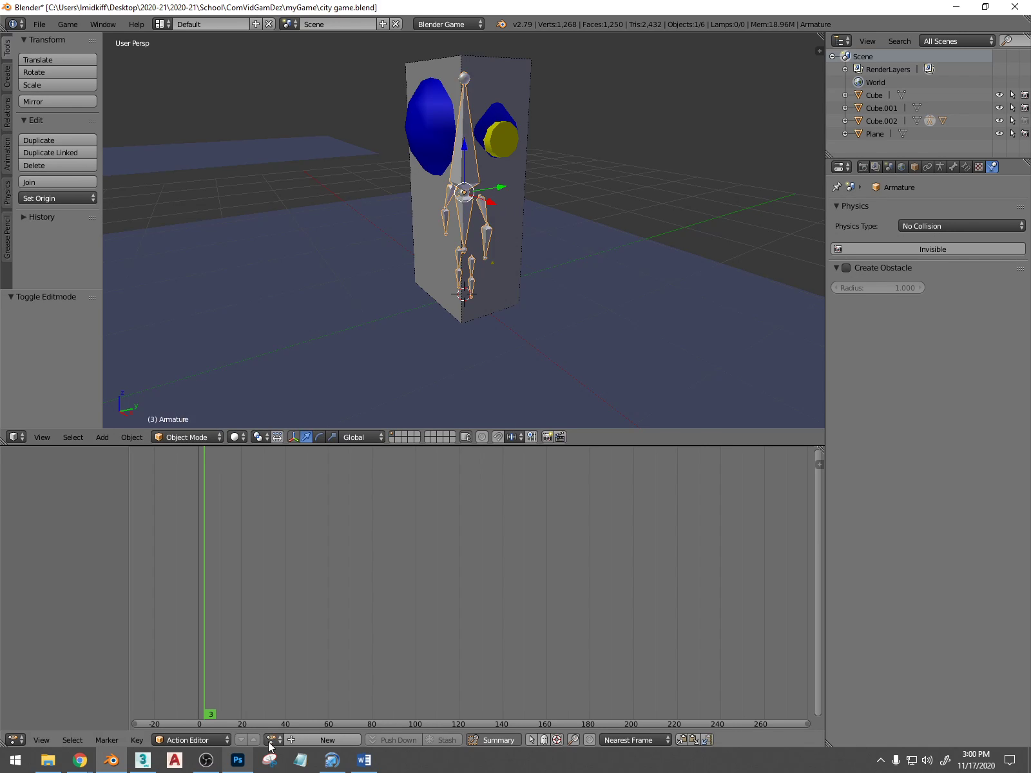
Check the Timeline for the armature's animation frames and return to the Logic Editor
click(18, 741)
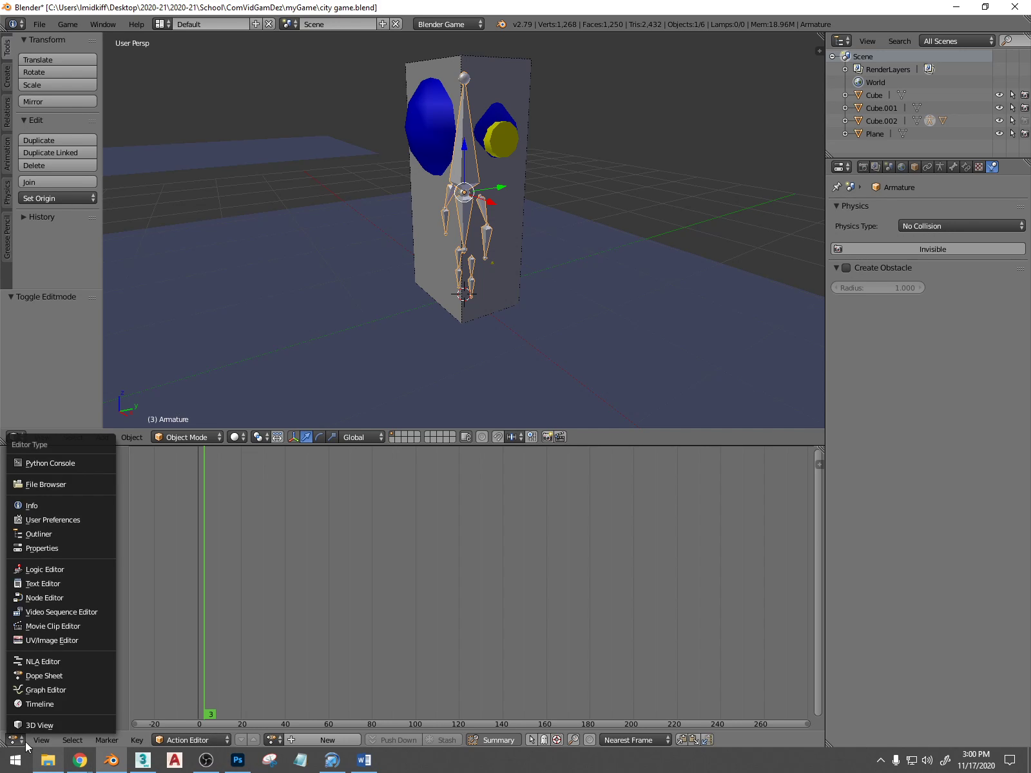
click(38, 704)
click(18, 741)
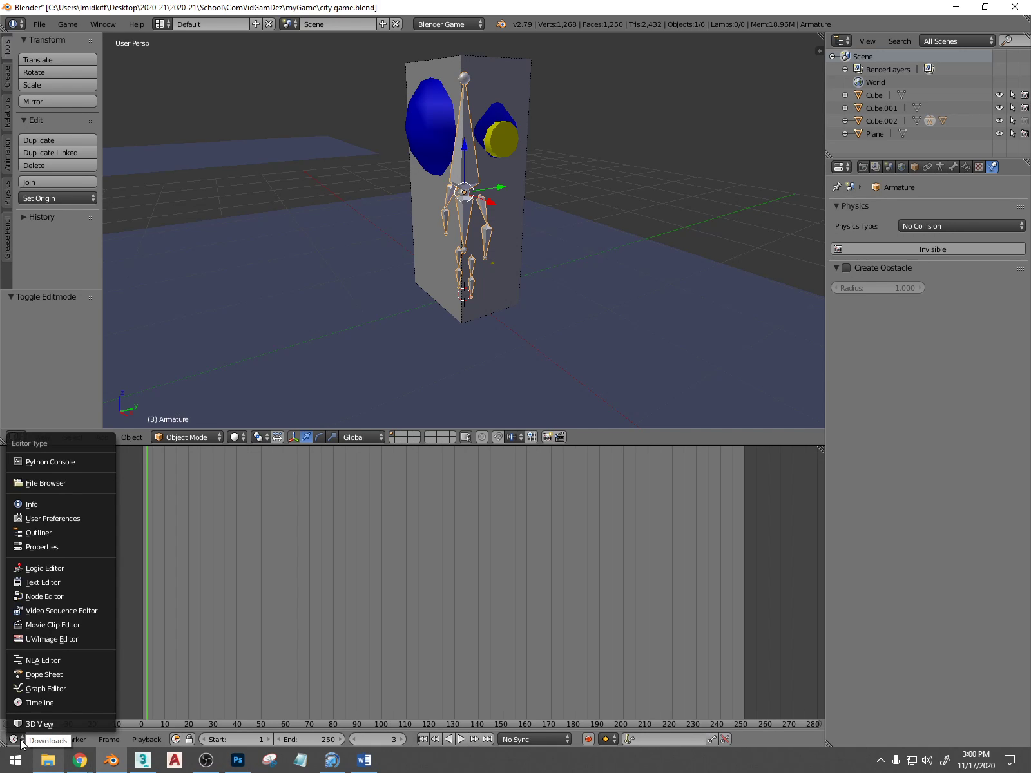
click(124, 615)
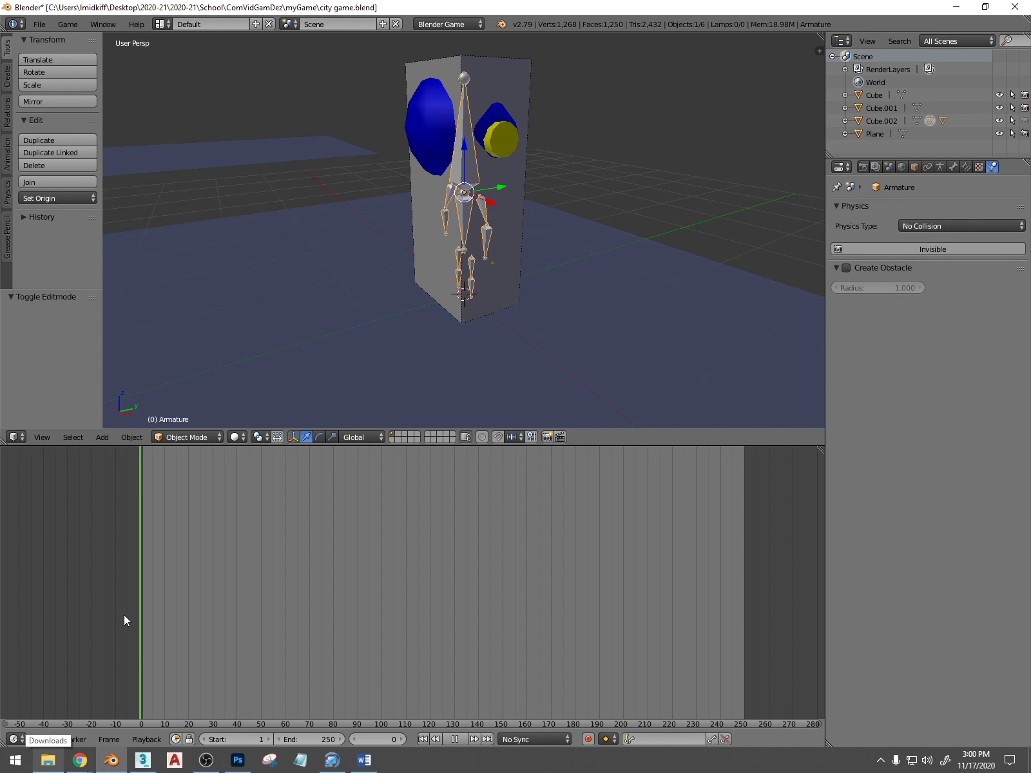
click(17, 740)
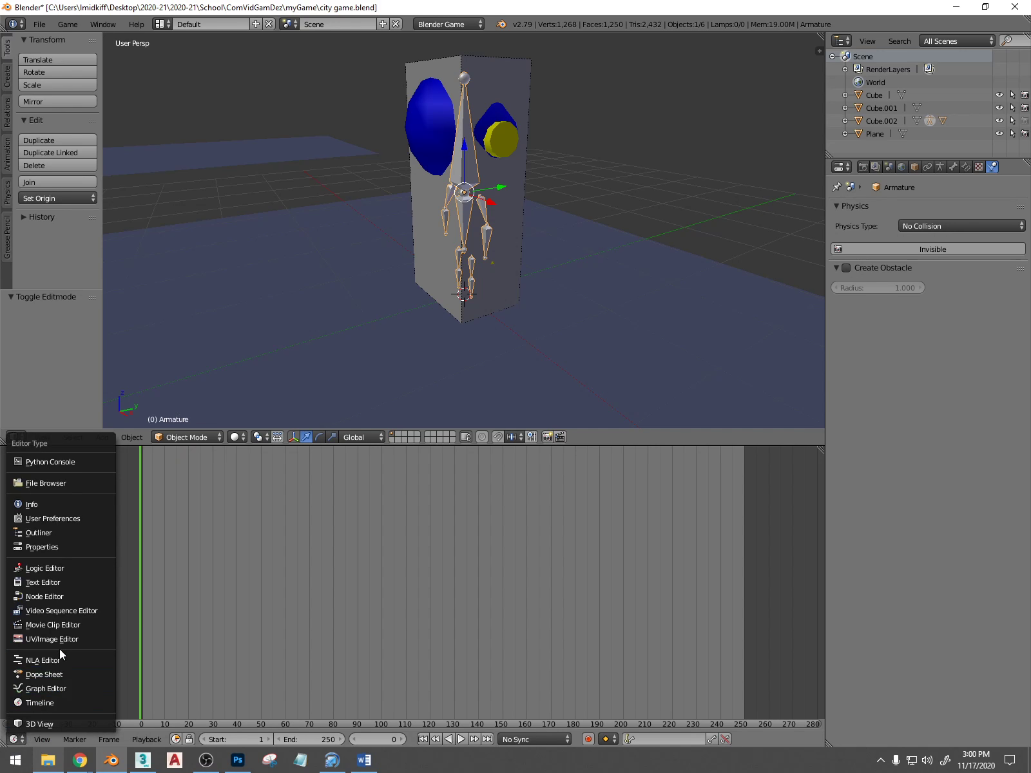
click(57, 568)
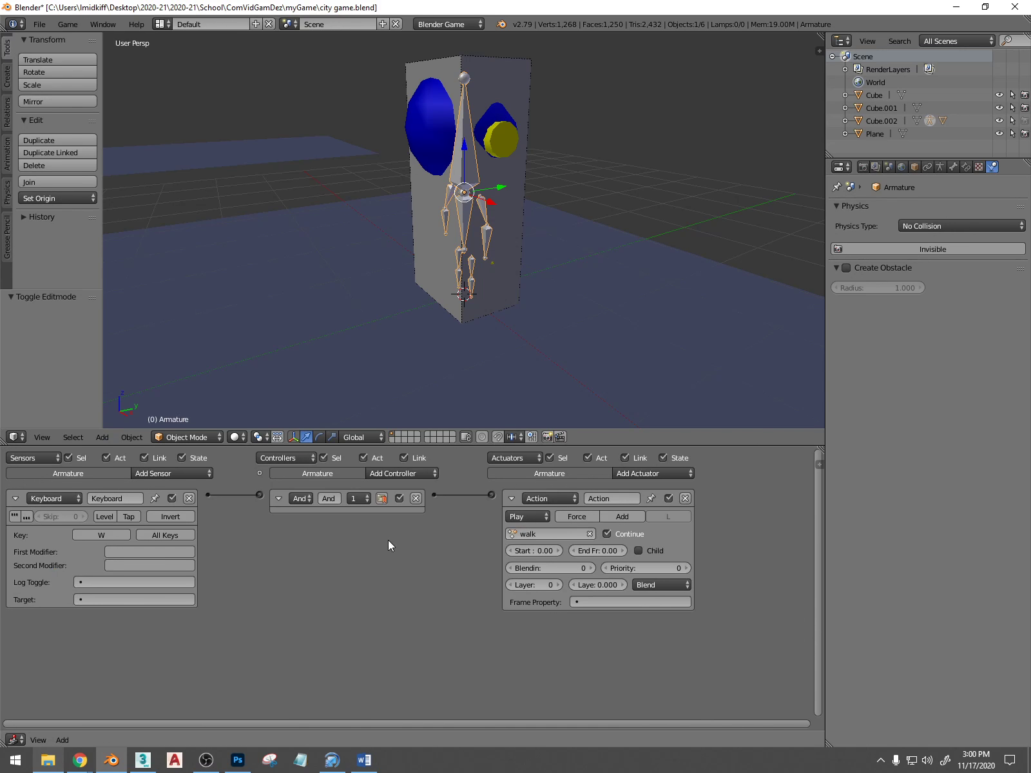
Set the walk action's end frame to 40 and its play type to Loop Stop
click(607, 549)
text(40)
key(Return)
click(542, 517)
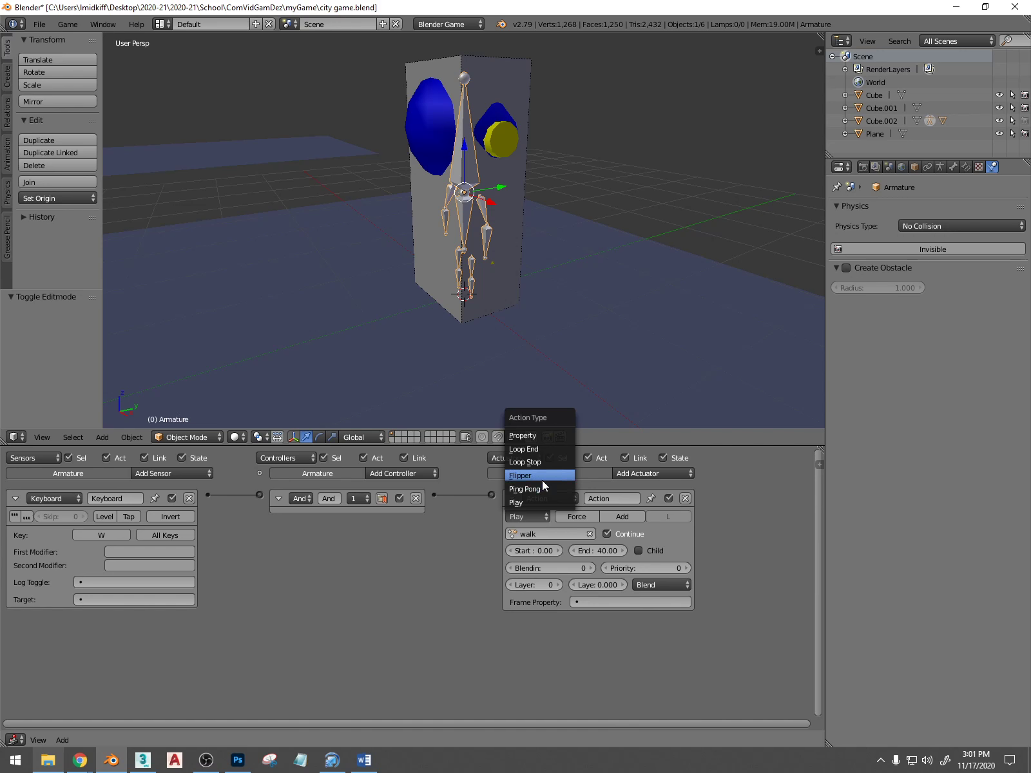
click(547, 462)
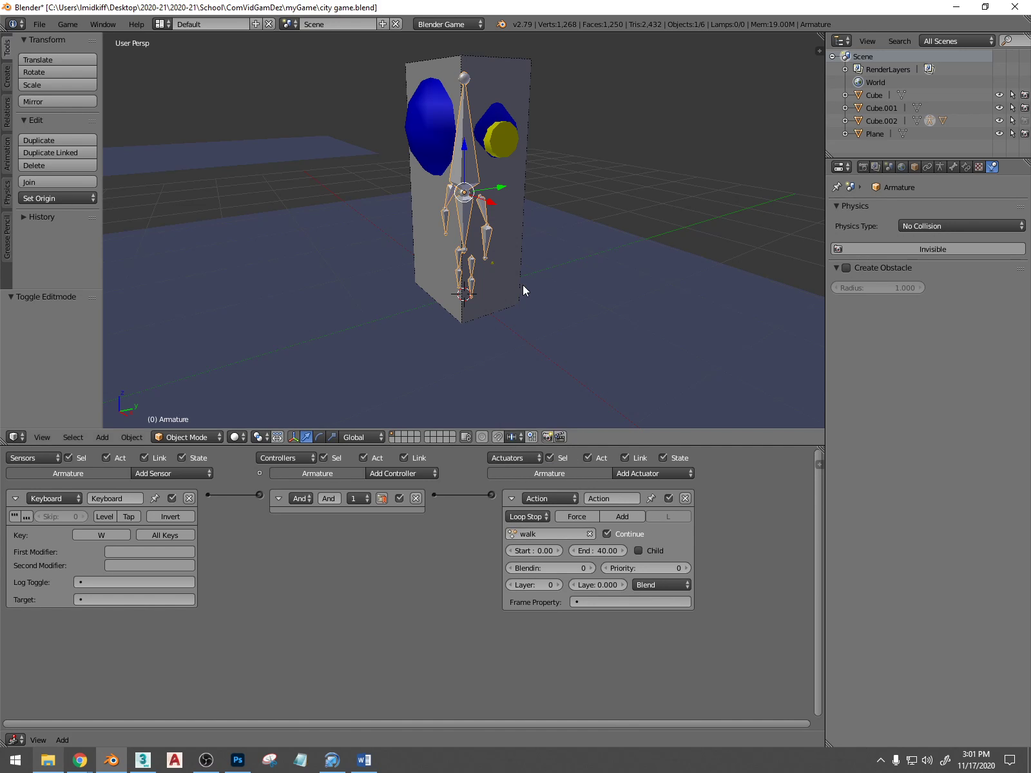
Turn off Continue for the walk action and save the file
middle_drag(523, 286, 499, 273)
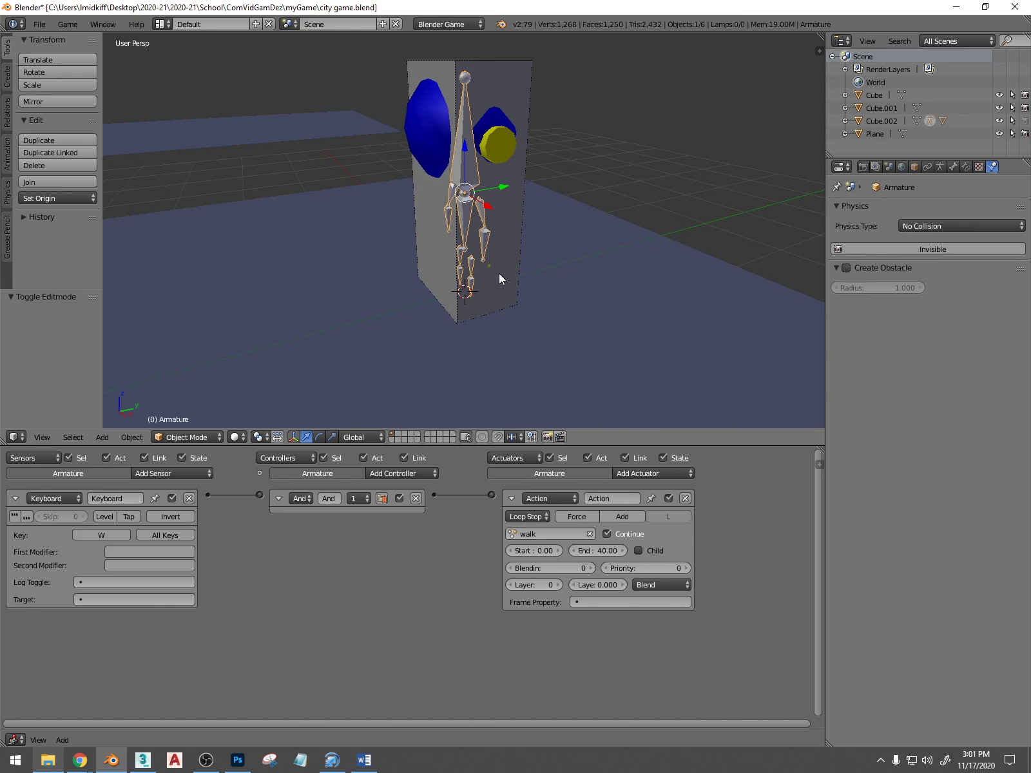
click(528, 515)
middle_drag(542, 305, 538, 305)
click(608, 533)
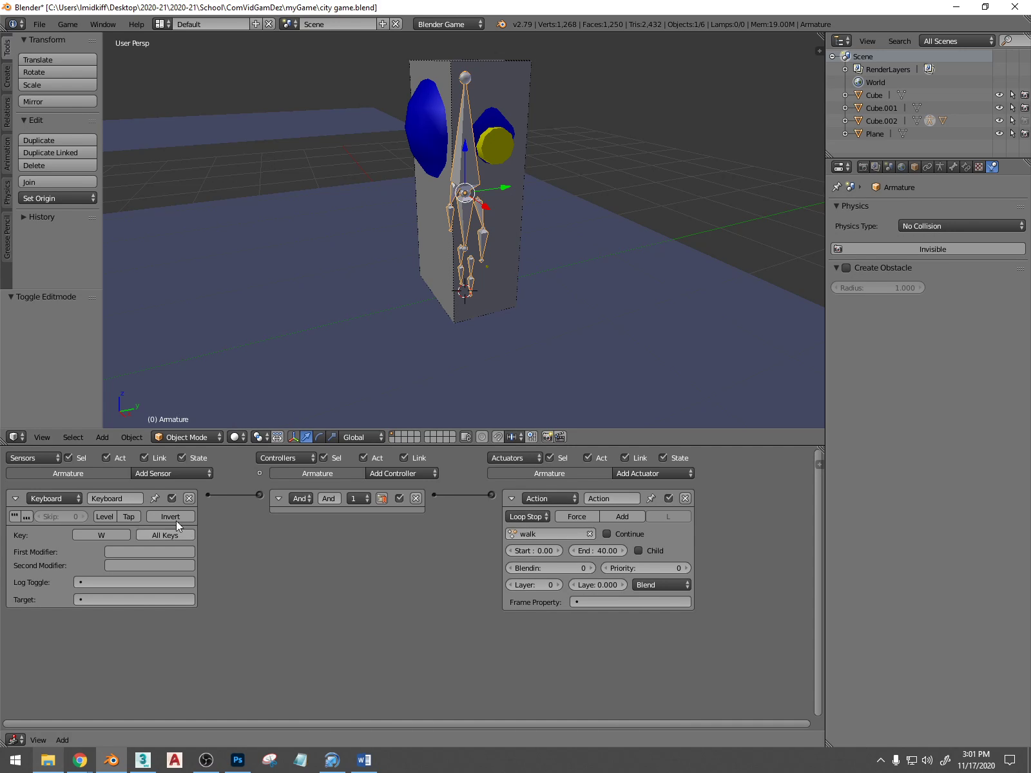
mouse_move(510, 162)
middle_down()
mouse_move(491, 160)
mouse_move(516, 163)
middle_up()
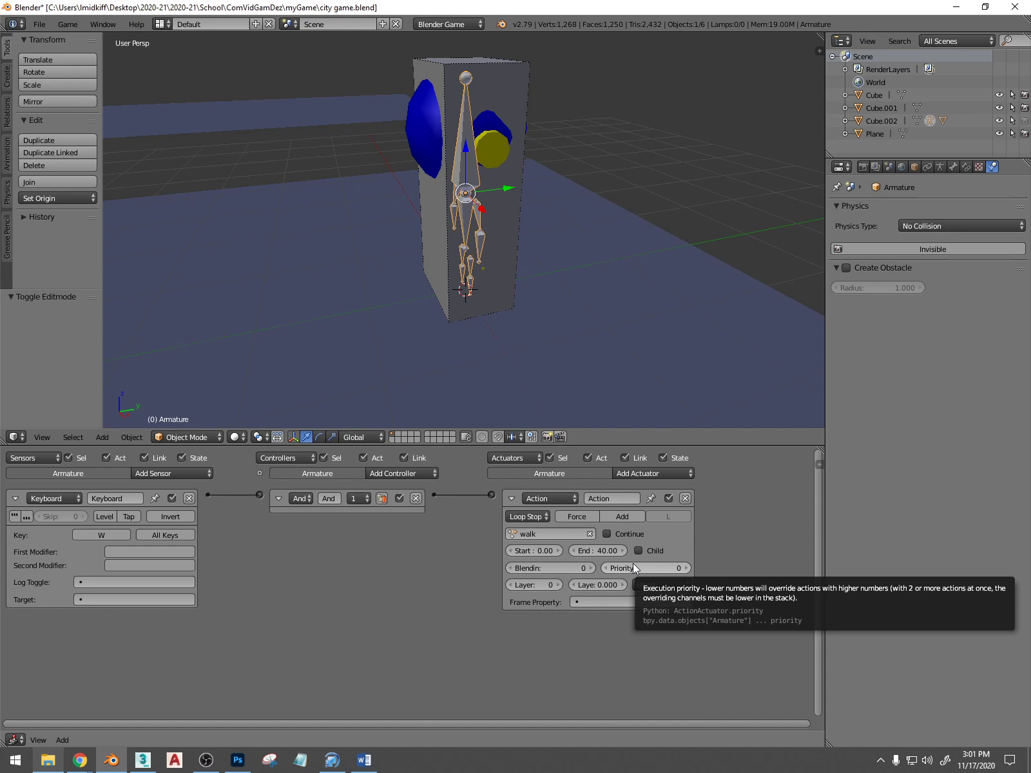
key(ctrl+s)
Run the game with the whole character in view and test walking with W, then exit the game
click(578, 275)
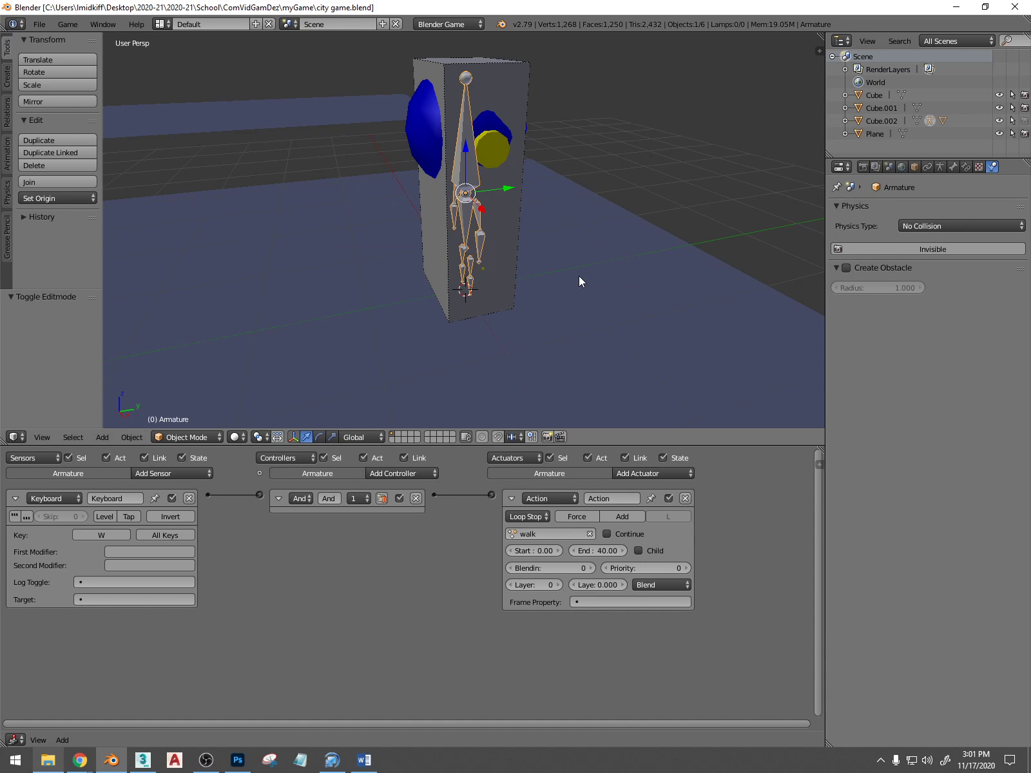
key(p)
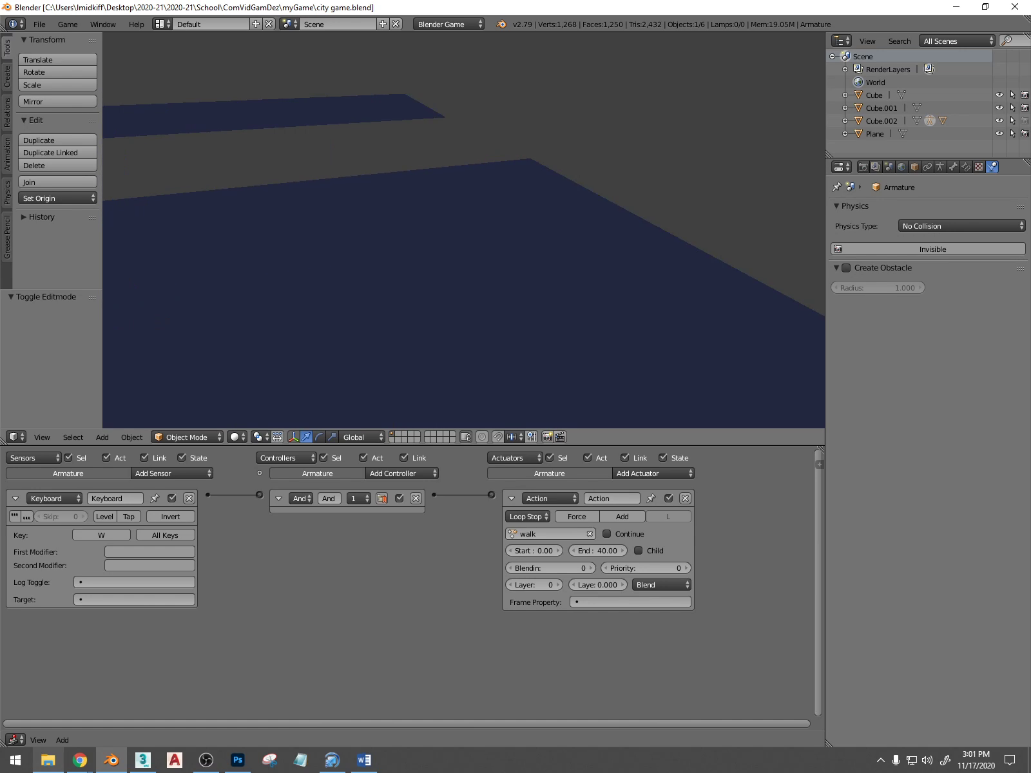
key(Escape)
scroll(577, 272, down, 7)
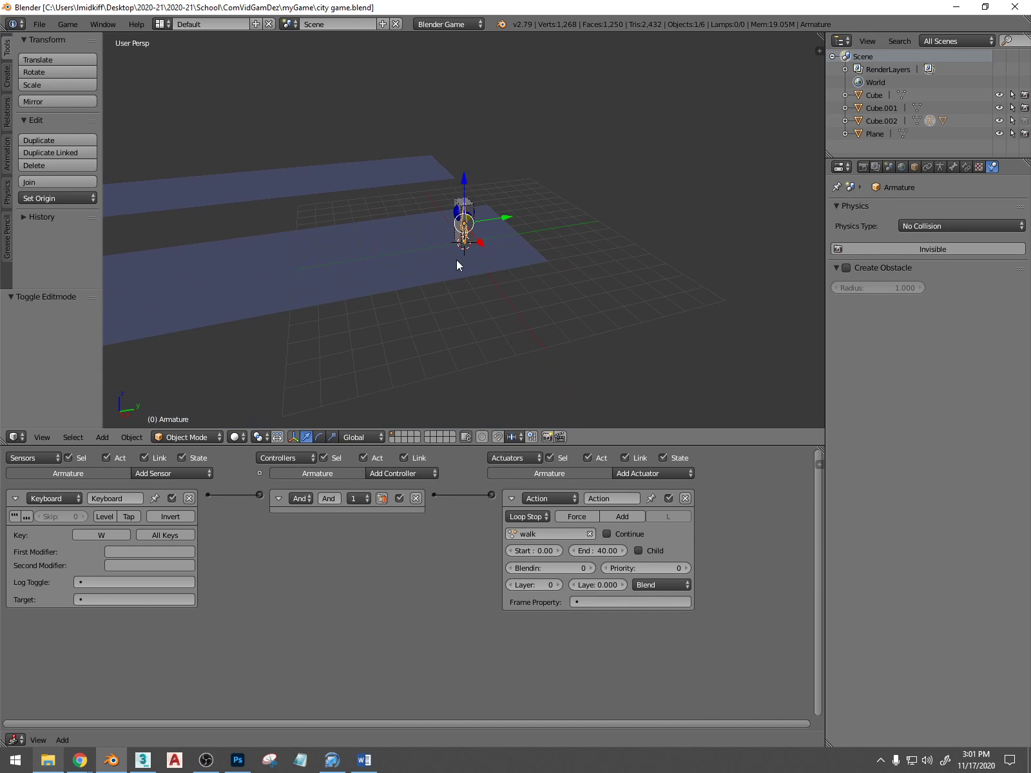
shift+middle_drag(456, 259, 578, 242)
key(p)
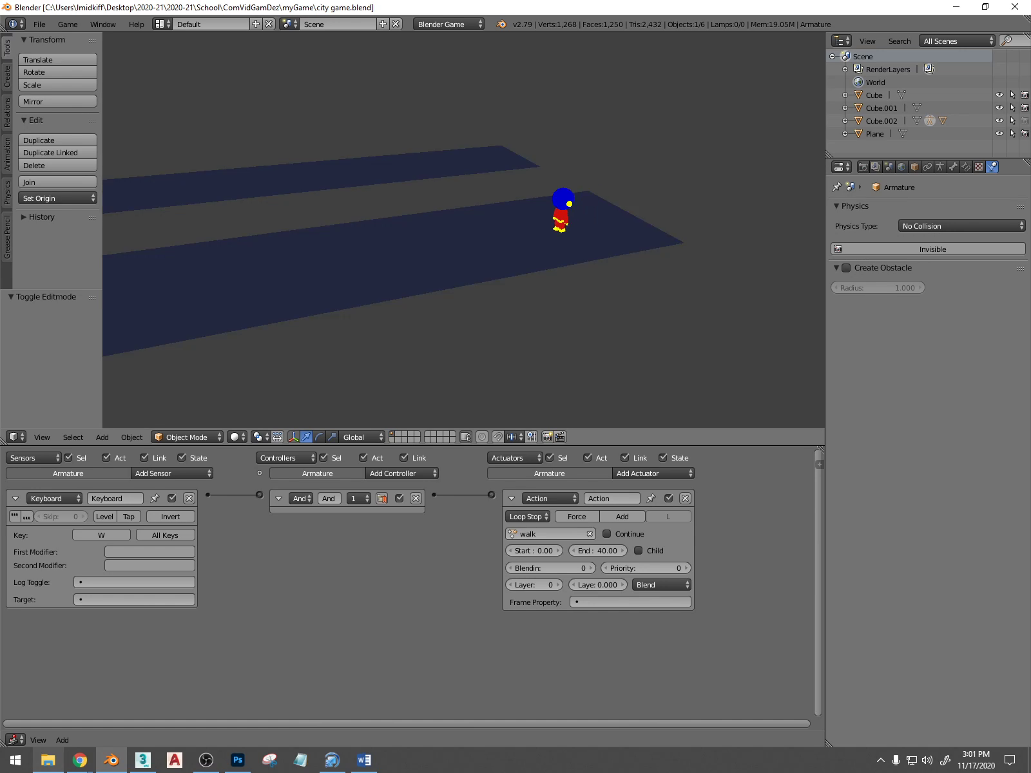
key(Escape)
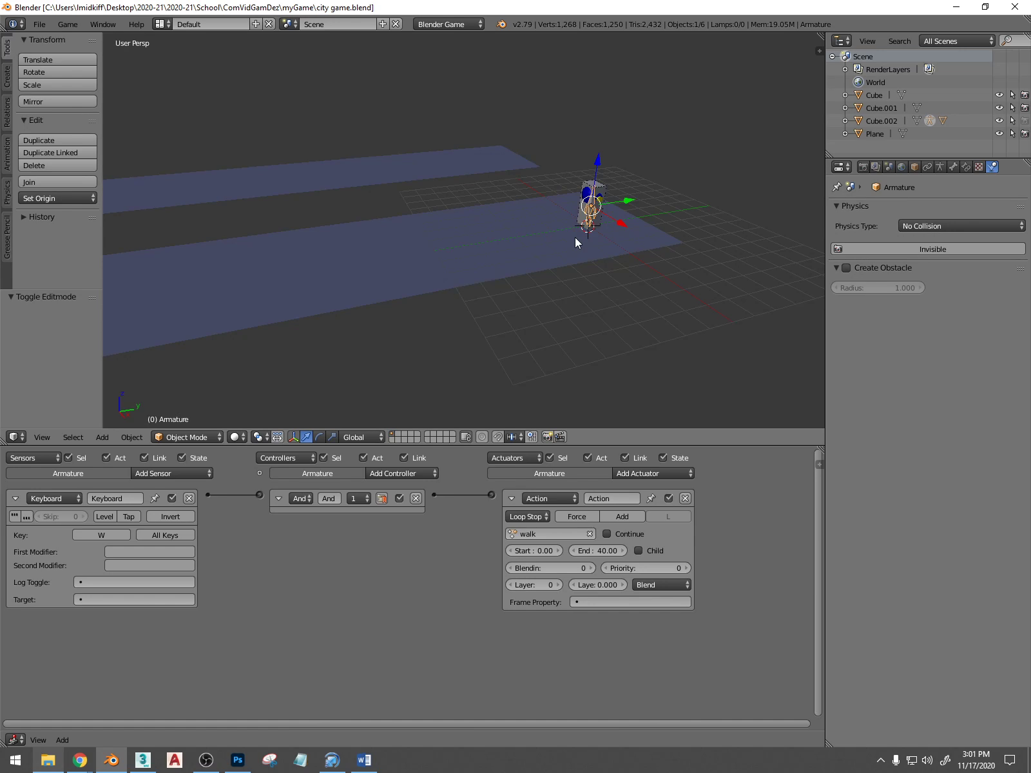
key(p)
key(w)
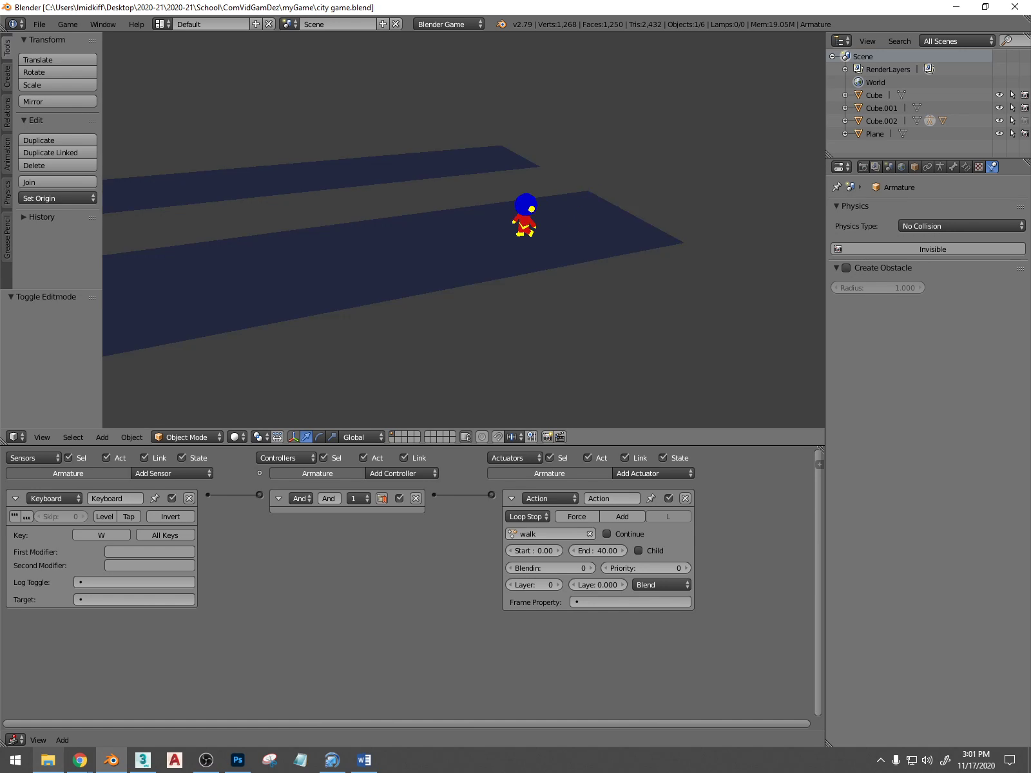
key(Escape)
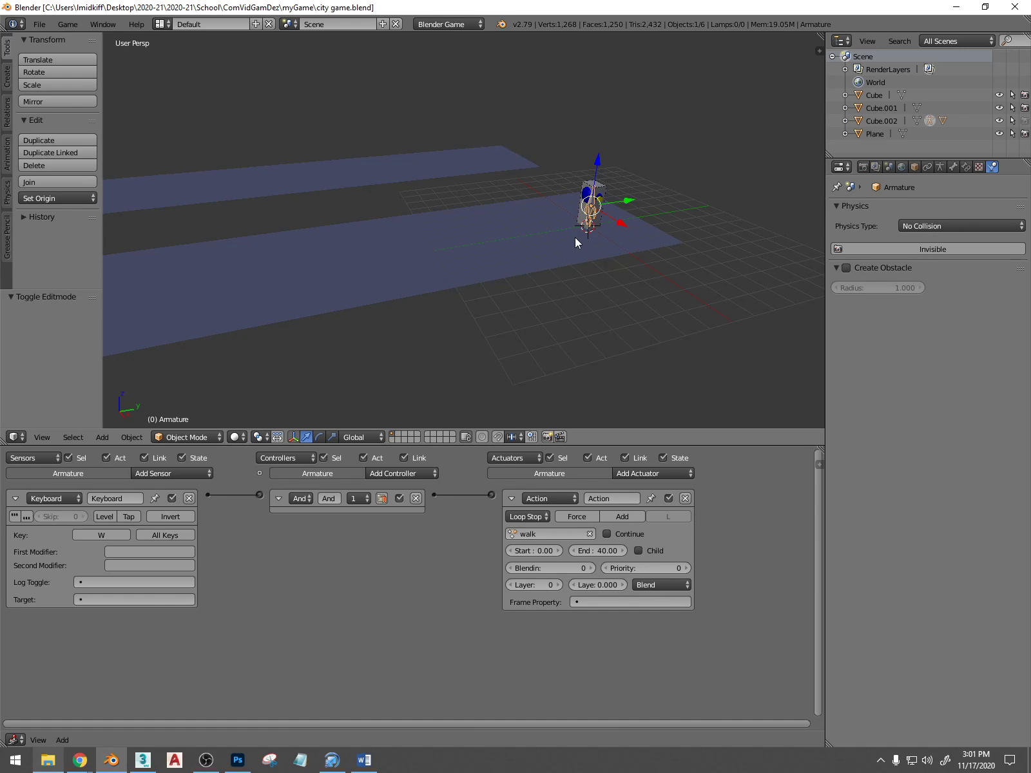
scroll(695, 219, up, 5)
shift+middle_drag(701, 214, 628, 181)
scroll(653, 208, up, 3)
scroll(654, 206, down, 4)
scroll(536, 212, up, 3)
scroll(590, 185, down, 3)
scroll(506, 199, up, 5)
scroll(622, 194, down, 2)
scroll(580, 245, up, 3)
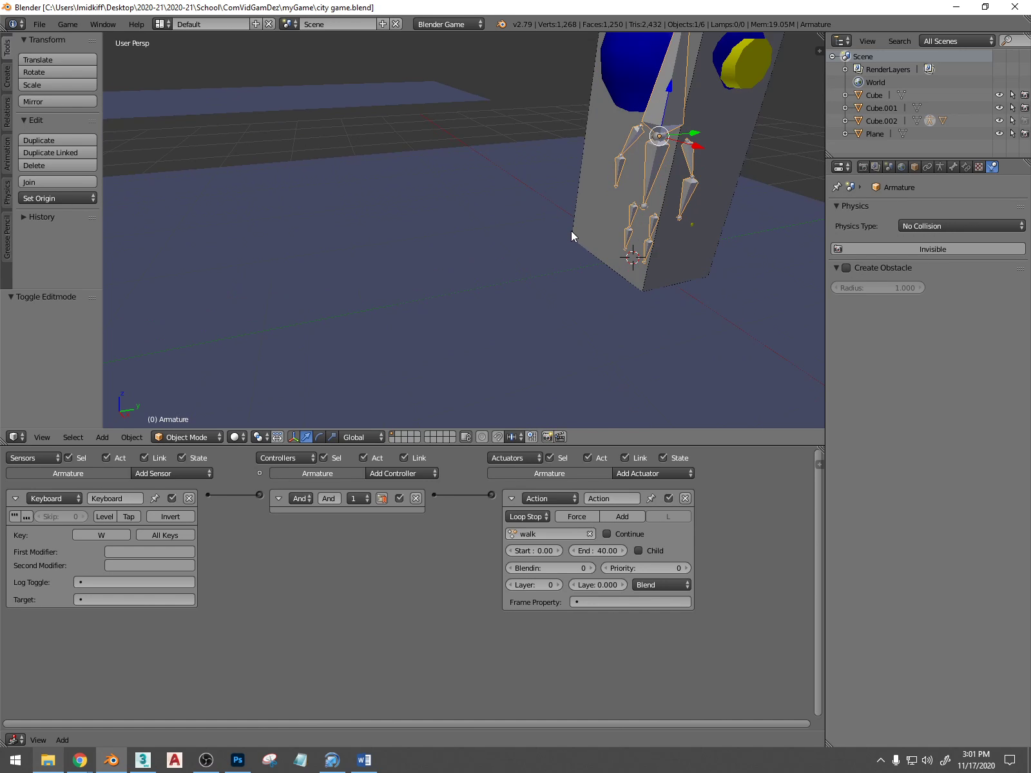
scroll(571, 230, down, 2)
shift+middle_drag(542, 208, 604, 203)
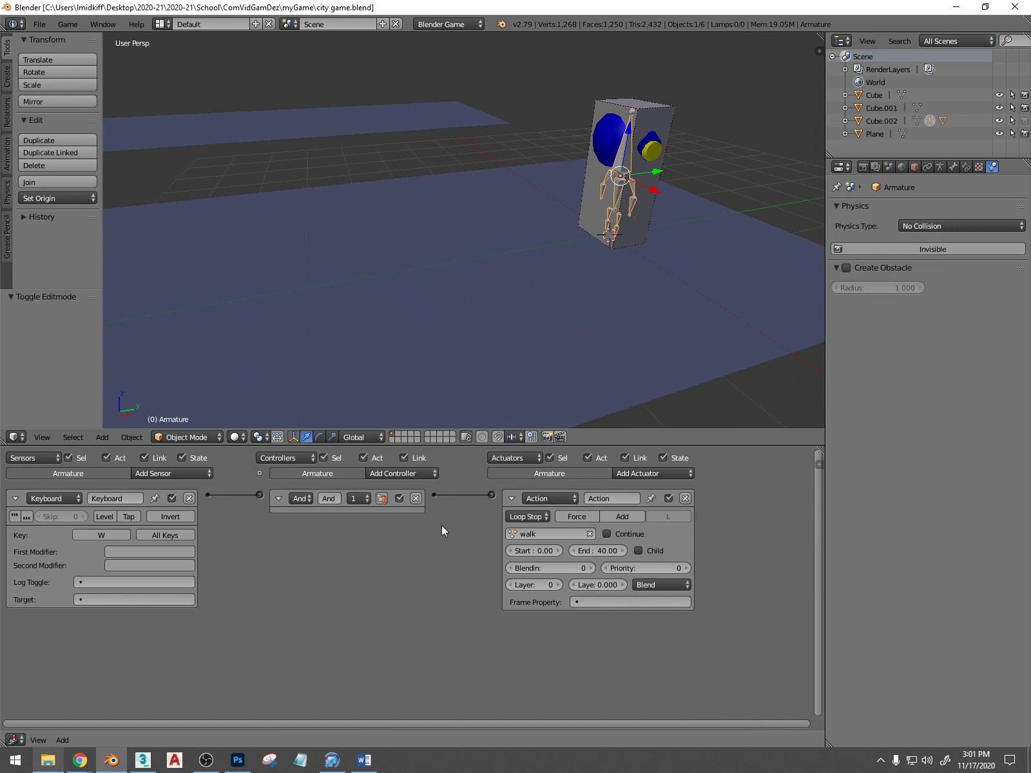
Add a second Keyboard sensor to the armature, invert it, and assign the W key to it
click(150, 474)
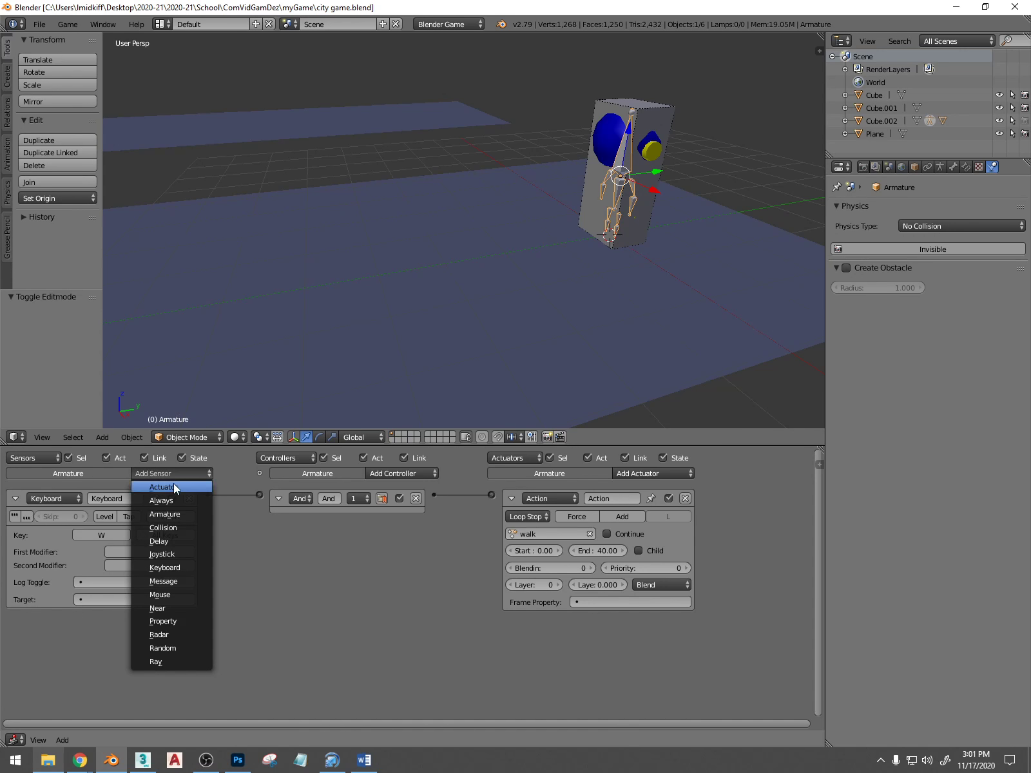
click(174, 568)
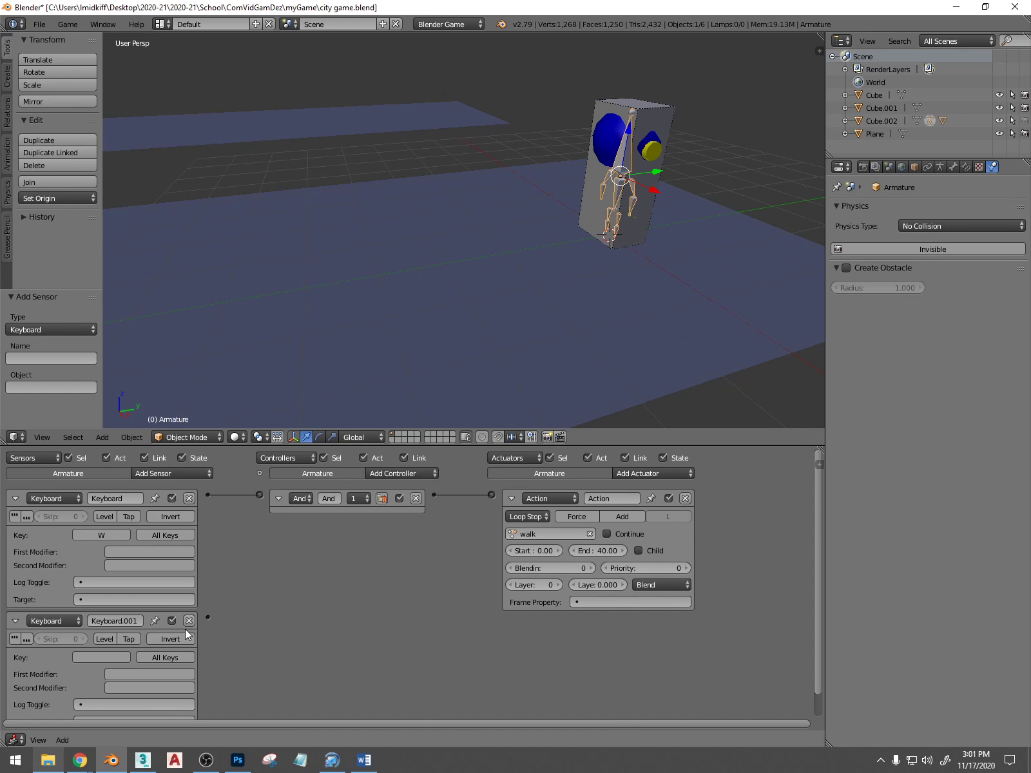
click(165, 640)
click(114, 658)
key(w)
Add a second Action actuator to the armature and link the inverted Keyboard sensor to it
click(645, 473)
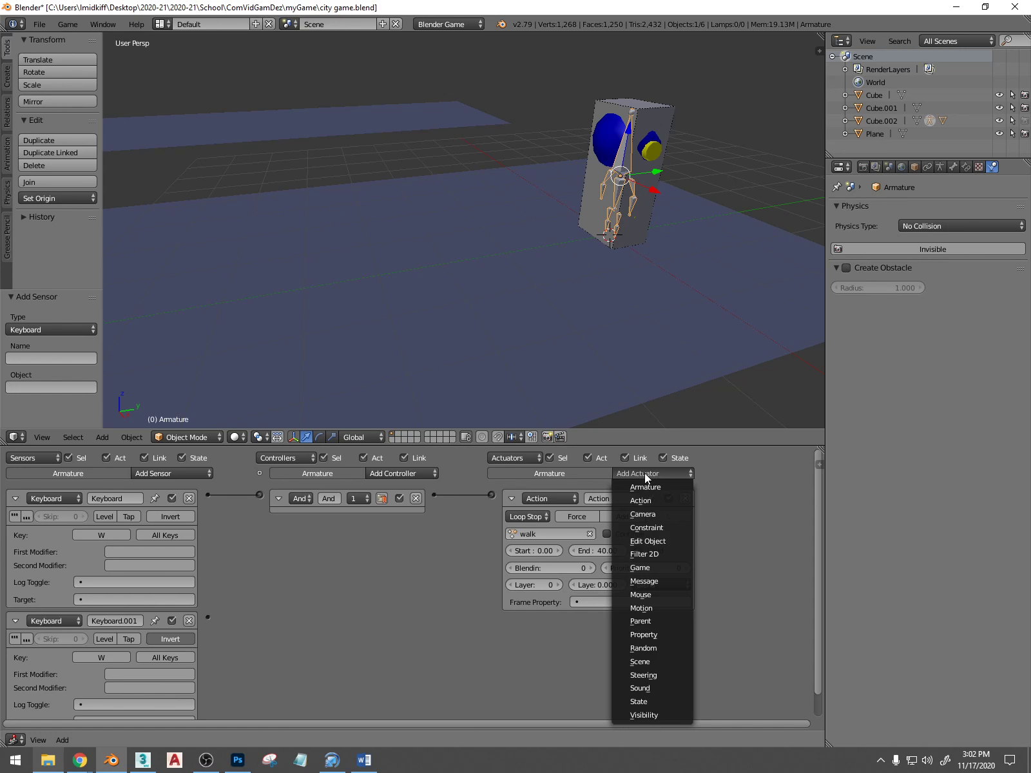
click(641, 502)
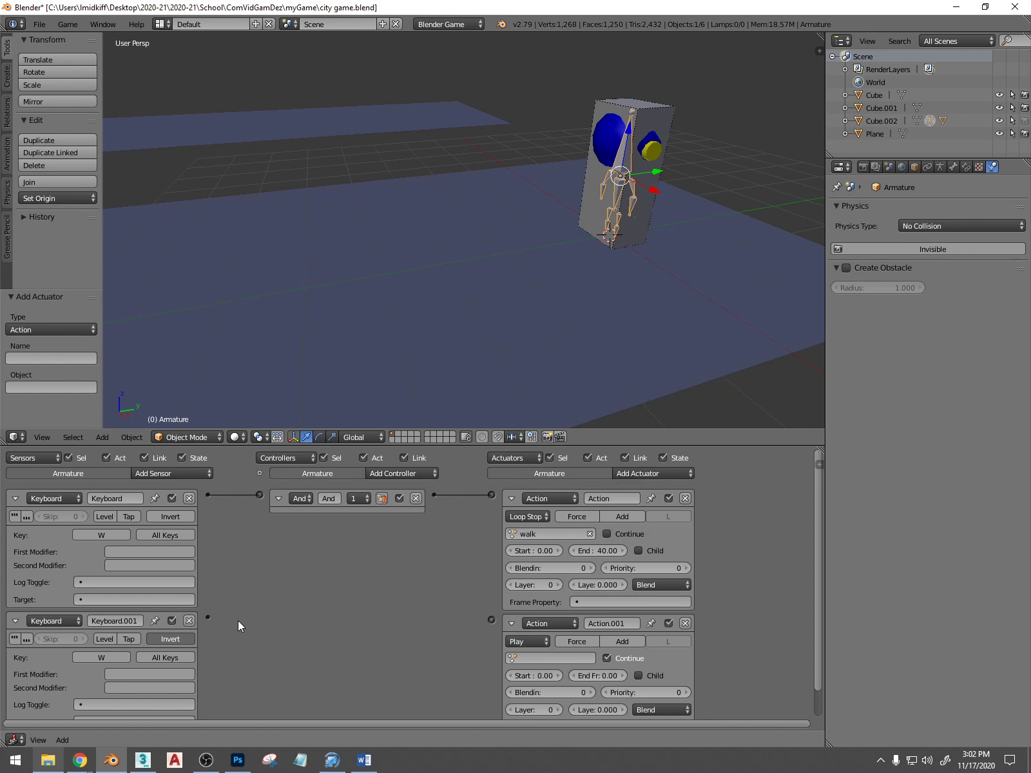
drag(207, 618, 492, 621)
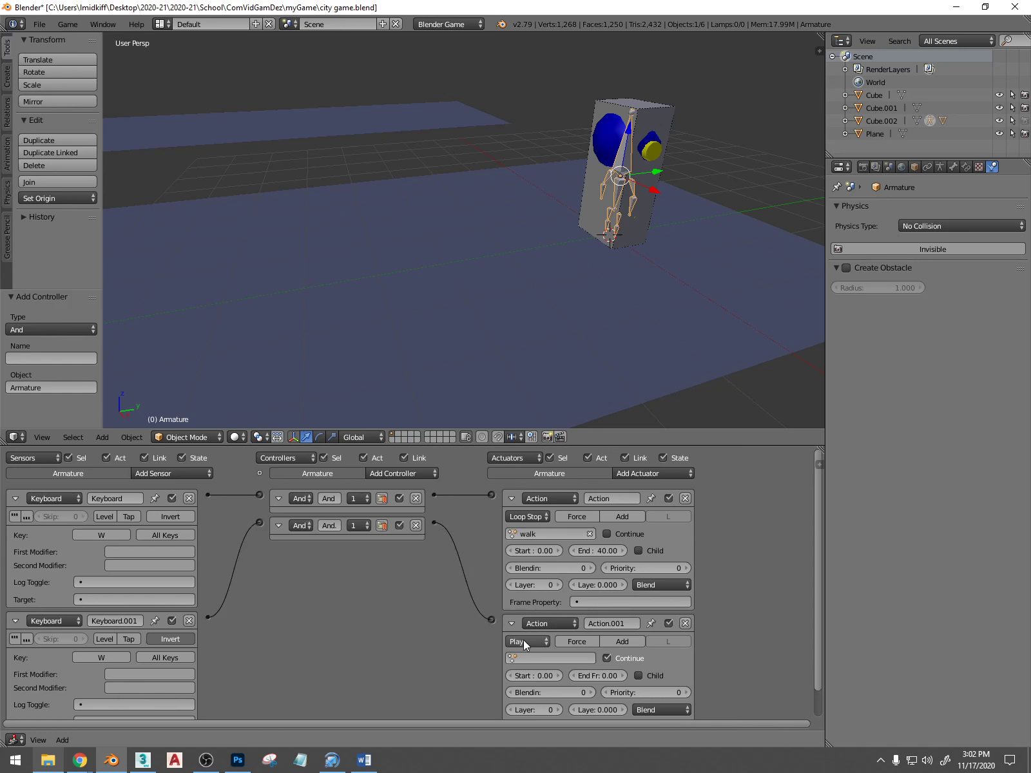
Set the second actuator to Loop Stop with the idle action and end frame 60, and enlarge the Logic Editor to show both actuators
click(523, 641)
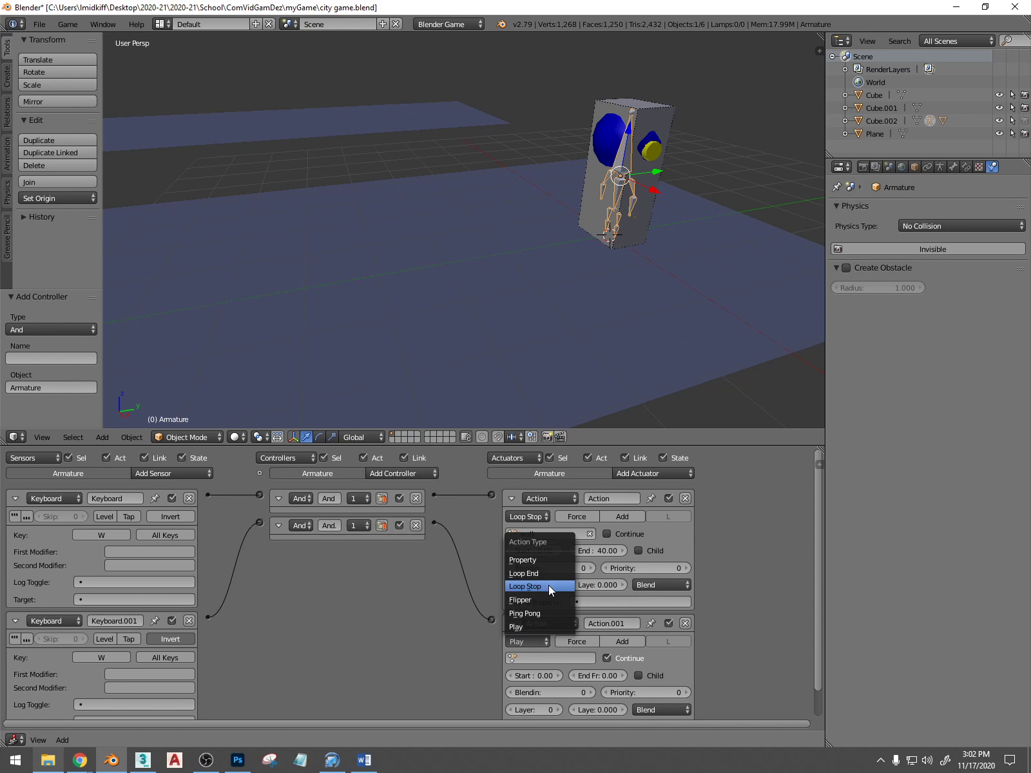
click(548, 588)
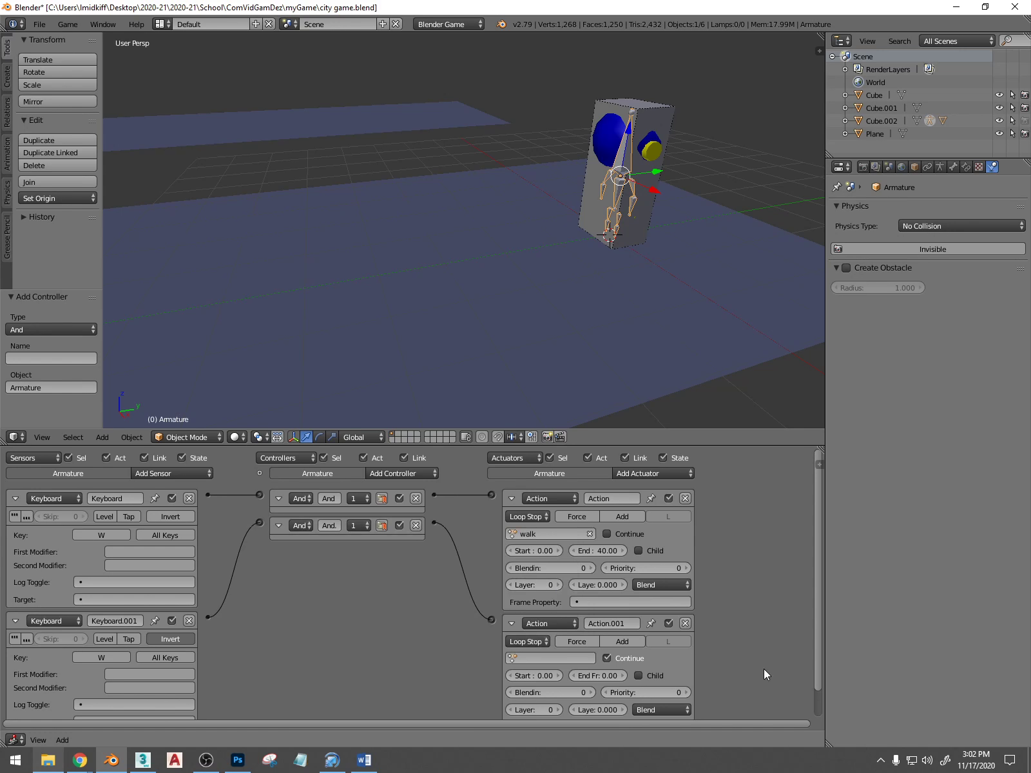
click(546, 658)
click(549, 537)
click(611, 674)
text(60)
key(Return)
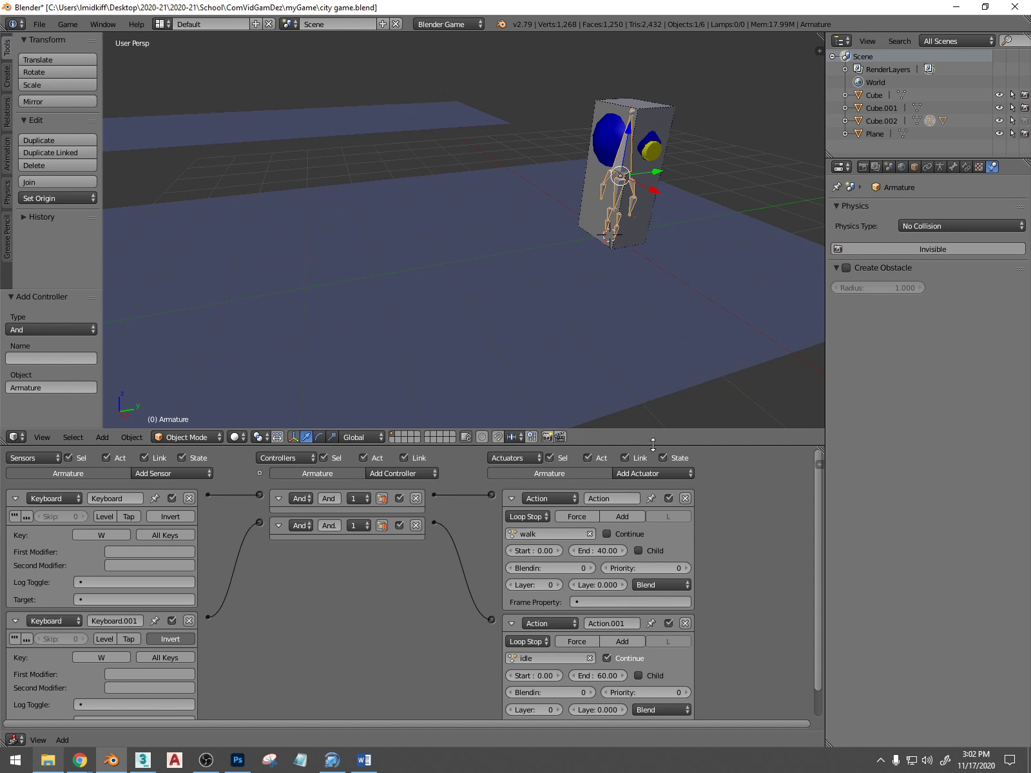
drag(667, 444, 652, 389)
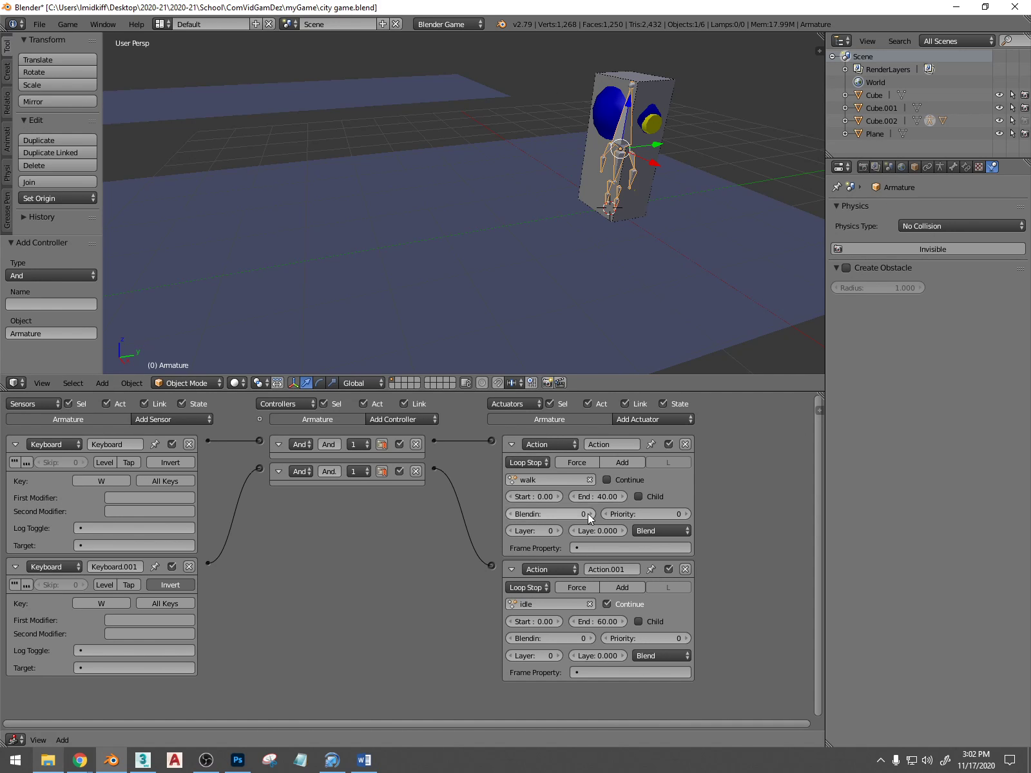
Set the idle Action actuator's priority to 1 and save the file over the existing one
click(664, 637)
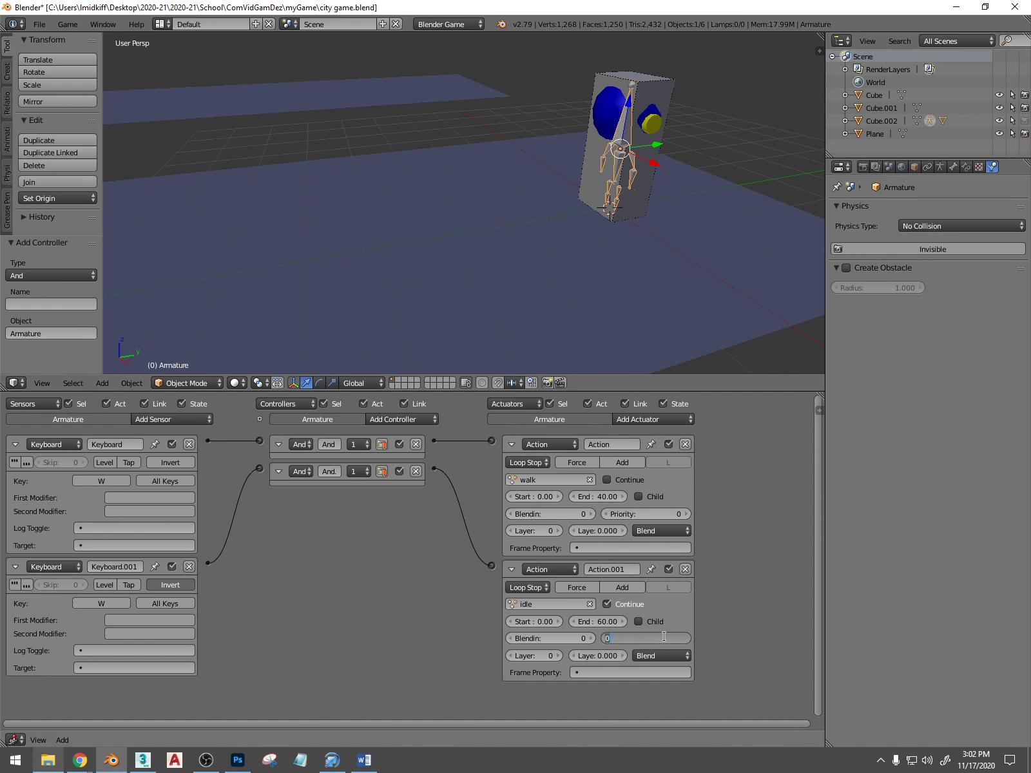
text(1)
key(Return)
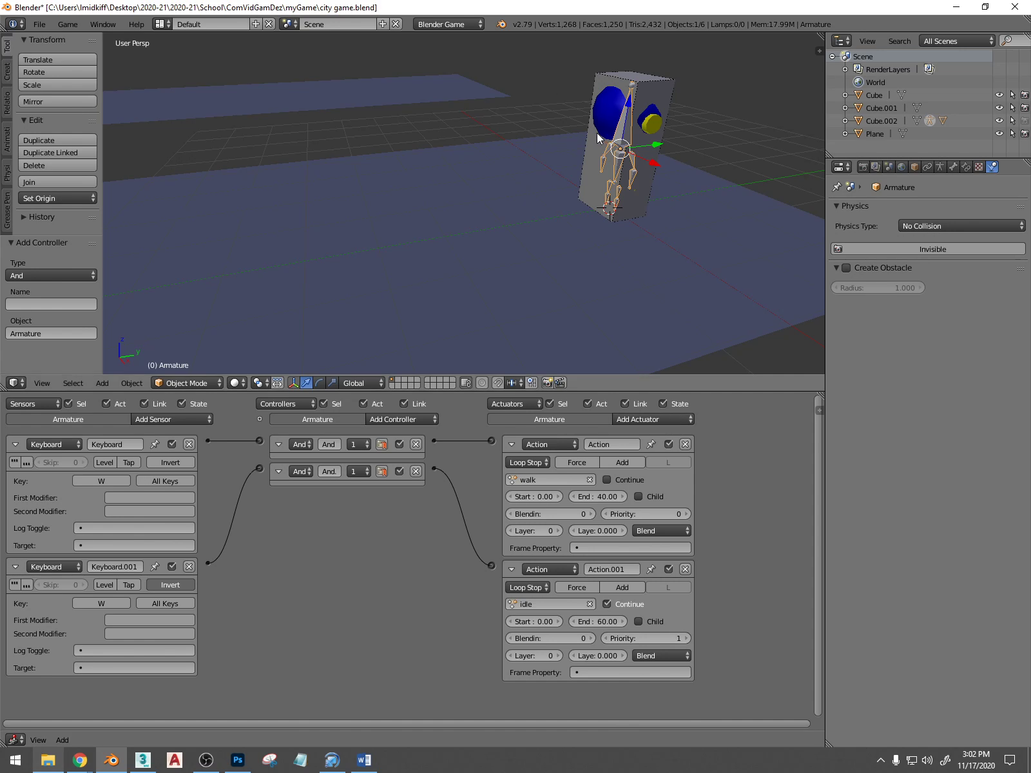
key(ctrl+s)
click(582, 108)
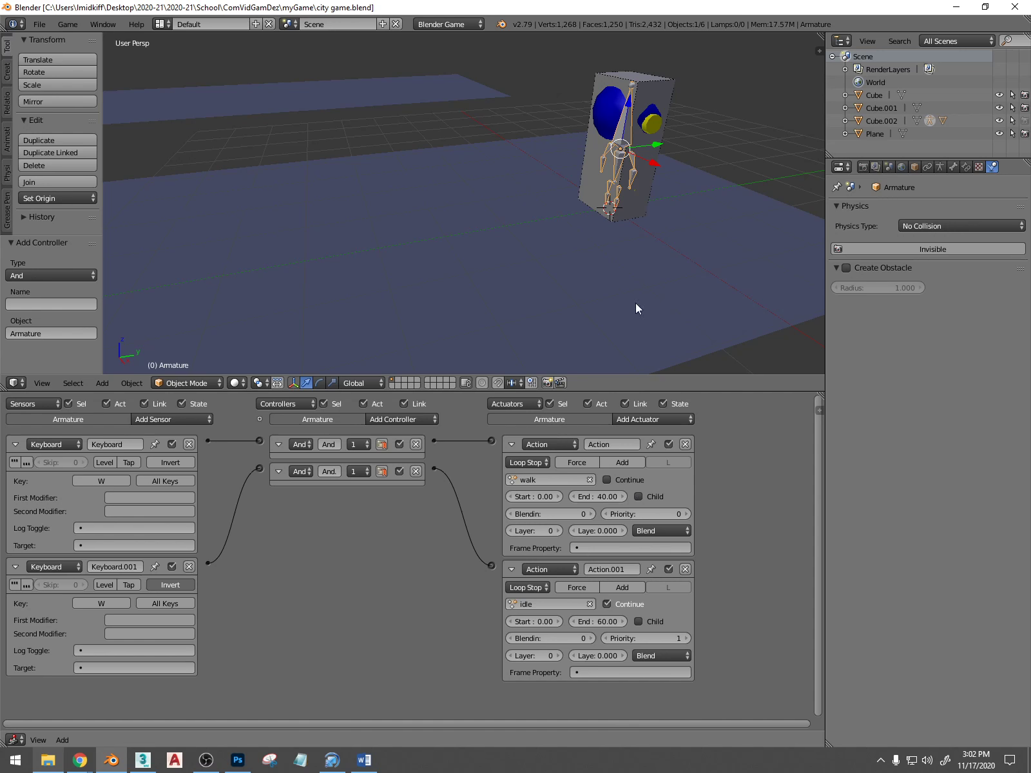
Run the game, test the walk and idle animations with W, and exit the game
key(p)
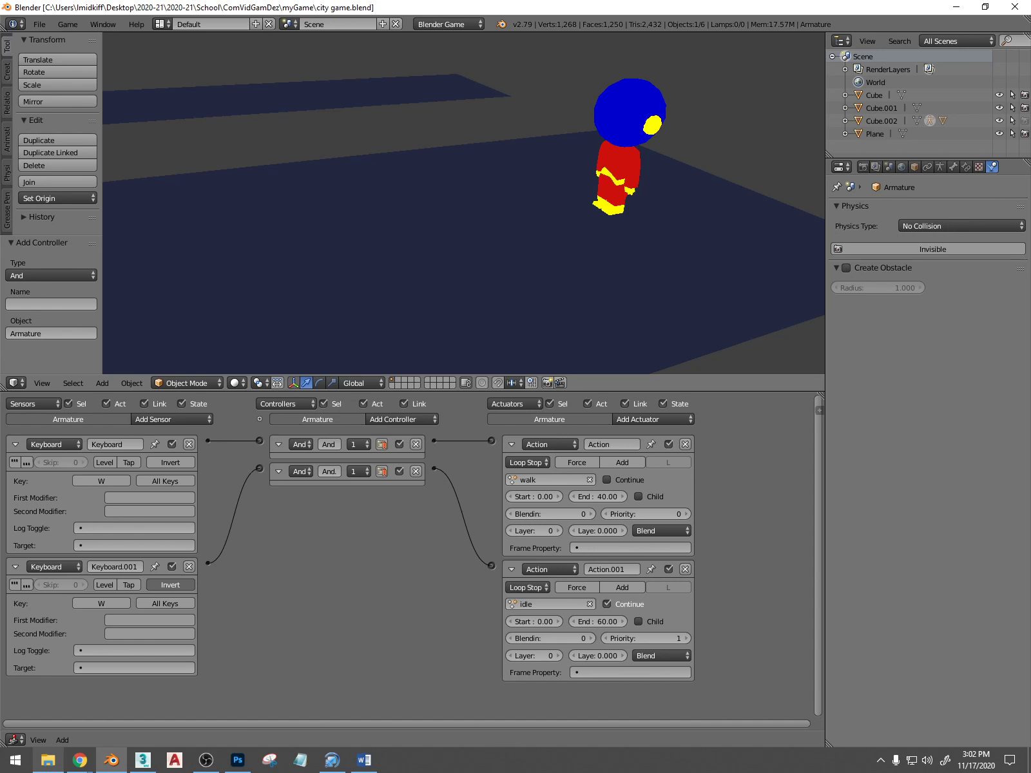
key(w)
key(Escape)
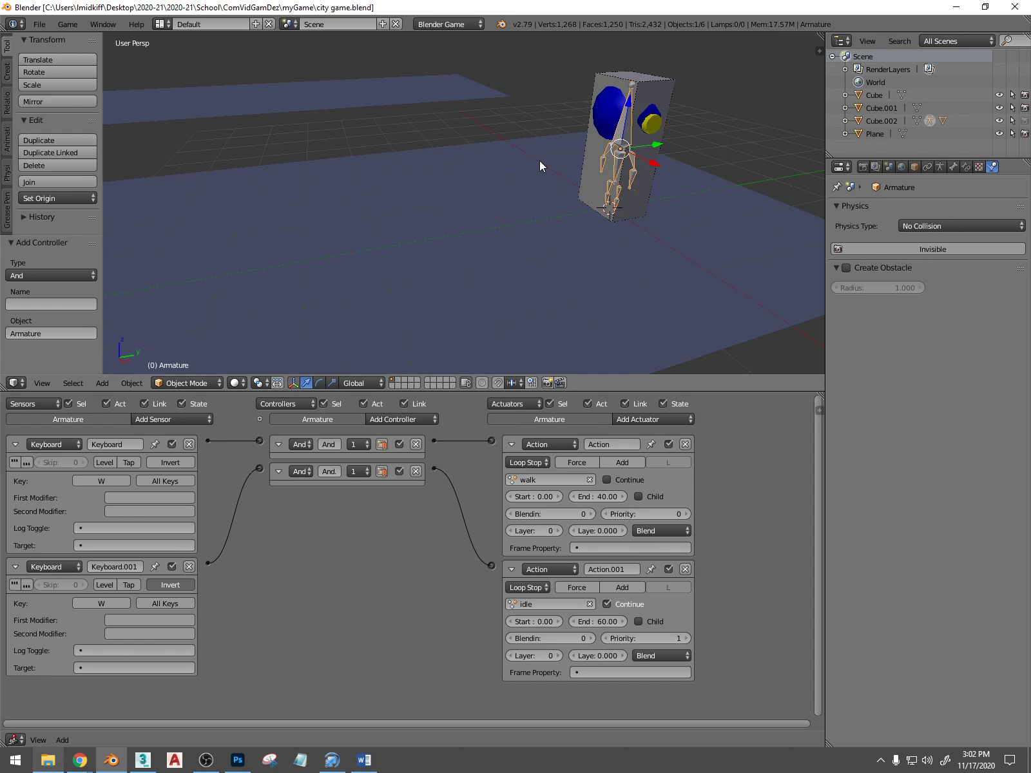
middle_drag(540, 167, 561, 184)
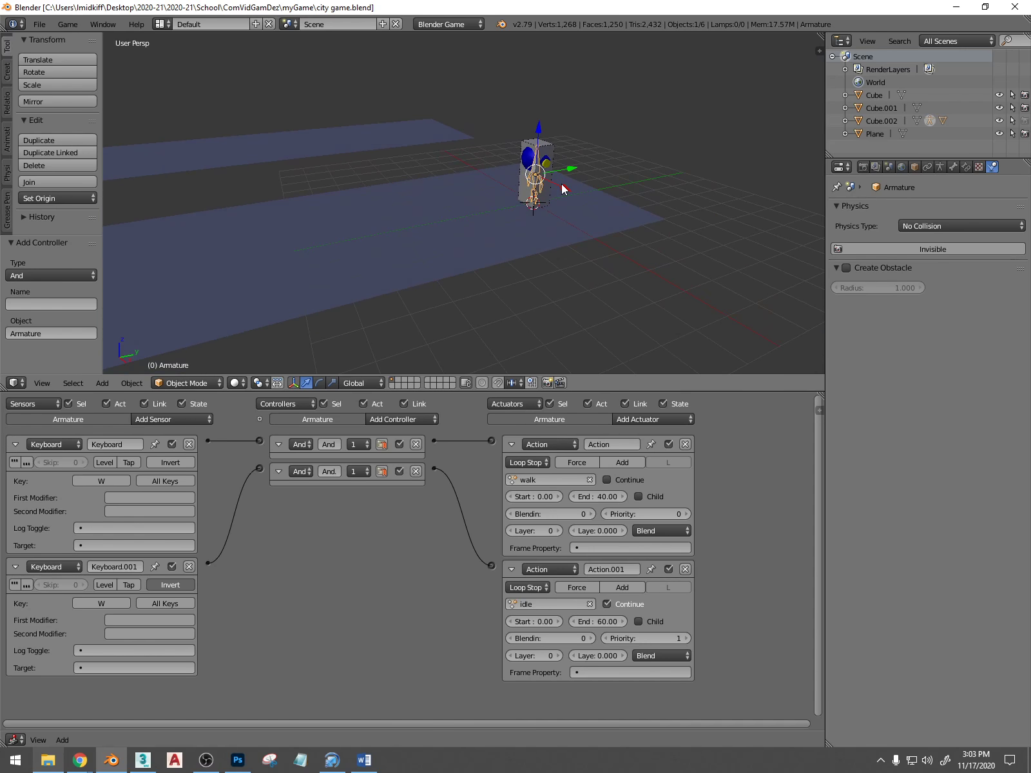
Replace the Logic Editor with the Dope Sheet and load the walk action to examine its keyframe range
click(15, 739)
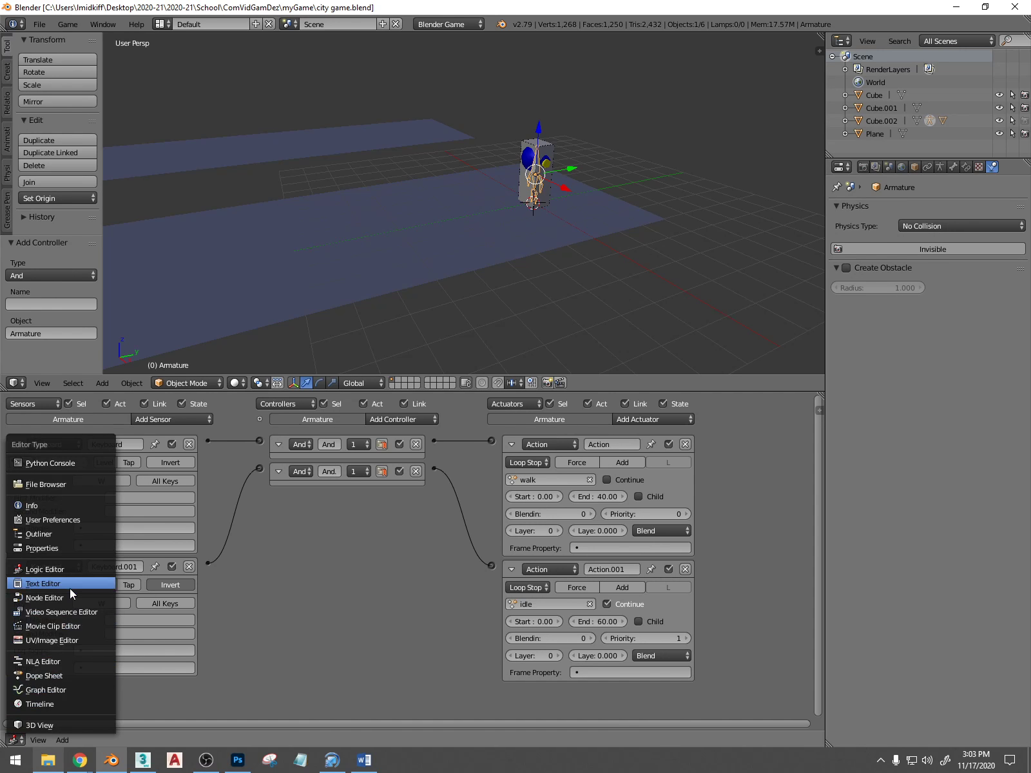
click(43, 672)
click(277, 740)
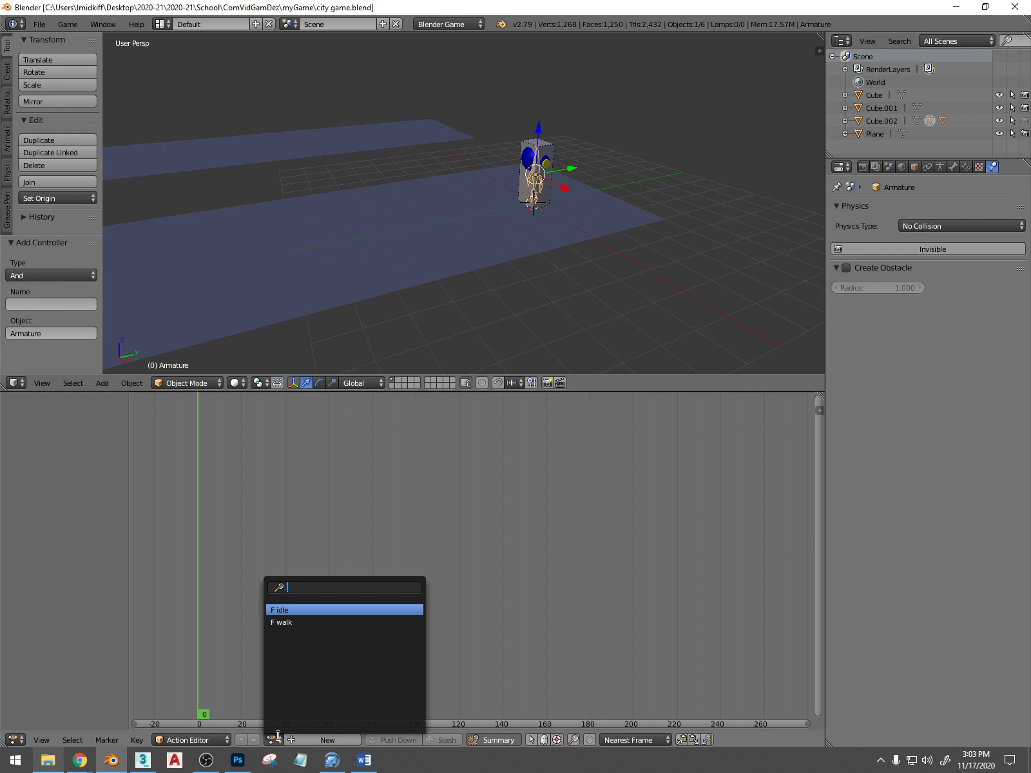
click(303, 624)
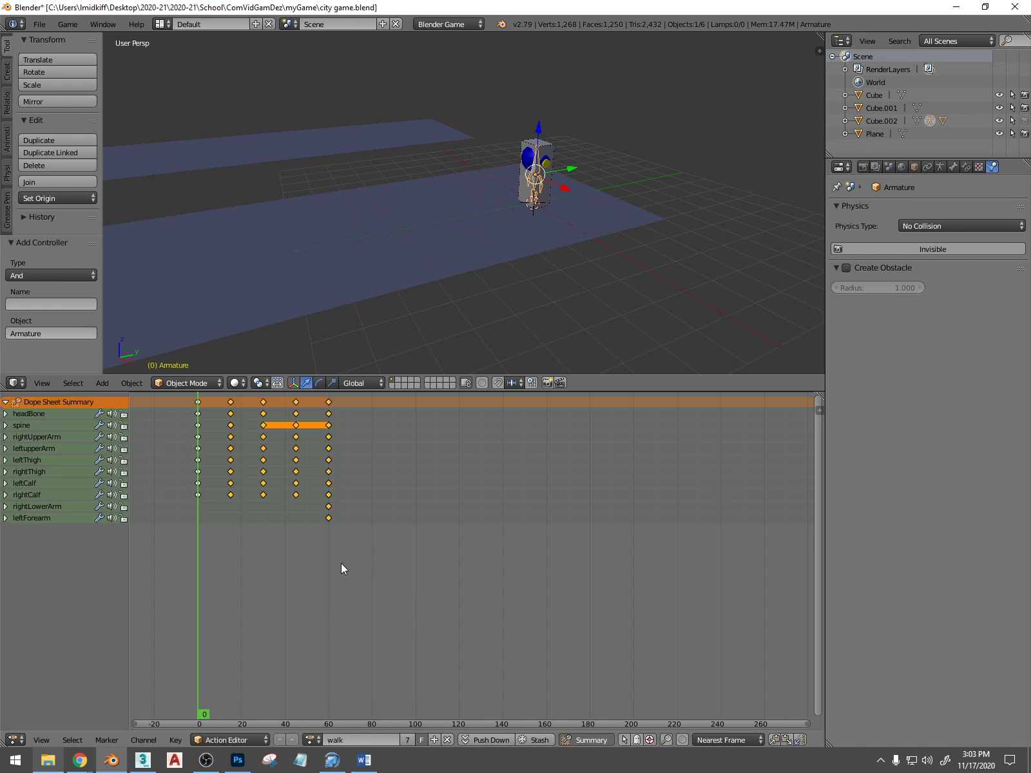
scroll(521, 200, up, 1)
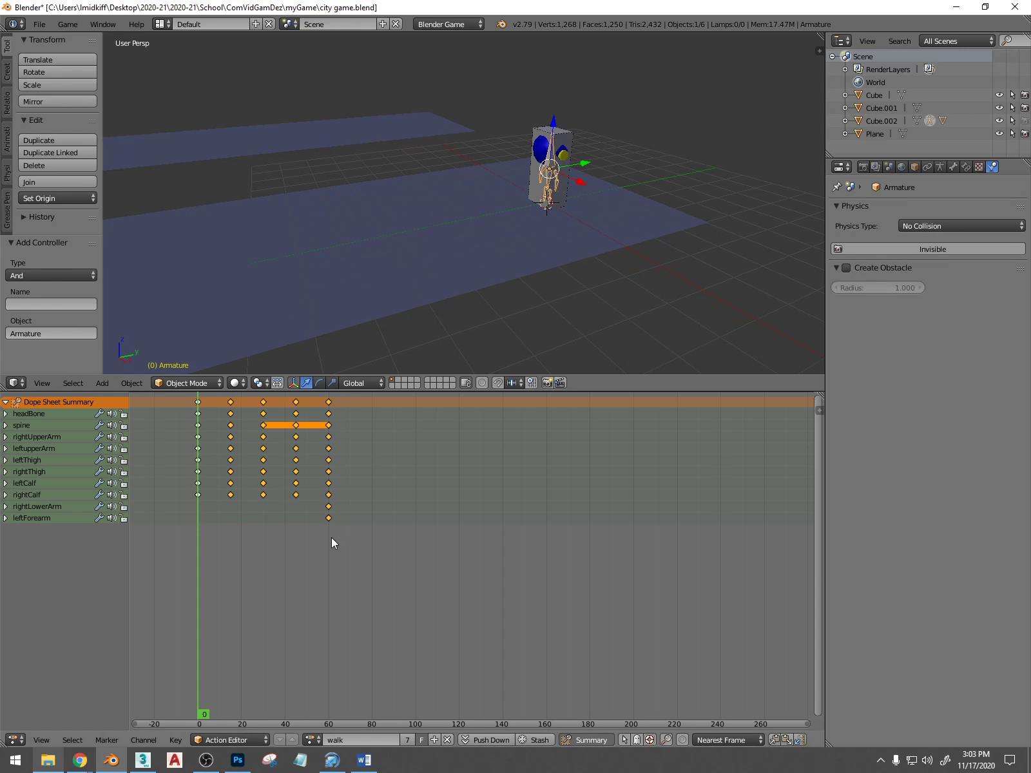
Set the walk Action actuator's end frame to 60 in the Logic Editor and save the file over the existing one
click(15, 739)
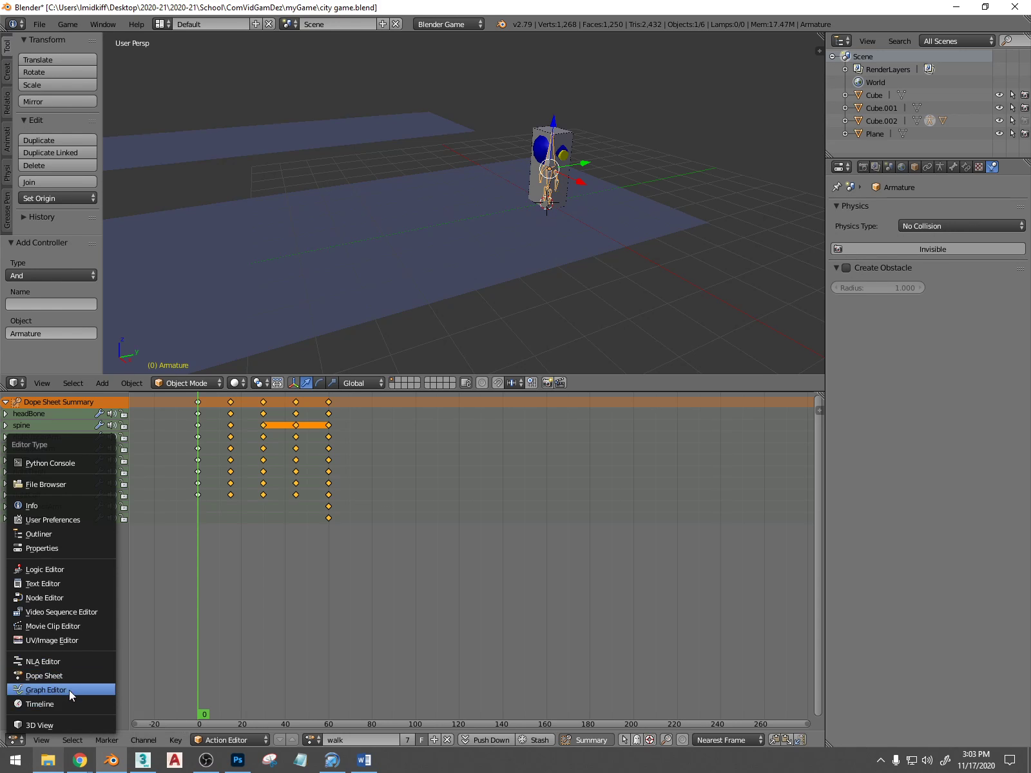
click(66, 569)
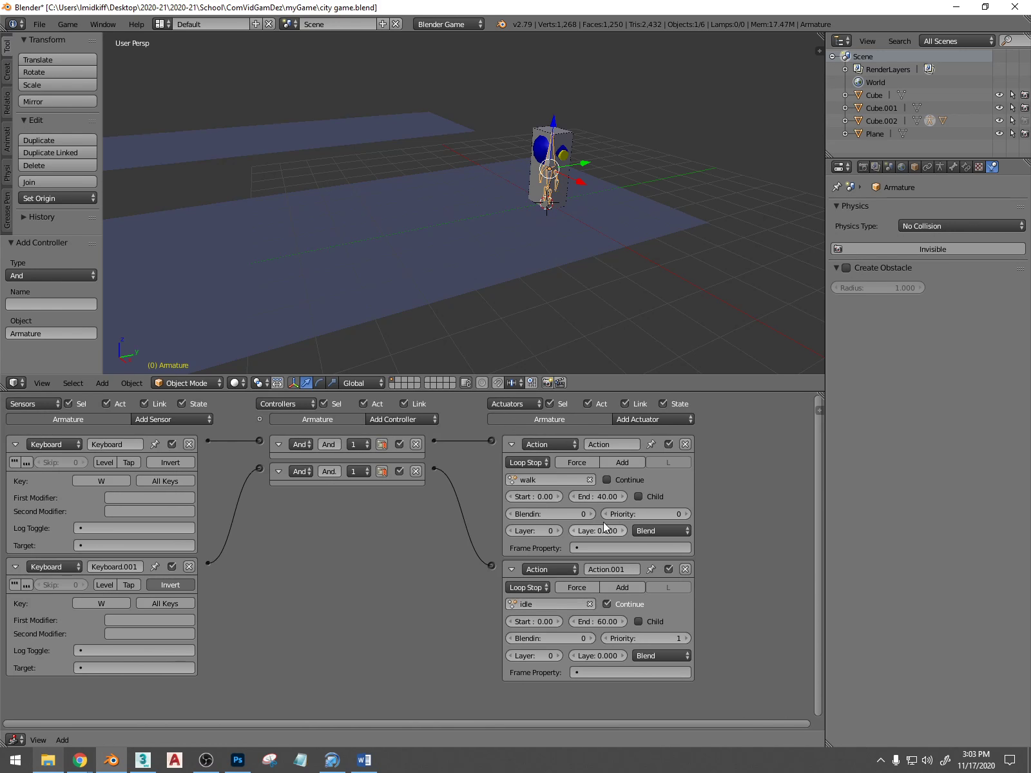
click(603, 498)
text(60)
key(Return)
scroll(619, 183, down, 3)
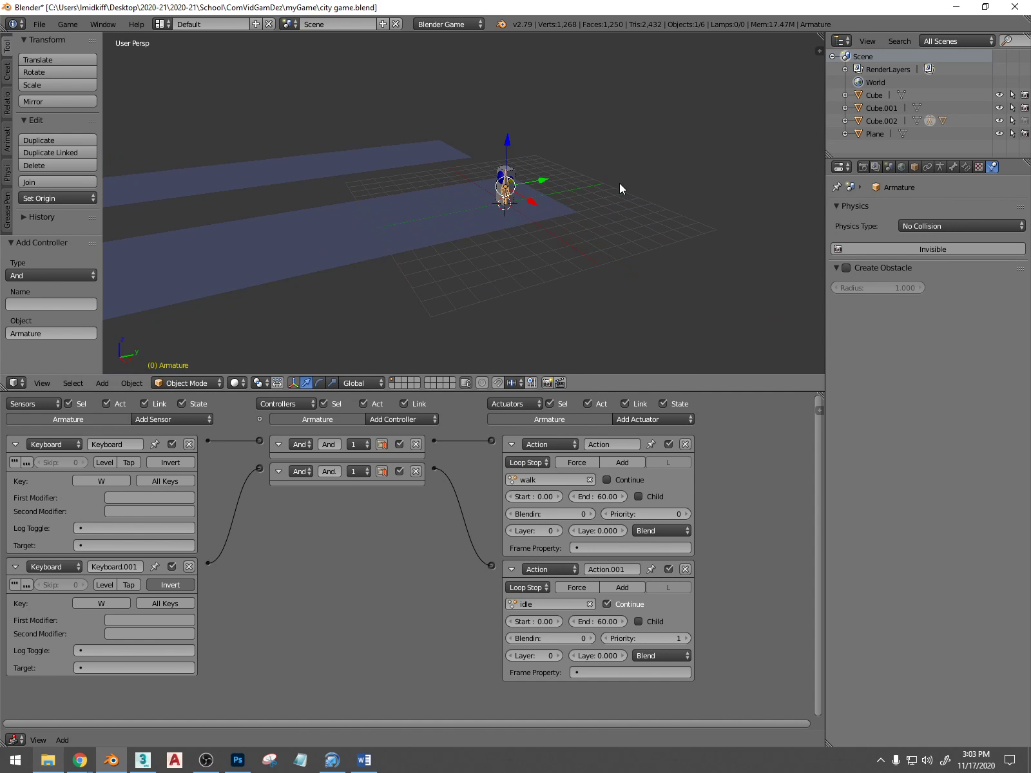
key(ctrl+s)
click(620, 183)
Run the game repeatedly from different viewing angles, test walking with W, and exit each time
key(p)
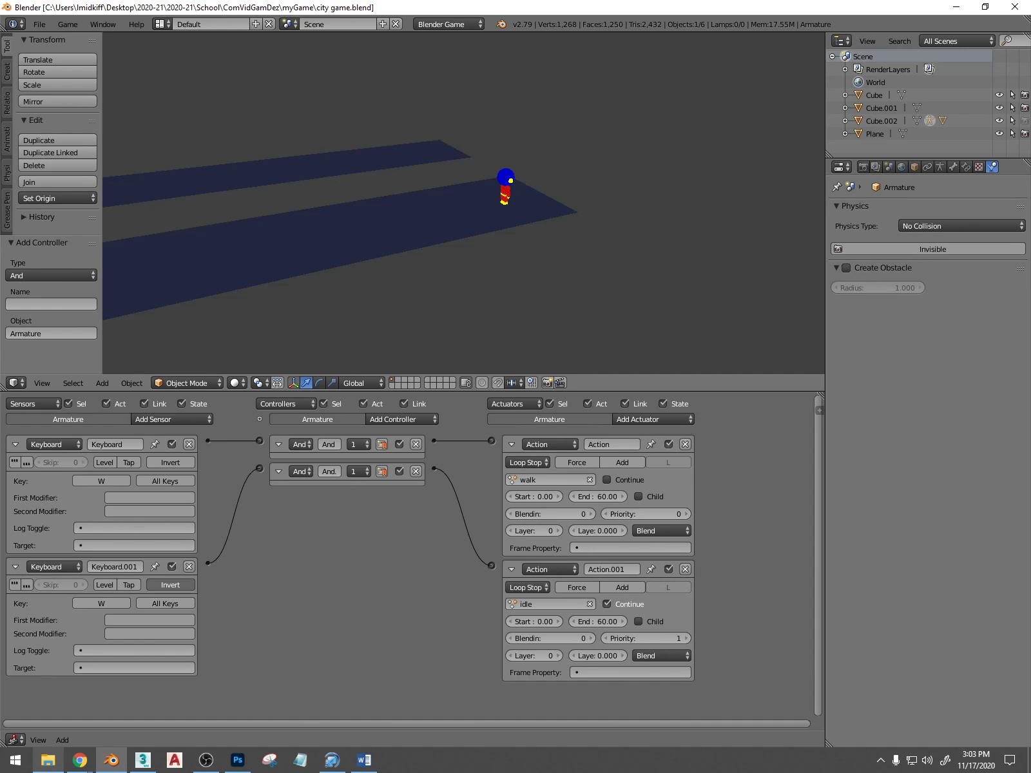
key(w)
key(Escape)
middle_drag(585, 205, 497, 212)
key(p)
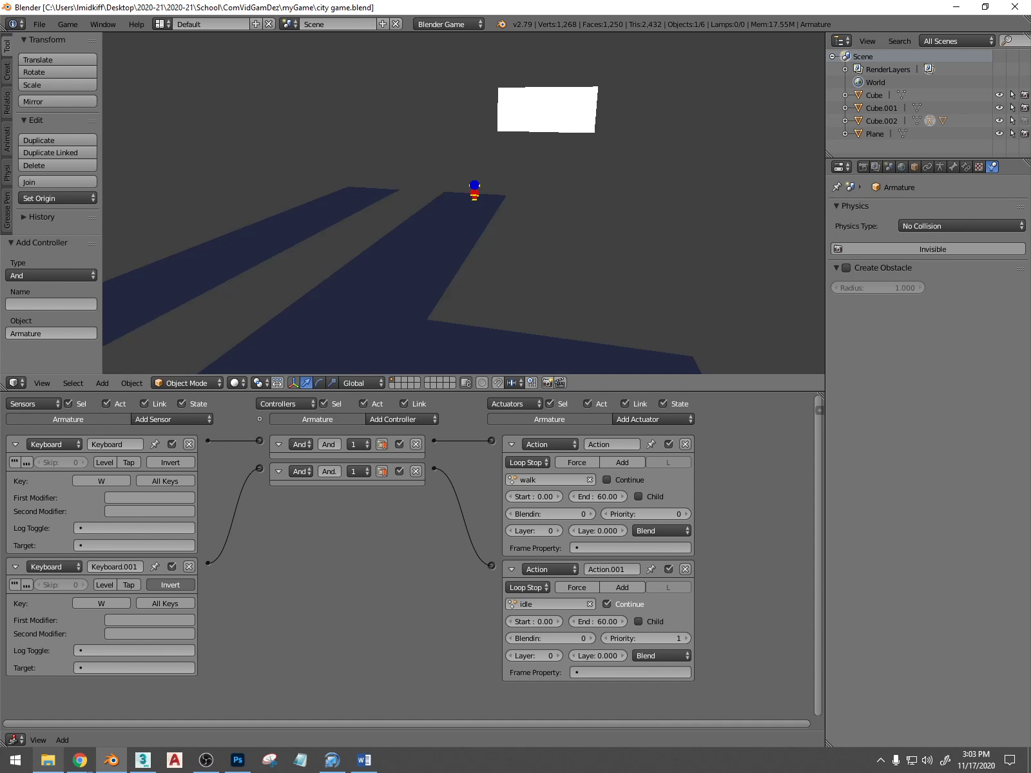
key(w)
key(Escape)
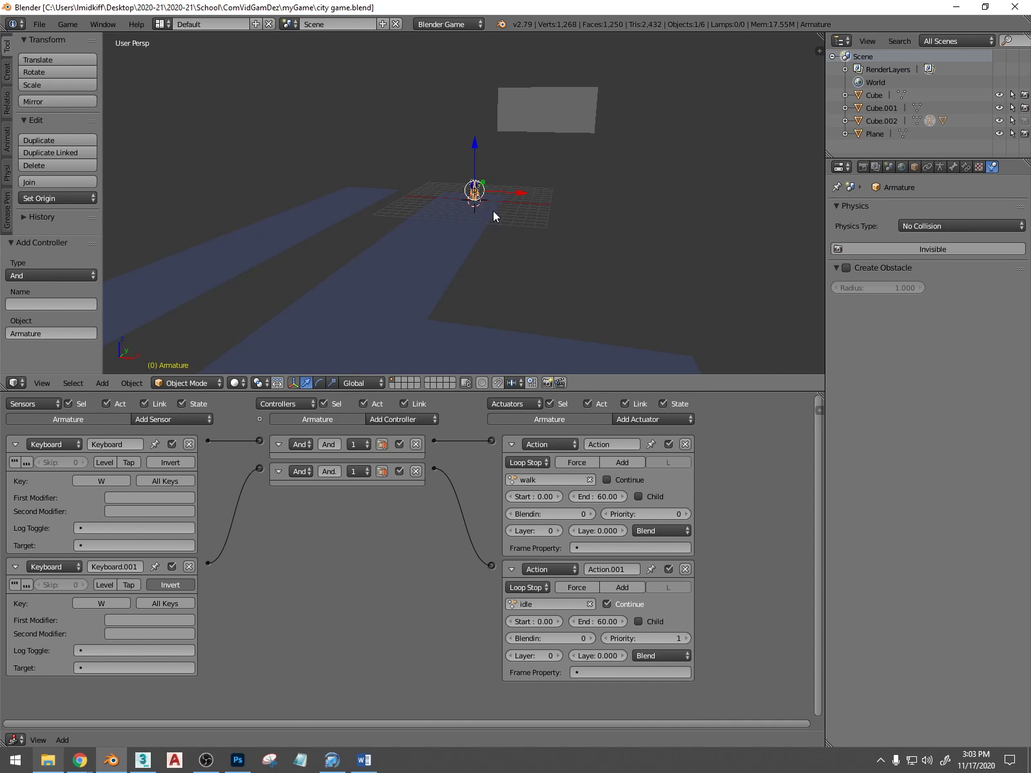
mouse_move(453, 212)
middle_down()
mouse_move(387, 204)
mouse_move(480, 220)
mouse_move(631, 211)
middle_up()
scroll(474, 203, up, 1)
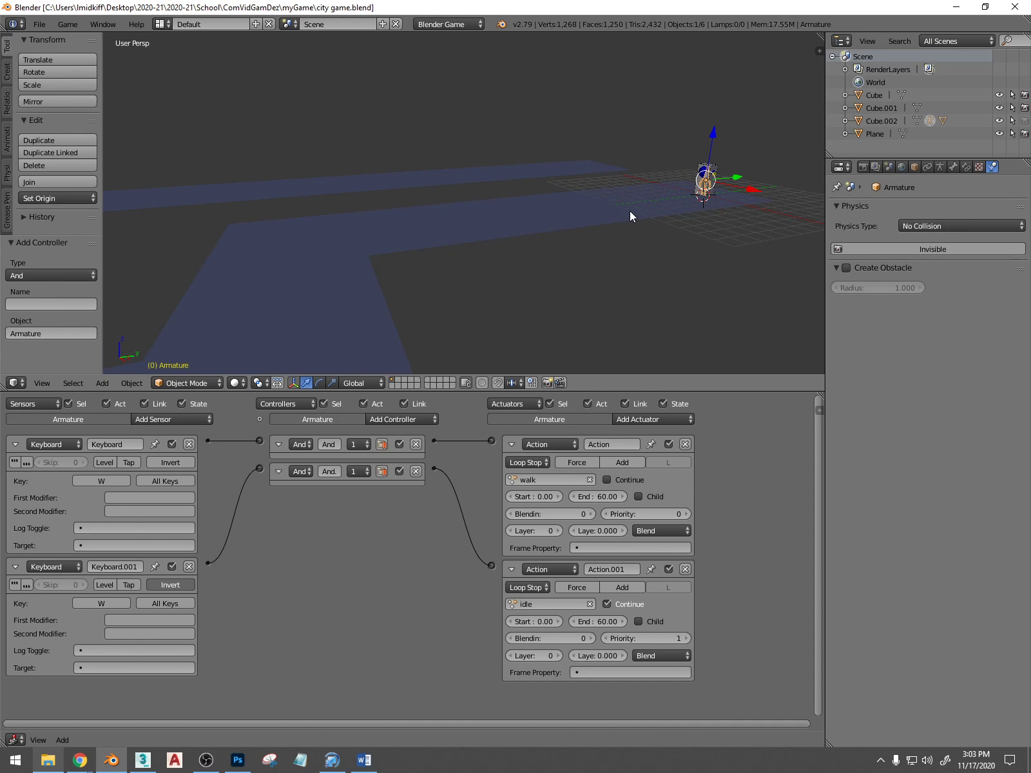
key(p)
key(w)
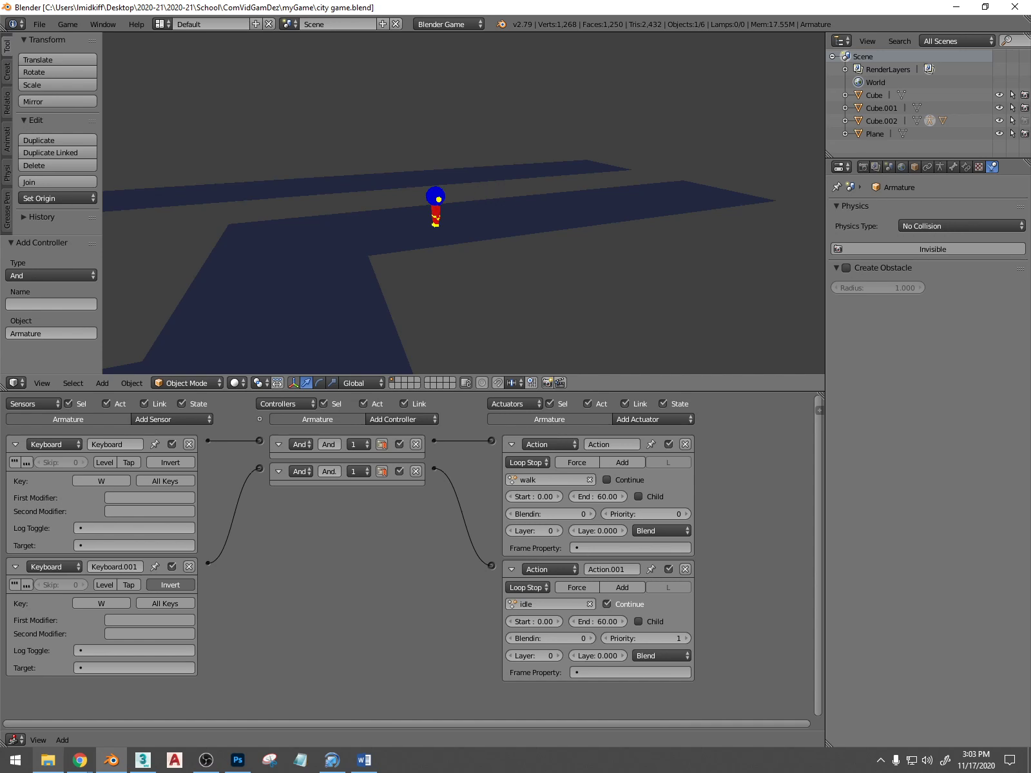
key(Escape)
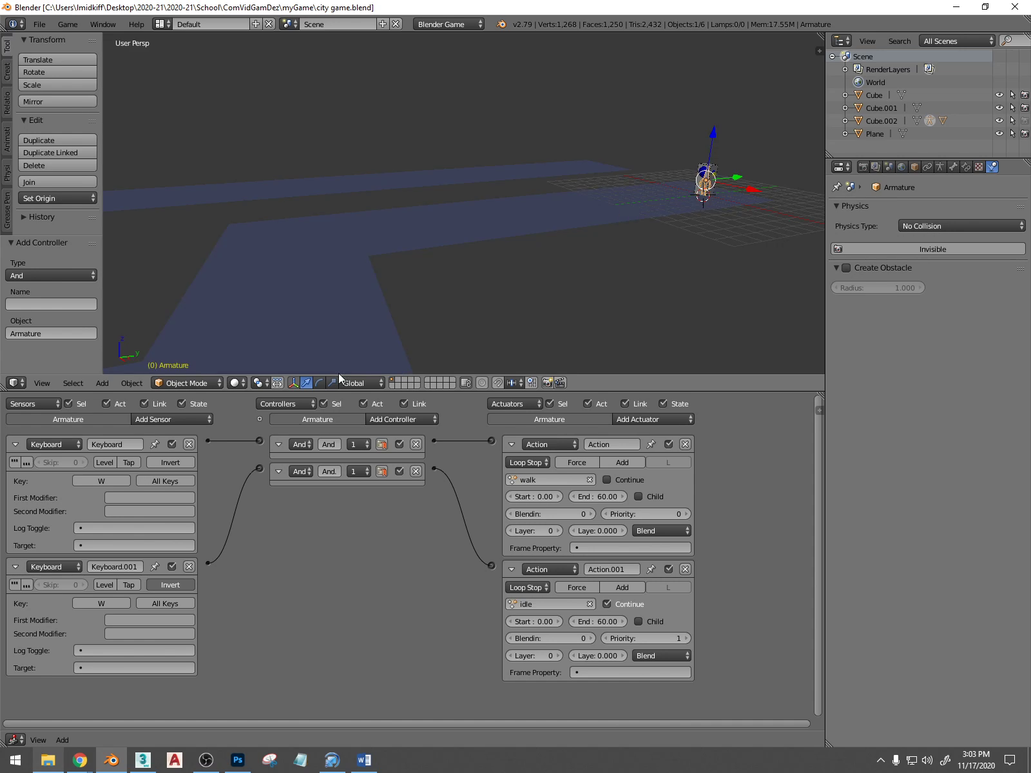
Show the walk action in the Dope Sheet again and move the current frame to 59
click(15, 740)
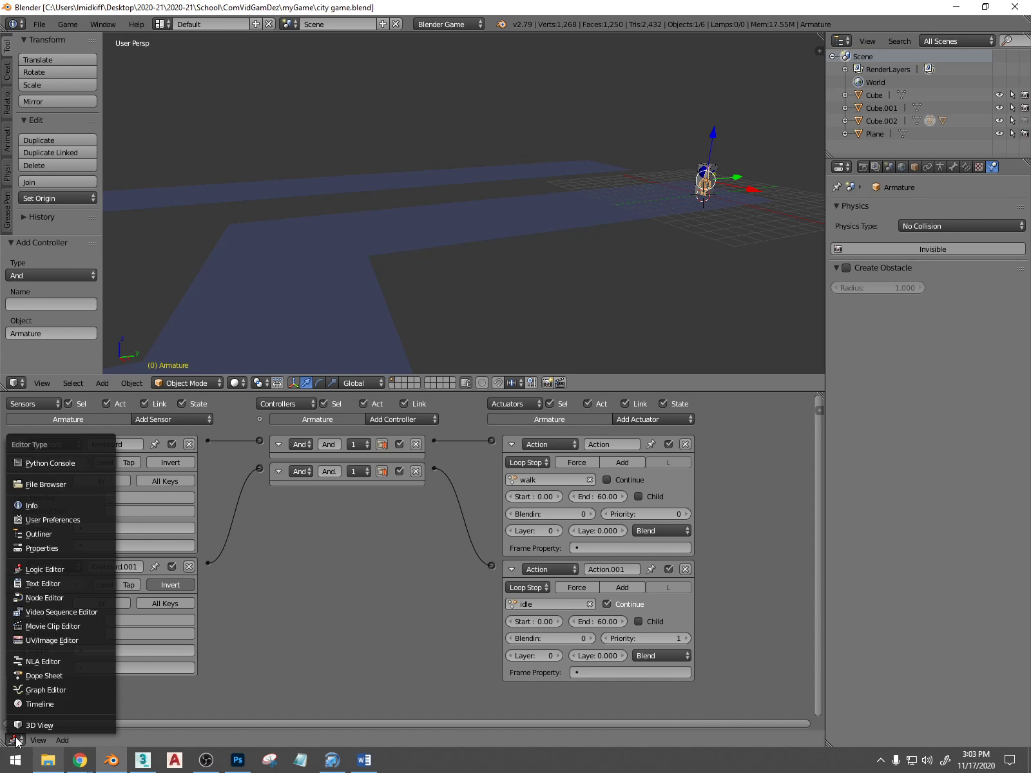
click(69, 567)
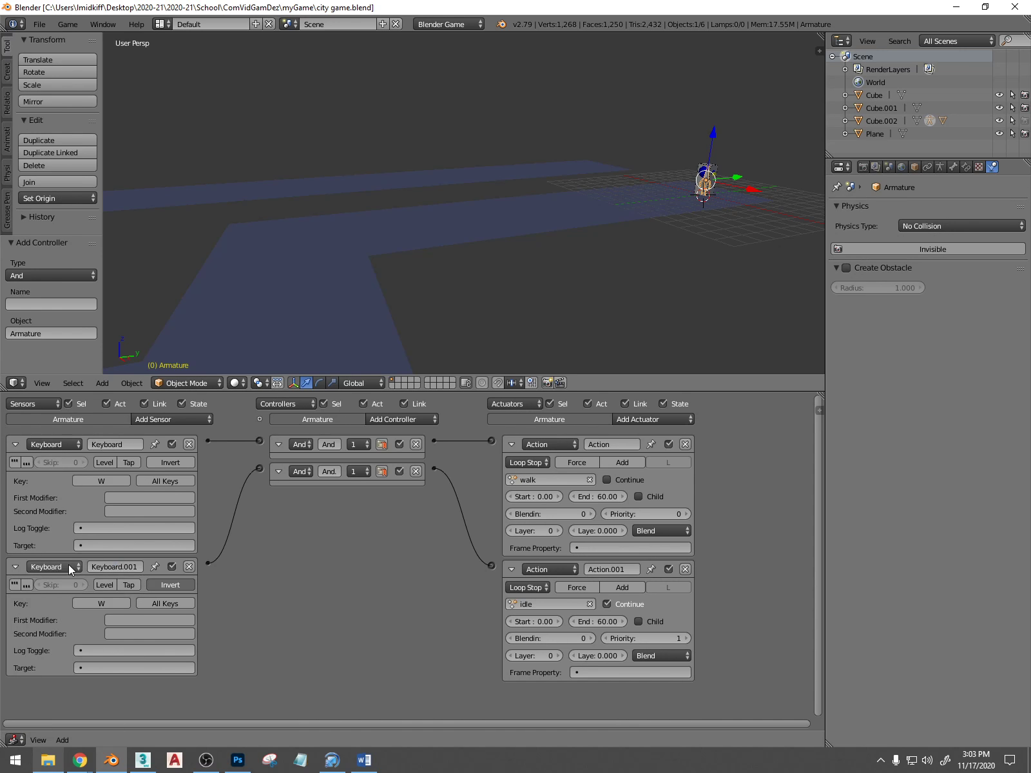
click(14, 740)
click(35, 673)
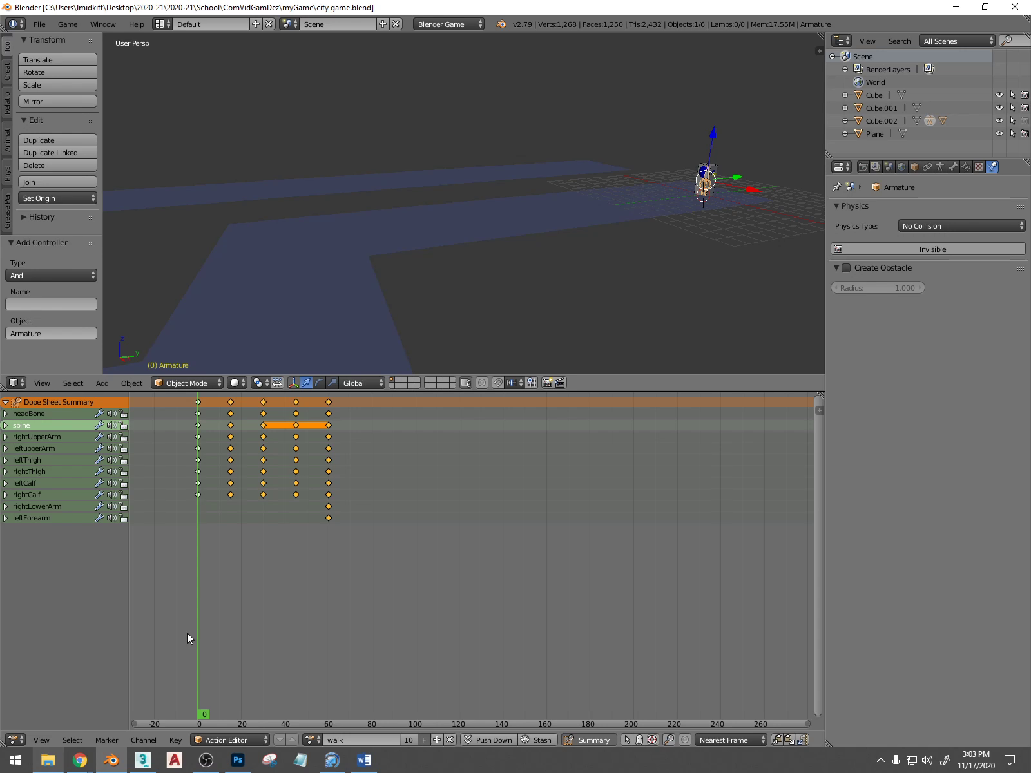
click(325, 405)
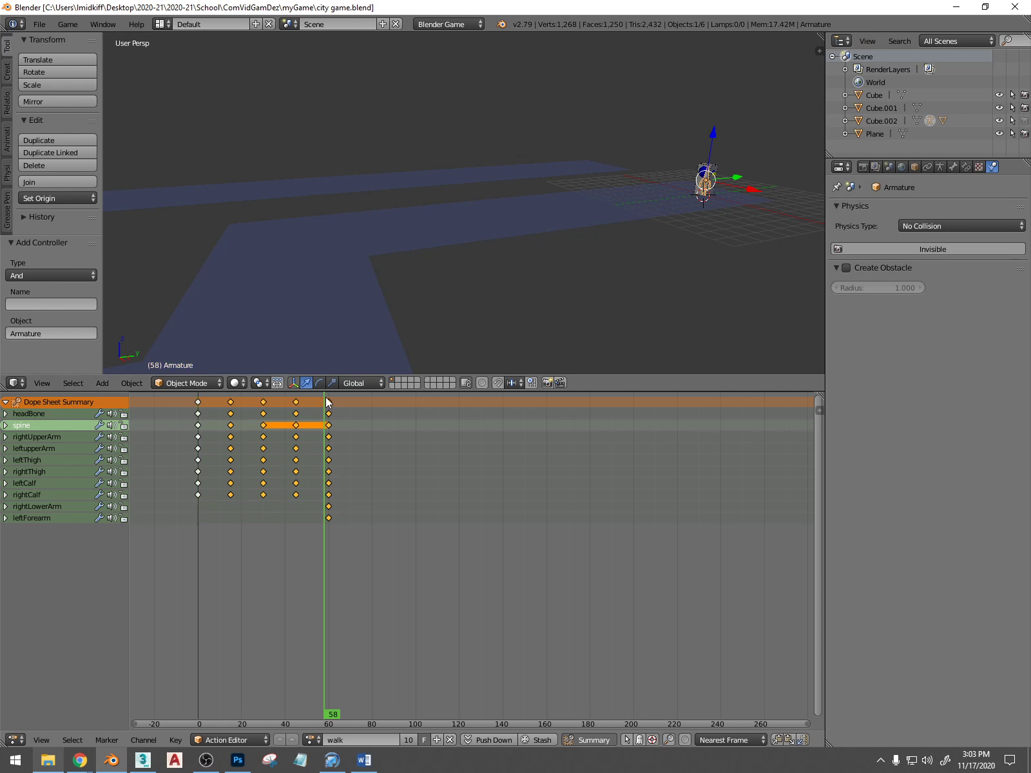
drag(326, 399, 327, 401)
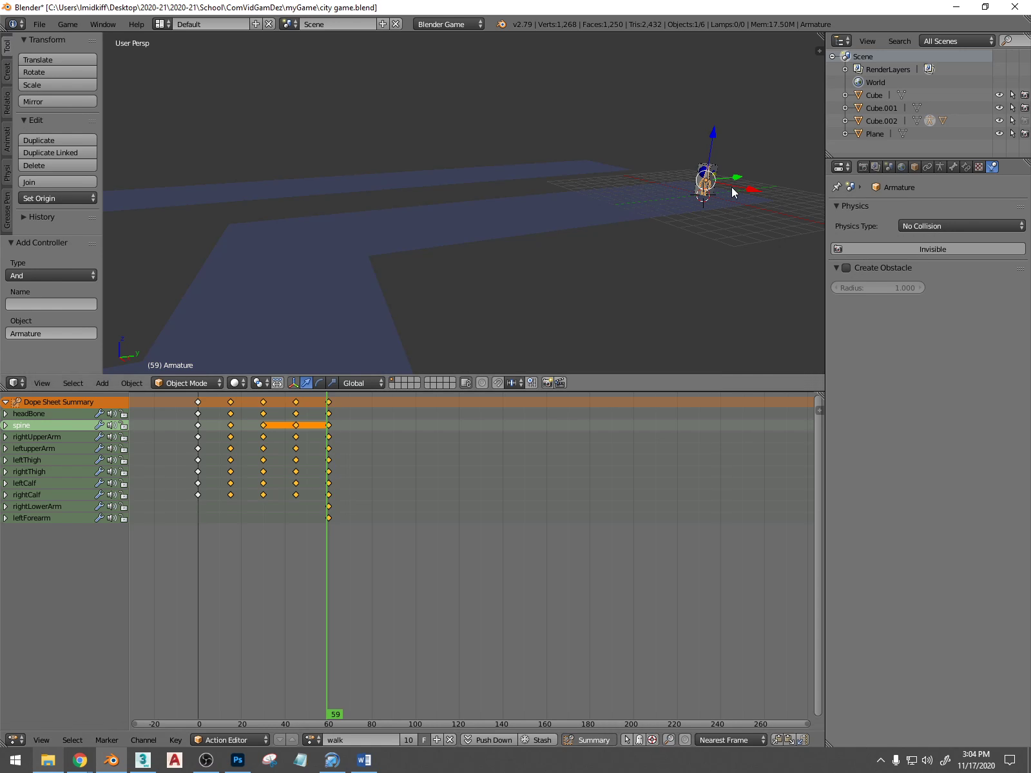
Switch the armature to Pose Mode and select all of its bones
key(KP_Decimal)
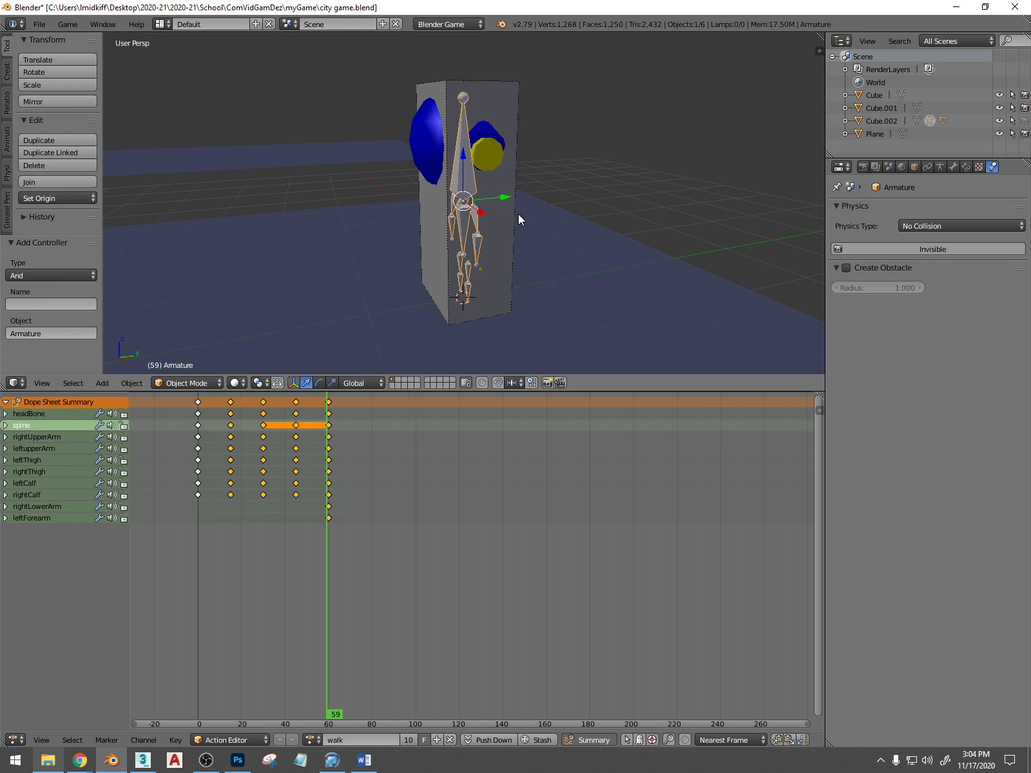
click(184, 382)
click(188, 340)
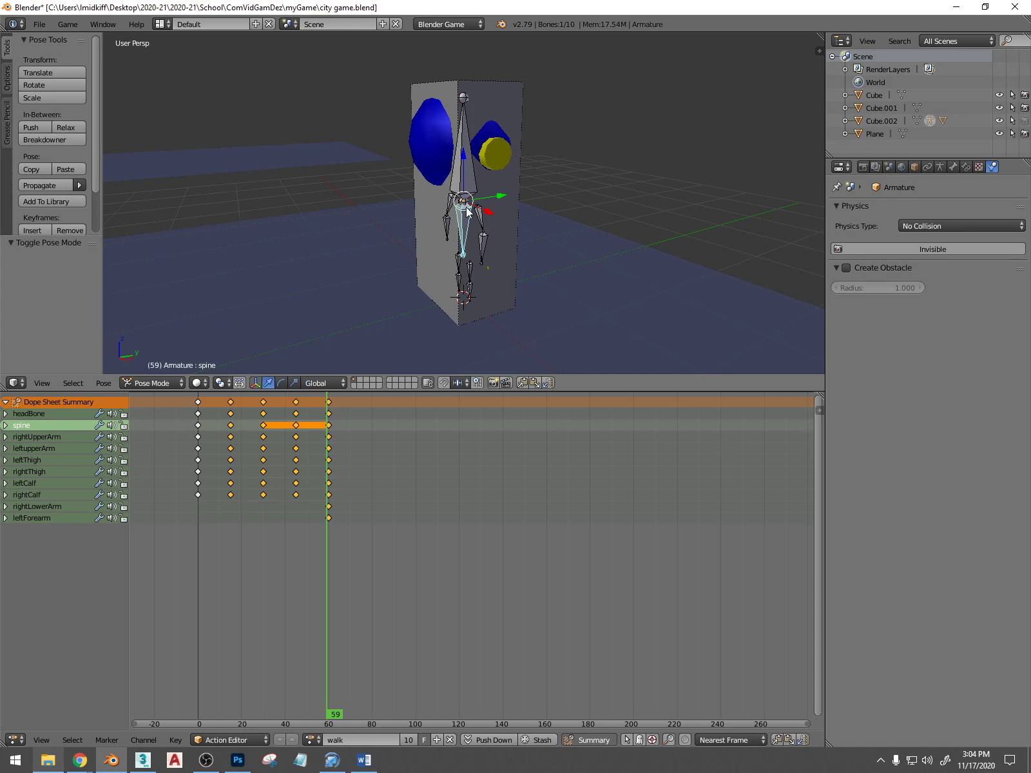
key(a)
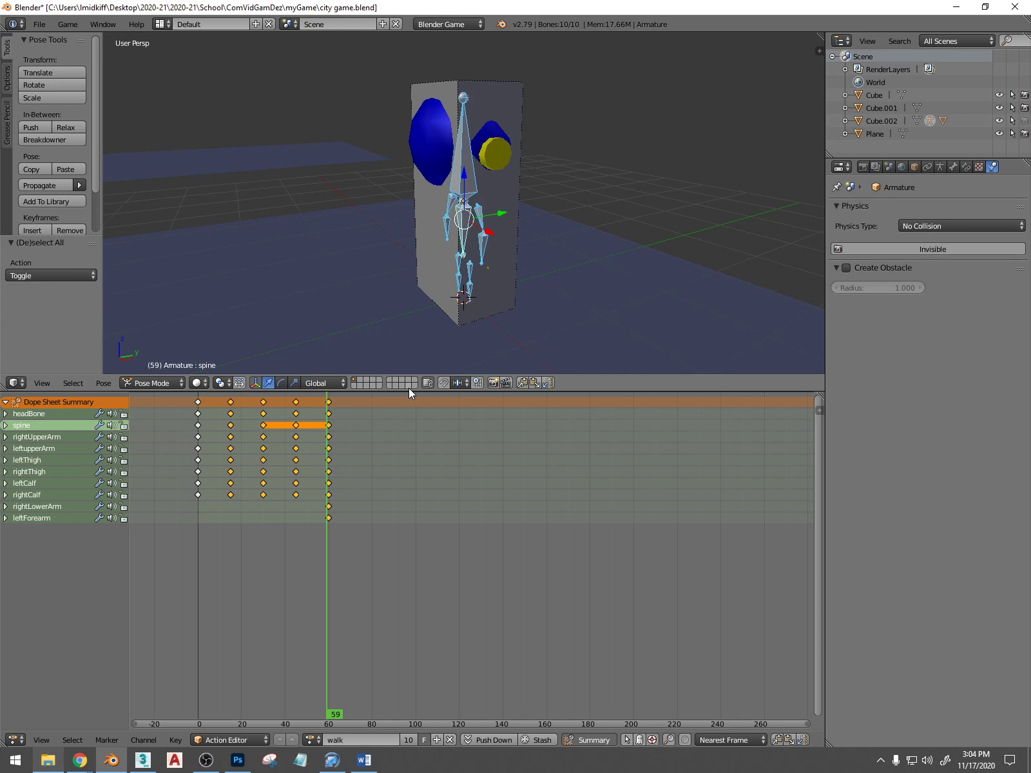
Try inserting keyframes on all channels of the walk action at frame 59, and undo the insertion
key(i)
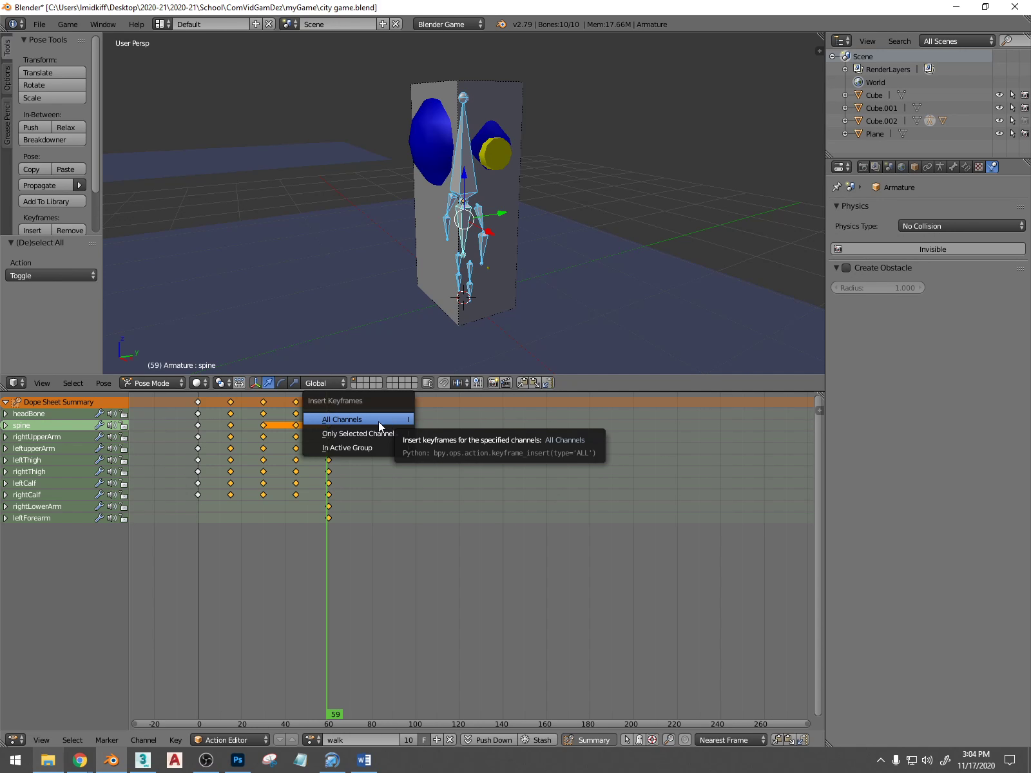
click(372, 421)
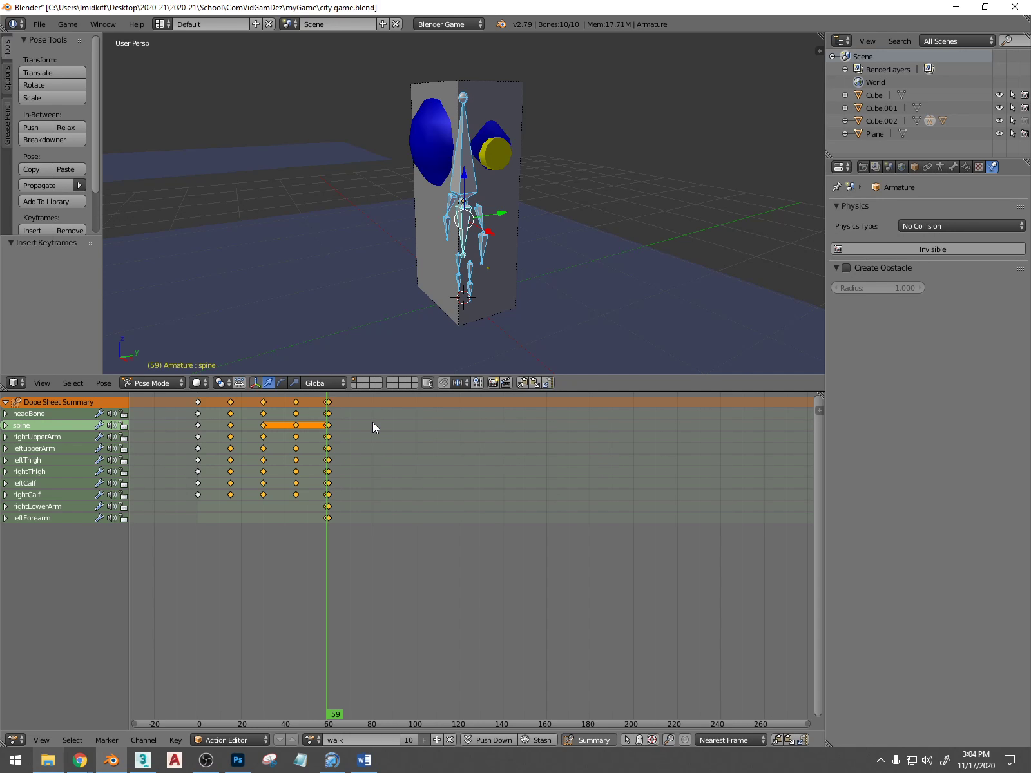
drag(308, 543, 334, 562)
key(ctrl+z)
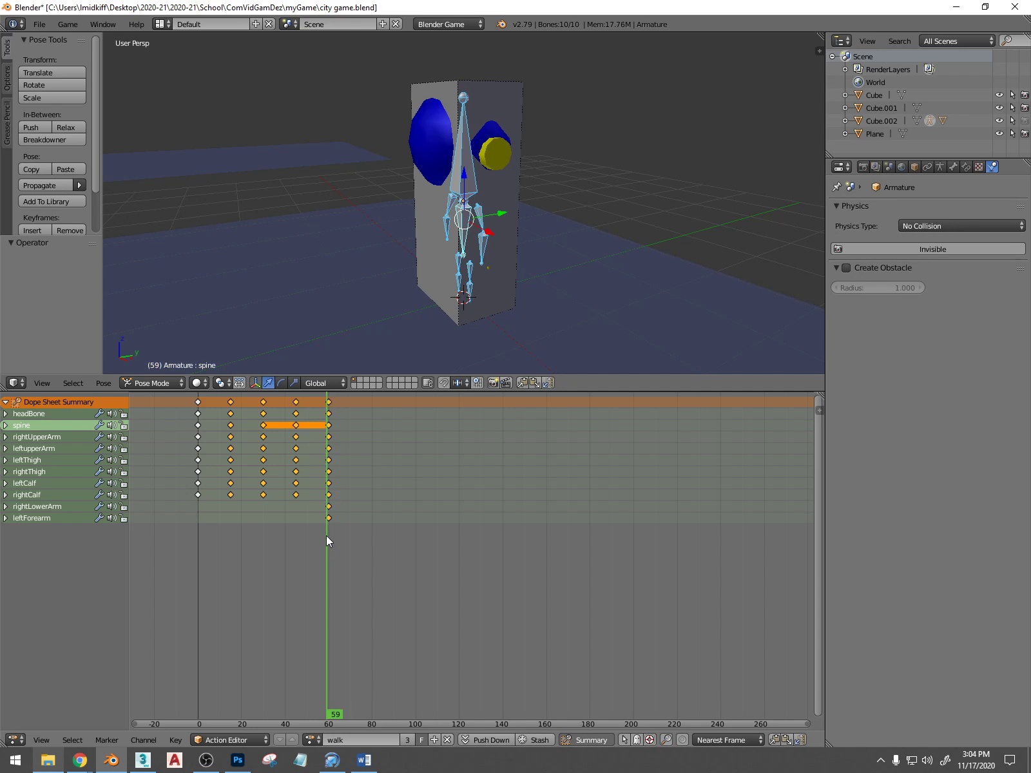
key(ctrl+i)
key(ctrl+z)
Insert a LocRotScale keyframe for all selected bones at frame 59 of the walk action
key(i)
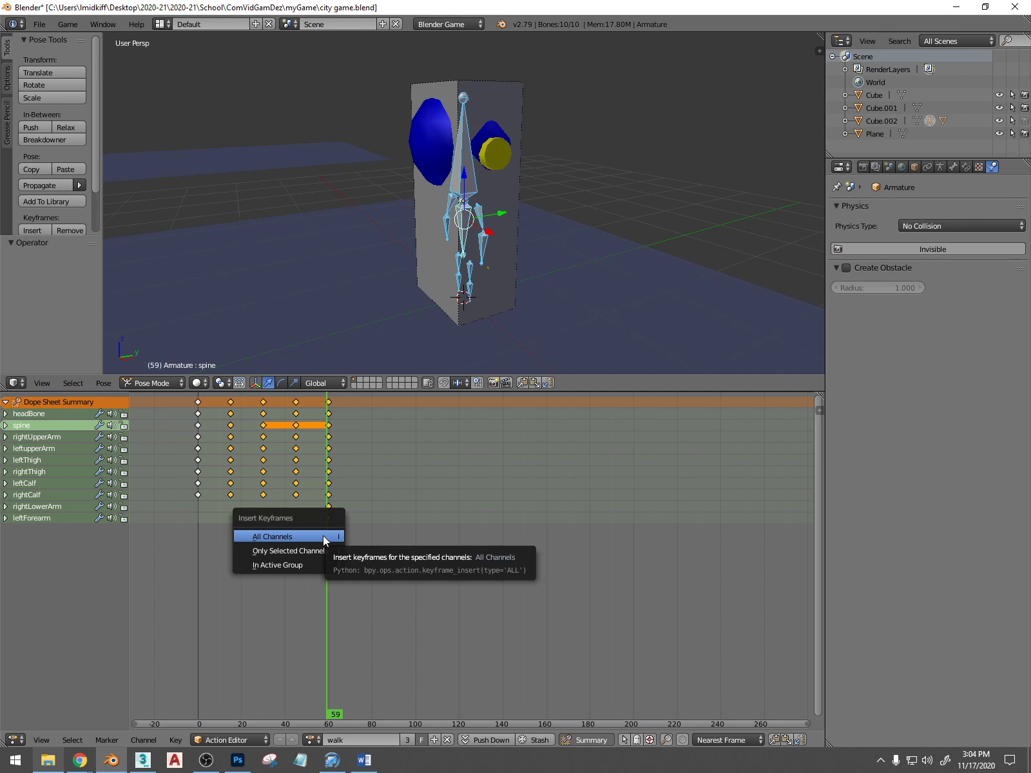
key(i)
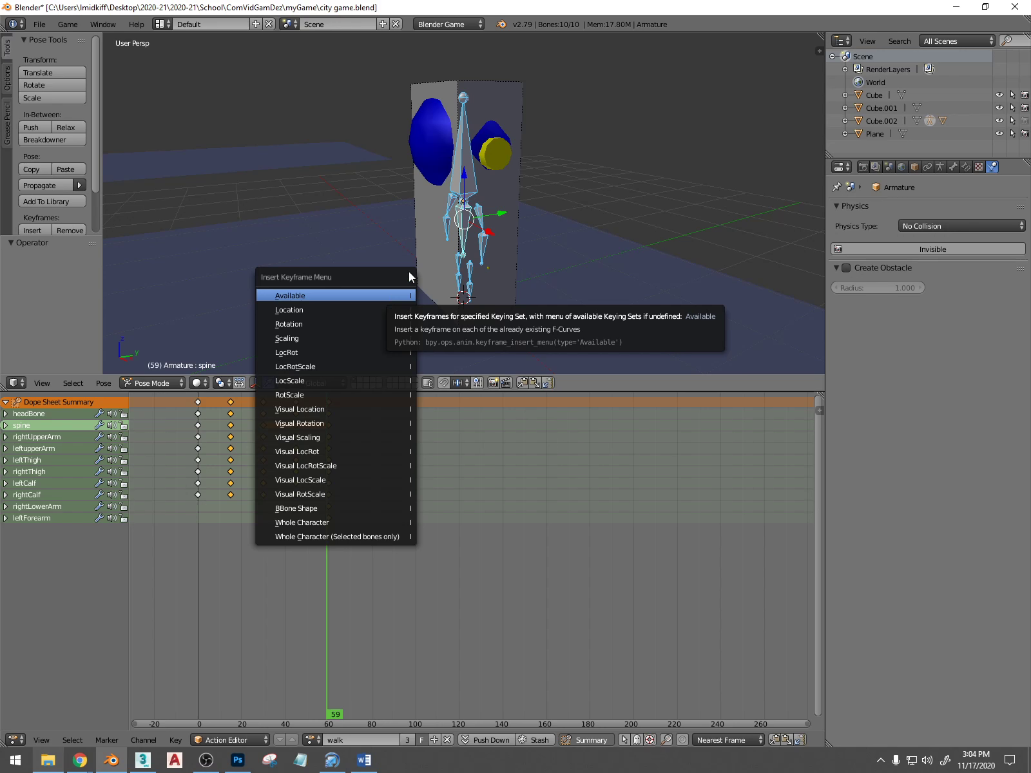
key(Return)
key(i)
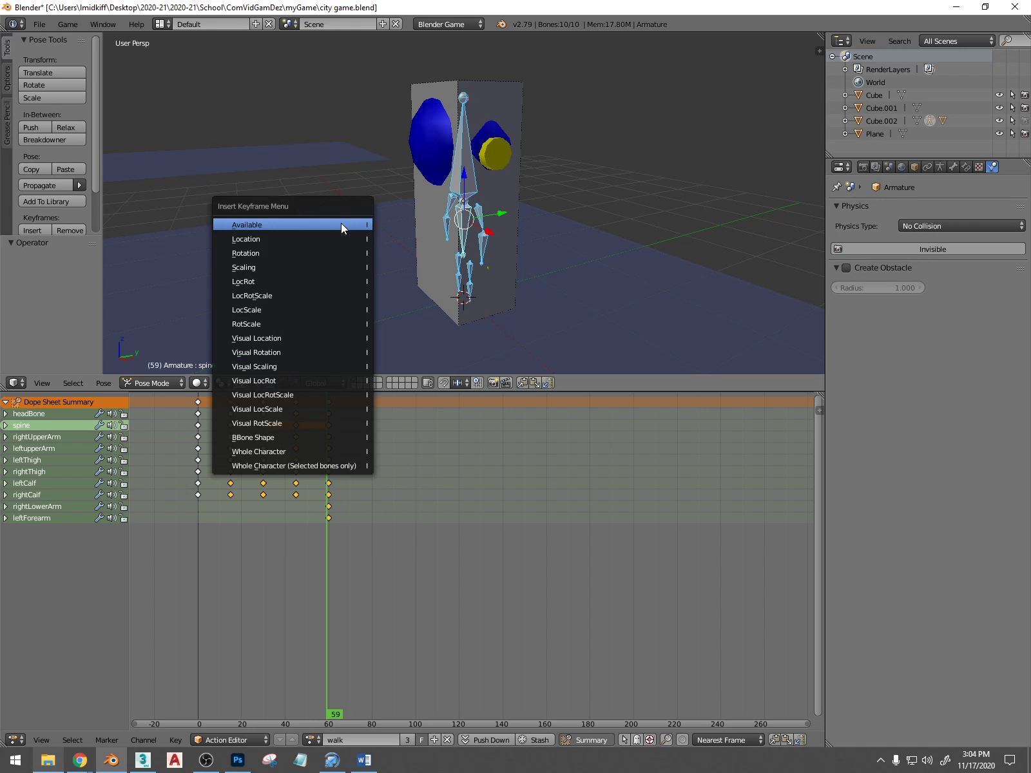
click(317, 292)
Delete the column of keyframes at frame 60 from the walk action, keeping the keys at frame 59
mouse_move(310, 575)
mouse_down()
mouse_move(275, 578)
mouse_move(313, 582)
mouse_move(296, 580)
mouse_up()
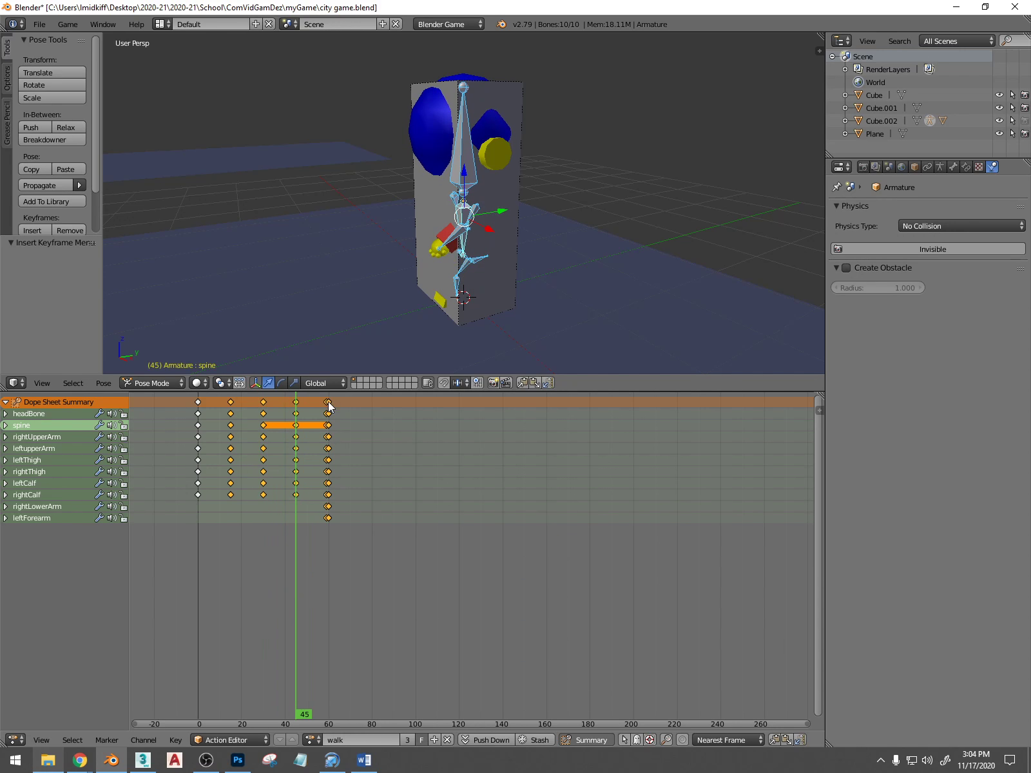
right_click(328, 402)
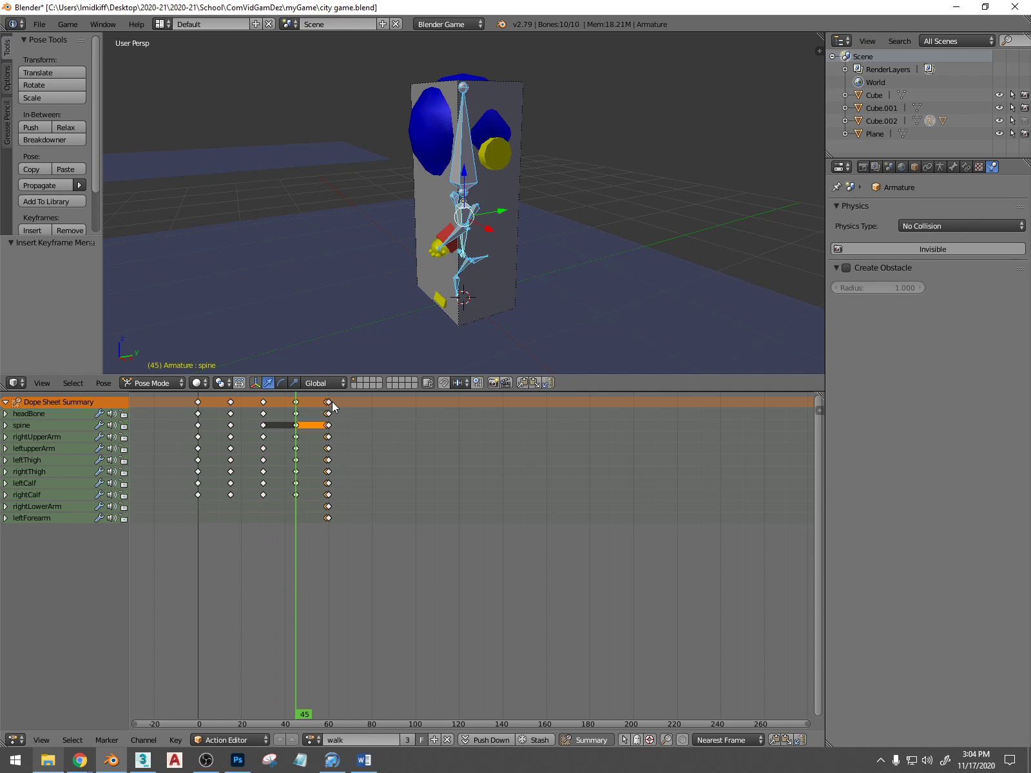
click(330, 401)
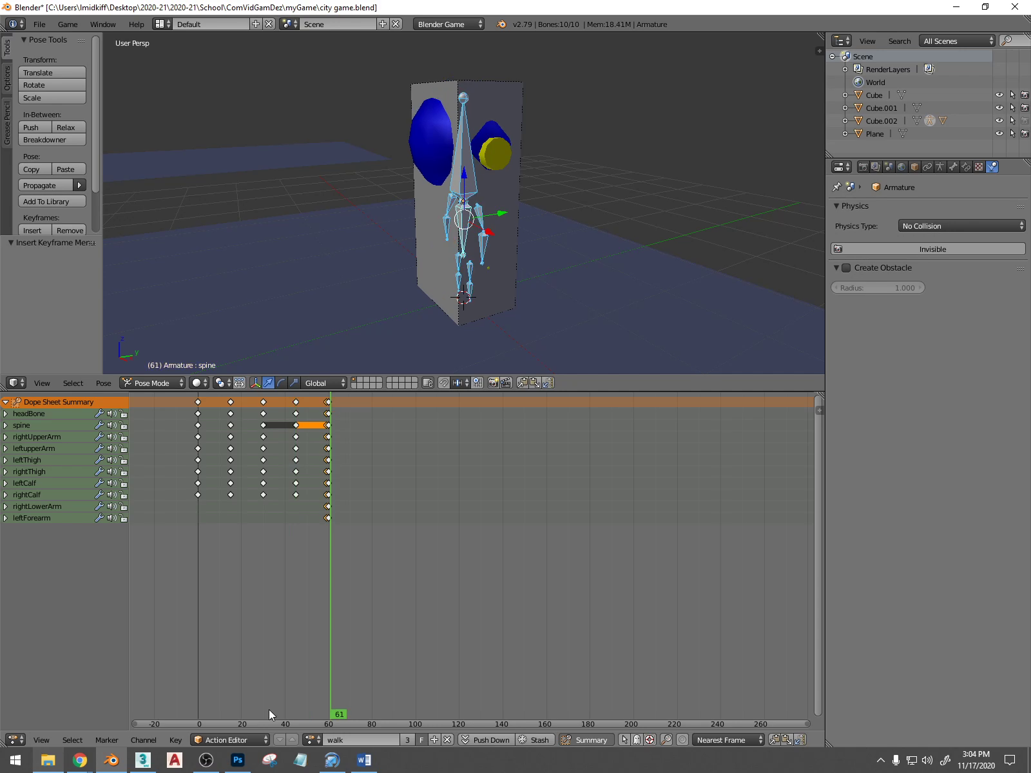
scroll(372, 496, up, 5)
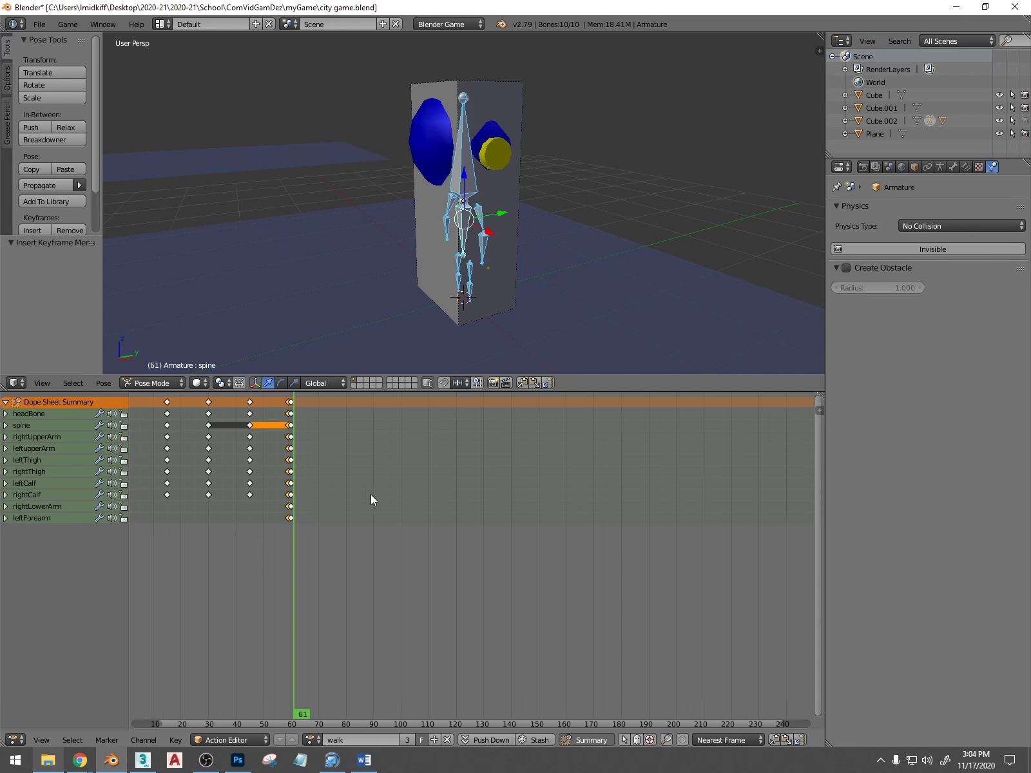
click(186, 404)
key(x)
click(185, 405)
scroll(257, 496, down, 5)
scroll(258, 496, down, 3)
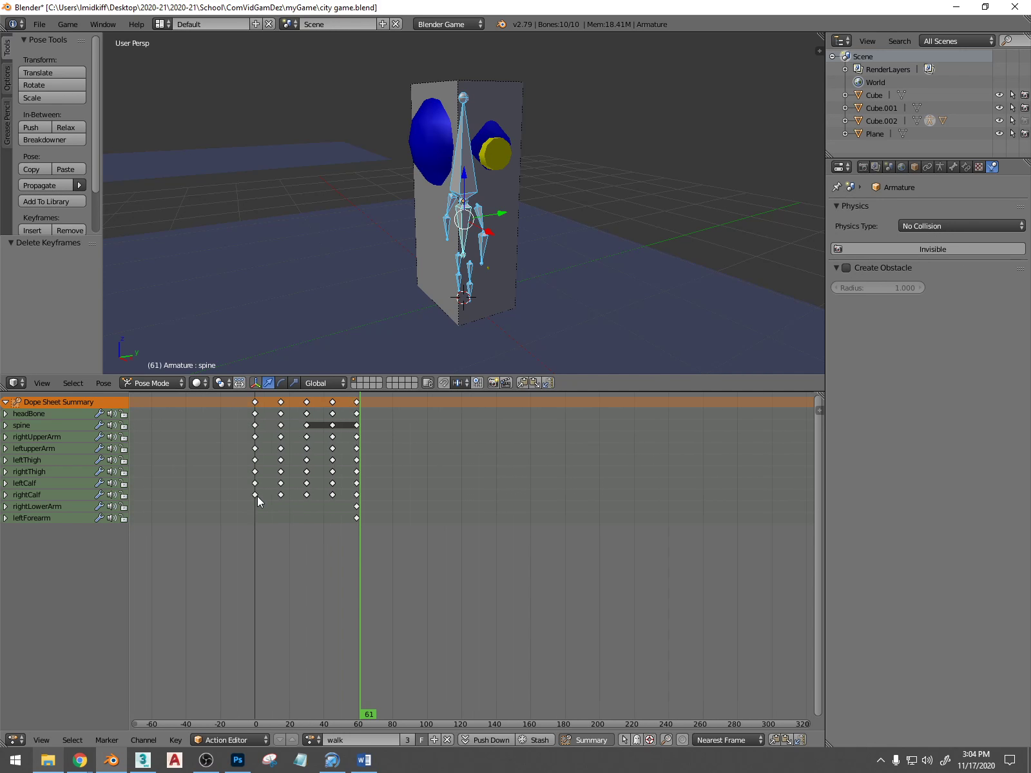
scroll(350, 492, up, 2)
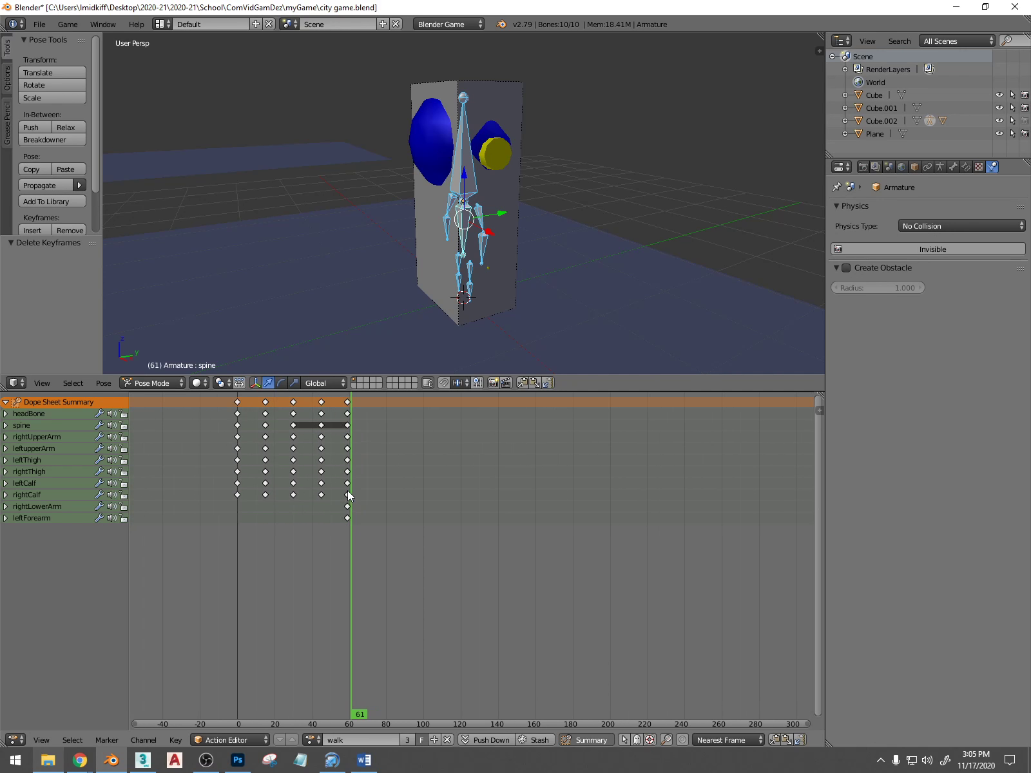
key(a)
key(s)
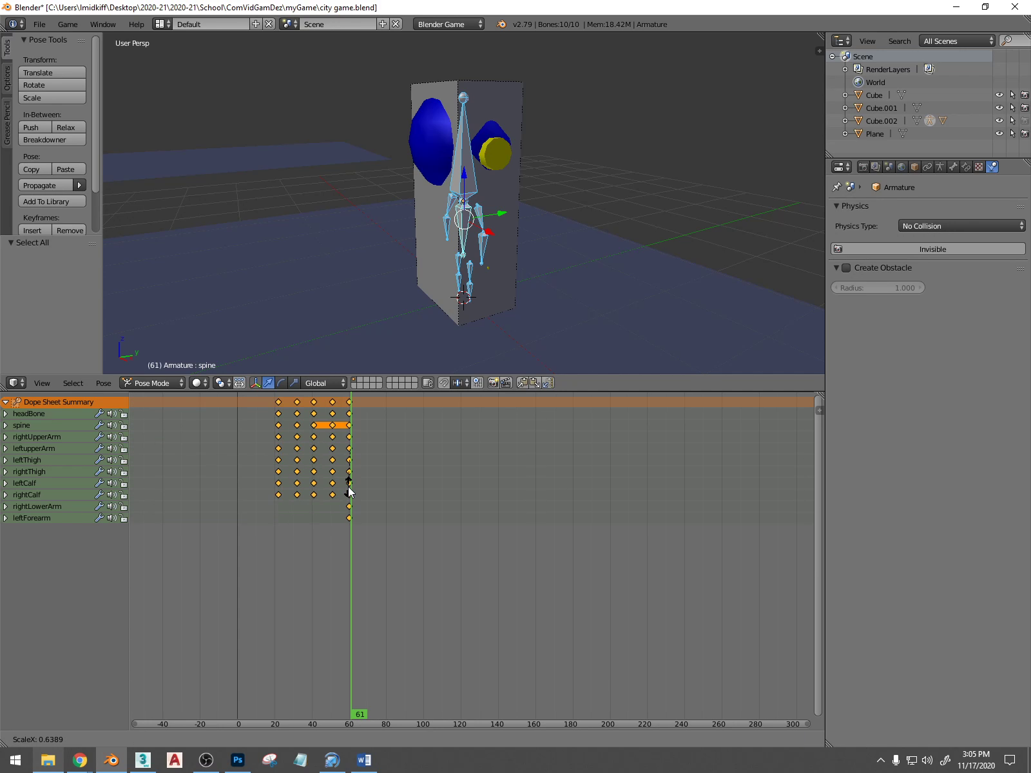
key(Escape)
click(237, 401)
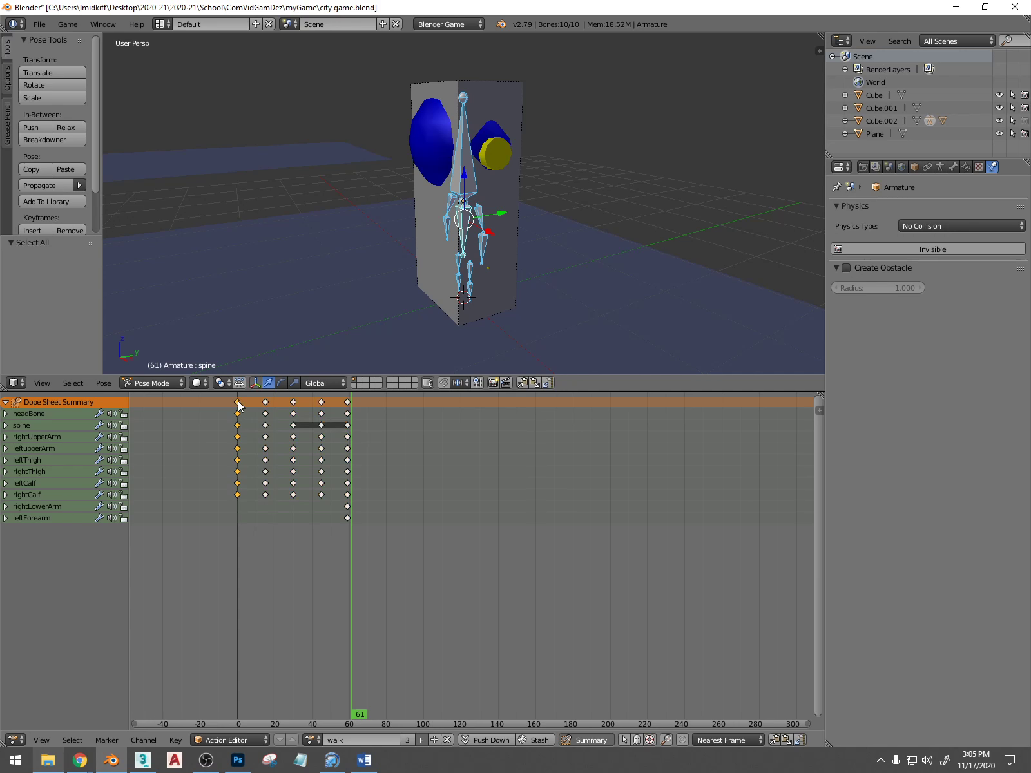
Scale all walk action keyframes about frame 0 by about 0.347 so the last keys land on frame 20
key(a)
key(g)
key(Escape)
drag(348, 538, 227, 542)
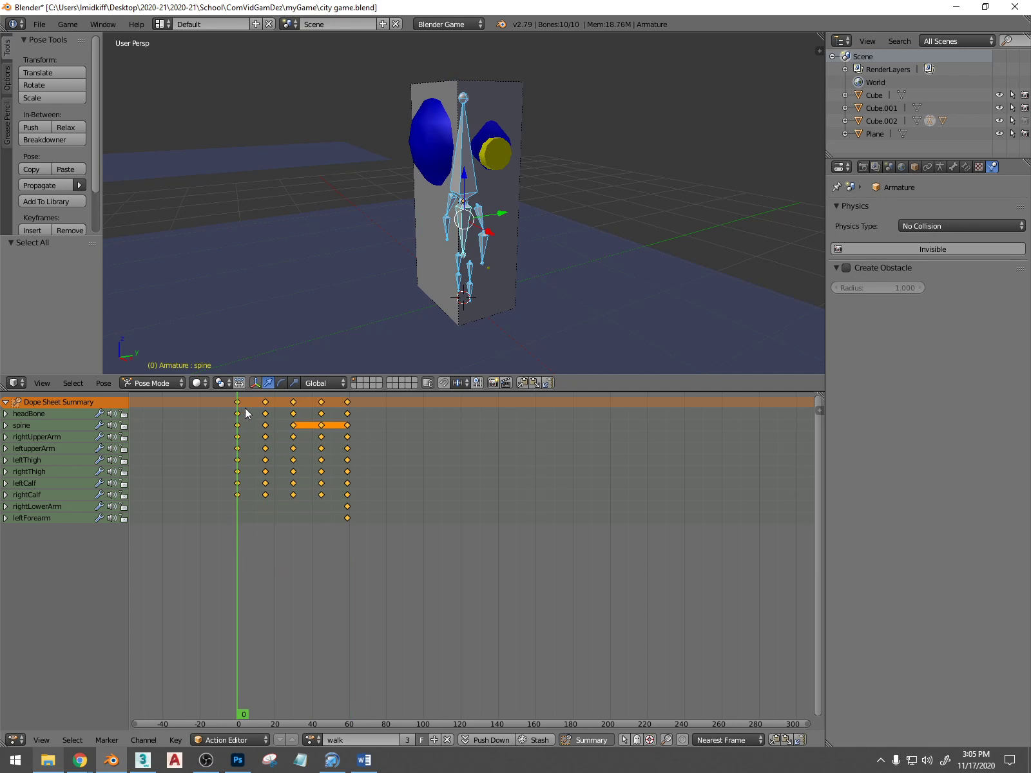
key(s)
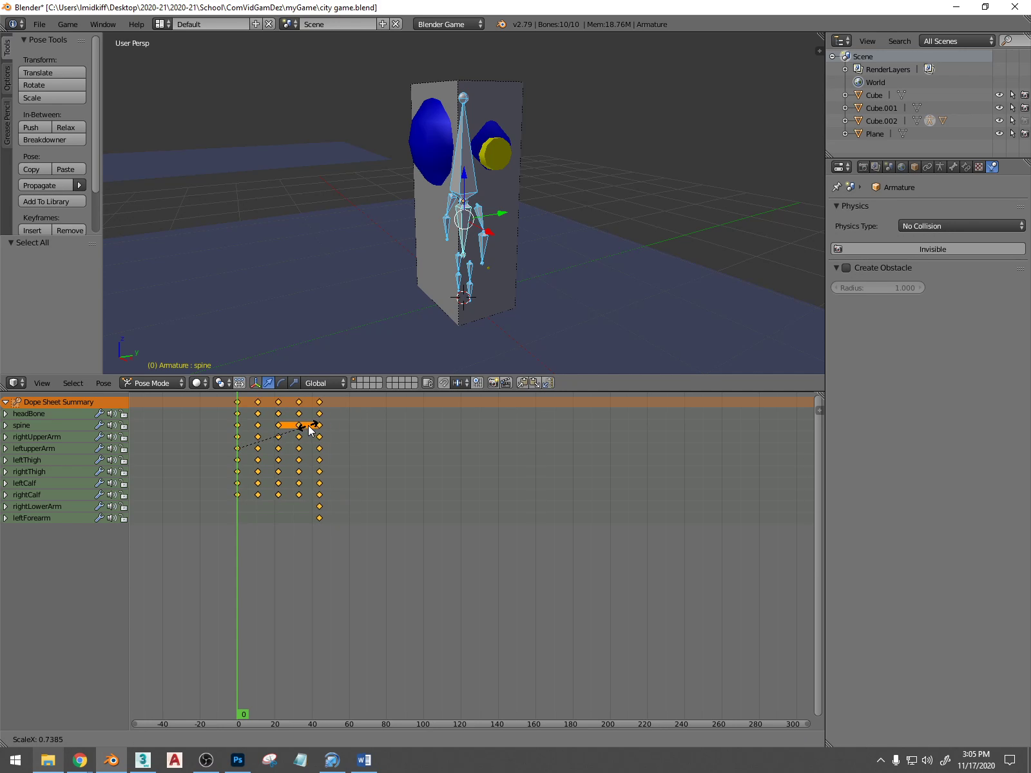
click(273, 435)
scroll(297, 460, down, 1)
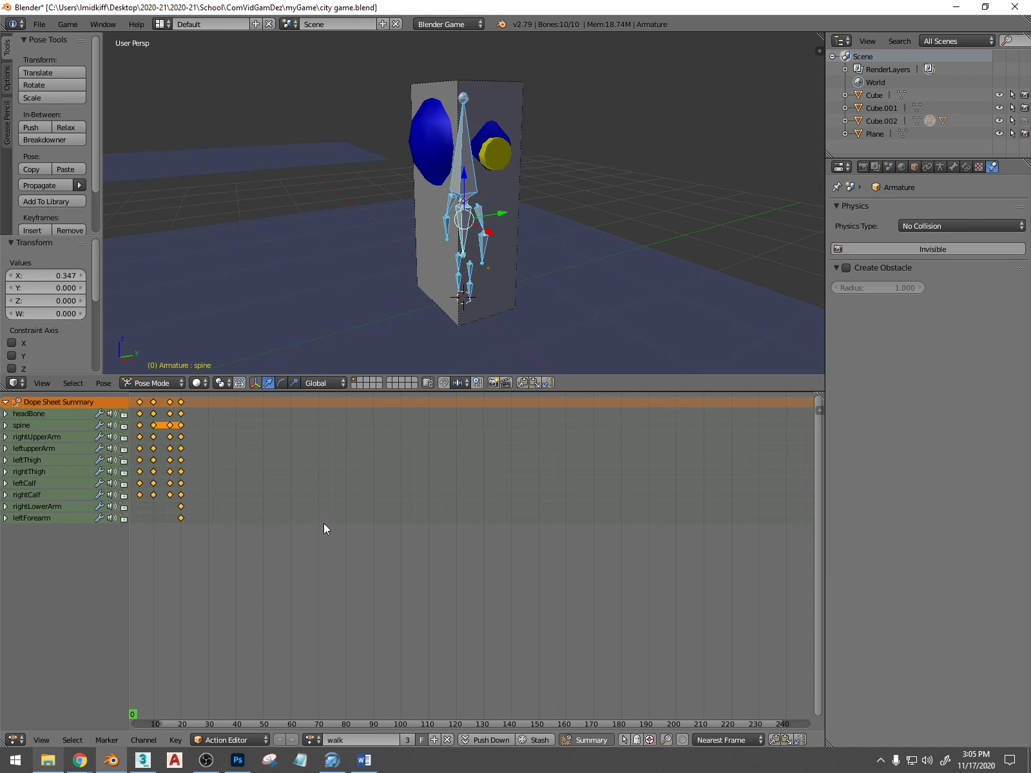
Check the spacing of the compressed walk keyframes and save over city game.blend
middle_drag(254, 612, 494, 507)
scroll(377, 488, up, 5)
scroll(377, 488, down, 7)
scroll(417, 489, up, 4)
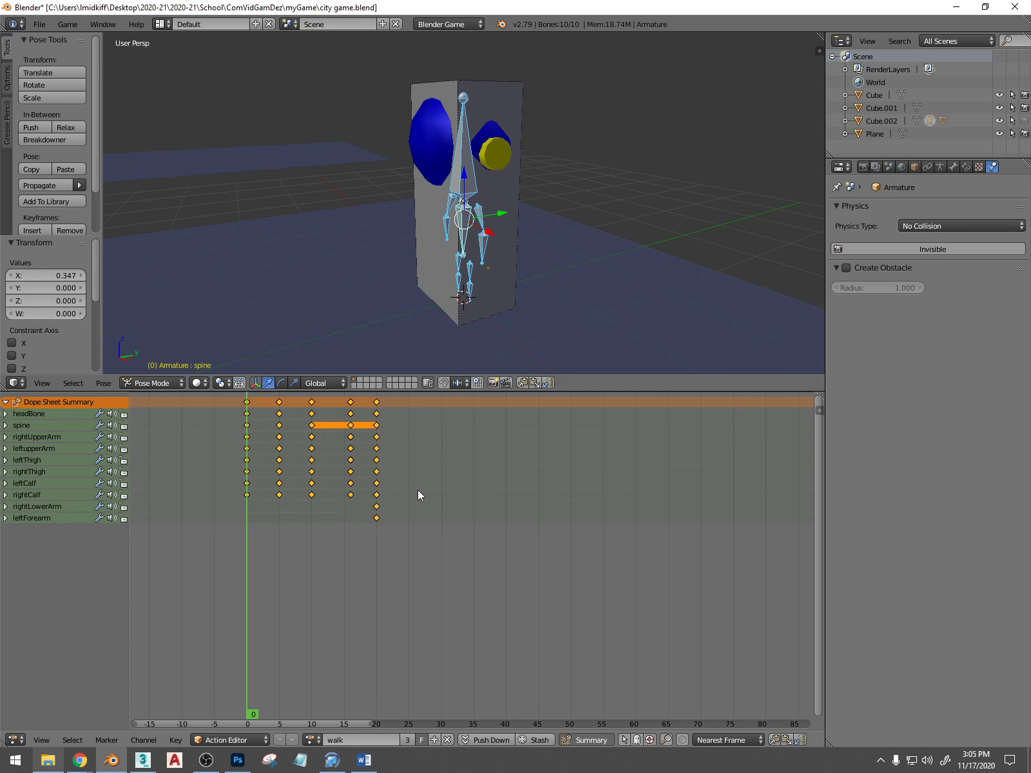
scroll(346, 445, up, 2)
scroll(346, 446, down, 4)
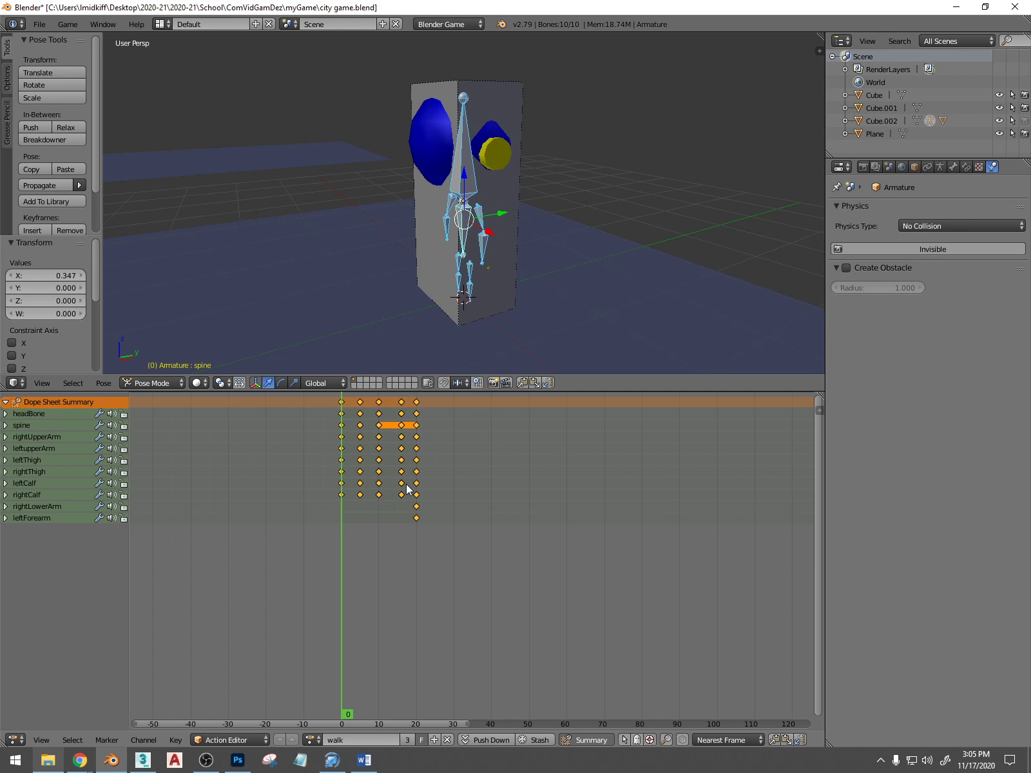
key(ctrl+s)
click(395, 472)
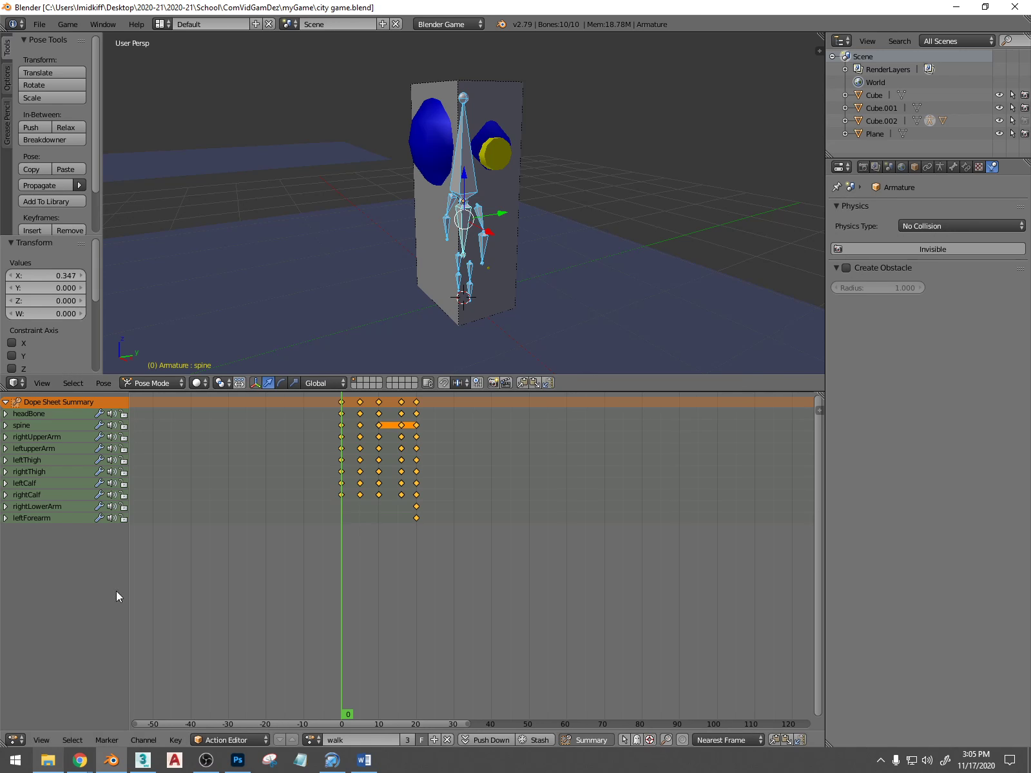
Switch the armature's action in the Action Editor to idle
click(15, 741)
click(156, 383)
click(310, 740)
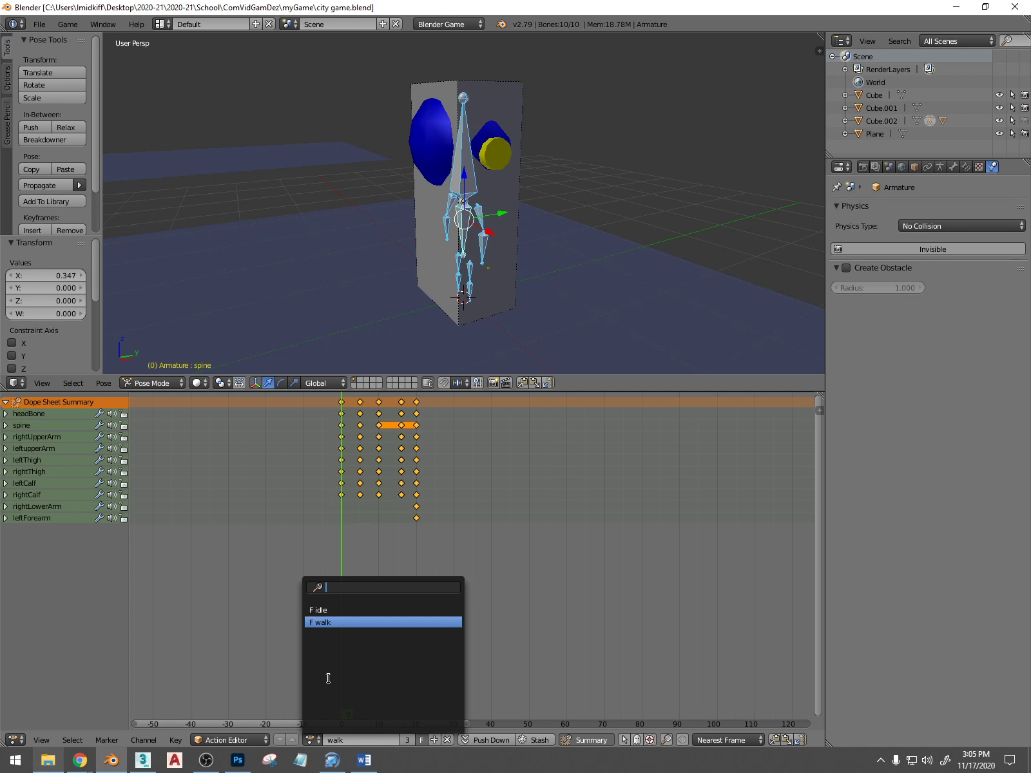
click(343, 611)
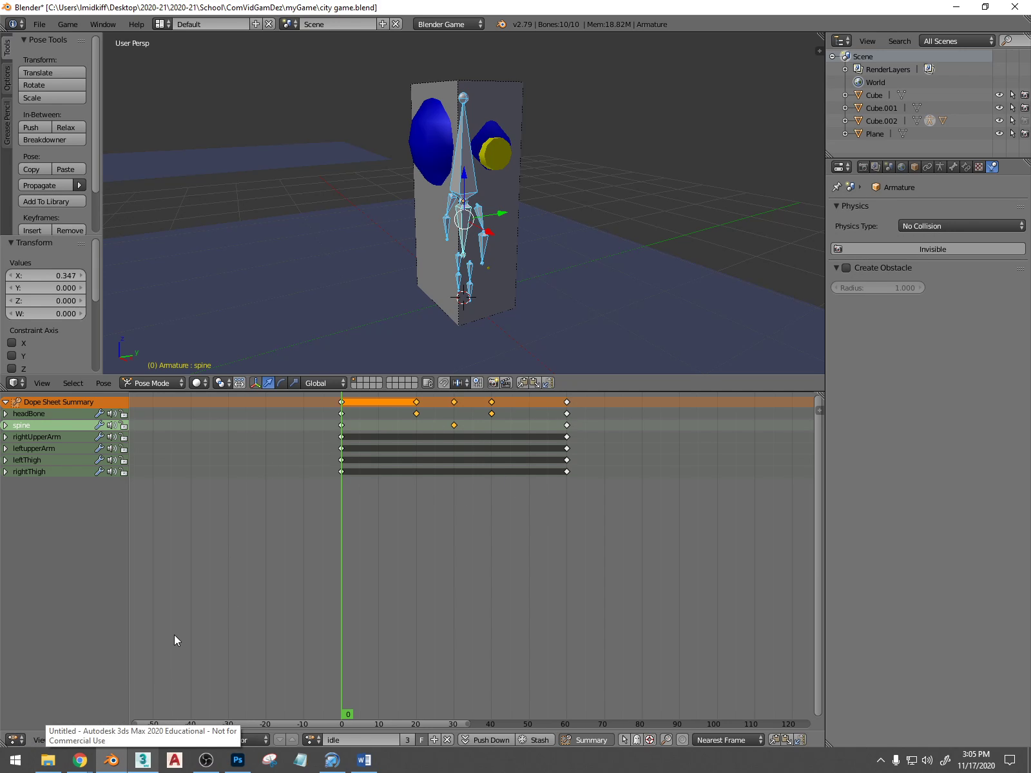
Replace the Dope Sheet with the Timeline briefly, and bring up the armature's logic bricks in the Logic Editor
click(12, 740)
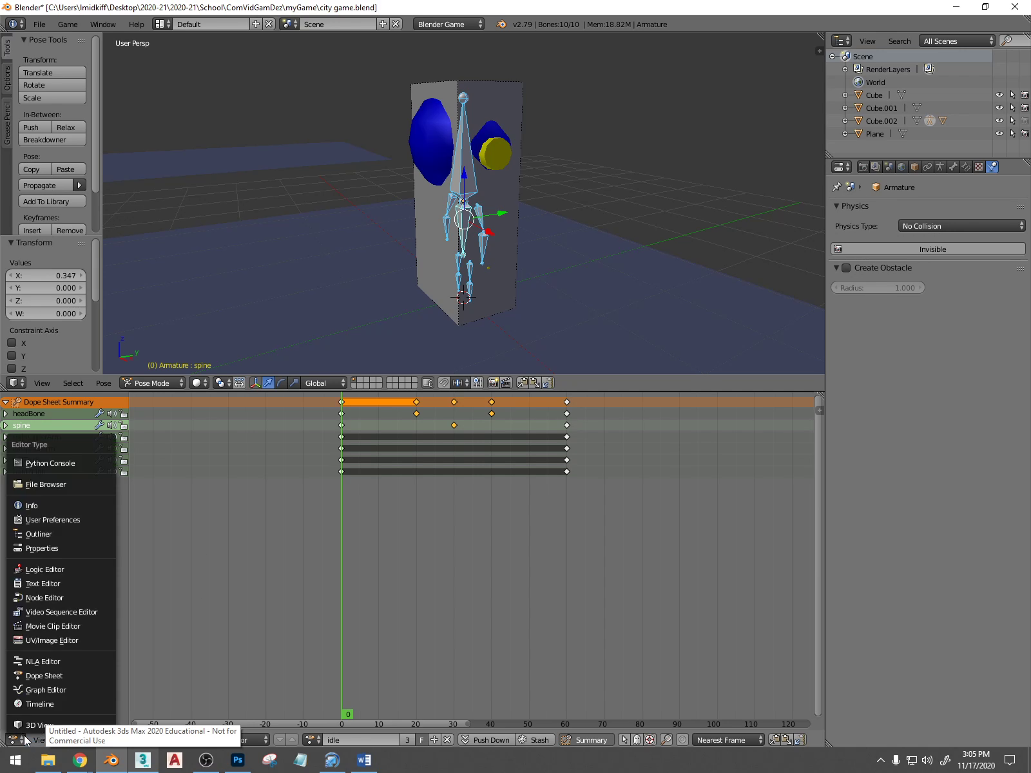
click(45, 704)
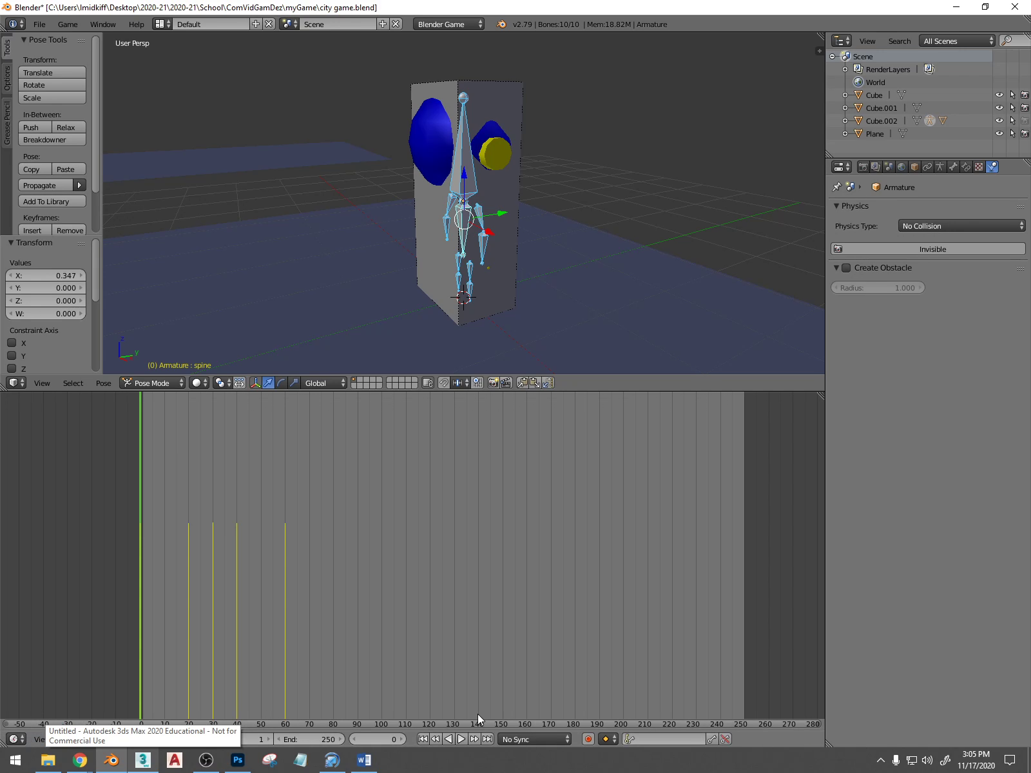
click(15, 739)
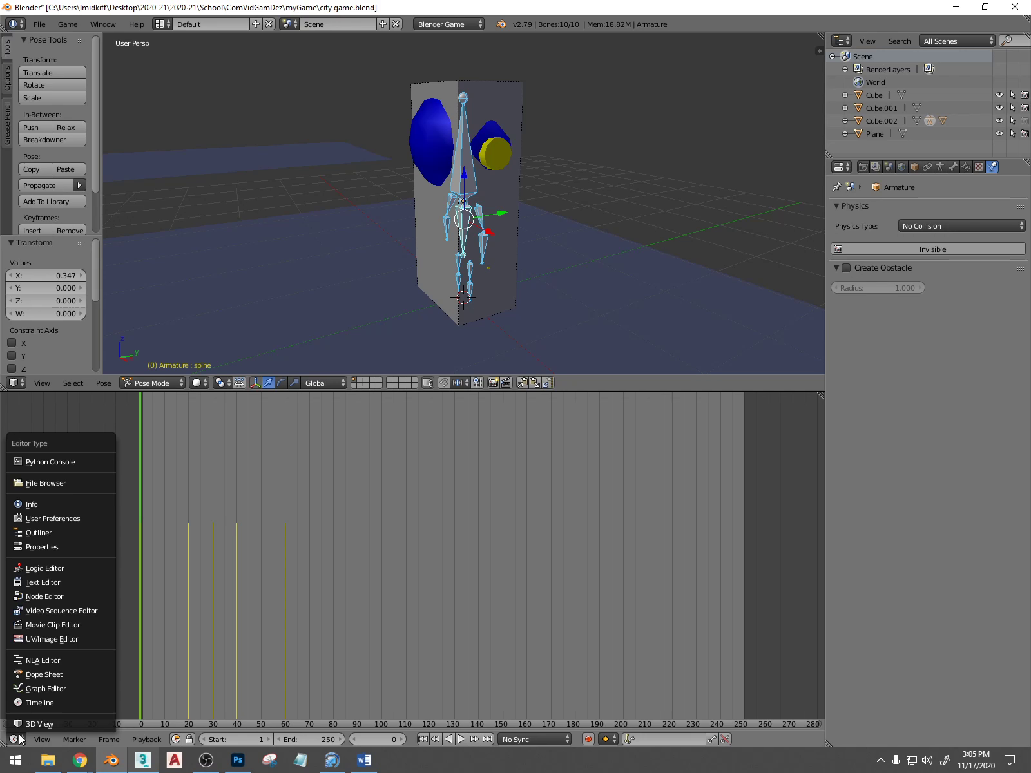
click(76, 570)
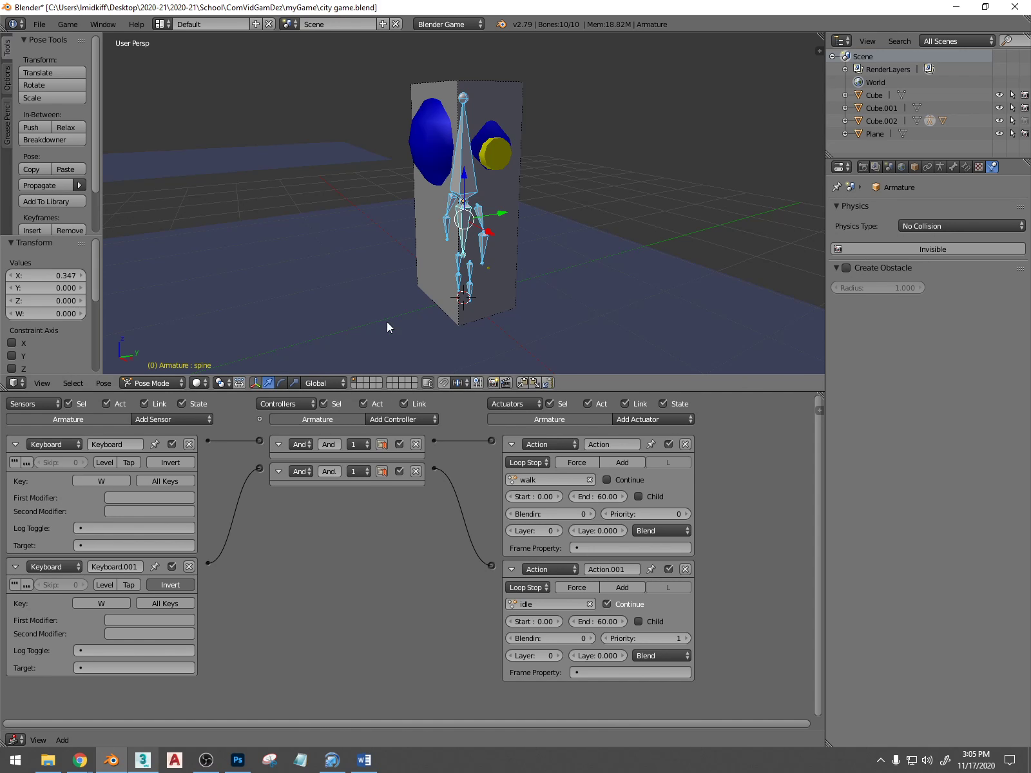
Set the end frame of the armature's walk Action actuator to 20
drag(616, 498, 594, 498)
click(613, 497)
text(55.0)
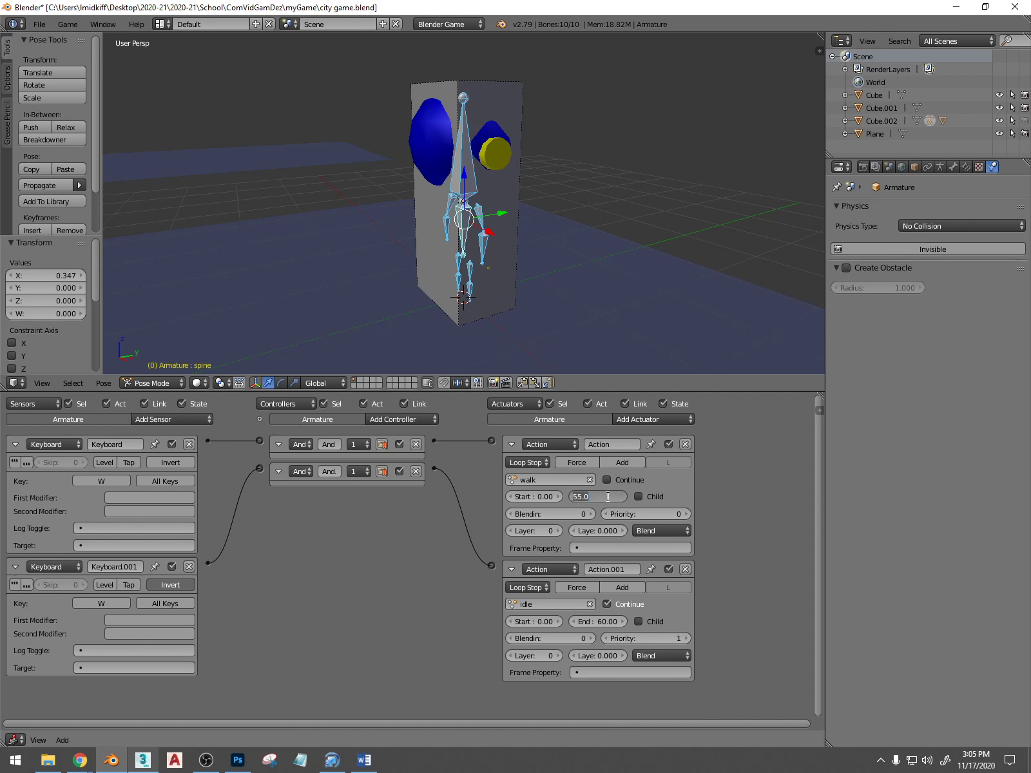
text(20)
key(Return)
Save the updated actuator settings over city game.blend
key(ctrl+s)
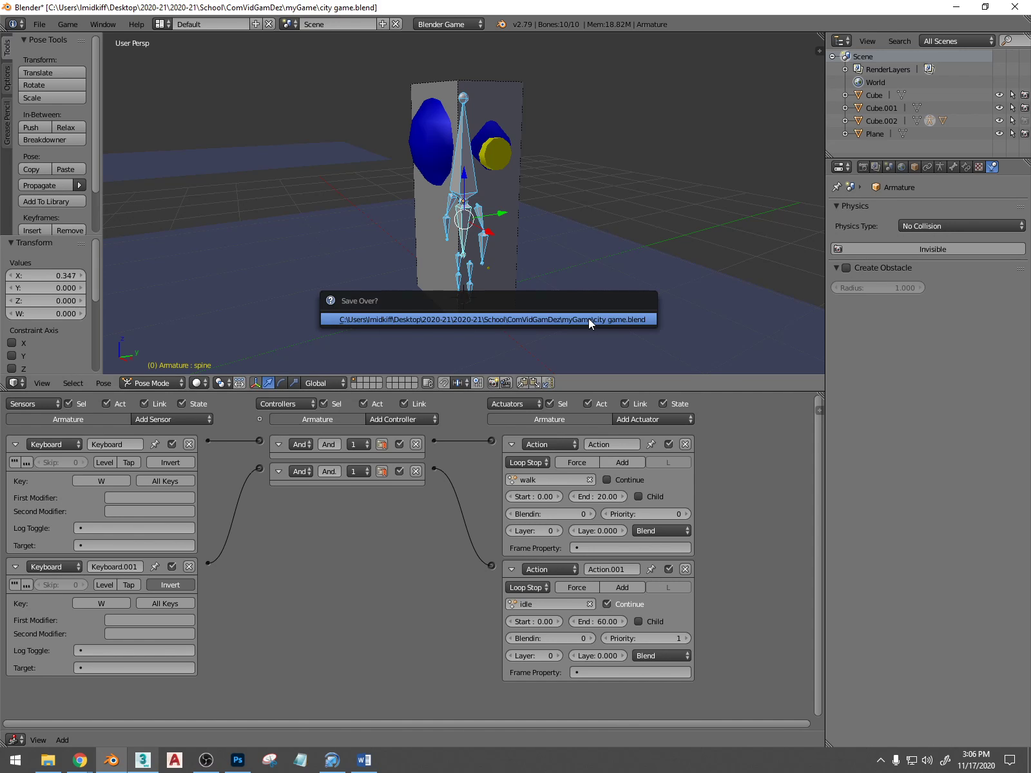
click(588, 319)
scroll(424, 266, down, 5)
shift+middle_drag(425, 266, 577, 263)
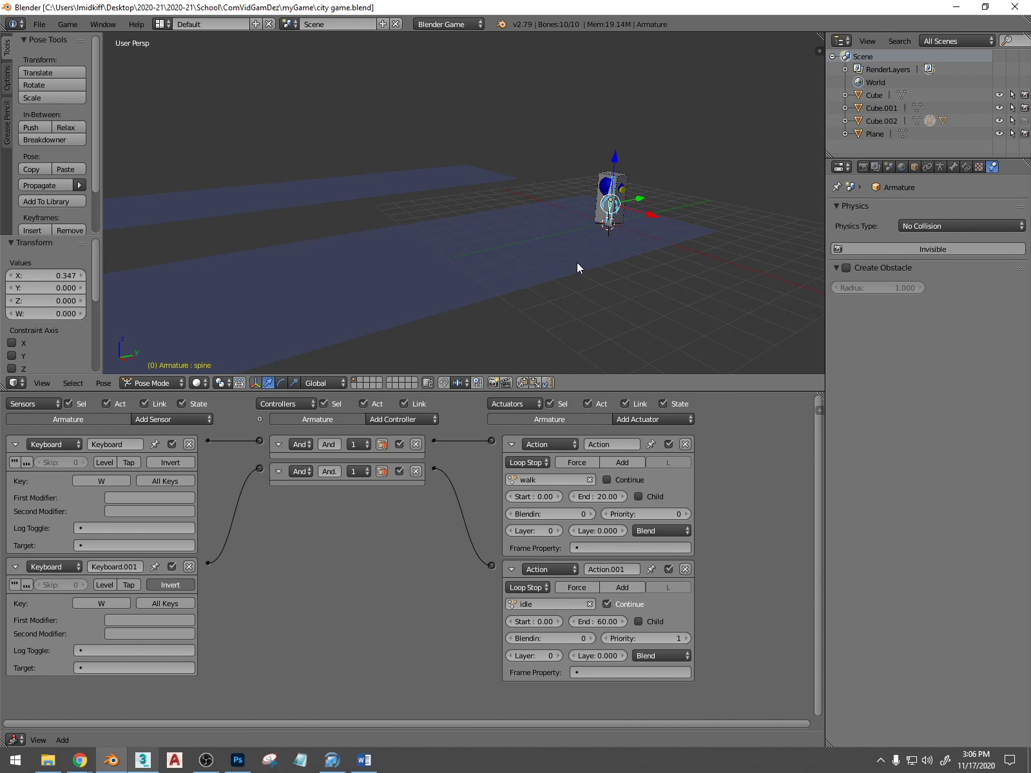
key(ctrl+s)
click(577, 263)
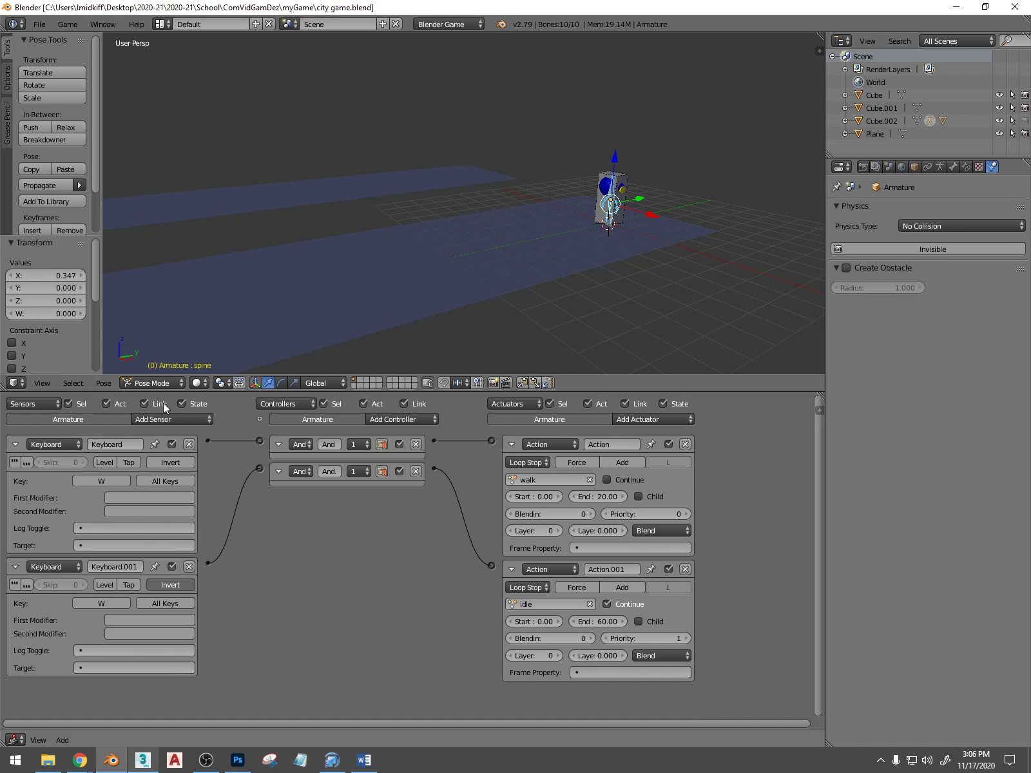
Return the armature to Object Mode and select the character's box Cube.002
click(159, 383)
click(159, 368)
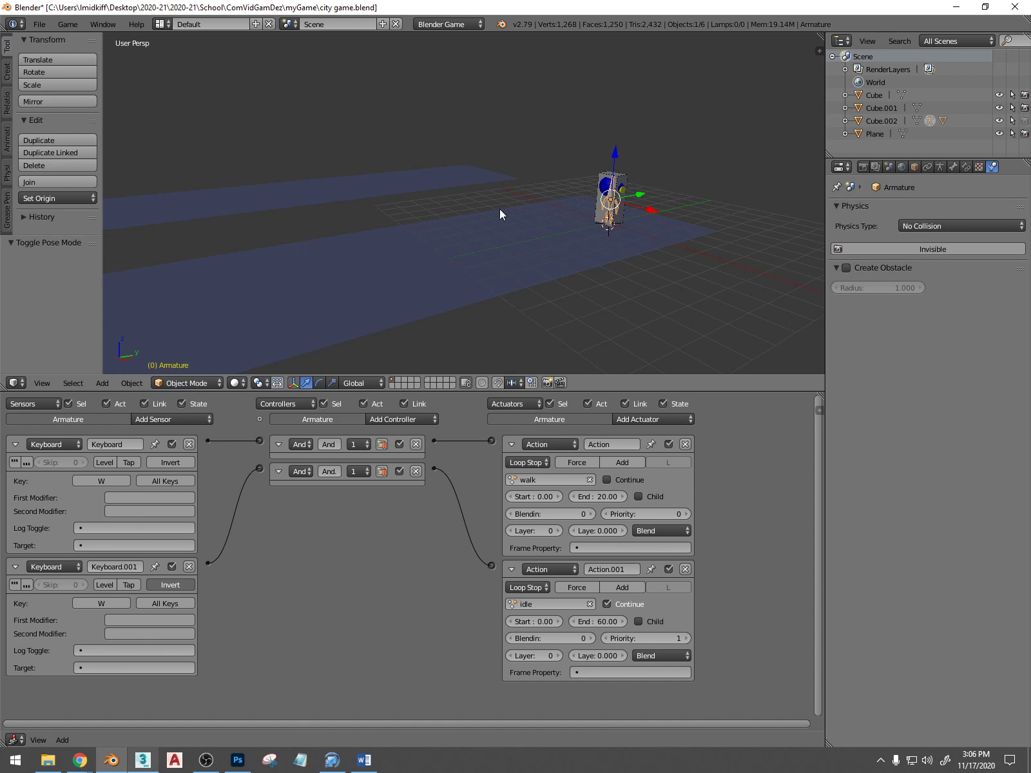
right_click(624, 182)
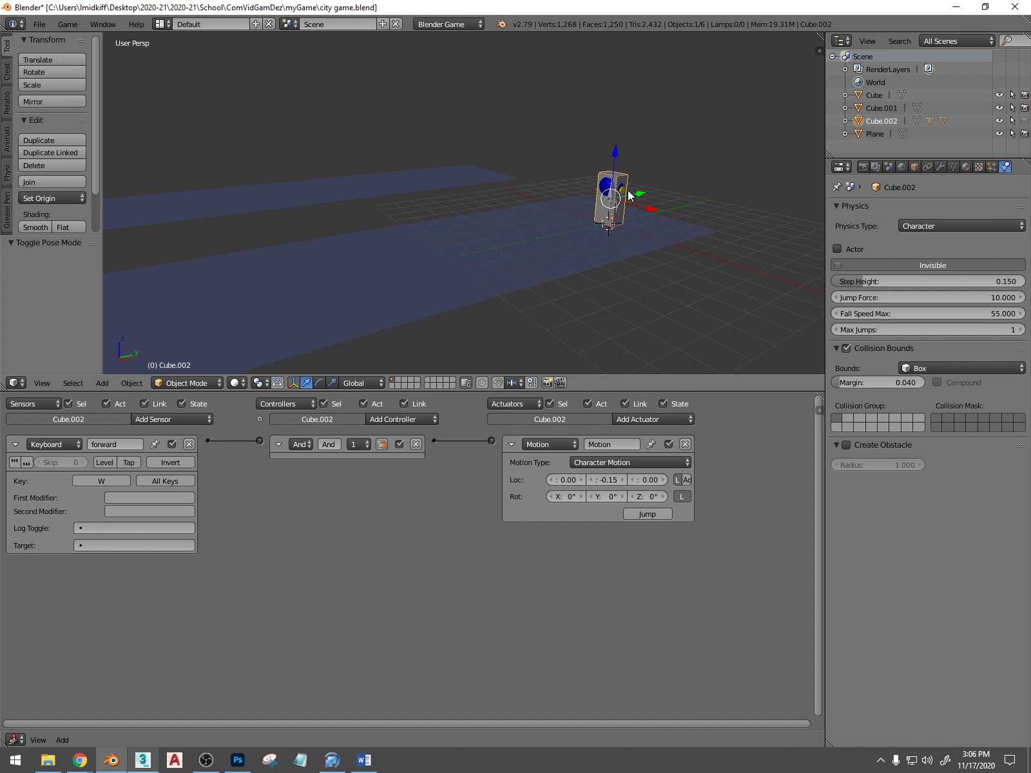
Run the game twice, walking the character forward with W to test the walk animation, and exit the game
key(p)
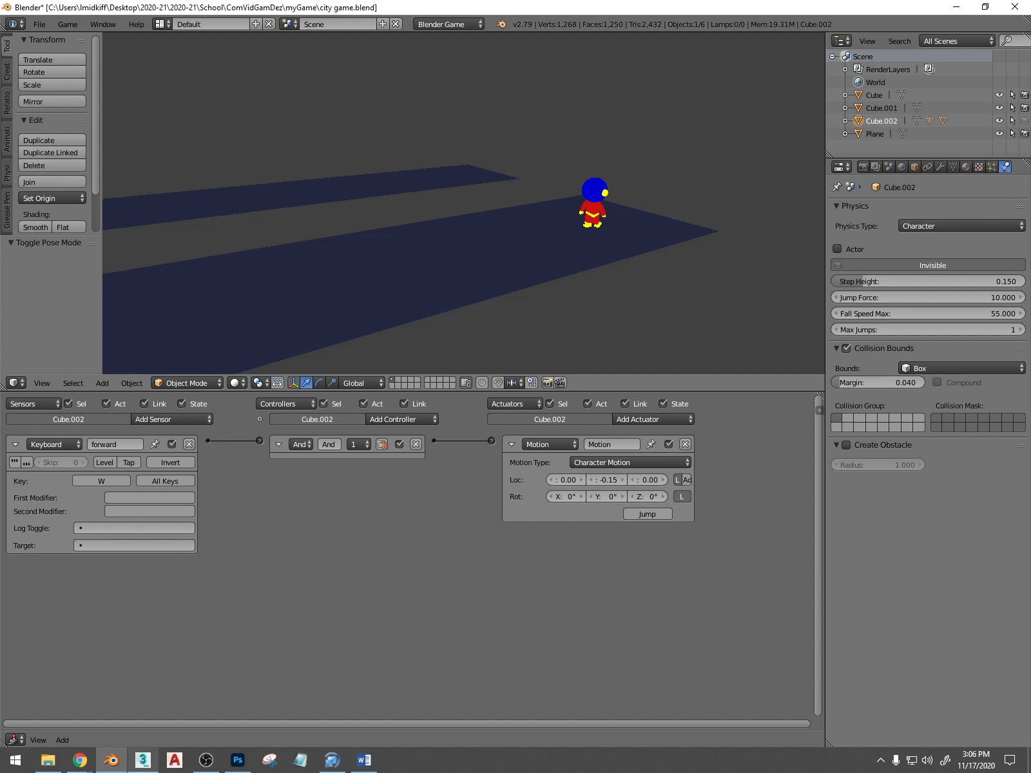
key(w)
key(Escape)
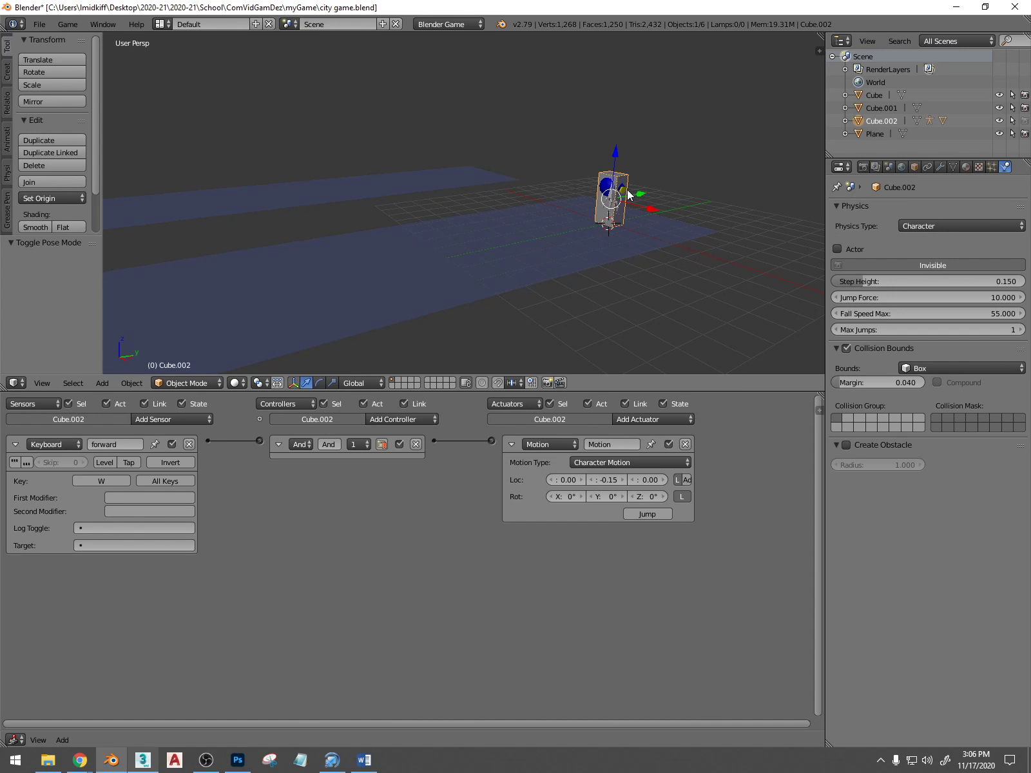
key(p)
key(w)
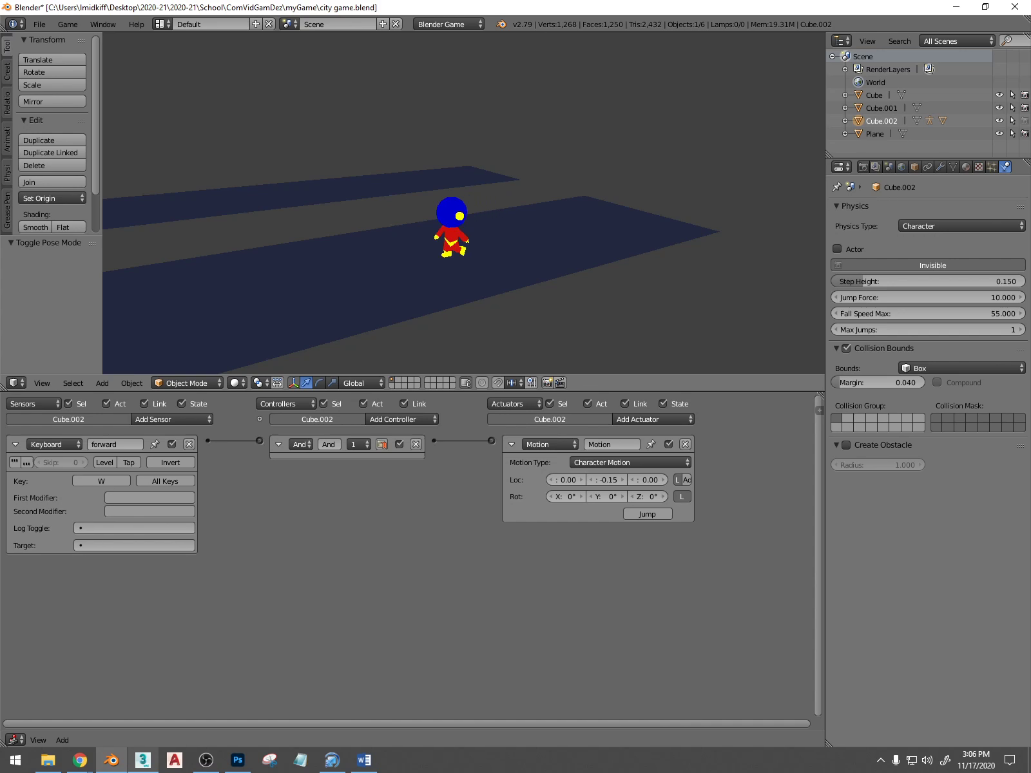
key(Escape)
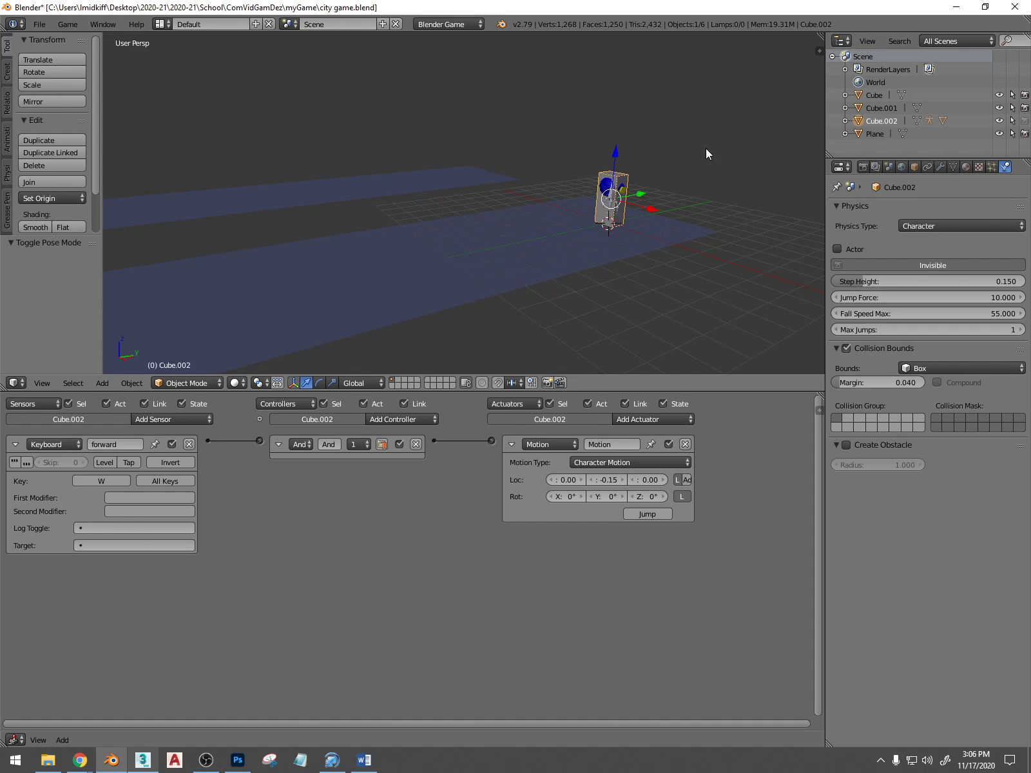
scroll(595, 213, up, 2)
middle_drag(664, 213, 616, 172)
scroll(659, 181, up, 2)
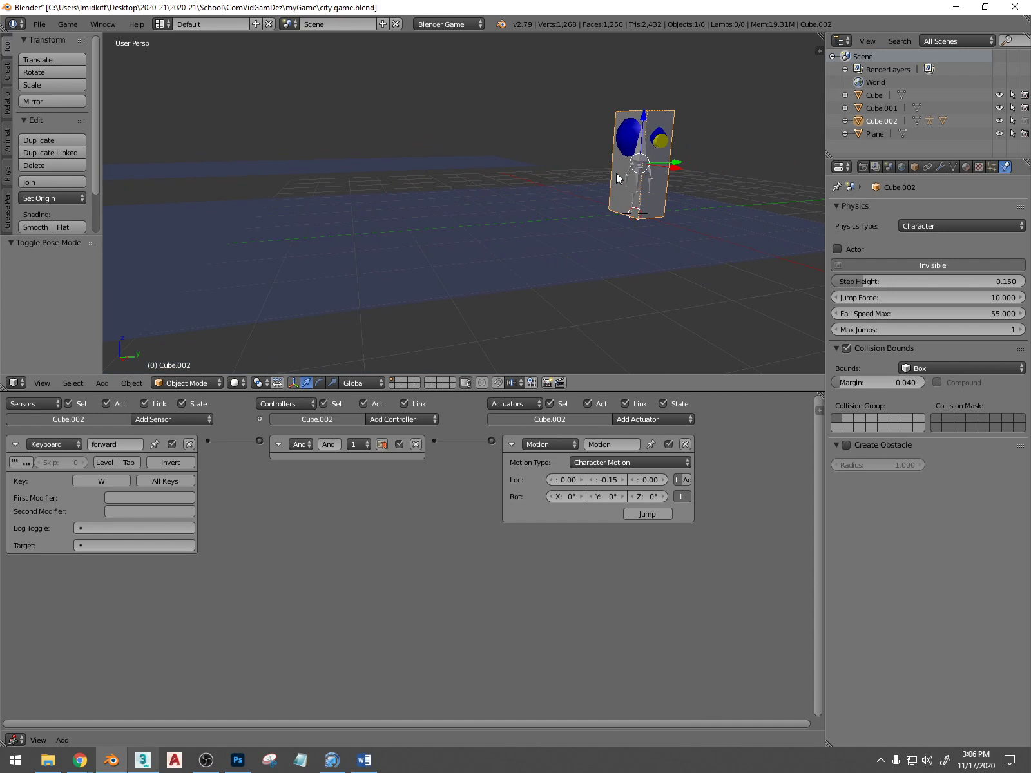
Review the walk cycle drawing with contact, down, passing and up poses in Chrome, and return to Blender
click(79, 760)
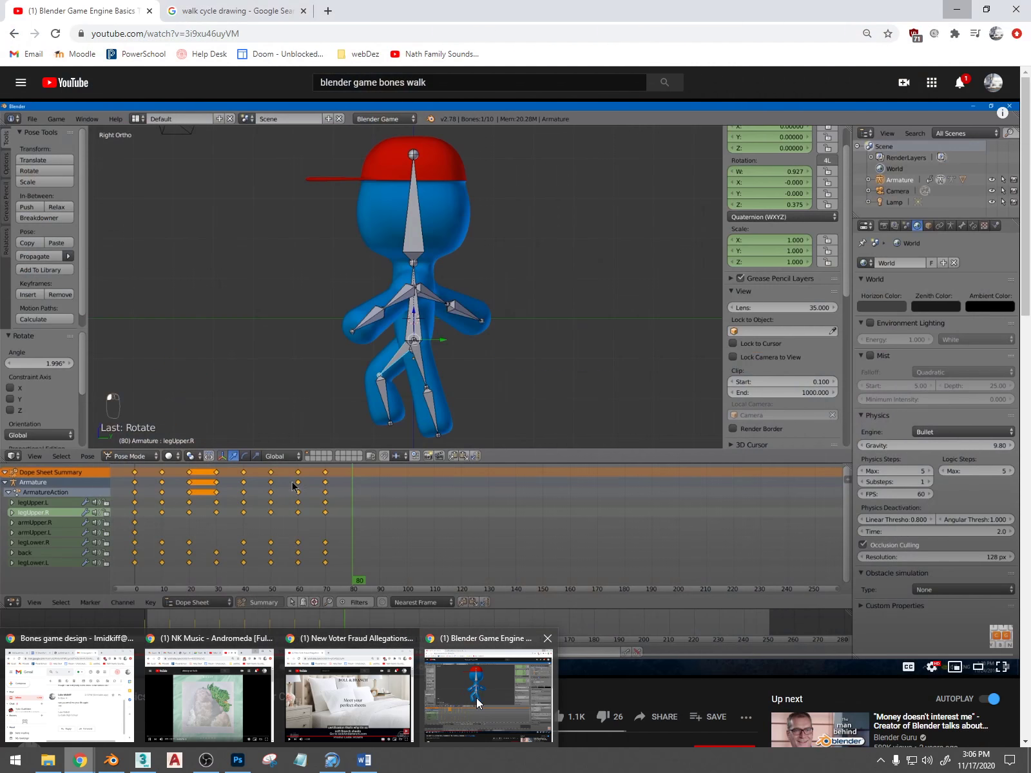
click(476, 697)
click(213, 11)
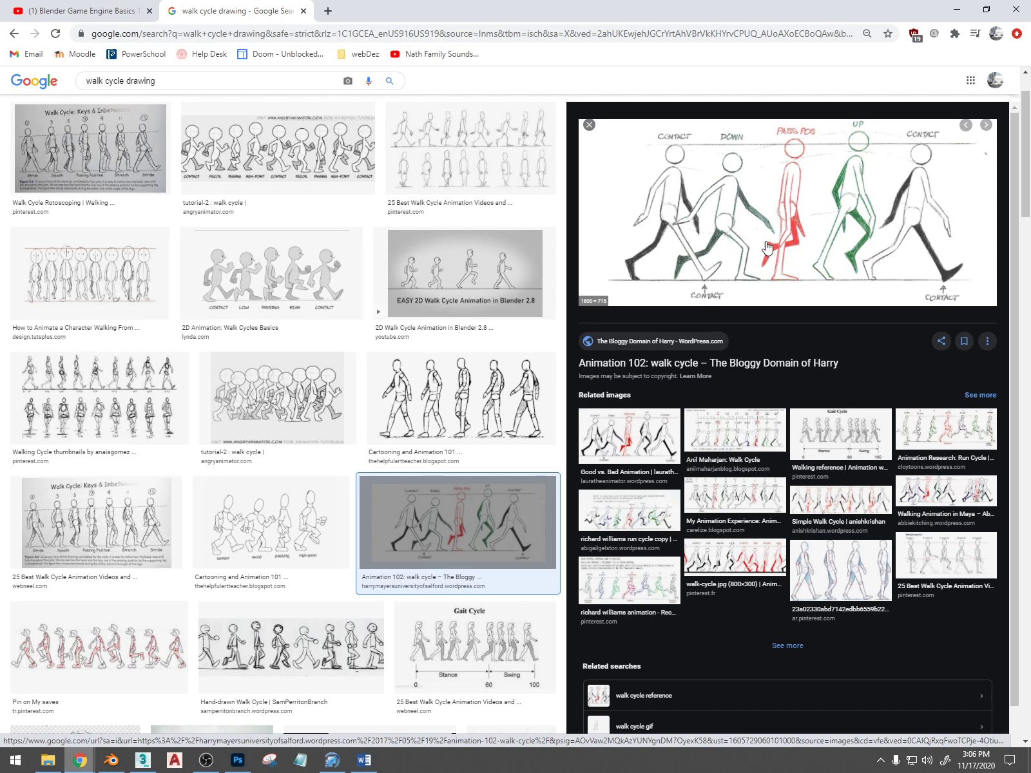
mouse_move(114, 763)
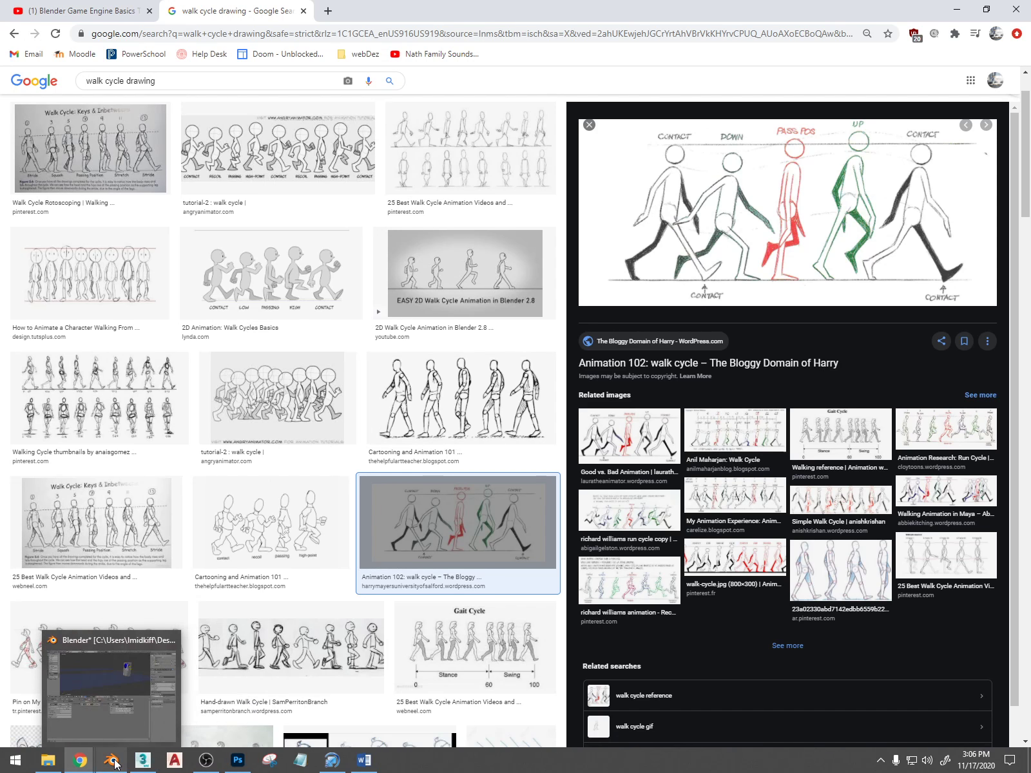
click(110, 690)
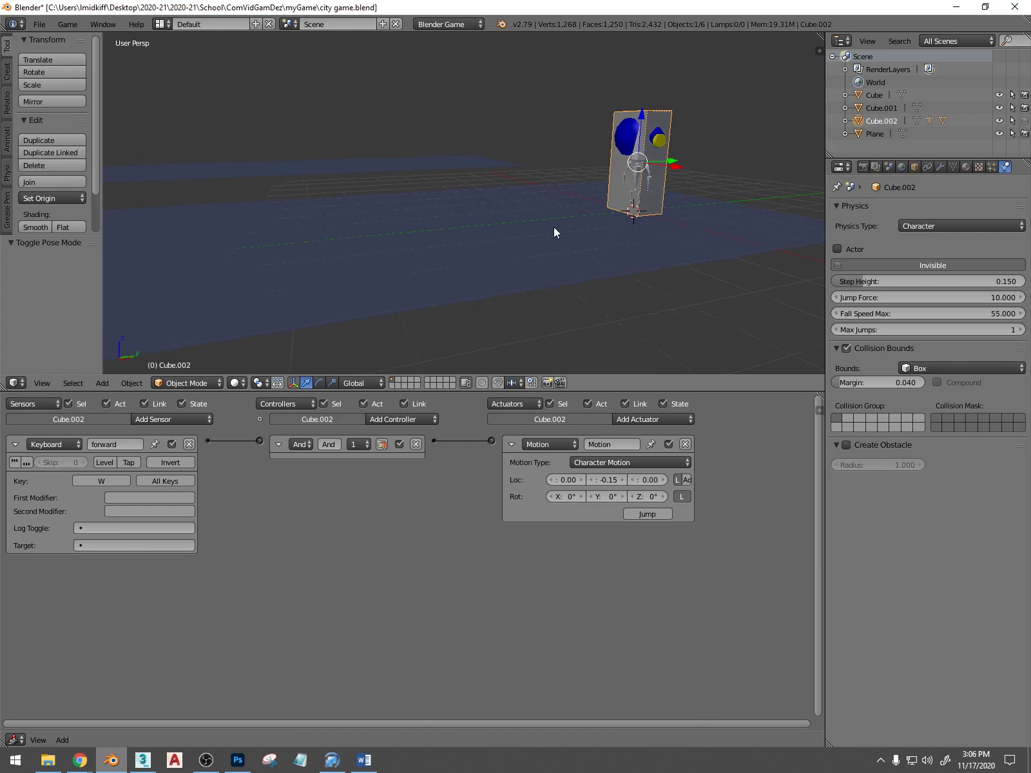
Select the character's box Cube.002 and add a Keyboard sensor named jump that responds to the Spacebar
middle_drag(554, 227, 646, 170)
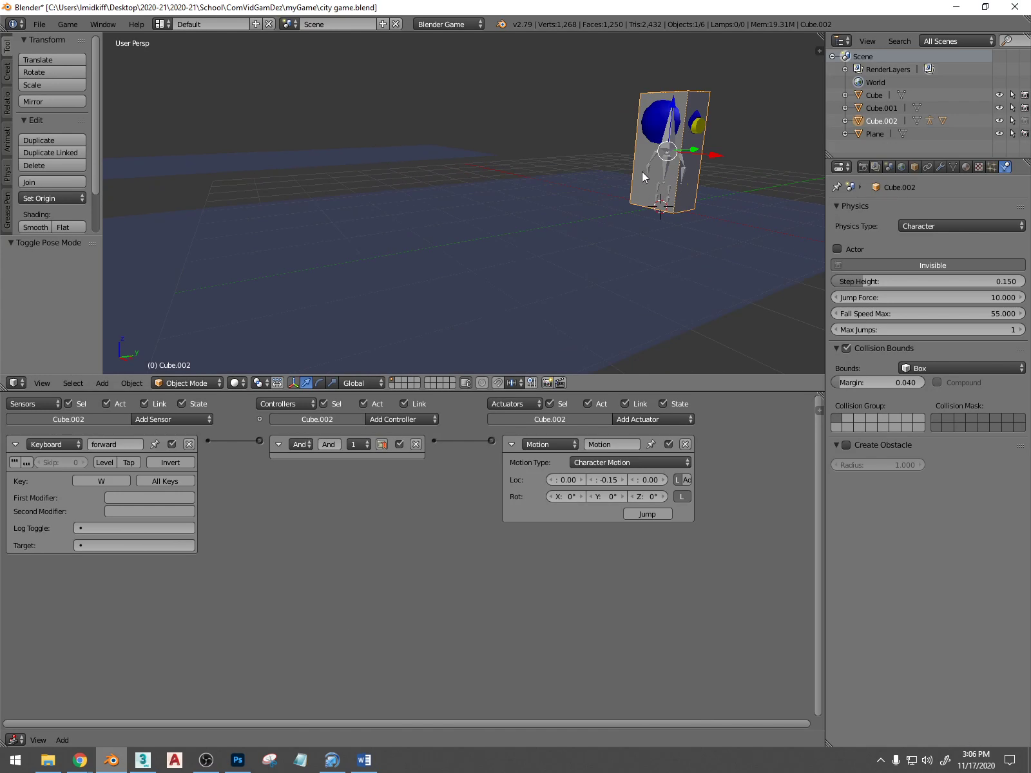
right_click(637, 179)
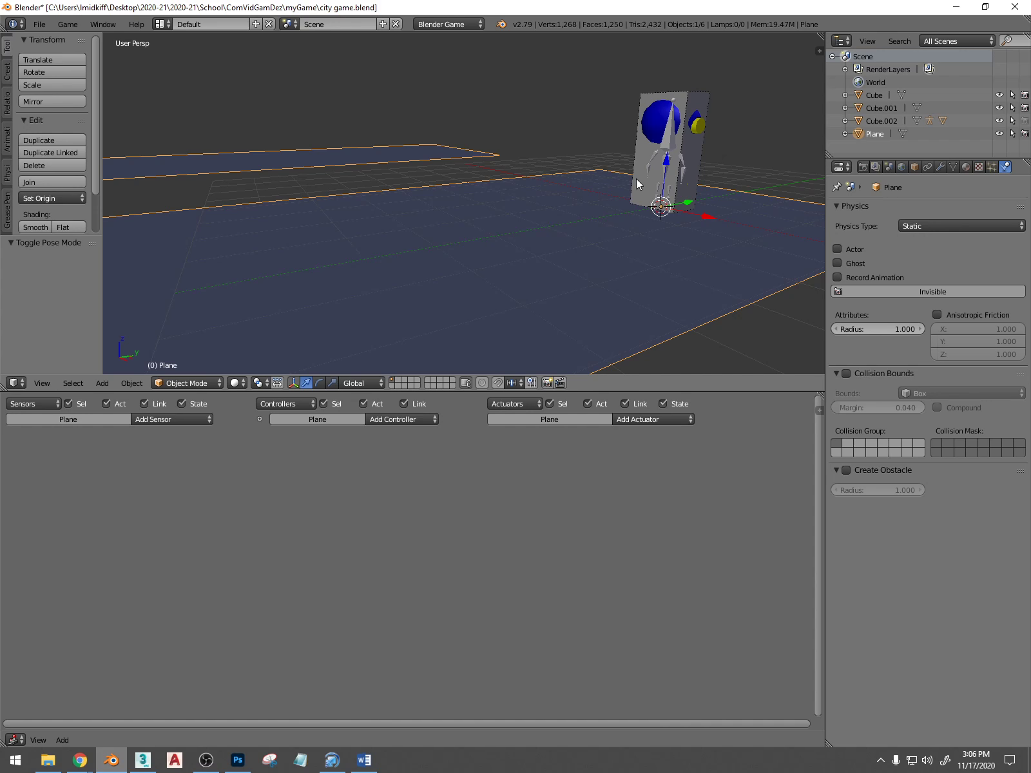
right_click(709, 98)
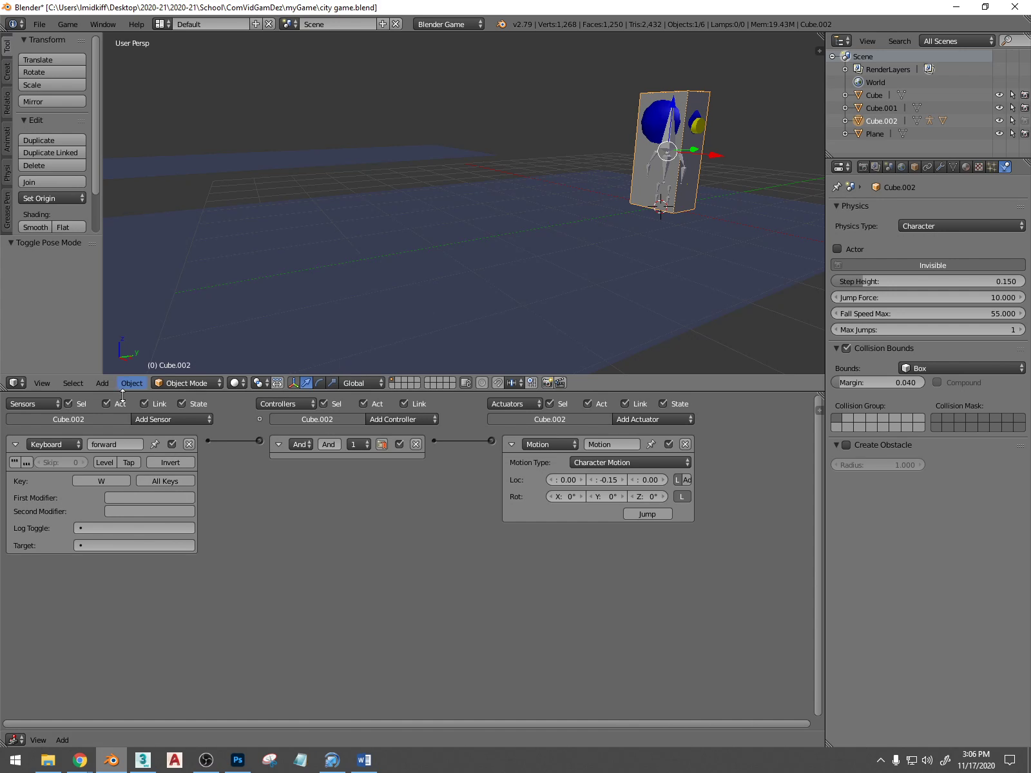
click(160, 420)
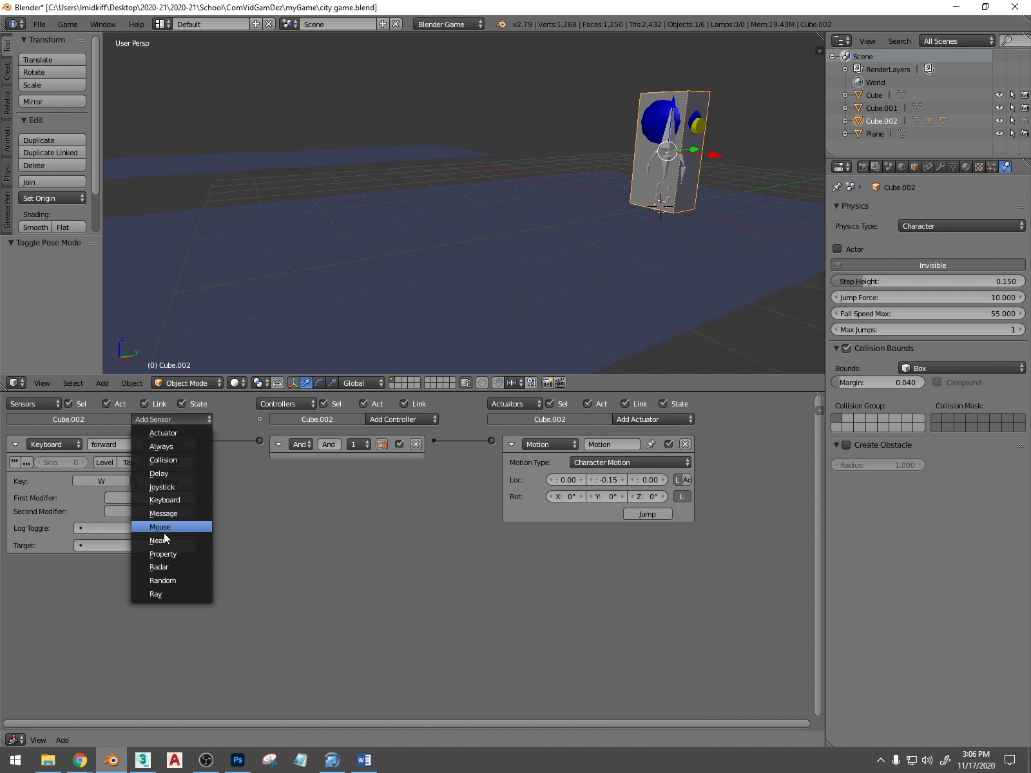
click(172, 501)
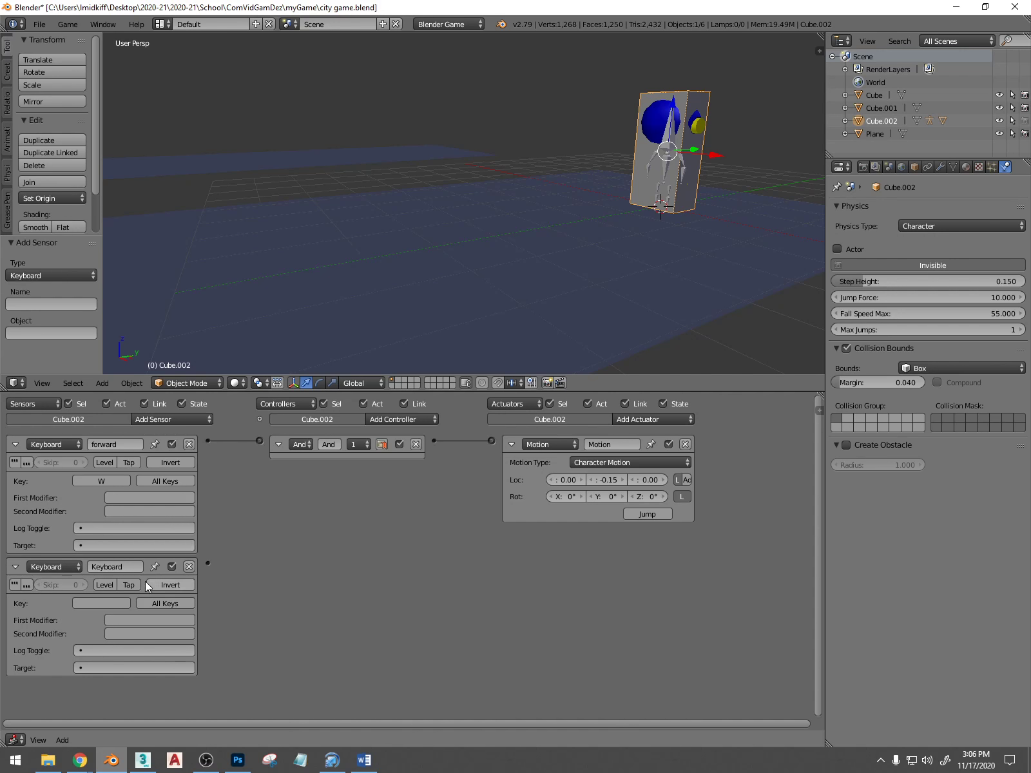
text(jump)
key(space)
Add a Motion actuator linked to the jump sensor, set to Character Motion with Jump enabled
click(645, 421)
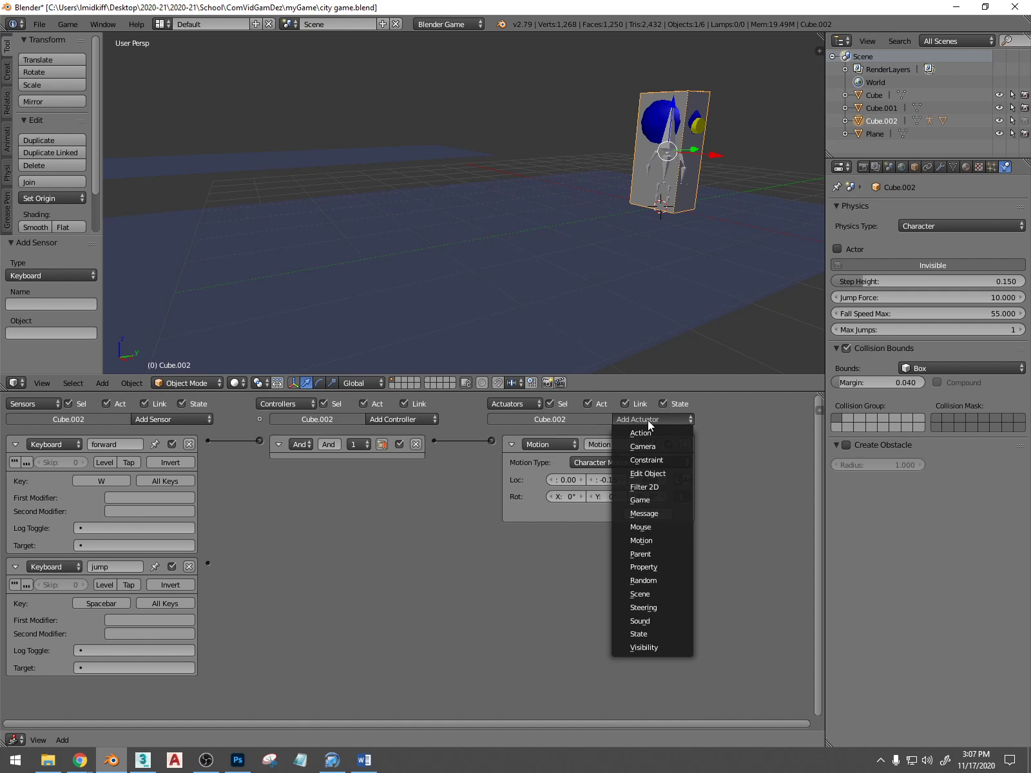
click(653, 541)
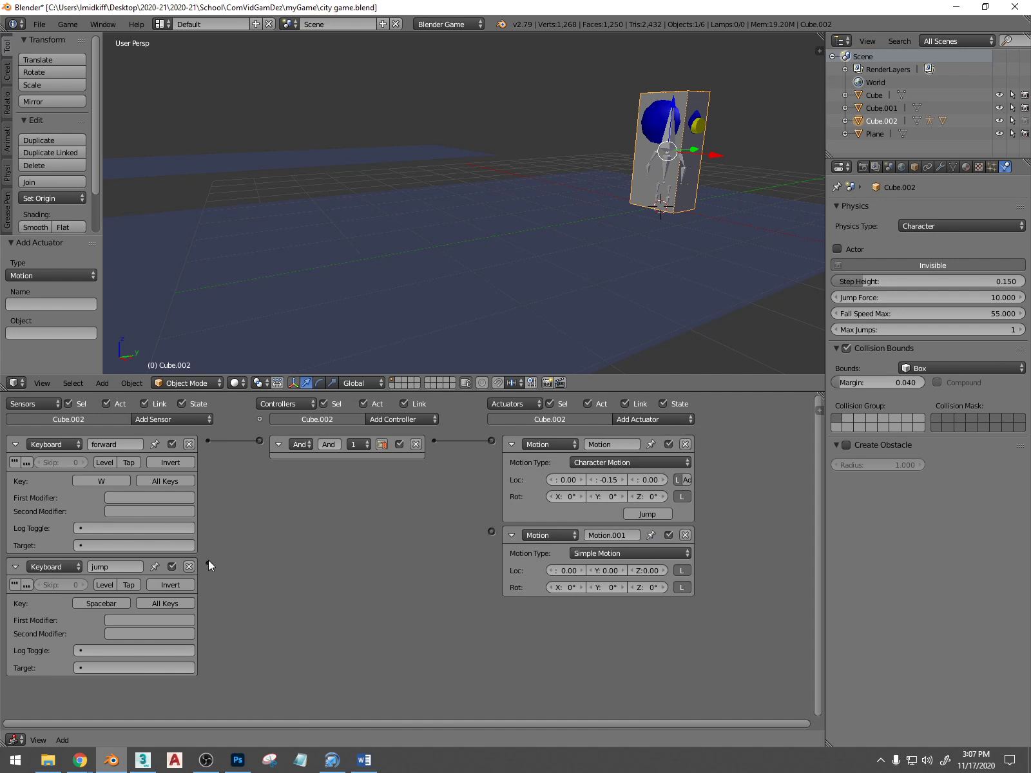
drag(209, 564, 491, 532)
click(613, 553)
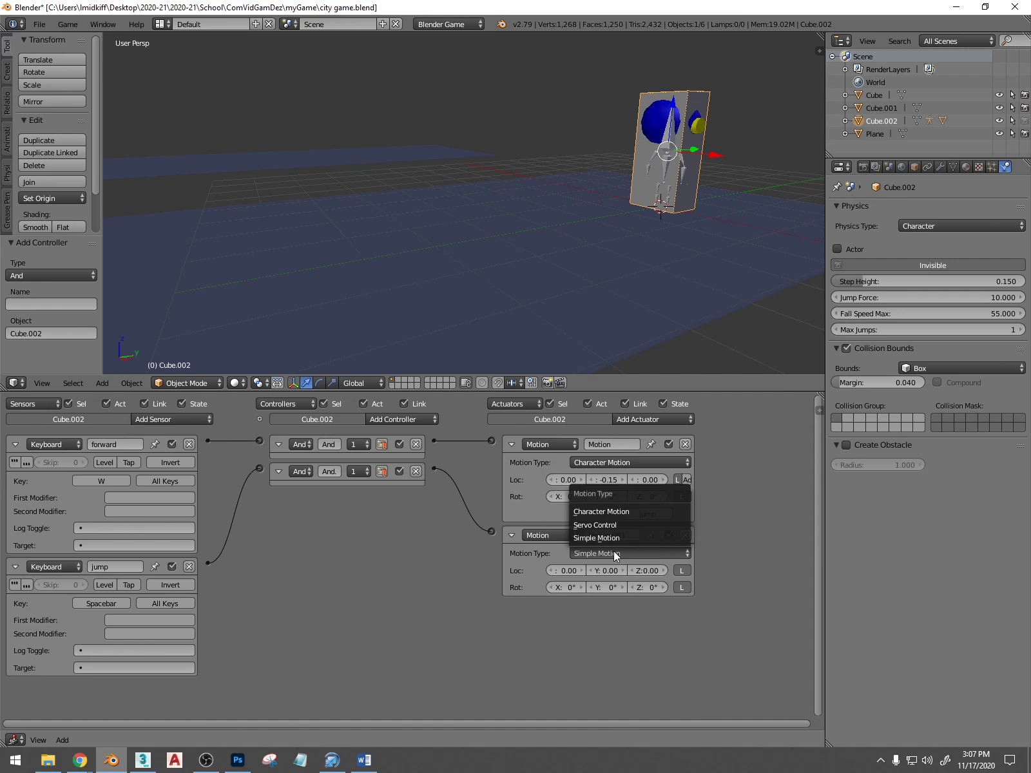
click(624, 514)
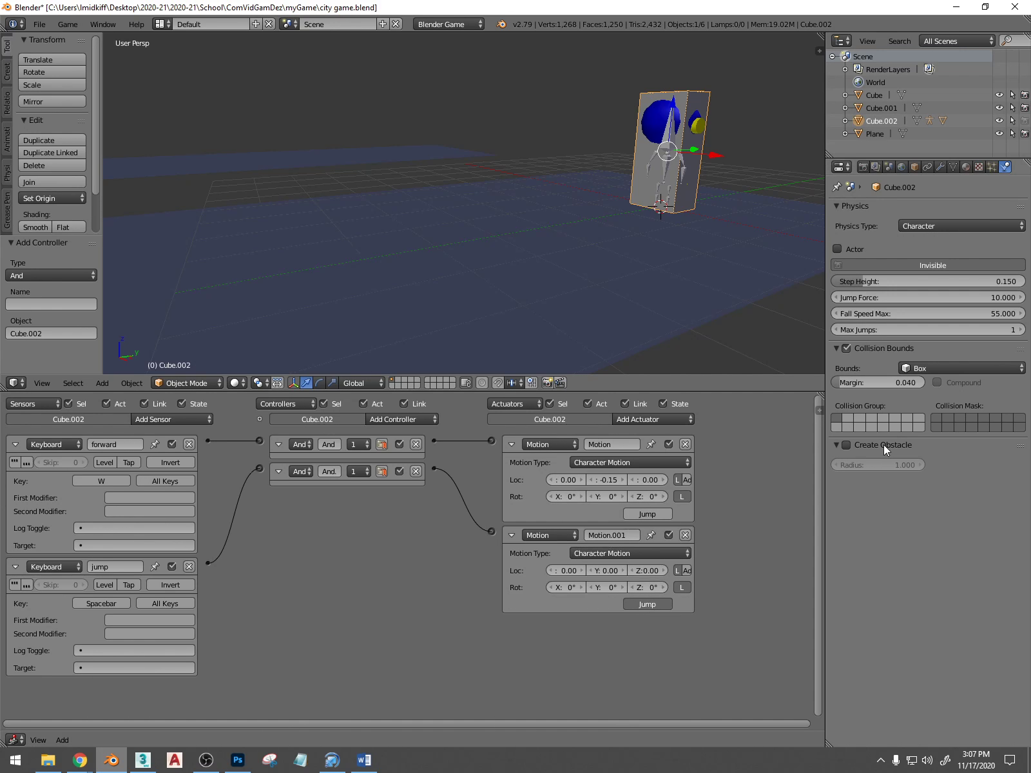
Run the game, walk the character with W and make it jump with the Spacebar, and exit the game
middle_drag(575, 156, 670, 218)
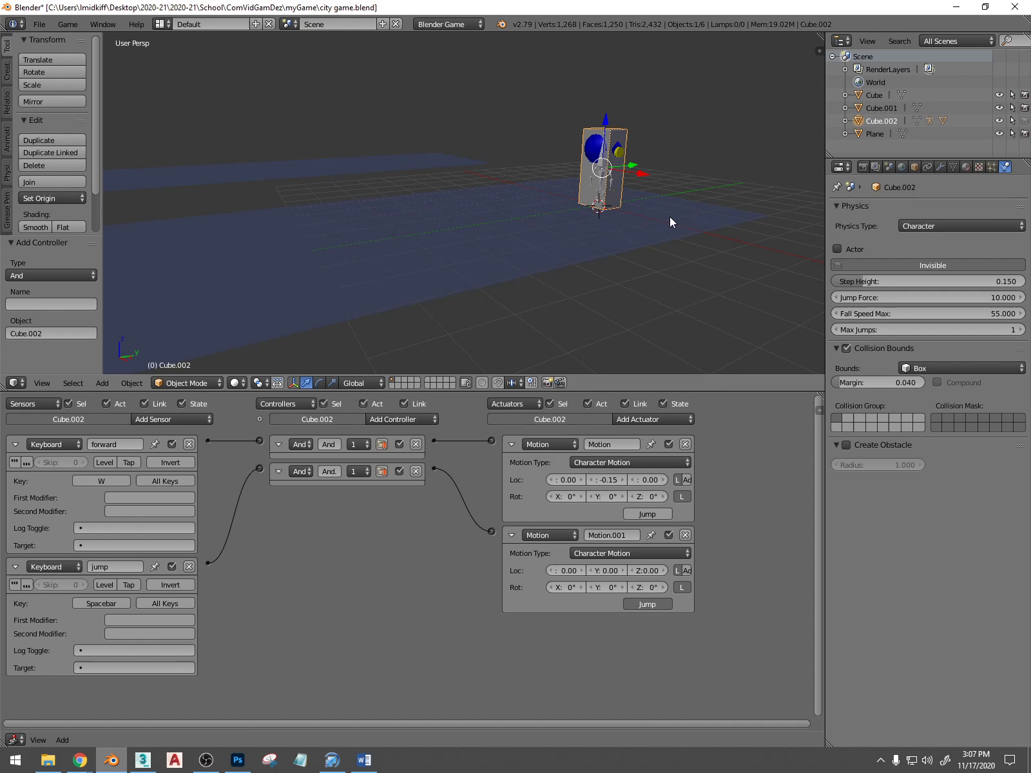
key(p)
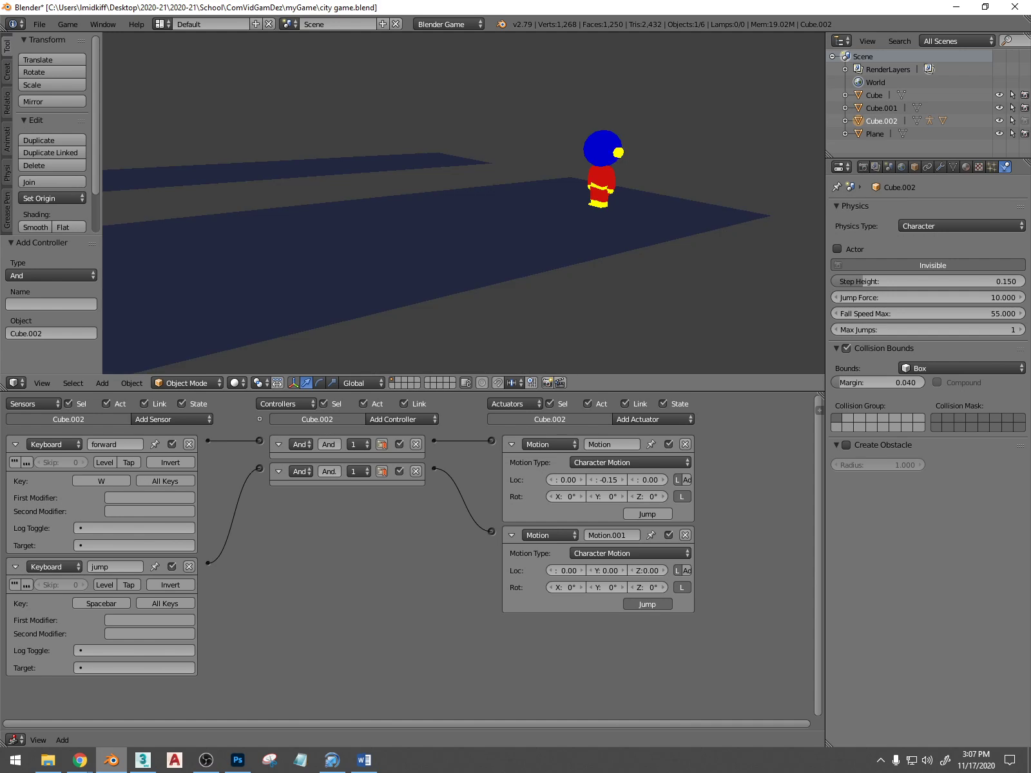
key(w)
key(space)
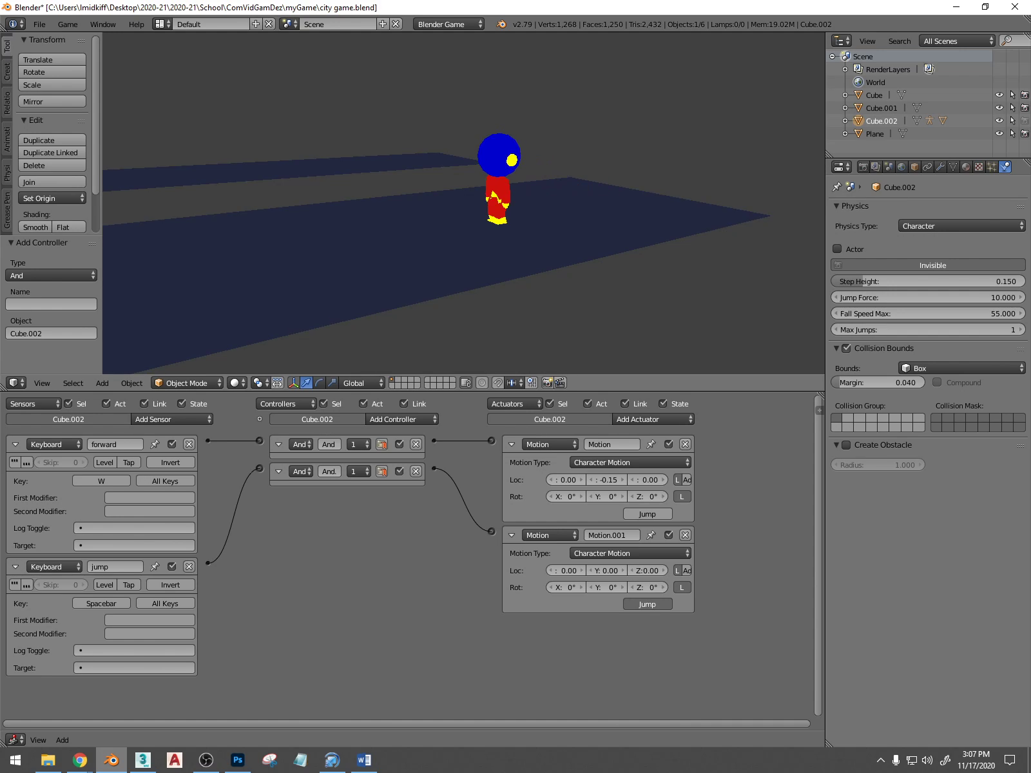
key(Escape)
Run the game two more times, from a close view and a wider view, to check the character's movement
scroll(665, 216, up, 4)
scroll(664, 216, down, 3)
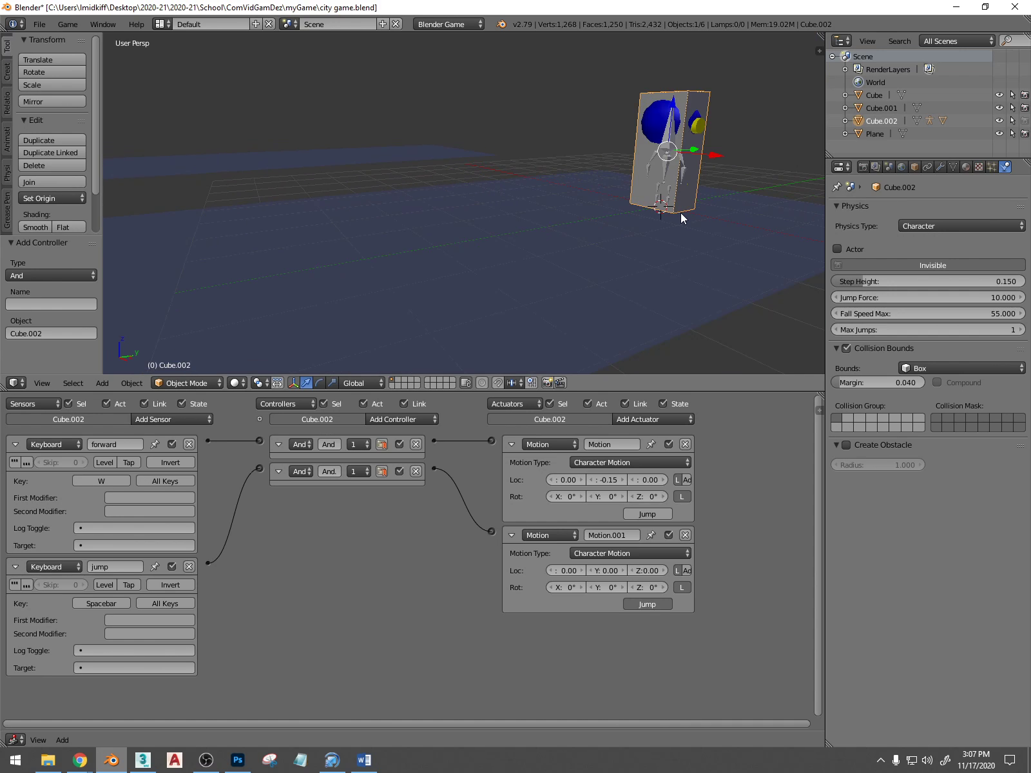
shift+middle_drag(680, 213, 574, 245)
scroll(500, 187, up, 2)
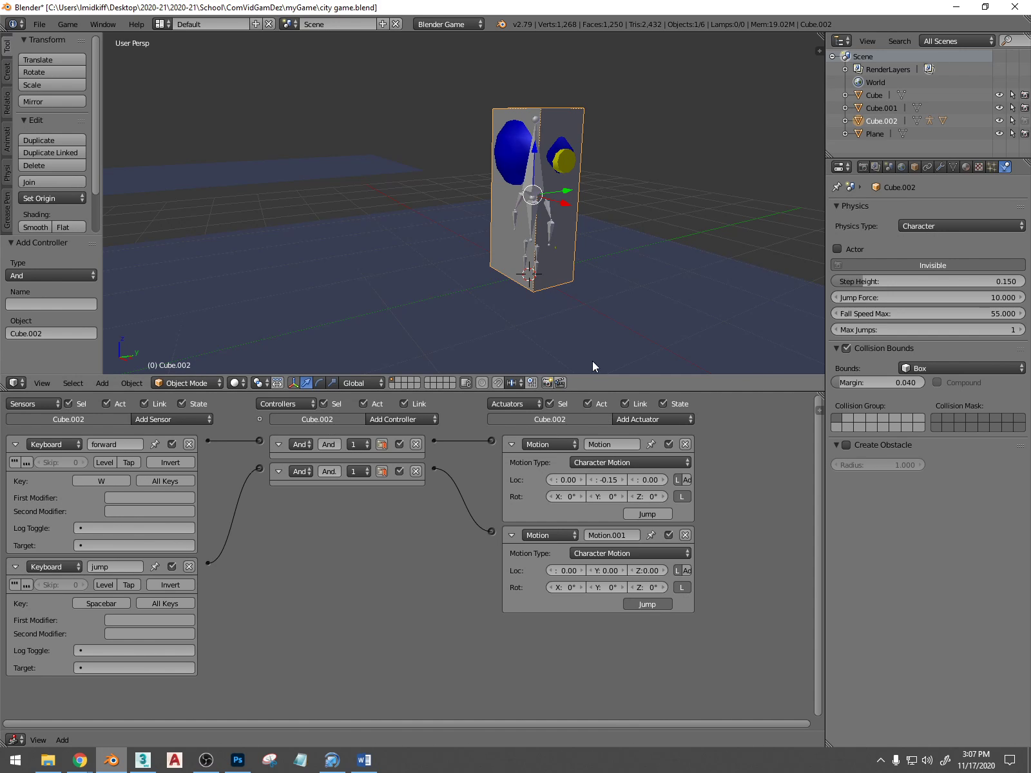
key(p)
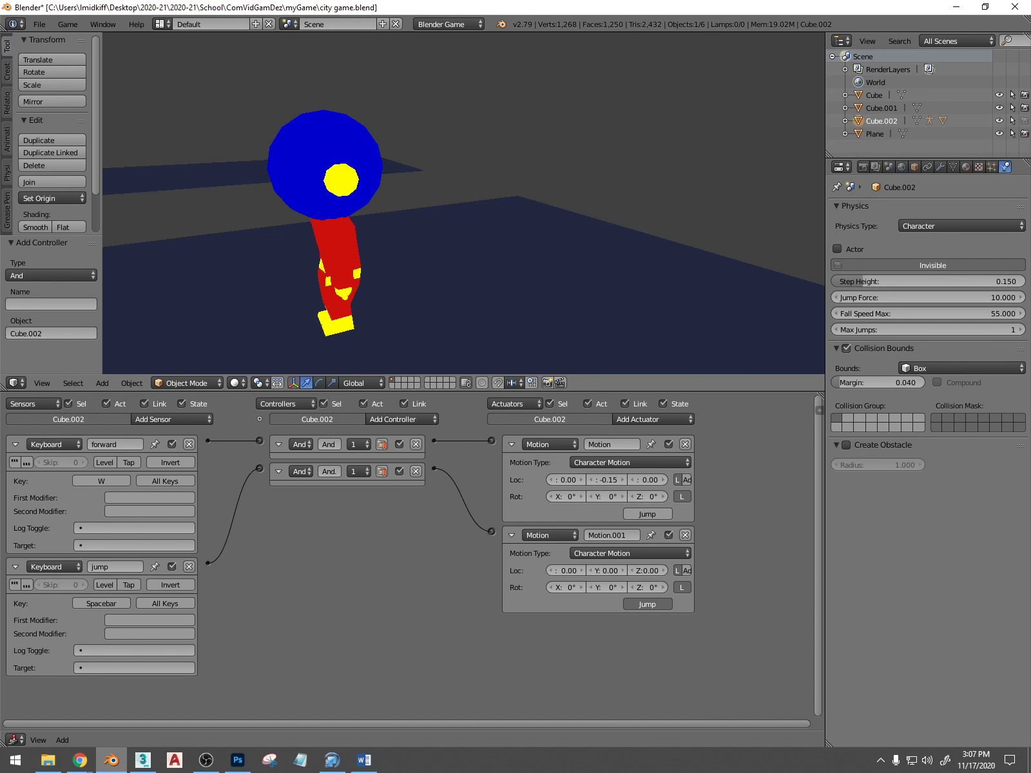
key(Escape)
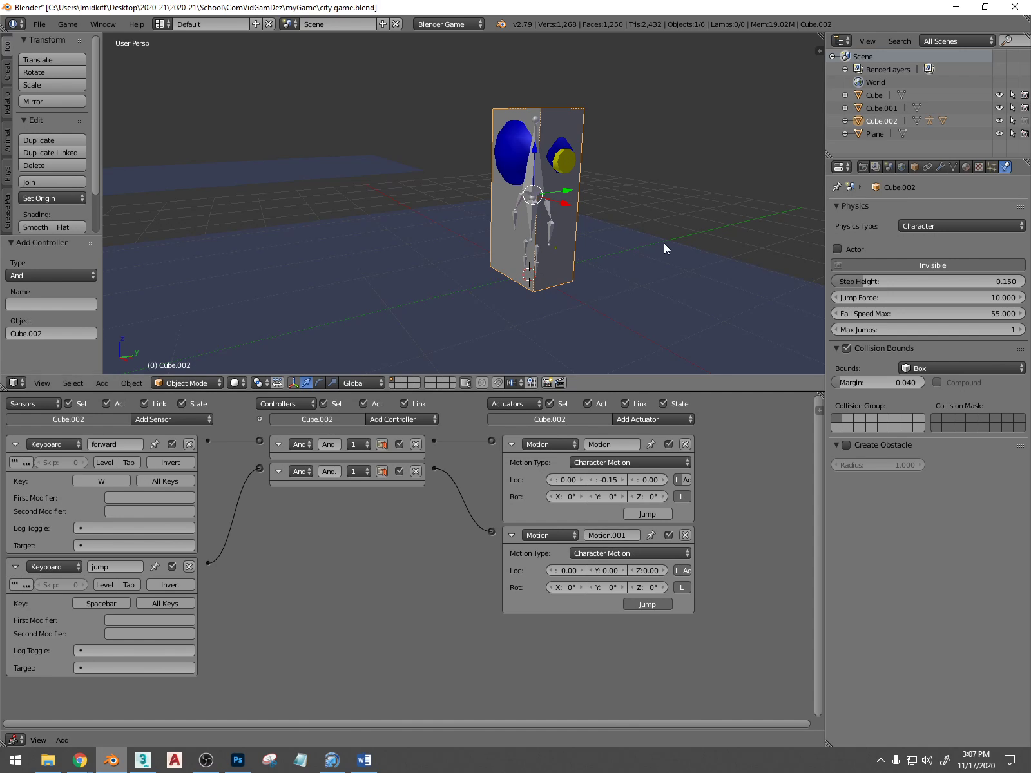
scroll(664, 243, down, 5)
key(p)
key(w)
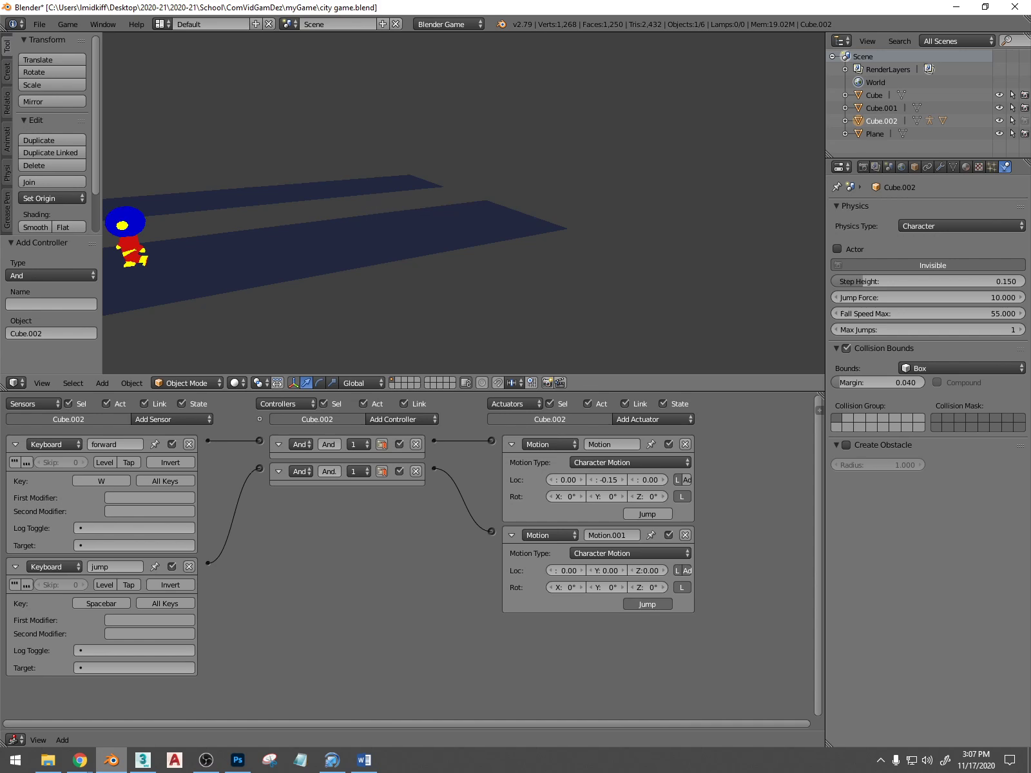
key(Escape)
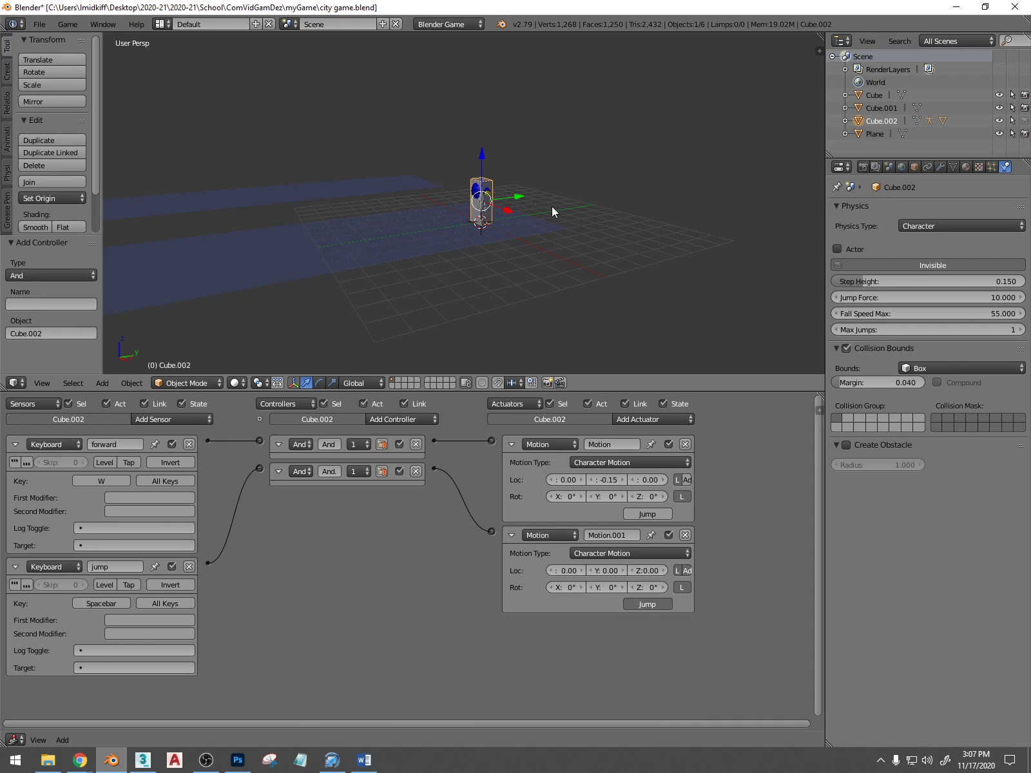
scroll(553, 207, down, 1)
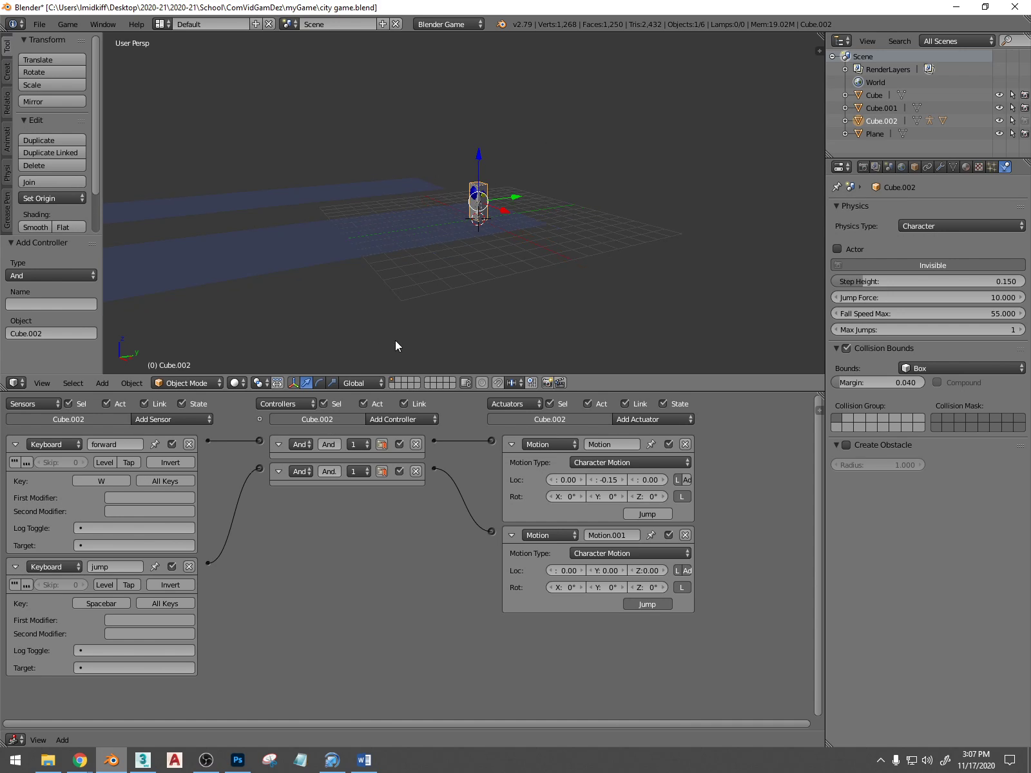
Collapse the forward and jump keyboard sensors and both Motion actuators of Cube.002
click(15, 565)
click(16, 444)
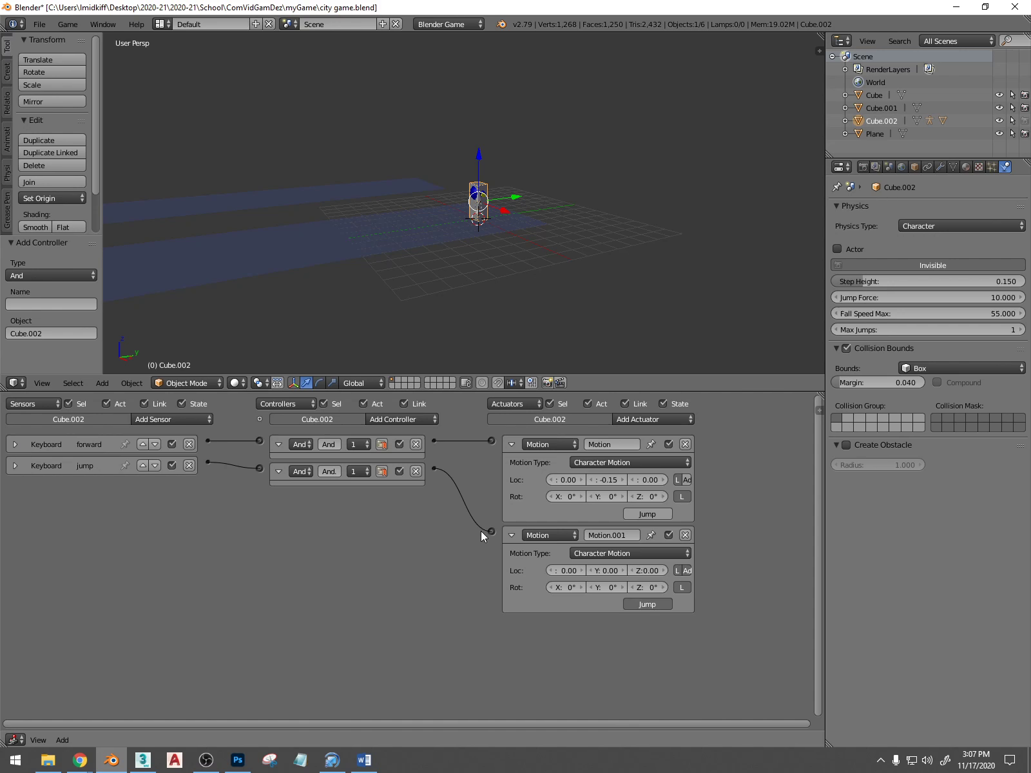
click(511, 535)
click(510, 444)
Select the character's armature, put it in Pose Mode and replace the Logic Editor with the Dope Sheet
scroll(479, 226, up, 2)
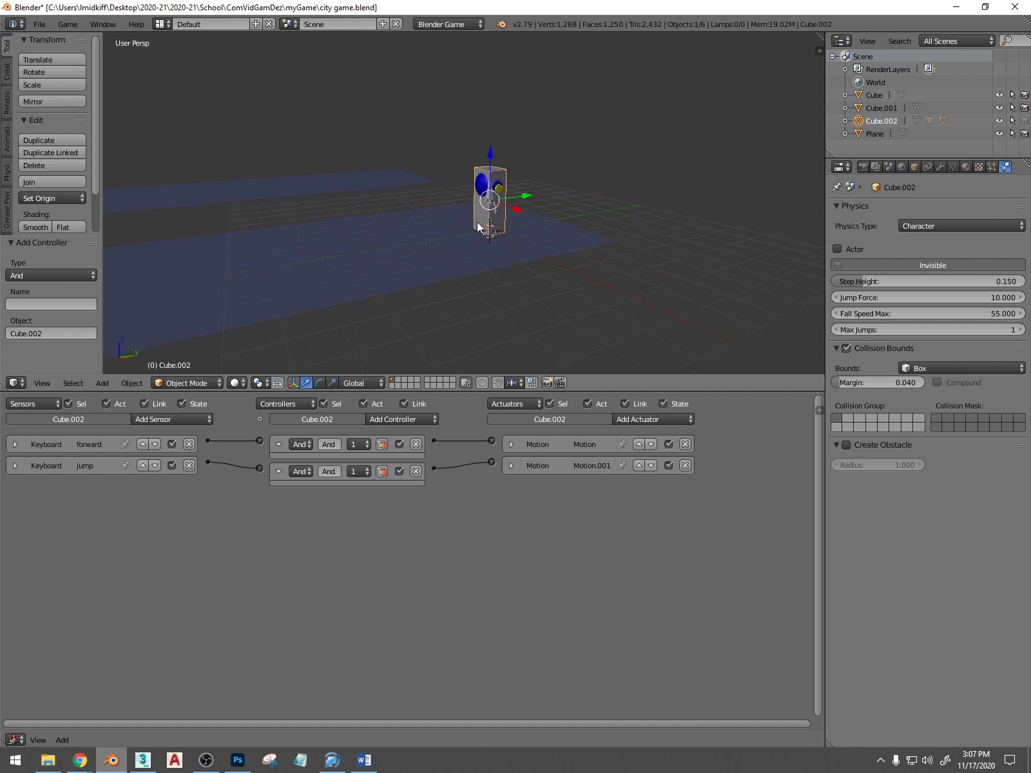
scroll(478, 224, up, 2)
right_click(514, 185)
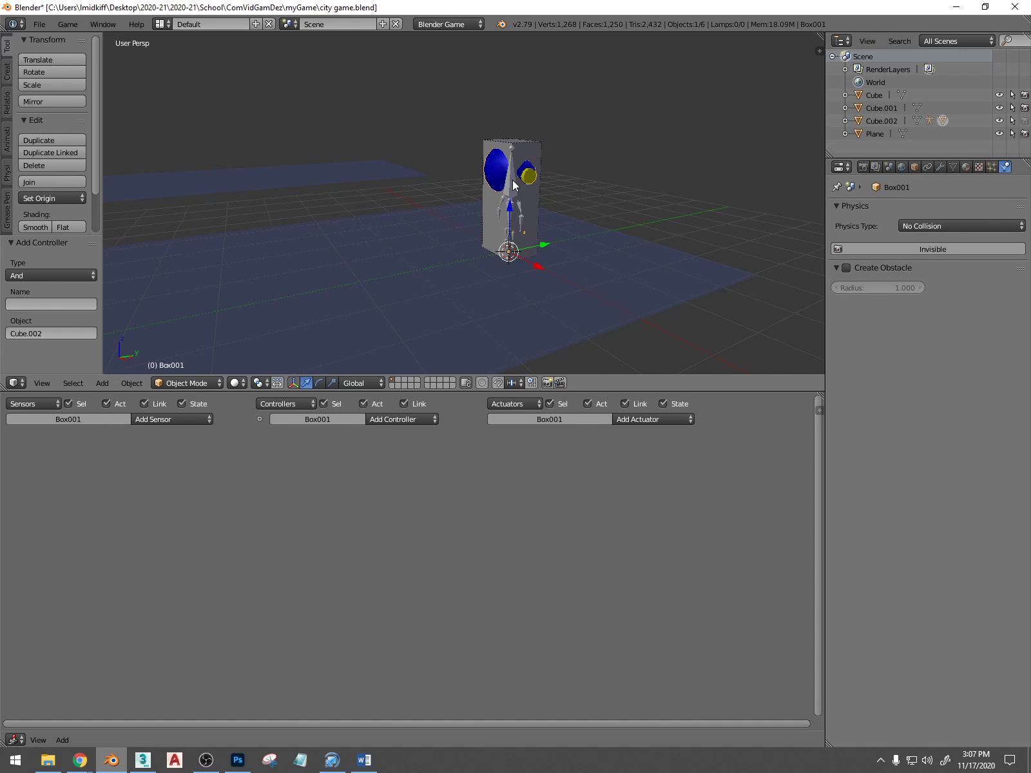
right_click(514, 186)
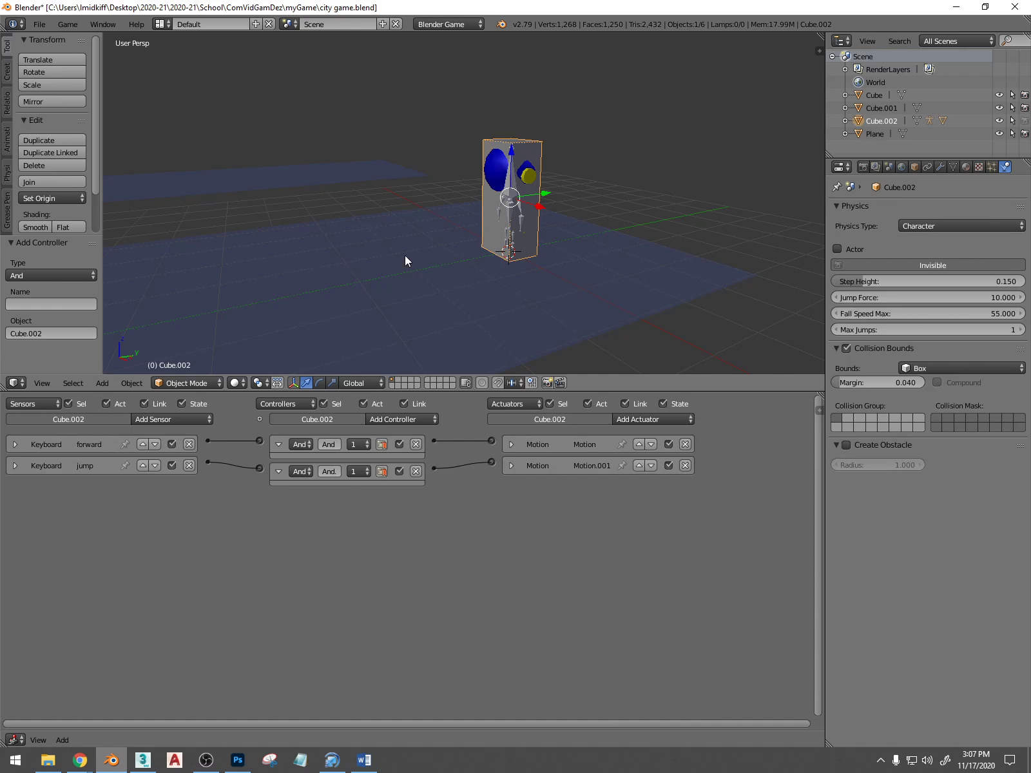
middle_drag(515, 228, 261, 332)
click(177, 384)
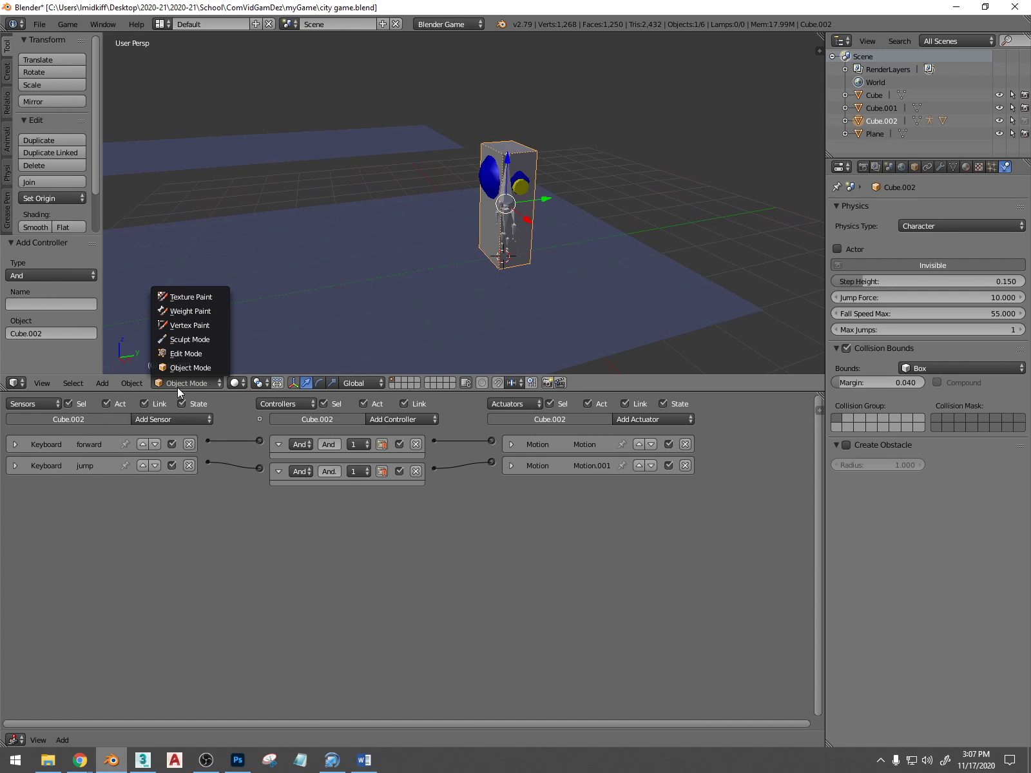
click(193, 367)
scroll(569, 180, up, 5)
right_click(606, 174)
right_click(595, 176)
right_click(595, 175)
click(194, 383)
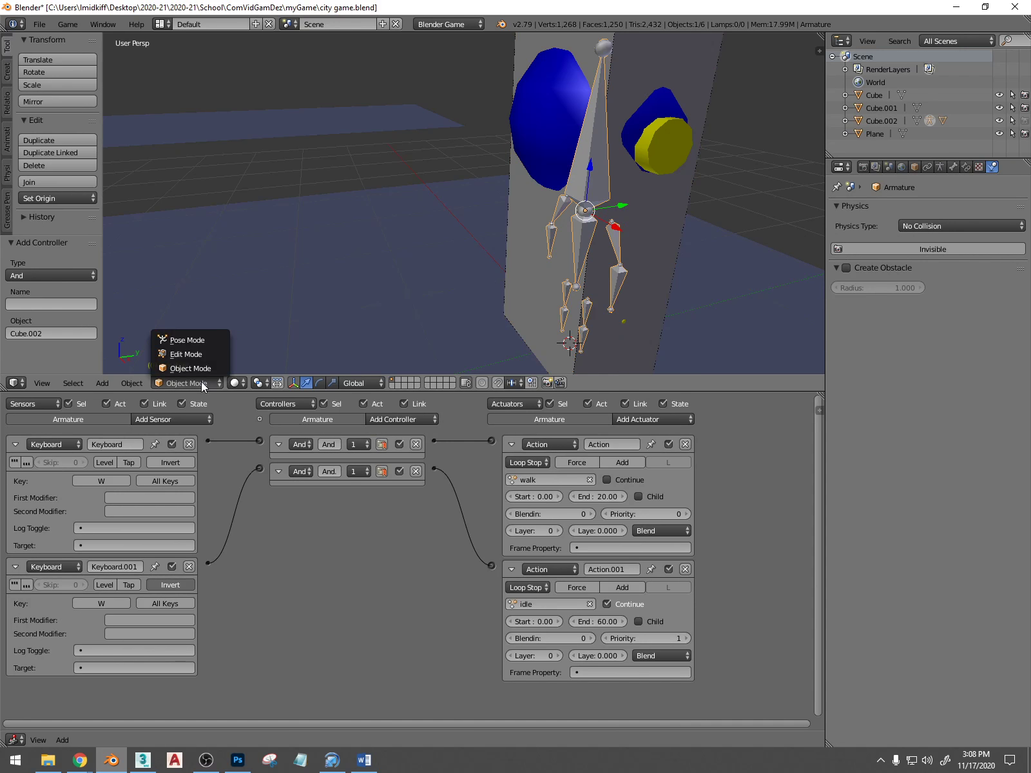
click(194, 336)
click(15, 740)
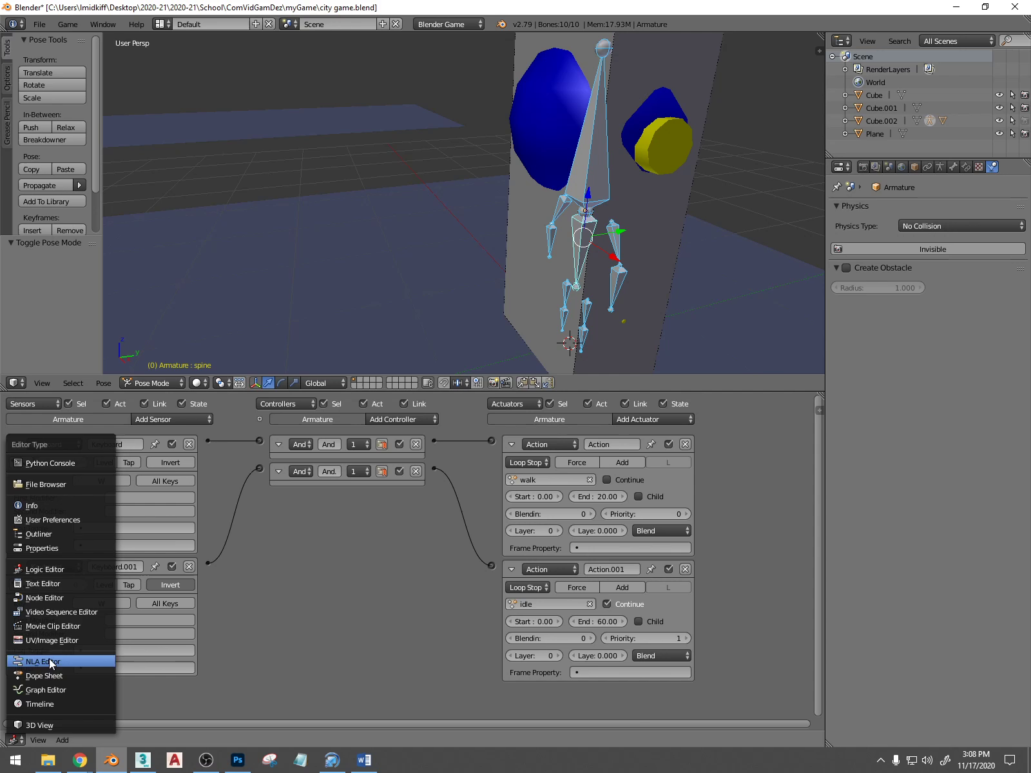
click(58, 676)
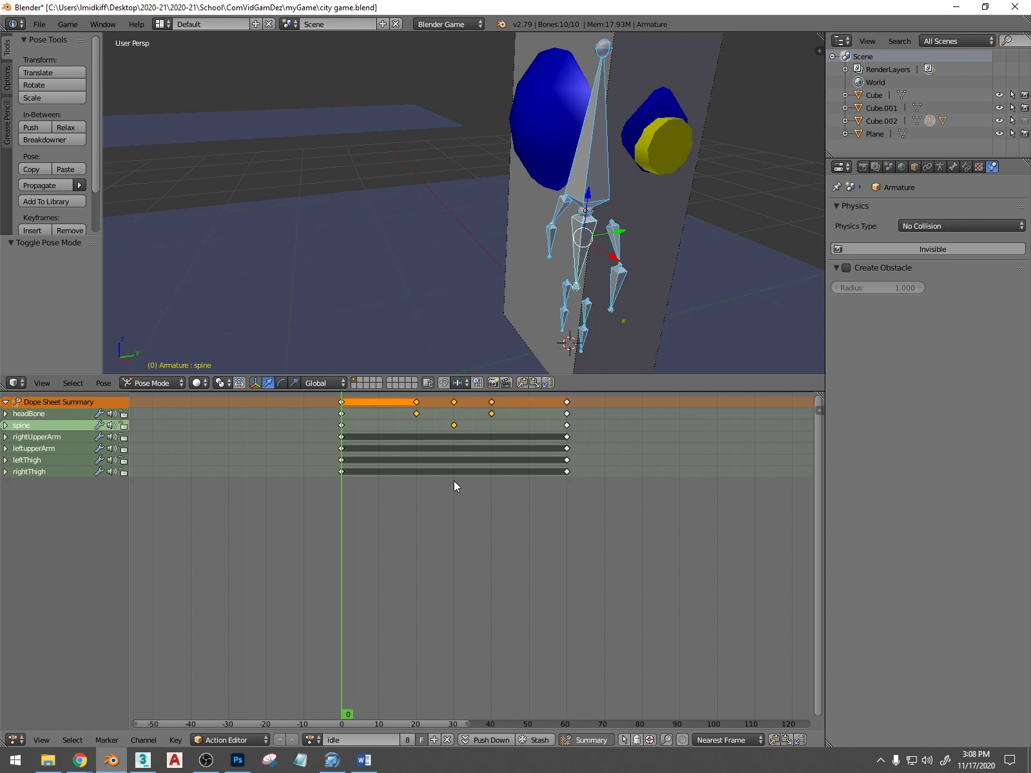
Try clearing the spine bone's rotation at frame 30 of the idle action
drag(419, 525, 458, 534)
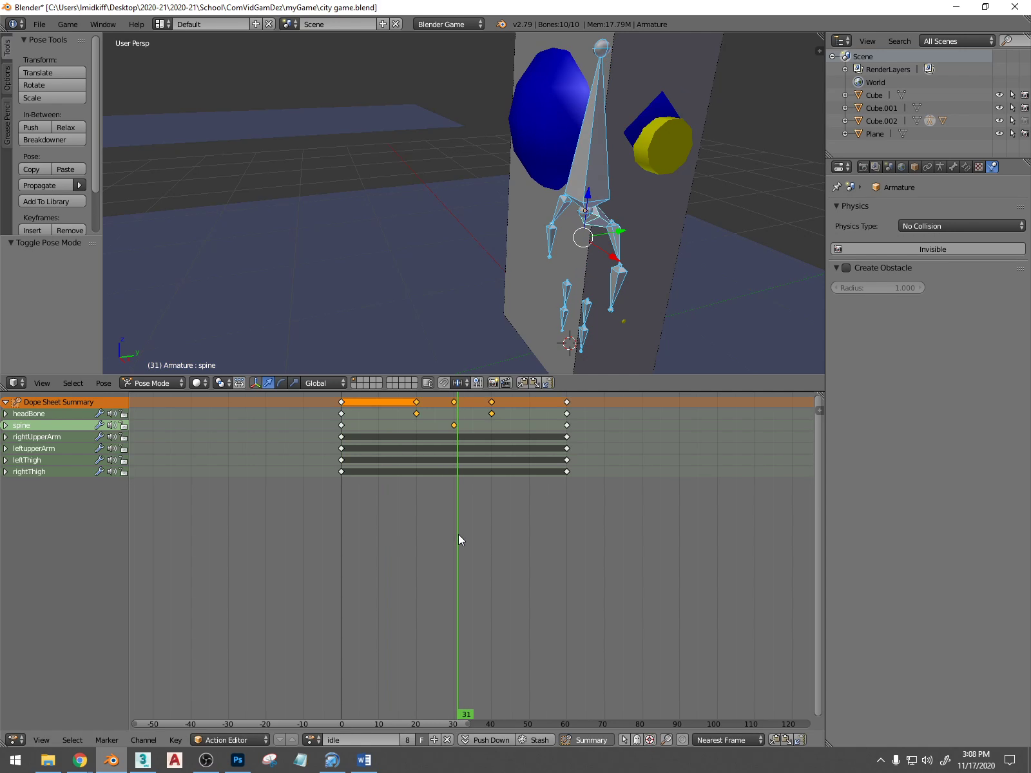
right_click(454, 425)
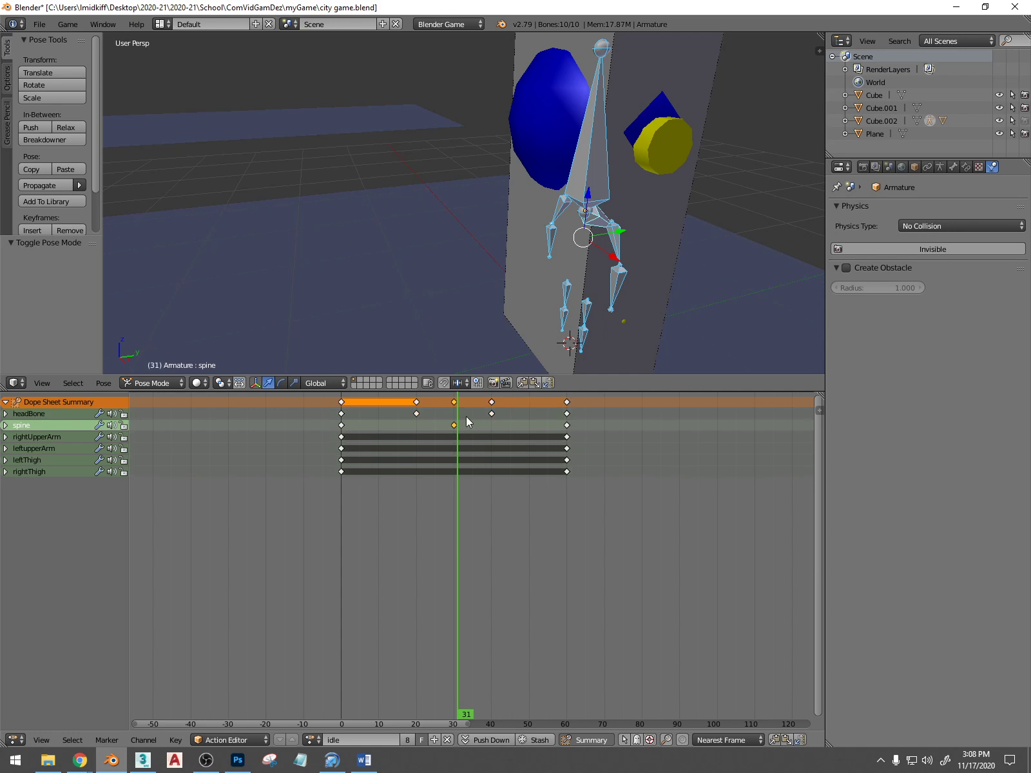
right_click(592, 190)
right_click(600, 214)
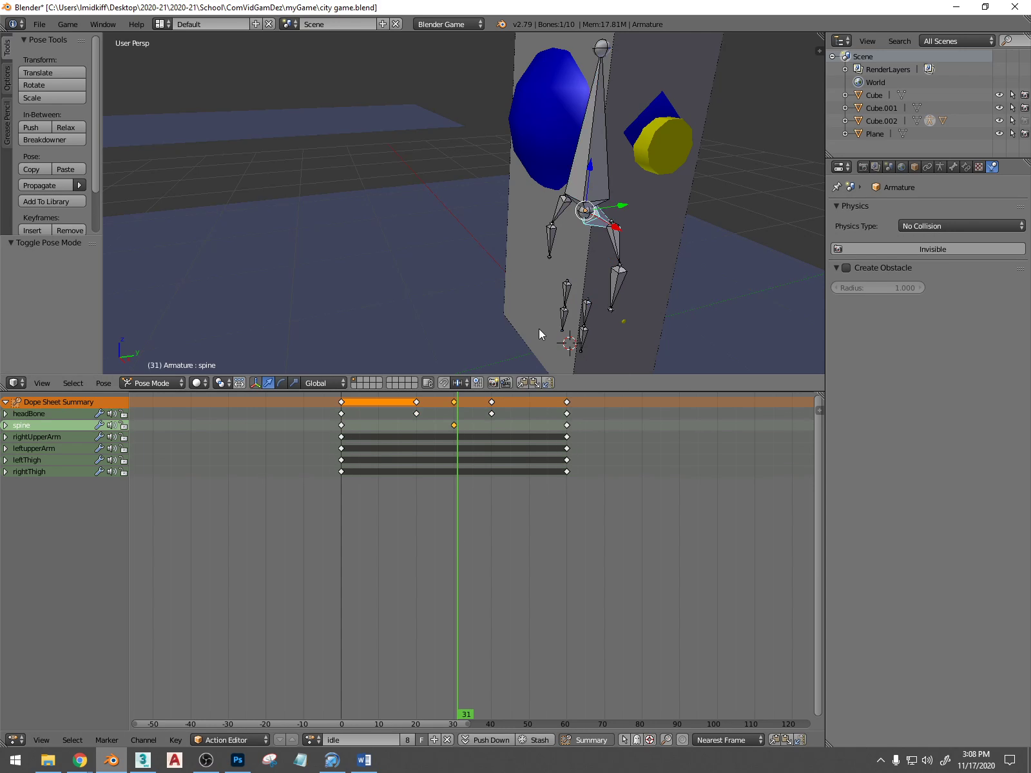
click(454, 454)
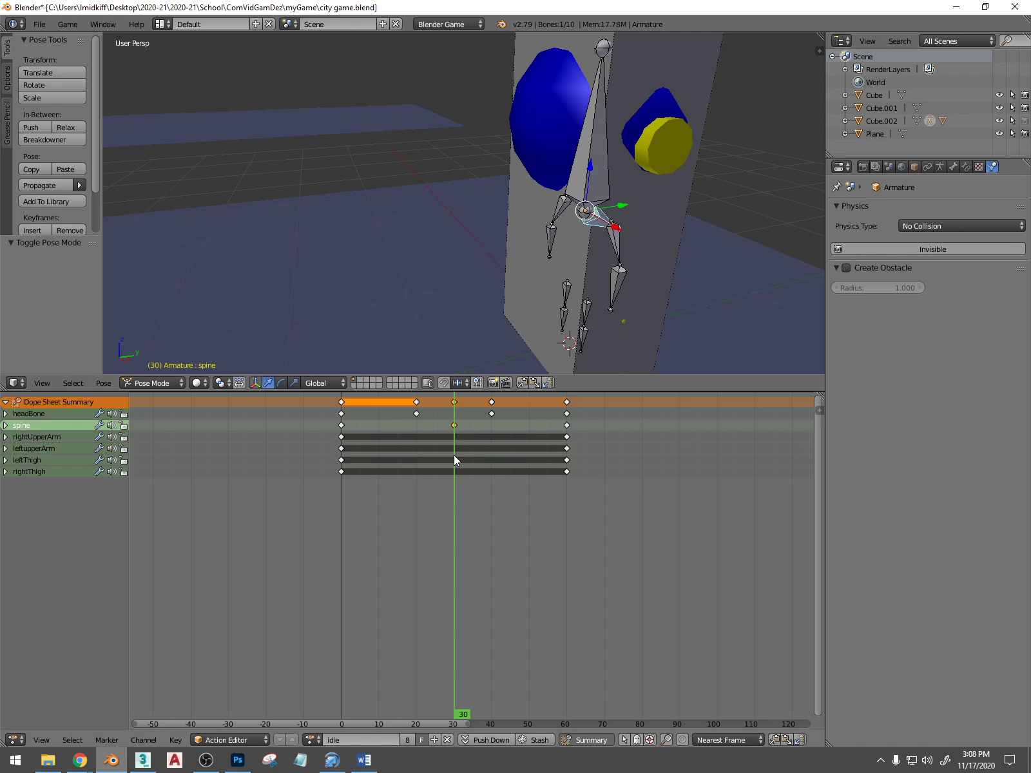
key(alt+r)
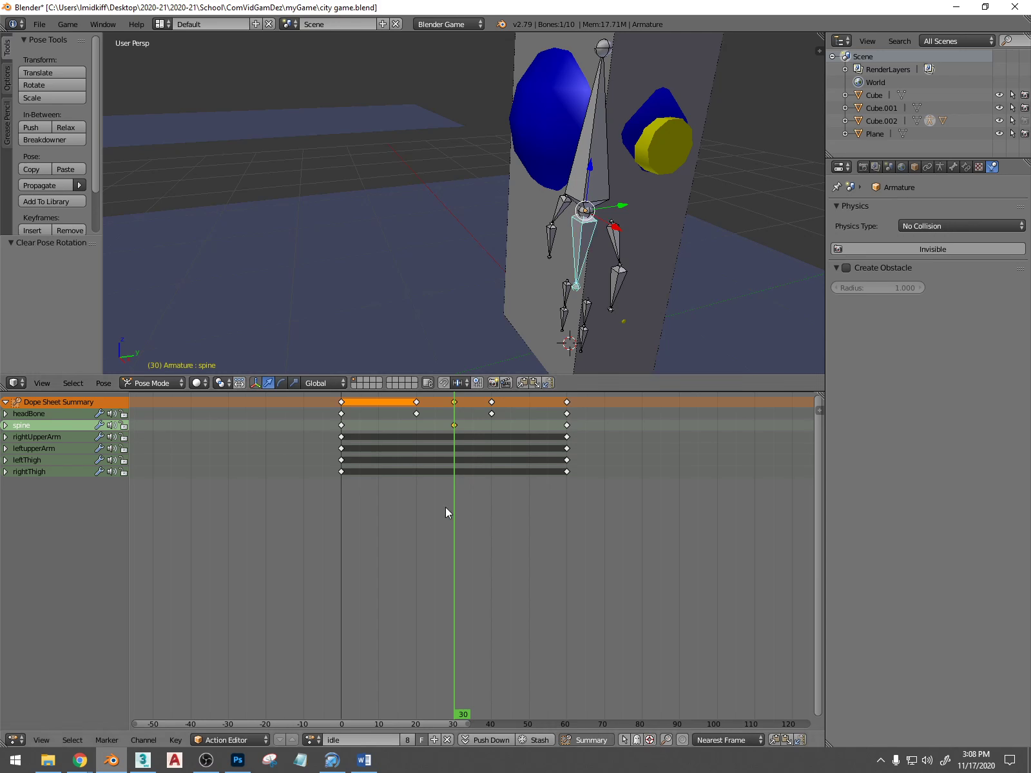
Scrub the idle action between frames 20 and 40 to examine the headBone keyframe poses
drag(446, 508, 415, 509)
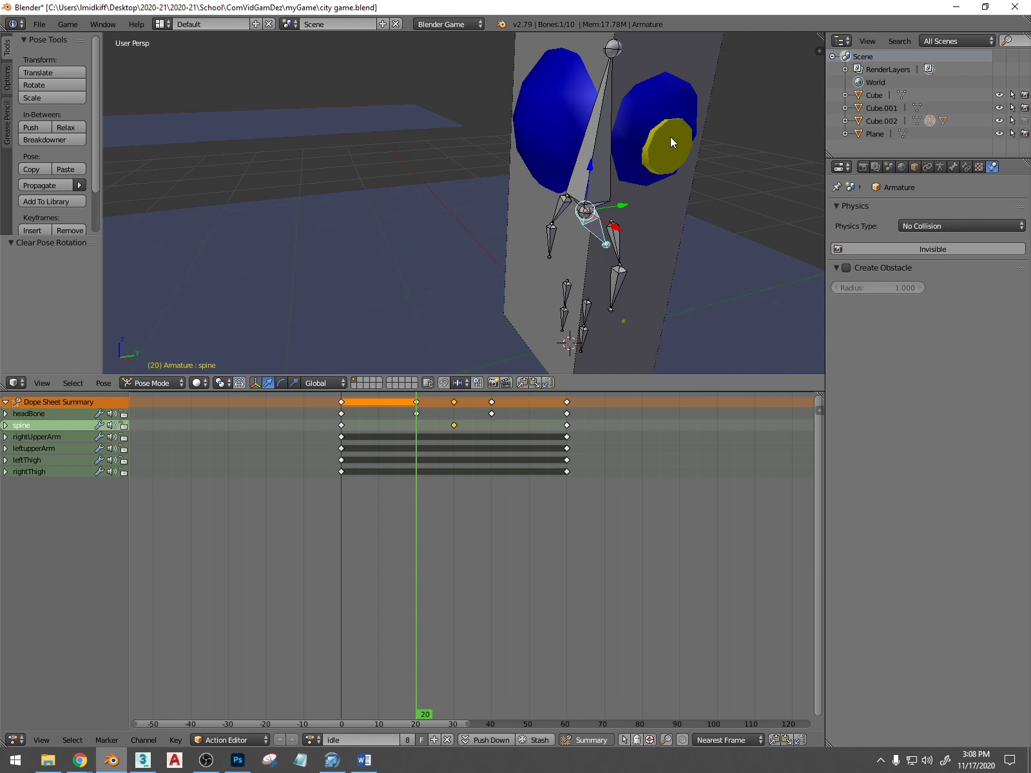
drag(484, 415, 493, 456)
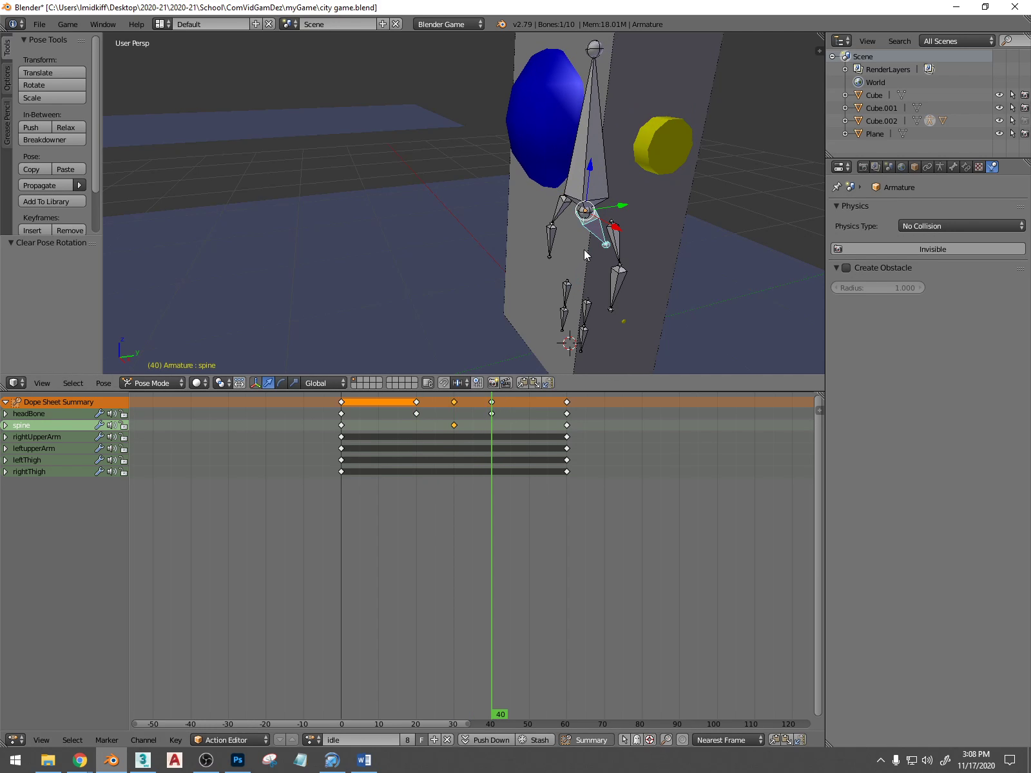
drag(489, 470, 418, 484)
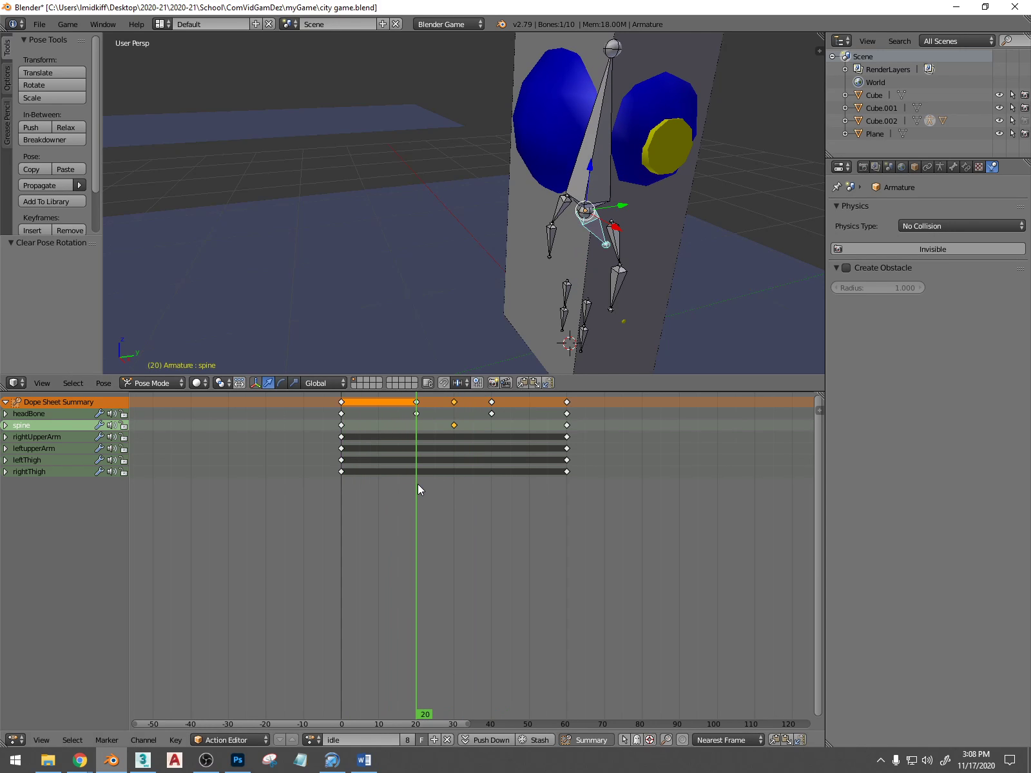
Turn on automatic keyframe insertion in the Timeline, and return that area to the Dope Sheet
click(15, 739)
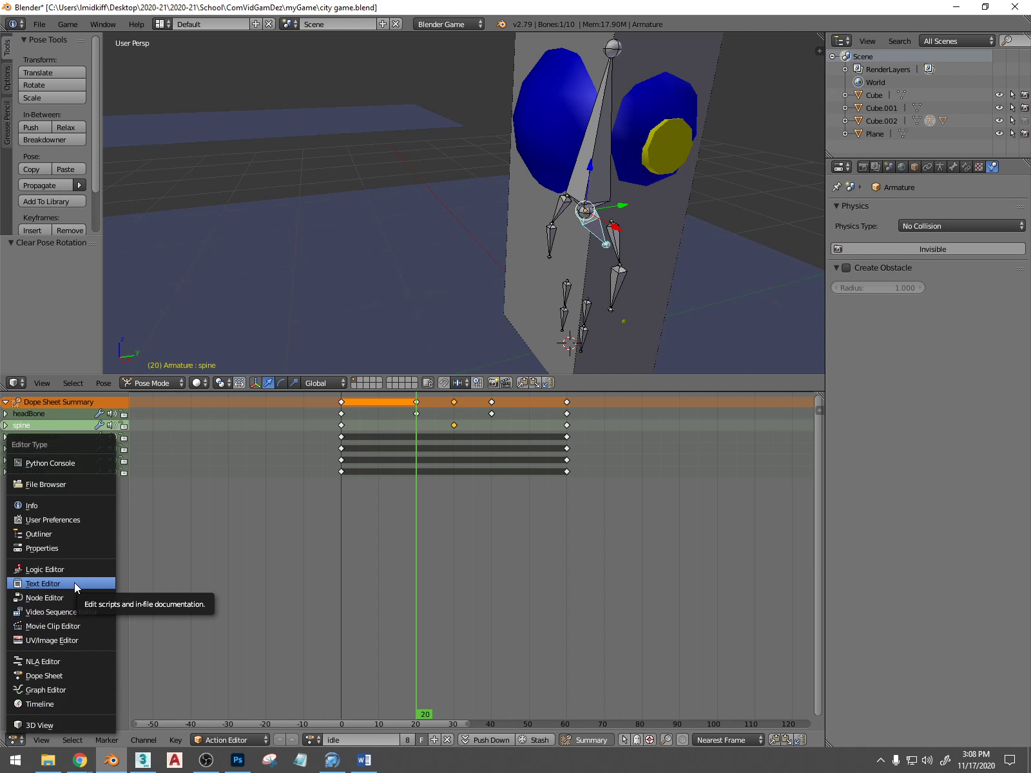
click(96, 705)
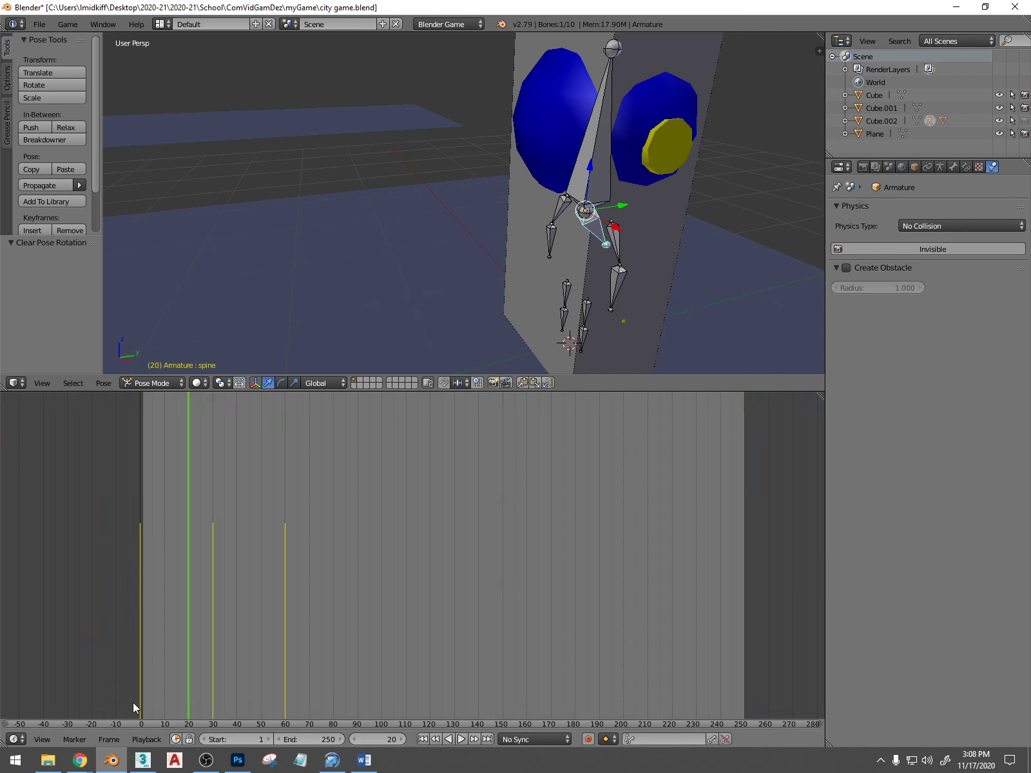
click(589, 739)
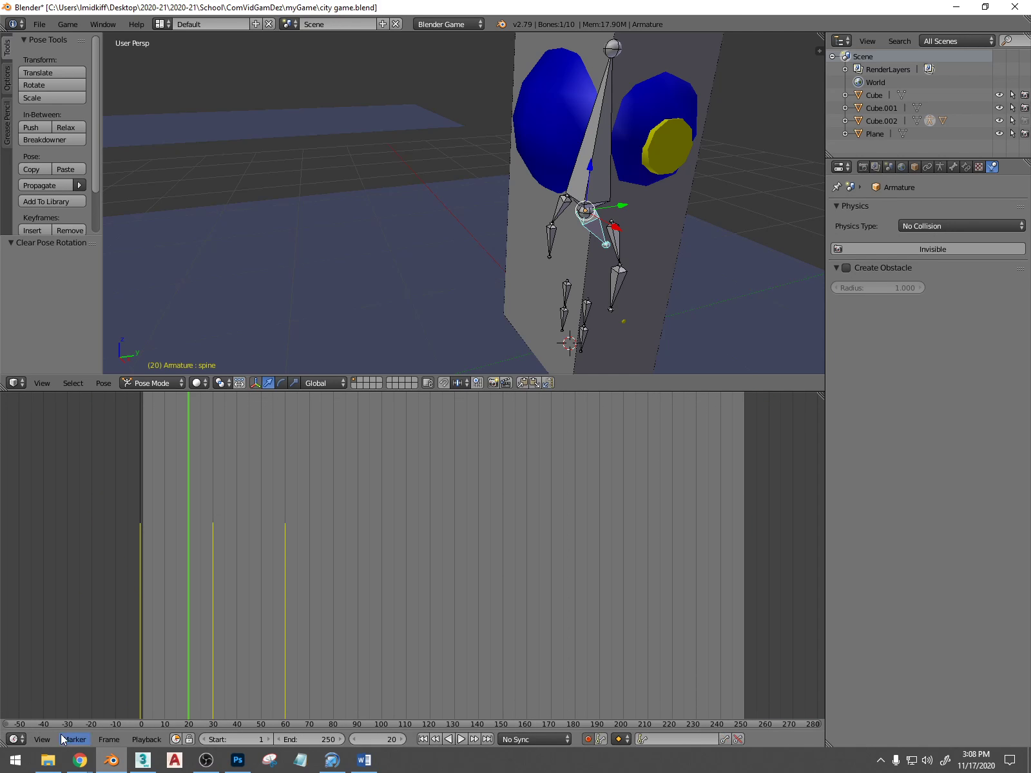
click(14, 739)
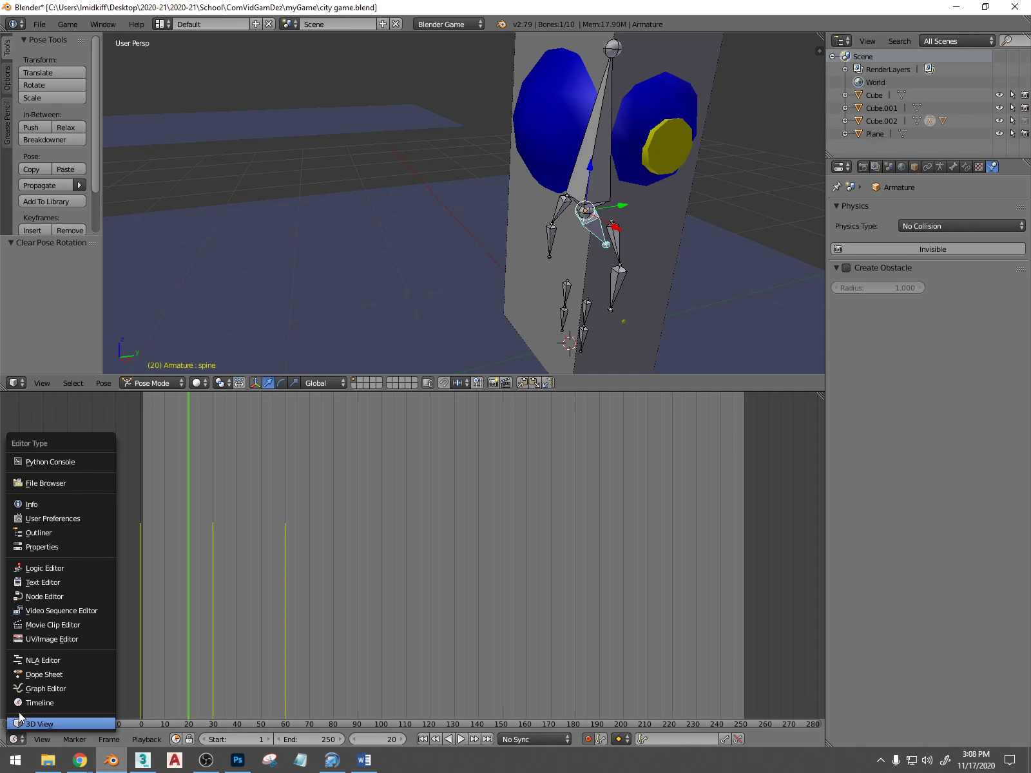
click(60, 672)
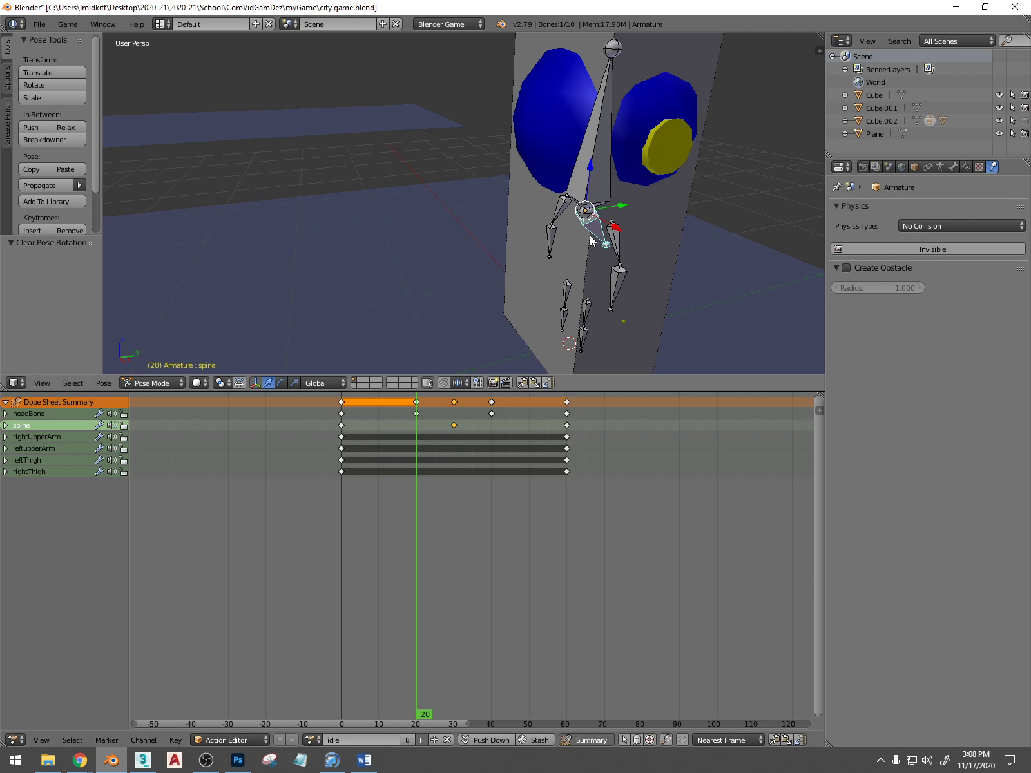
Clear the spine bone's rotation at frames 20 and 30 of the idle action
key(alt+r)
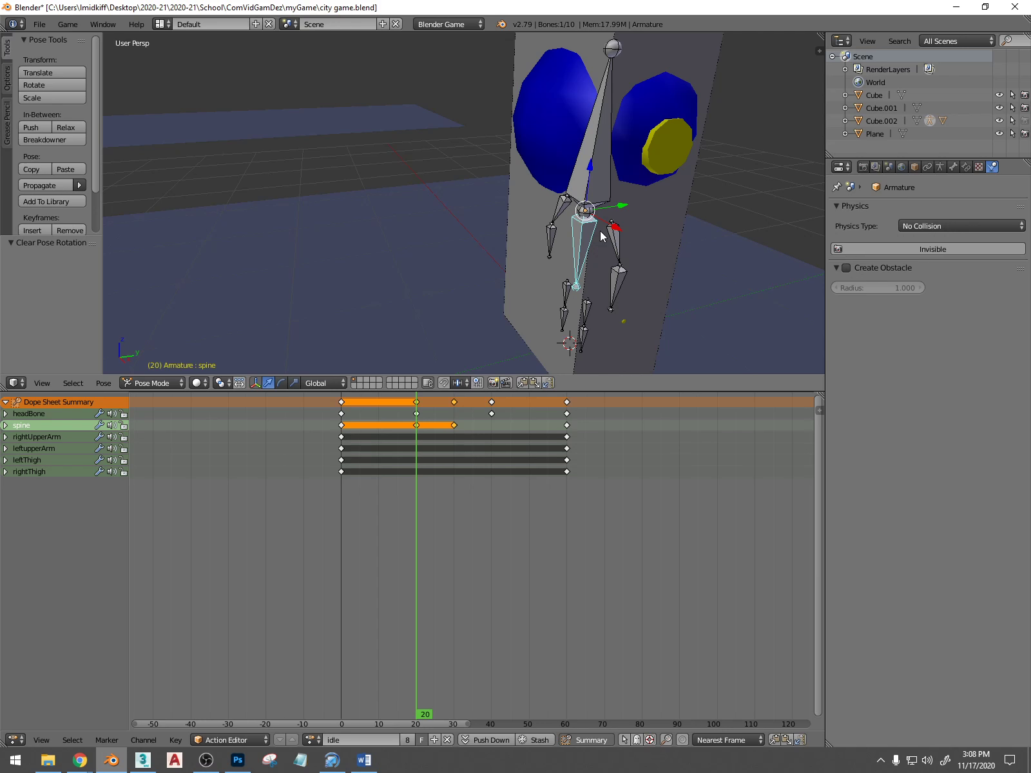
drag(430, 488, 454, 506)
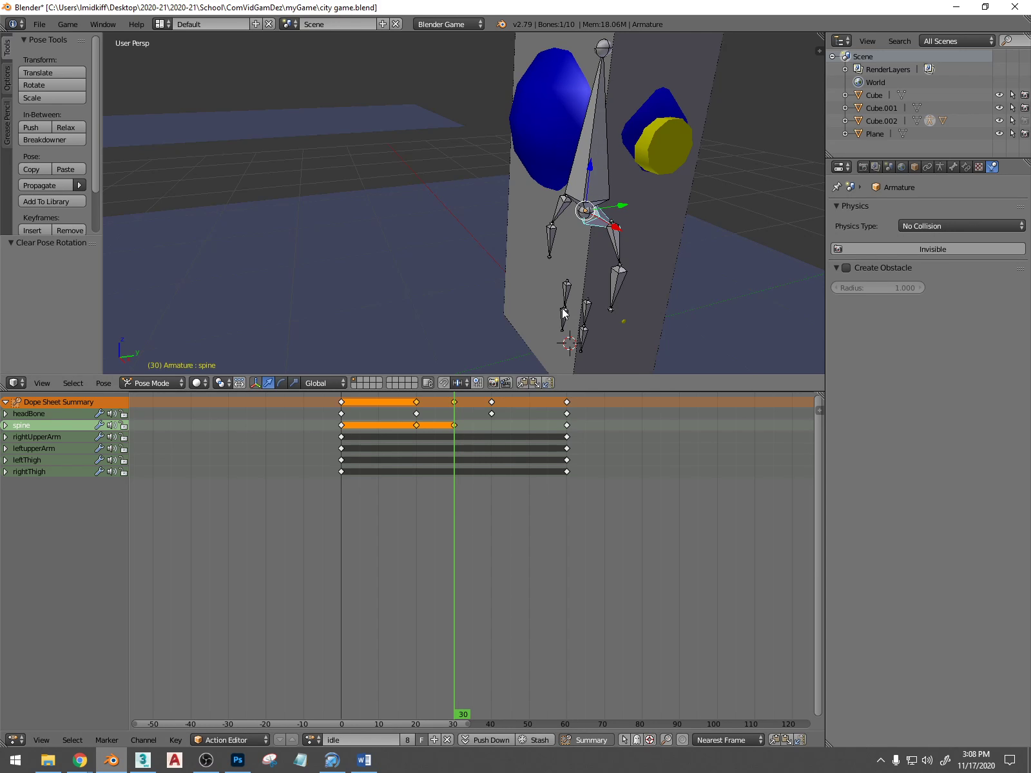
key(alt+r)
drag(380, 506, 455, 482)
Rotate the rightUpperArm bone about 8.21° around the global X axis at frame 30 of the idle action
right_click(616, 248)
middle_drag(616, 248, 630, 284)
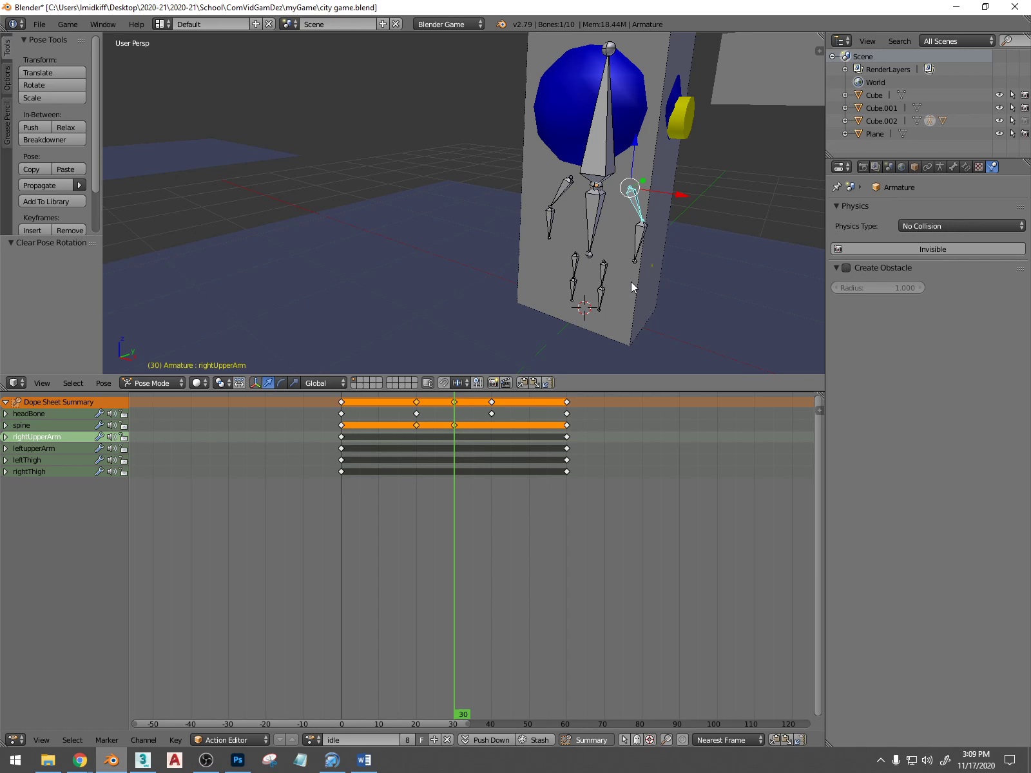
key(r)
key(x)
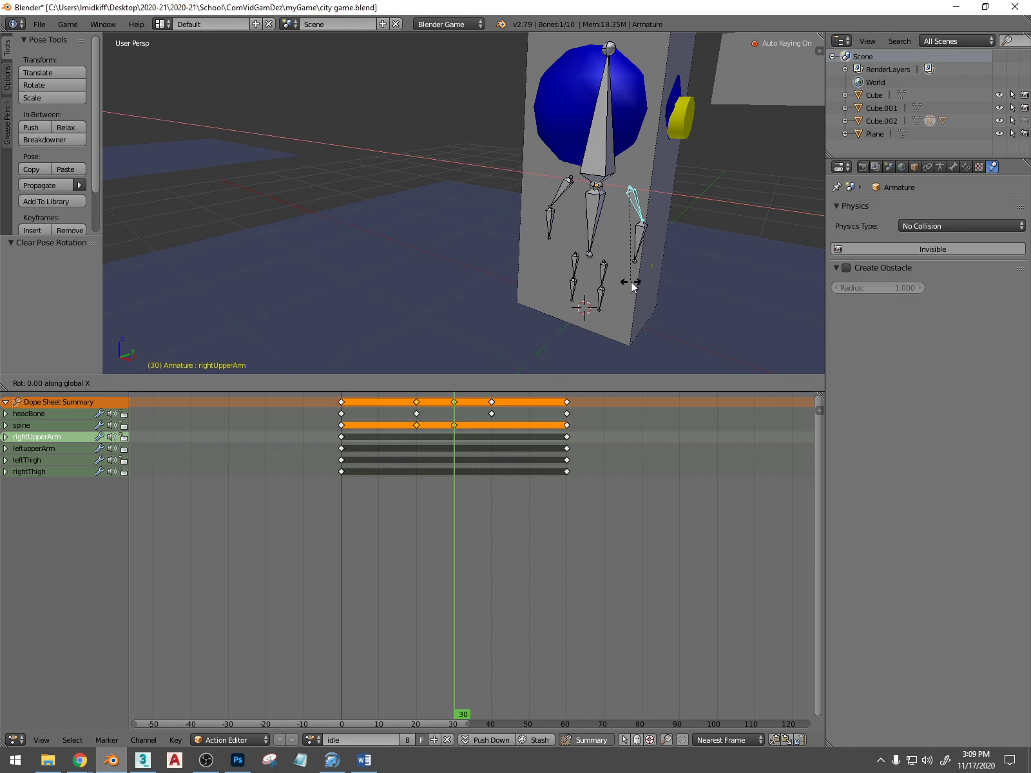
click(643, 277)
middle_drag(636, 277, 550, 282)
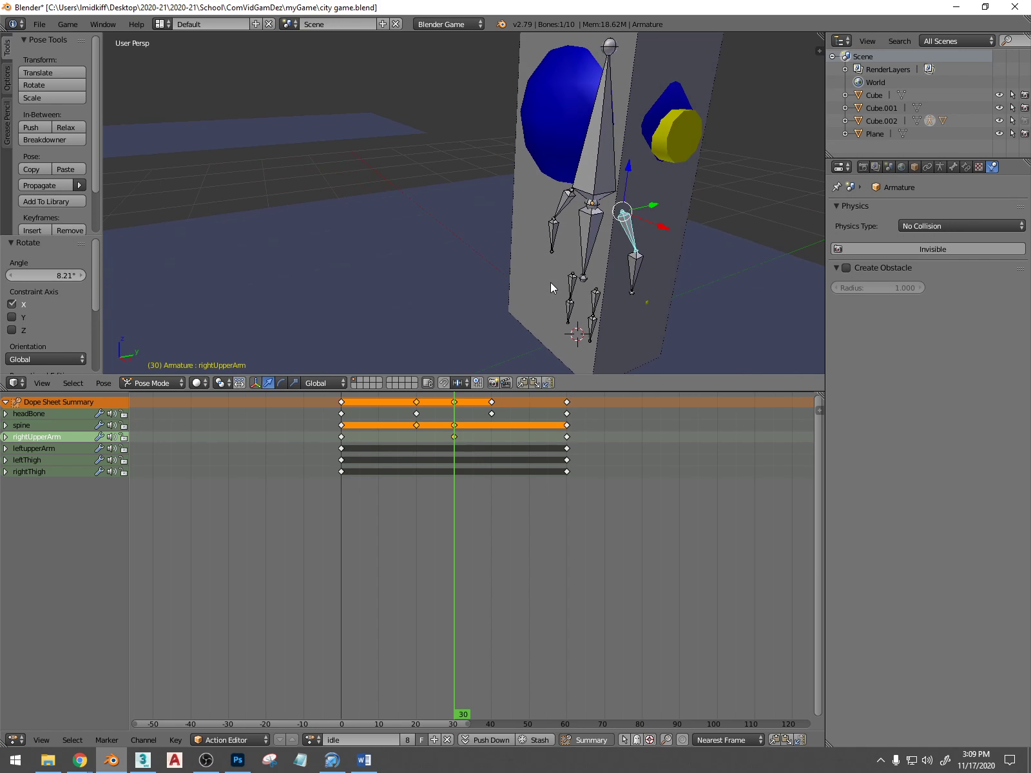
Rotate the leftupperArm bone about -21.1° around the global X axis at frame 30
right_click(565, 210)
key(r)
key(x)
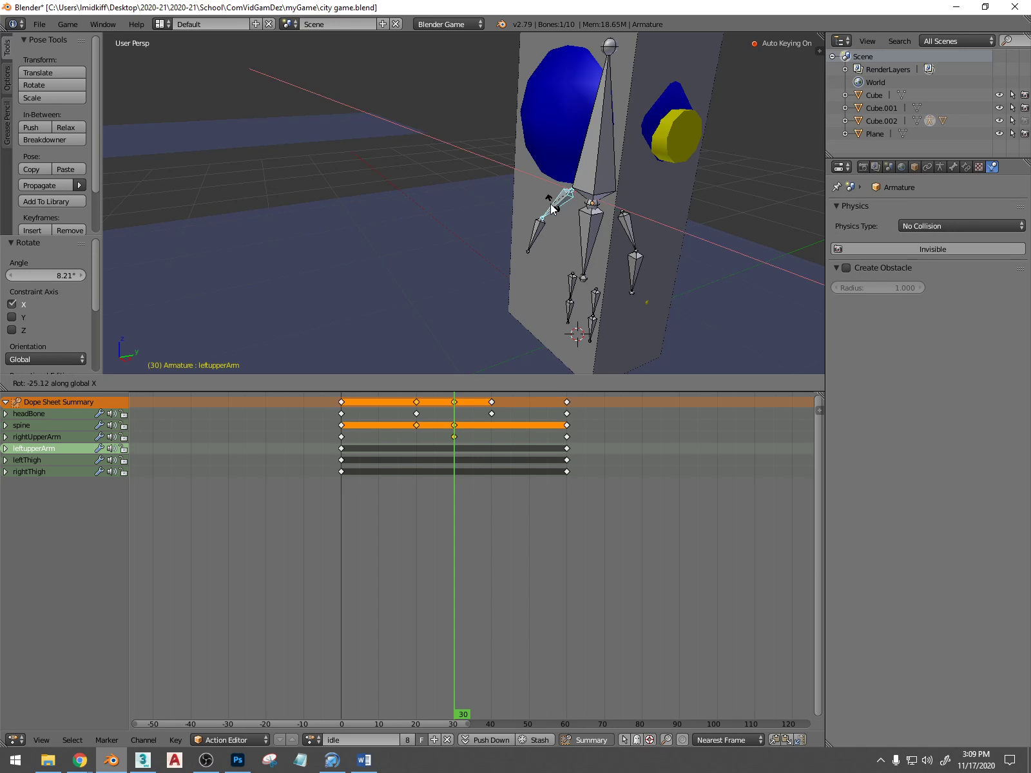
click(555, 207)
Insert a LocRotScale keyframe for all bones at frame 59 of the idle action
drag(466, 485, 563, 510)
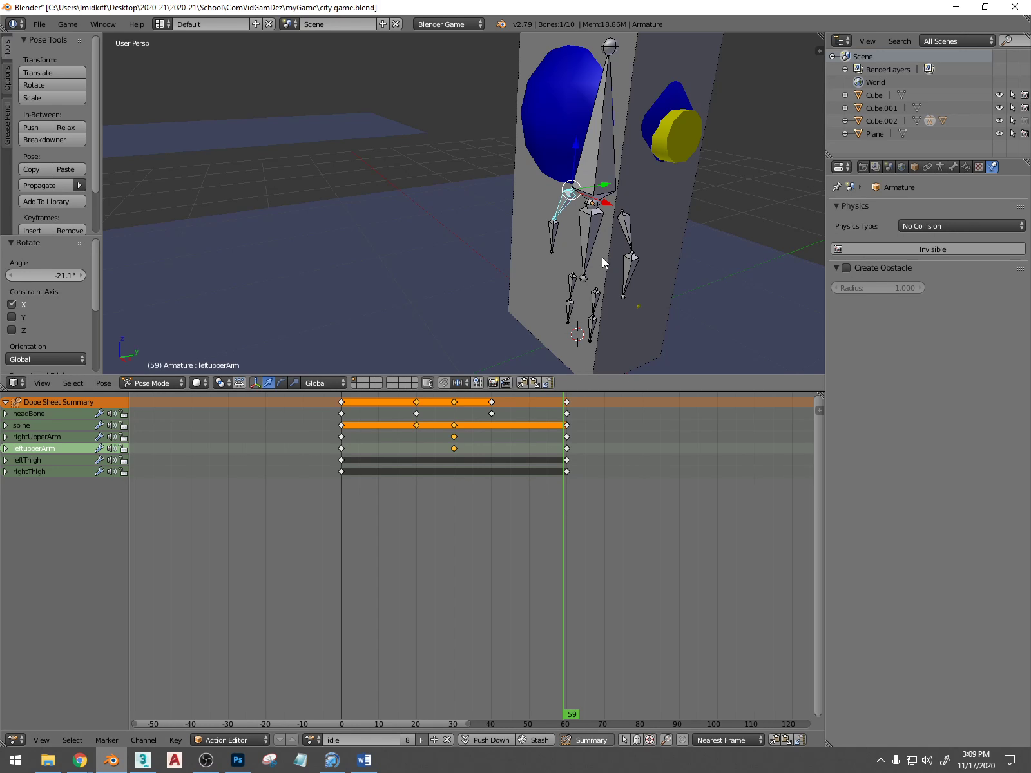
key(a)
key(a)
key(i)
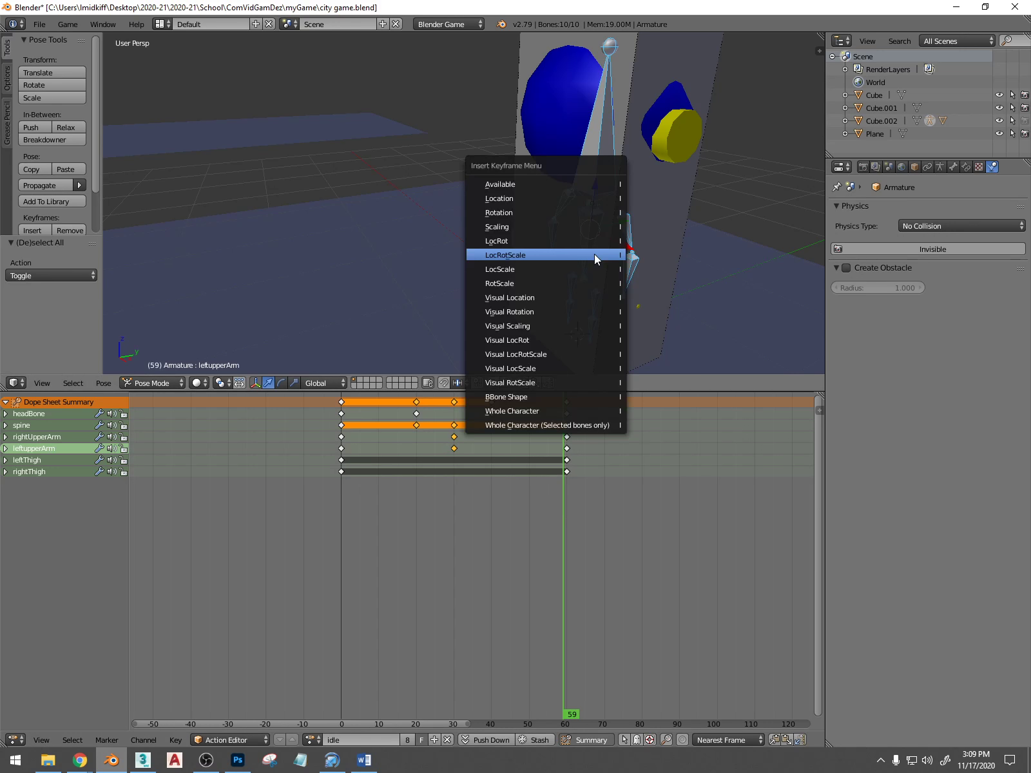
click(594, 254)
Delete all of the idle action's keyframes at frame 60
click(568, 403)
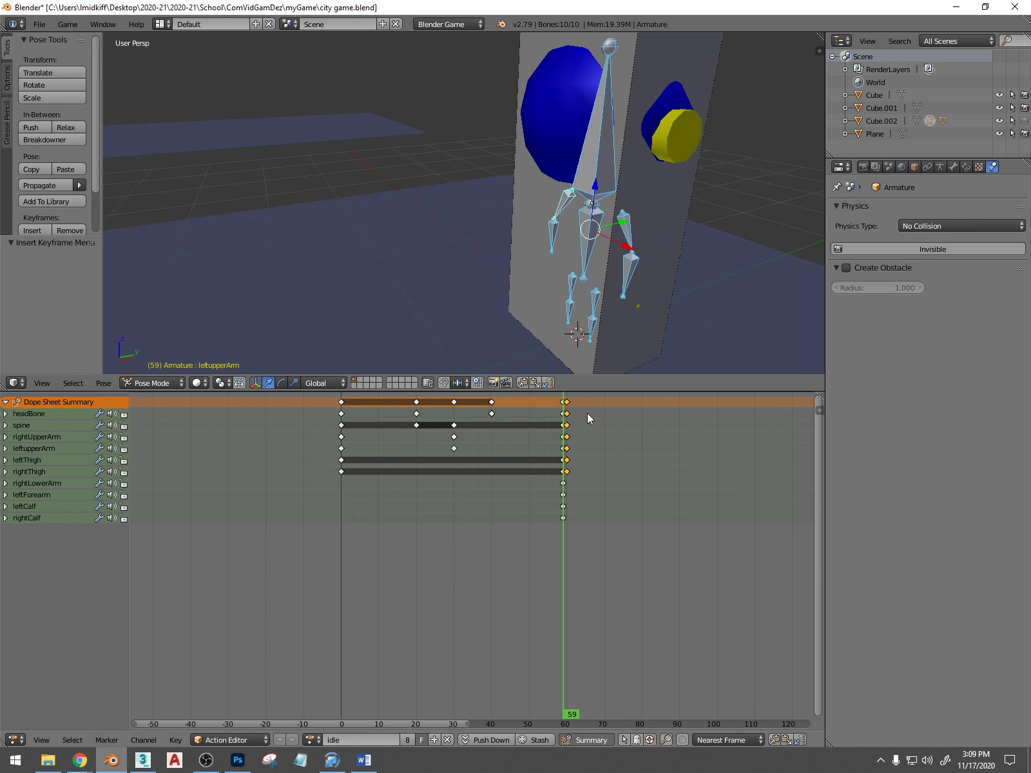
key(x)
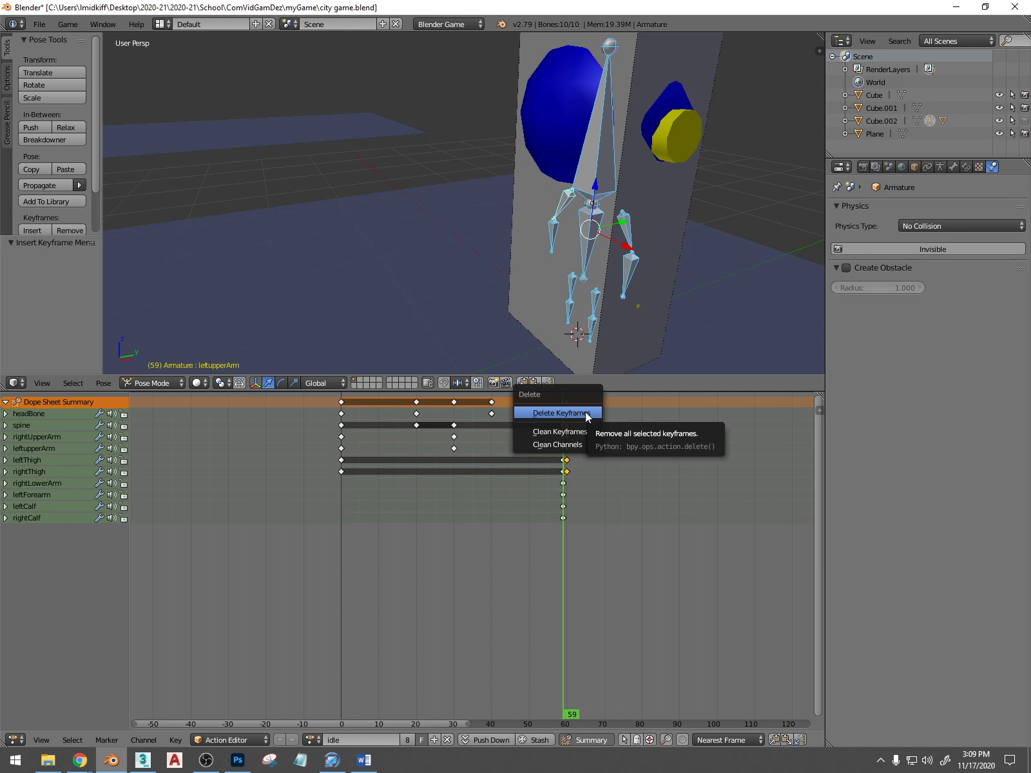
click(586, 412)
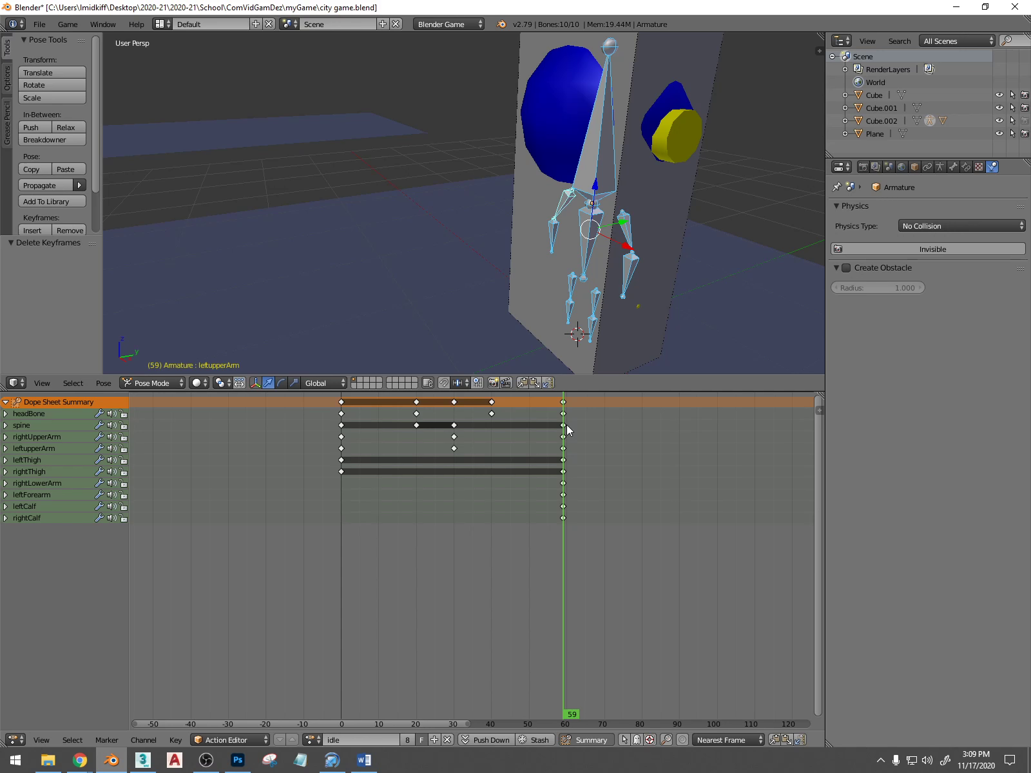
key(a)
key(a)
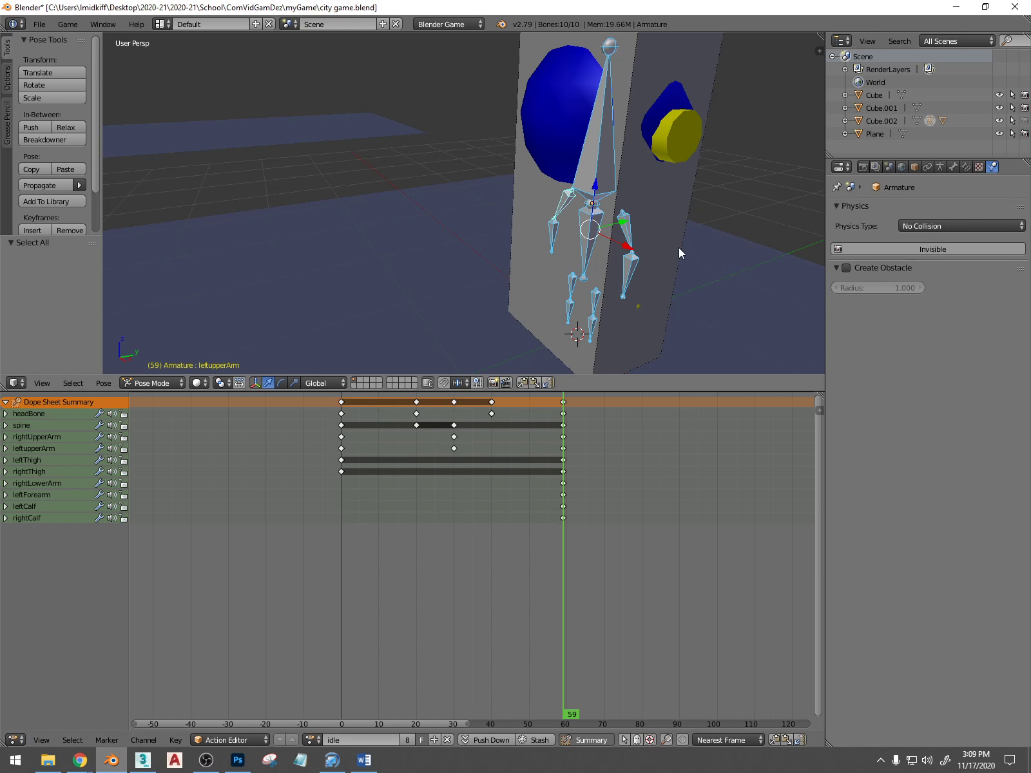
Enlarge the 3D view, and load the walk action in the Action Editor at frame 0
middle_drag(678, 247, 621, 250)
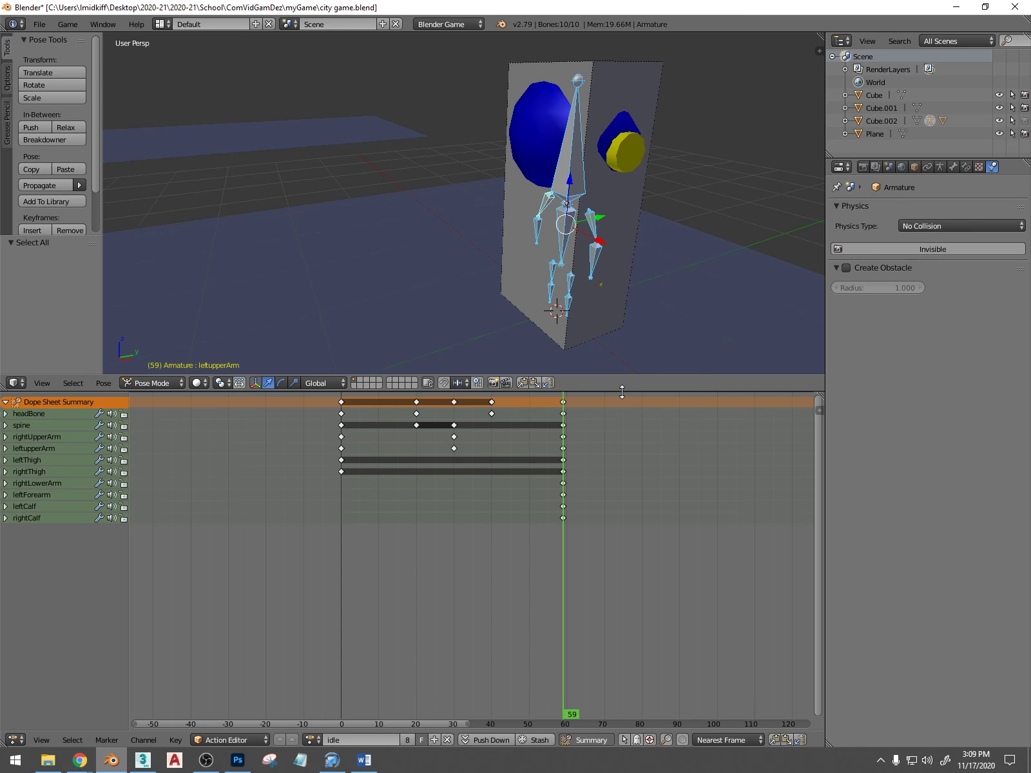
drag(622, 391, 623, 519)
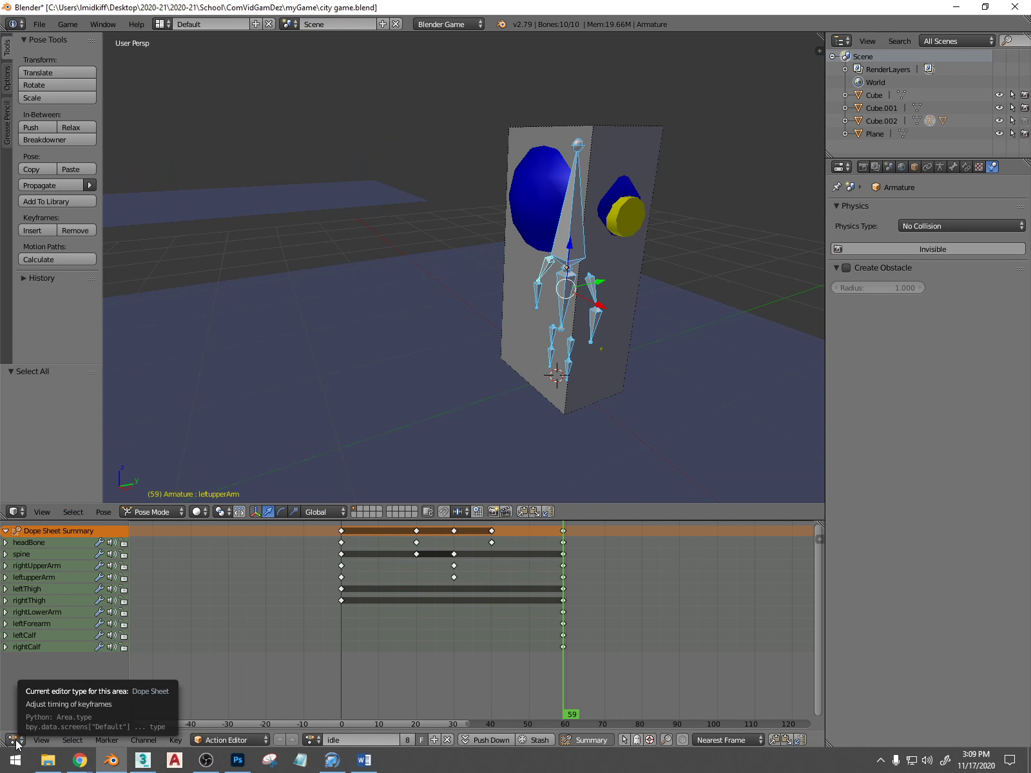
click(315, 740)
click(340, 623)
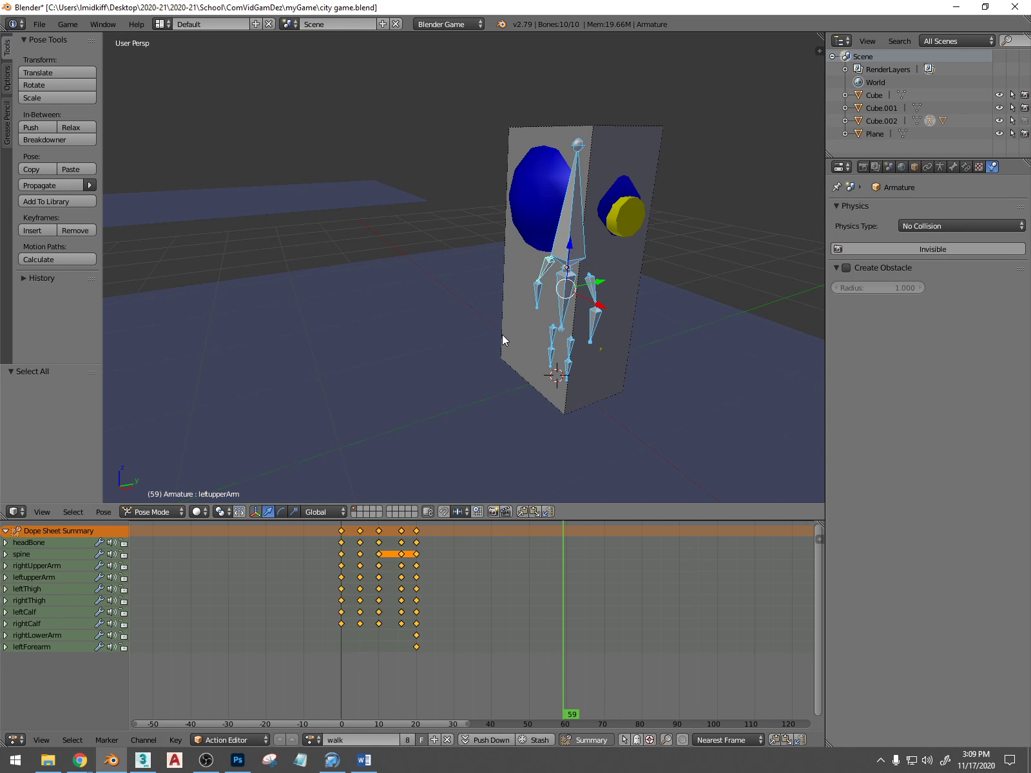
drag(553, 536, 342, 601)
Hide the box surrounding the character and put the armature back in Pose Mode
key(ctrl+Tab)
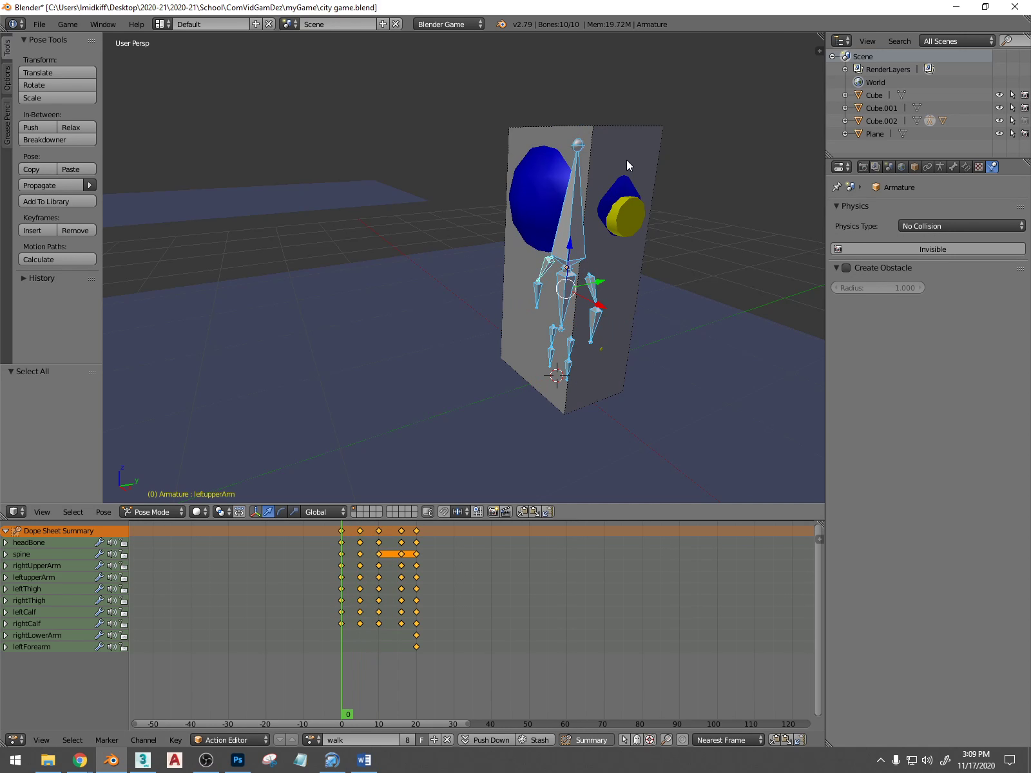
right_click(646, 146)
key(h)
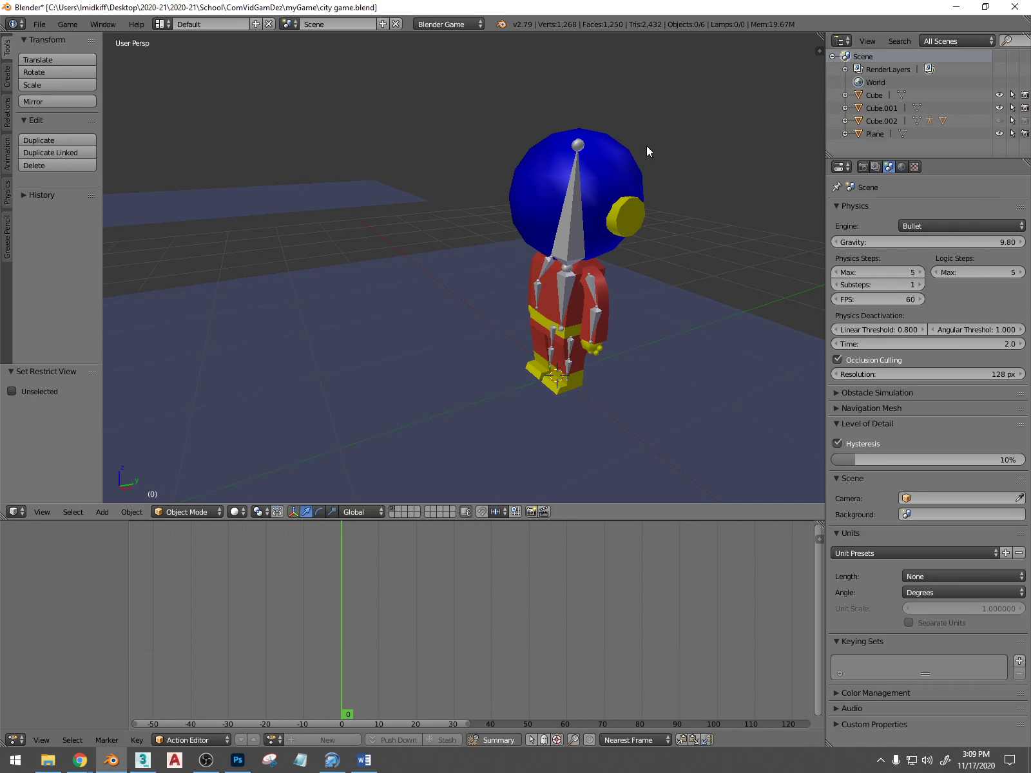
right_click(571, 279)
key(ctrl+Tab)
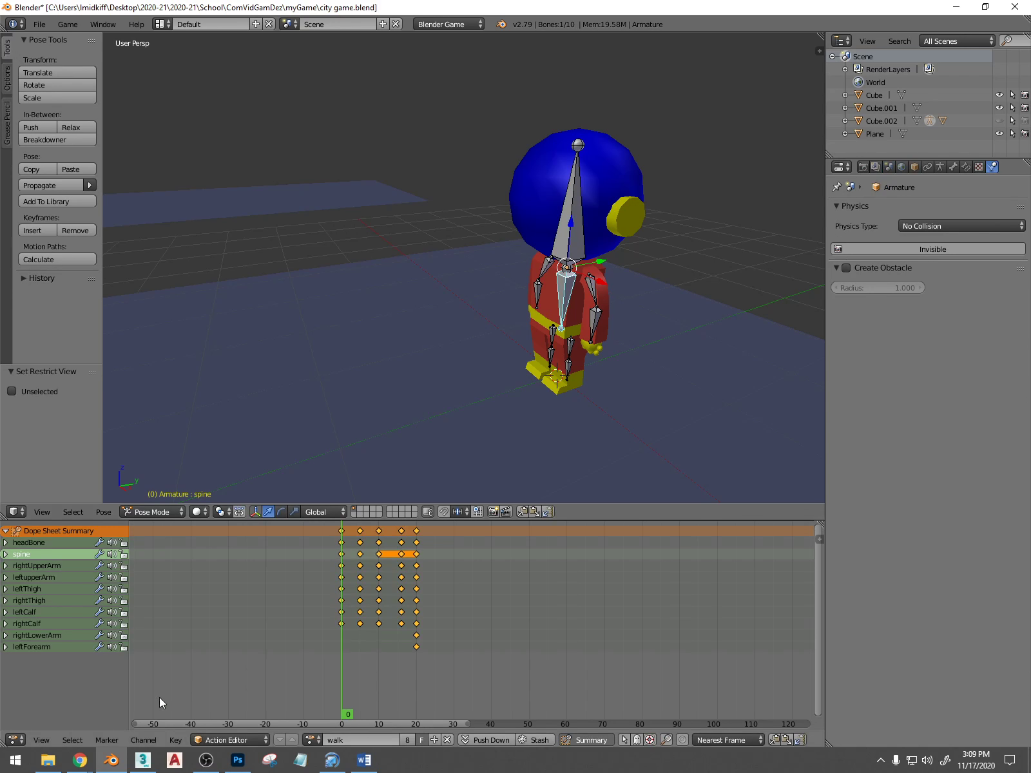
Switch to Chrome and examine the contact, down, passing and up poses in the walk cycle drawing
mouse_move(80, 761)
click(493, 685)
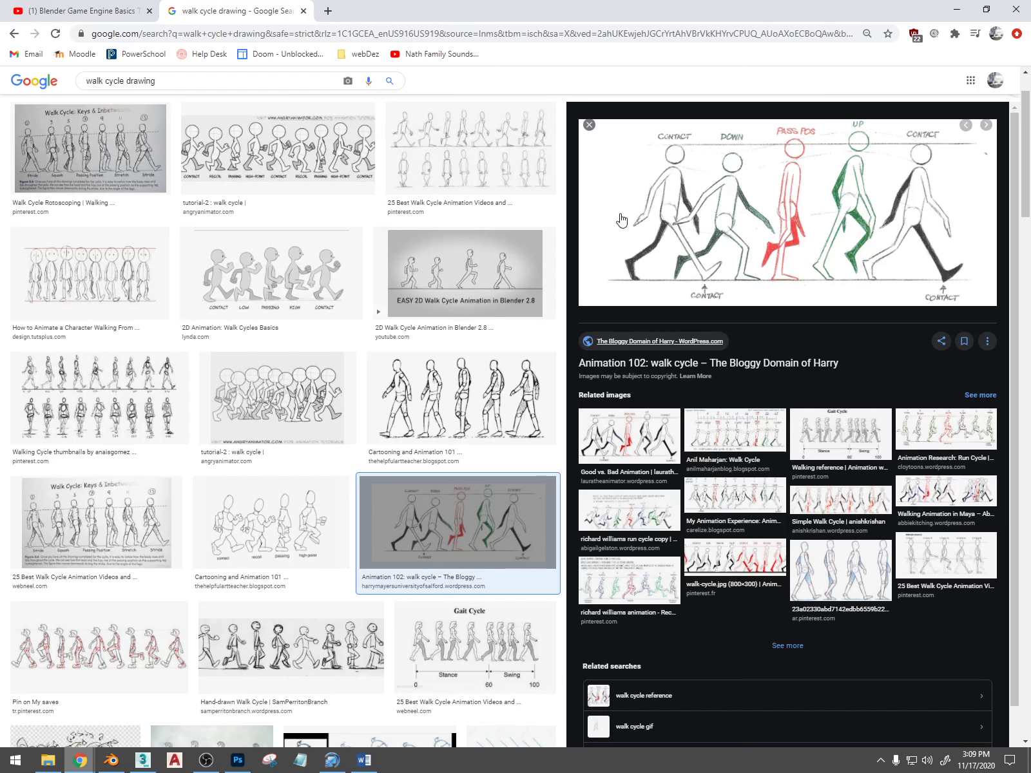
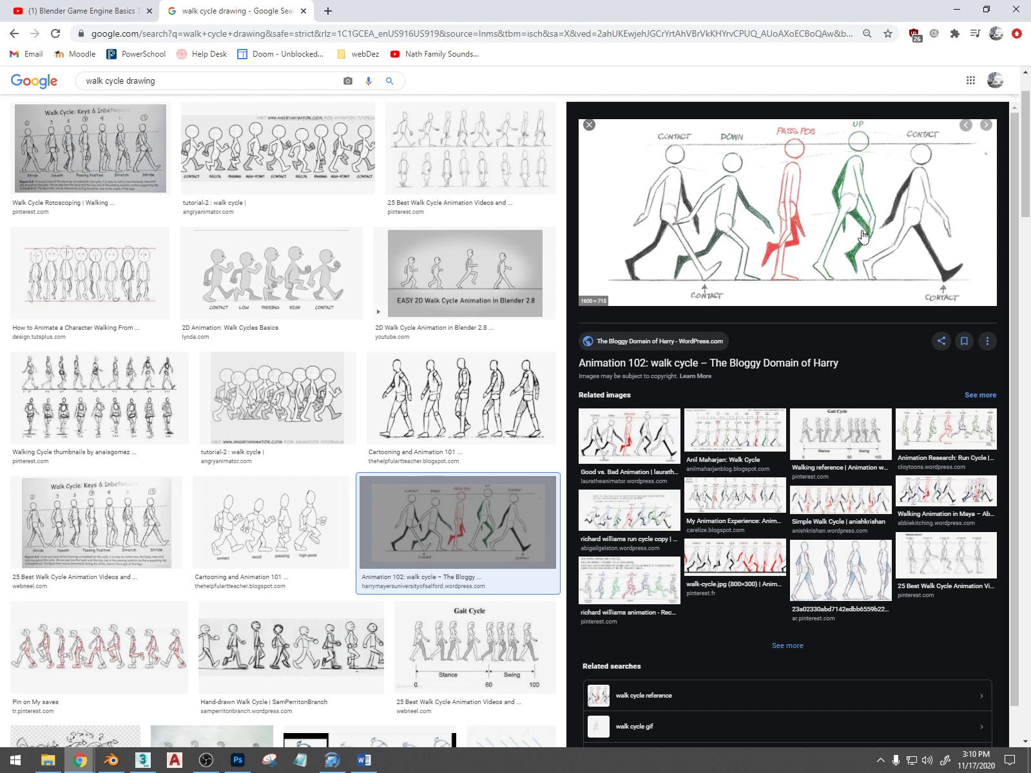
click(952, 9)
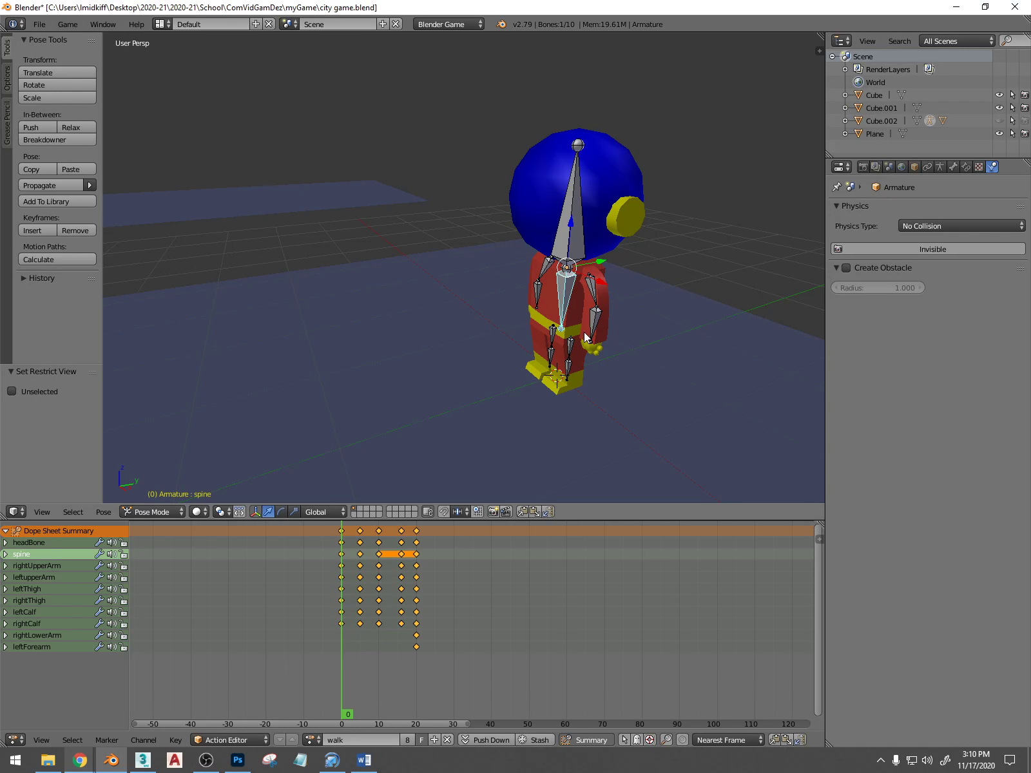
Delete the walk action's keyframes at frame 0 and move the frame 5 keyframes to frame 0
mouse_move(583, 316)
middle_down()
mouse_move(549, 314)
mouse_move(571, 312)
middle_up()
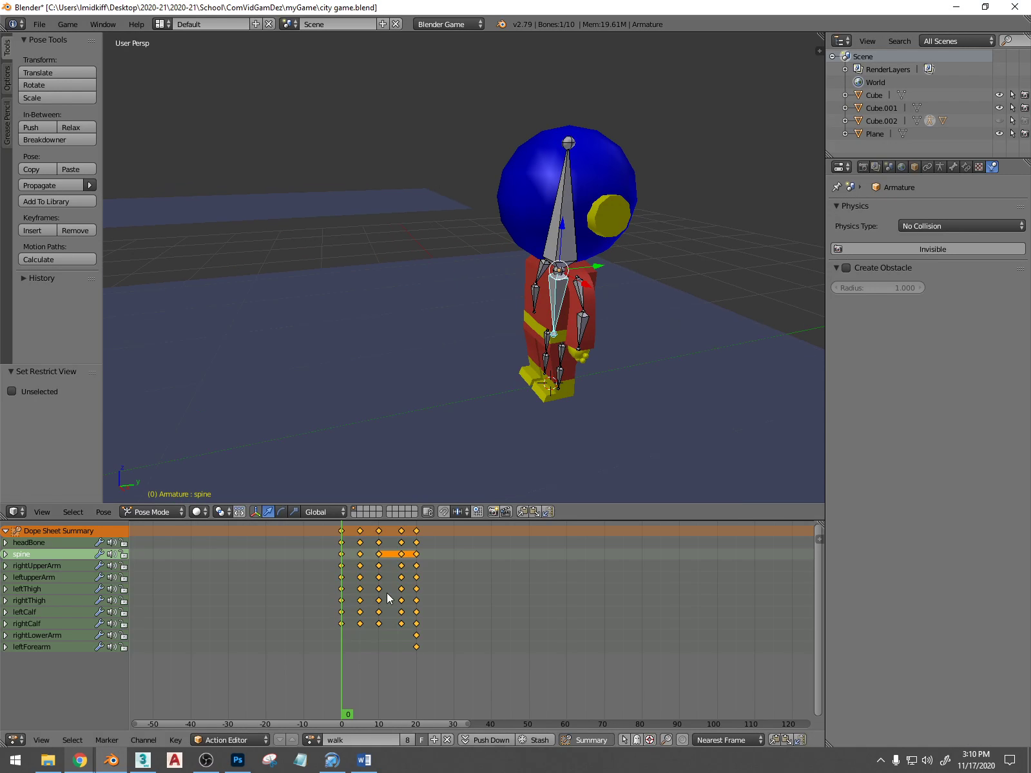
click(342, 531)
key(Delete)
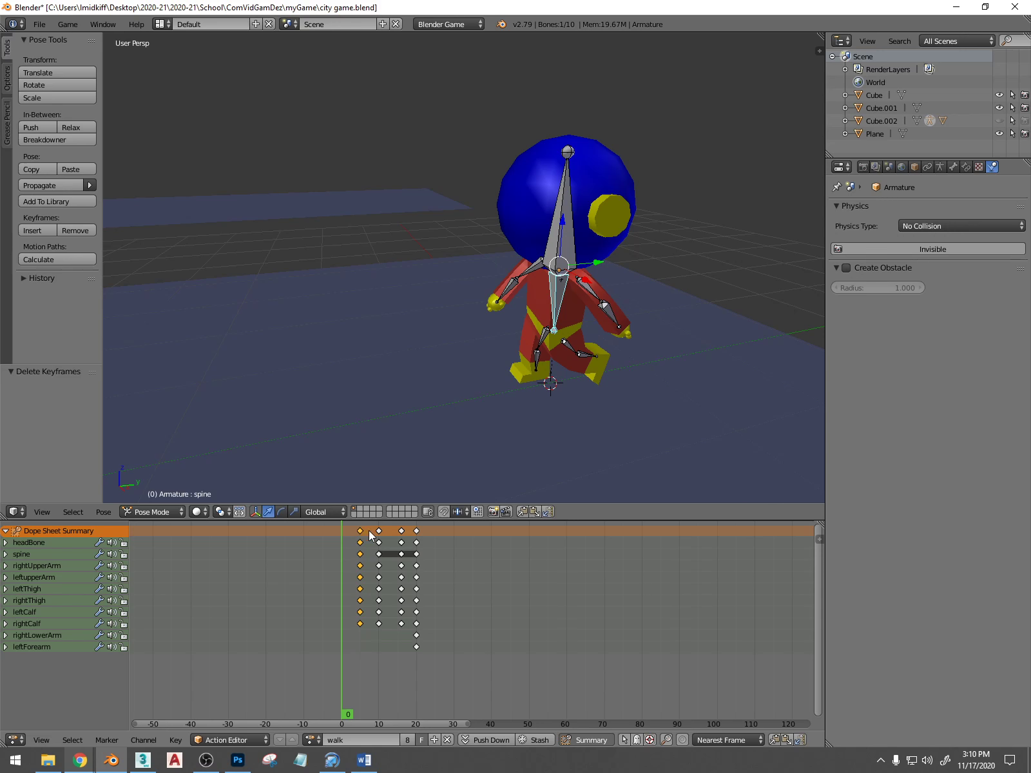
key(g)
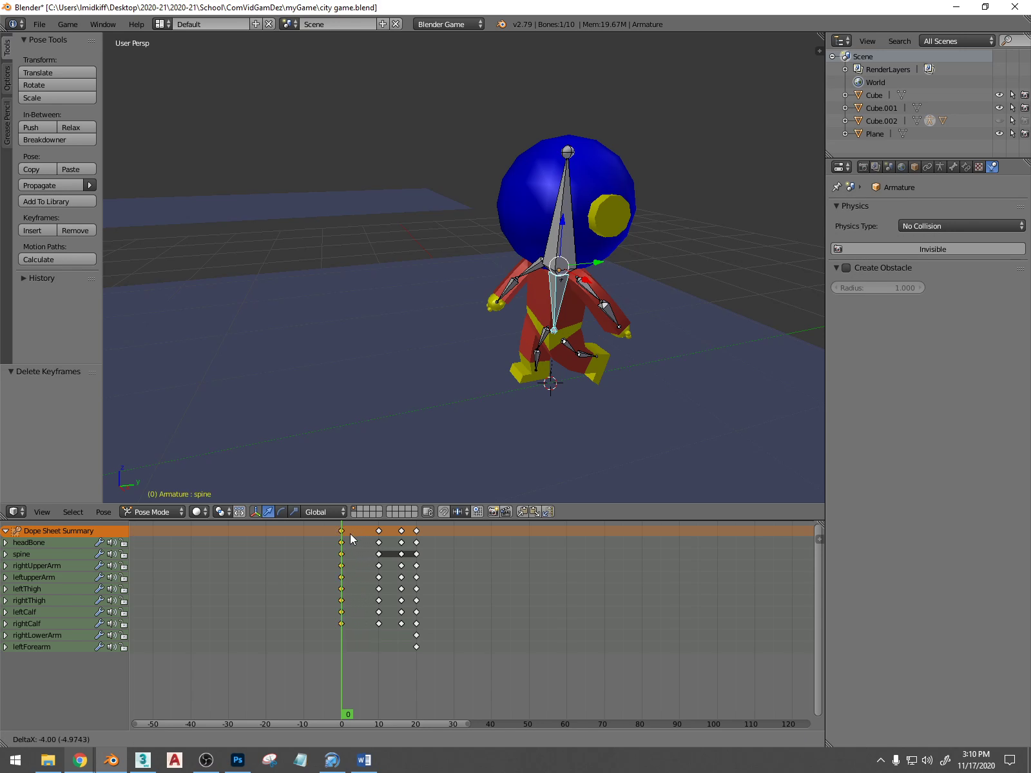
click(350, 534)
Rotate the leftThigh bone about 14.1° around the global X axis at frame 5 of the walk action
mouse_move(354, 545)
mouse_down()
mouse_move(380, 547)
mouse_move(365, 549)
mouse_up()
key(Left)
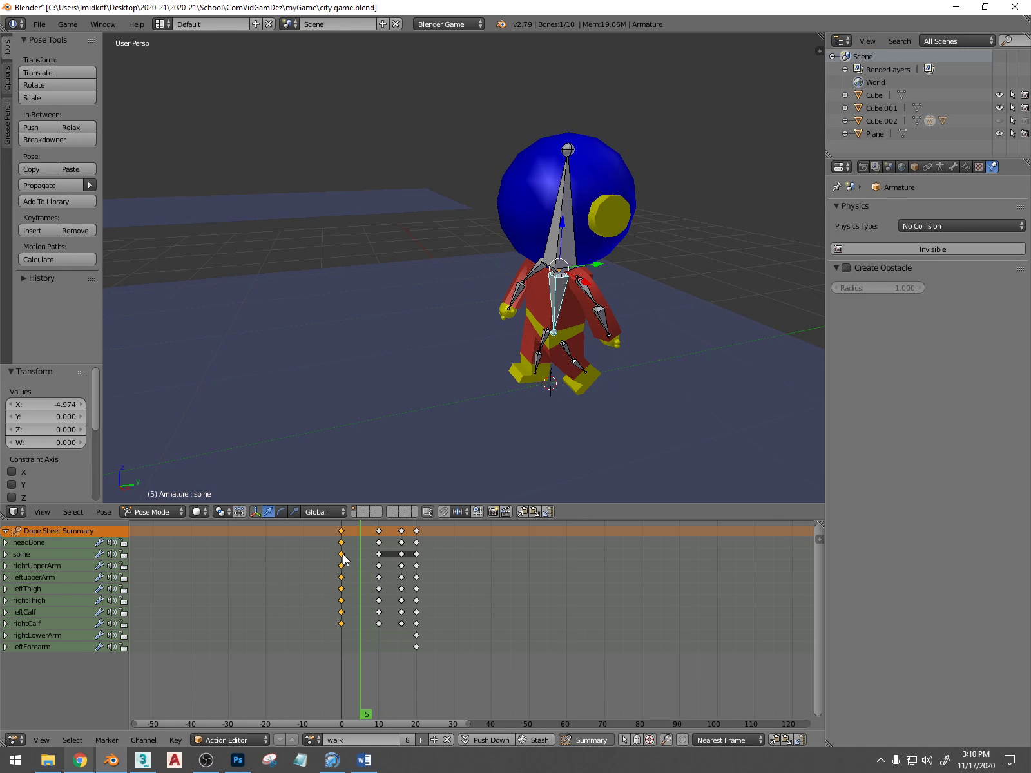
click(379, 568)
drag(379, 567, 359, 573)
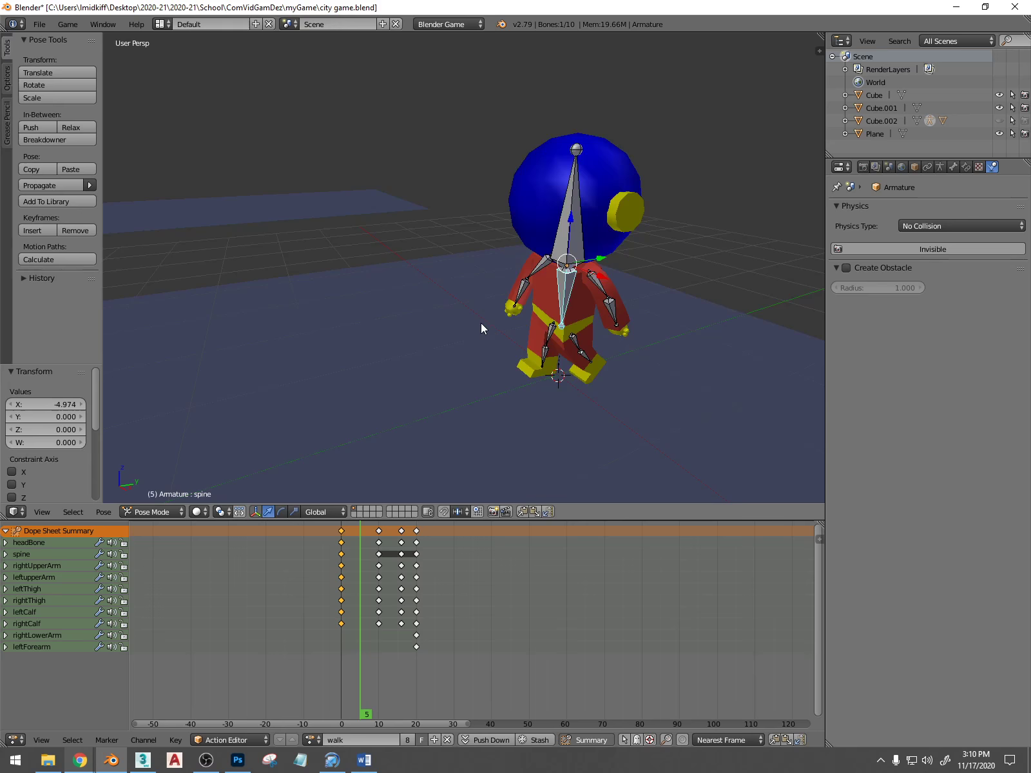
middle_drag(480, 323, 438, 283)
scroll(446, 292, up, 3)
right_click(314, 383)
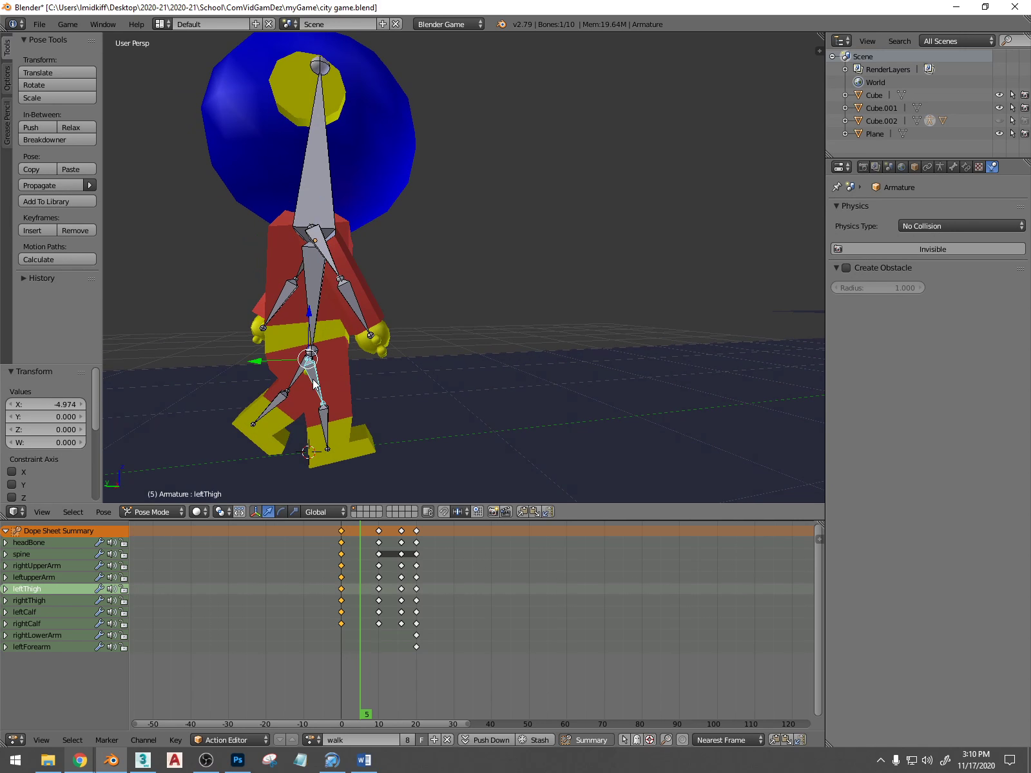
key(r)
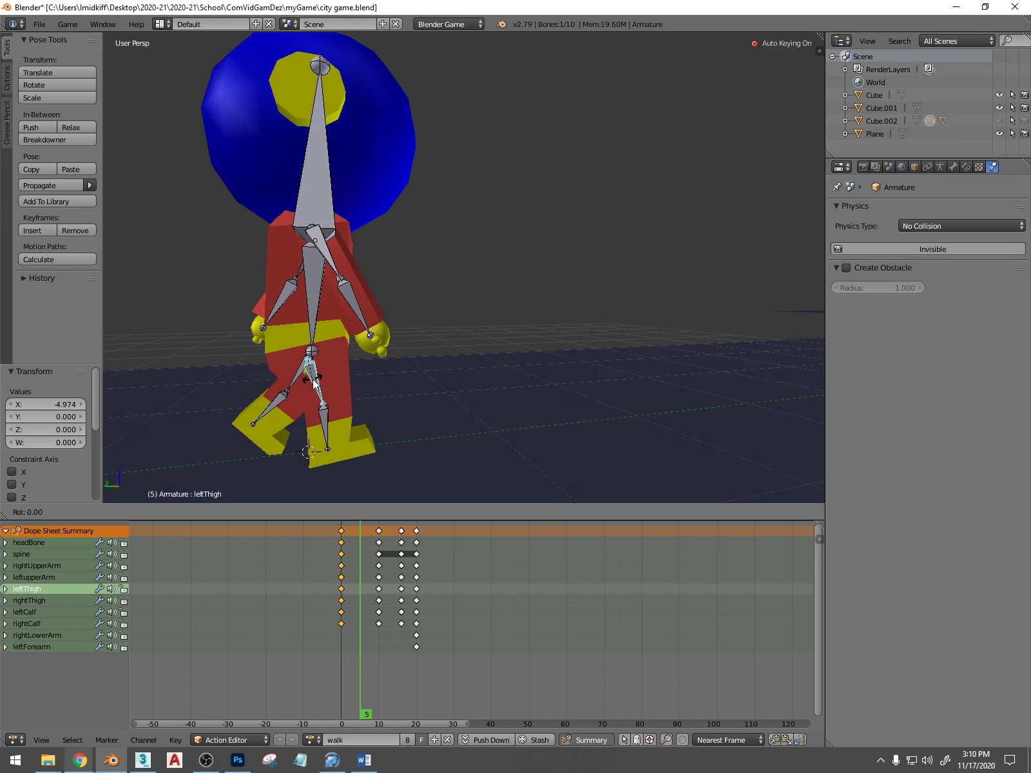
key(x)
click(308, 385)
Rotate the rightThigh bone about 29.1° at frame 5 of the walk action to lift the leg backward
middle_drag(300, 386, 357, 388)
right_click(135, 404)
scroll(195, 389, down, 2)
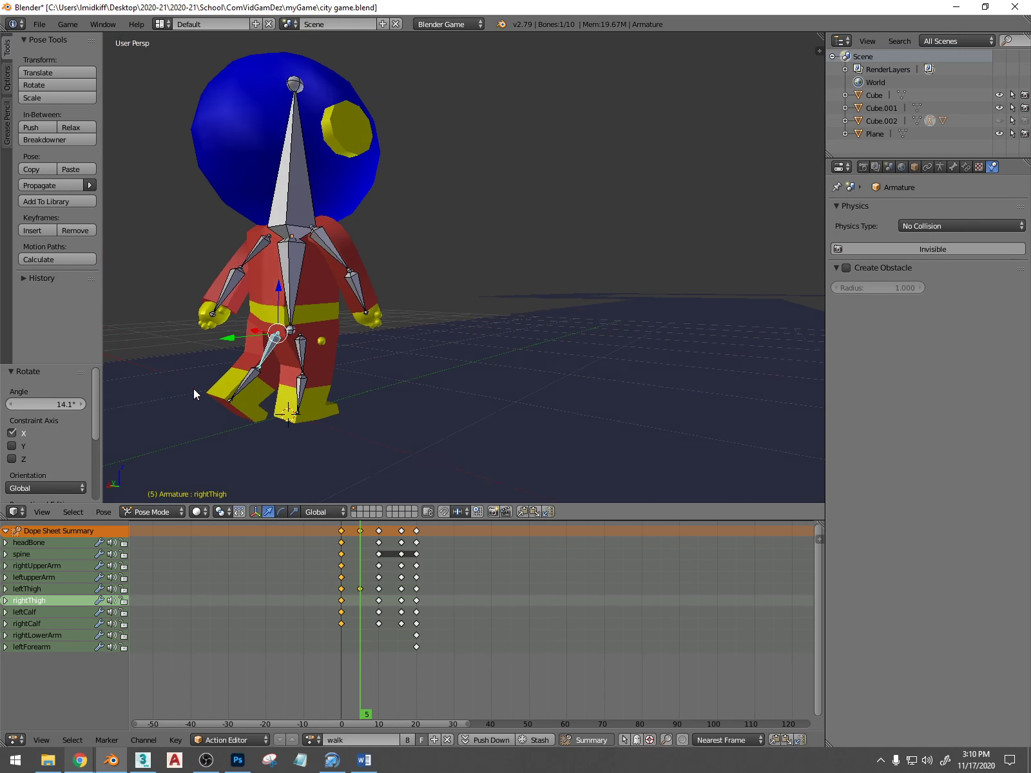
middle_drag(195, 388, 162, 386)
key(r)
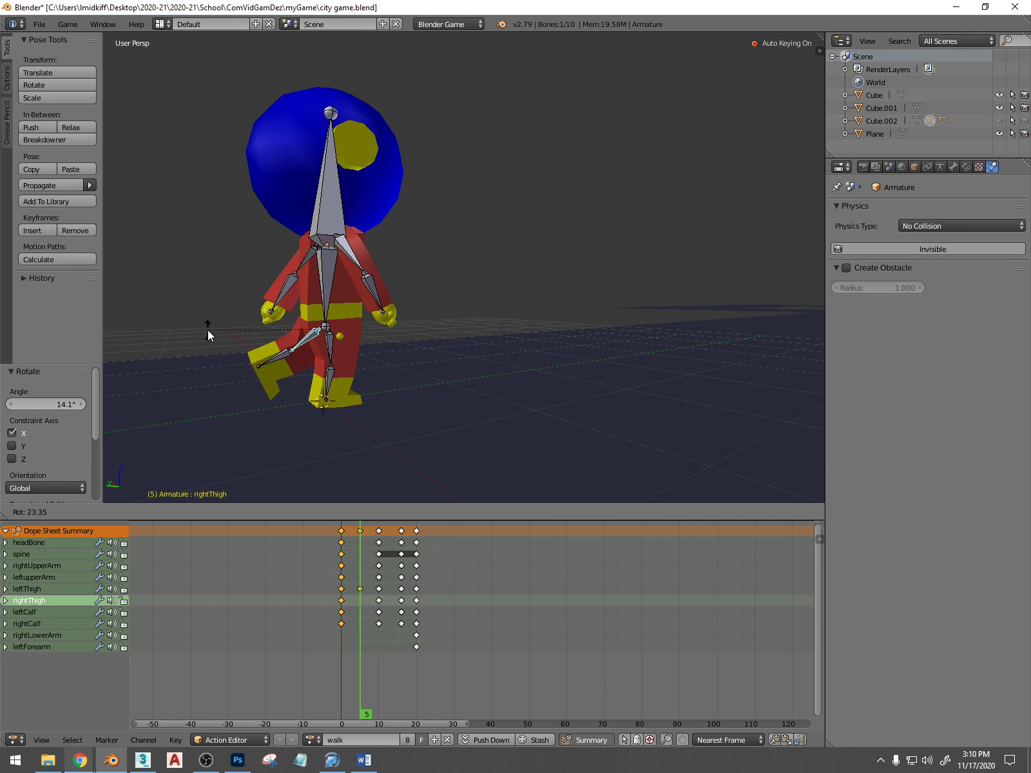
click(212, 321)
middle_drag(211, 321, 353, 330)
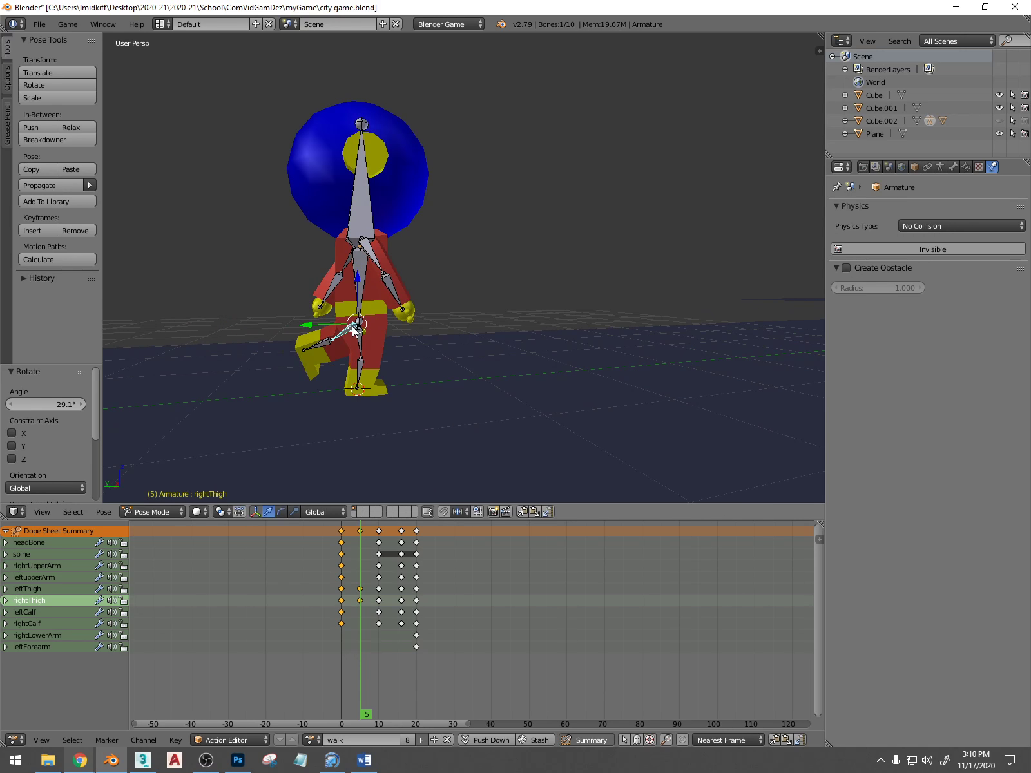
Raise the spine and headBone together by about 0.124 along the global Z axis at frame 5
right_click(362, 279)
shift+right_click(364, 224)
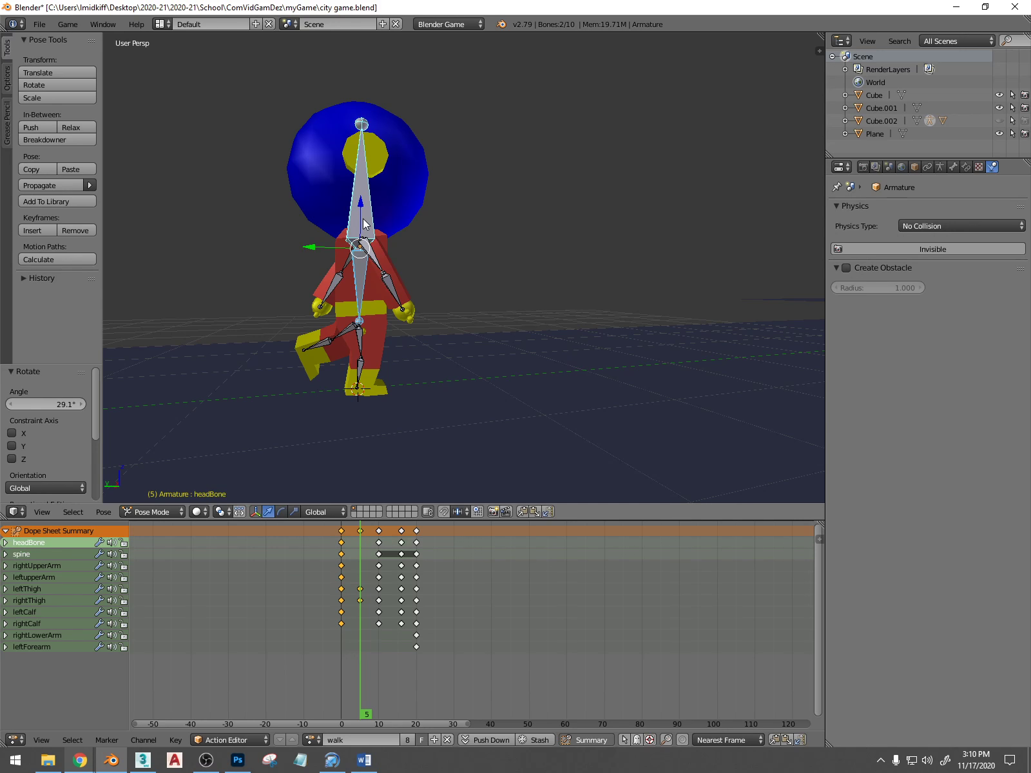
key(r)
key(z)
key(Escape)
key(g)
key(z)
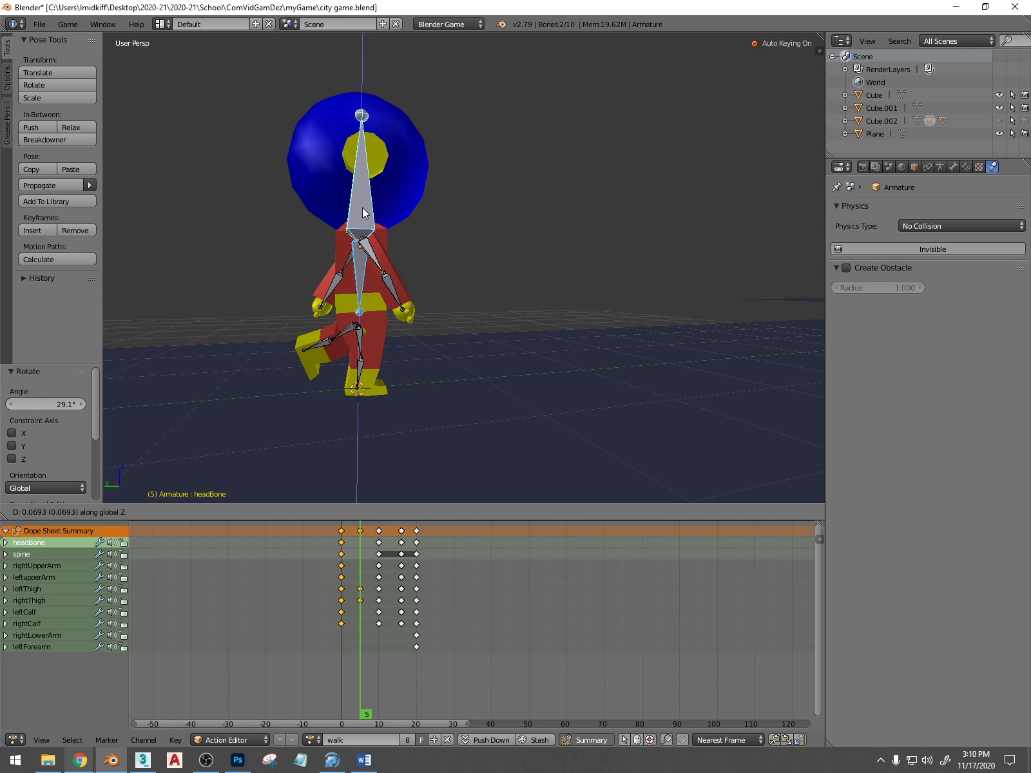
click(363, 202)
Rotate the rightUpperArm bone about -62° around the global X axis at frame 5
middle_drag(428, 260, 491, 322)
middle_drag(593, 320, 495, 310)
scroll(495, 311, down, 2)
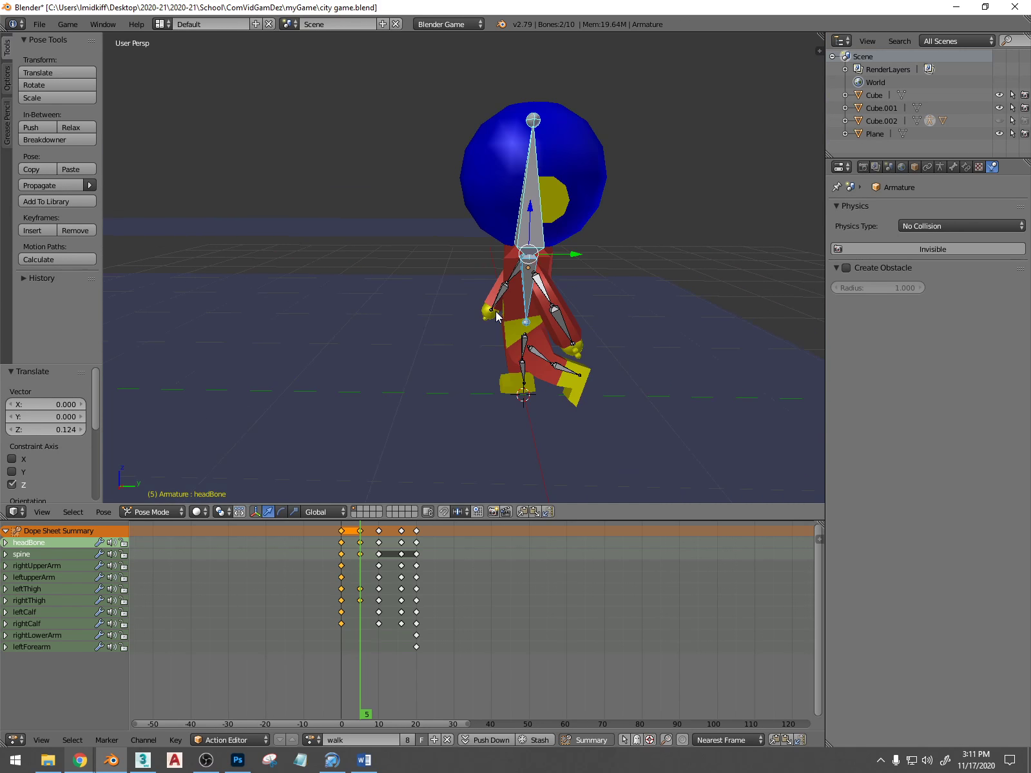
scroll(541, 308, up, 1)
right_click(565, 290)
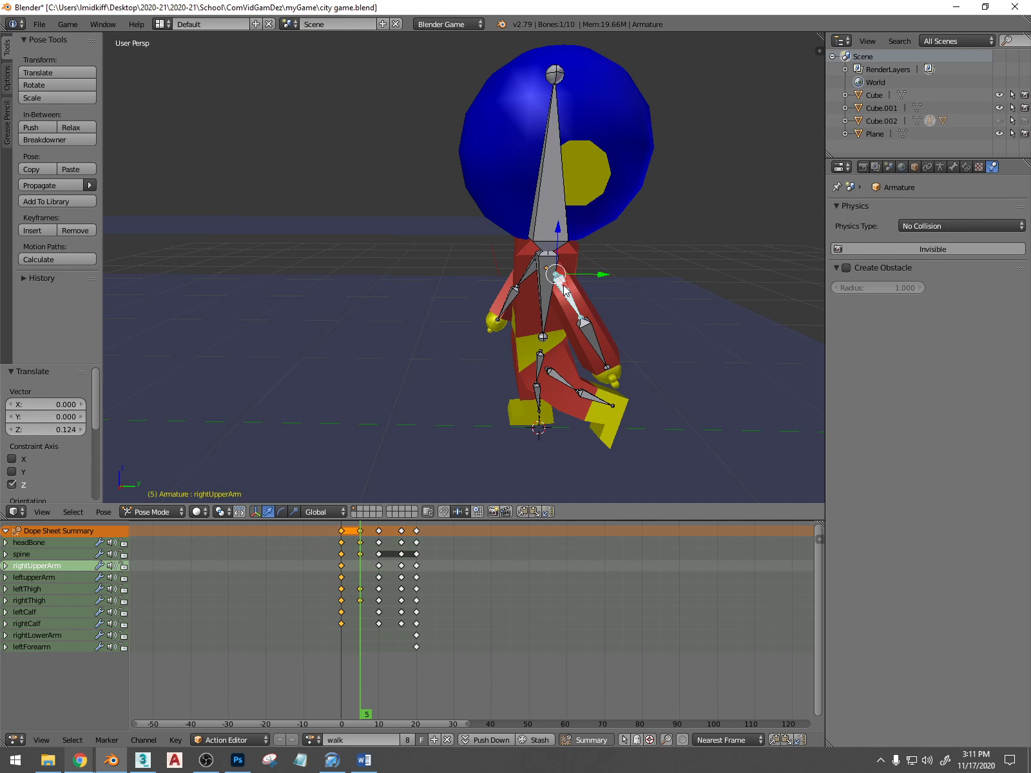
key(r)
key(x)
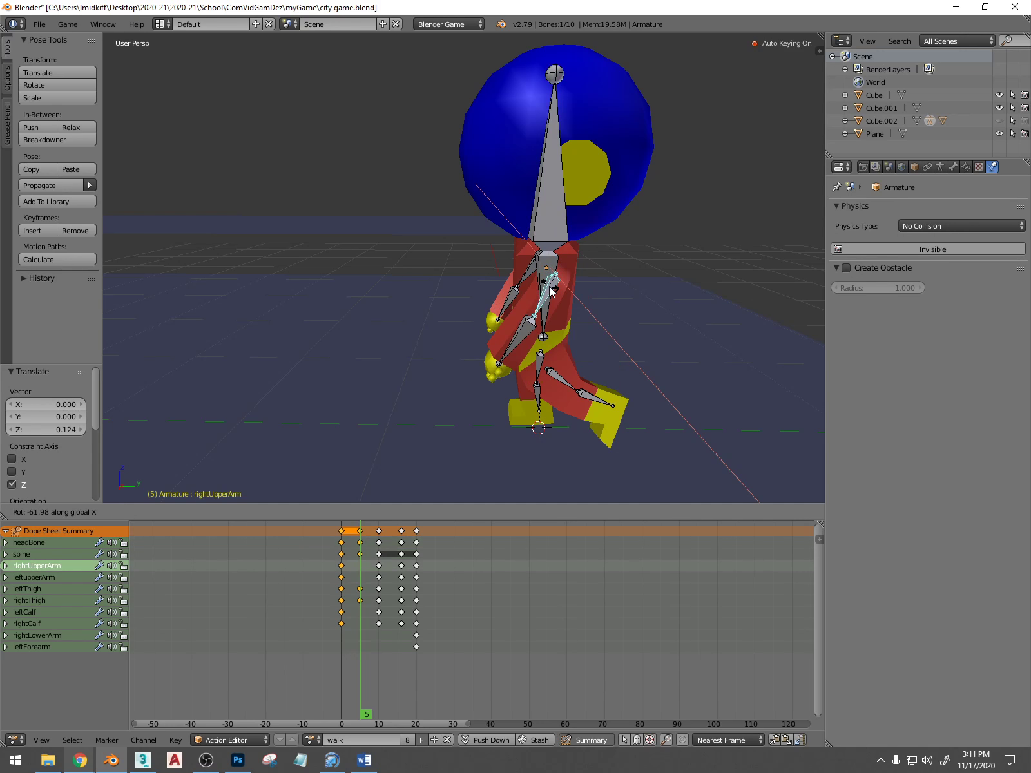
click(550, 292)
Rotate the leftupperArm bone about 66.8° around the global X axis at frame 5
middle_drag(533, 298, 796, 292)
scroll(439, 244, up, 2)
scroll(439, 244, up, 2)
right_click(399, 219)
key(r)
key(x)
click(411, 349)
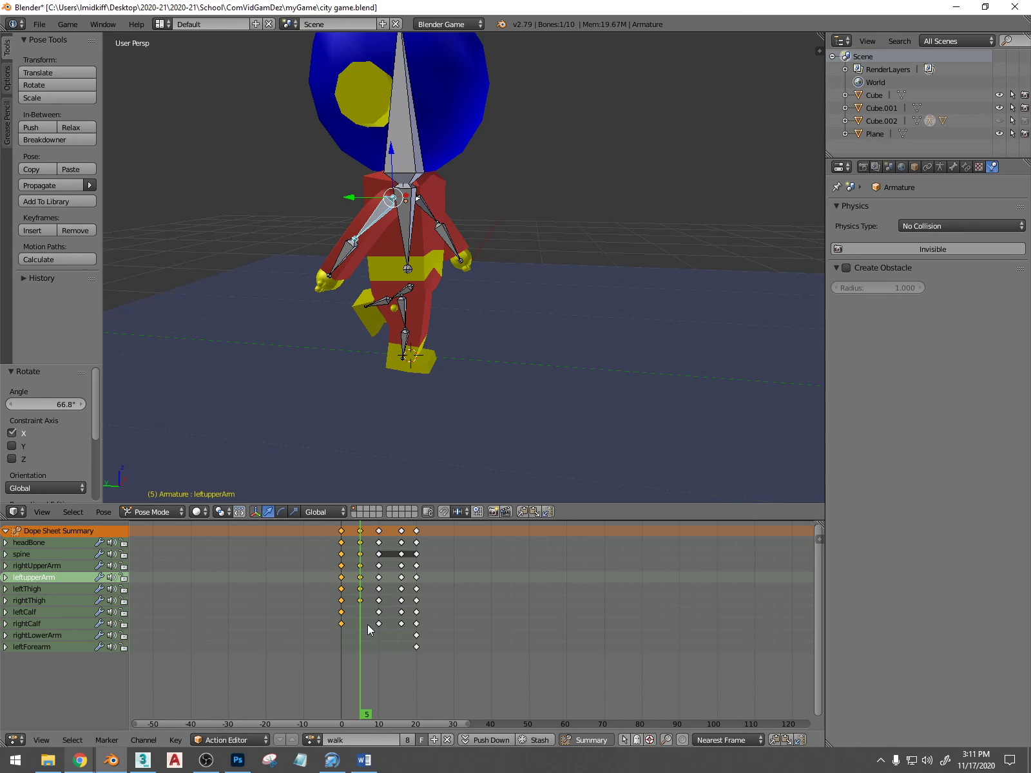
Switch to Chrome to examine the down and passing poses in the walk cycle drawing, and return to Blender
mouse_move(359, 639)
mouse_down()
mouse_move(331, 644)
mouse_move(359, 648)
mouse_up()
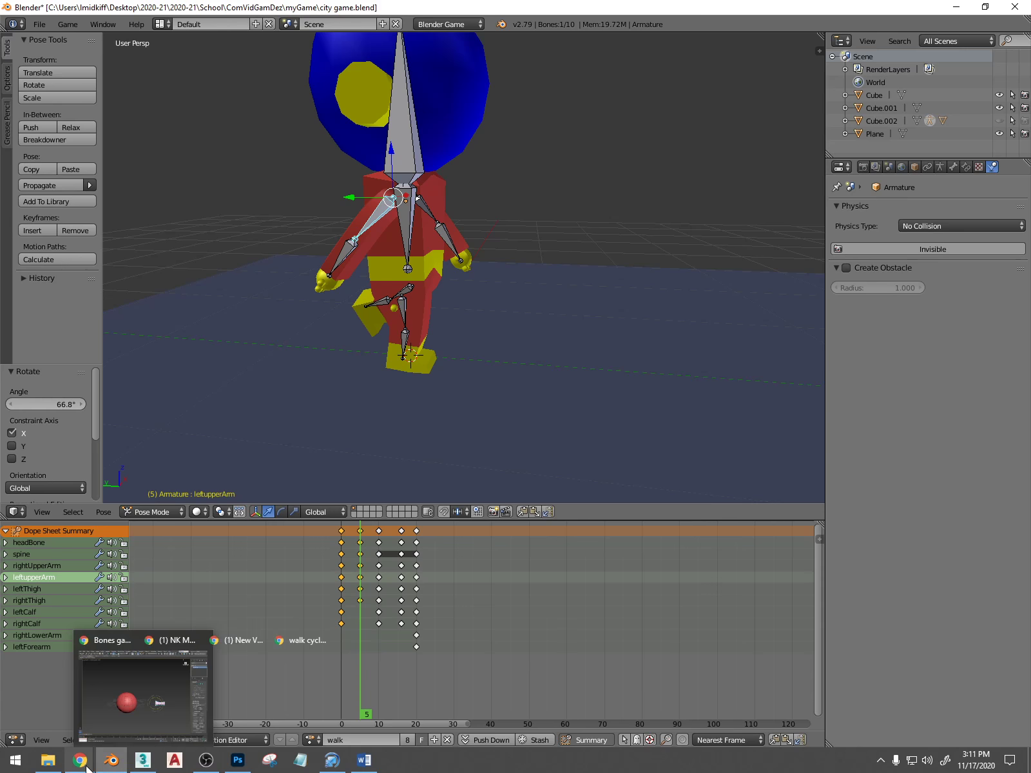
mouse_move(79, 761)
click(495, 699)
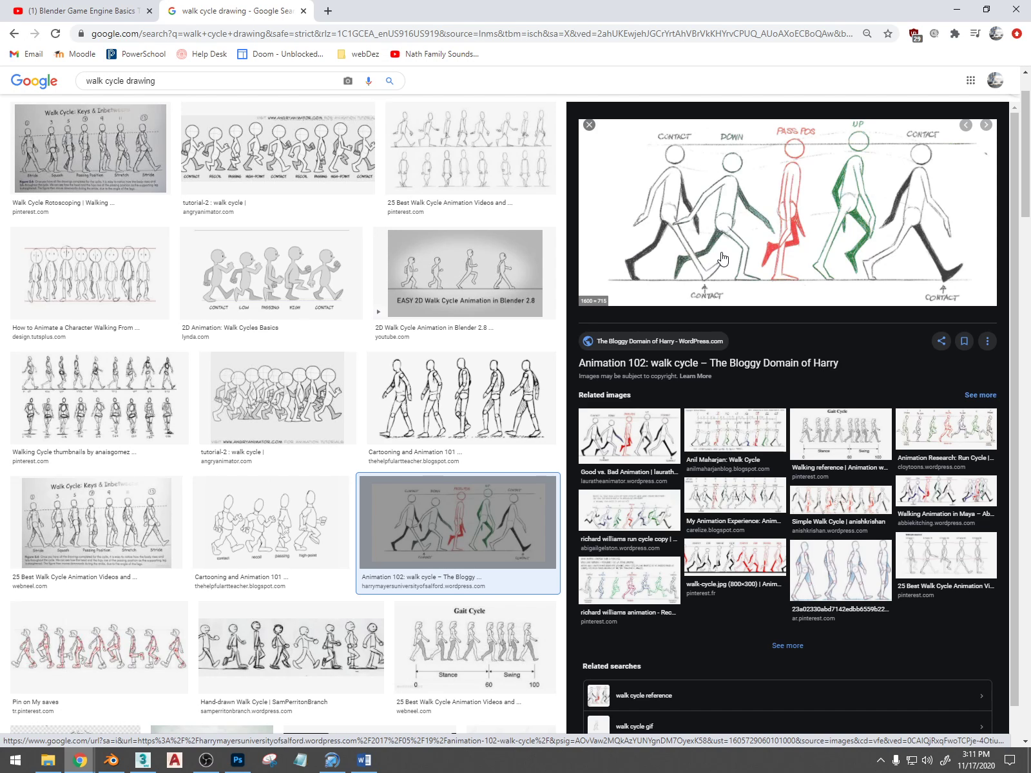
mouse_move(237, 761)
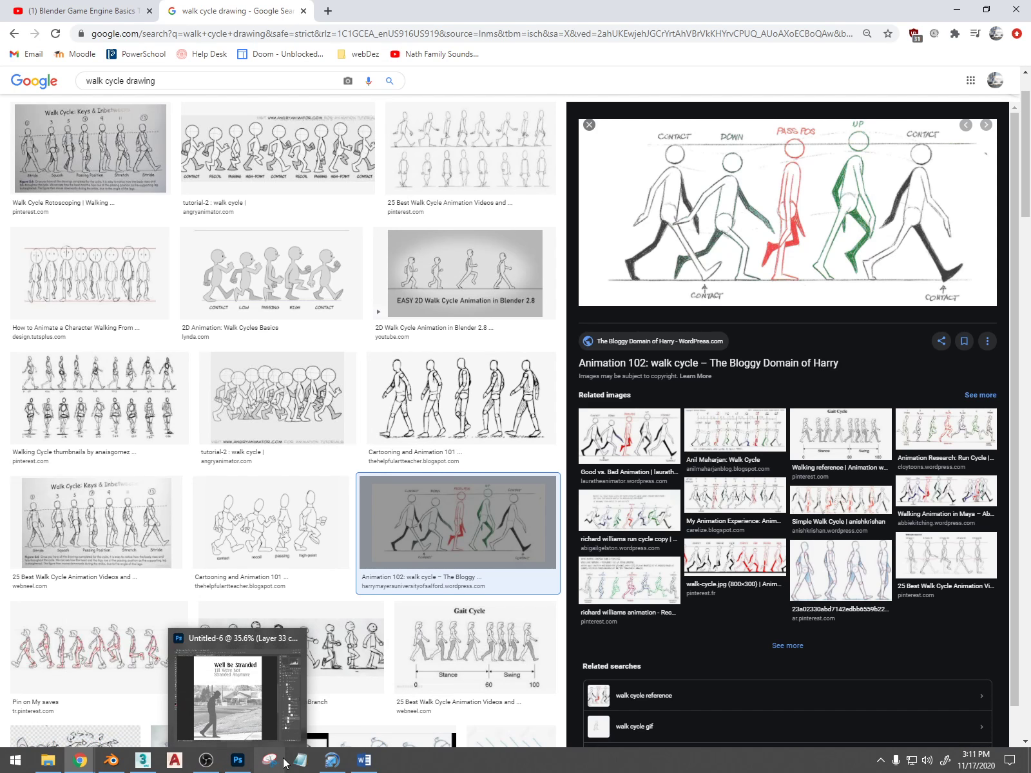
click(116, 761)
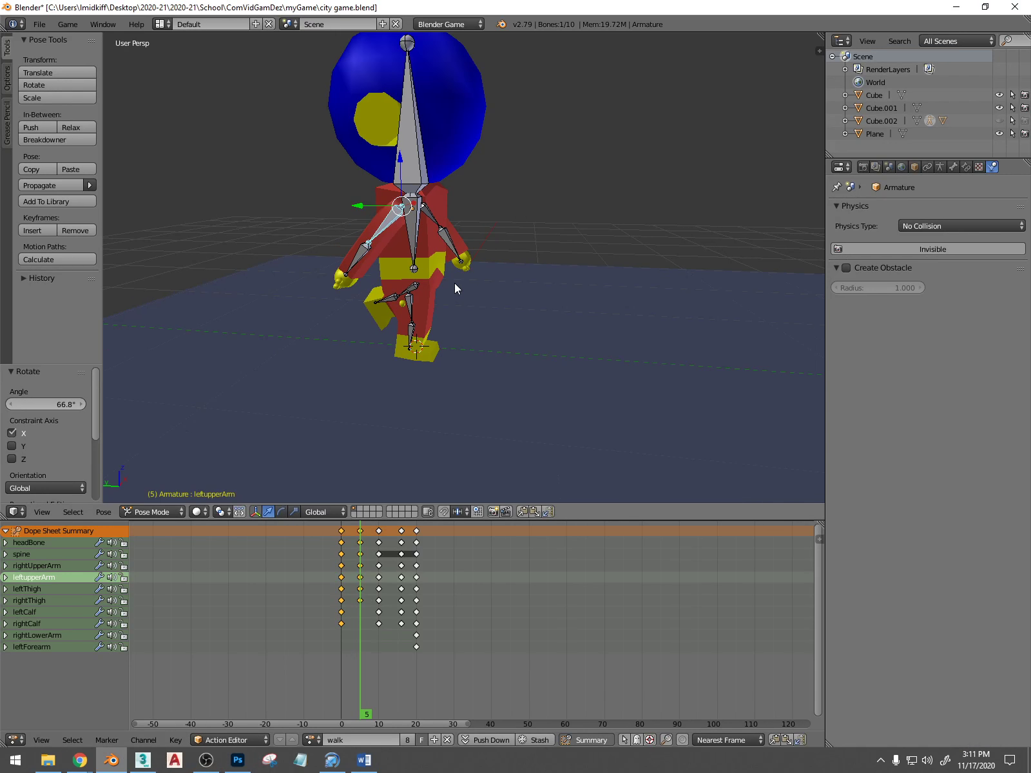
Lower the spine and headBone together by about 0.120 along the global Z axis at frame 5
right_click(400, 233)
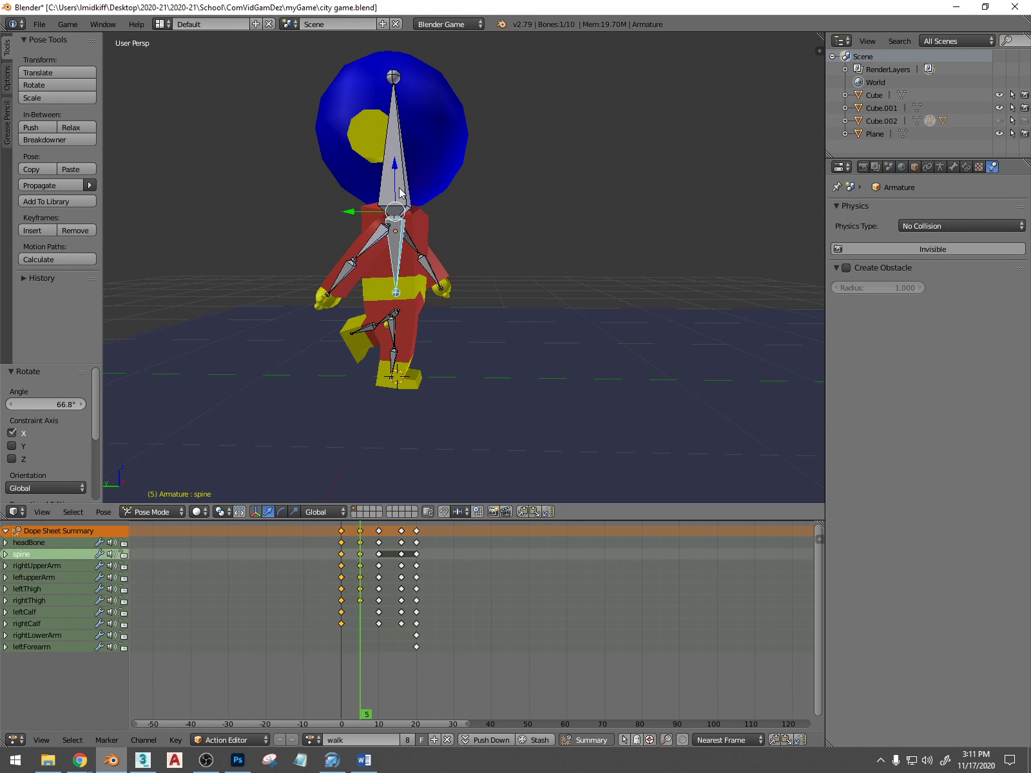
shift+right_click(400, 192)
key(g)
key(z)
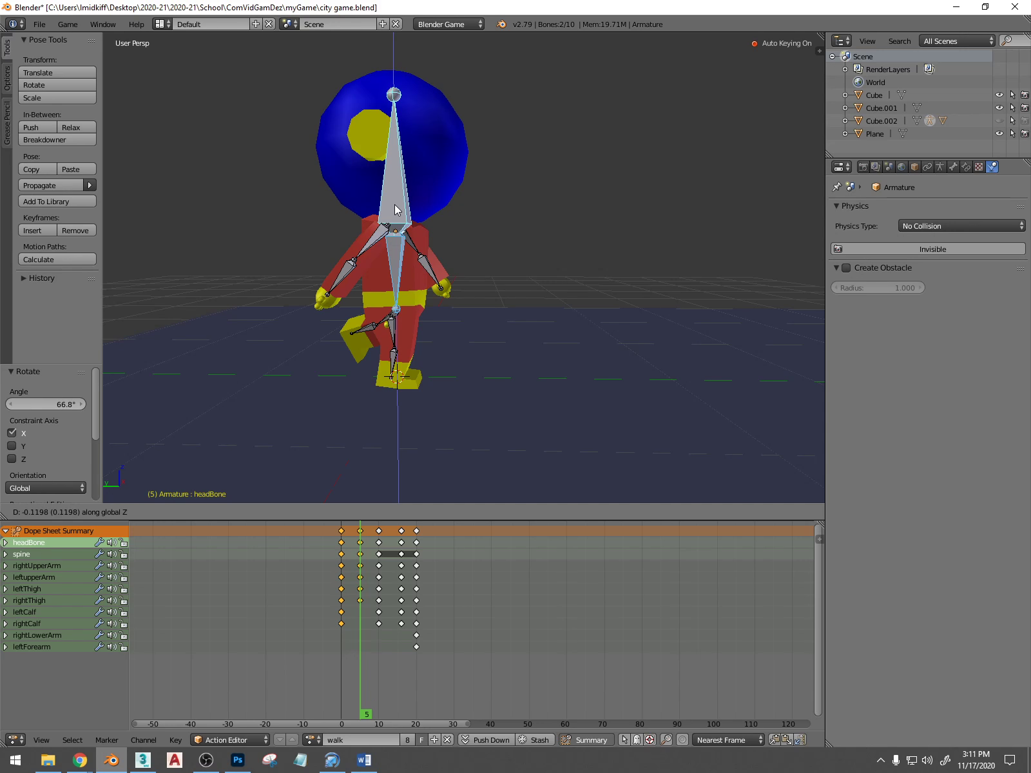
click(395, 210)
middle_drag(436, 297, 397, 296)
Raise the spine and headBone together by about 0.168 along the global Z axis at frame 0
click(342, 642)
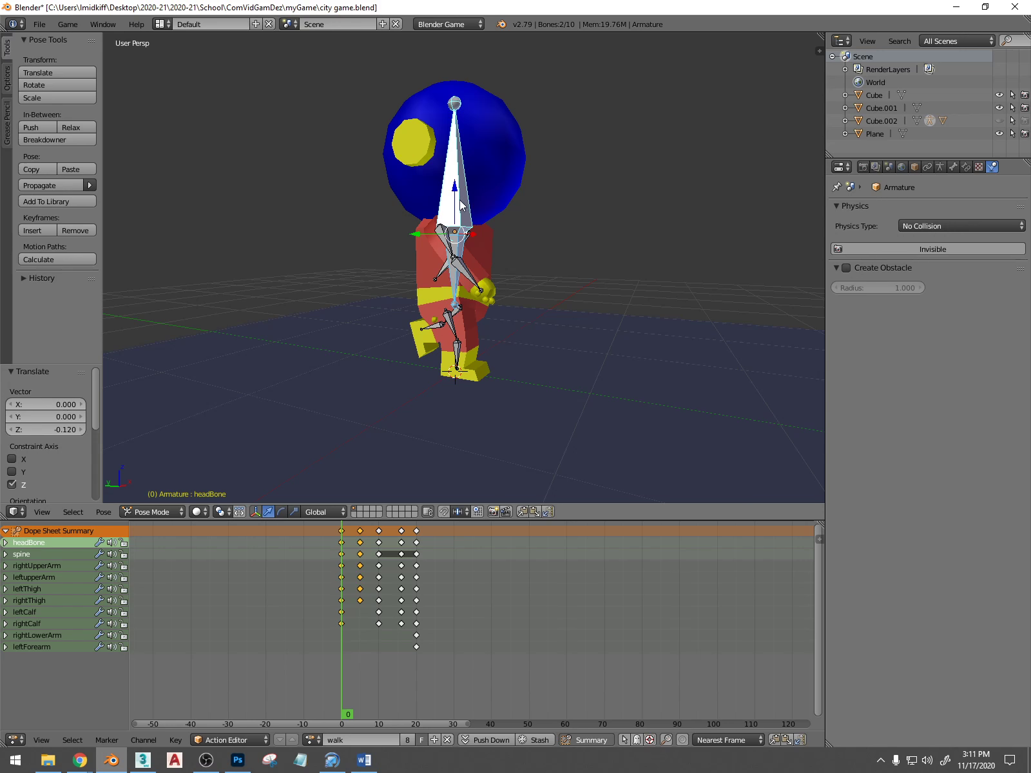
key(g)
key(z)
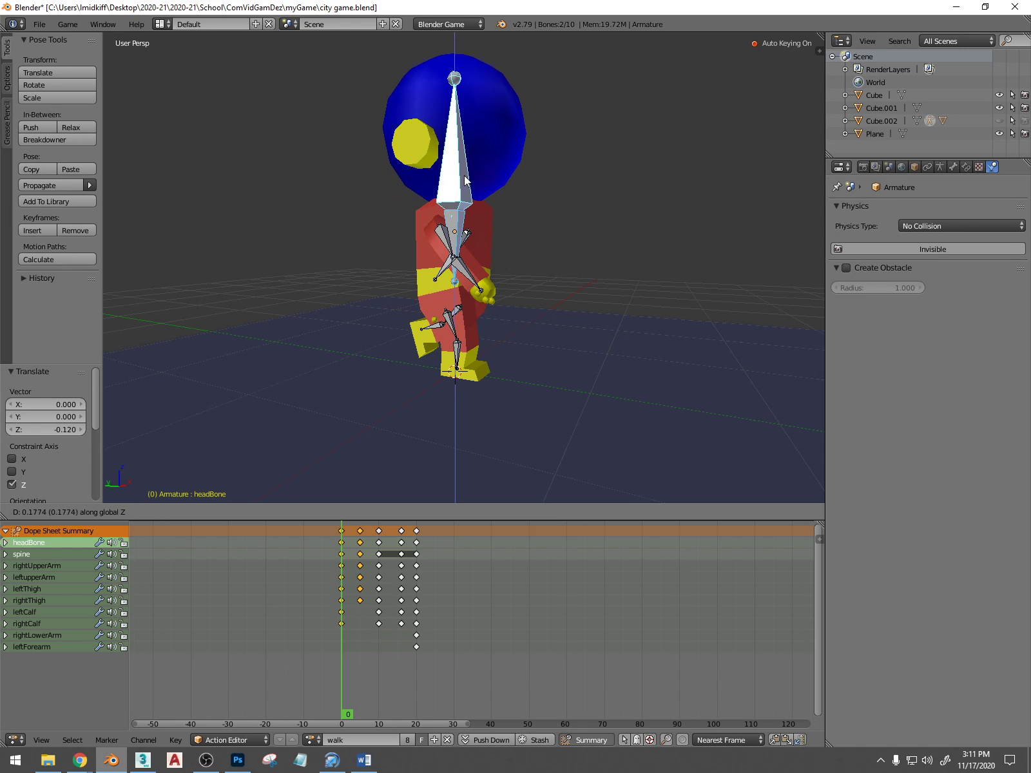
click(463, 205)
middle_drag(463, 205, 528, 336)
drag(351, 635, 328, 631)
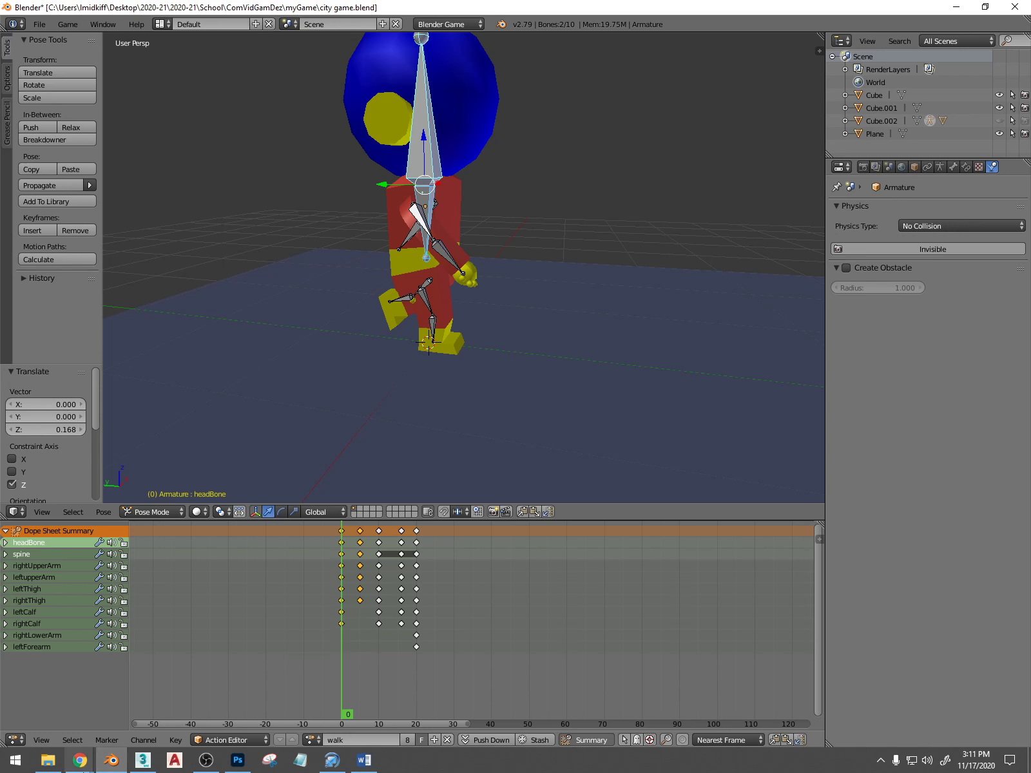
Compare the character's poses at frames 0 and 5 with the walk cycle drawing in Chrome
scroll(406, 342, up, 4)
middle_drag(412, 319, 410, 311)
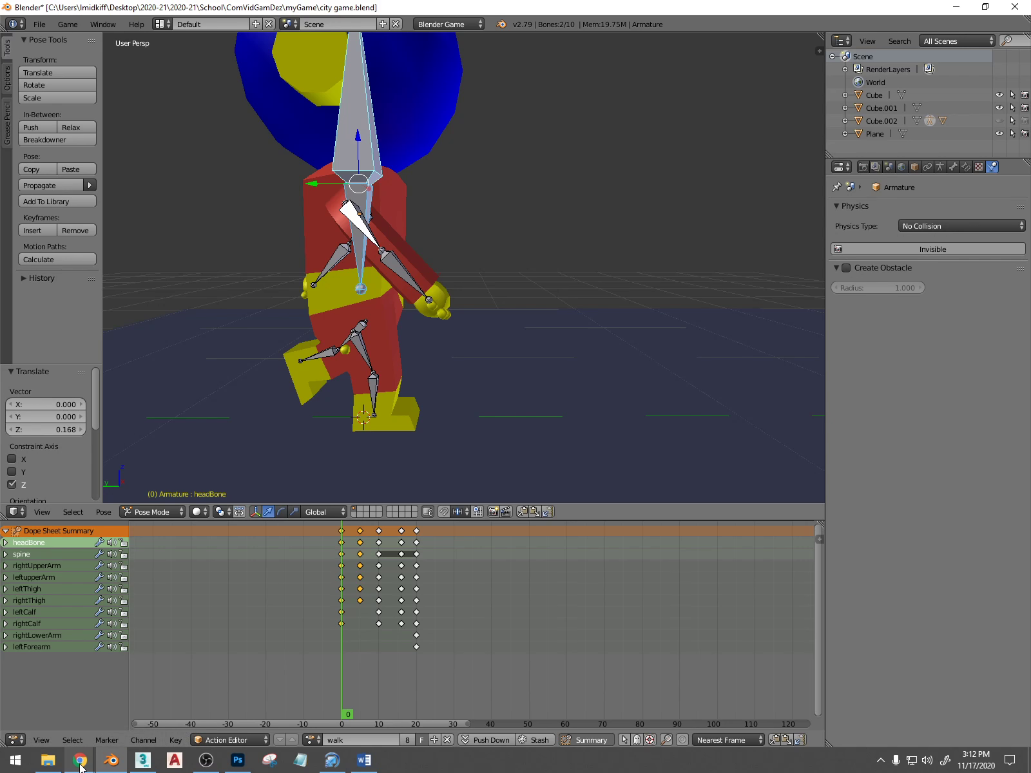
mouse_move(80, 766)
click(451, 696)
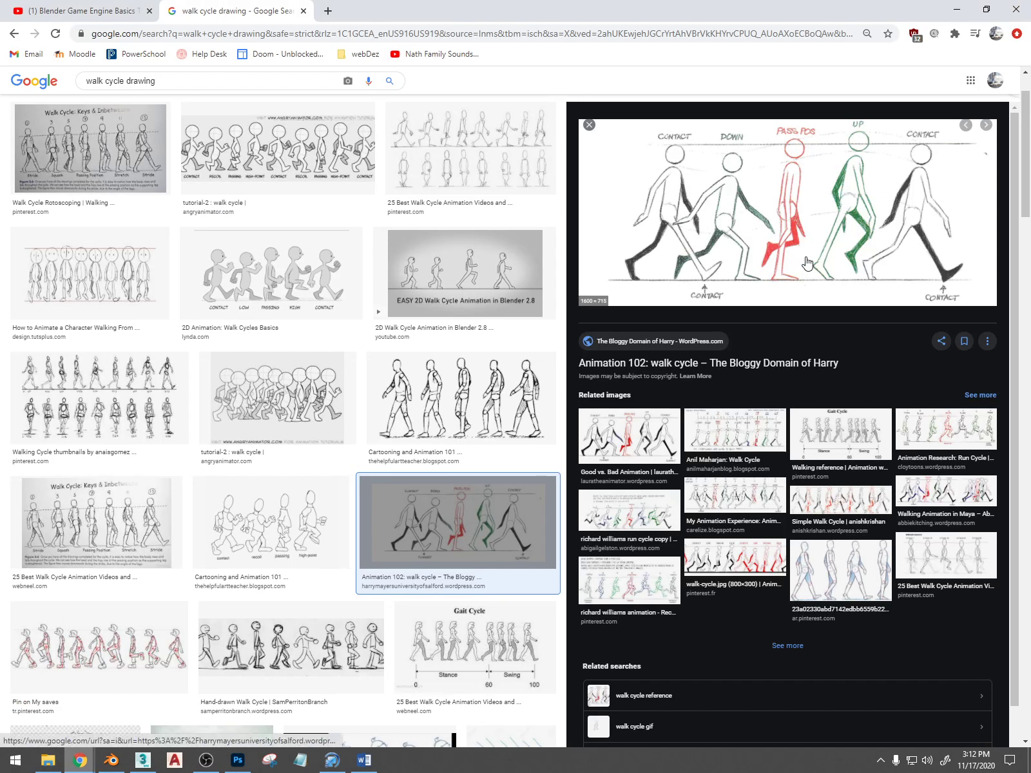
click(968, 13)
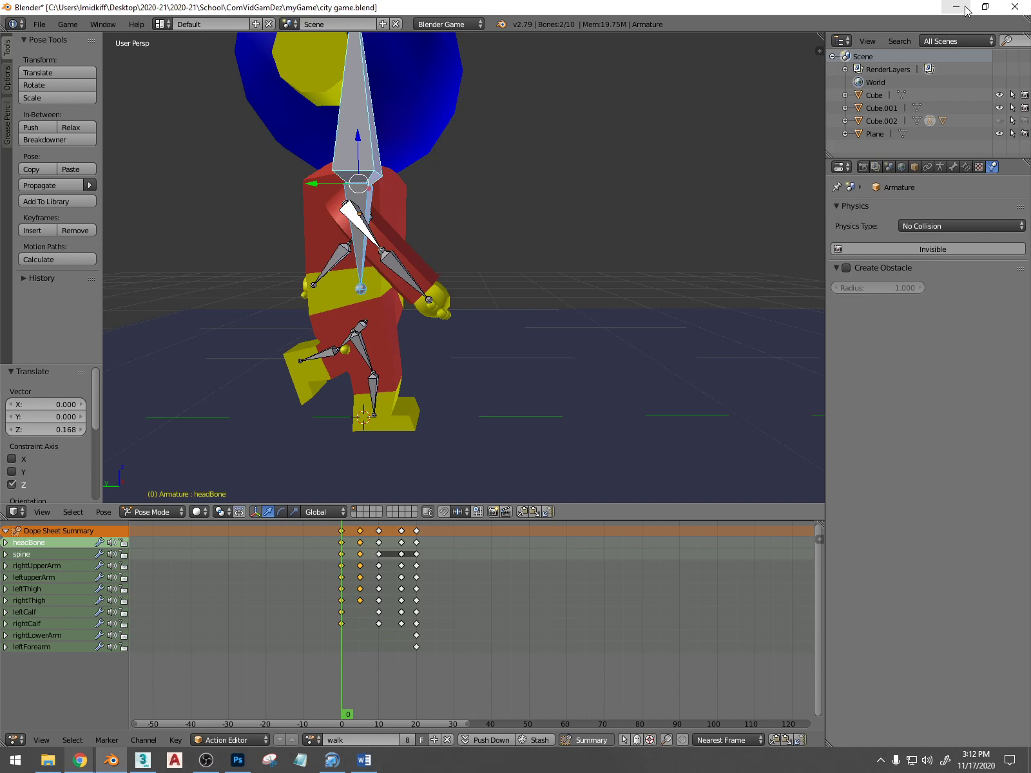
scroll(390, 232, down, 2)
drag(338, 652, 360, 649)
middle_drag(412, 335, 377, 348)
drag(351, 652, 330, 651)
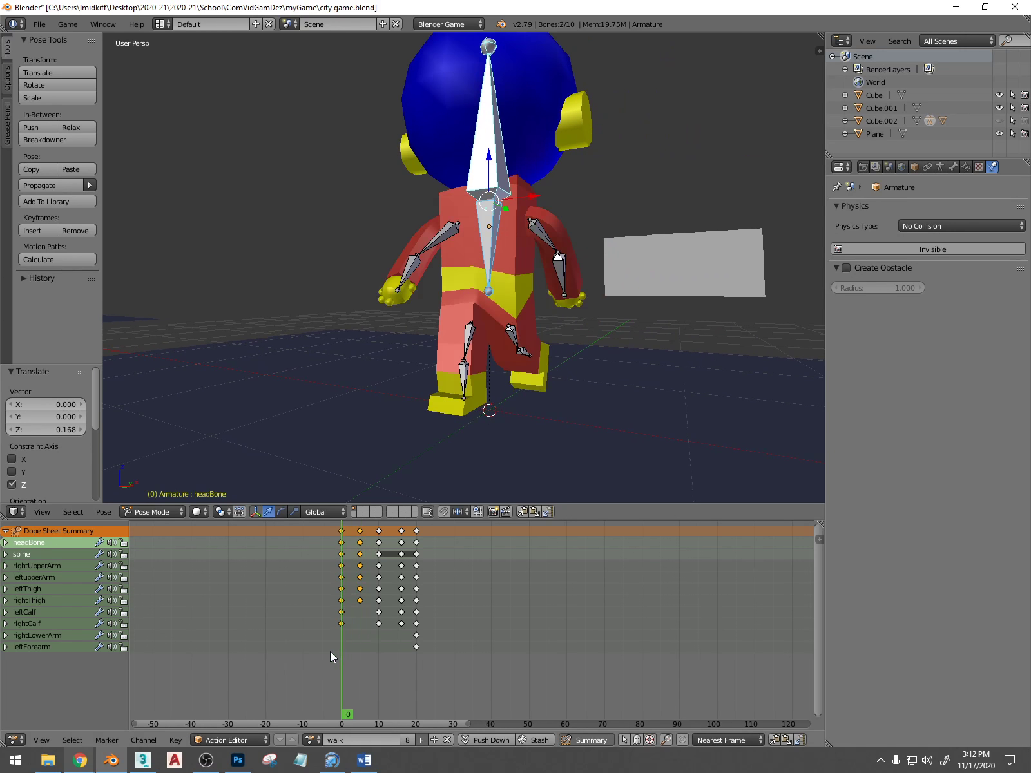
Rotate the rightUpperArm bone about 90.5° at frame 0 so the arm swings to the opposite side
middle_drag(326, 380, 462, 502)
middle_drag(541, 291, 279, 309)
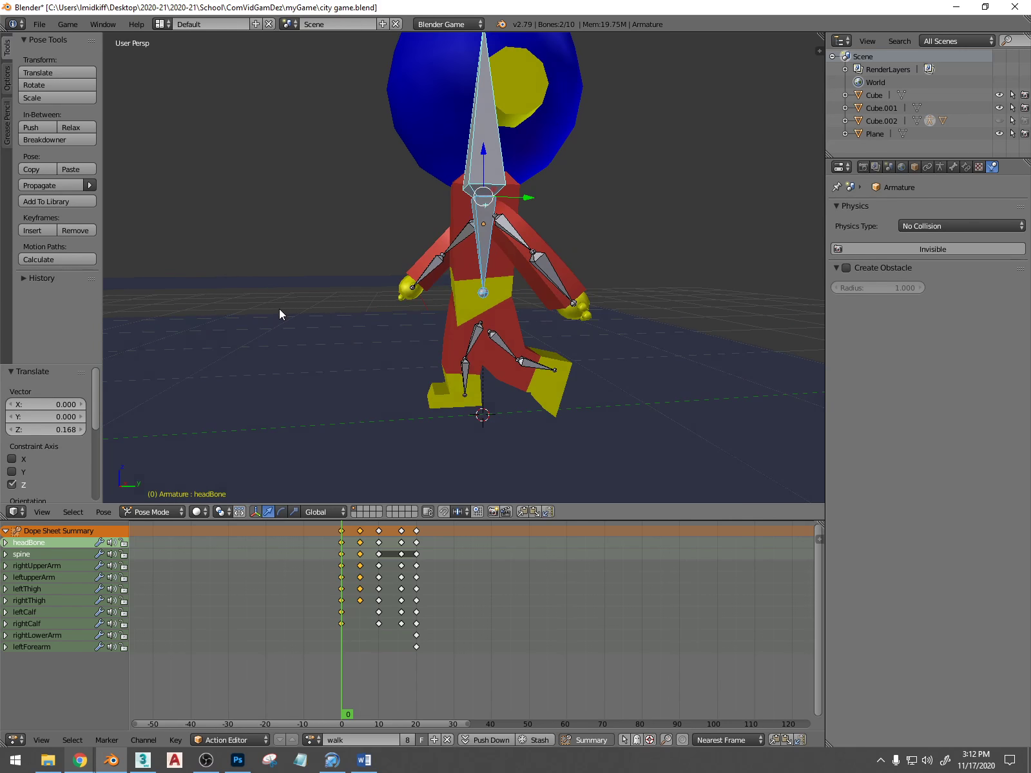
right_click(509, 232)
key(r)
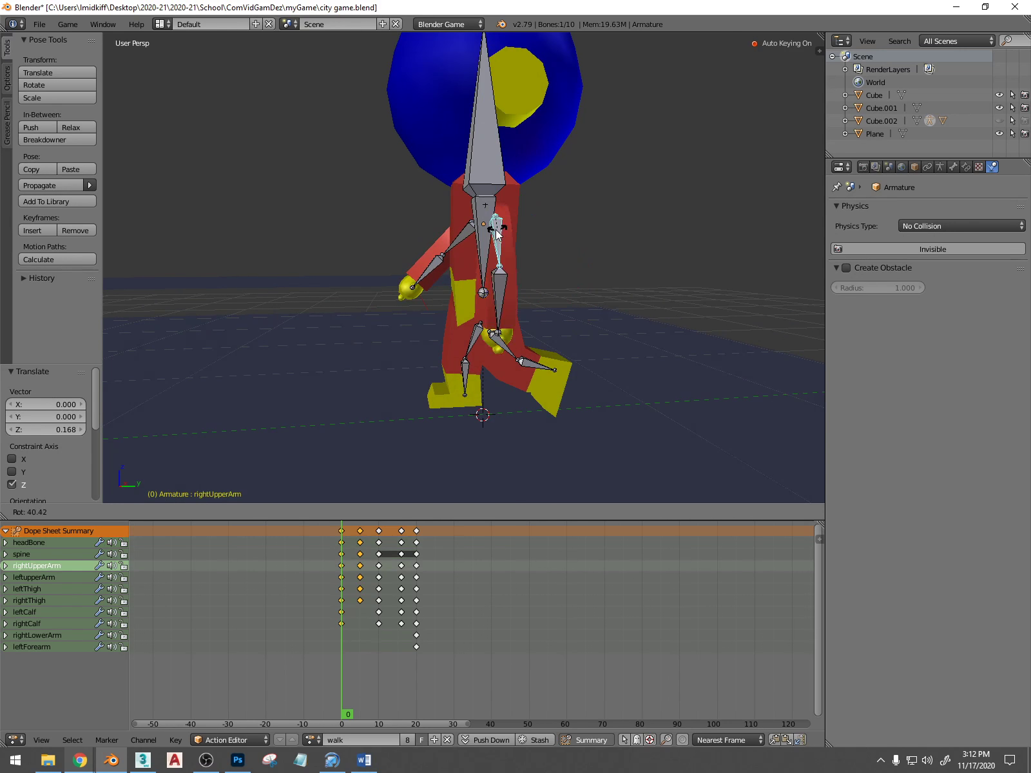
click(471, 232)
Rotate the leftupperArm bone about 91.3° around the global X axis at frame 0, opposite the right arm
right_click(472, 231)
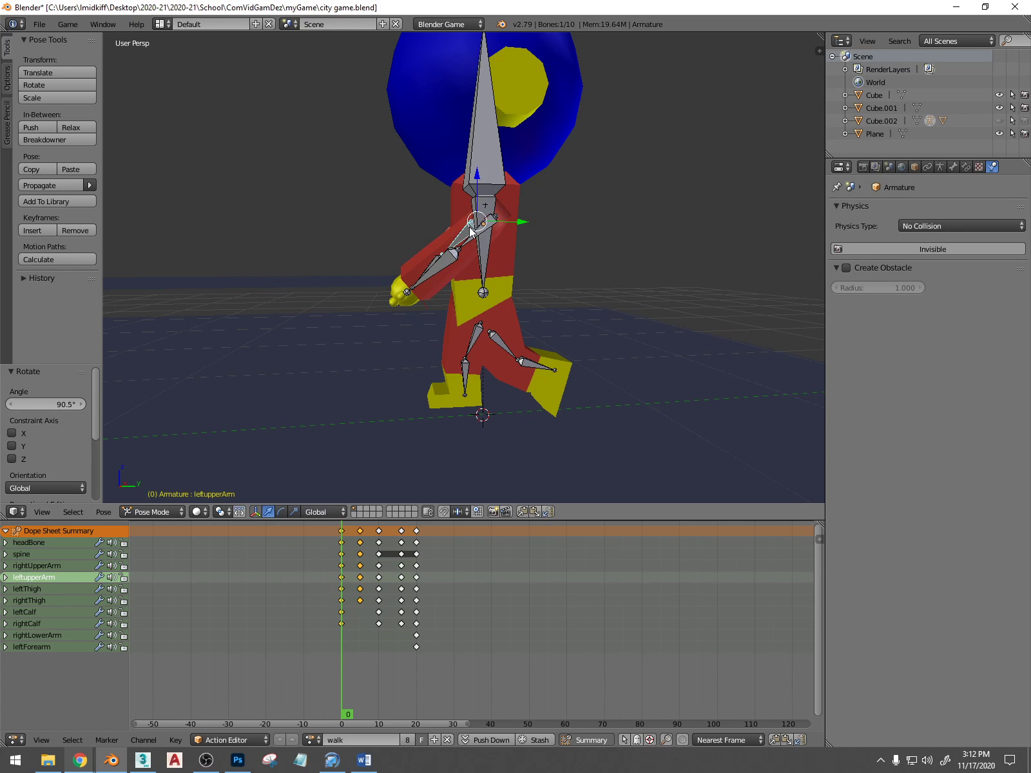
key(r)
key(x)
click(490, 232)
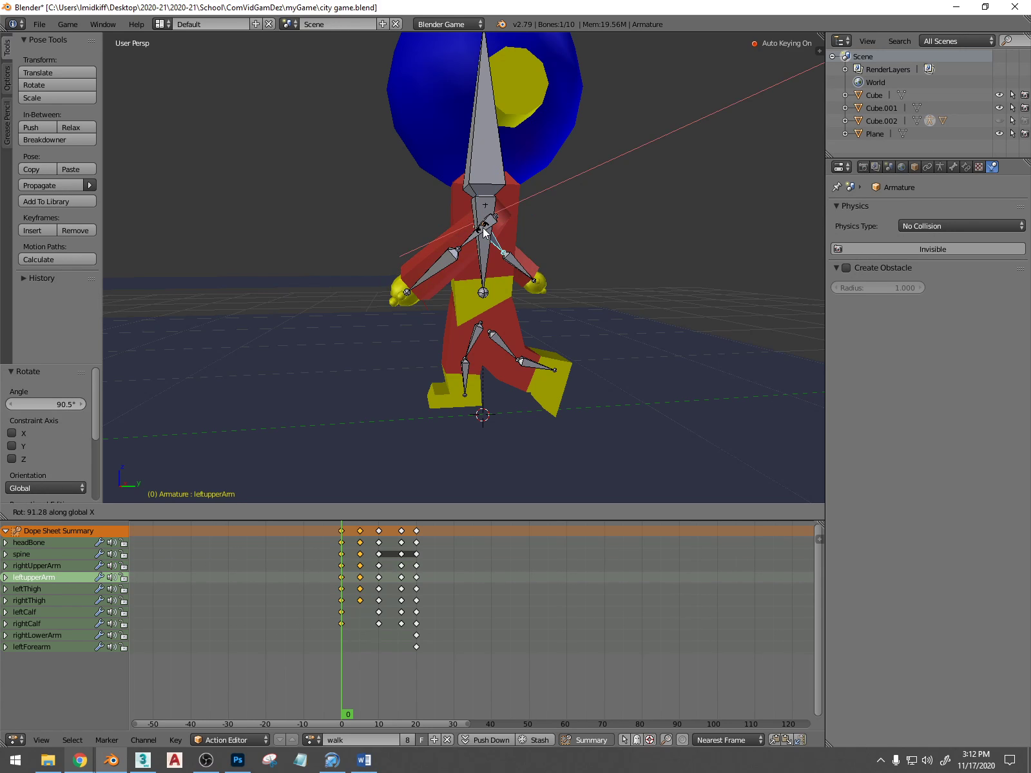
middle_drag(490, 231, 621, 274)
Lower the spine and headBone together by about 0.051 along the global Z axis at frame 16
drag(351, 648, 402, 642)
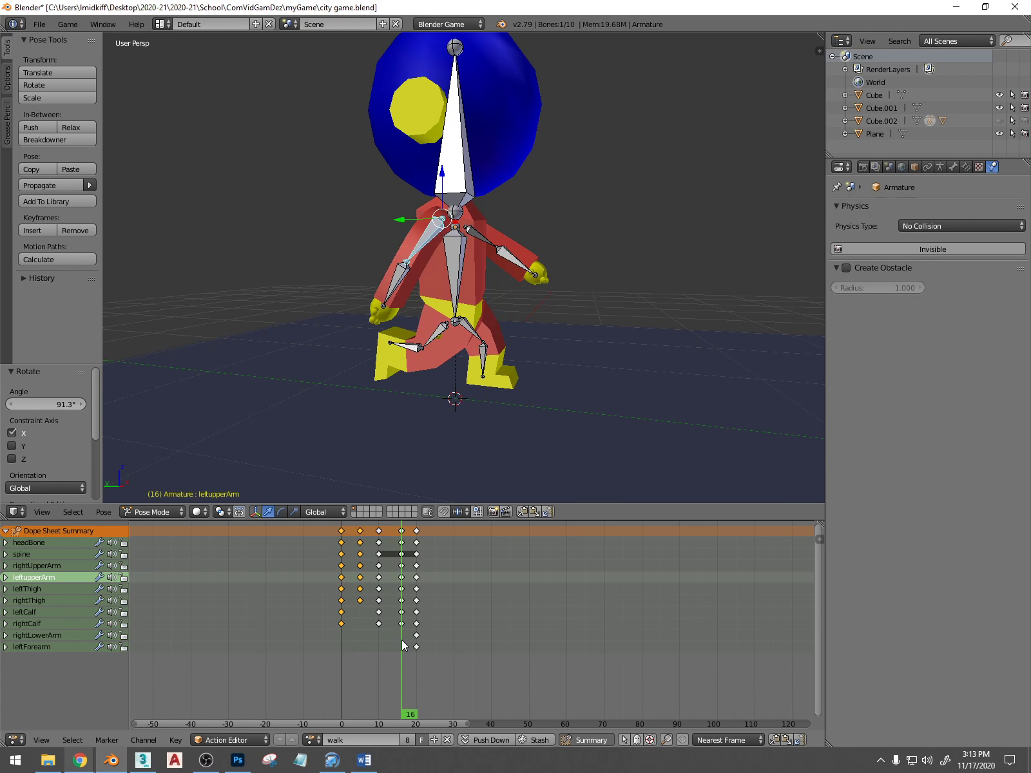
middle_drag(408, 390, 475, 386)
right_click(470, 269)
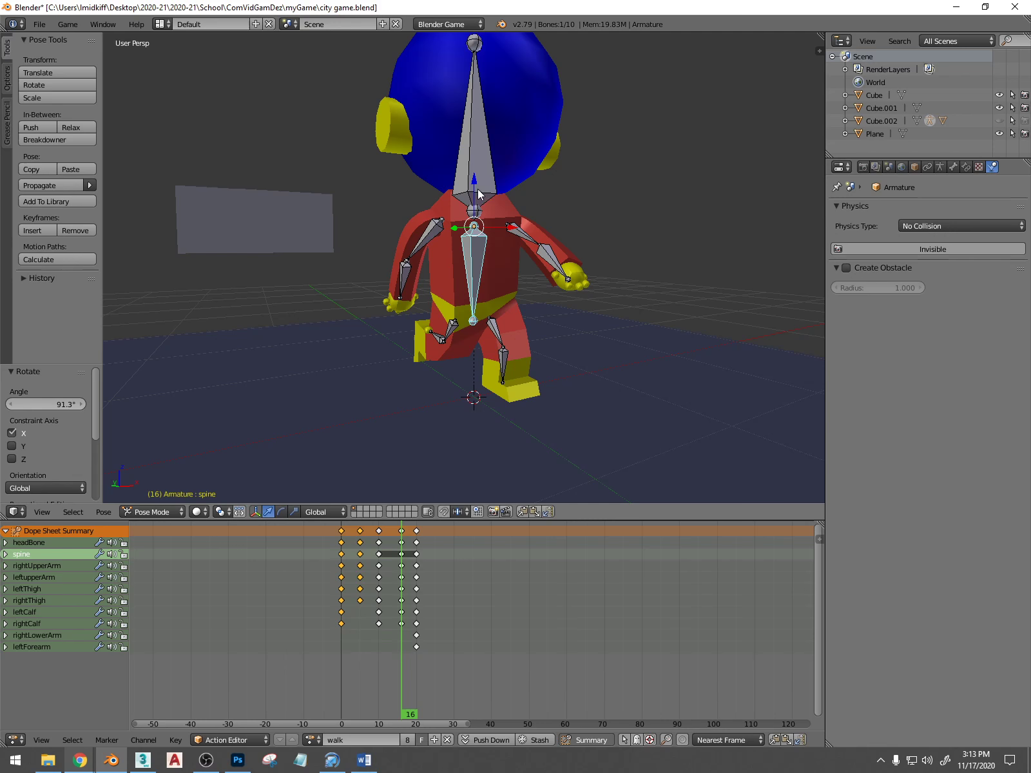
shift+right_click(481, 167)
key(g)
key(z)
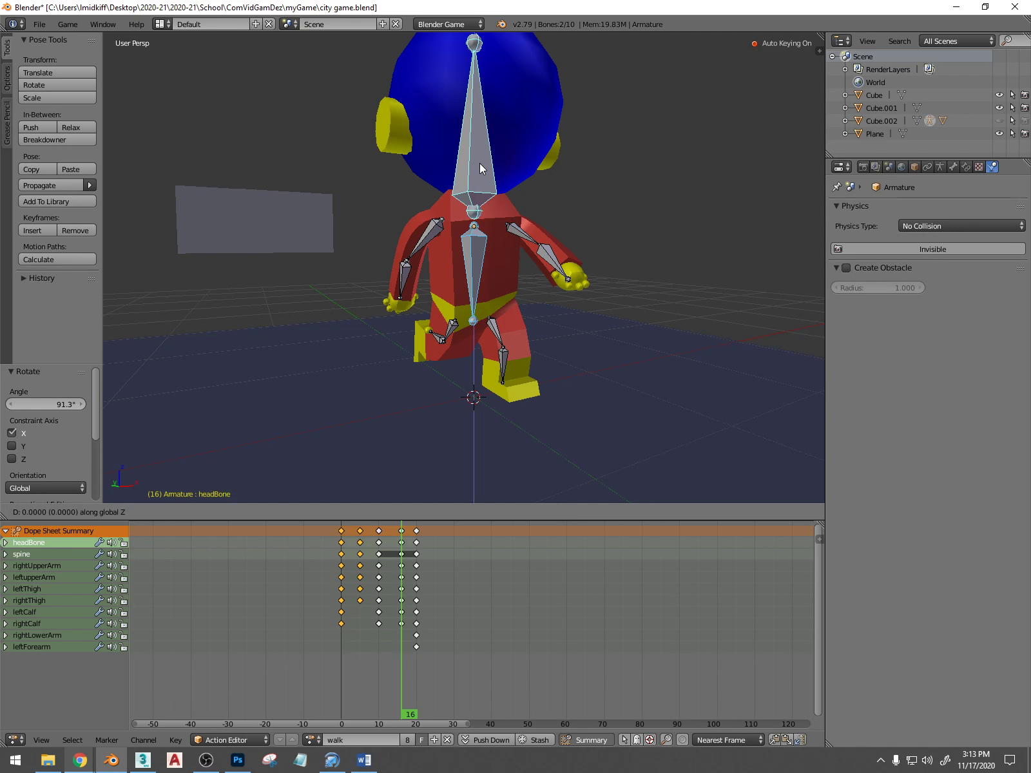
click(477, 171)
Review the walk action's poses around frames 11 to 13 and back to frame 0
click(379, 665)
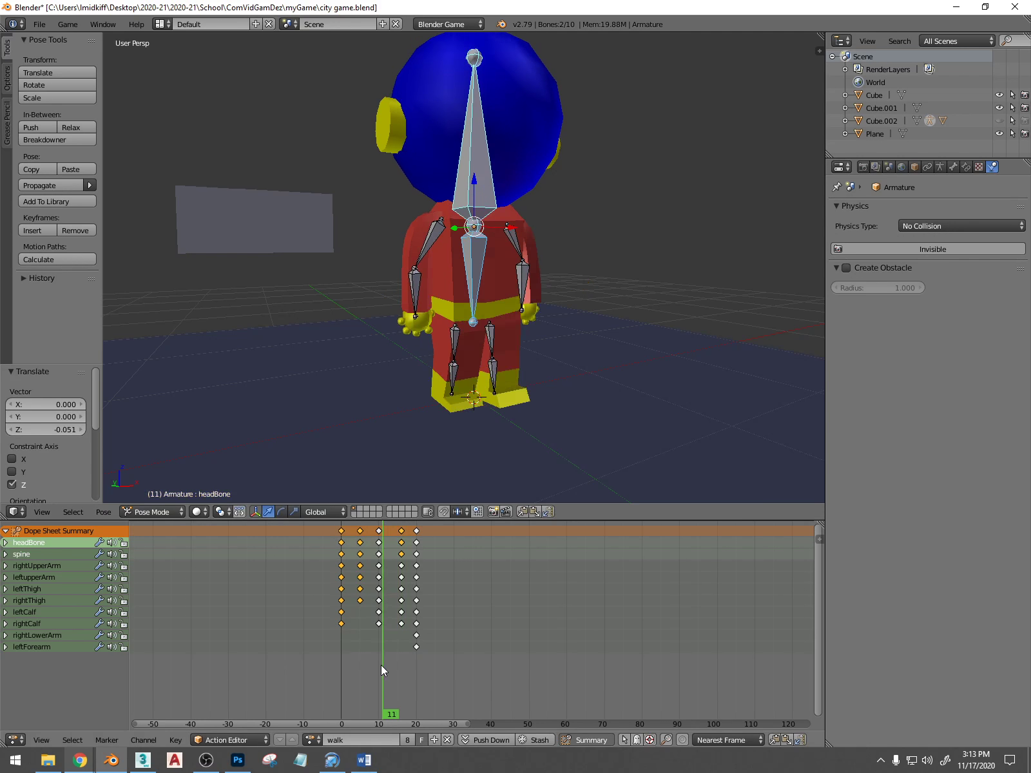
drag(377, 665, 390, 661)
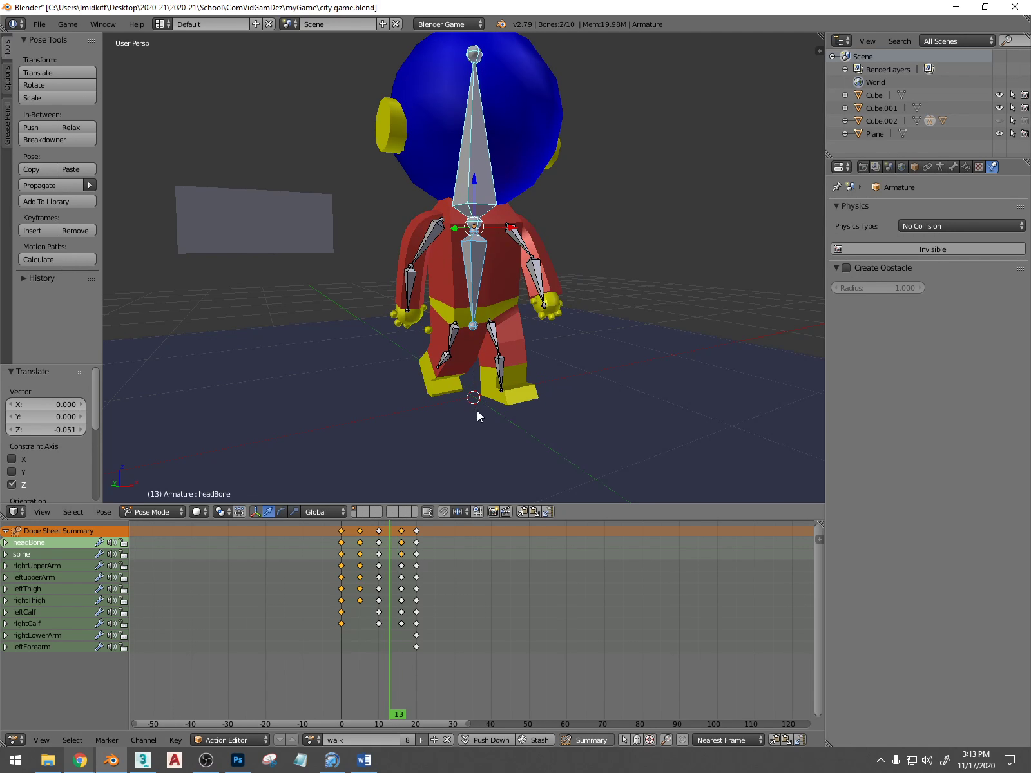
click(392, 659)
drag(392, 660, 341, 662)
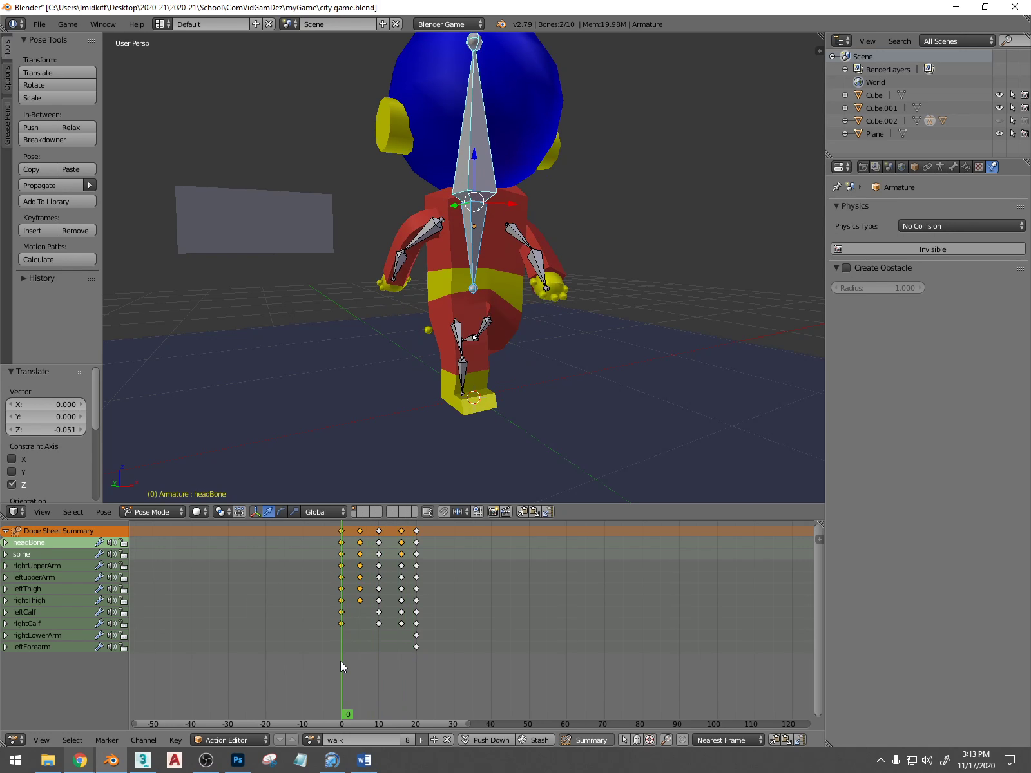
Duplicate all of the walk action's frame 0 keyframes to frame 25
right_click(342, 530)
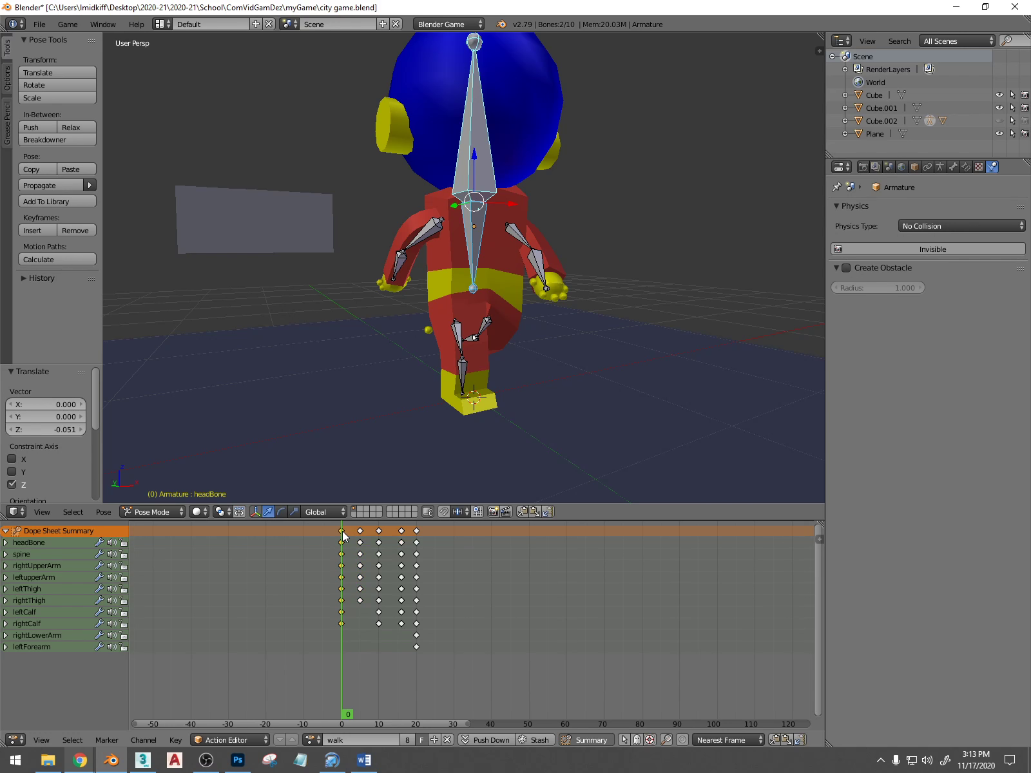
key(shift+d)
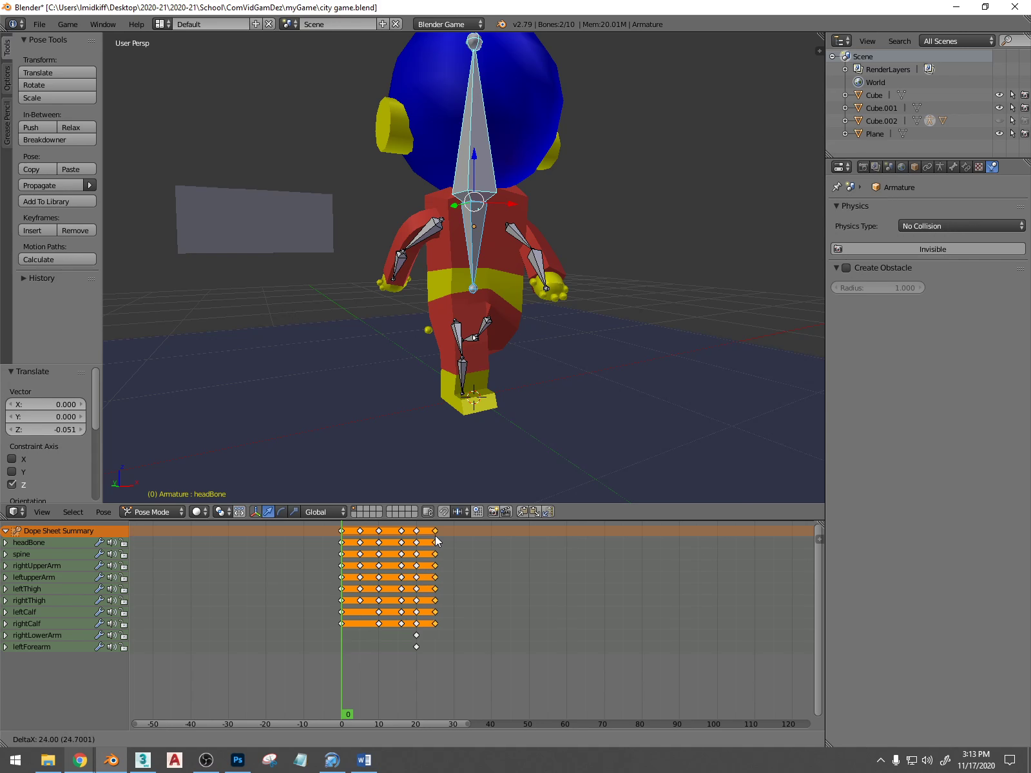
click(437, 535)
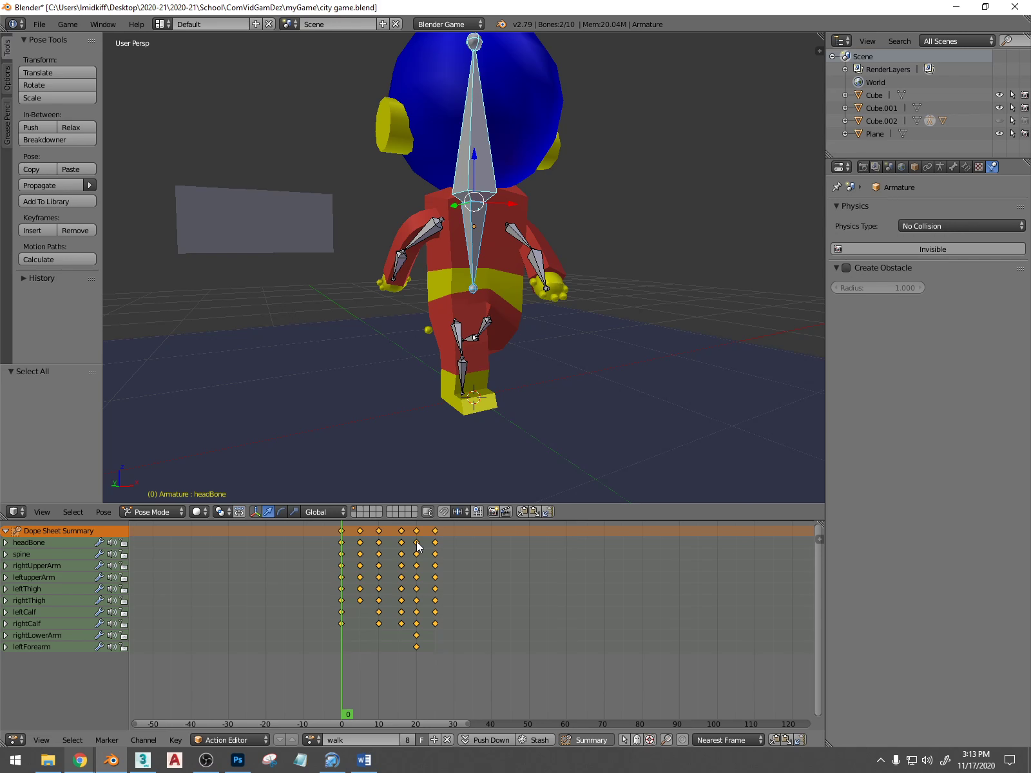
Scale the timing of all walk action keyframes by 0.814 about frame 0, placing the last column at frame 20
key(s)
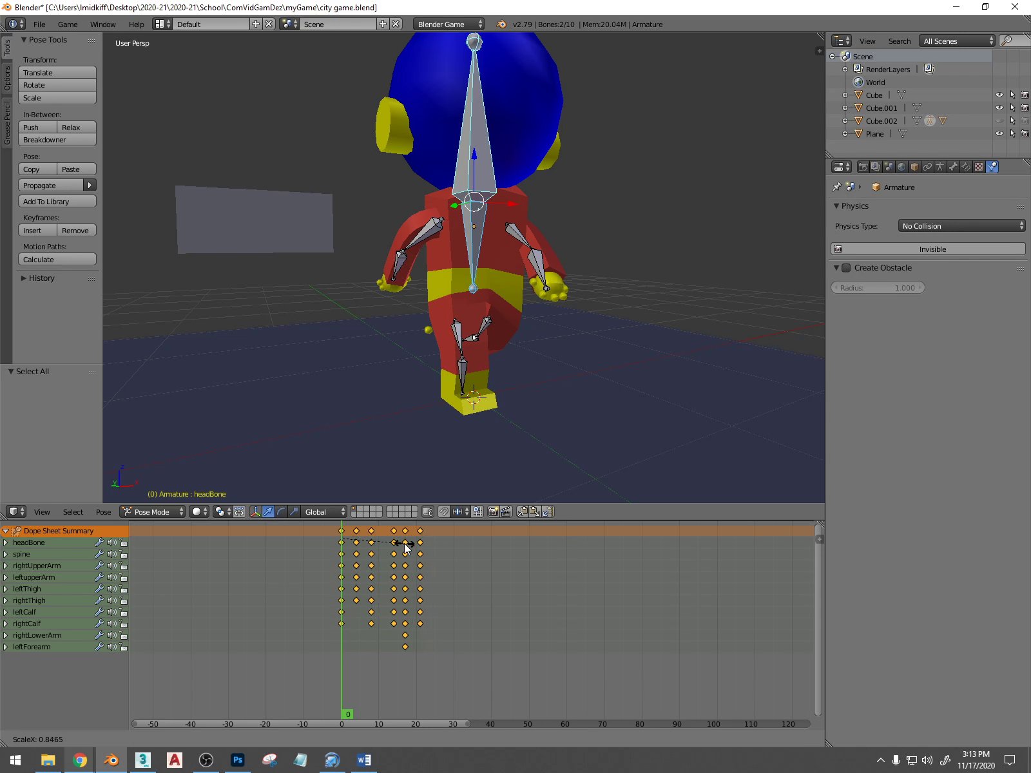
click(402, 546)
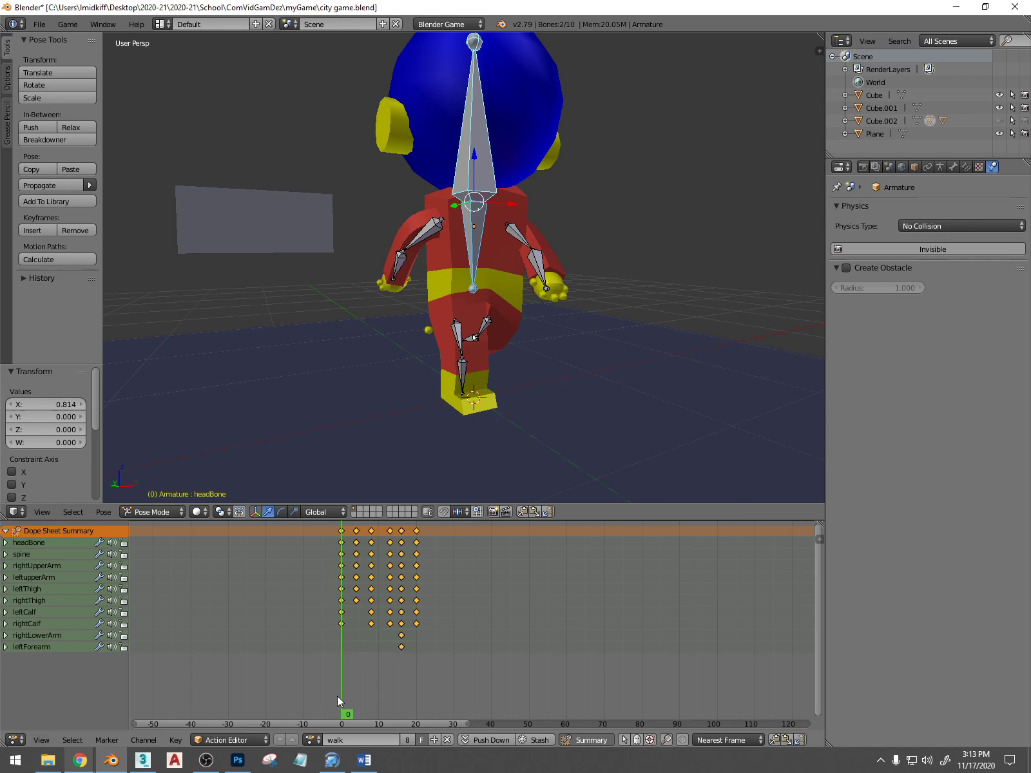
click(352, 685)
mouse_move(353, 685)
mouse_down()
mouse_move(416, 685)
mouse_move(328, 690)
mouse_move(421, 695)
mouse_move(345, 703)
mouse_move(422, 701)
mouse_move(344, 717)
mouse_up()
Replace the Action Editor with the Timeline and turn off automatic keyframe insertion
click(15, 740)
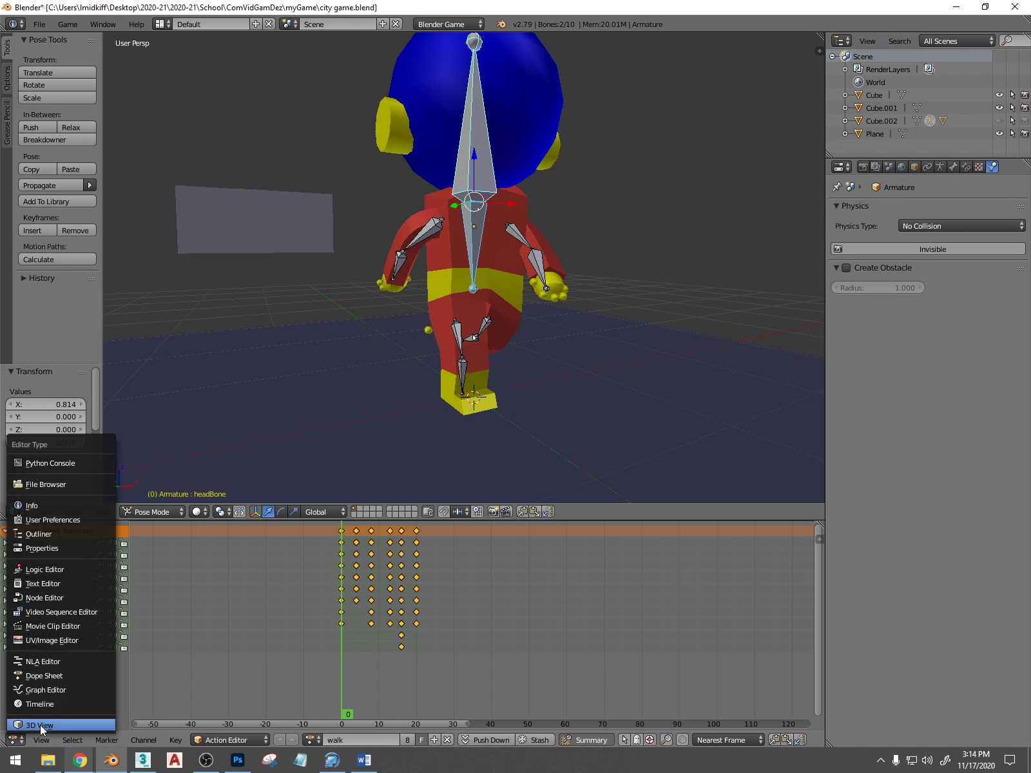
click(45, 706)
click(587, 740)
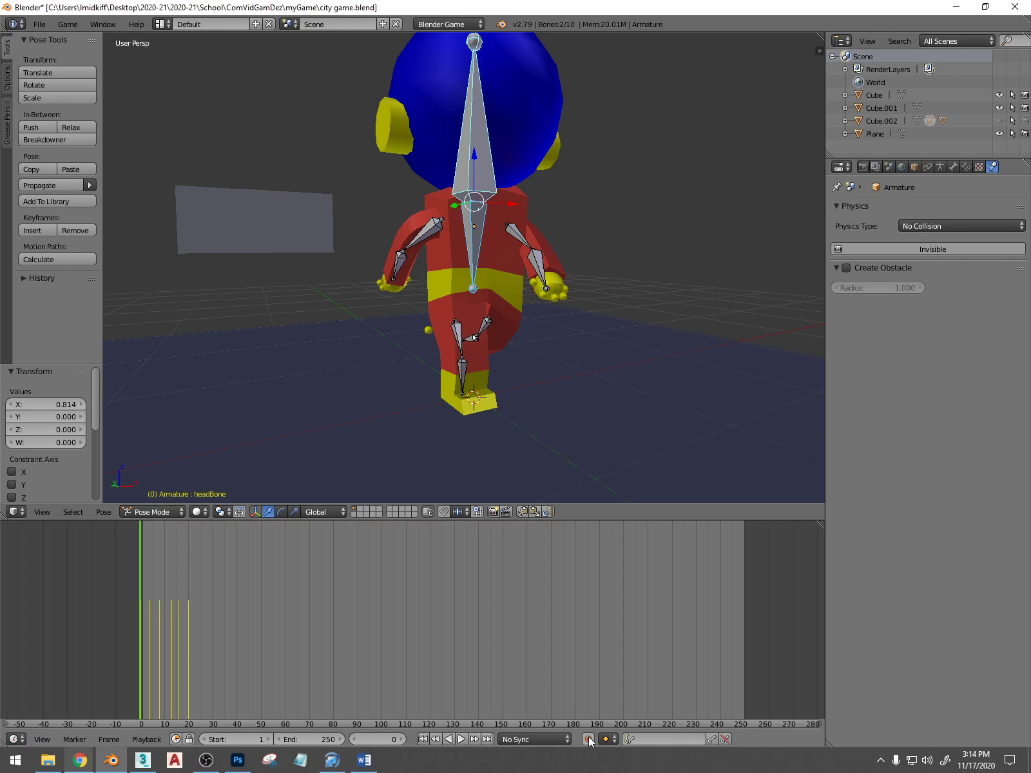
middle_drag(525, 308, 379, 338)
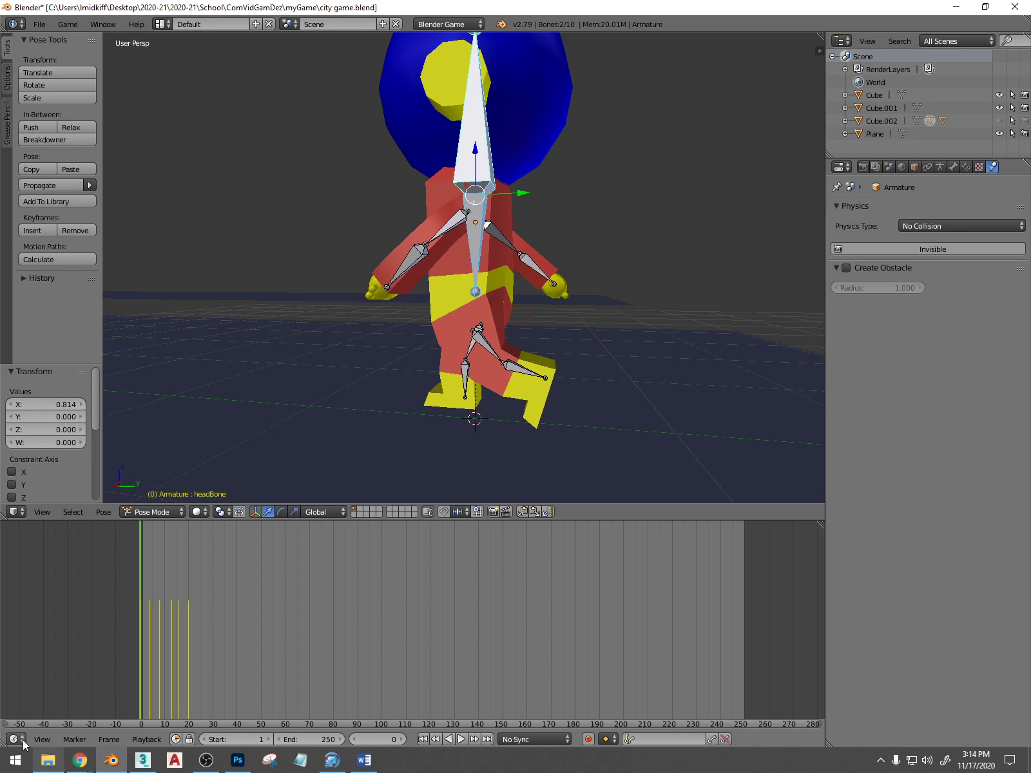
scroll(373, 306, down, 3)
middle_drag(373, 307, 453, 348)
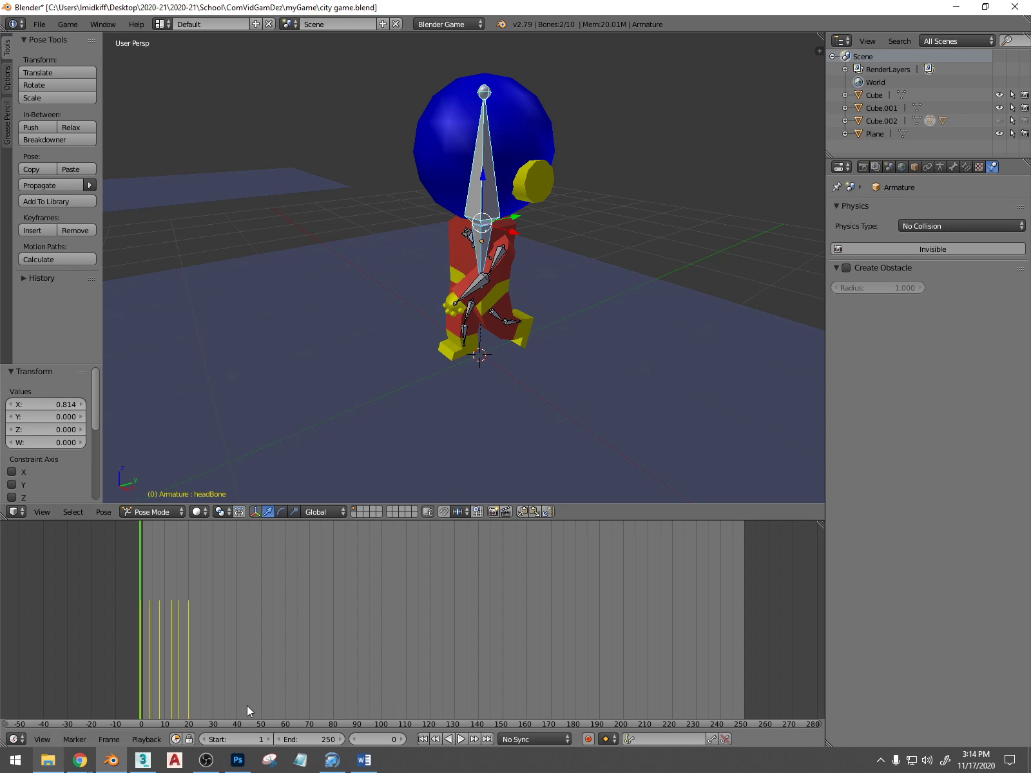
middle_drag(548, 338, 467, 300)
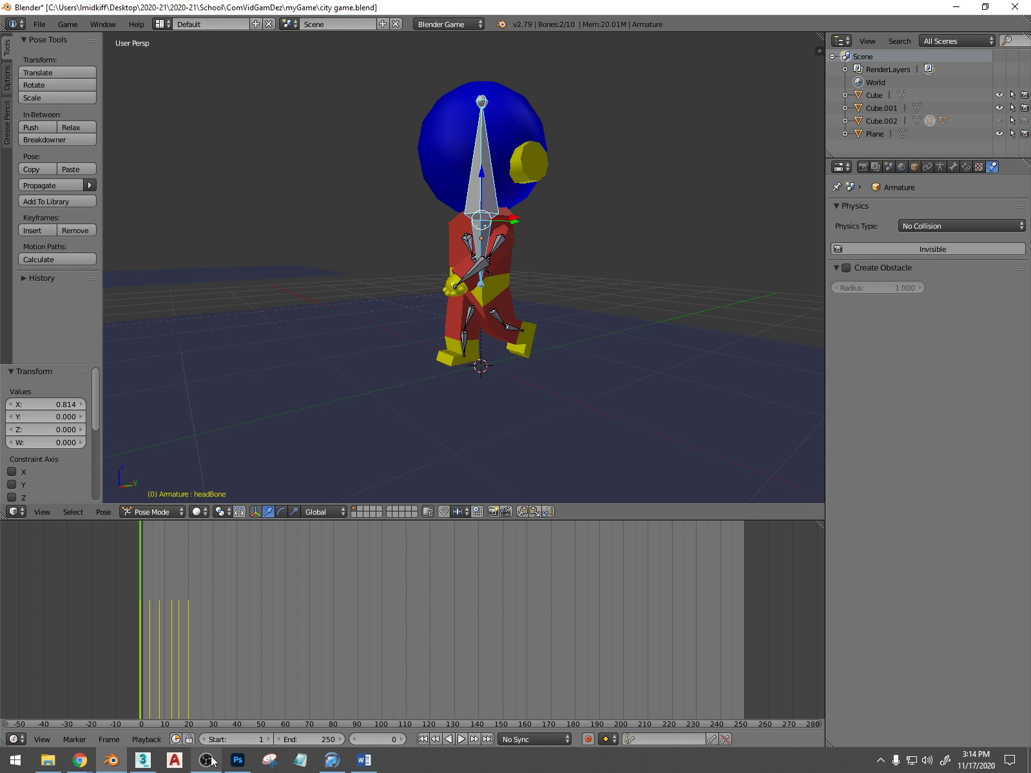
Show the Logic Editor in place of the Timeline, switch the armature to Object Mode and select the character's body mesh Box001
click(13, 740)
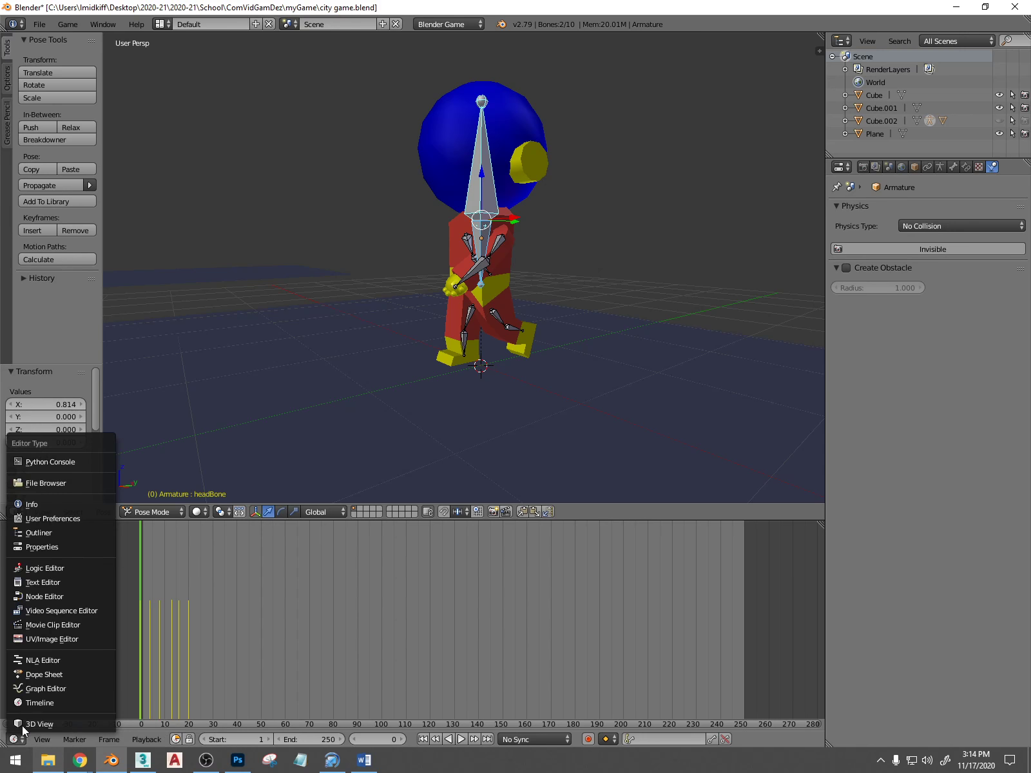
click(55, 561)
scroll(523, 296, down, 3)
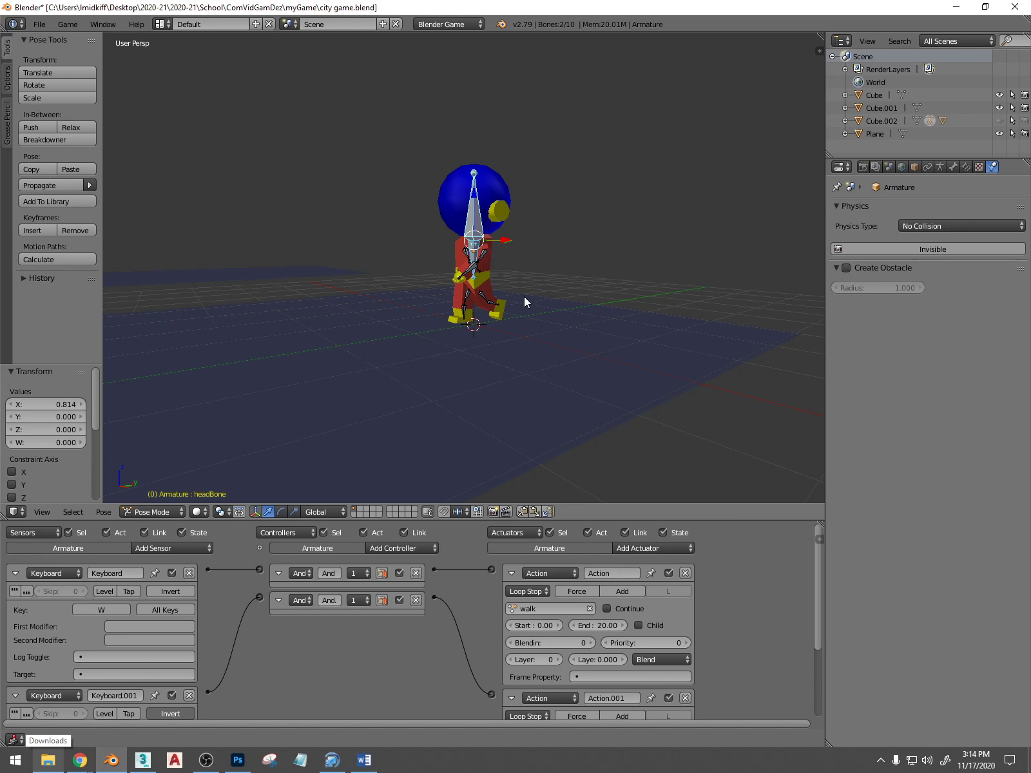
middle_drag(524, 297, 522, 301)
click(156, 513)
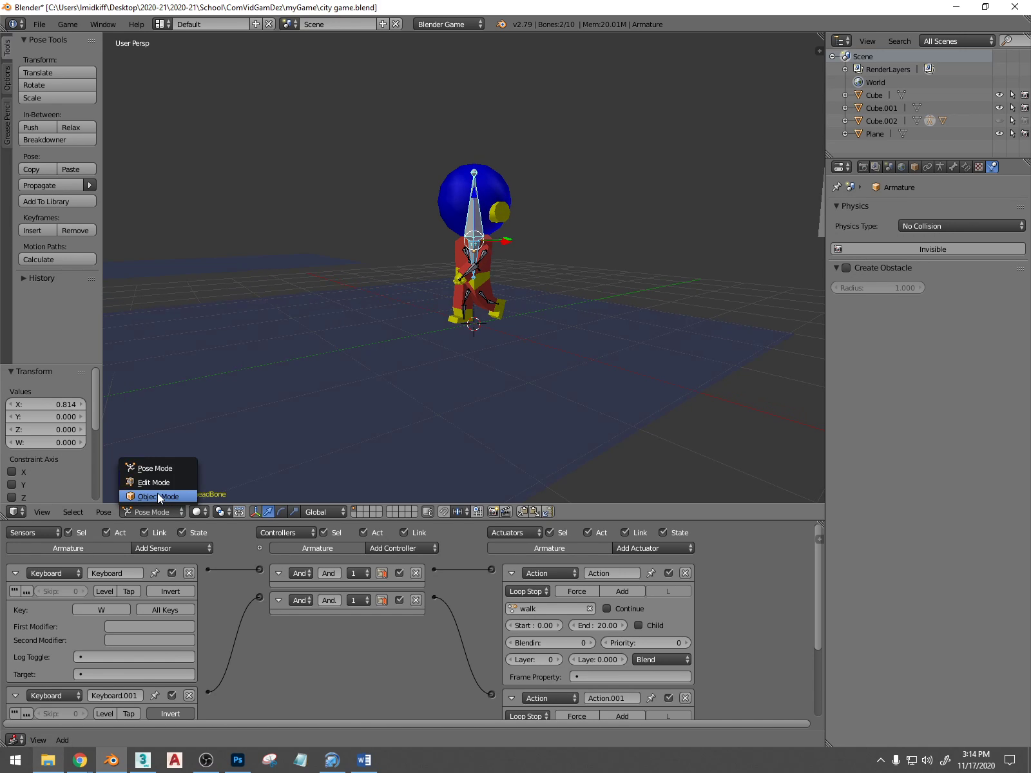
click(157, 493)
right_click(501, 198)
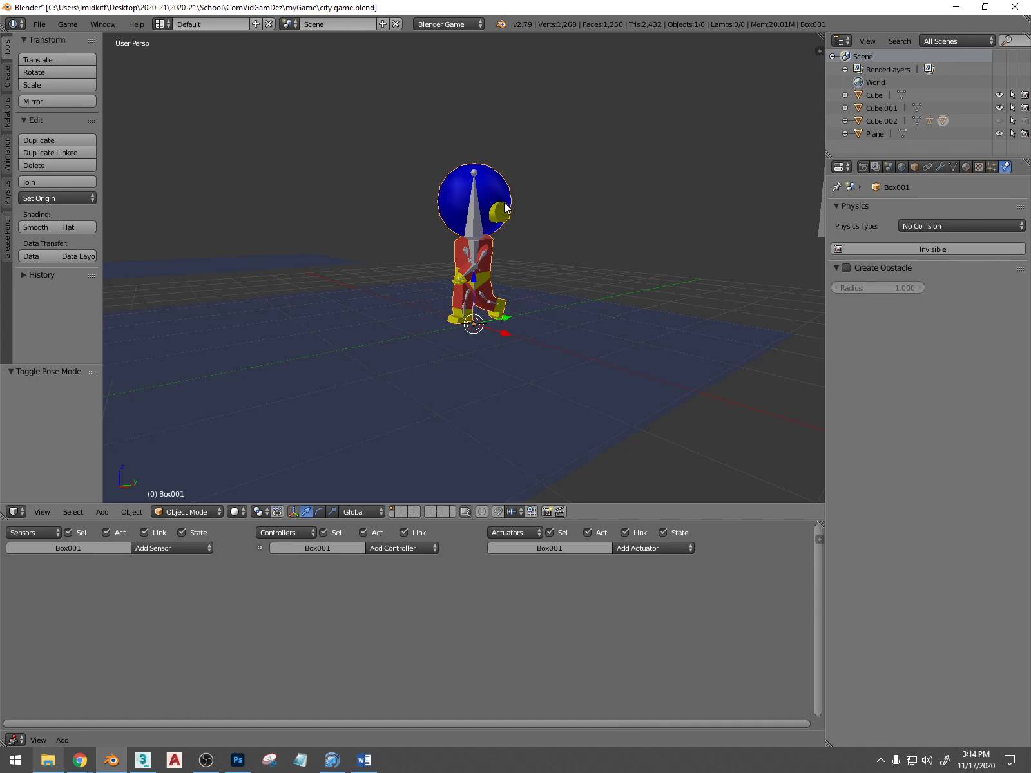
Run the game twice to test the character's retimed walk animation, stopping it after each run
key(p)
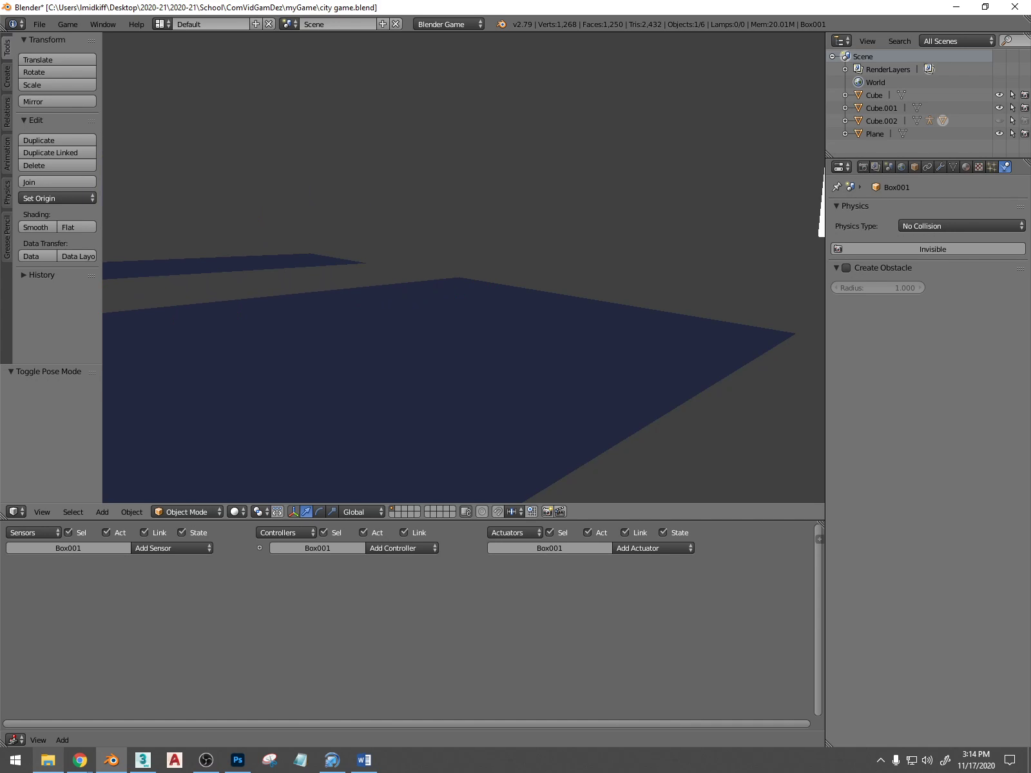
key(Escape)
key(p)
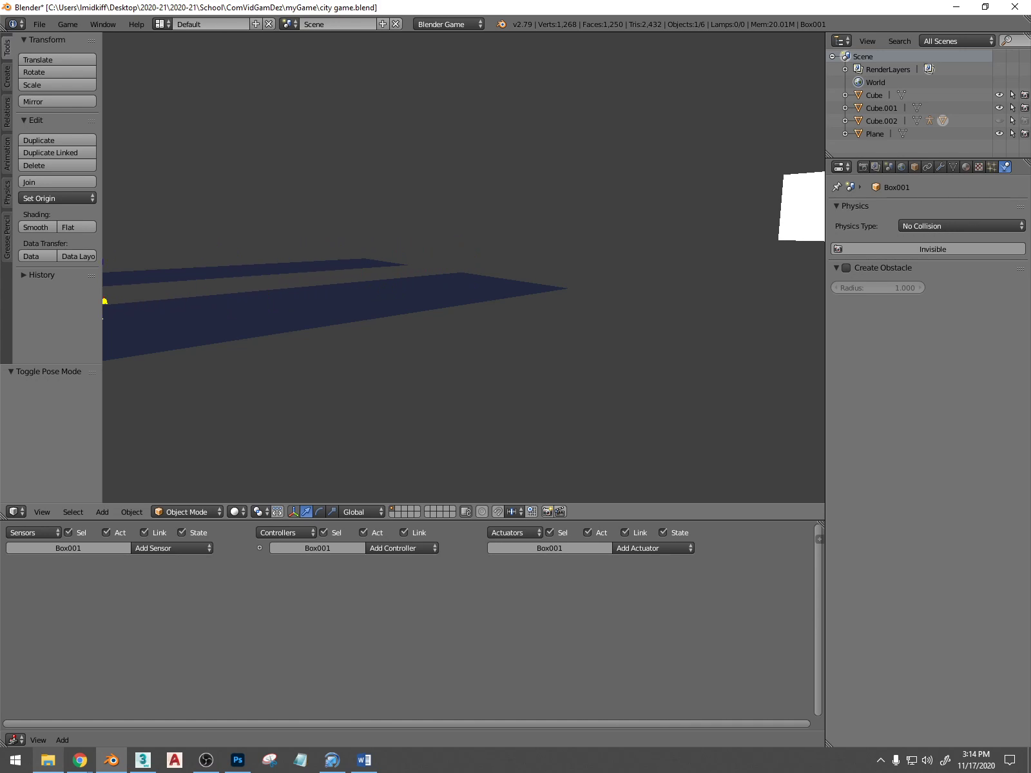
key(Escape)
scroll(467, 263, up, 6)
middle_drag(467, 263, 435, 288)
scroll(435, 288, down, 3)
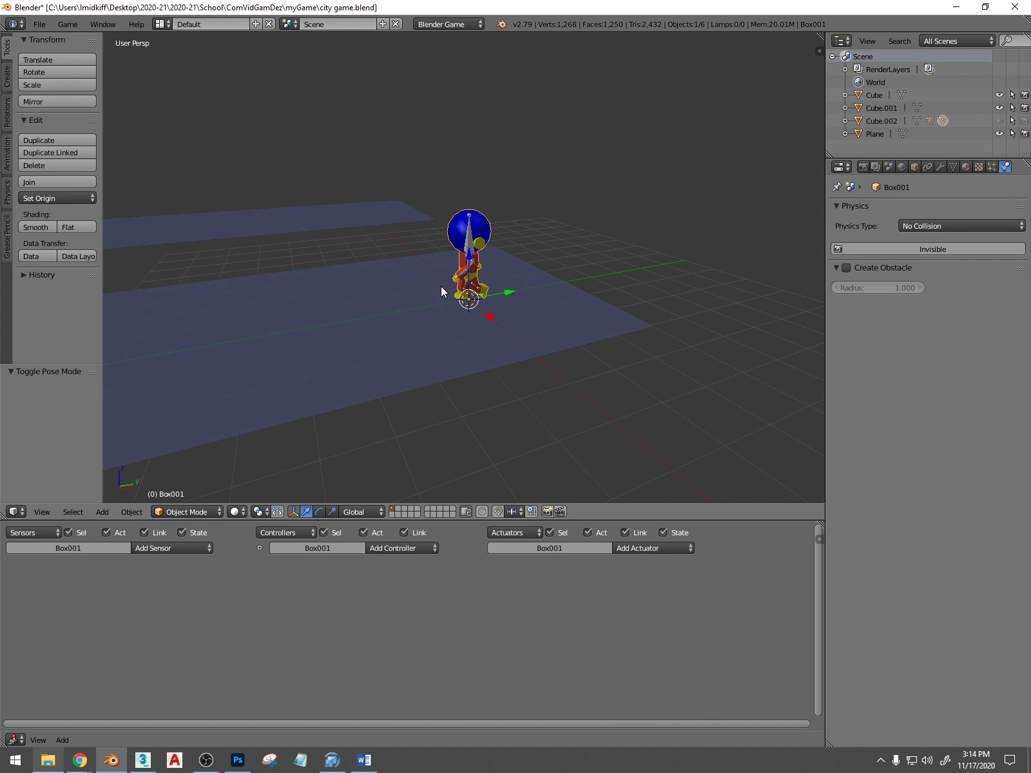
Run the game repeatedly and move the character across the ground to check the walk cycle from the side
key(p)
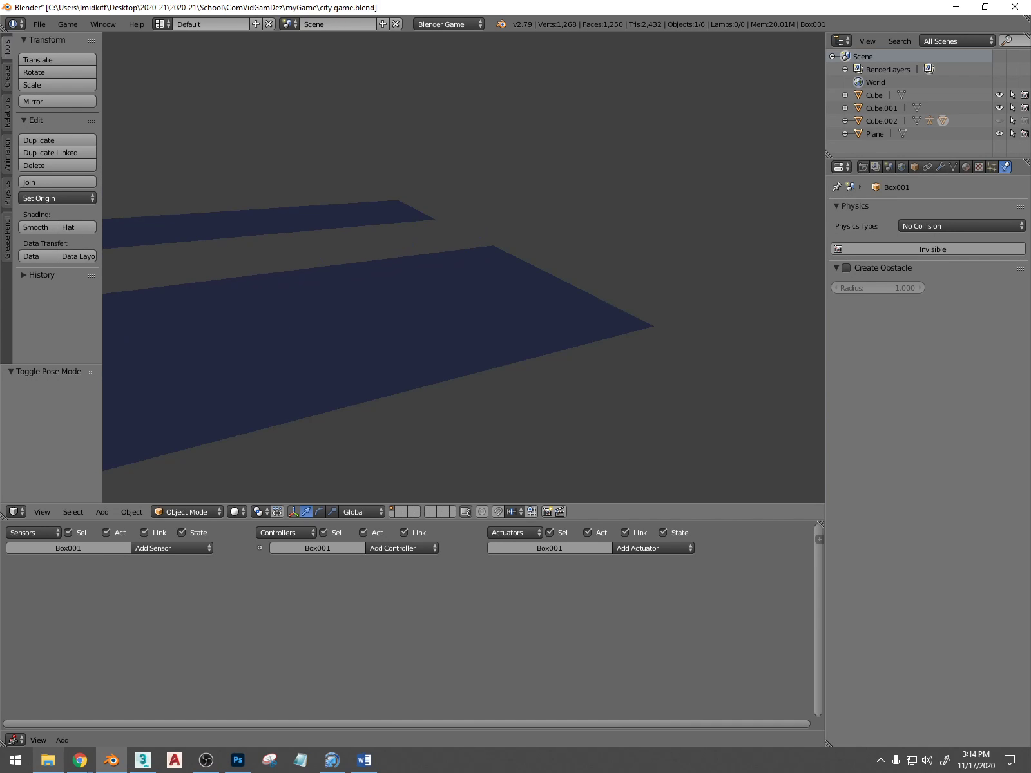
key(Escape)
key(p)
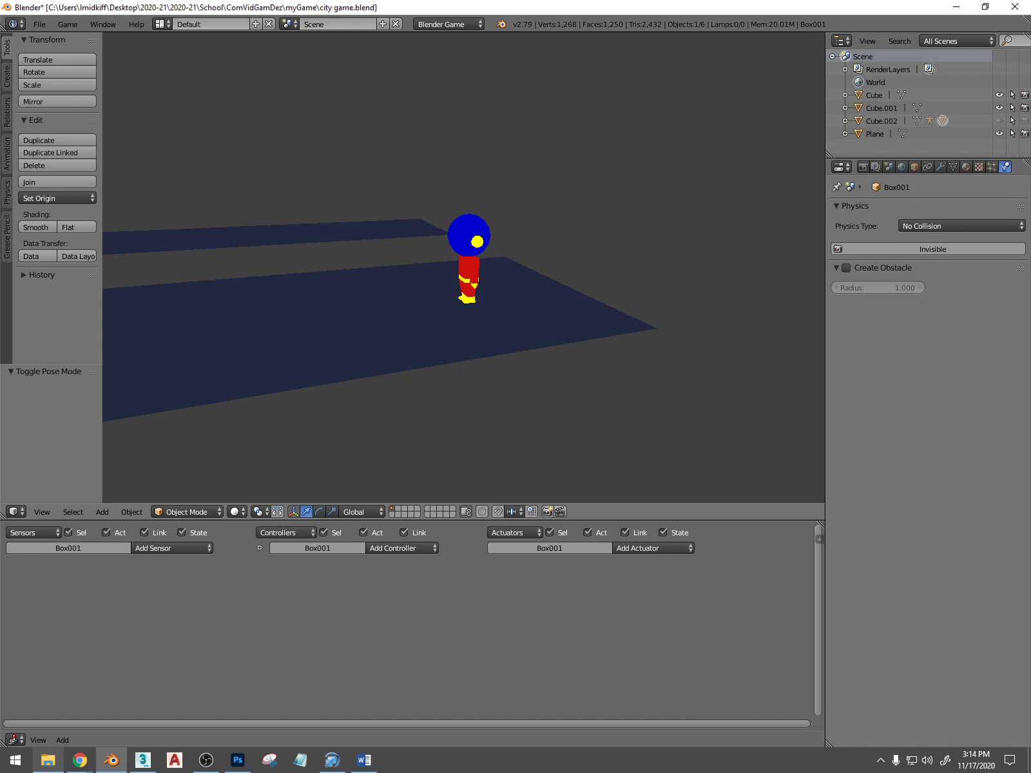
key(Escape)
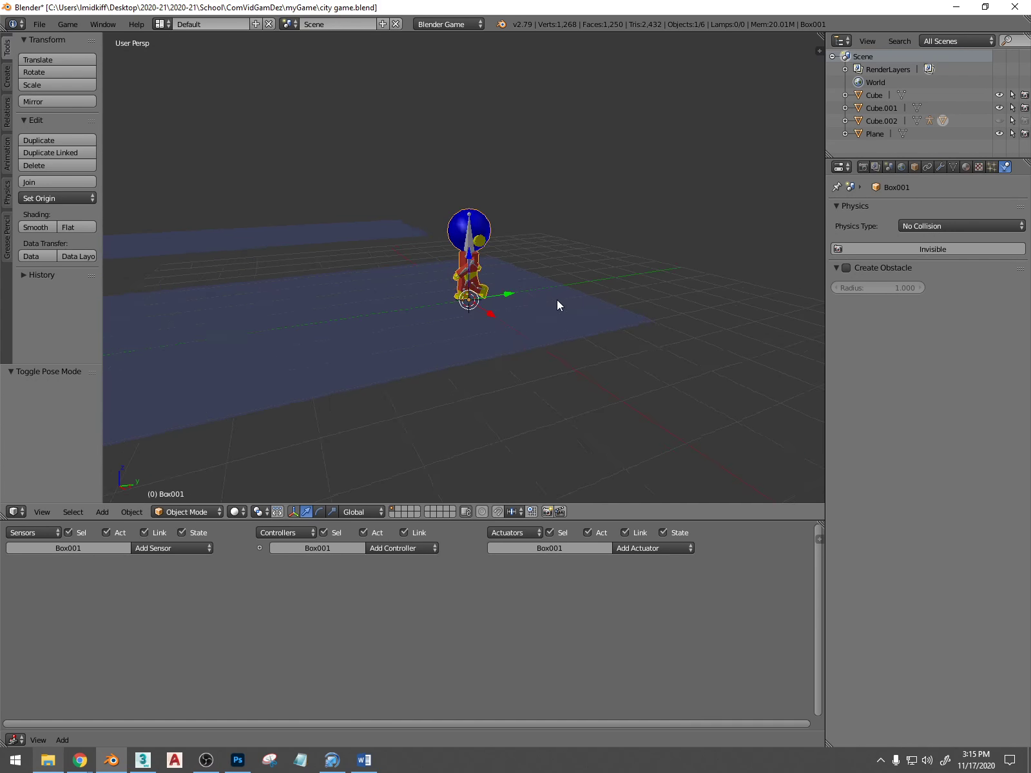
key(p)
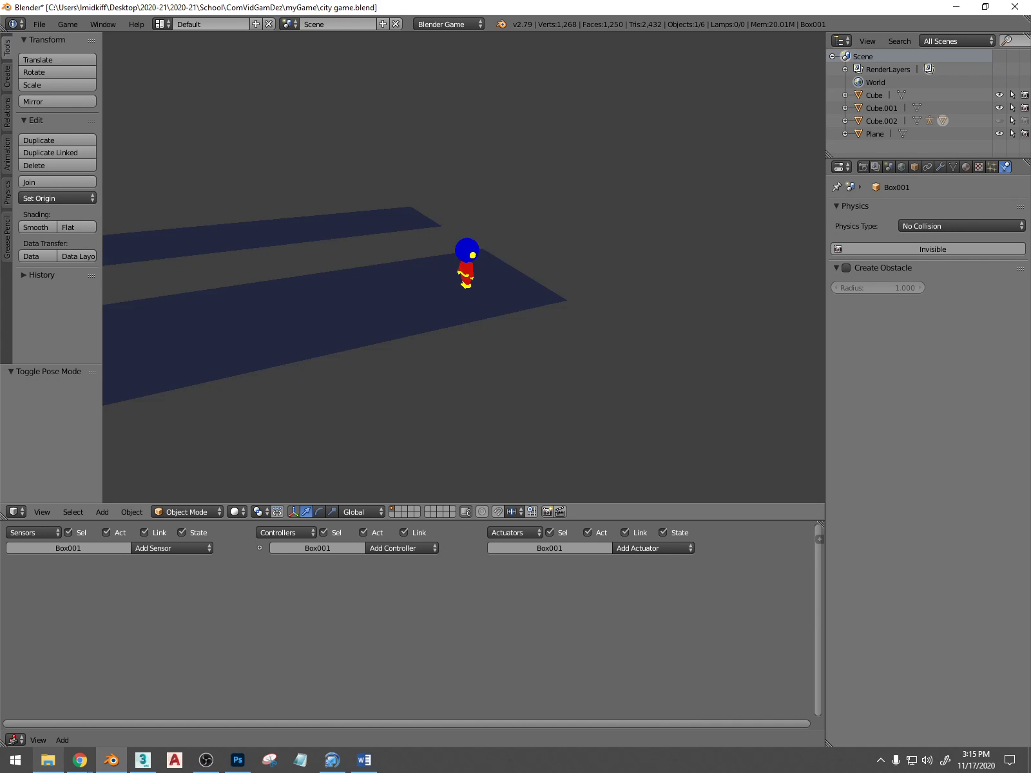
key(Left)
key(Escape)
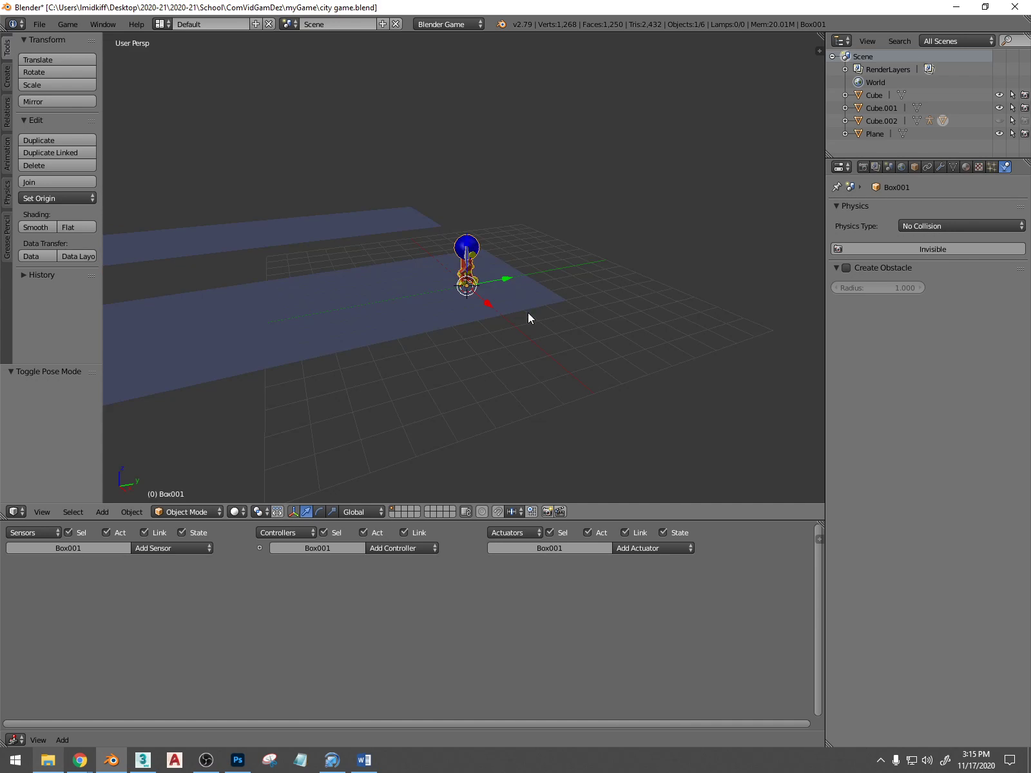
key(p)
key(Left)
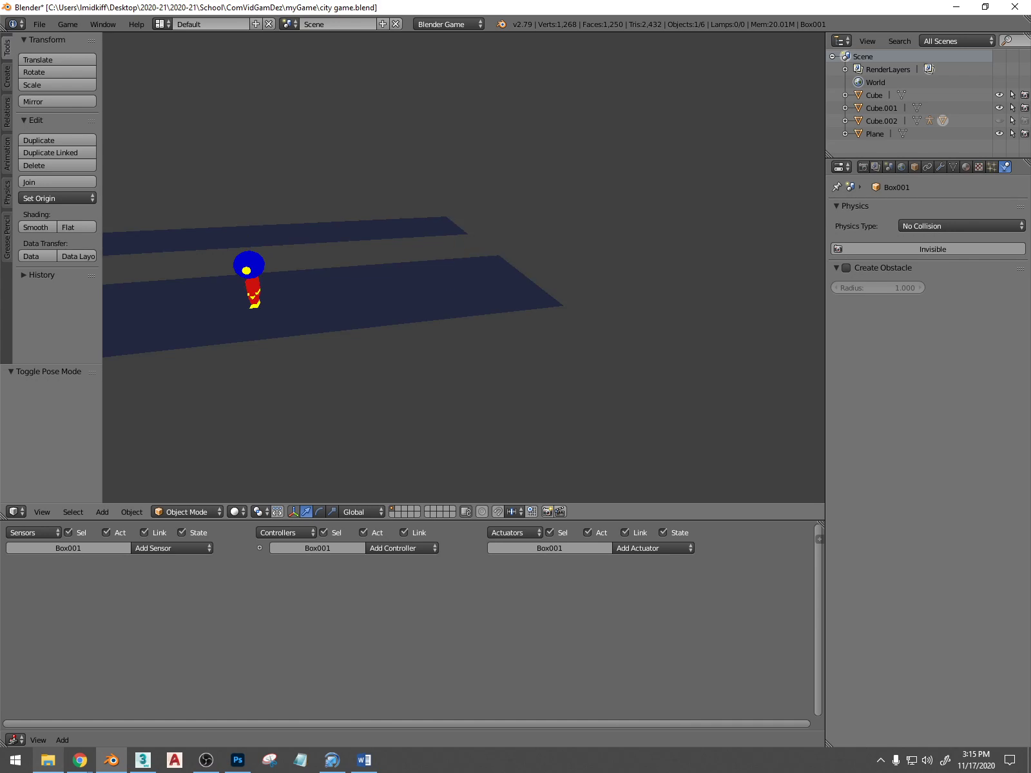
key(Left)
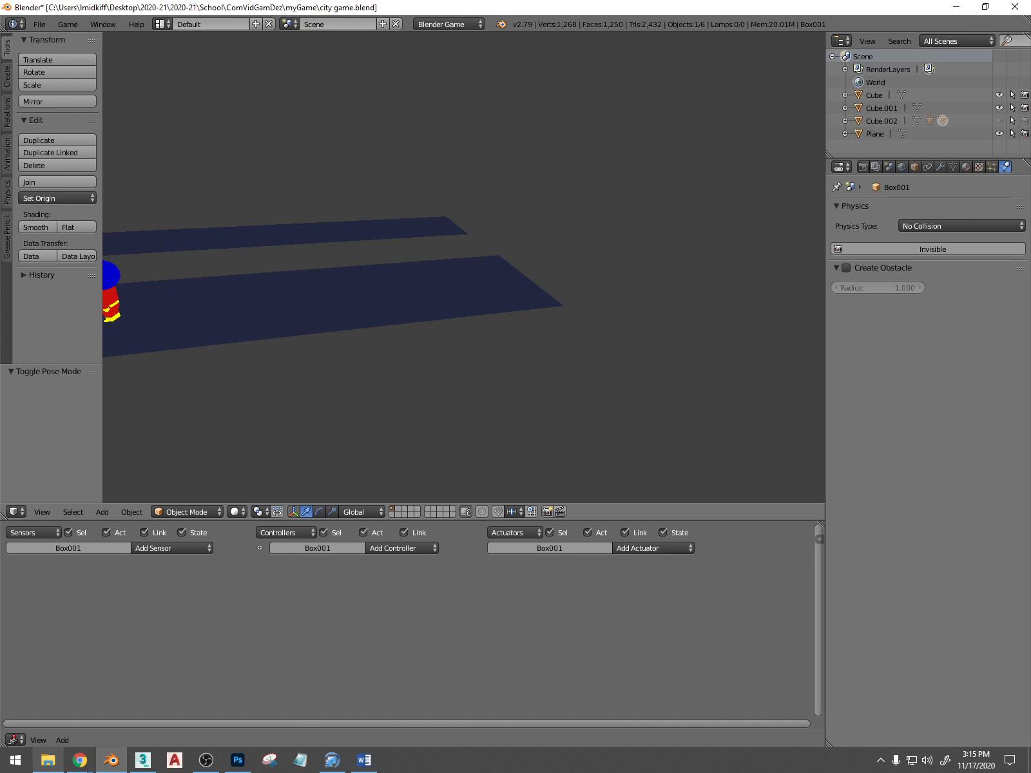
key(Escape)
Run the game once more to check the character's animation from closer behind
mouse_move(490, 301)
middle_down()
mouse_move(567, 299)
mouse_move(488, 285)
middle_up()
scroll(488, 284, up, 6)
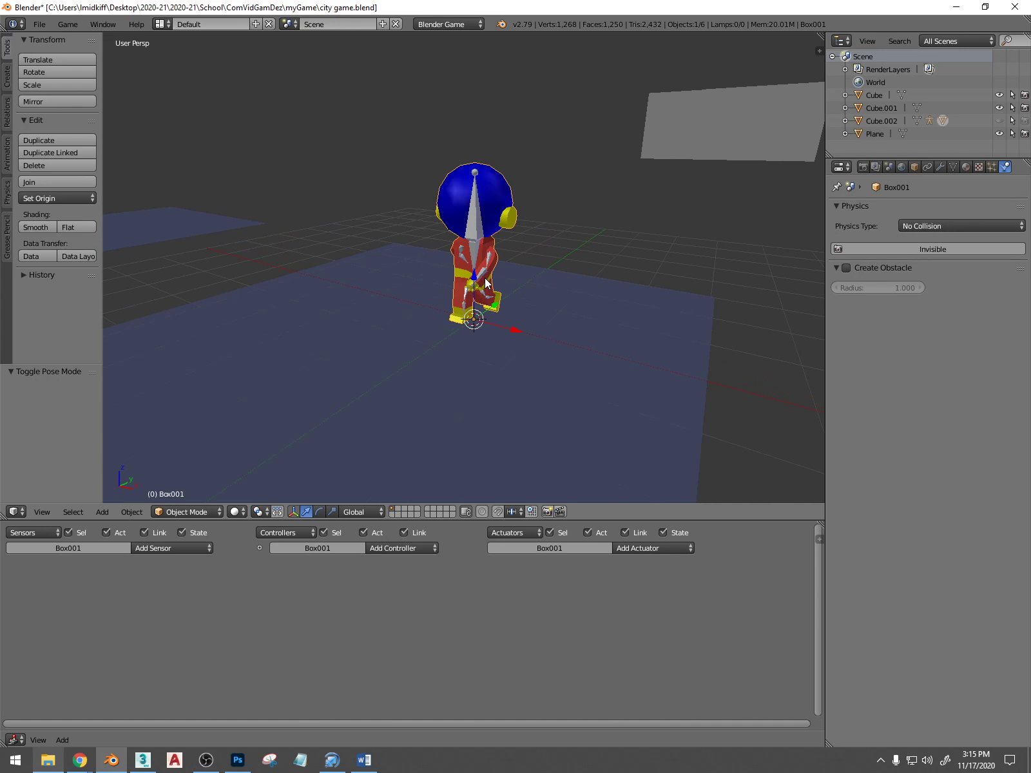
key(p)
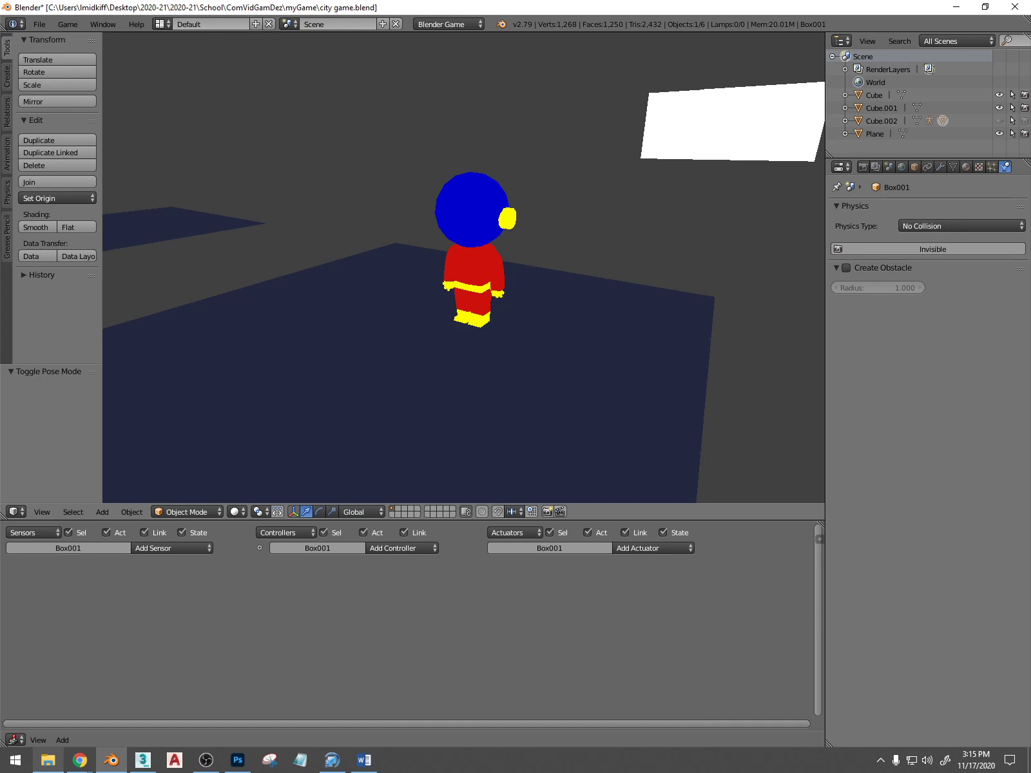
key(Escape)
scroll(464, 290, down, 3)
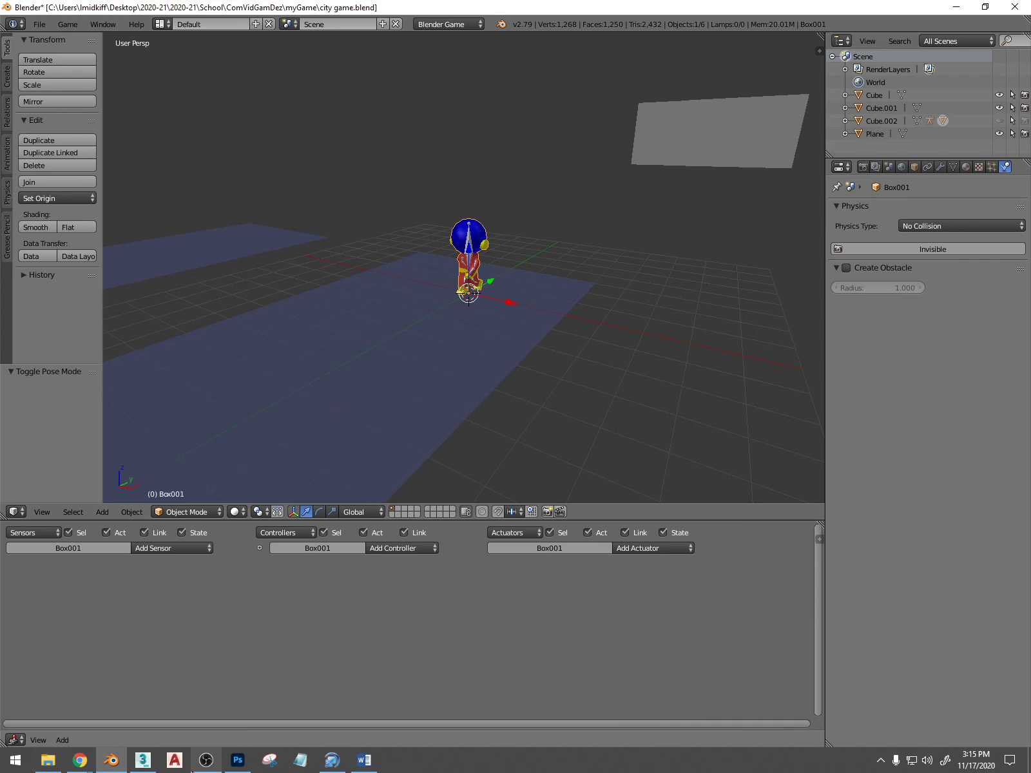
click(205, 760)
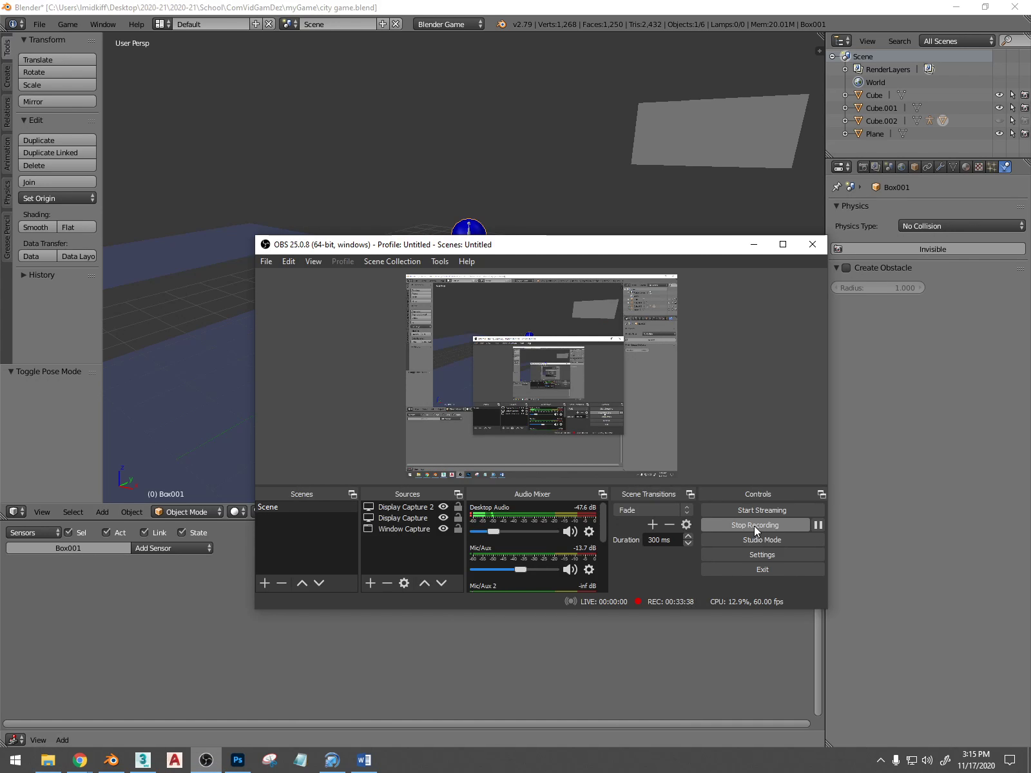